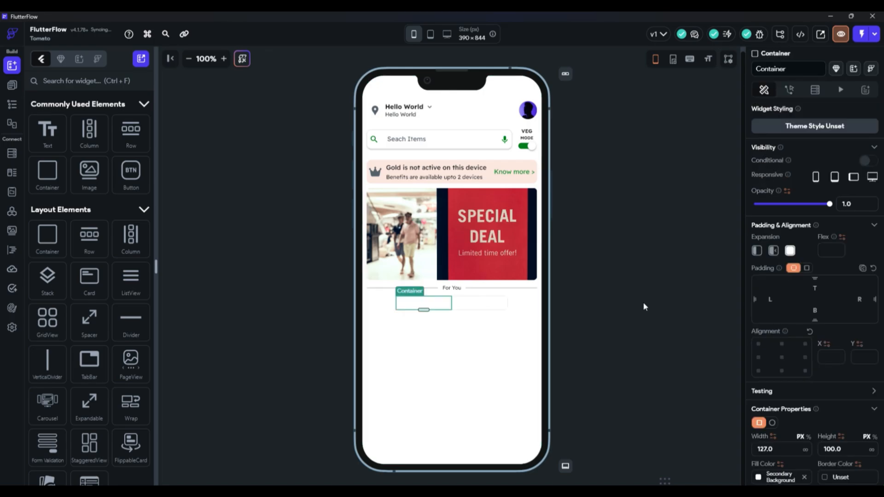
Set the border color of the left container under "For You" to the Alternate theme color.
scroll(813, 412, "down", 2)
left_click(824, 386)
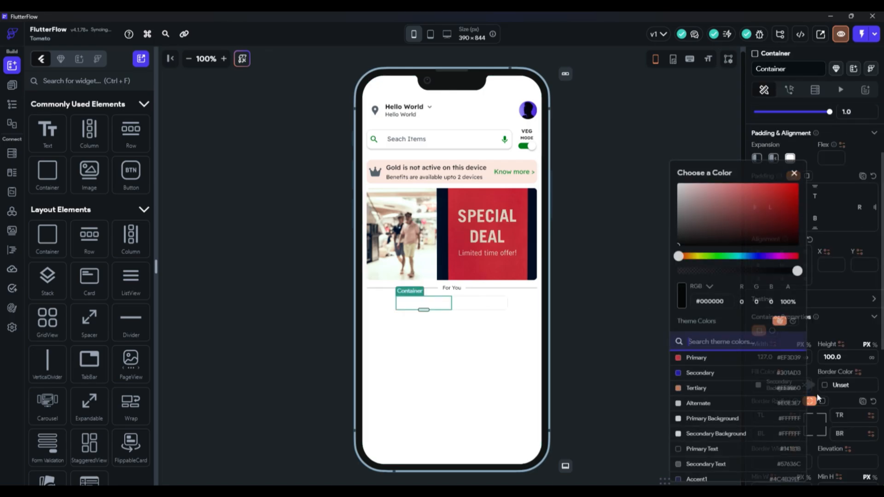
left_click(722, 408)
left_click(597, 355)
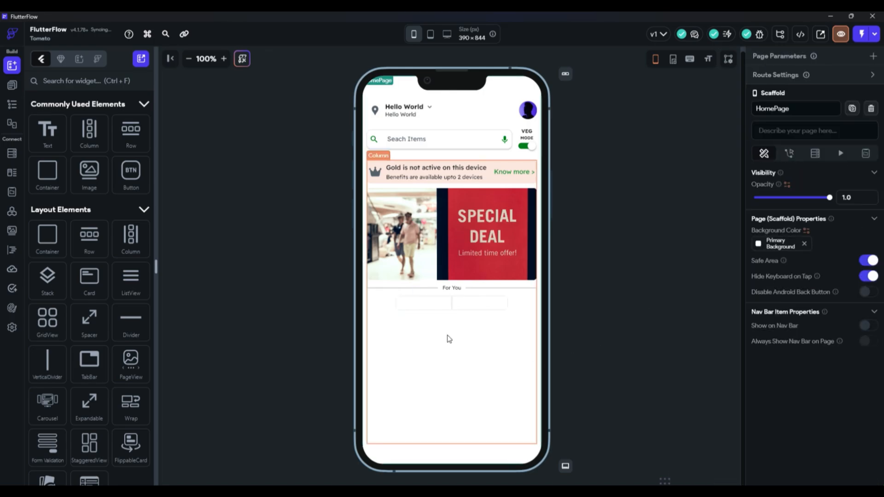
Round the left container's top-left and bottom-left corners with a border radius of 10.
left_click(224, 59)
left_click(226, 60)
left_click(227, 61)
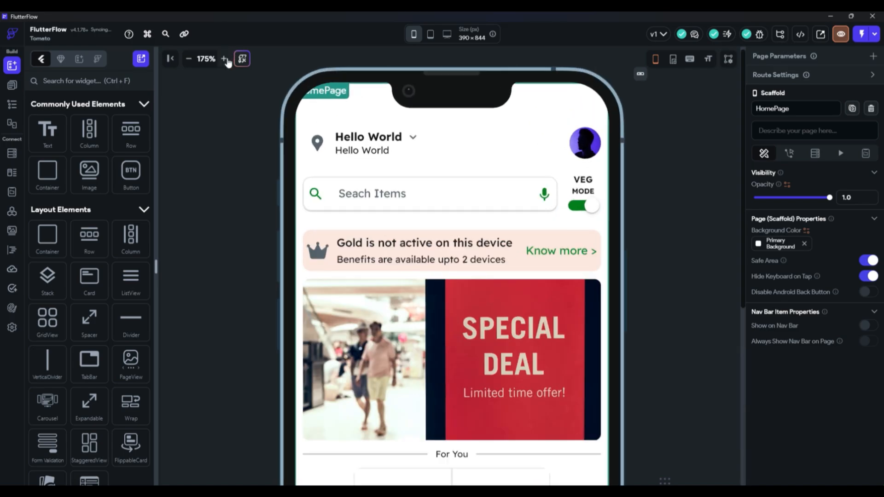
left_click(226, 59)
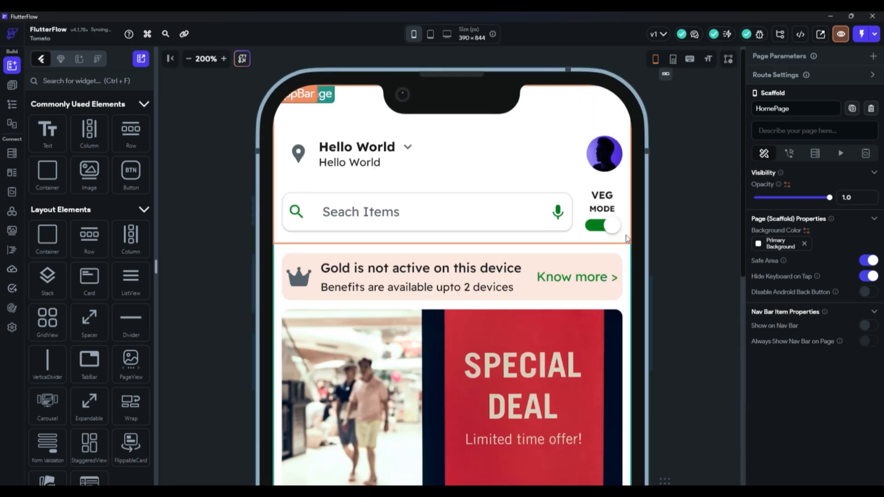
scroll(638, 253, "down", 5)
scroll(639, 254, "down", 2)
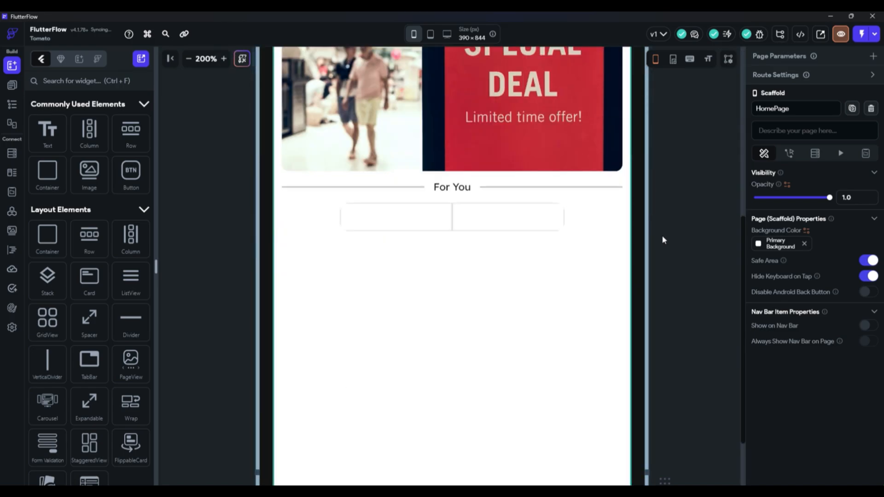
left_click(343, 217)
scroll(806, 365, "down", 2)
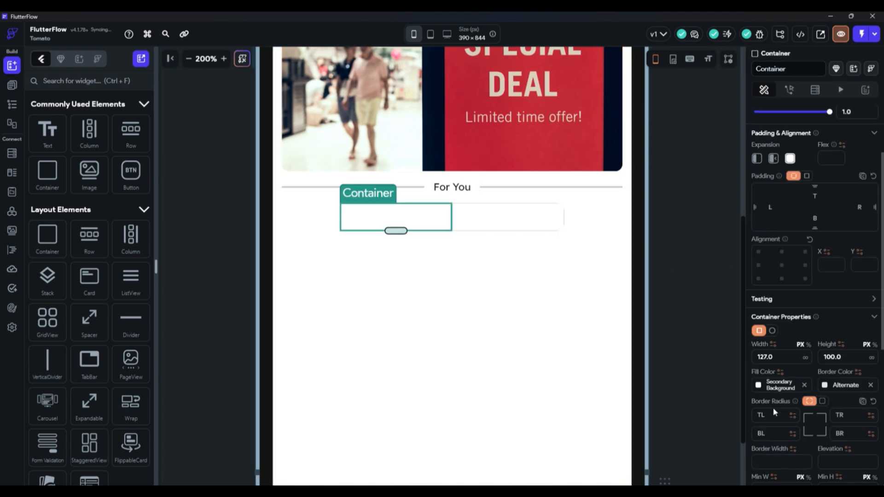
left_click(822, 401)
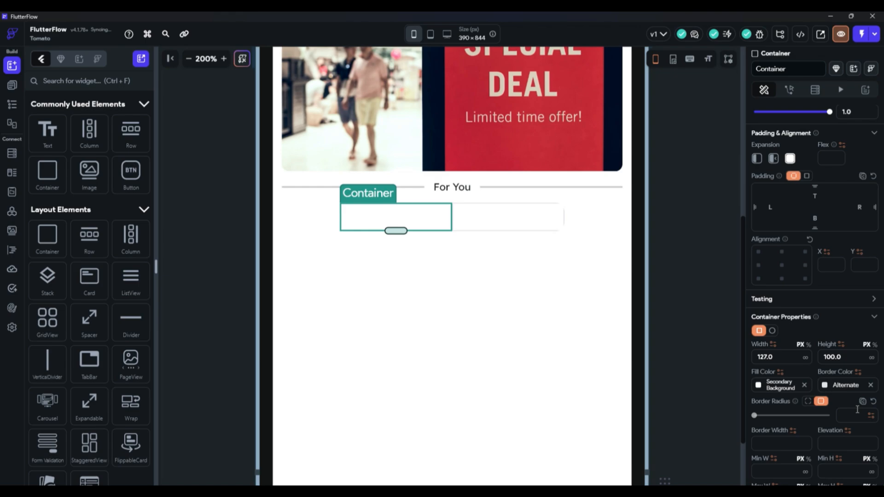
left_click(822, 401)
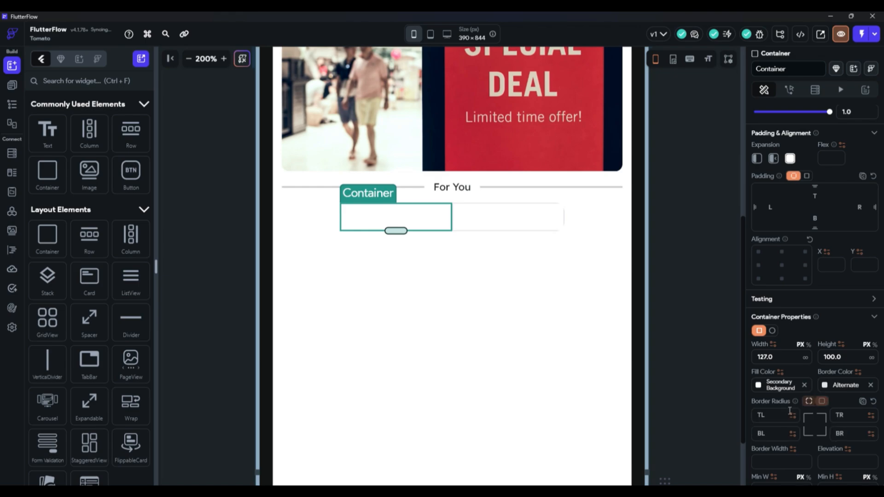
left_click(778, 431)
type("10")
left_click(678, 374)
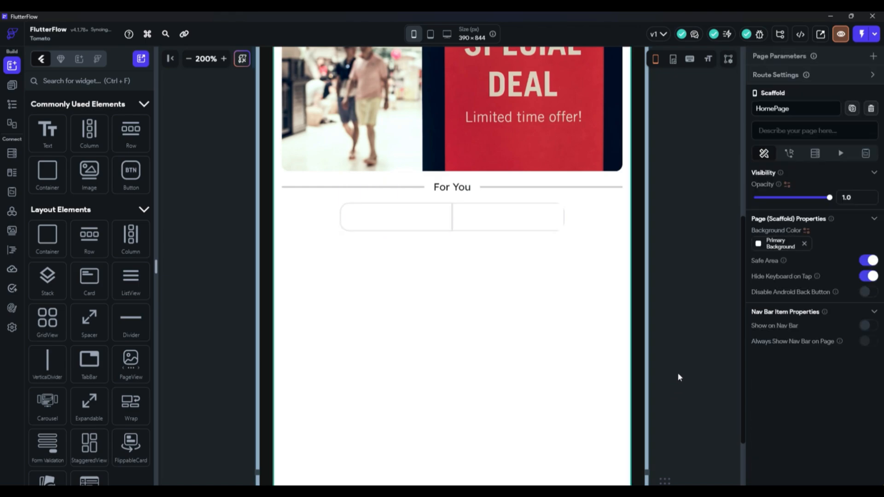
Round the right container's top-right and bottom-right corners with a border radius of 10.
left_click(558, 225)
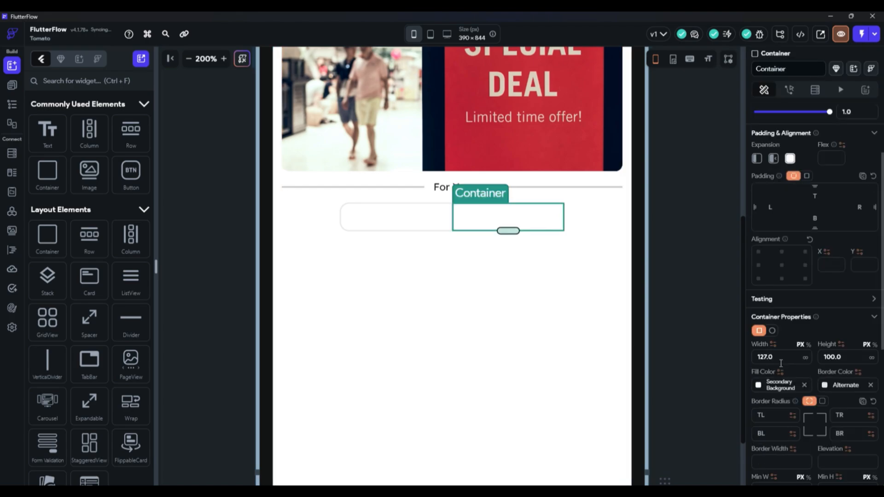
left_click(847, 368)
type("1")
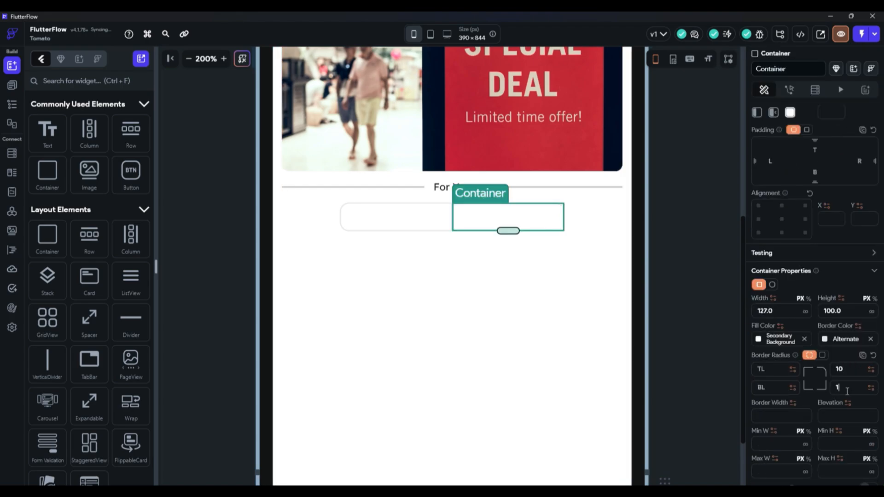
type(".0")
left_click(690, 347)
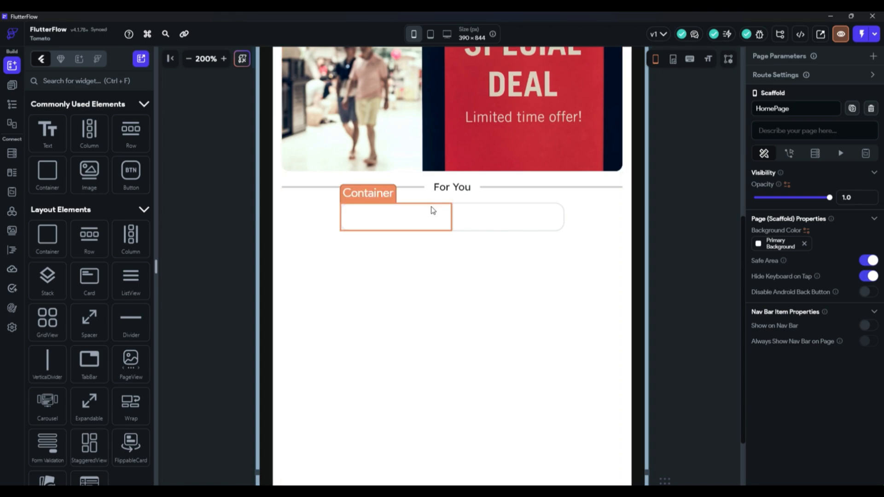
Add a Text widget inside the left container under "For You" and align it to the center.
left_click(439, 221)
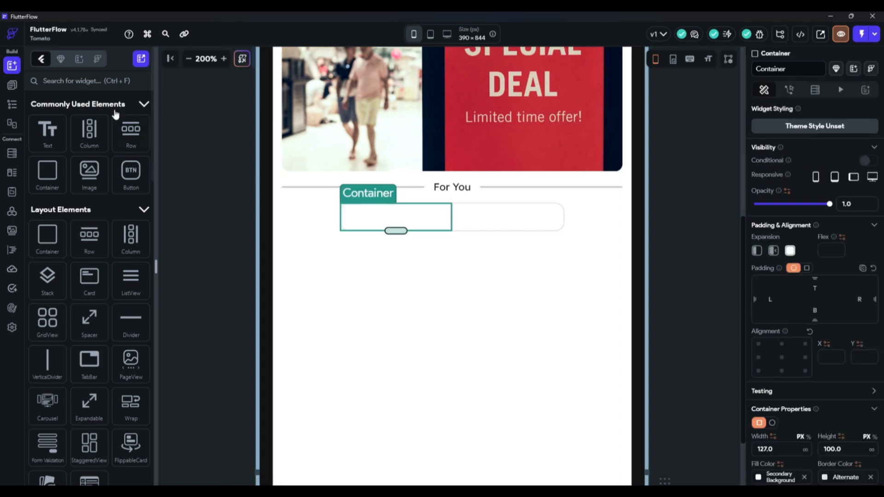
left_click_drag(62, 136, 402, 226)
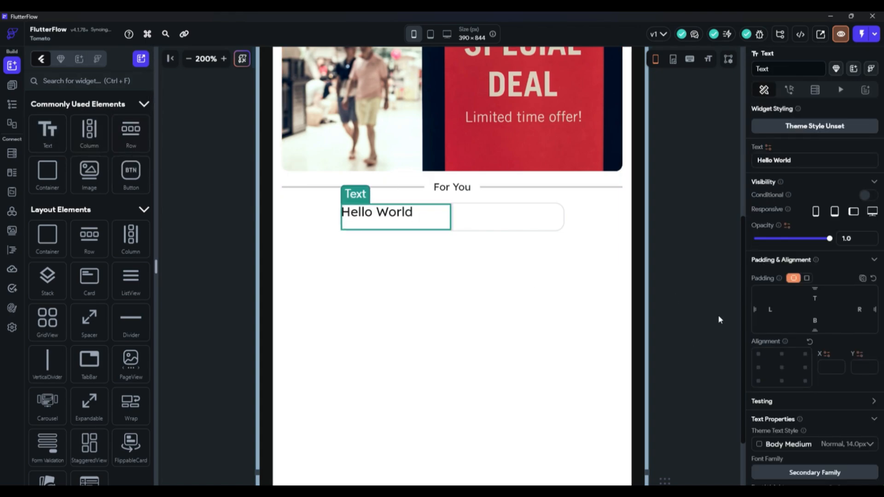
left_click(783, 368)
Style the left container's text with font size 11 and font weight 300 - Light.
scroll(811, 383, "down", 3)
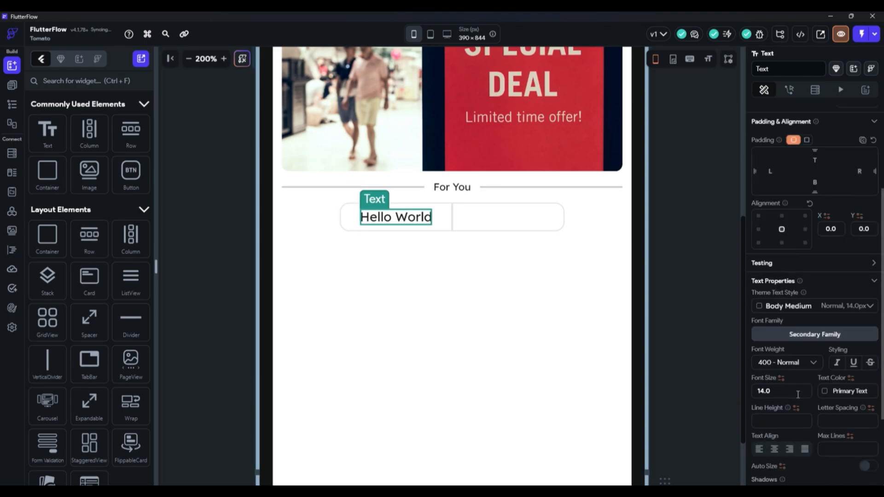
left_click(797, 395)
key("Down")
key("Down")
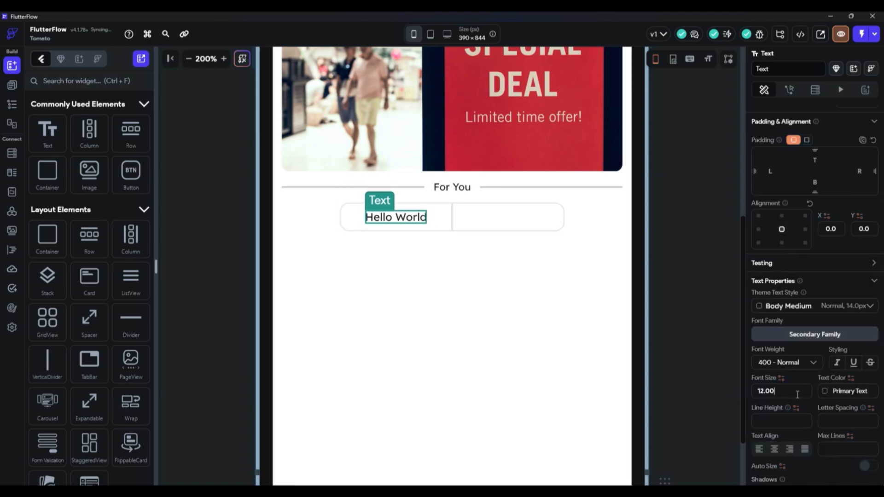
left_click(792, 362)
left_click(786, 314)
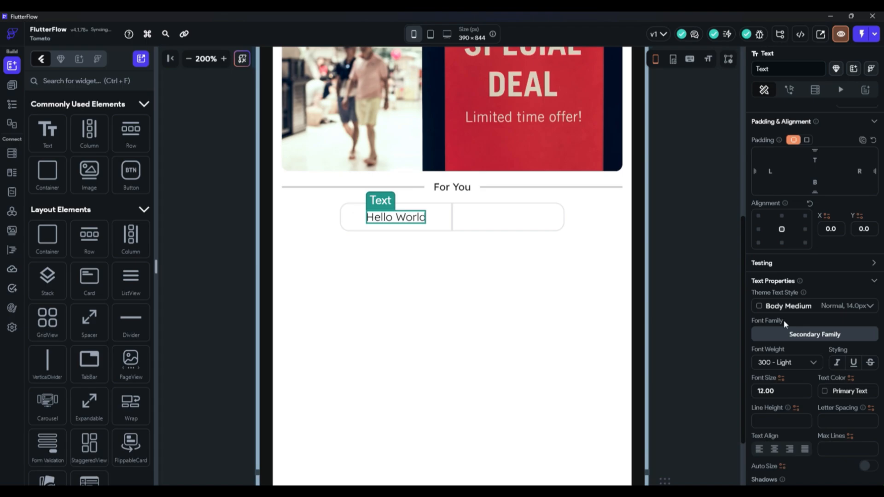
left_click(800, 390)
key("Down")
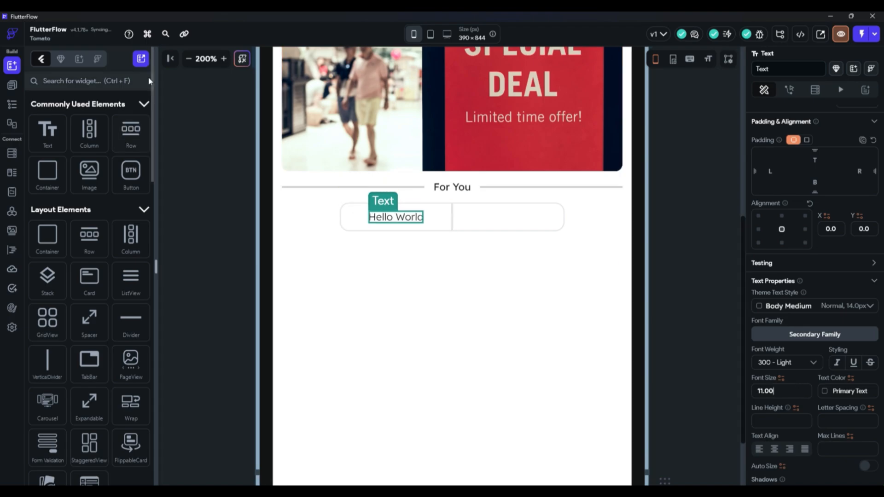
Change the left container's text to "Recommended".
left_click(189, 59)
left_click(190, 60)
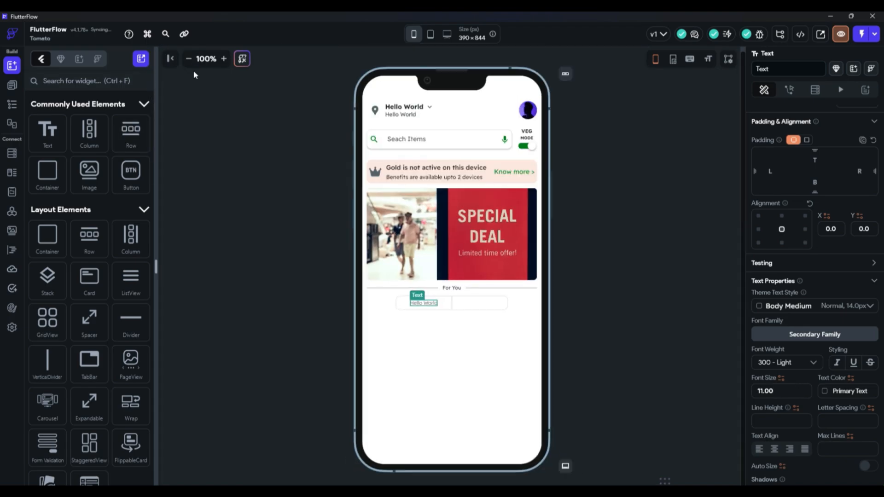
scroll(797, 148, "up", 3)
left_click_drag(794, 161, 708, 158)
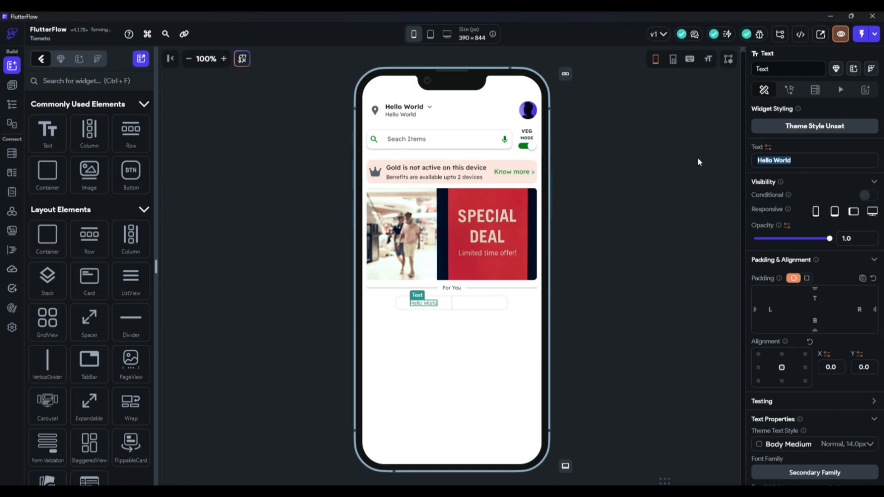
type("Reco")
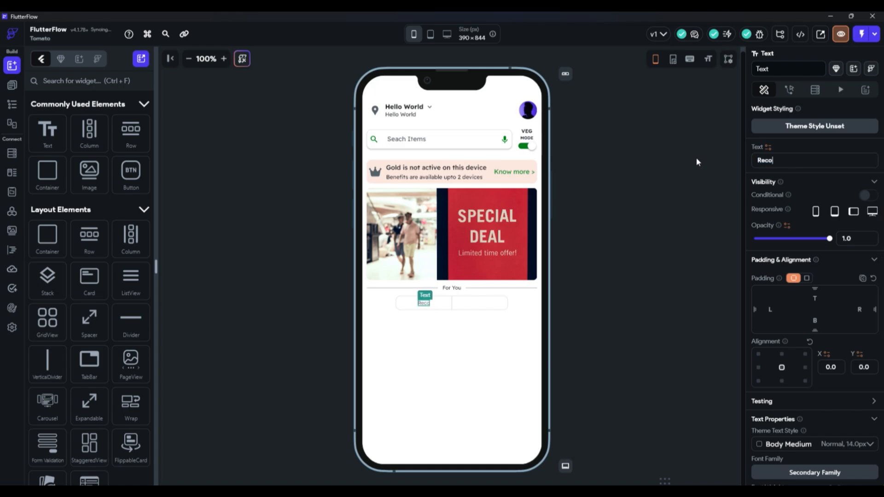
type("mmended")
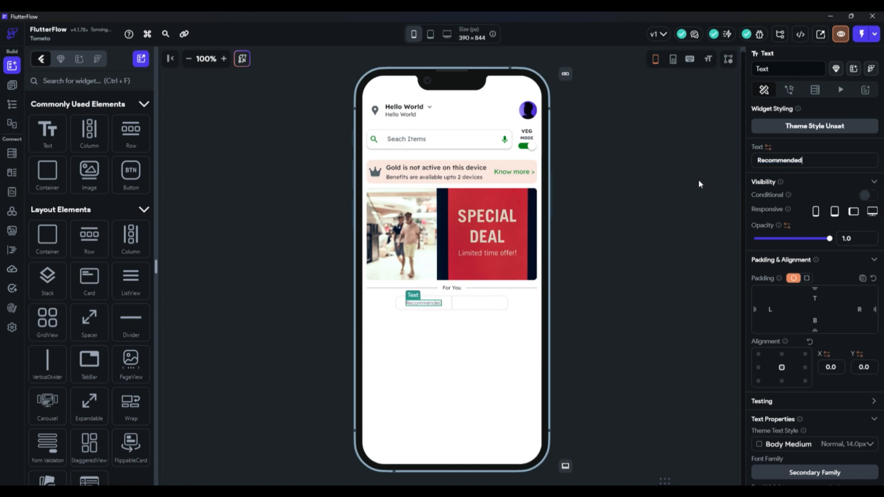
Copy the "Recommended" text widget and paste it into the empty container beside it.
left_click(496, 305)
left_click(432, 305)
key("ctrl+c")
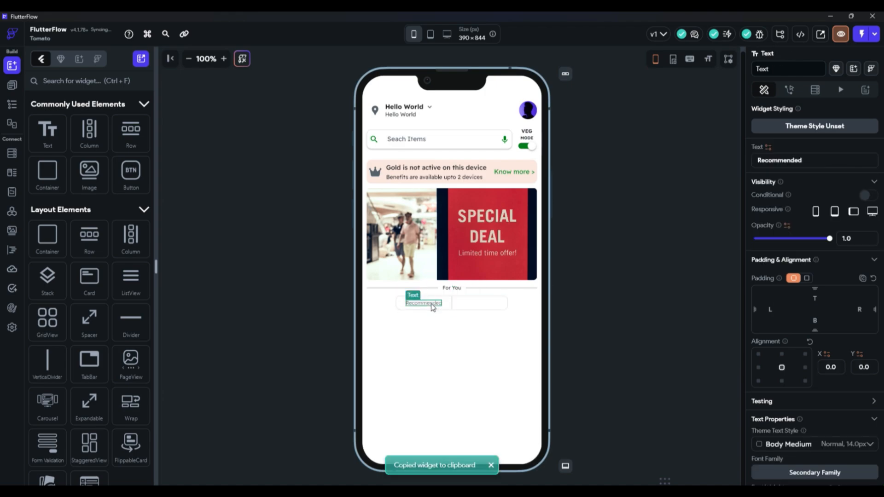
left_click(487, 303)
key("ctrl+v")
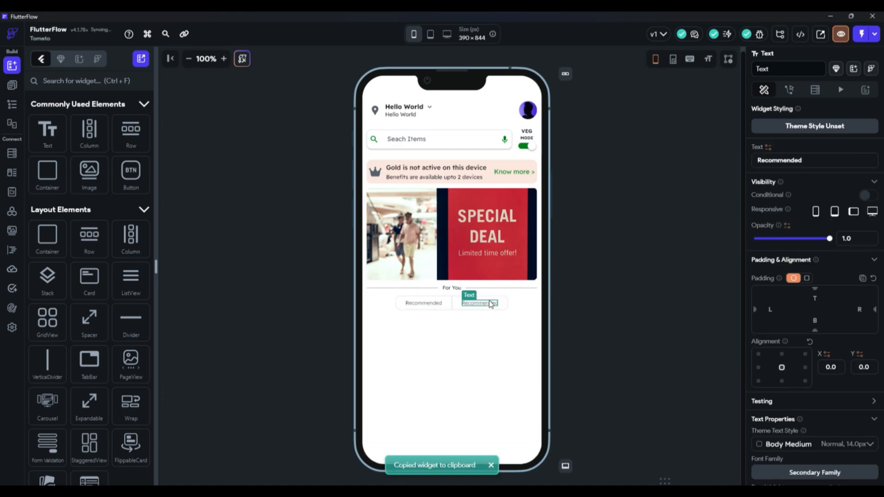
Change the pasted text in the right container to "Favourites".
left_click_drag(822, 161, 711, 166)
type("Favou")
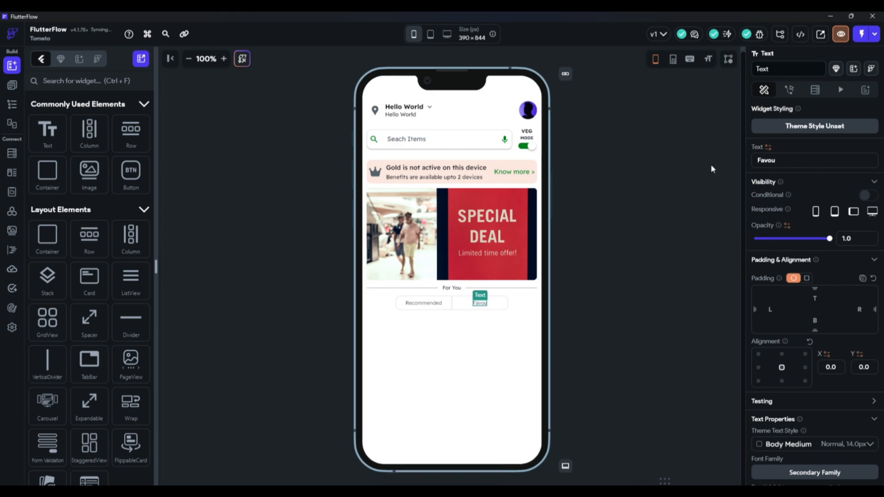
type("rites")
left_click(549, 296)
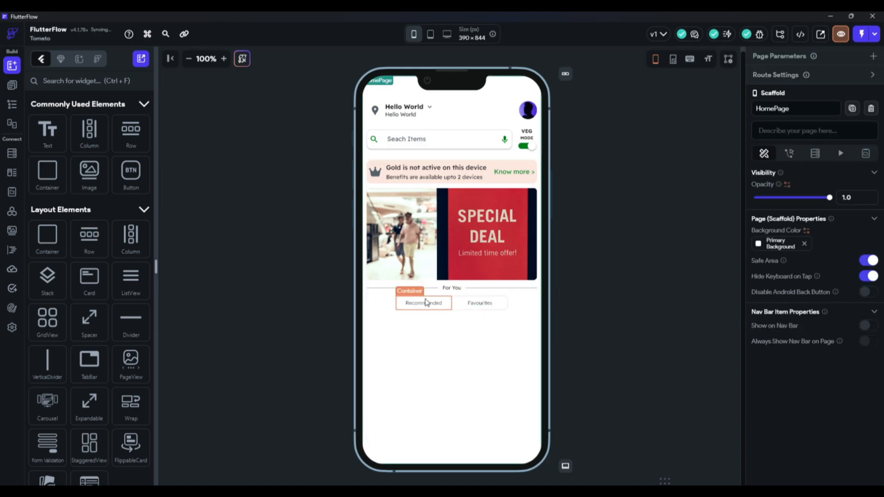
Fill the Recommended container with the recently used green and lower its opacity to get #25007e1b.
left_click(223, 59)
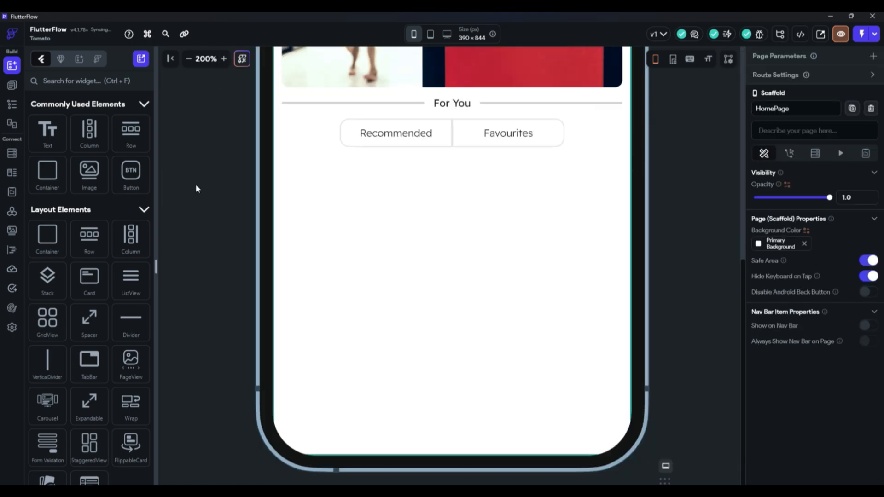
left_click(408, 147)
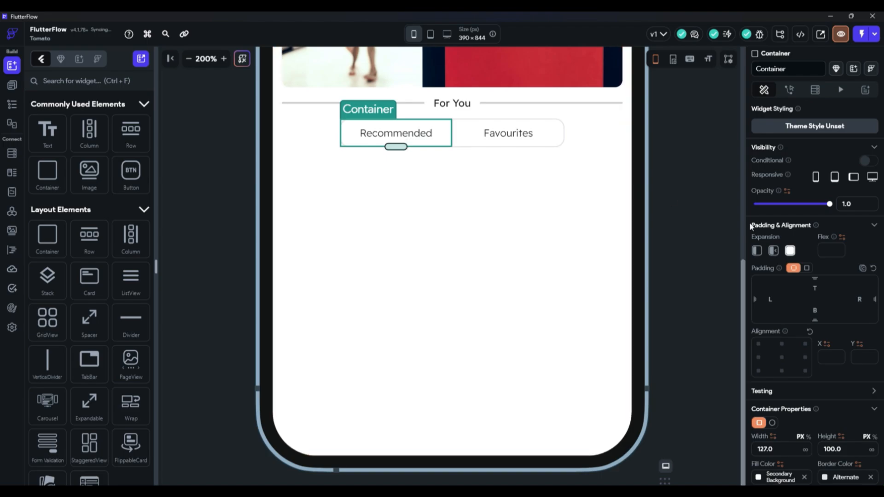
scroll(810, 340, "down", 5)
left_click(758, 247)
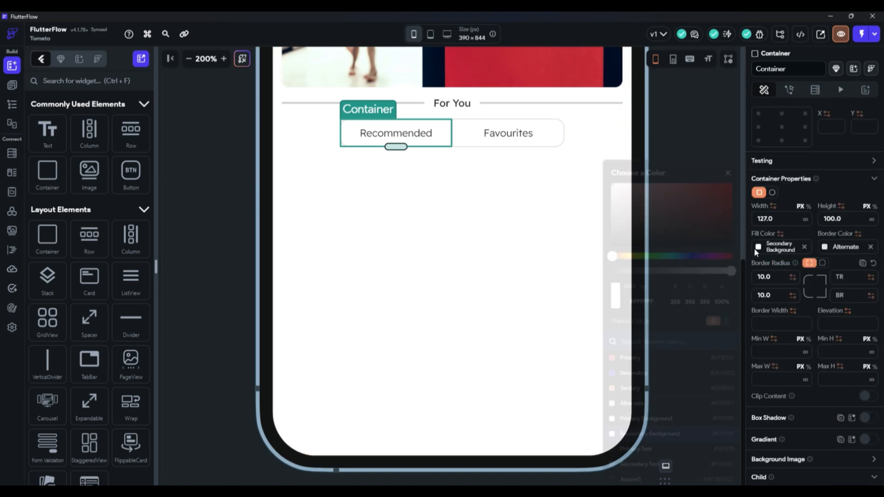
scroll(645, 382, "down", 3)
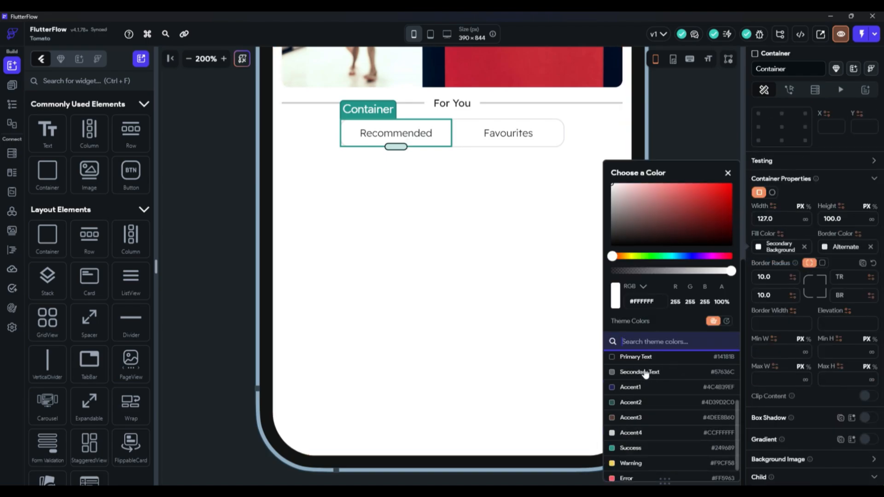
scroll(654, 369, "down", 1)
left_click(727, 321)
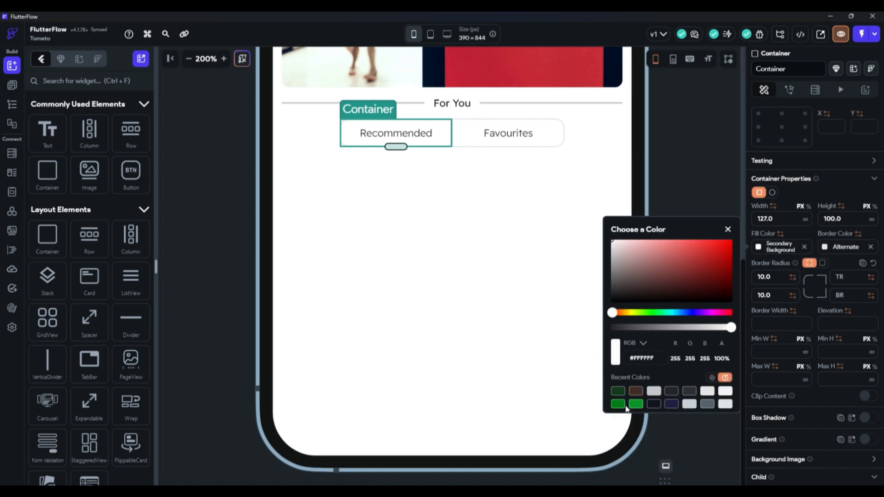
left_click(624, 405)
left_click_drag(731, 327, 628, 336)
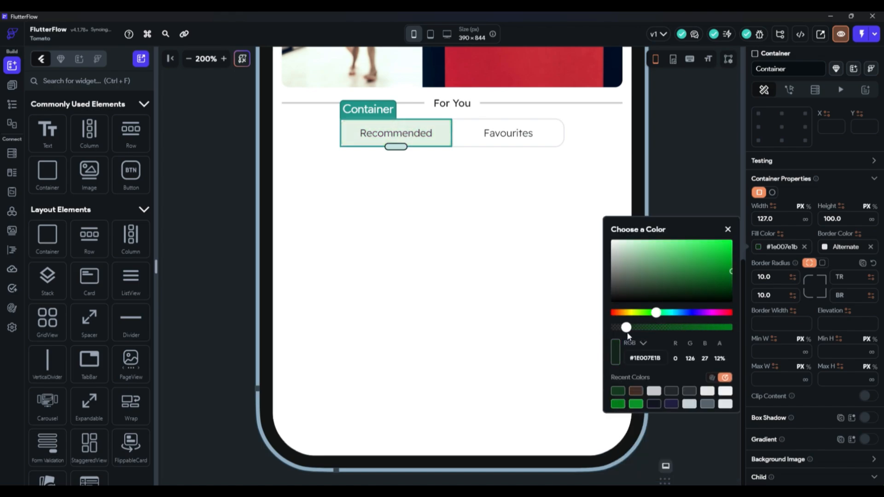
left_click(701, 176)
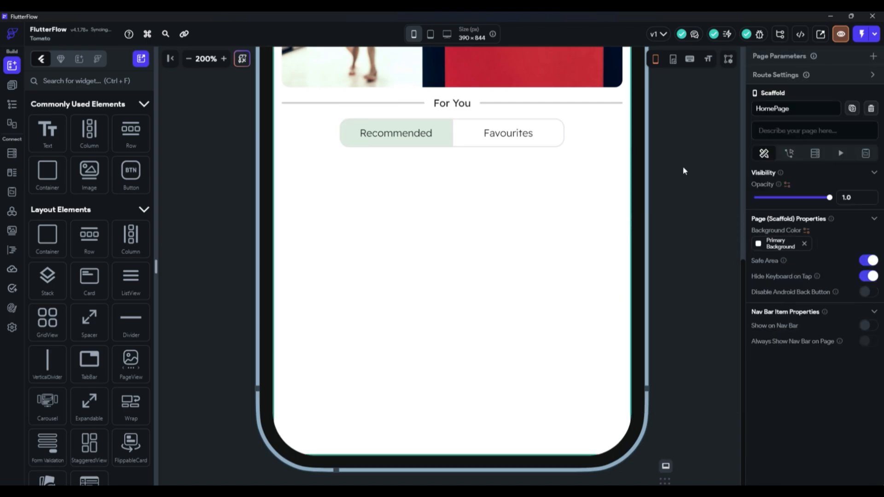
Set the Recommended container's border colour to the recently used green.
left_click(417, 150)
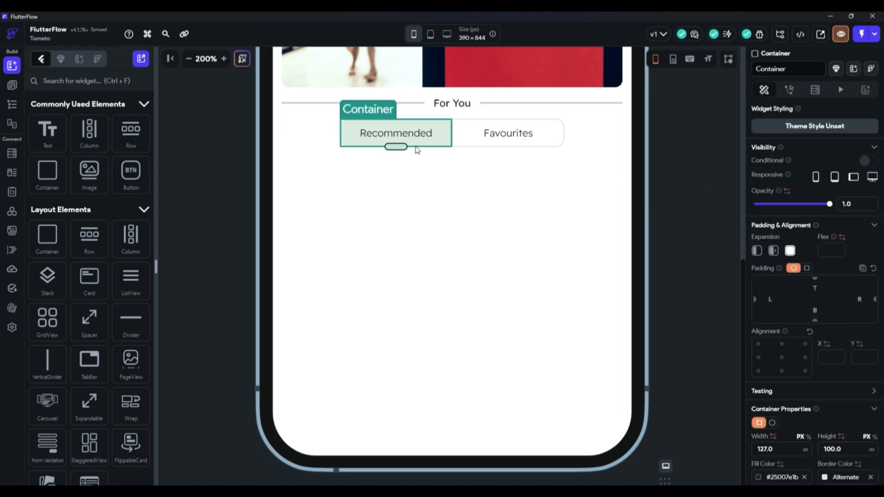
scroll(815, 295, "down", 5)
left_click(825, 293)
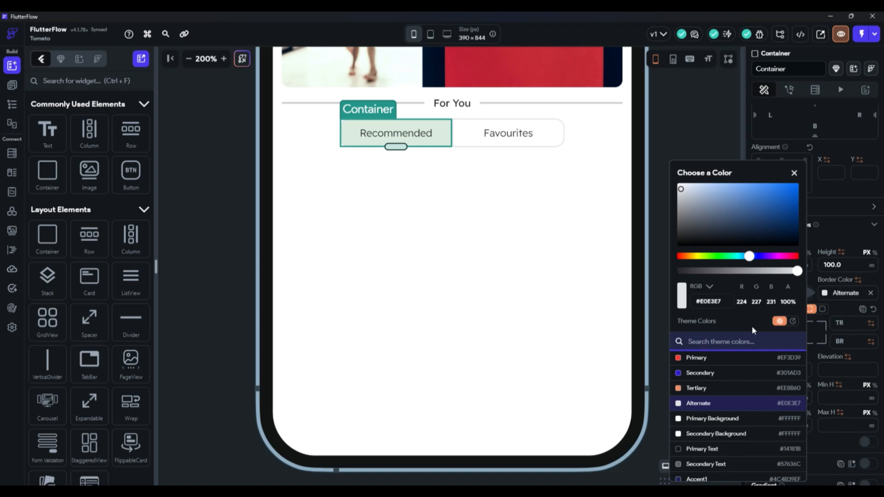
left_click(787, 316)
left_click(701, 206)
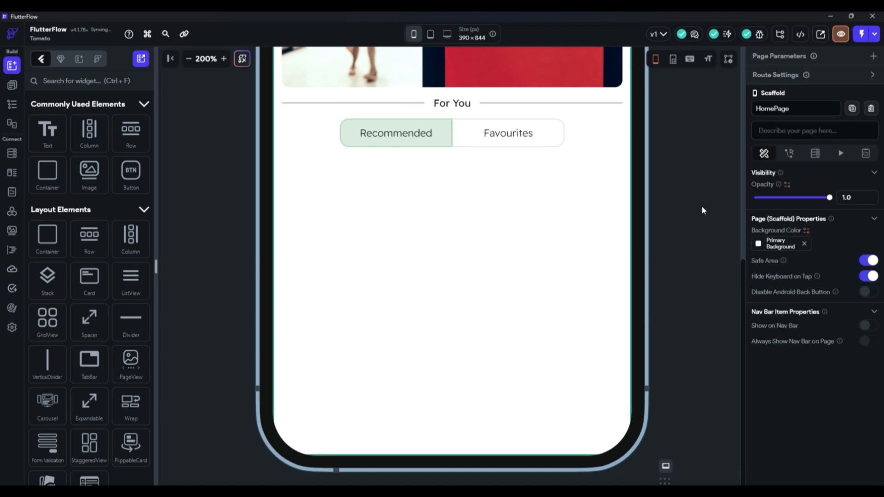
Add a Wrap widget to the main column beneath the Recommended/Favourites toggle.
left_click(185, 64)
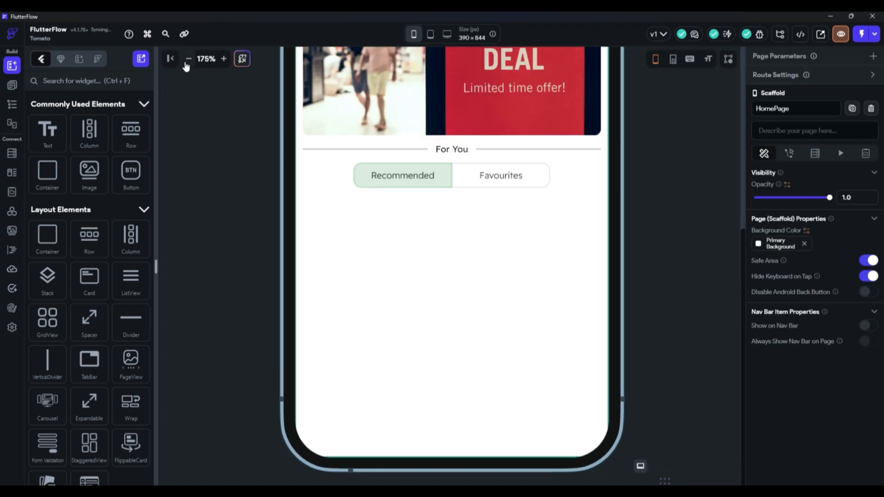
left_click(185, 63)
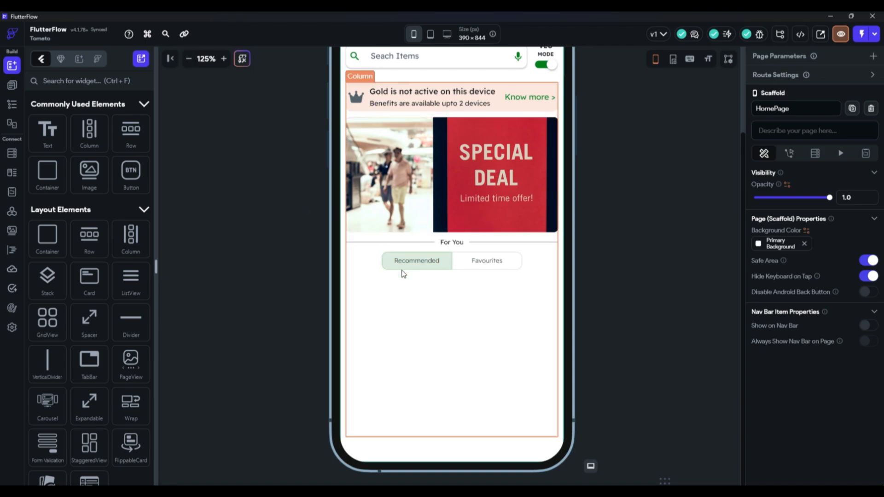
left_click(399, 301)
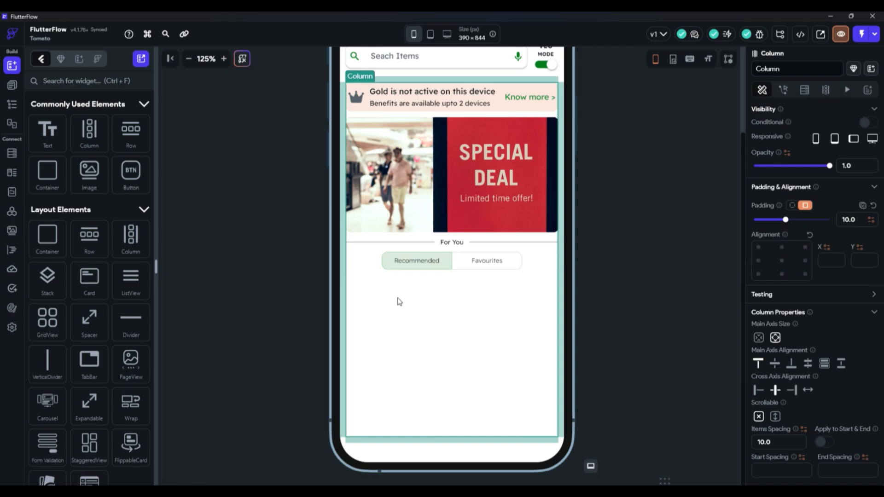
left_click(13, 86)
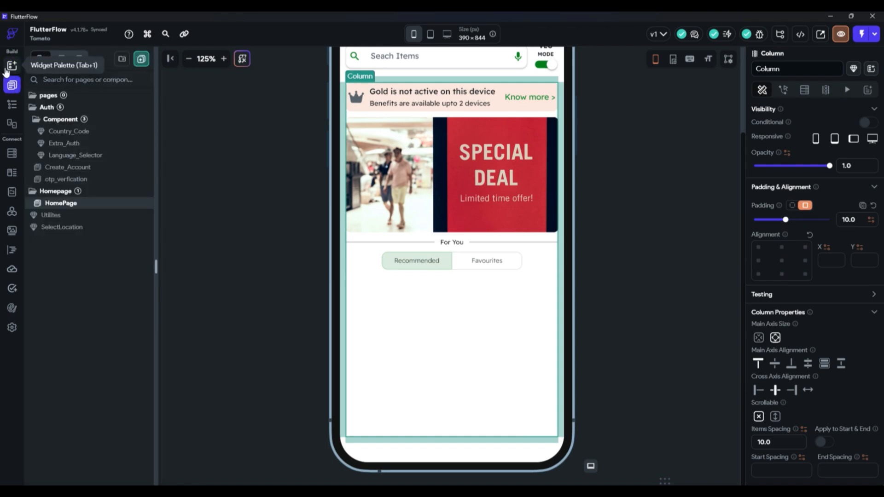
left_click(7, 69)
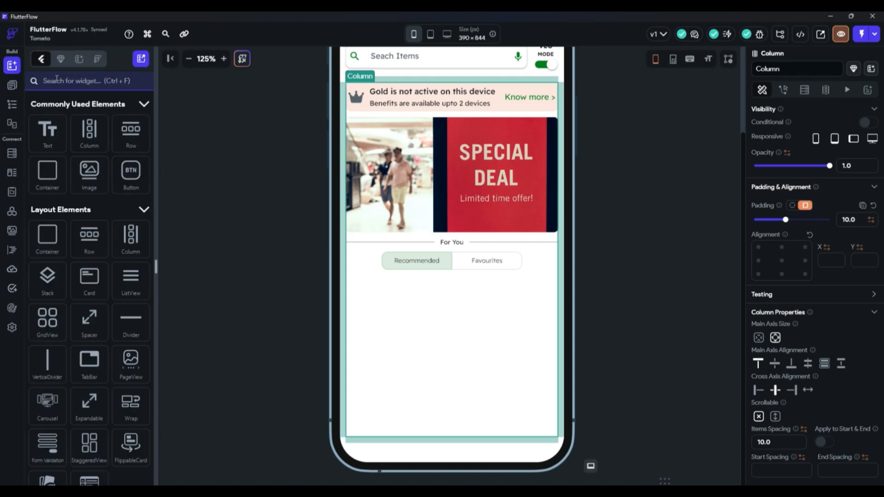
type("wrap")
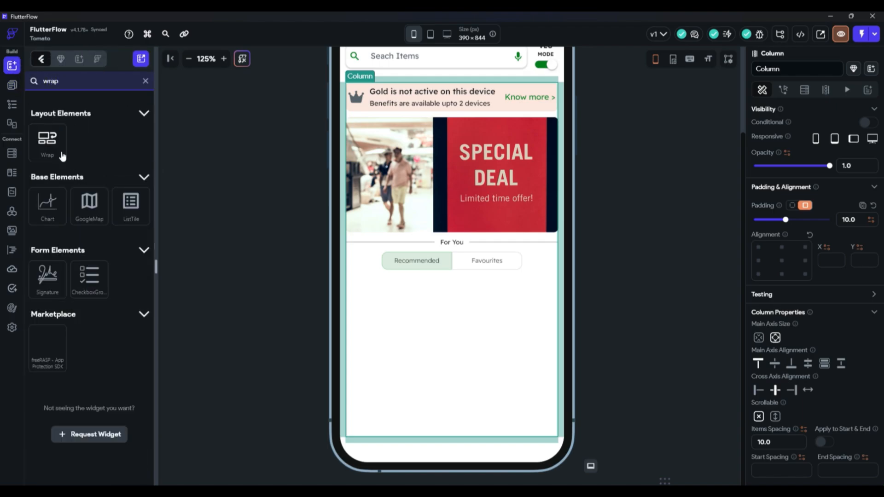
left_click_drag(62, 156, 452, 299)
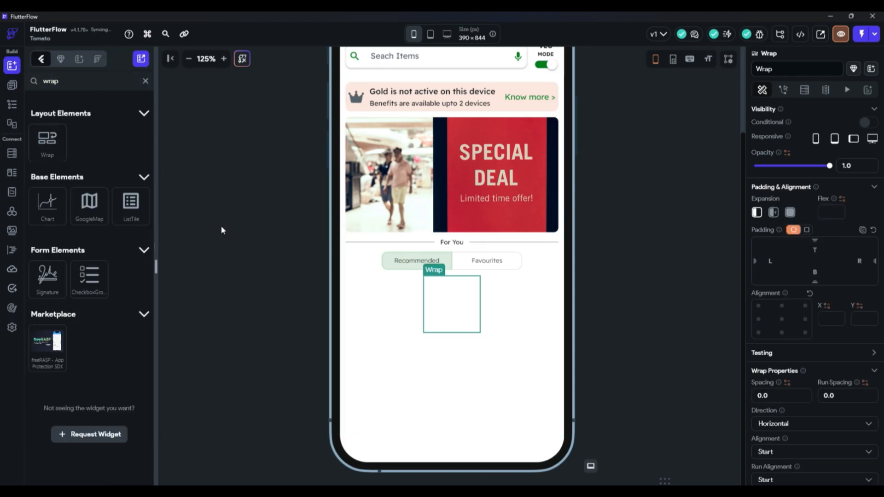
Place a GridView inside the Wrap beneath the Recommended/Favourites toggle.
left_click(145, 81)
type("gri")
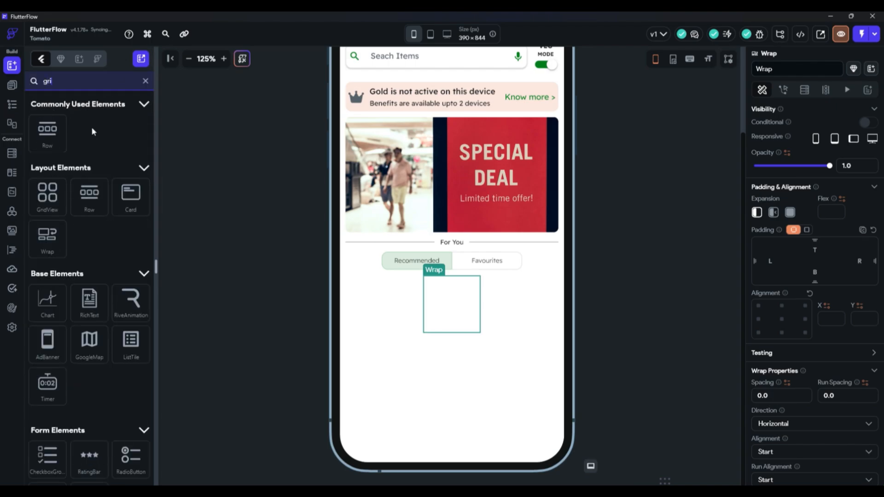
left_click_drag(48, 196, 438, 298)
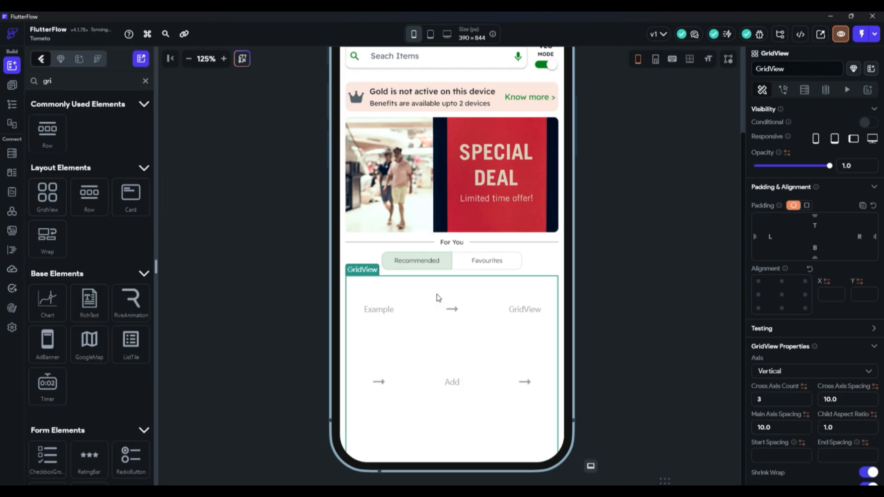
Try to set the axis of the GridView inside the Wrap to Horizontal.
left_click(789, 371)
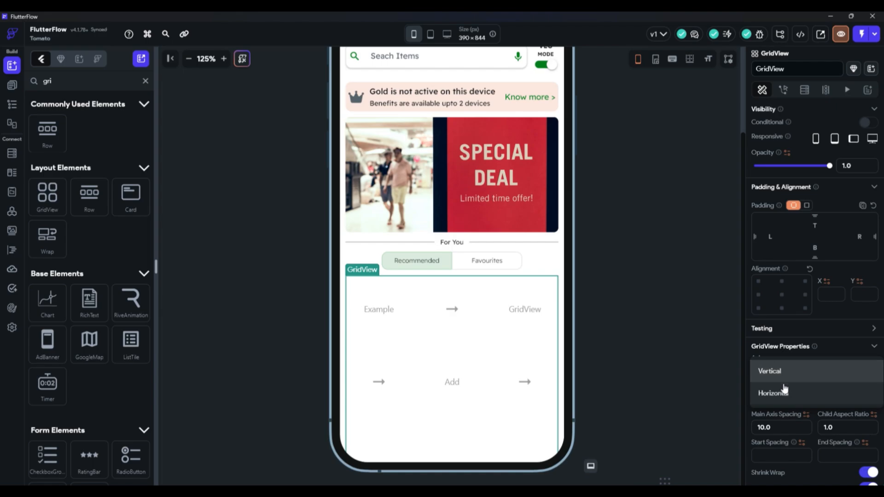
left_click(785, 389)
left_click(635, 247)
left_click(393, 318)
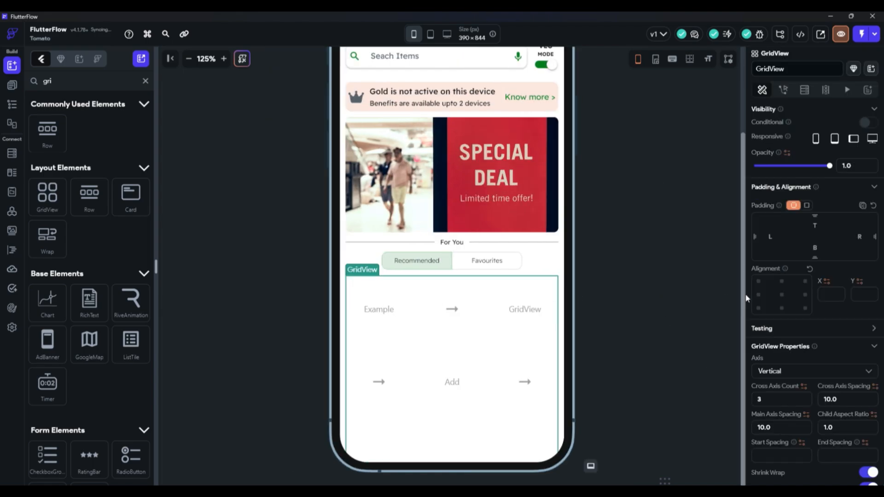
Remove the parent Wrap widget while keeping the GridView inside the main column.
right_click(498, 316)
left_click(526, 448)
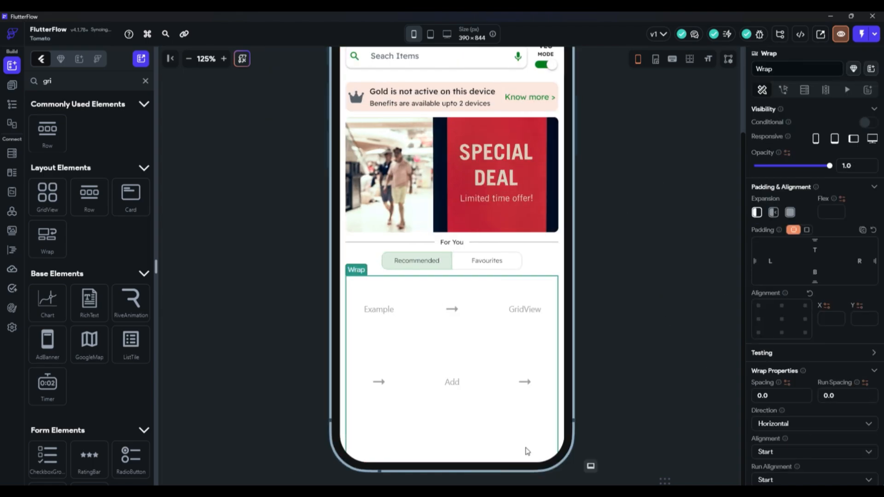
right_click(354, 278)
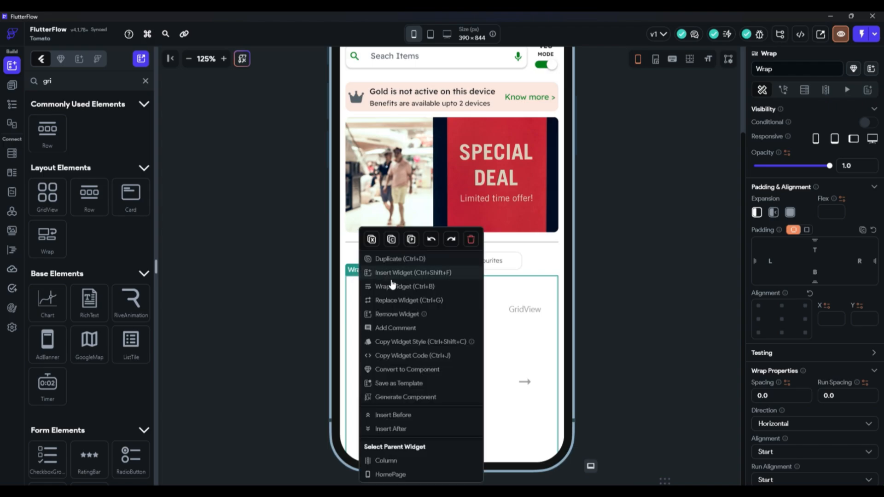
left_click(398, 315)
Try to switch the unwrapped GridView's axis to Horizontal.
left_click(430, 320)
left_click(825, 400)
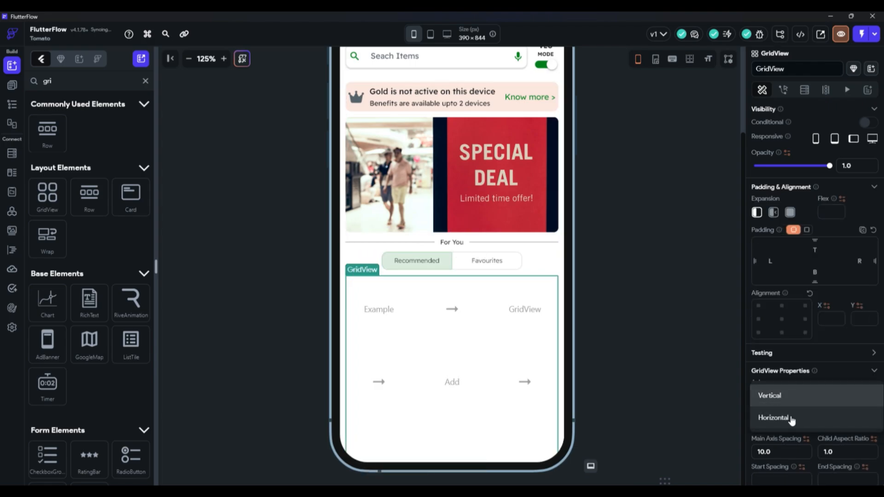
left_click(792, 419)
left_click(651, 248)
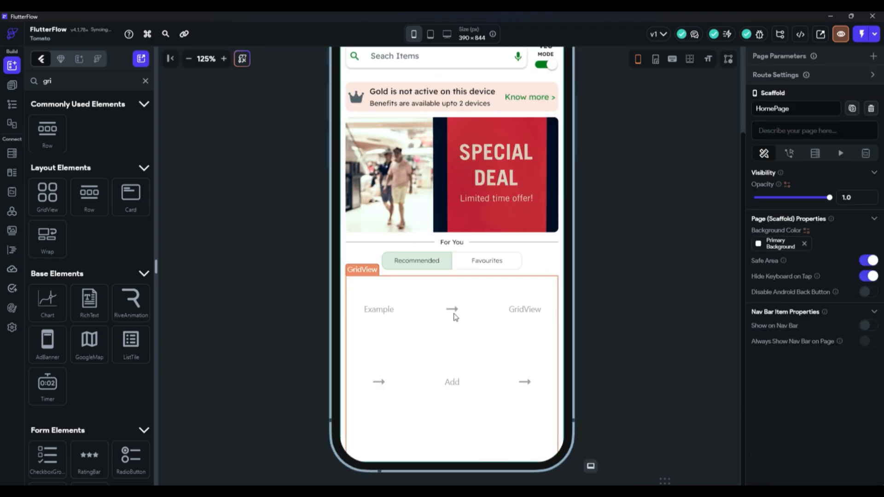
Set the GridView's expansion to Flexible and its axis to Horizontal.
left_click(456, 317)
left_click(775, 213)
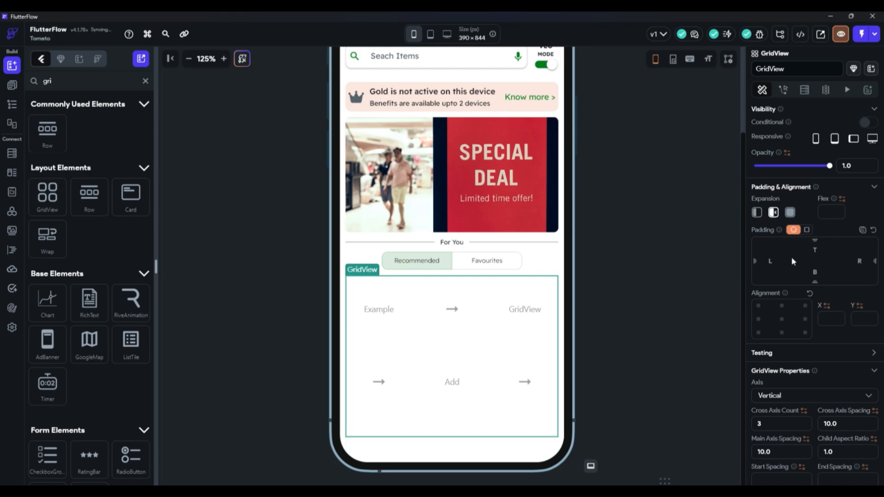
left_click(788, 395)
left_click(790, 418)
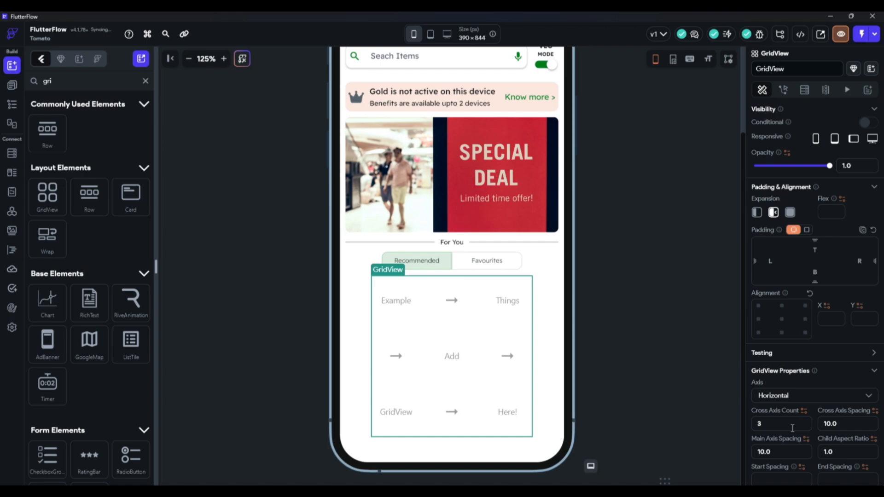
Set the GridView's cross axis count to 2 and its child aspect ratio to 0.7.
key("BackSpace")
type("2")
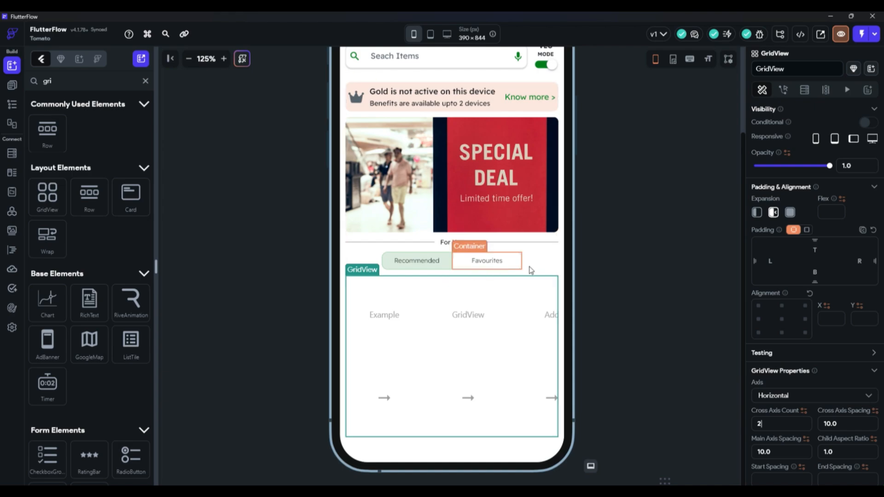
scroll(783, 306, "down", 2)
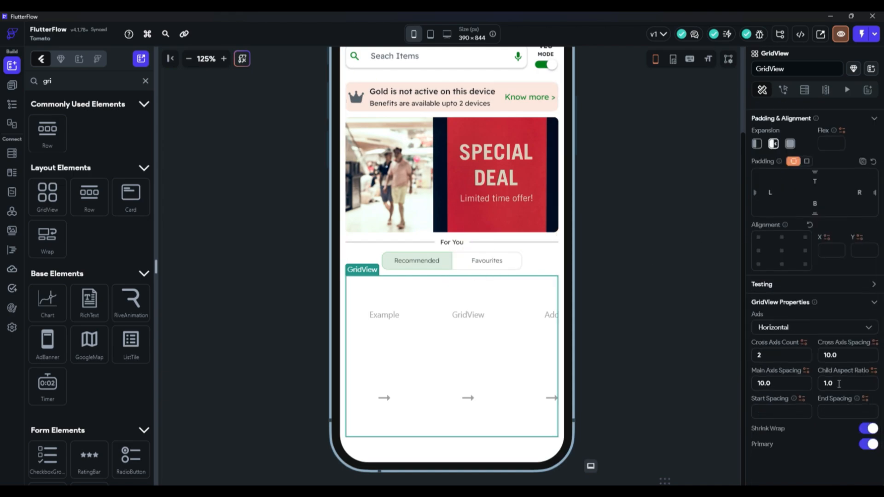
double_click(822, 383)
type("0.7")
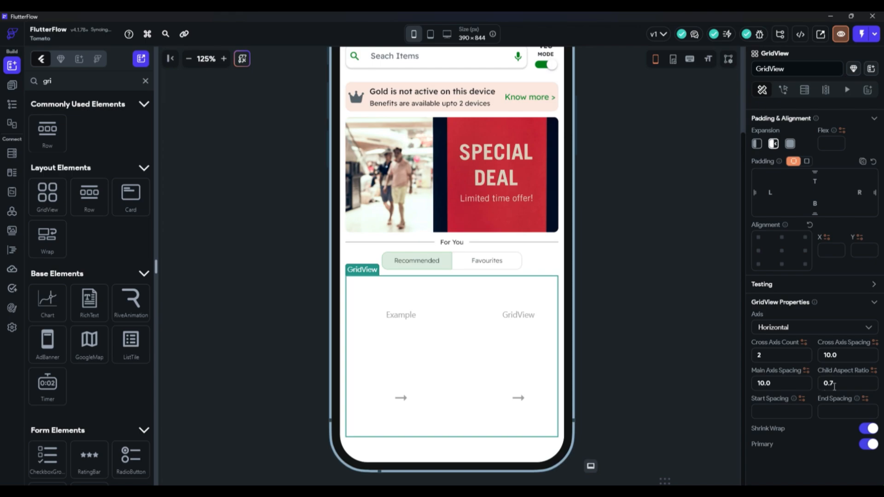
Change the GridView's child aspect ratio to 1.2.
key("BackSpace")
key("BackSpace")
key("BackSpace")
type("1.")
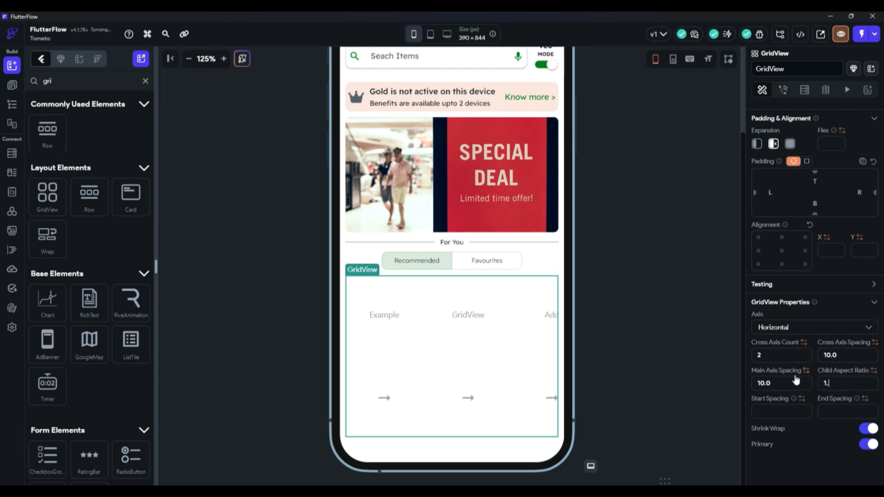
type("9")
key("BackSpace")
left_click(600, 286)
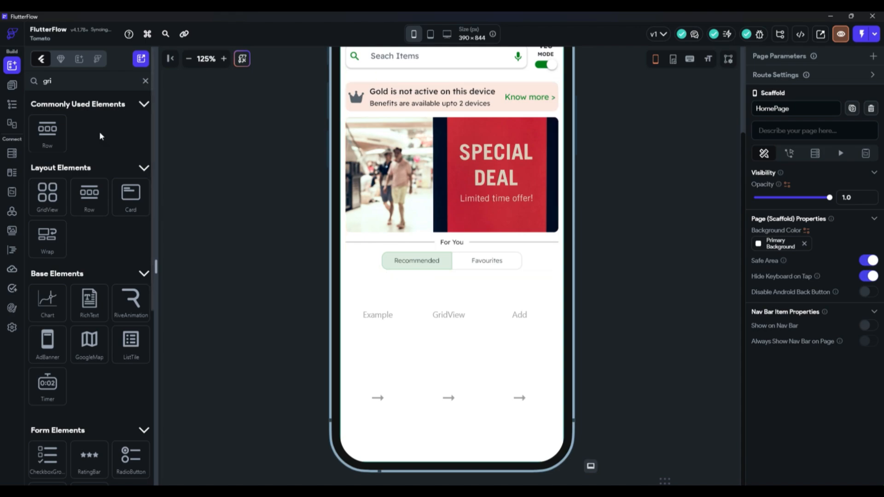
Add a Column as the GridView's child.
left_click(145, 82)
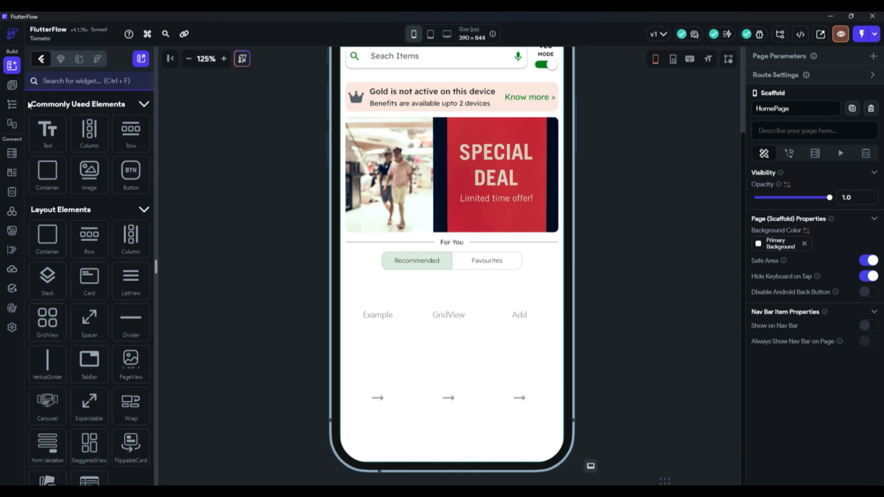
left_click(224, 59)
scroll(198, 201, "down", 5)
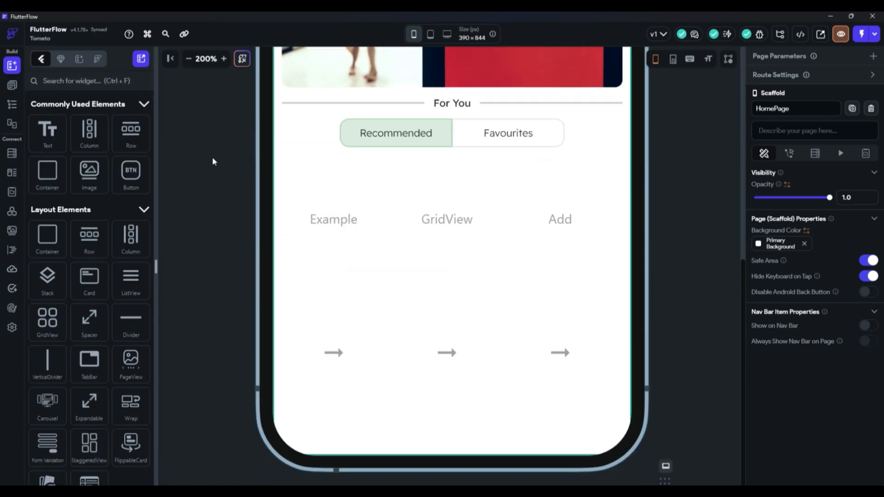
left_click(391, 217)
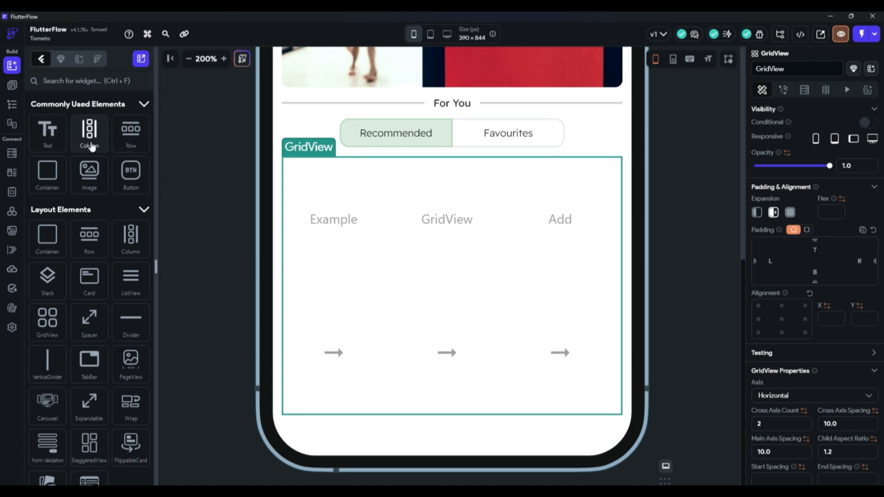
left_click_drag(89, 135, 343, 219)
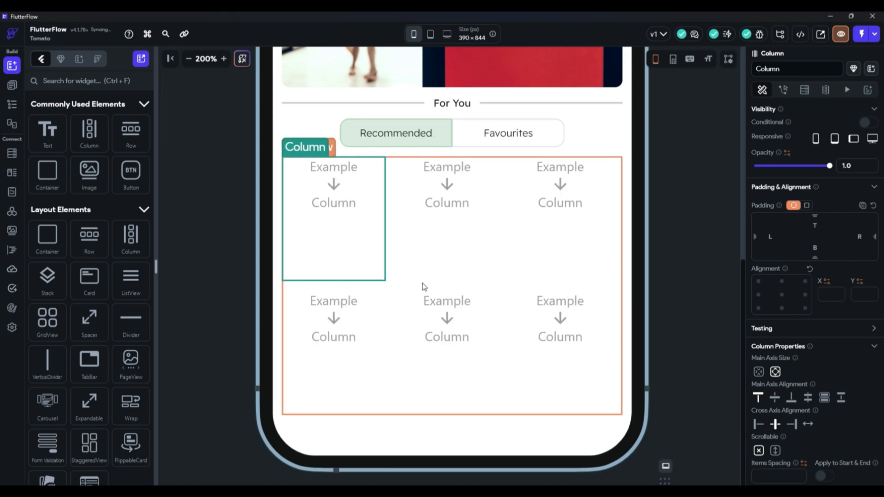
left_click(668, 193)
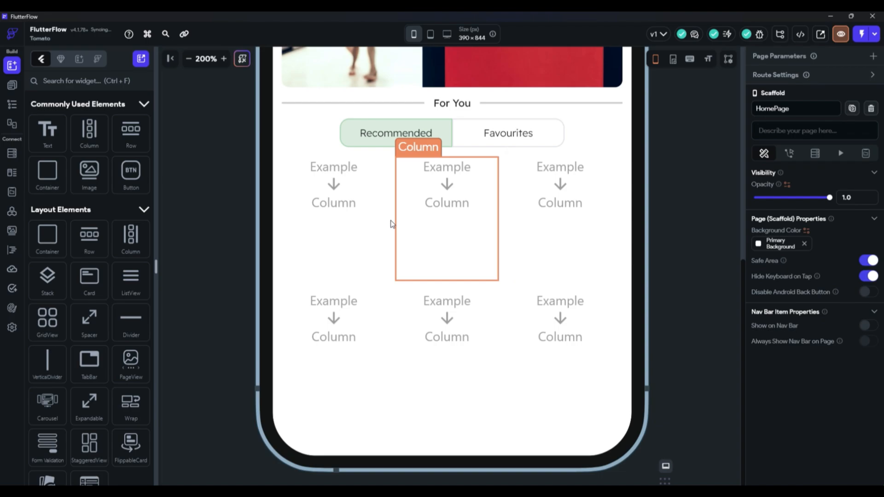
Add a container to the first grid column and resize it to about 127 px wide and 74 px high.
left_click(371, 225)
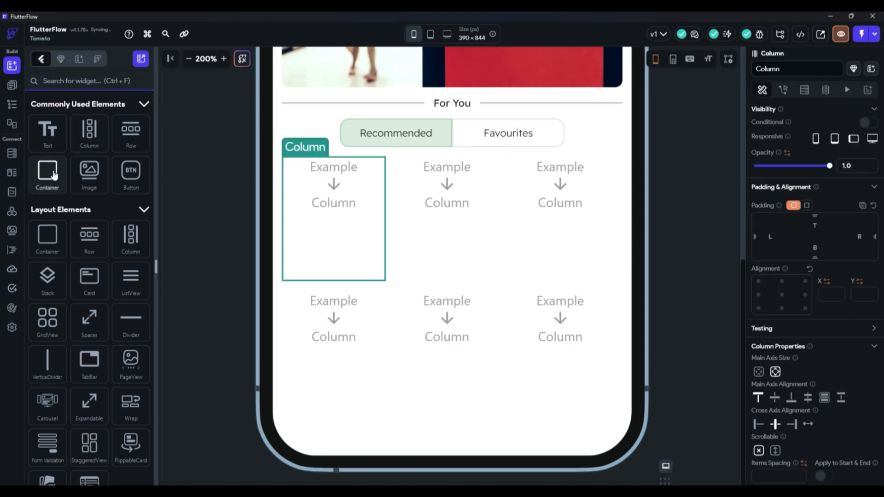
left_click_drag(48, 174, 350, 203)
left_click_drag(334, 247, 333, 224)
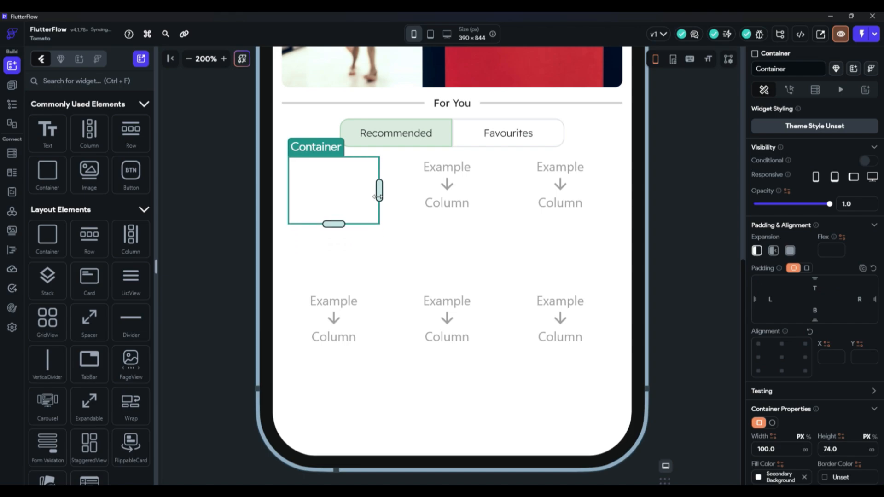
left_click_drag(387, 190, 399, 190)
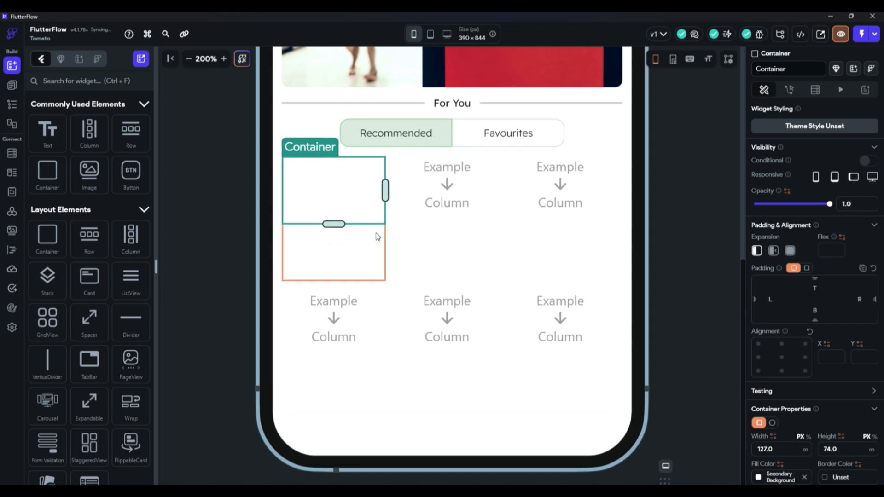
Round the container's corners and apply the dark tabletop photo from an Unsplash search for "food" as its background image.
scroll(811, 350, "down", 3)
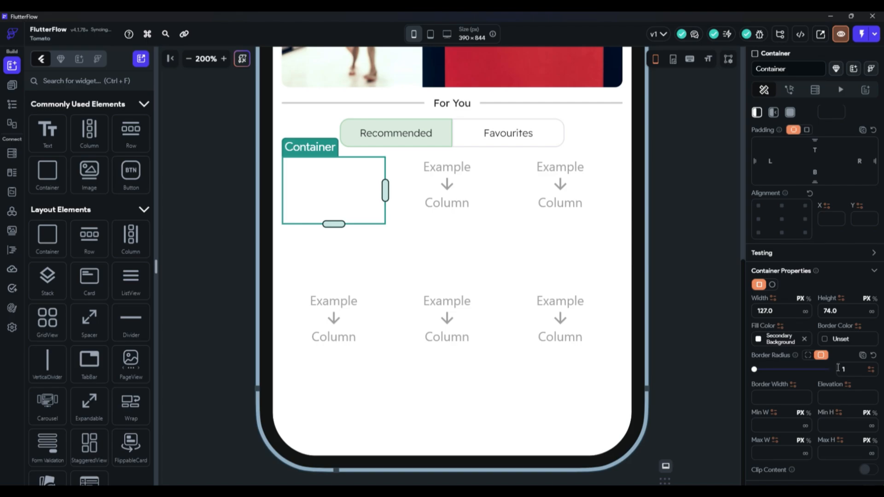
scroll(839, 368, "down", 3)
left_click(870, 331)
left_click(871, 384)
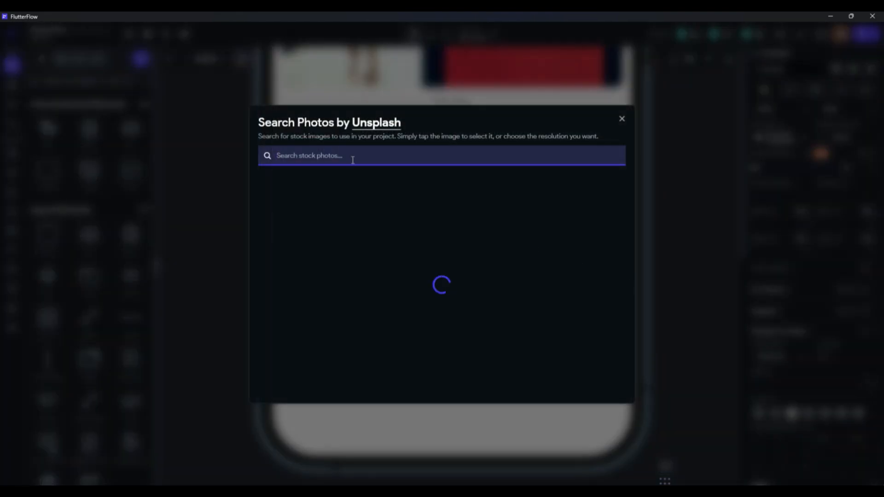
type("food")
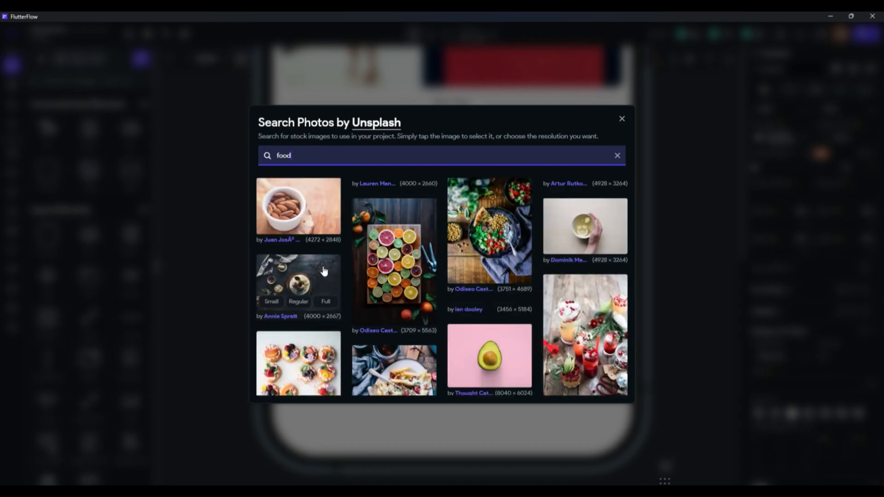
left_click(324, 271)
left_click(715, 178)
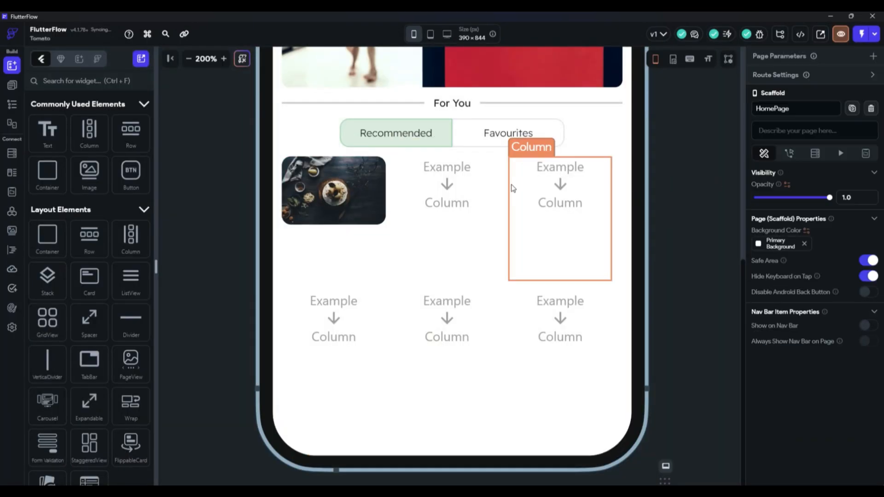
Add a Row inside the food image container and set its cross axis alignment to start.
left_click(357, 189)
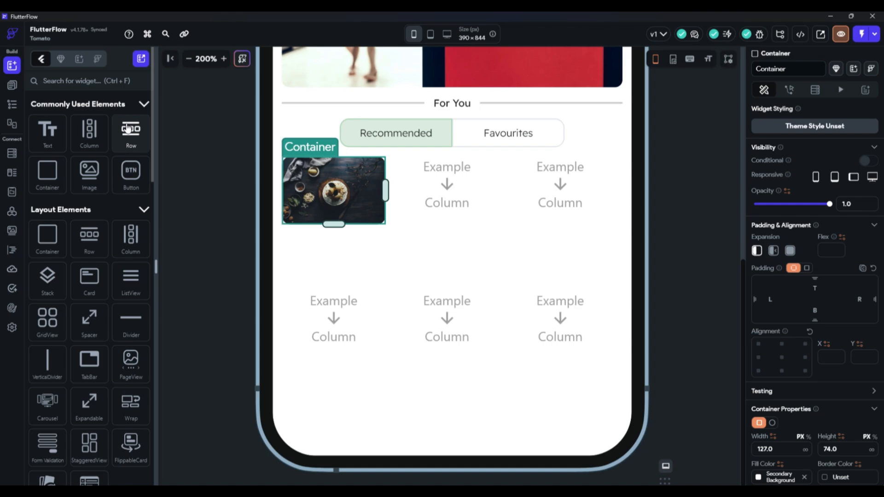
left_click_drag(128, 129, 358, 207)
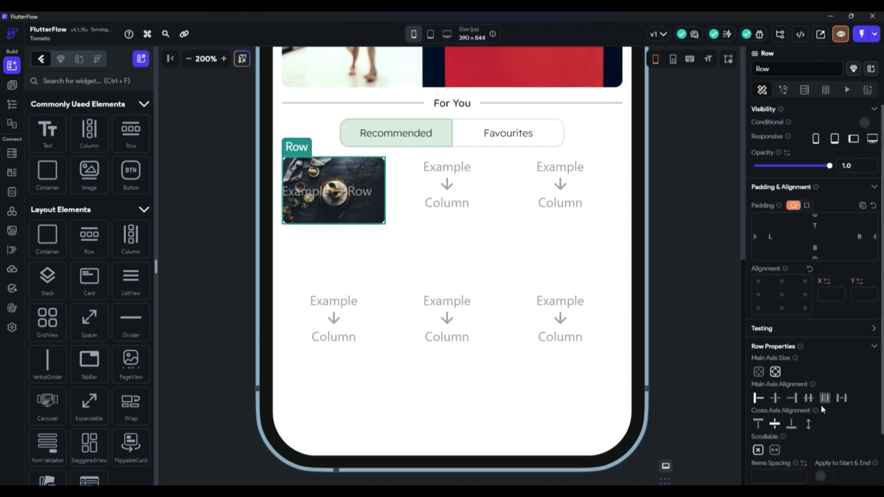
left_click(760, 424)
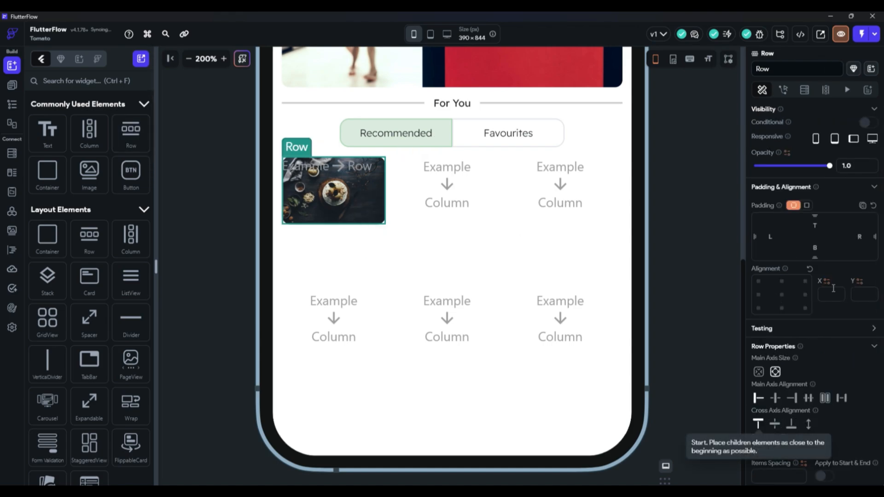
Set the Row's padding to 5 on all sides.
left_click(806, 205)
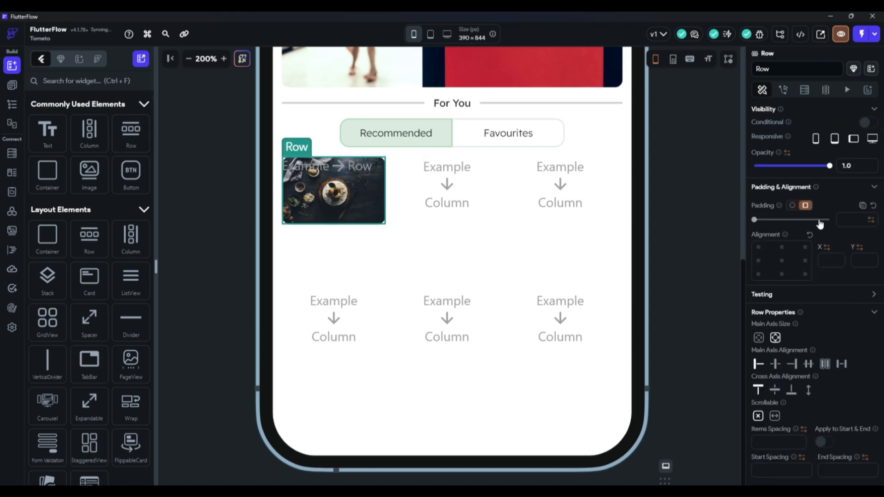
left_click(845, 221)
type("2")
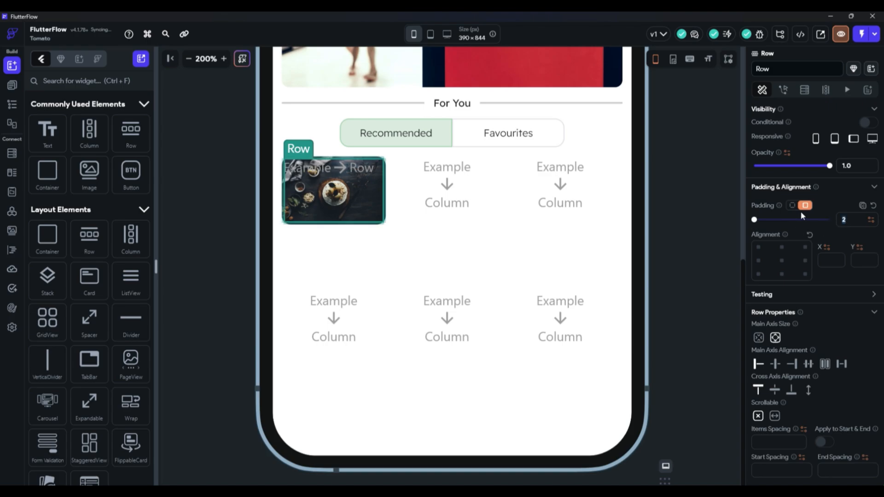
type("5")
left_click(684, 238)
Add an Icon to the Row over the food image and align the Row's main axis to the end.
left_click(356, 192)
left_click(89, 86)
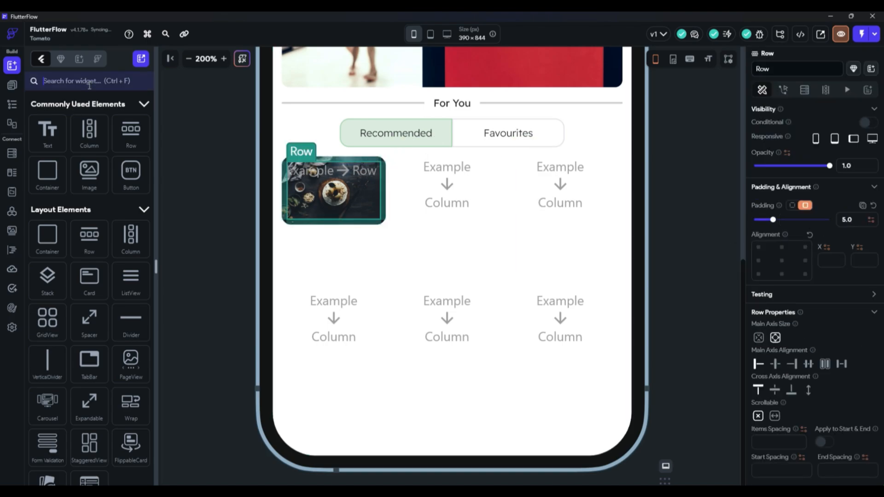
type("icon")
left_click_drag(47, 257, 339, 195)
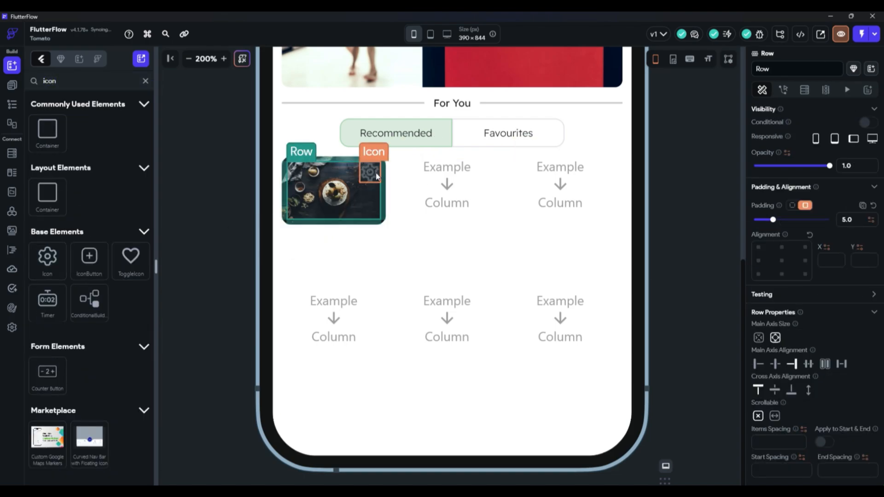
Change the icon to the Favorite Border heart and colour it Primary Background.
left_click(811, 436)
type("love")
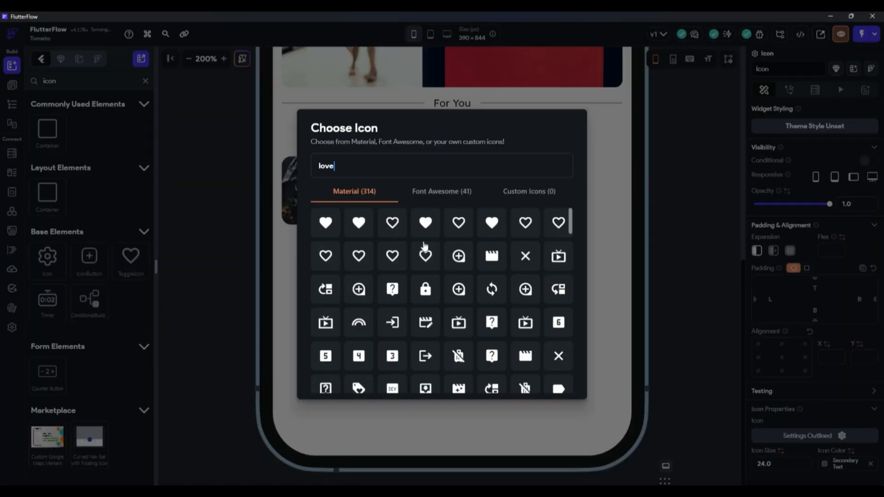
left_click(392, 223)
left_click(824, 462)
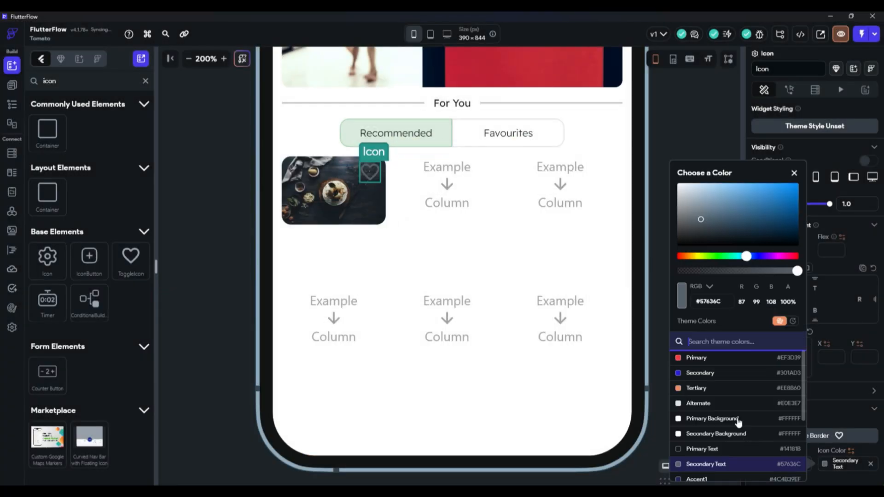
left_click(734, 419)
left_click(712, 146)
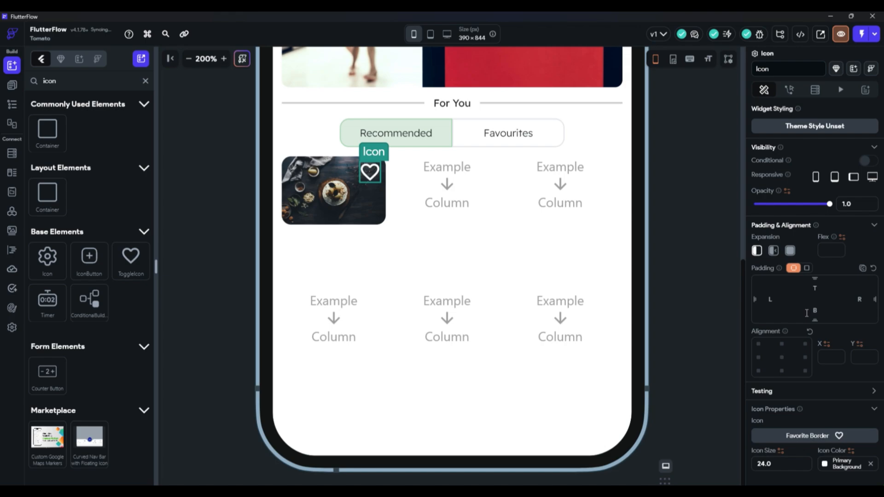
Reduce the heart icon's size to 16.
scroll(813, 341, "down", 1)
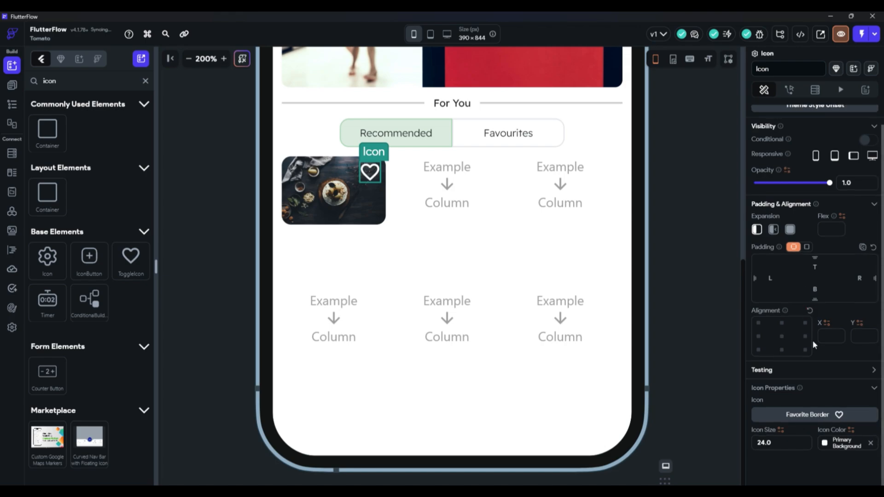
left_click(782, 441)
key("Down")
key("Down")
key("Down")
key("Down")
key("Down")
key("Down")
key("Down")
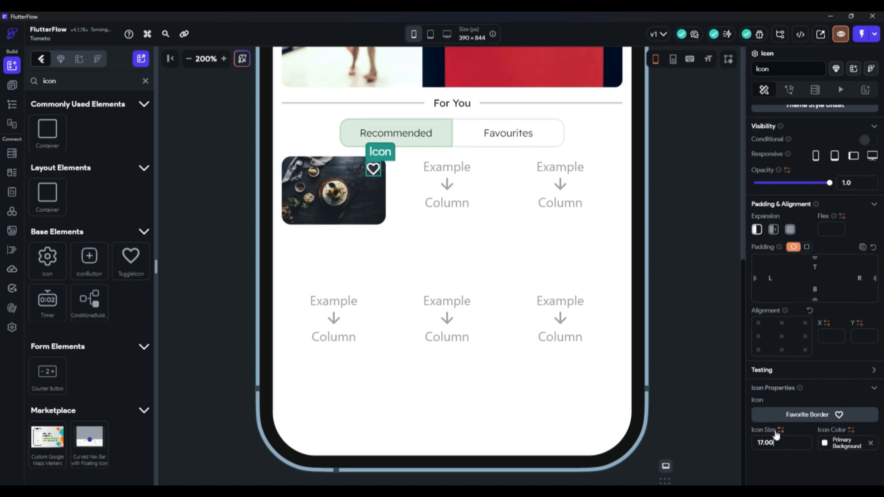
left_click(691, 247)
left_click(372, 171)
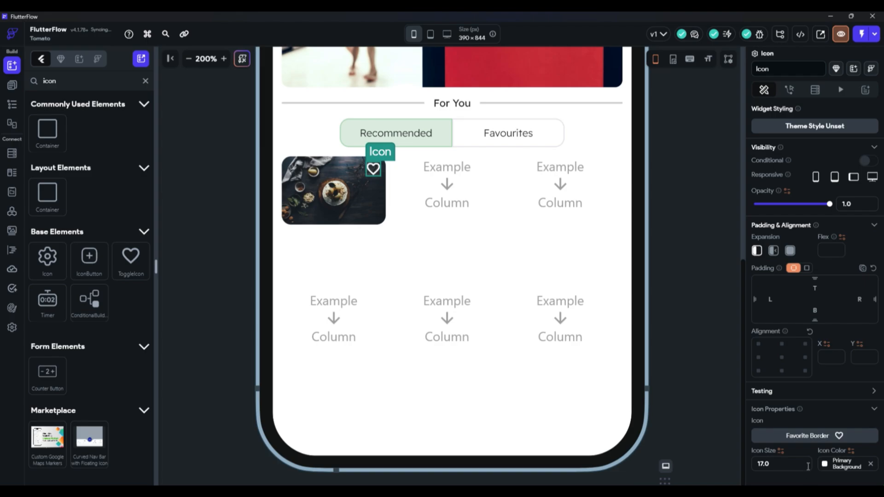
key("Down")
left_click(189, 58)
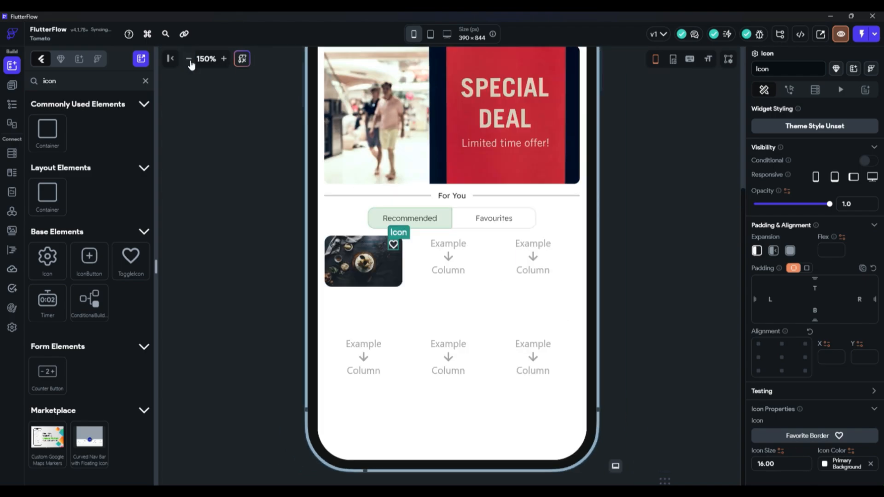
left_click(189, 59)
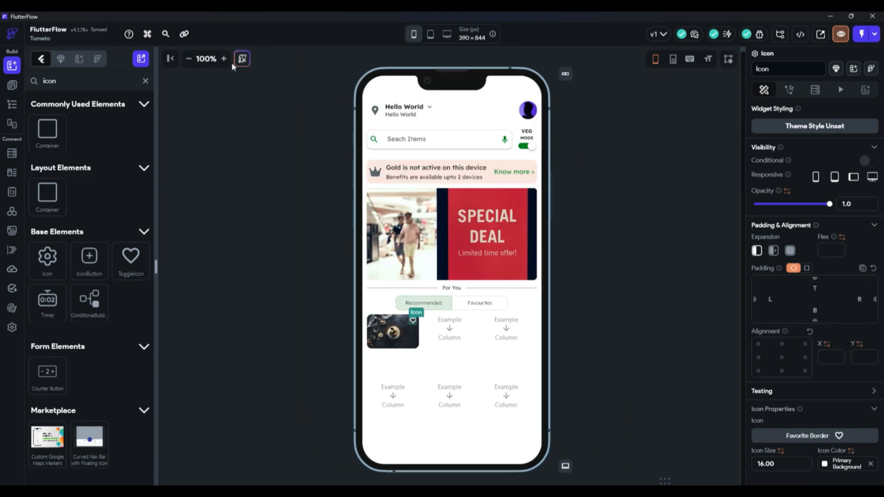
left_click(224, 58)
left_click(224, 58)
scroll(225, 188, "down", 6)
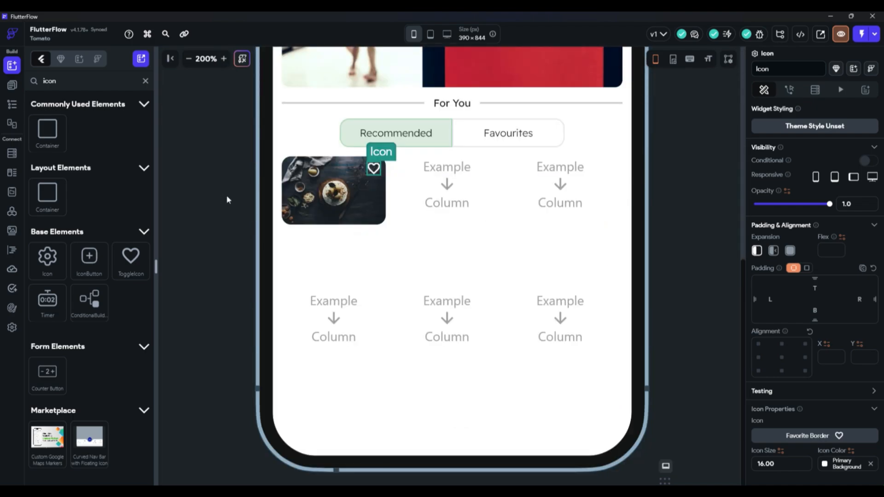
Copy the toggle's "Recommended" text and paste it into the first grid column below the food image.
left_click(315, 258)
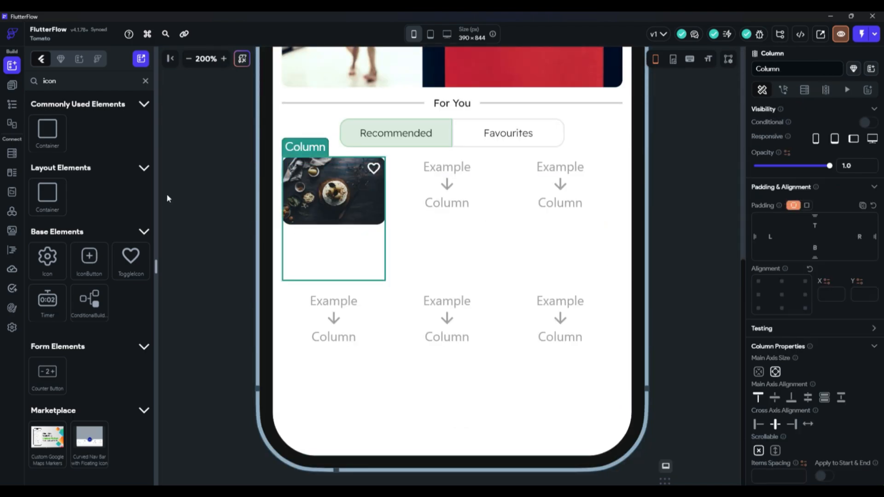
left_click(146, 81)
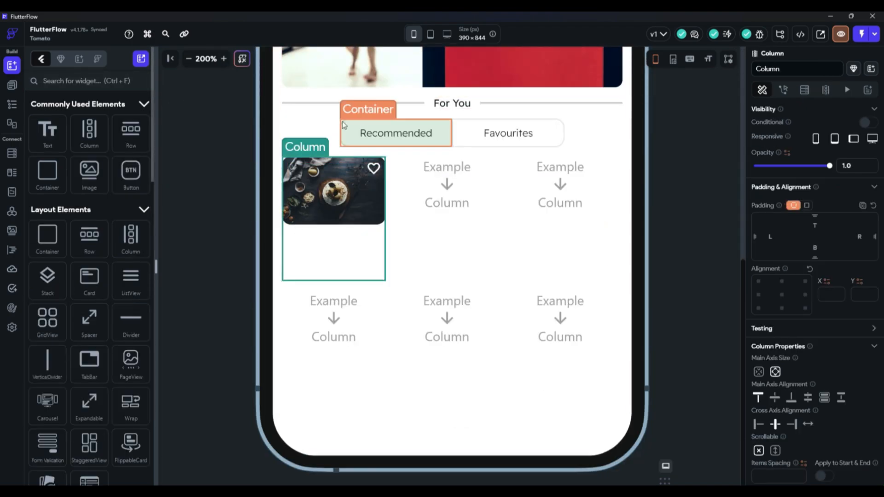
left_click(393, 136)
key("ctrl+c")
left_click(372, 236)
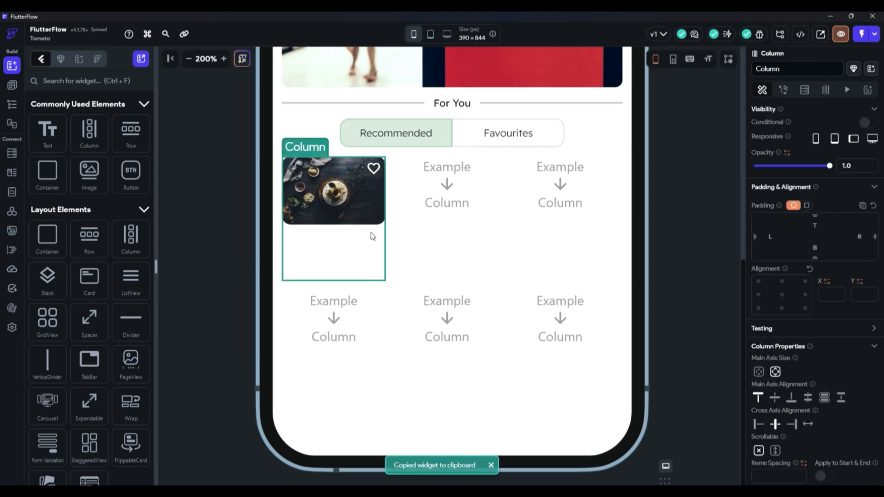
key("ctrl+v")
left_click(355, 240)
left_click(362, 247)
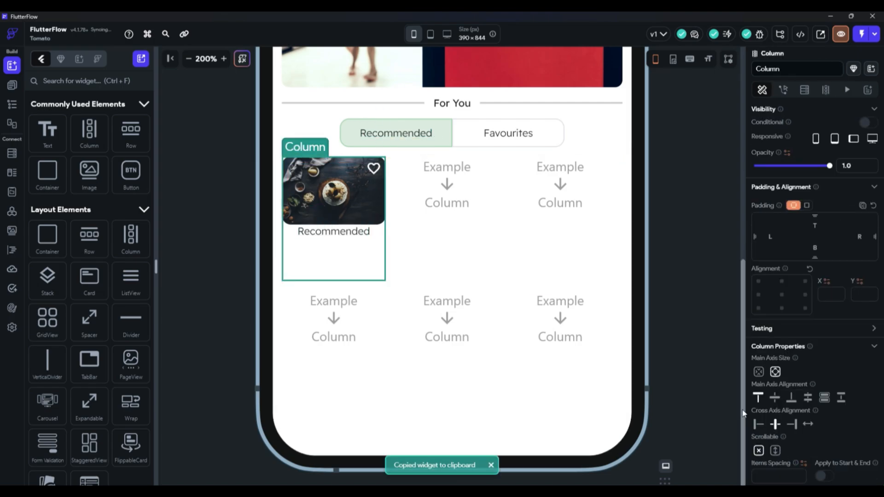
Set the first grid column's cross axis alignment to start and reset the pasted text's own alignment.
left_click(351, 233)
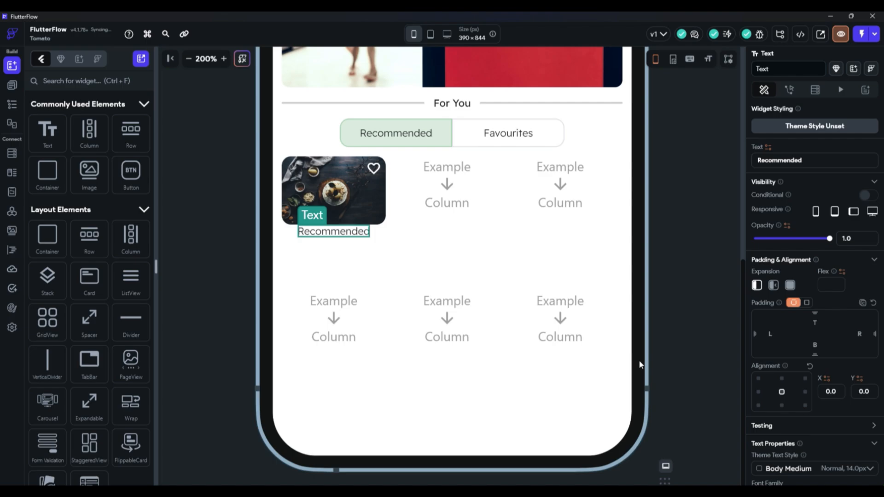
left_click(332, 277)
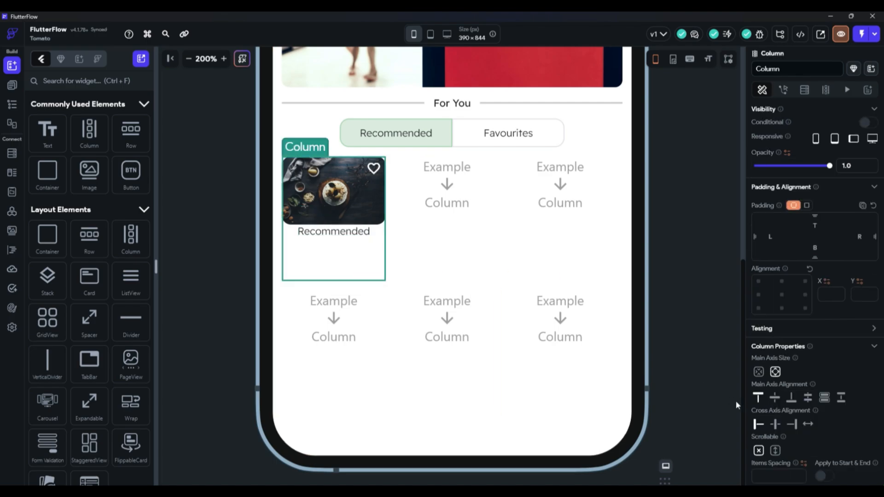
left_click(308, 232)
left_click(811, 367)
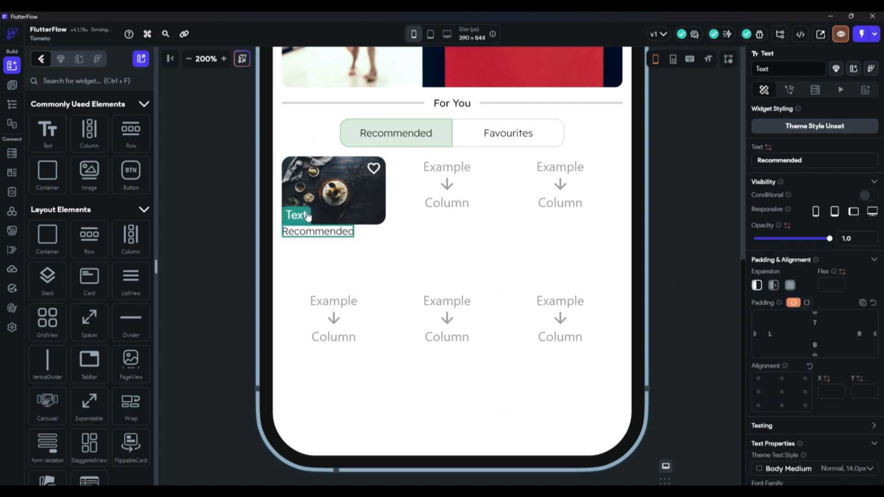
Set the first grid column's items spacing to 5.
left_click(317, 245)
scroll(783, 415, "down", 5)
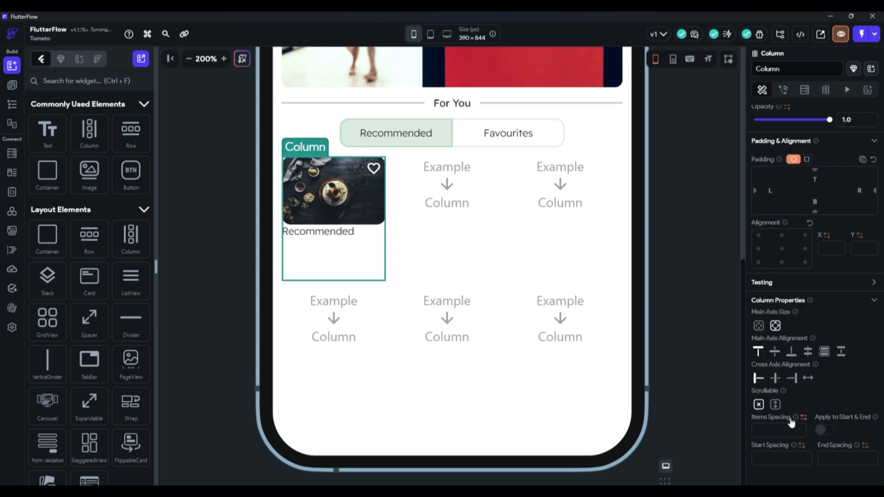
left_click(772, 432)
type("10")
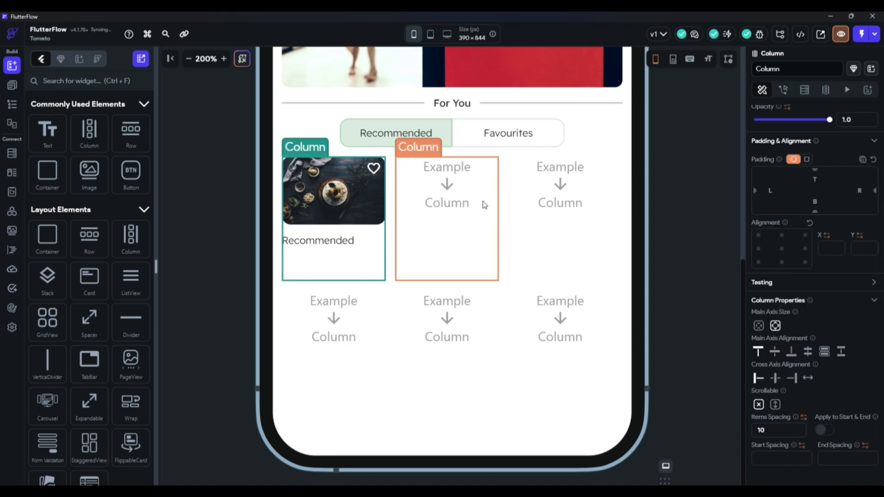
key("BackSpace")
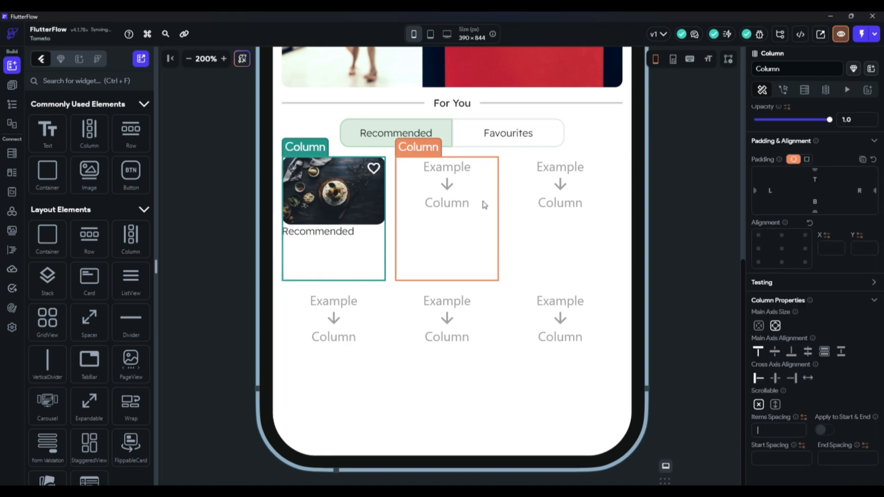
type("5")
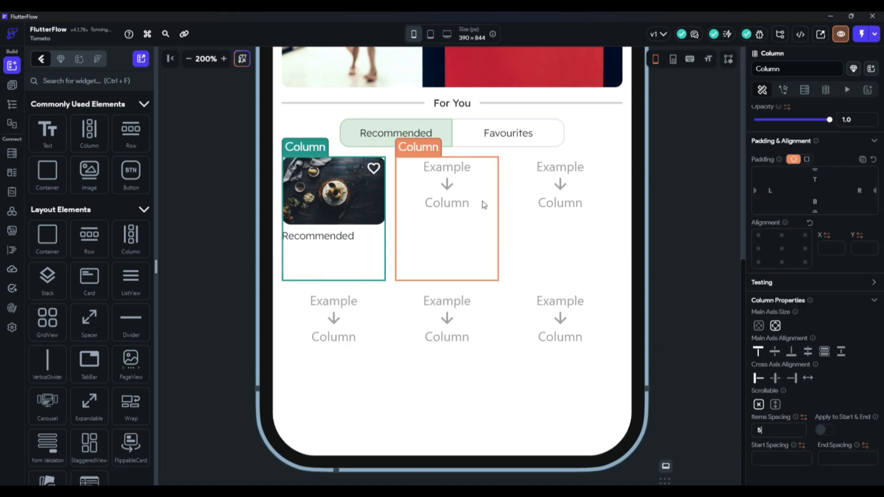
Set the pasted "Recommended" text's font weight to 400 - Normal and reduce its font size.
left_click(308, 239)
left_click(772, 295)
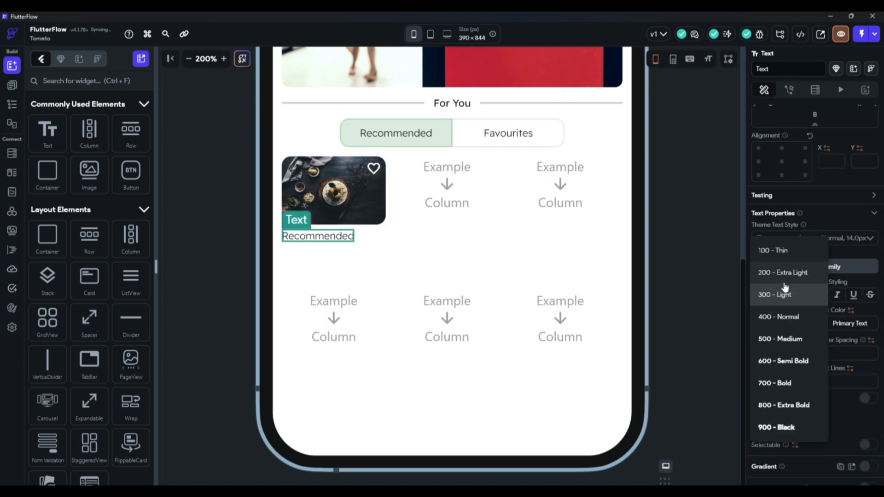
left_click(780, 338)
left_click(788, 295)
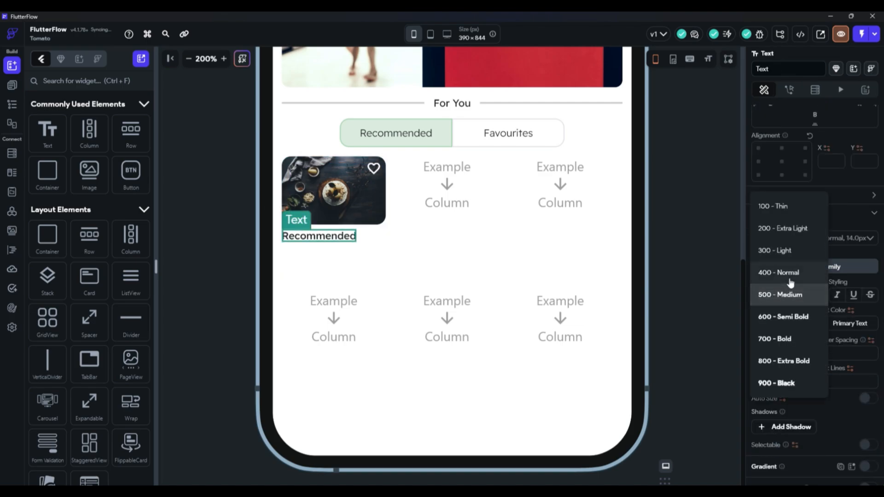
left_click(786, 281)
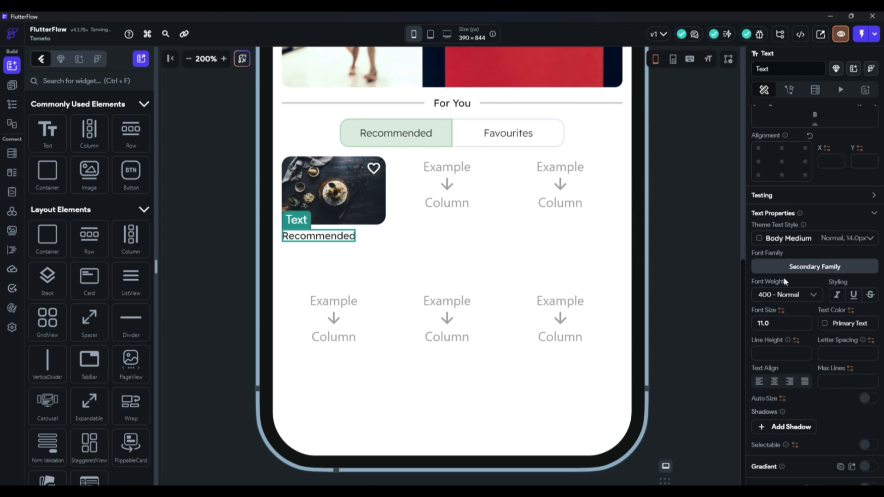
left_click(784, 318)
type("11.0")
key("Return")
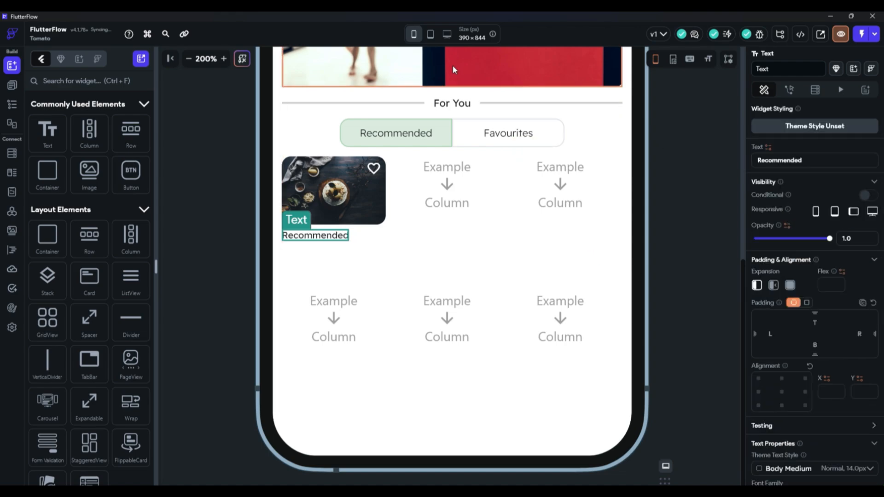
Change the caption below the first food image to "McDonald's".
left_click_drag(823, 161, 694, 162)
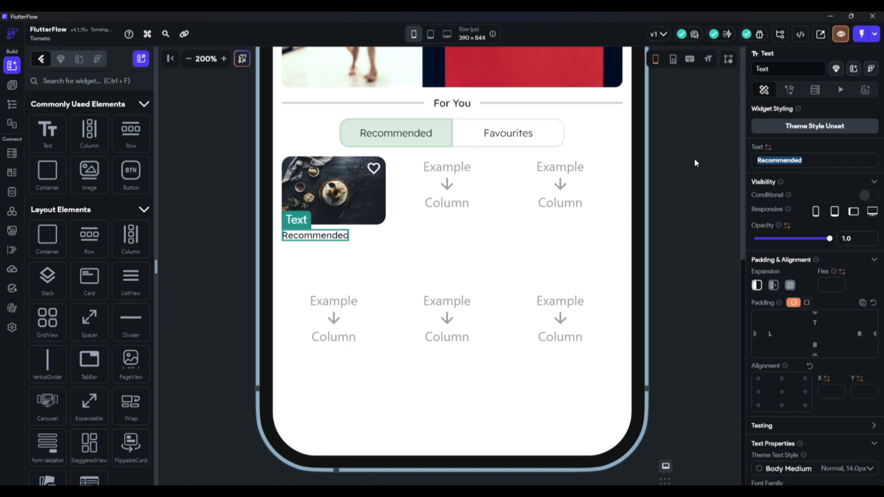
type("Mc")
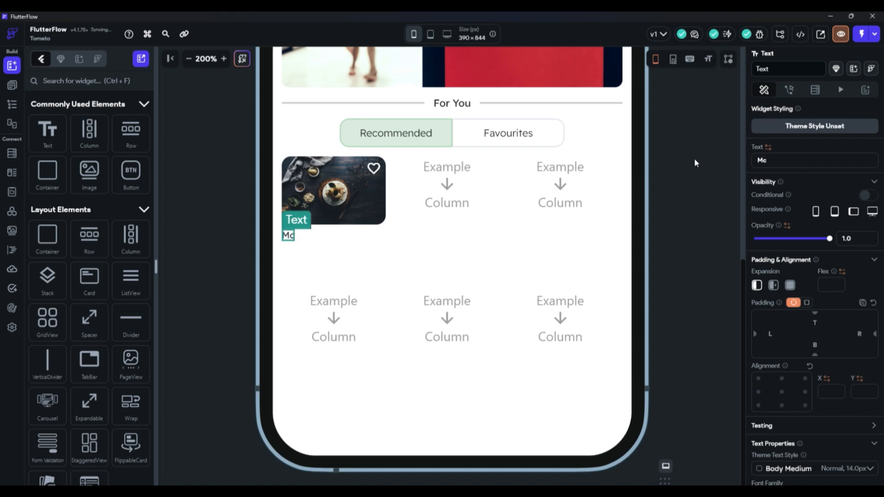
type("Donald")
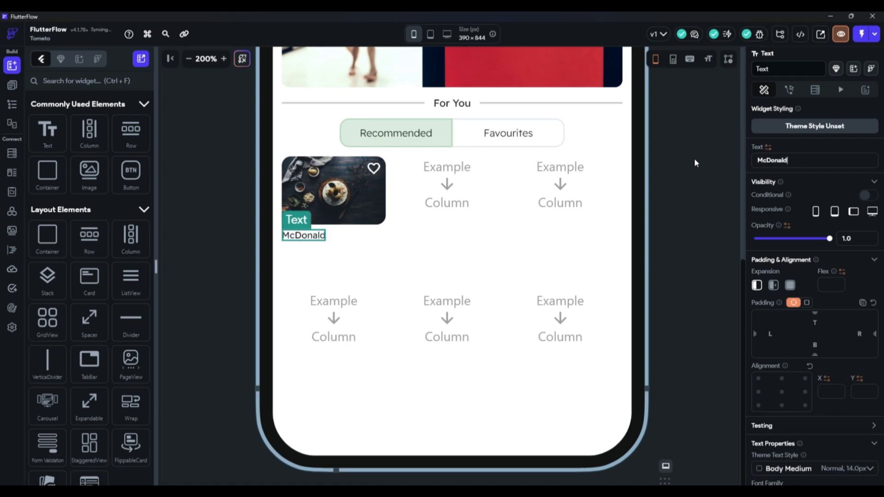
type("'s")
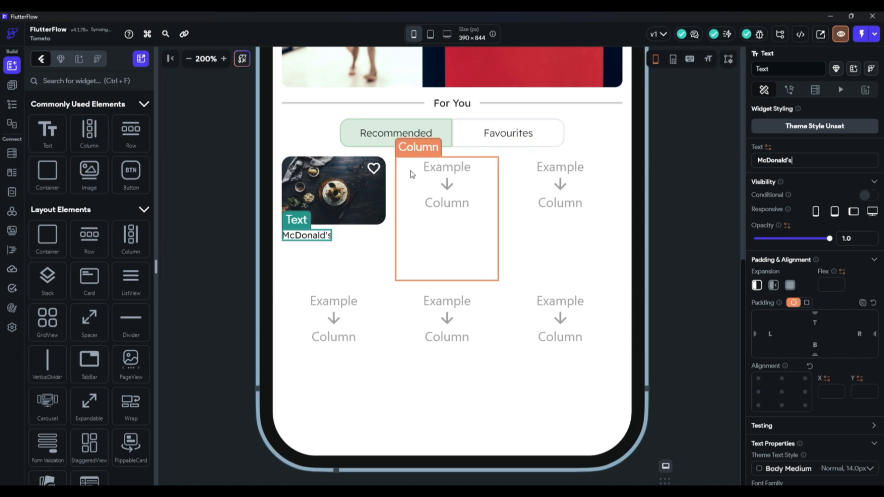
Add a row below the "McDonald's" caption in the first grid column.
left_click(329, 247)
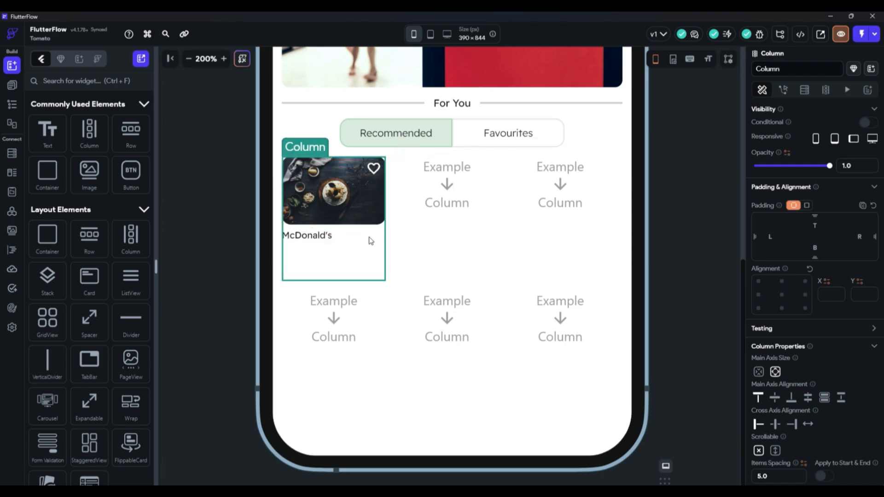
left_click(318, 236)
left_click_drag(131, 131, 315, 270)
scroll(409, 154, "up", 6)
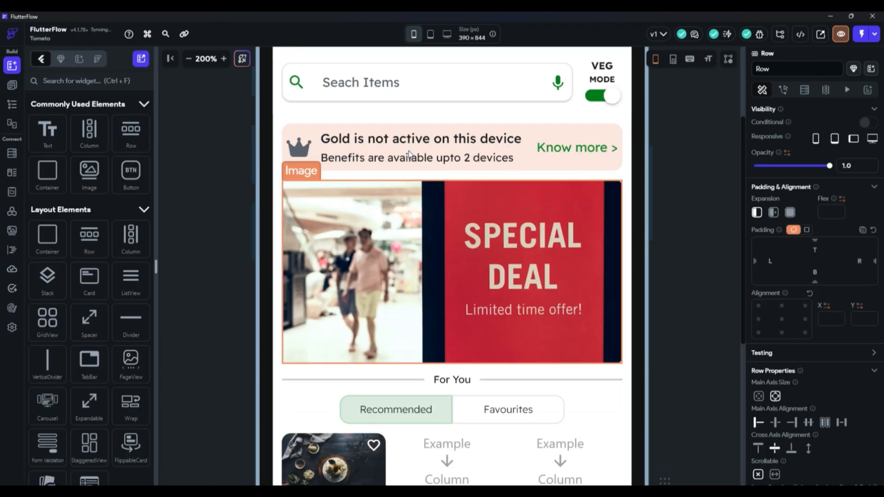
scroll(409, 154, "down", 6)
Copy the heart icon from the food image and paste it into the new row below the caption.
left_click(374, 170)
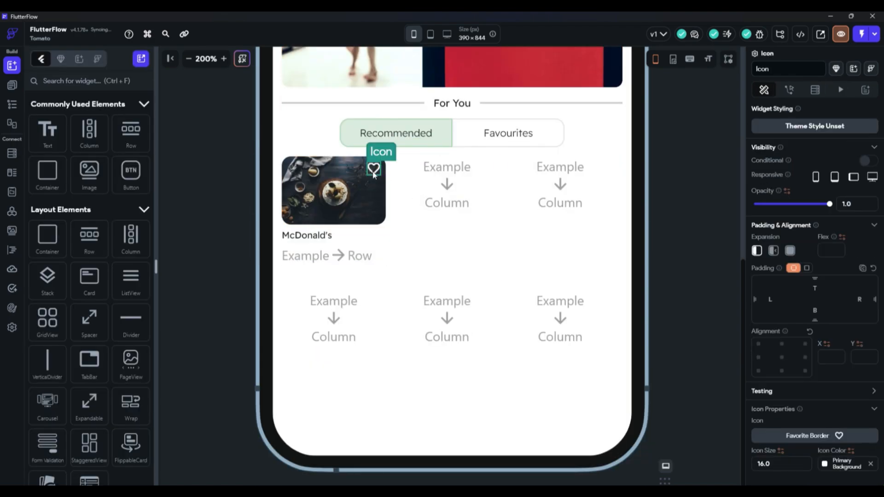
key("ctrl+c")
left_click(372, 253)
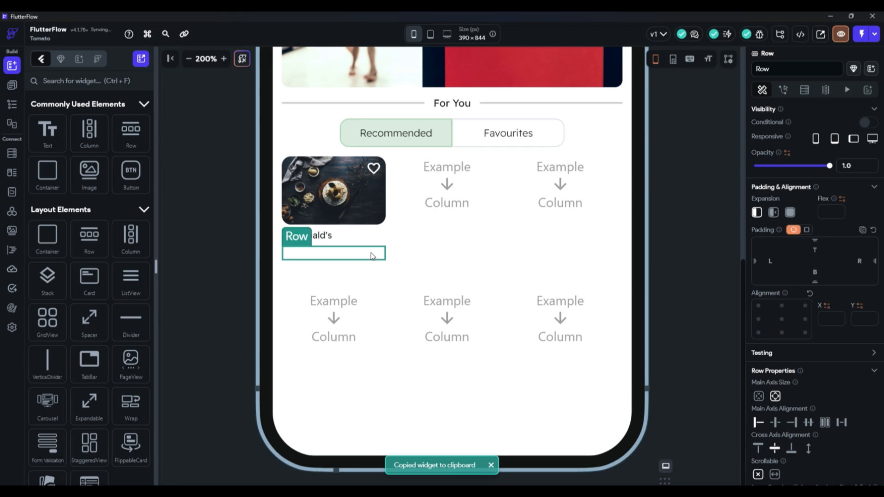
key("ctrl+v")
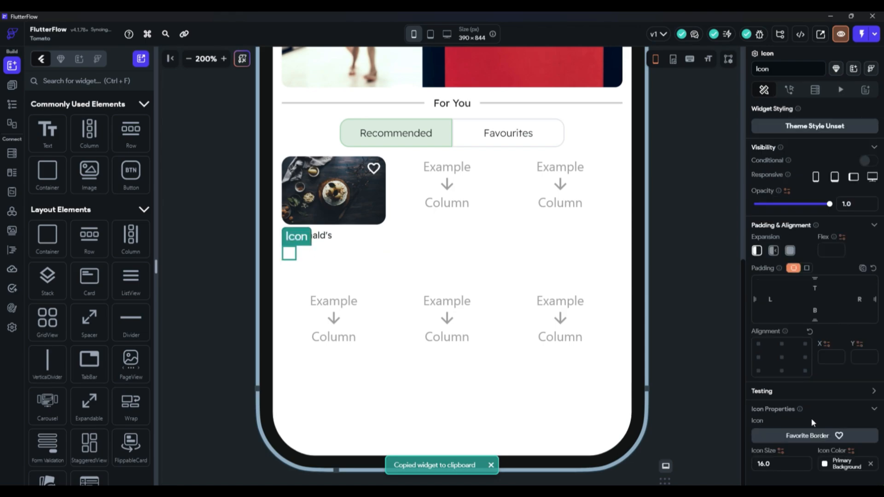
Set the pasted icon's color to the recent green #007e1b.
left_click(825, 465)
left_click(792, 321)
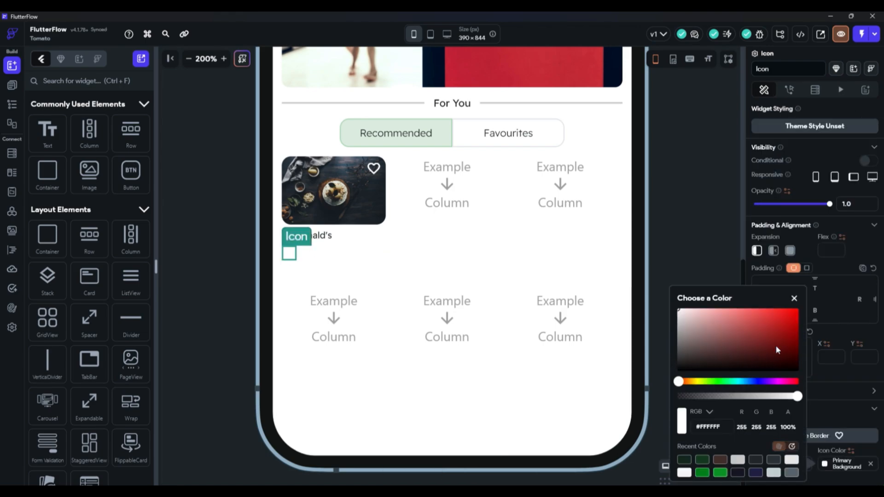
left_click(700, 462)
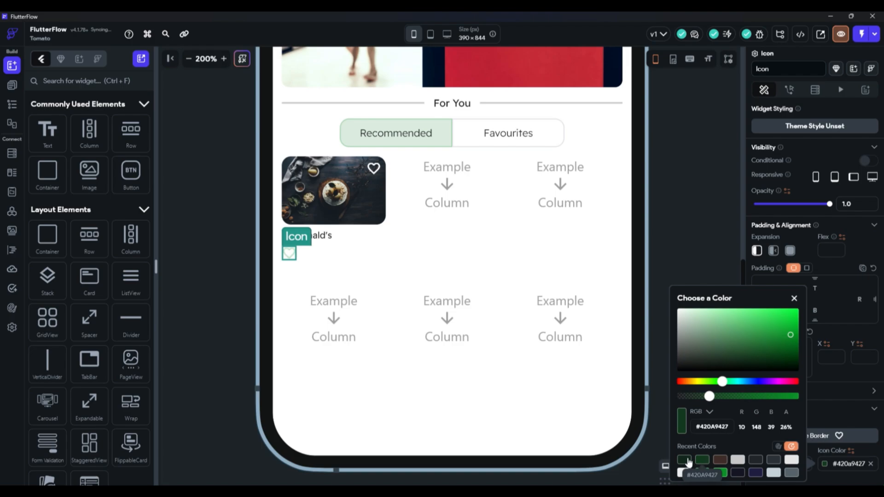
left_click(688, 460)
Search the icon library for "time" and replace the pasted heart with the Timelapse Sharp icon.
left_click(825, 436)
type("time")
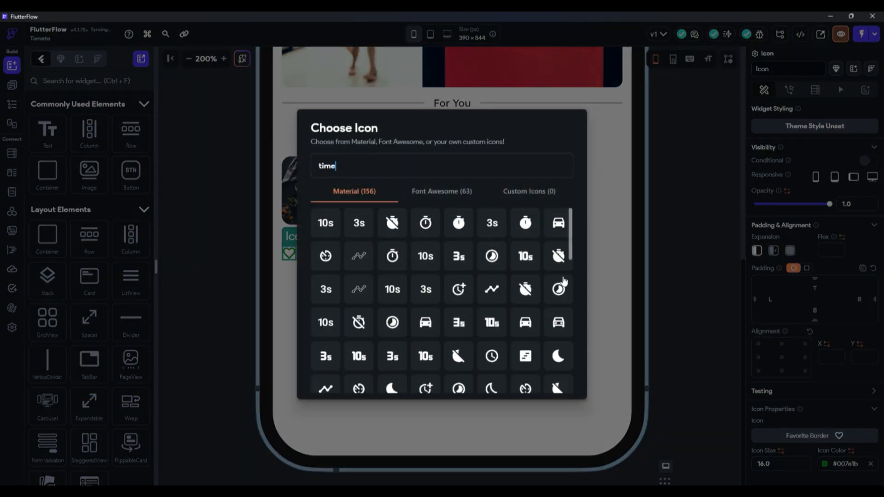
scroll(512, 297, "down", 1)
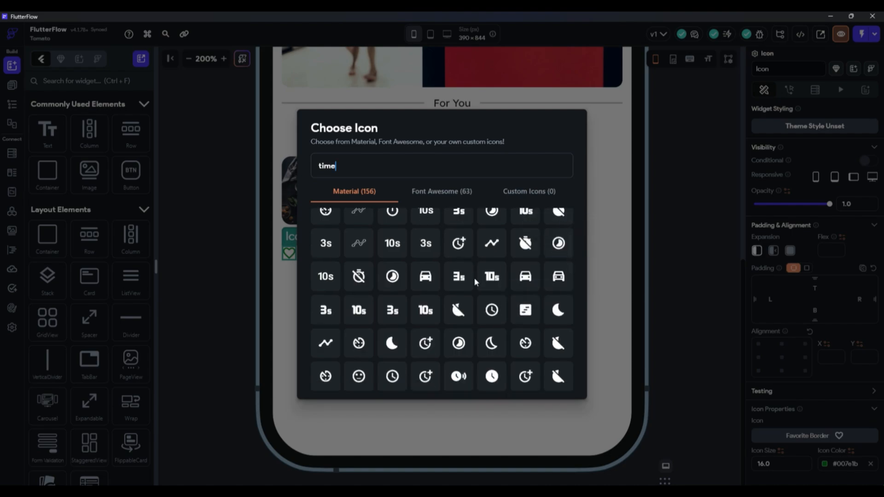
scroll(507, 283, "up", 1)
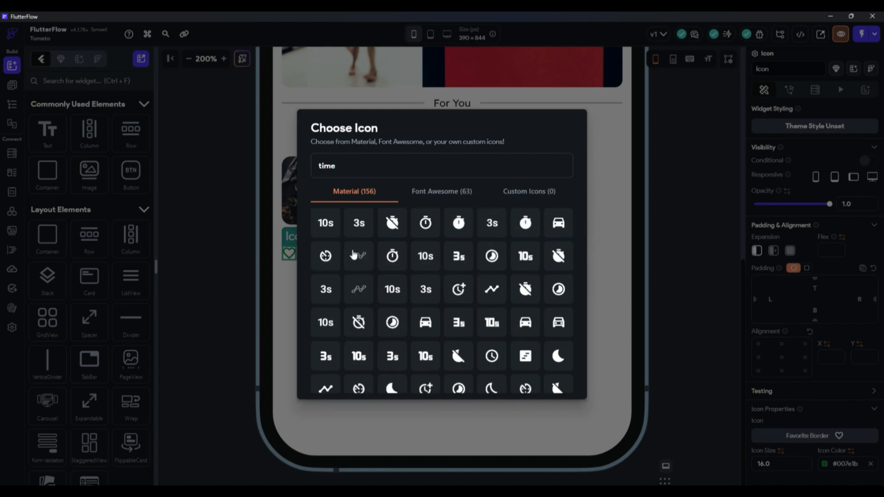
left_click(434, 193)
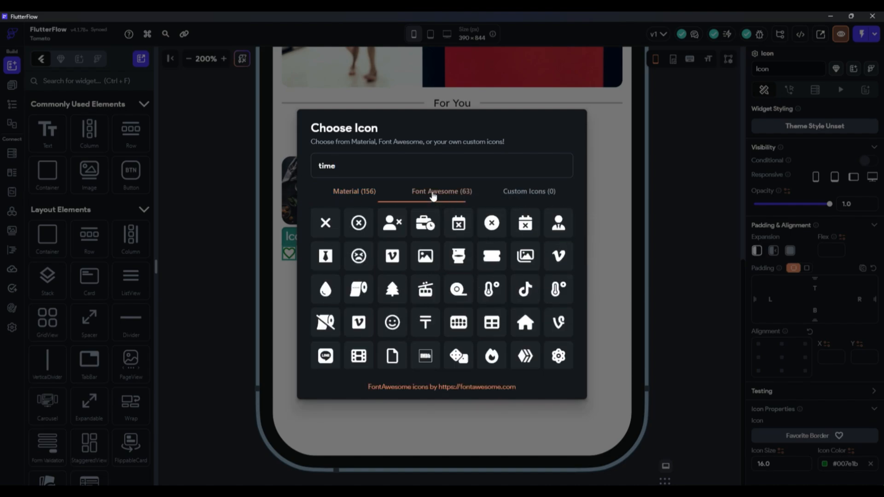
left_click(365, 192)
scroll(516, 338, "down", 10)
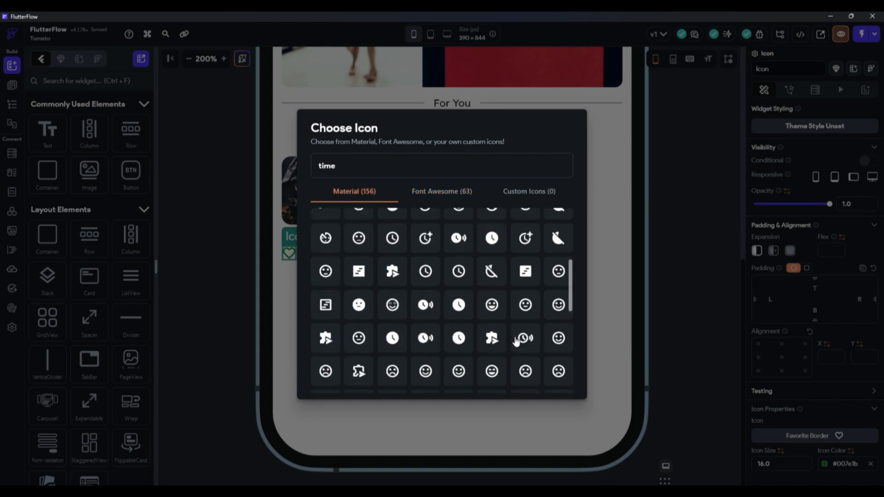
scroll(516, 340, "up", 10)
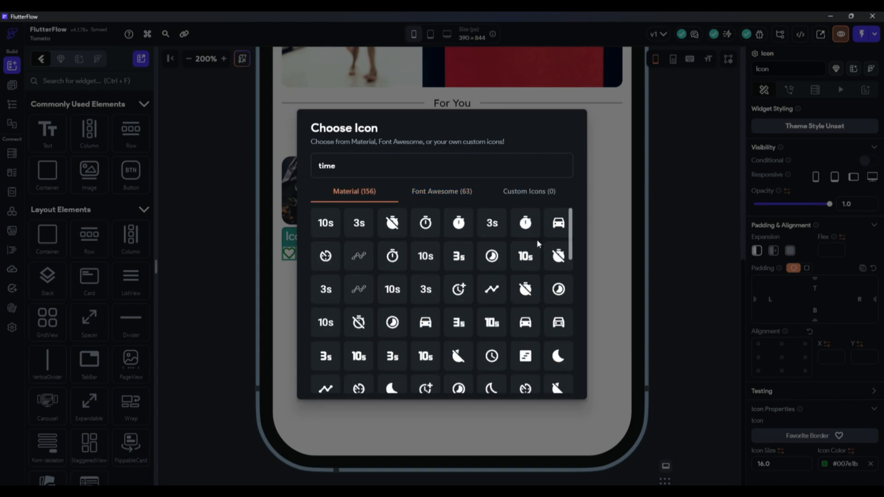
left_click(557, 288)
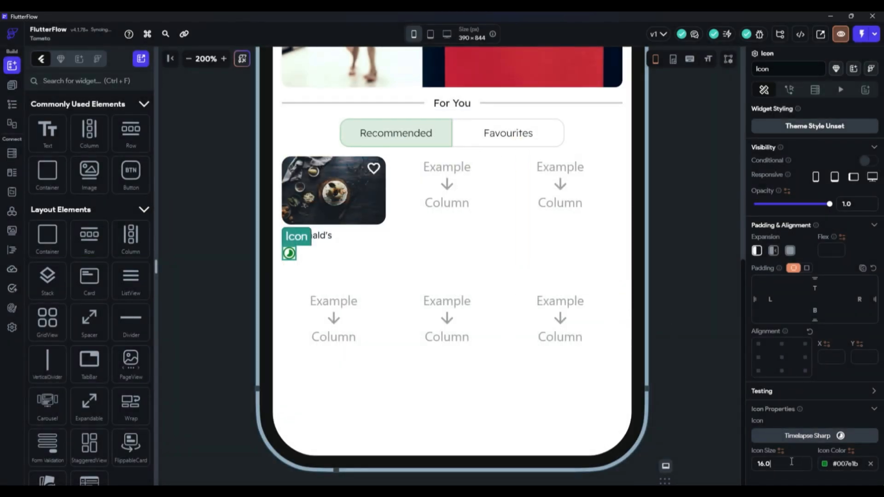
Copy the toggle's "Recommended" text and paste it beside the green time icon in the row.
left_click(206, 59)
left_click(271, 172)
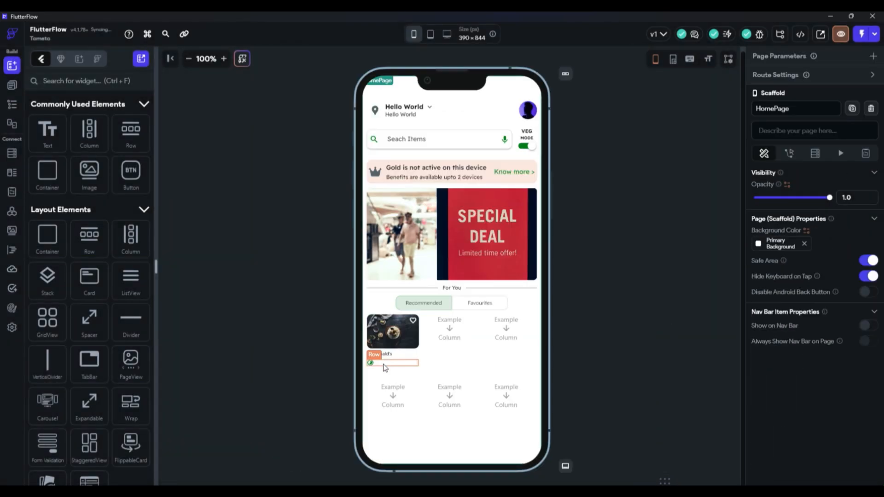
left_click(387, 365)
left_click(223, 58)
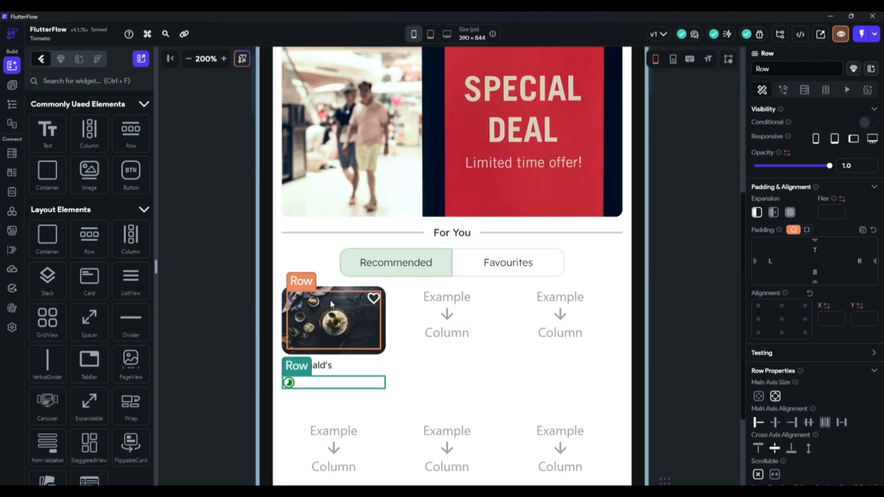
left_click(411, 264)
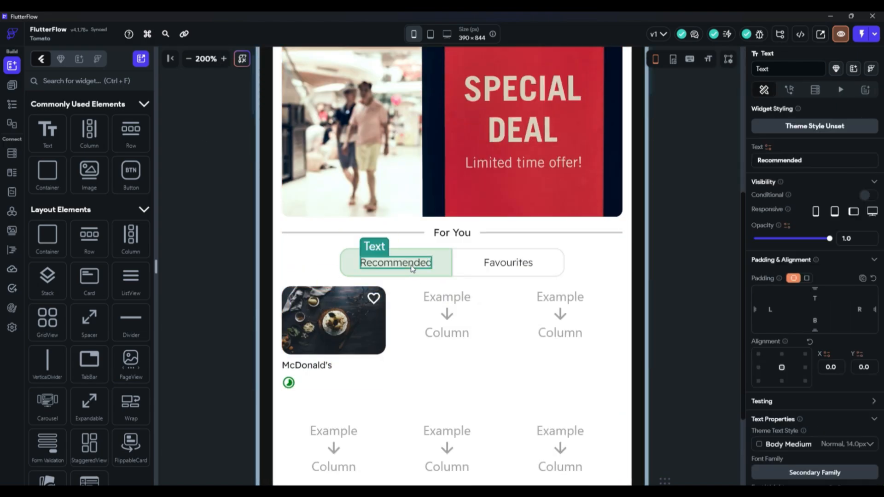
key("ctrl+c")
left_click(348, 381)
key("ctrl+v")
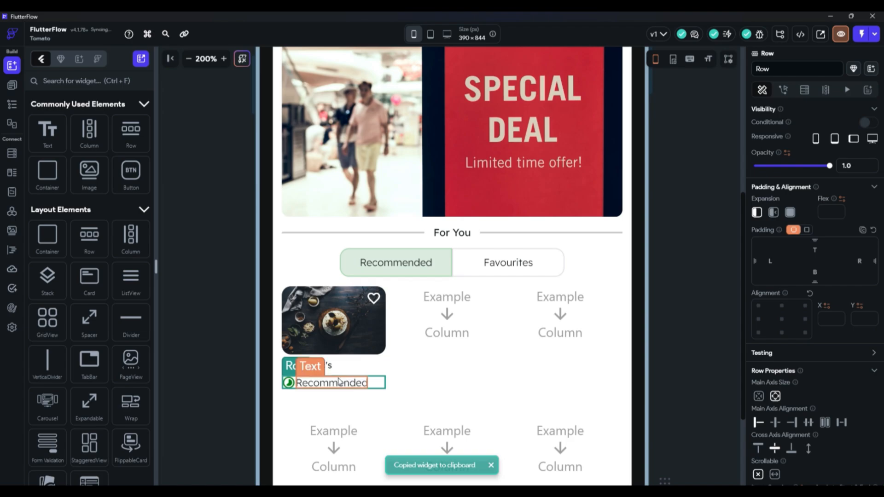
Set the items spacing of the row holding the time icon to 2.
scroll(772, 408, "down", 2)
left_click(770, 412)
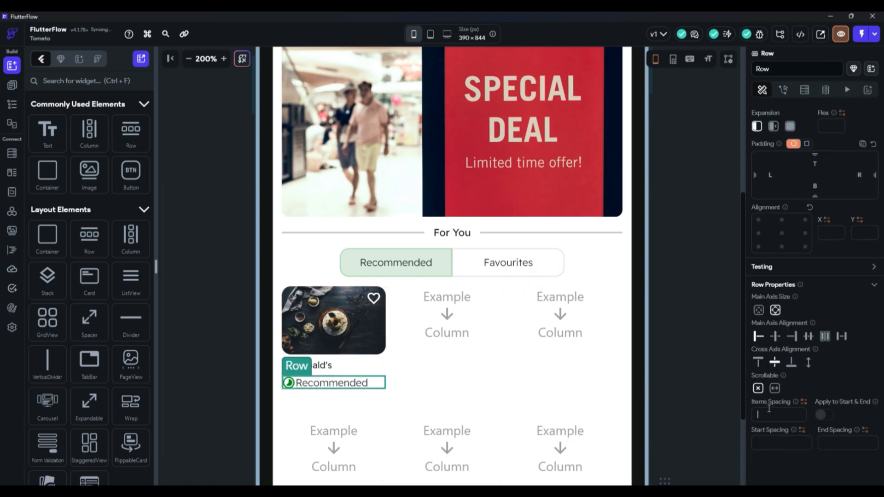
type("2")
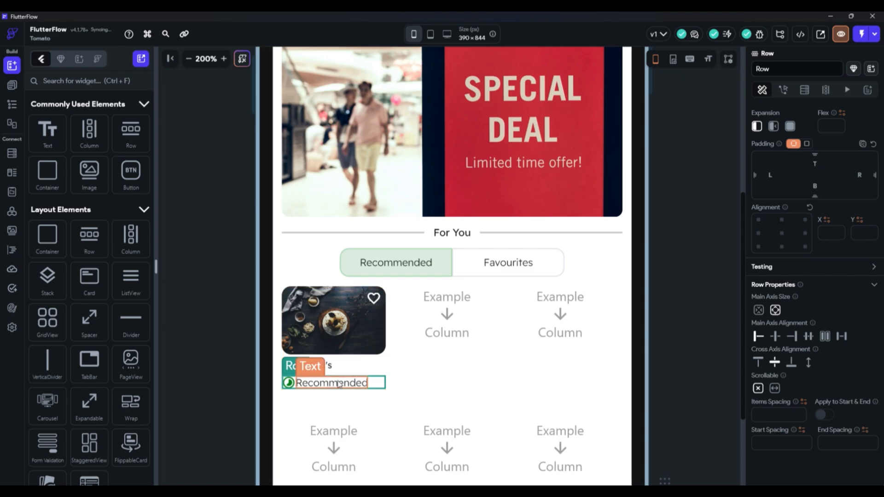
Set the font weight of the text beside the time icon to 400 - Normal.
left_click(308, 390)
scroll(750, 396, "down", 2)
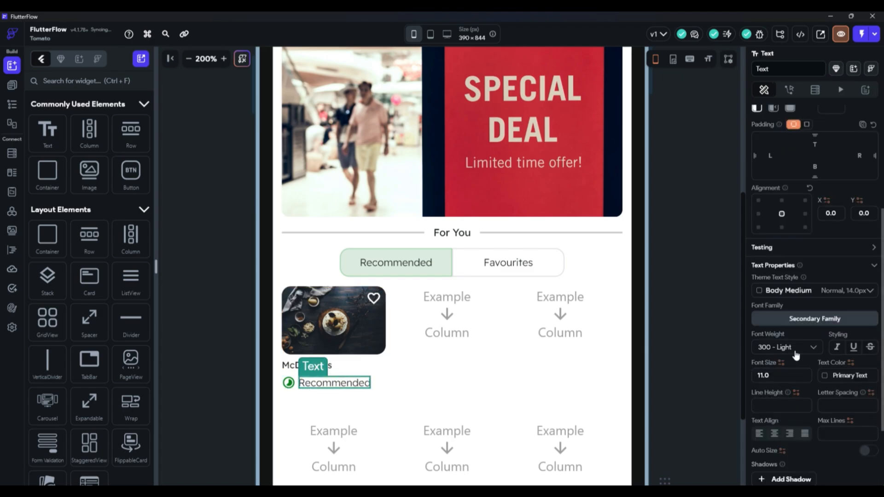
left_click(788, 347)
left_click(783, 341)
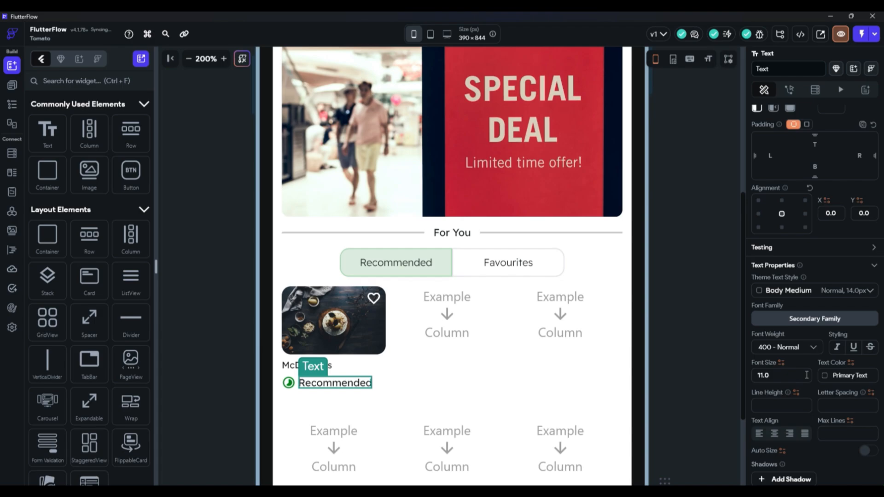
Give the text beside the time icon the Secondary Text color and a font size of 10.
left_click(821, 376)
left_click(696, 465)
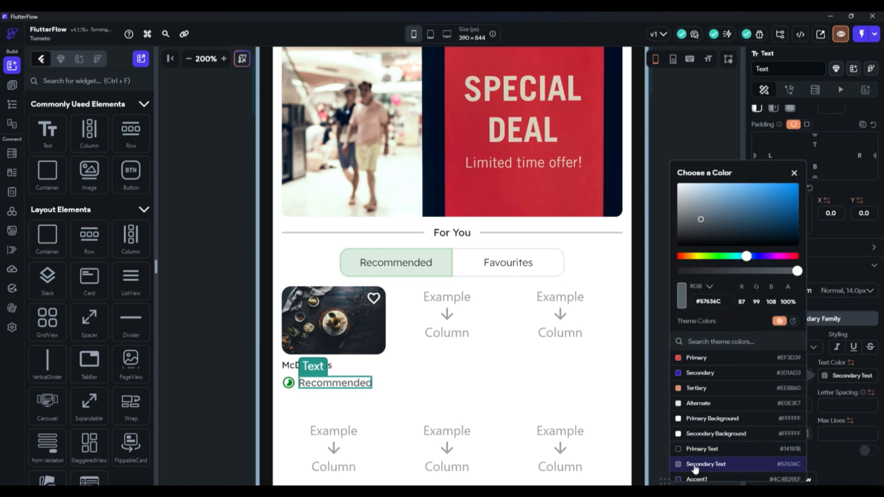
left_click(858, 351)
key("Down")
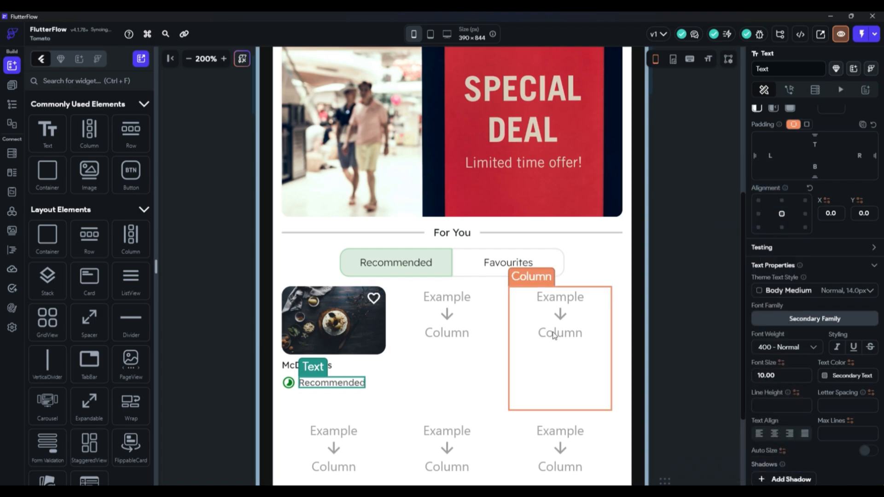
Change the text beside the time icon to "23 min".
scroll(793, 191, "up", 4)
left_click_drag(808, 166, 723, 153)
type("23 min")
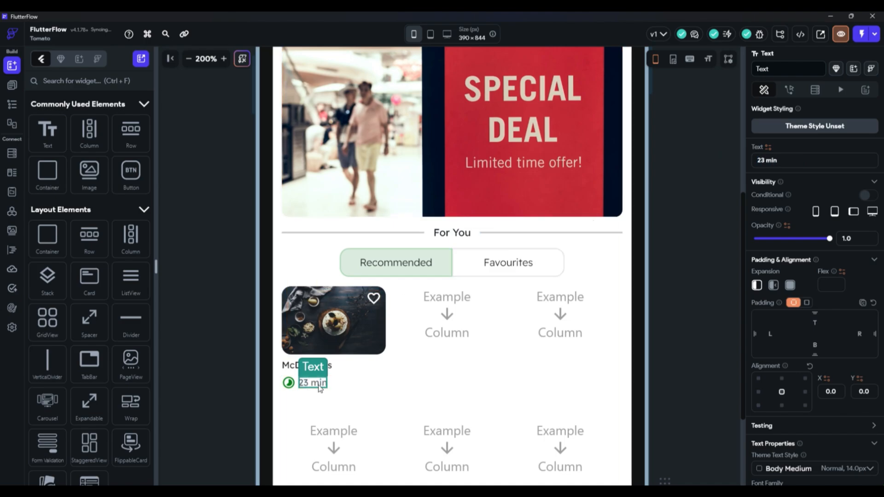
left_click(356, 387)
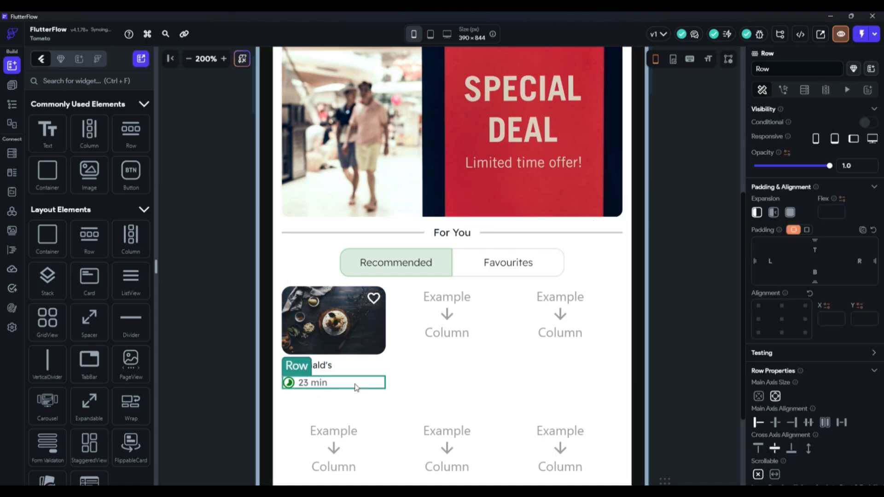
left_click_drag(356, 387, 296, 402)
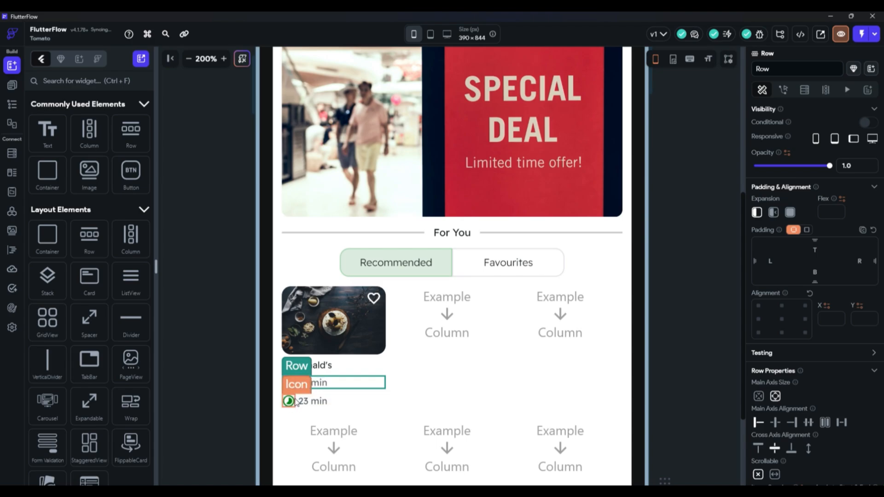
left_click(295, 402)
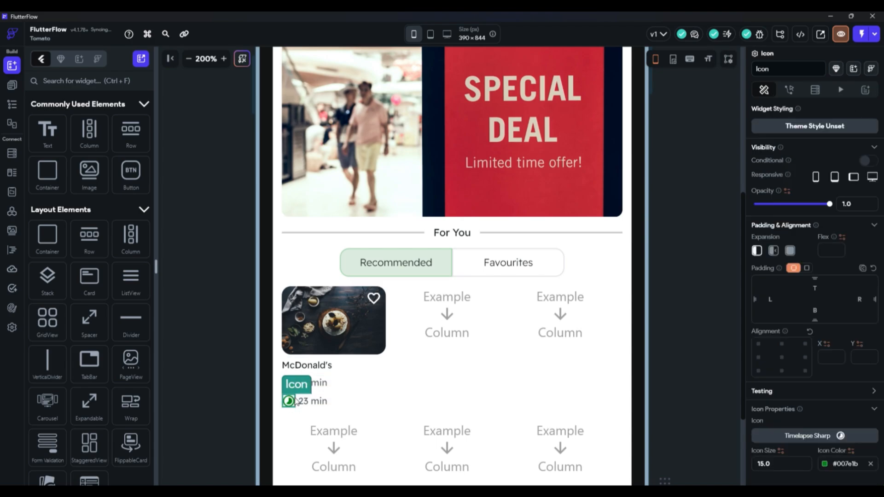
key("Delete")
key("Delete")
key("Delete")
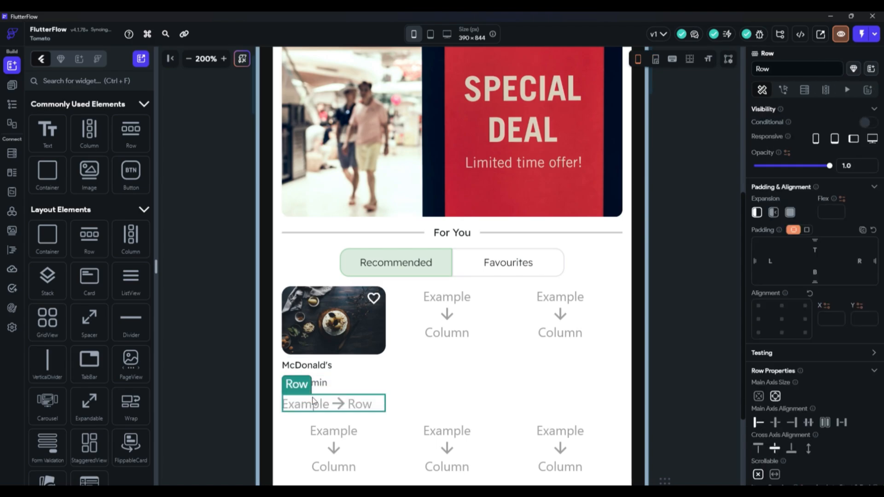
Search the widgets for "card" and add a Card below the "23 min" row in the first grid column.
left_click(86, 73)
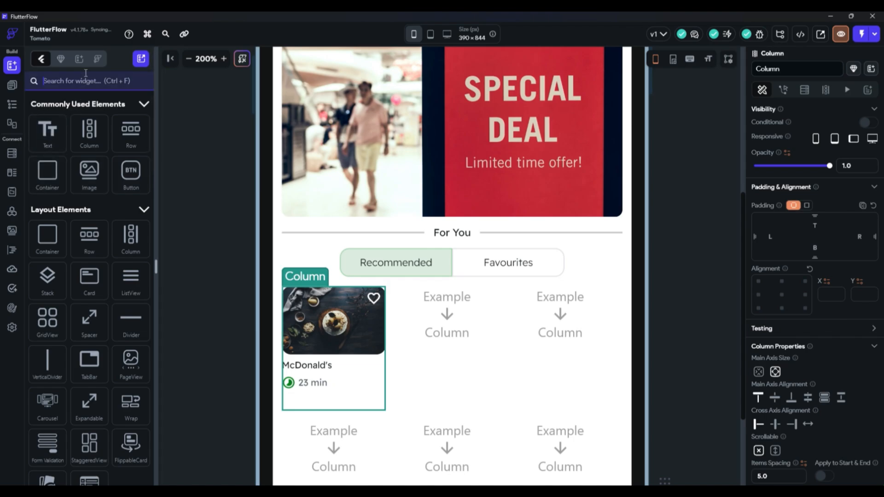
type("card")
left_click_drag(48, 139, 307, 405)
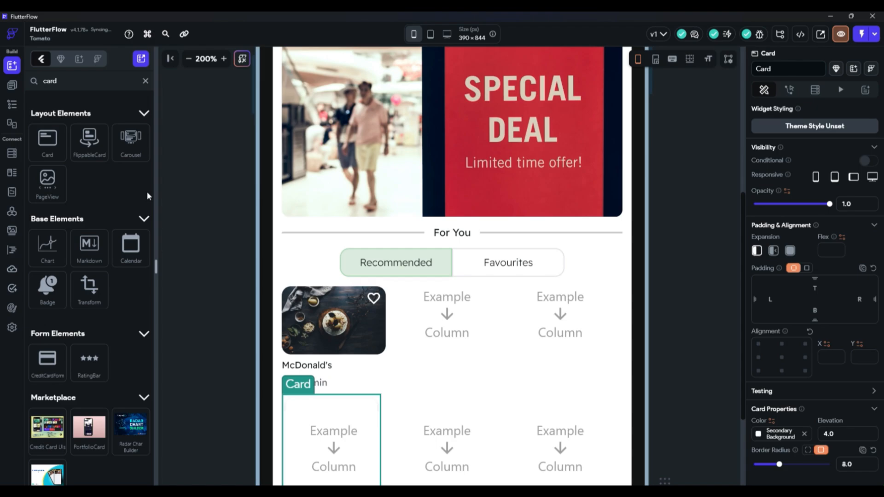
Copy the "23 min" row with its time icon and paste it into the card below it.
left_click(320, 383)
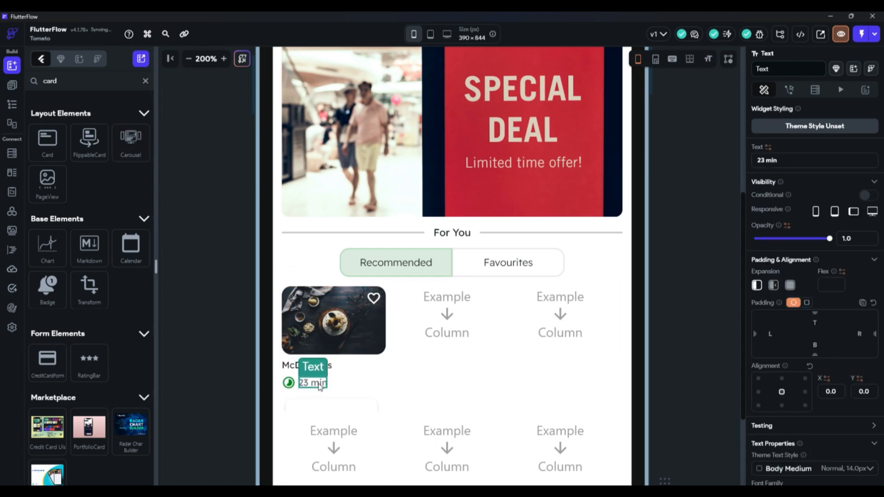
left_click(340, 387)
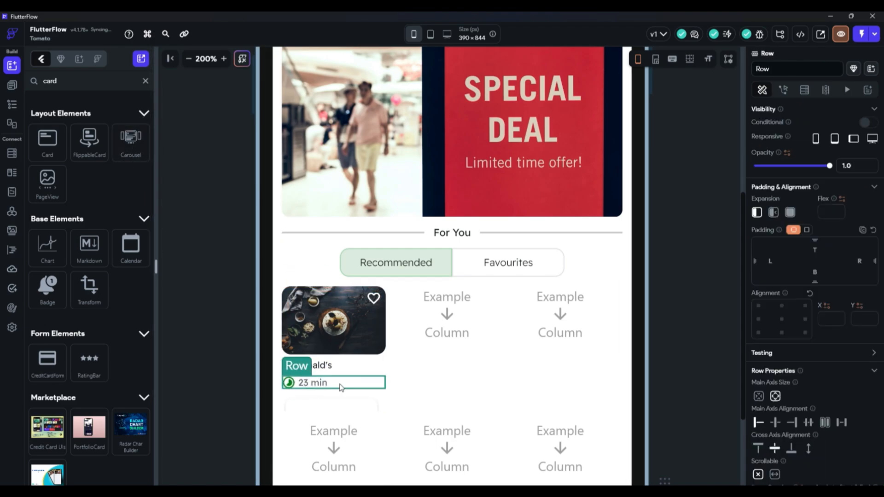
key("ctrl+c")
left_click(332, 403)
key("ctrl+v")
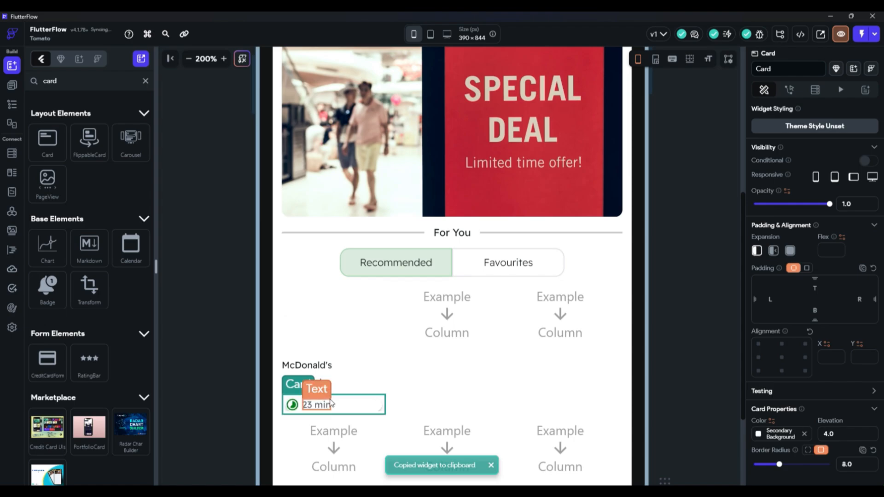
left_click(395, 387)
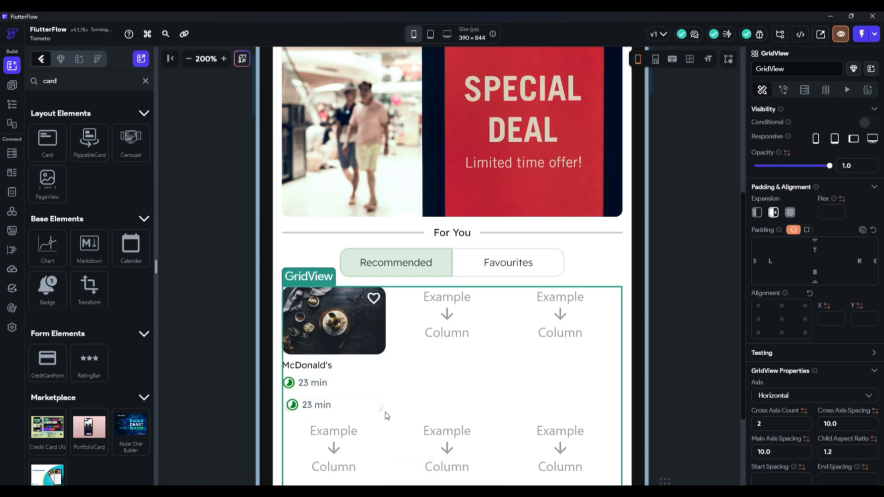
Set the size of the time icon inside the card to 11.
left_click(292, 405)
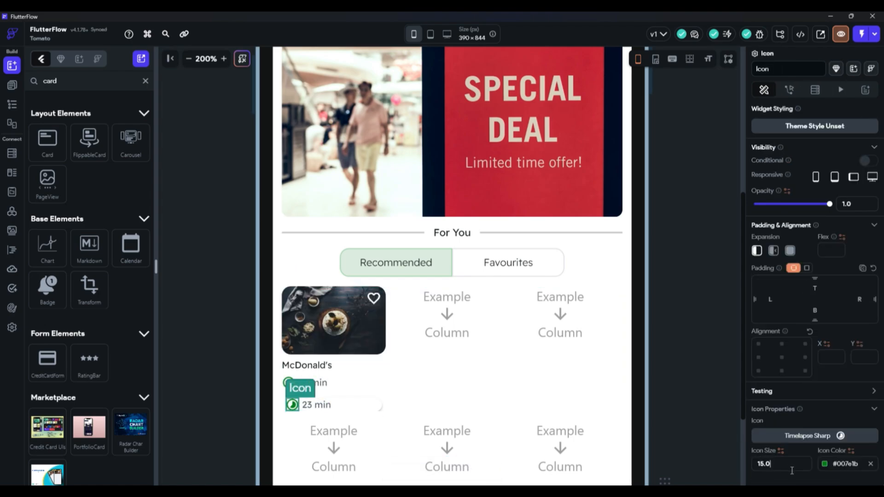
key("BackSpace")
key("BackSpace")
key("BackSpace")
type("2.00")
key("Down")
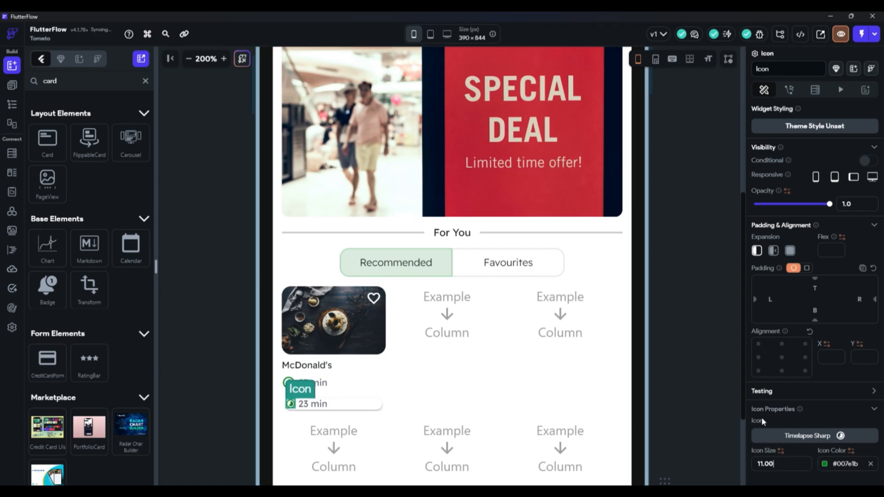
Open the icon chooser for the card's icon and search for "fast" and "light" in the Font Awesome and Material sets.
left_click(781, 435)
type("fast")
left_click(440, 197)
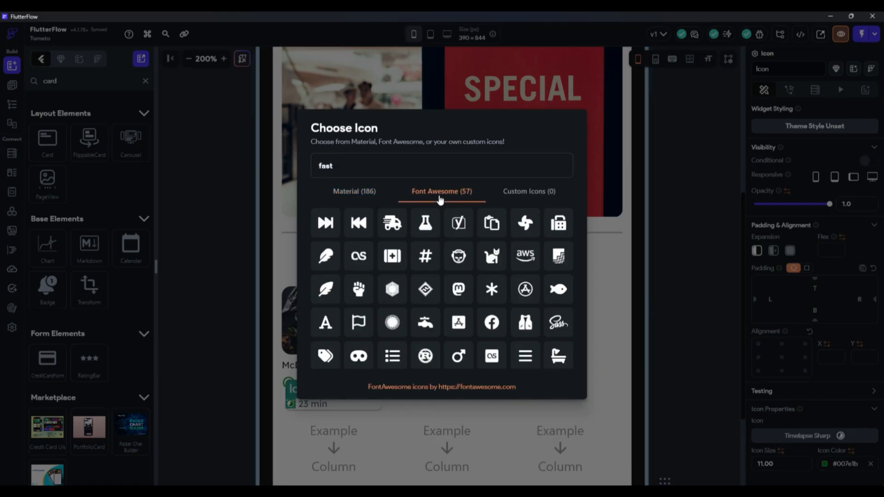
left_click_drag(377, 173, 274, 156)
type("light")
left_click(355, 193)
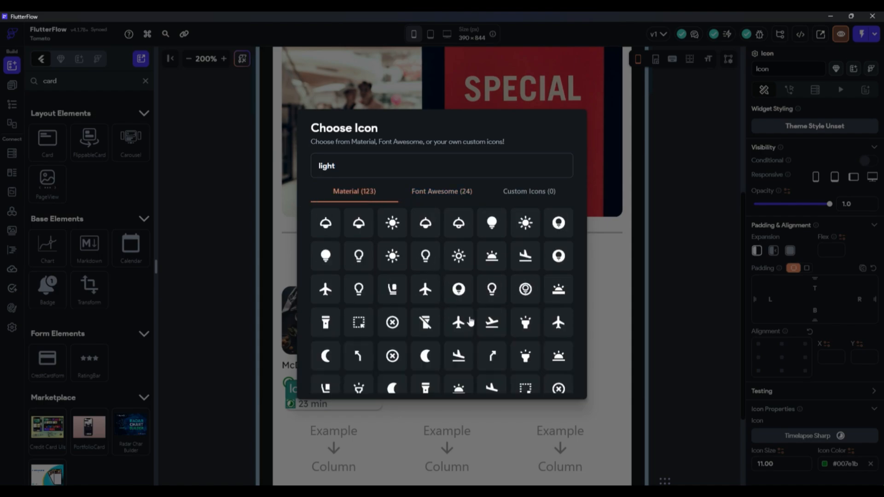
scroll(470, 323, "down", 5)
scroll(465, 304, "up", 5)
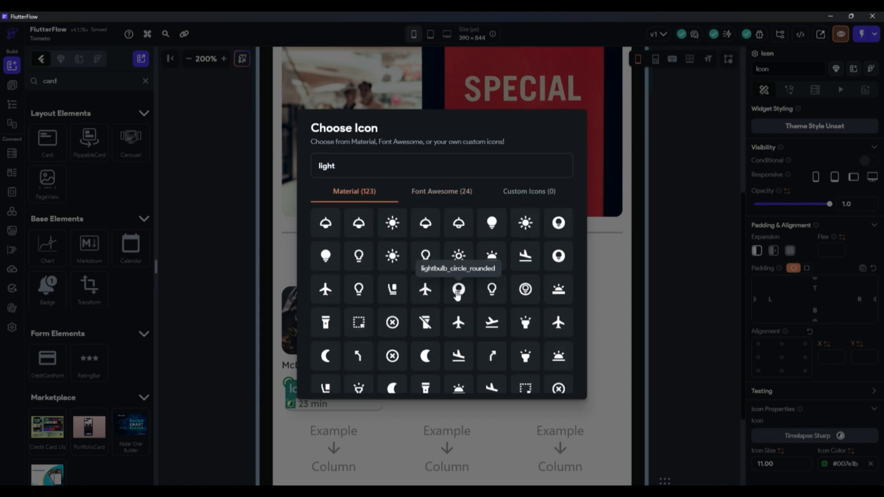
Search the icons for "thunder" and check both the Font Awesome and Material sets.
left_click(418, 163)
key("BackSpace")
key("BackSpace")
key("BackSpace")
key("BackSpace")
key("BackSpace")
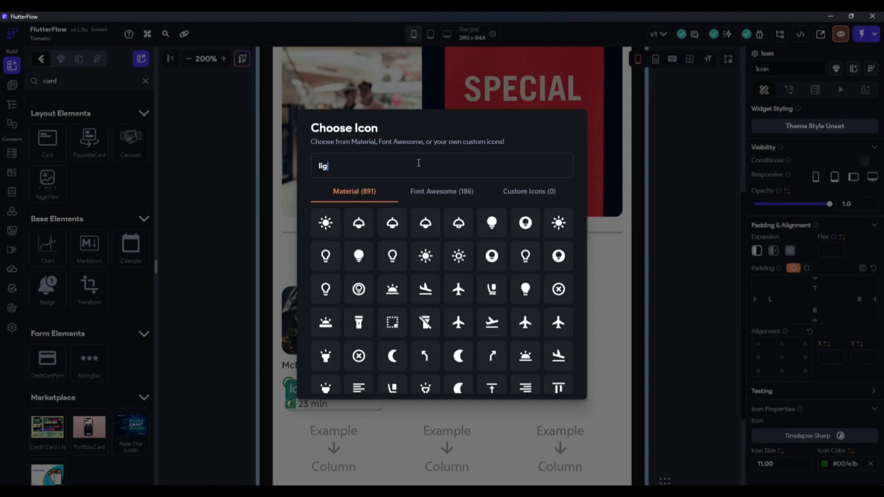
type("thubn")
key("BackSpace")
key("BackSpace")
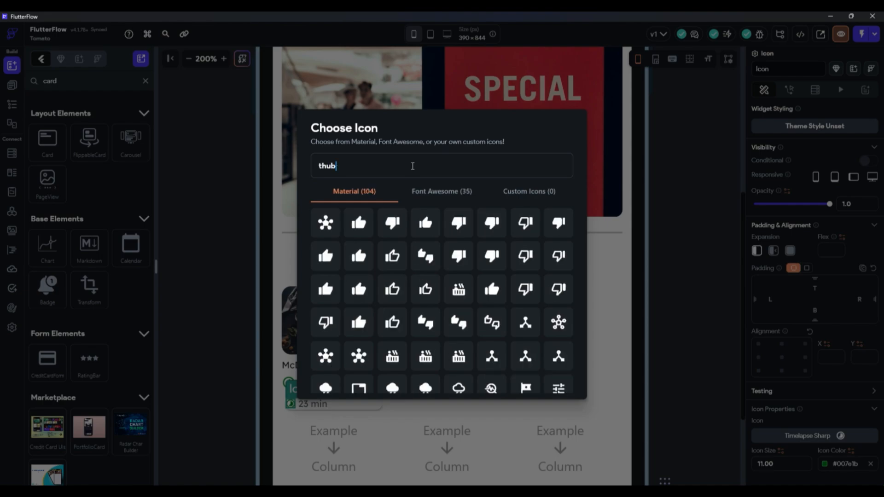
type("der")
left_click(420, 194)
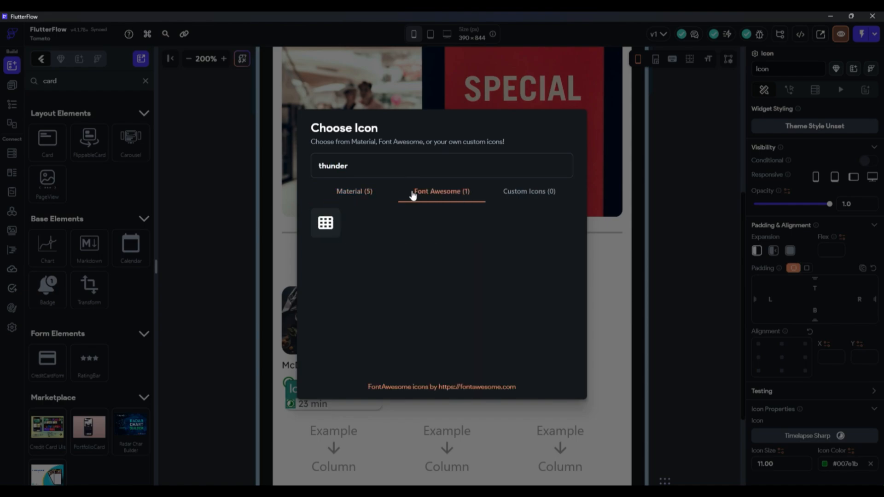
left_click(355, 192)
Search the icons for "strike", clear the search and browse the full Material set.
left_click_drag(374, 166, 300, 165)
key("BackSpace")
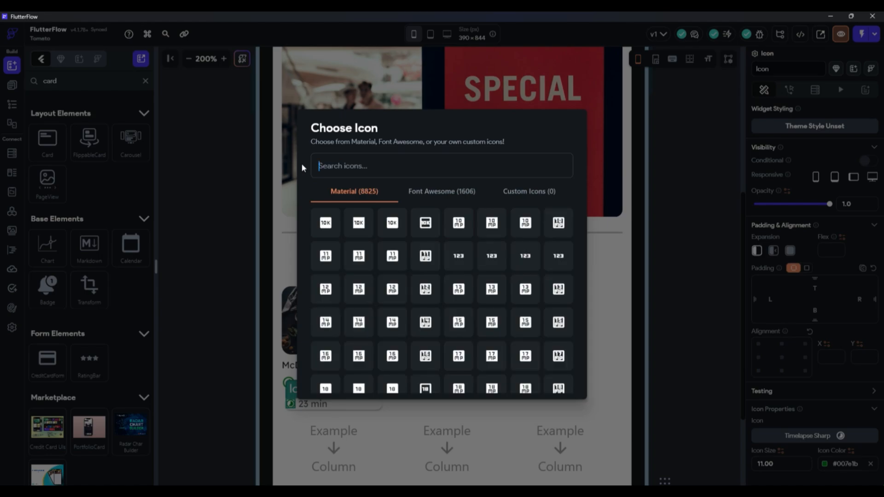
type("strike")
left_click(448, 191)
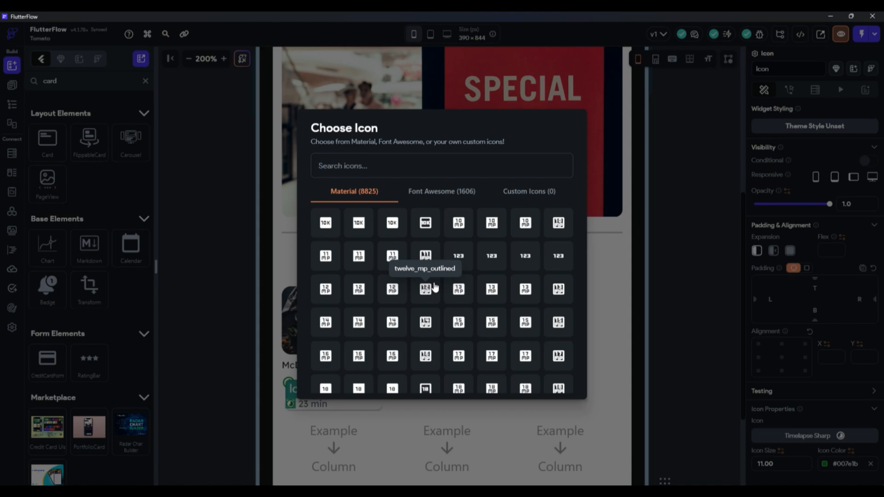
scroll(435, 288, "down", 12)
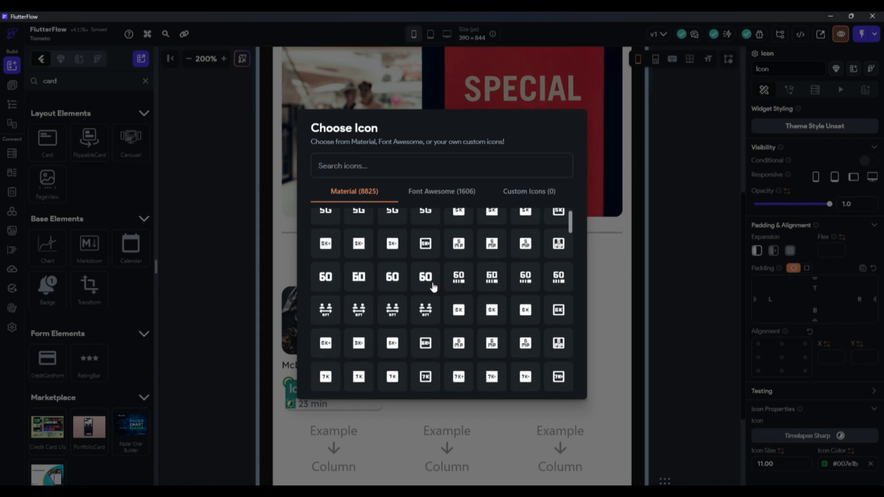
Search the icons for "thu" and look through the Material and Font Awesome matches for a lightning symbol.
type("thu")
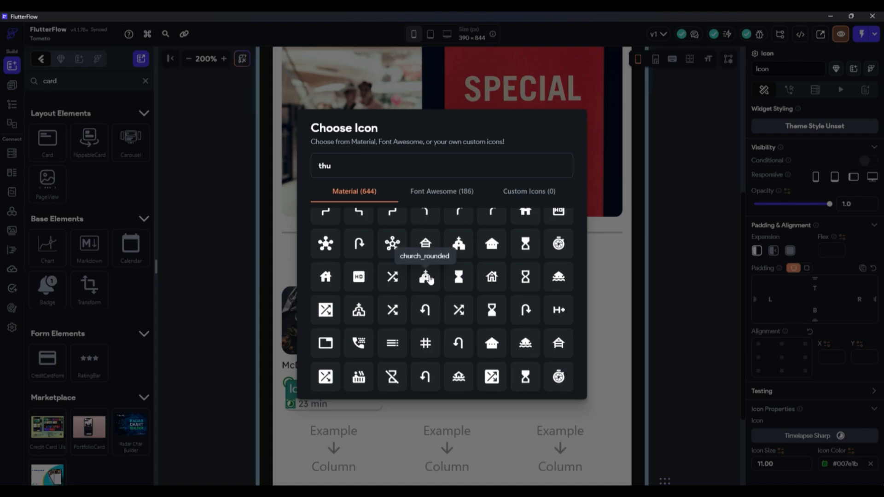
scroll(426, 278, "up", 10)
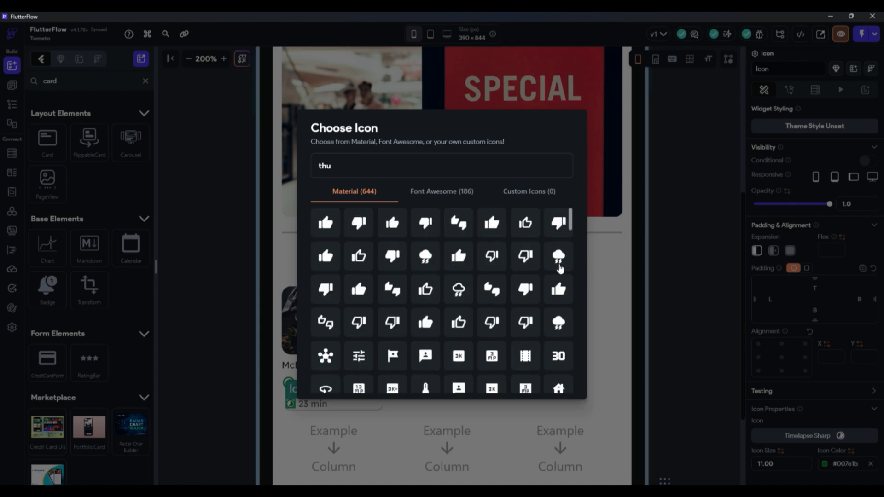
scroll(377, 262, "down", 10)
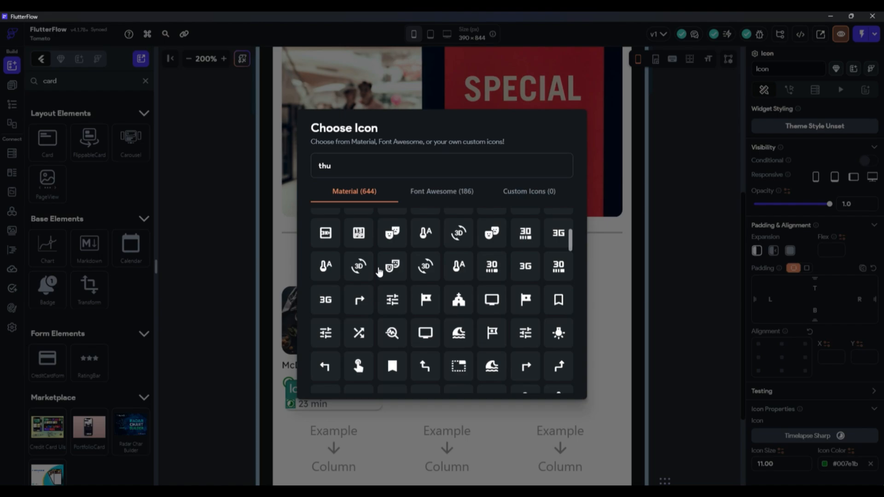
scroll(377, 260, "down", 10)
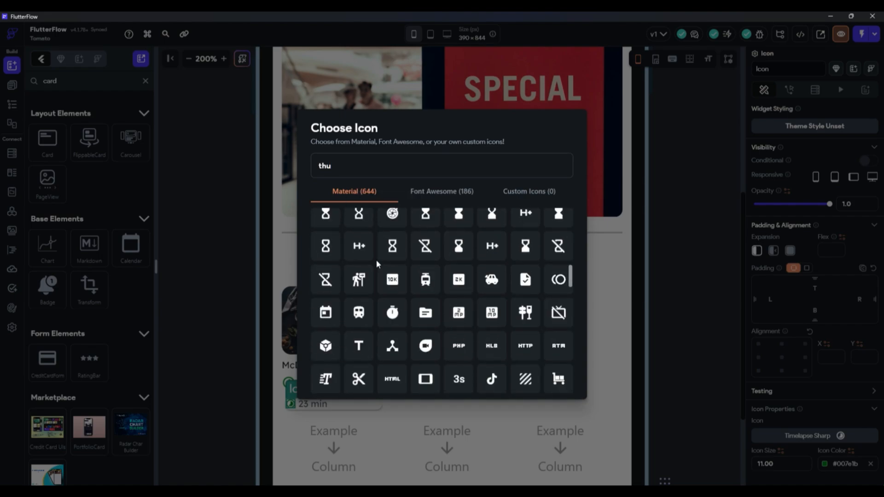
left_click(418, 189)
scroll(395, 263, "down", 3)
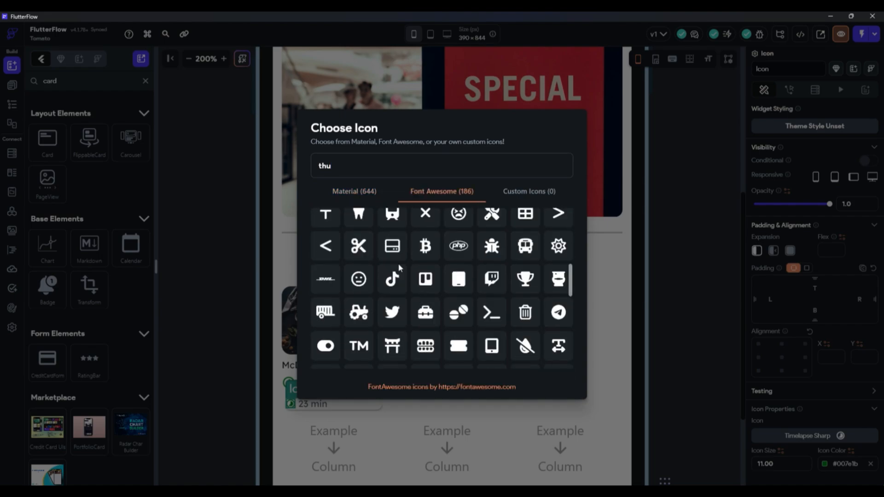
scroll(395, 264, "down", 2)
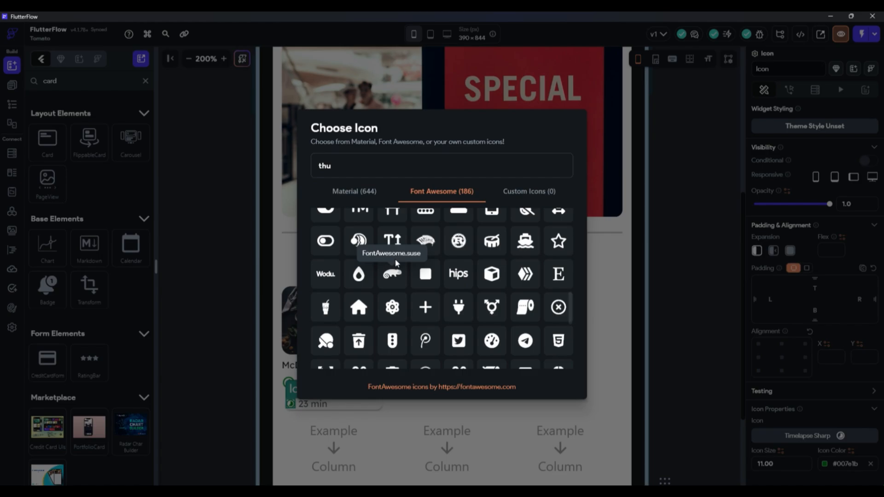
scroll(373, 314, "down", 3)
scroll(370, 318, "down", 4)
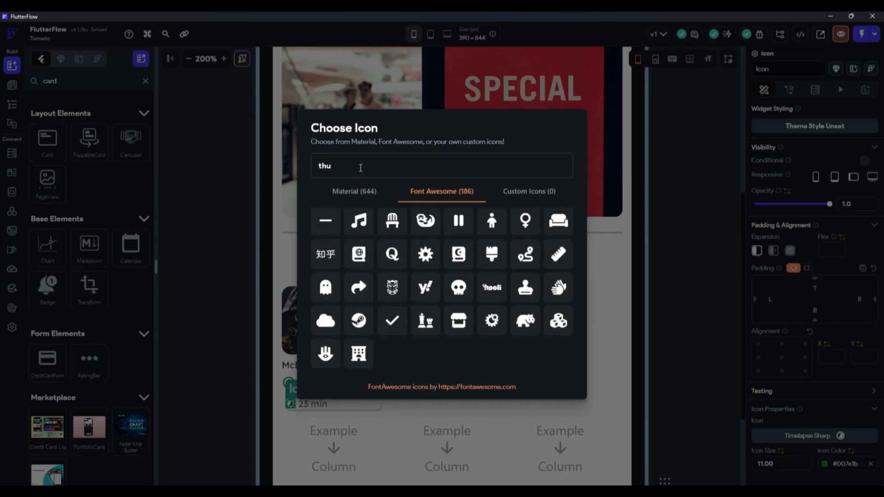
Search the Material icons for "fast" and change the card's icon to flash_on.
key("BackSpace")
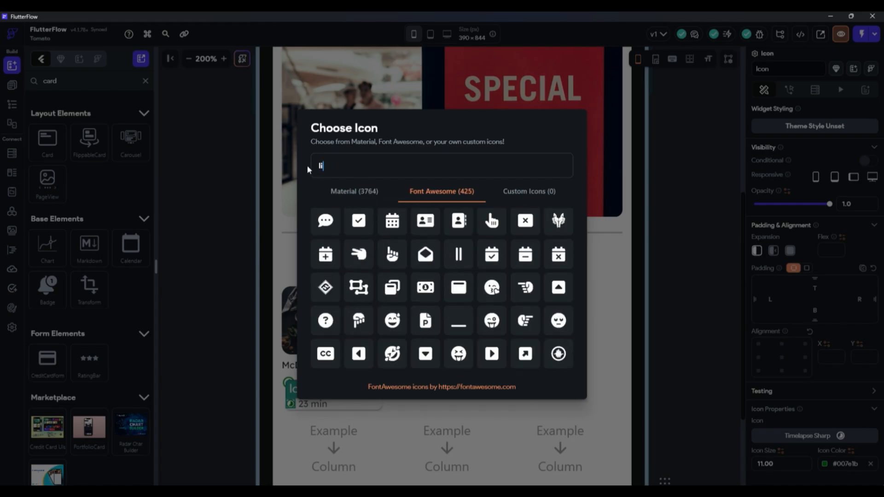
type("fast")
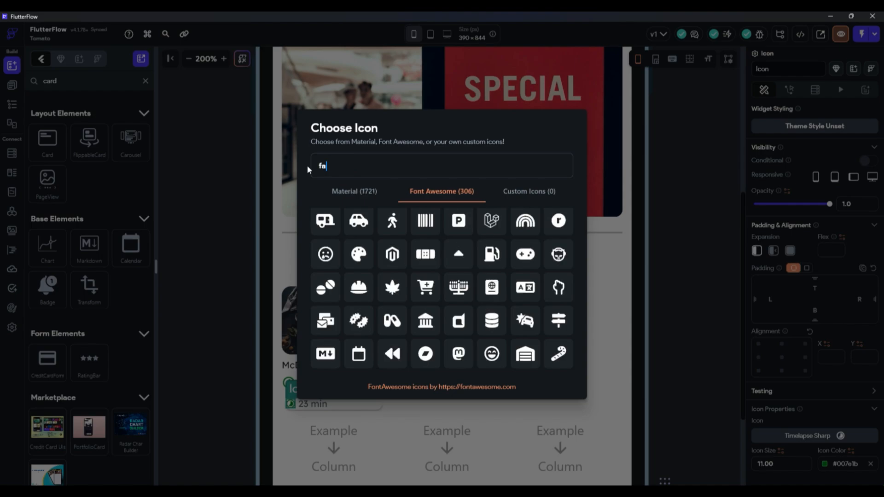
left_click(347, 194)
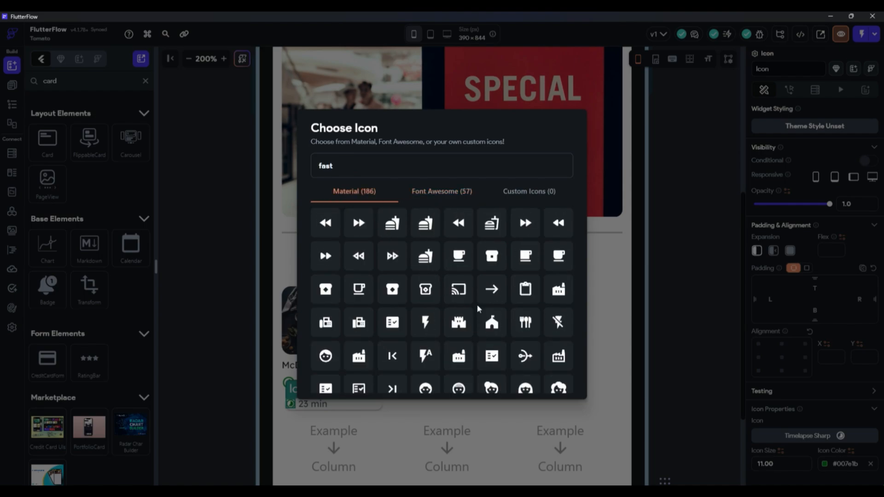
scroll(432, 304, "down", 3)
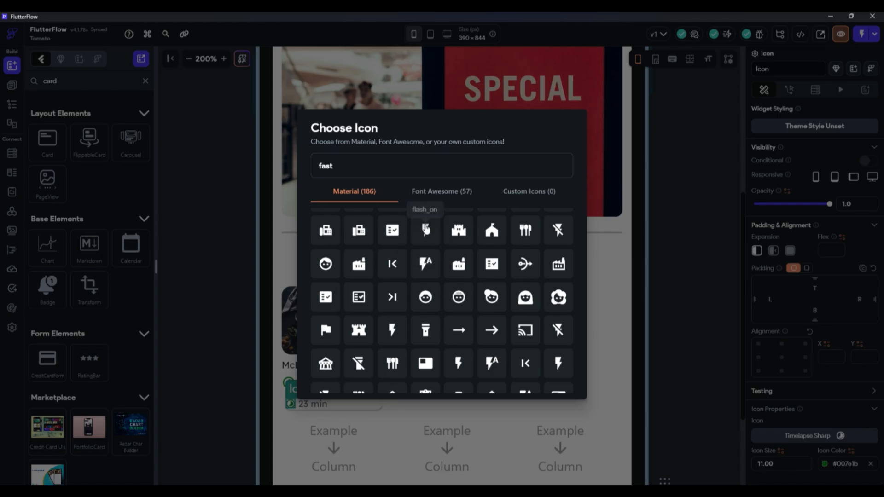
left_click(426, 230)
left_click(710, 418)
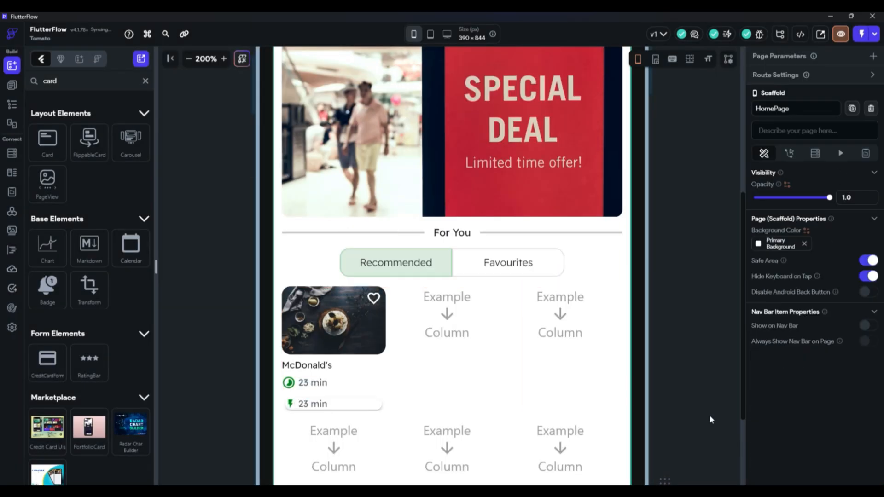
Give the flash icon inside the card a left padding of 5.
left_click(291, 406)
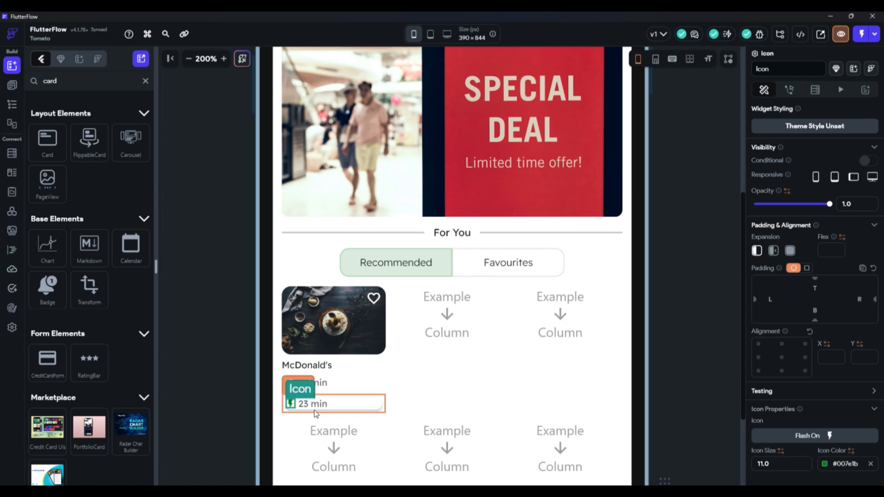
left_click(770, 299)
type("5")
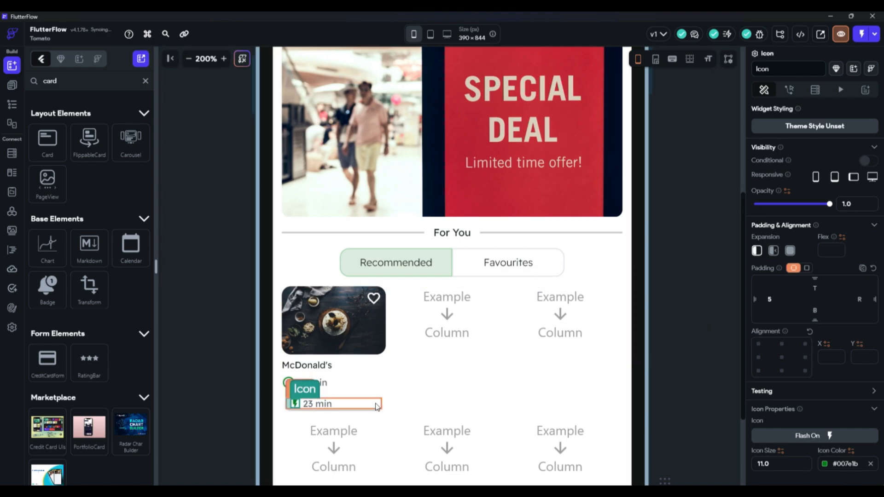
left_click(683, 385)
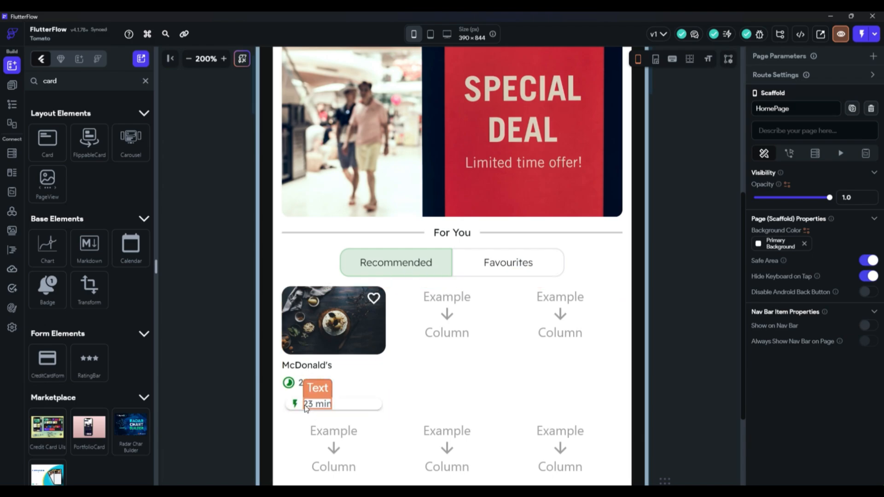
Cut the card with the flash icon row out of the first grid column and select that column.
left_click(286, 404)
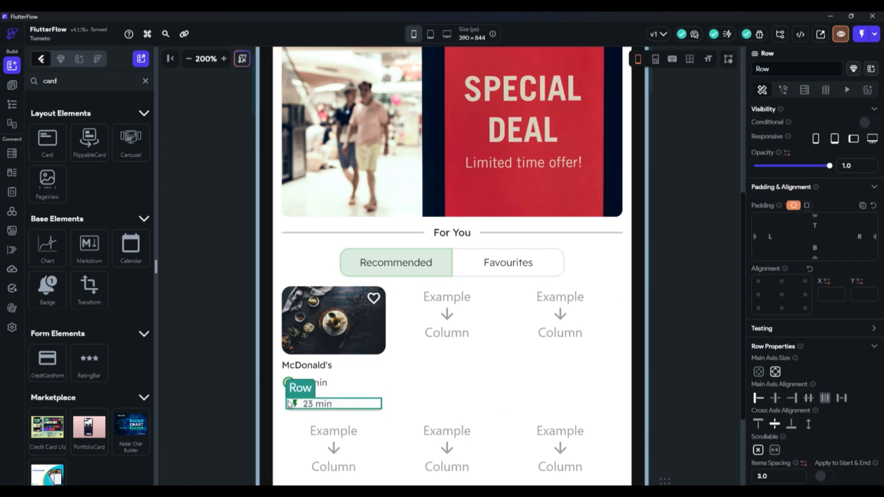
left_click(284, 405)
left_click(290, 406)
key("ctrl+x")
left_click(347, 405)
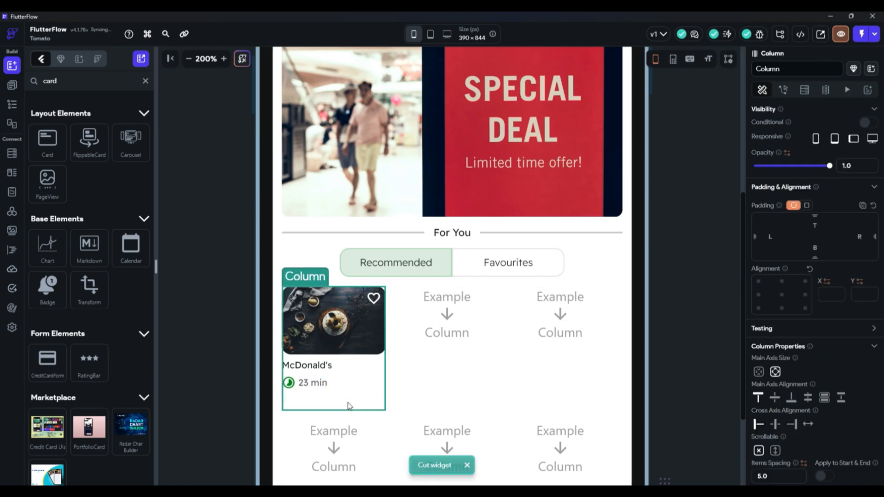
Clear the widget search, add a Container below the "23 min" row in the first grid column and reduce its height to 15.
left_click(145, 81)
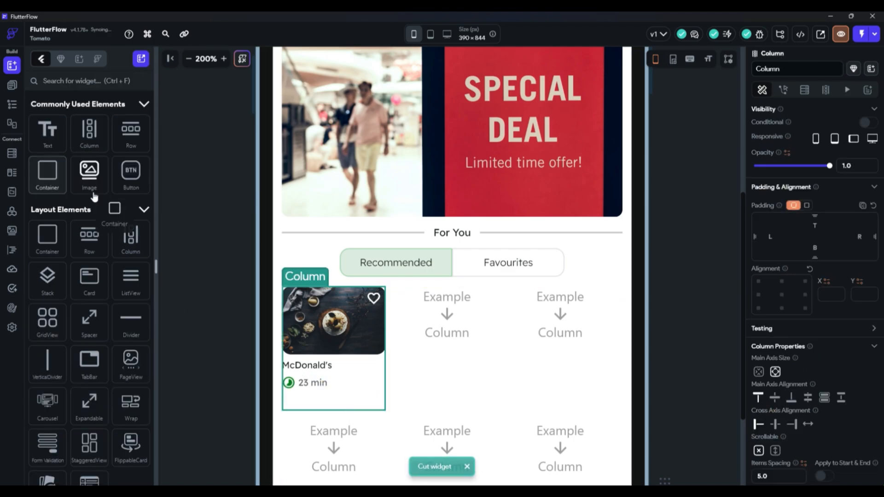
left_click_drag(47, 175, 305, 397)
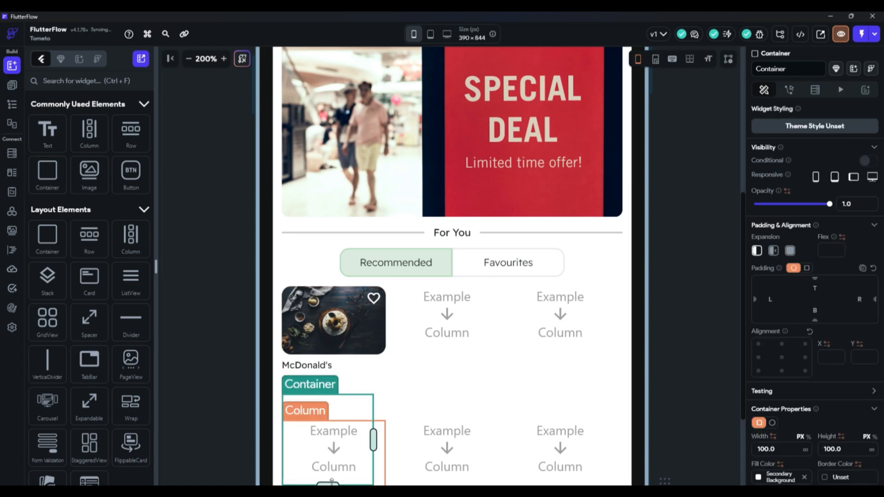
left_click_drag(330, 482, 347, 400)
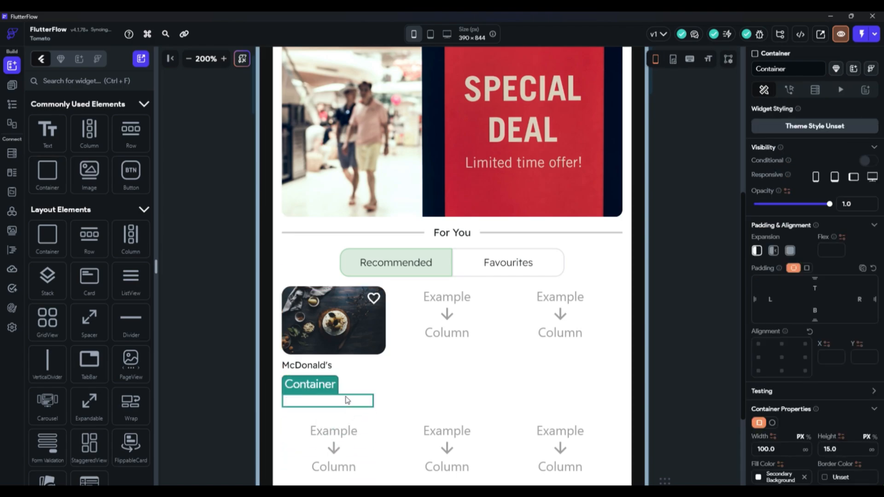
Paste the flash icon row into the new container and set the container's width to 90.
key("ctrl+v")
right_click(363, 400)
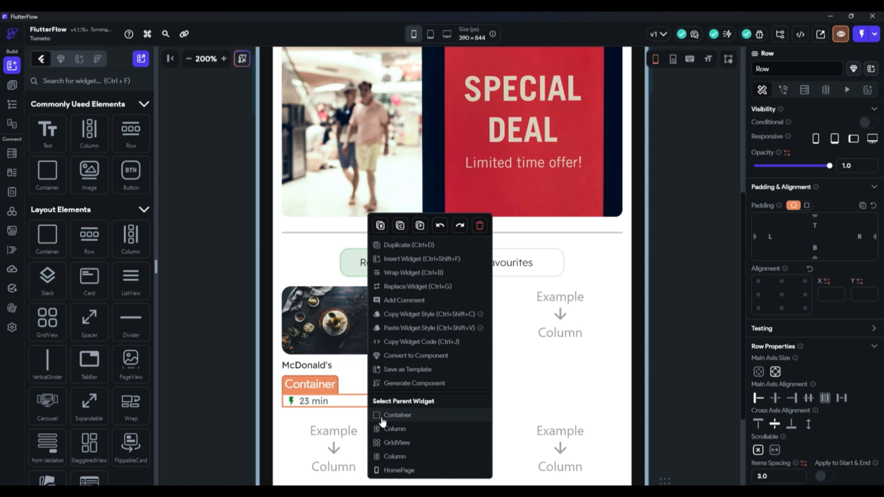
left_click(382, 416)
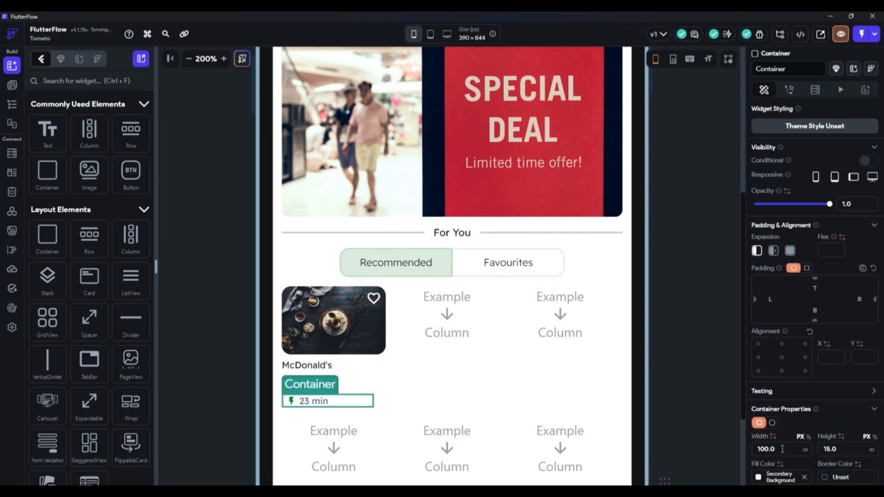
key("ctrl+a")
type("75.00")
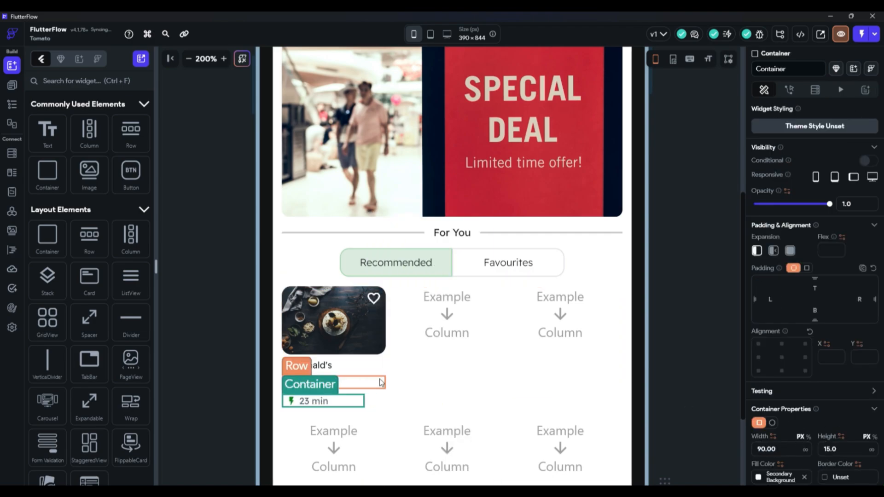
Change the text beside the flash icon to "Near & Fast".
left_click(332, 404)
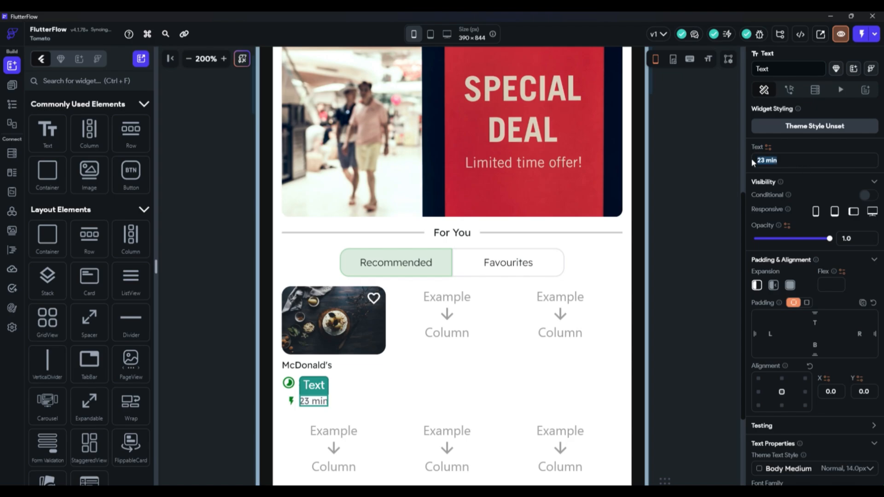
type("Near & Fat")
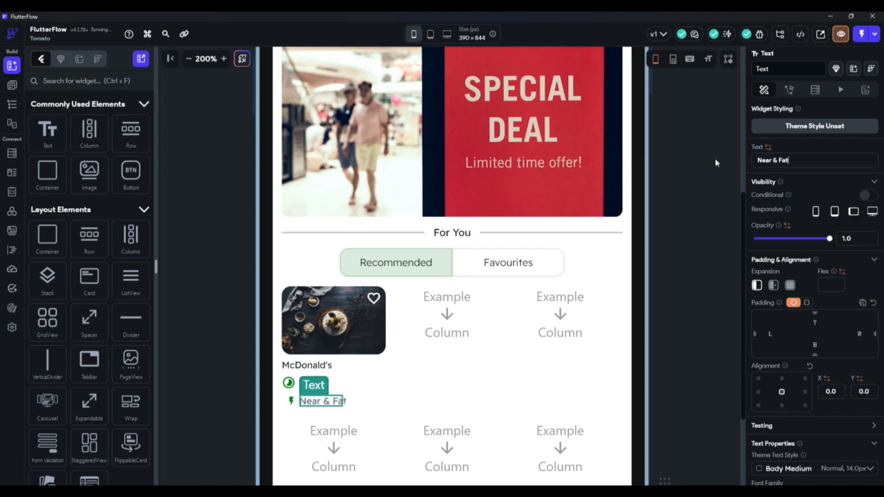
key("BackSpace")
type("st")
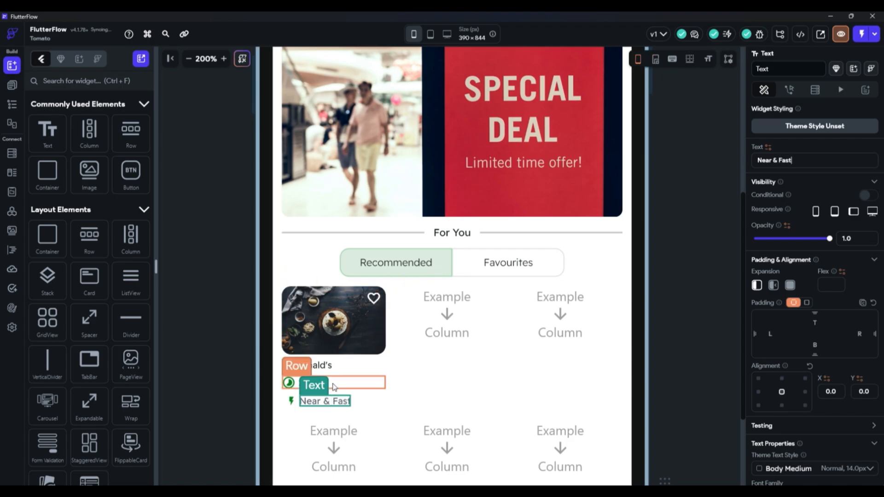
Set the item spacing of the "Near & Fast" row to 0 and remove the flash icon's left padding.
left_click(296, 407)
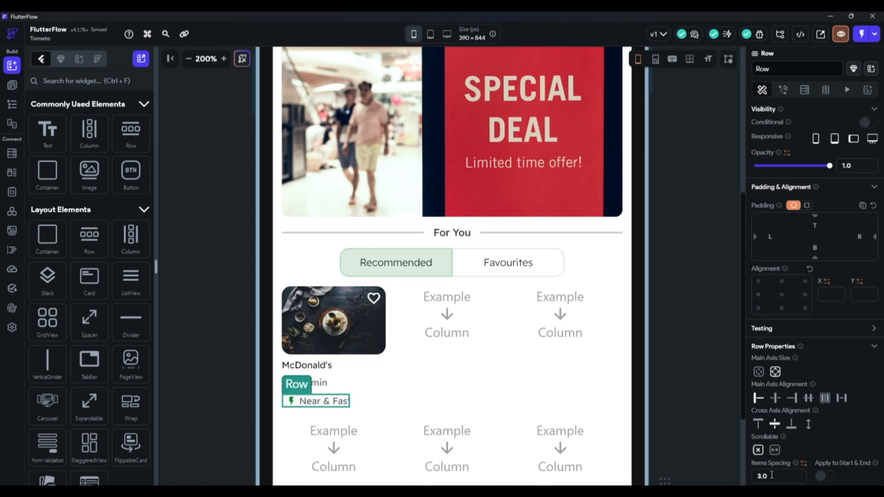
left_click(803, 479)
key("Return")
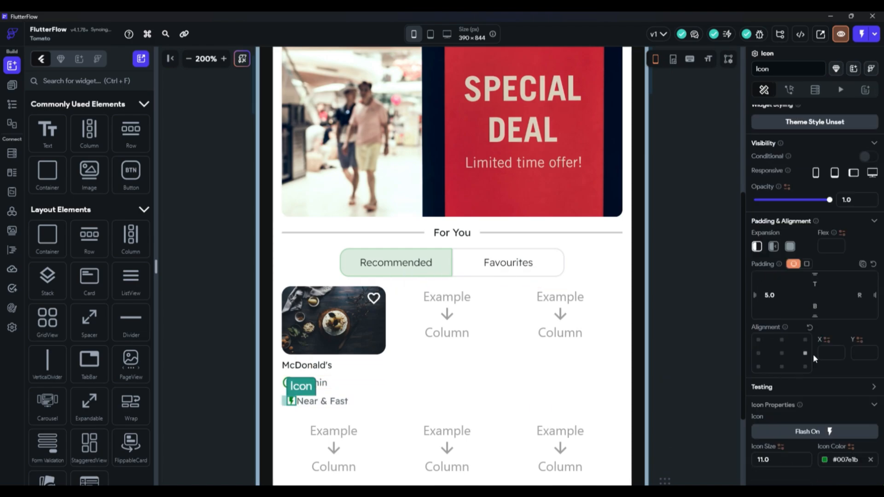
left_click(343, 401)
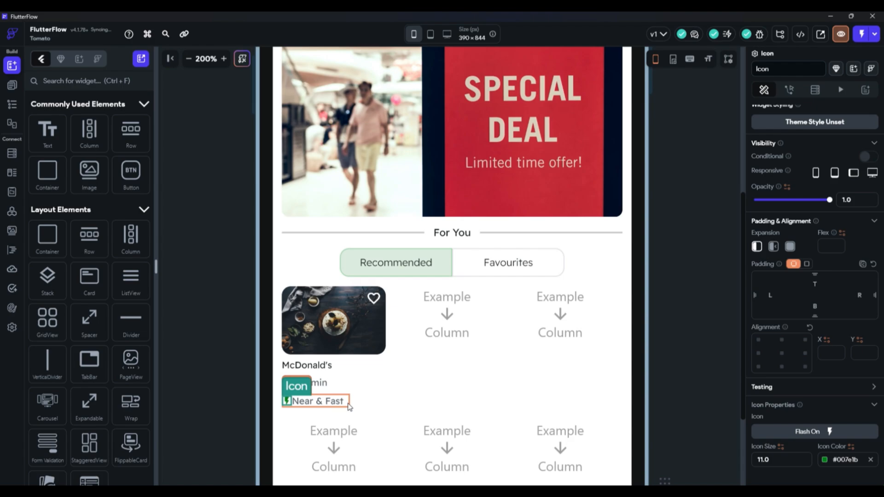
Try Space Around and Space Between as the main axis alignment of the "Near & Fast" row.
left_click(821, 398)
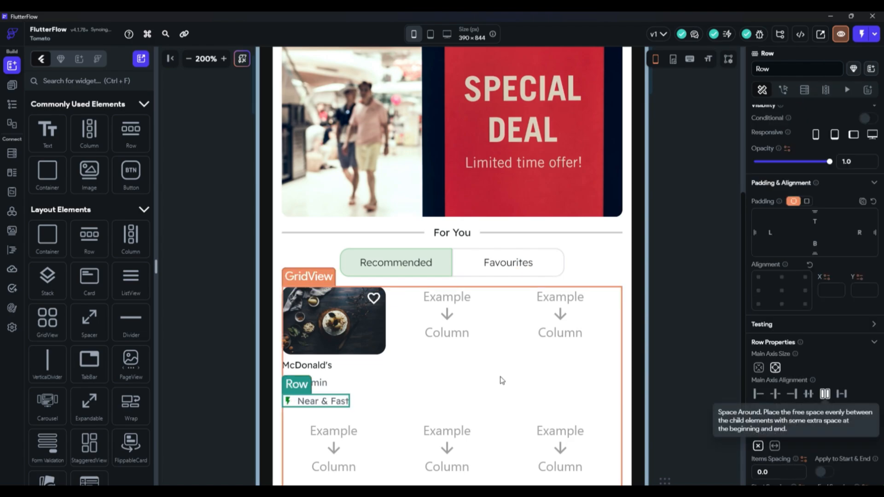
left_click(809, 394)
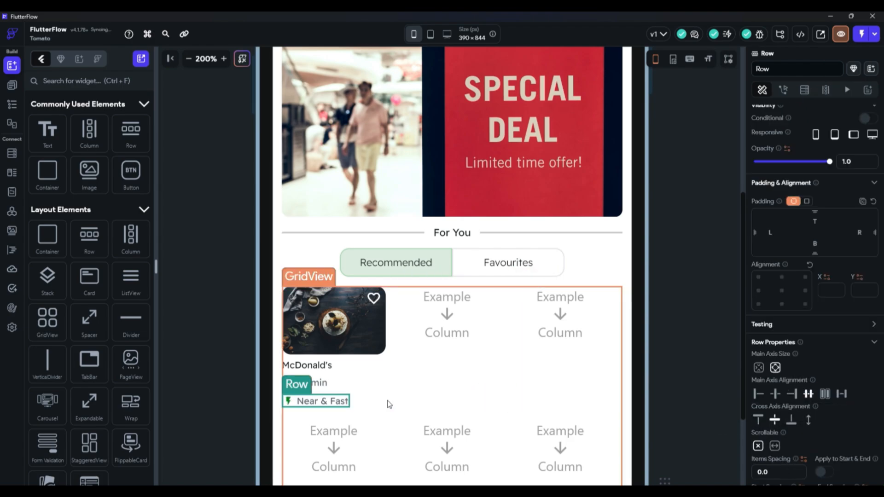
Set the width of the container around the "Near & Fast" row to 76.
right_click(350, 407)
left_click(367, 417)
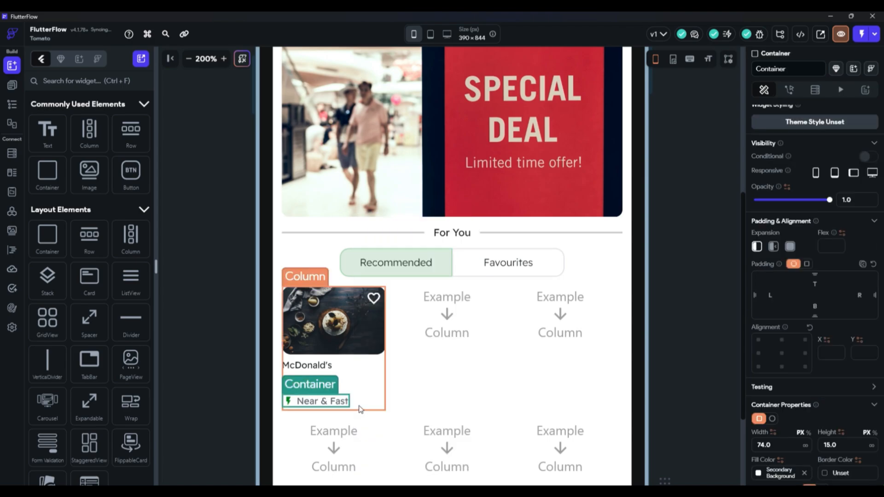
left_click(809, 448)
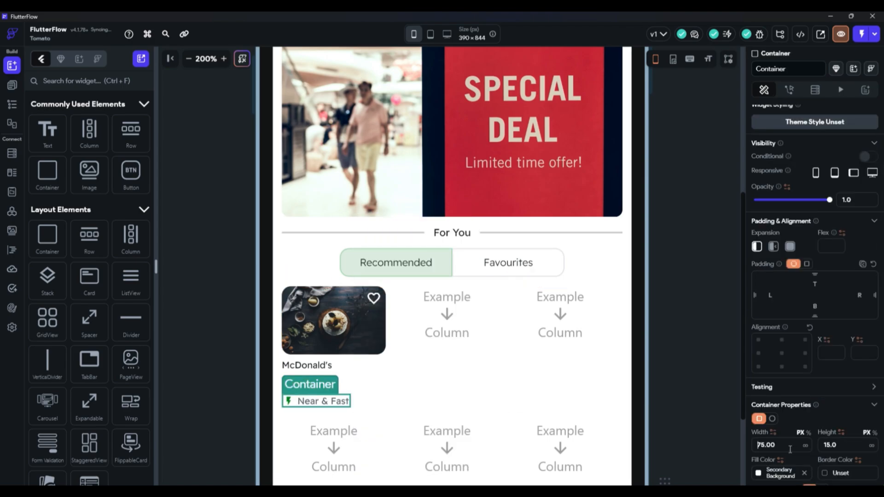
key("ctrl+a")
type("76.00")
Reduce the "Near & Fast" text's font size to 8 and shrink the flash icon beside it.
left_click(317, 403)
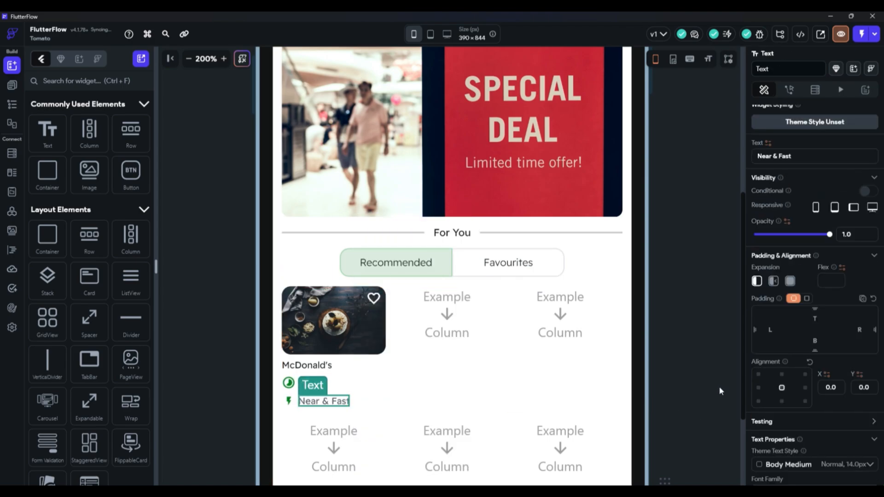
scroll(825, 404, "down", 3)
left_click(803, 416)
key("Down")
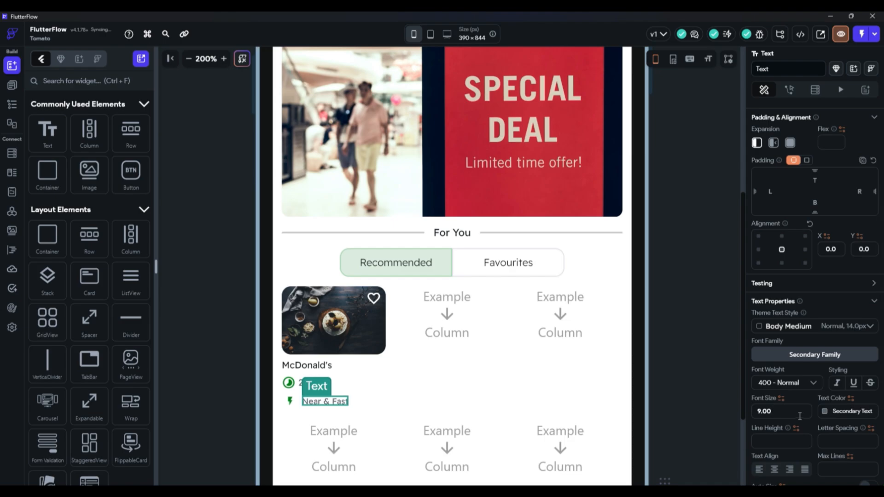
key("Down")
left_click(291, 402)
key("Down")
key("Down")
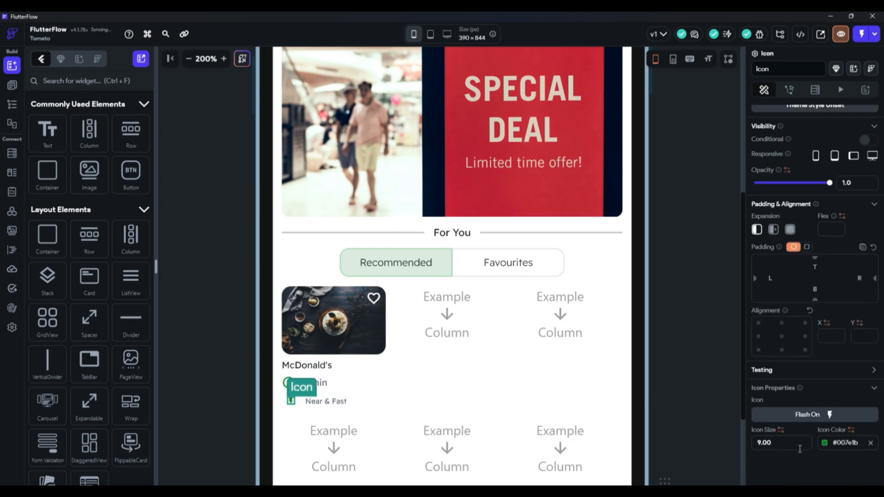
key("Down")
Set the main axis alignment of the "Near & Fast" row to Start.
left_click(298, 402)
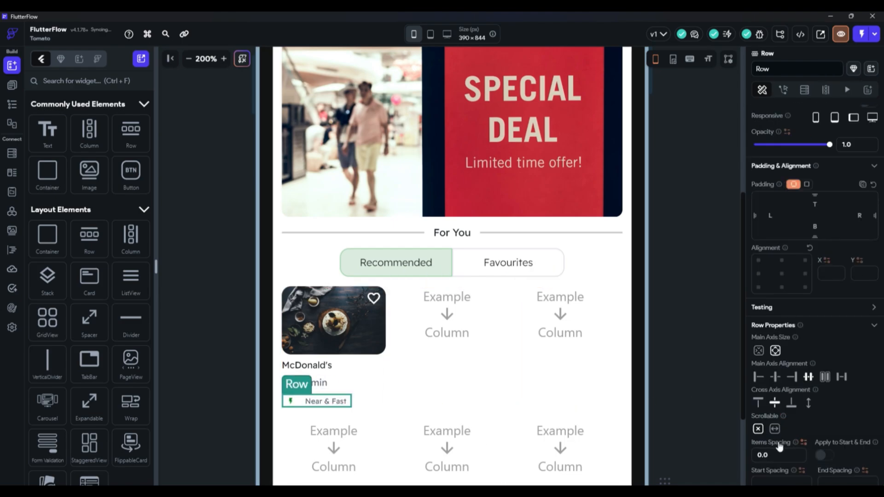
left_click(758, 377)
Set the "Near & Fast" text's font size to 10 and the flash icon's size to 10.
left_click(189, 59)
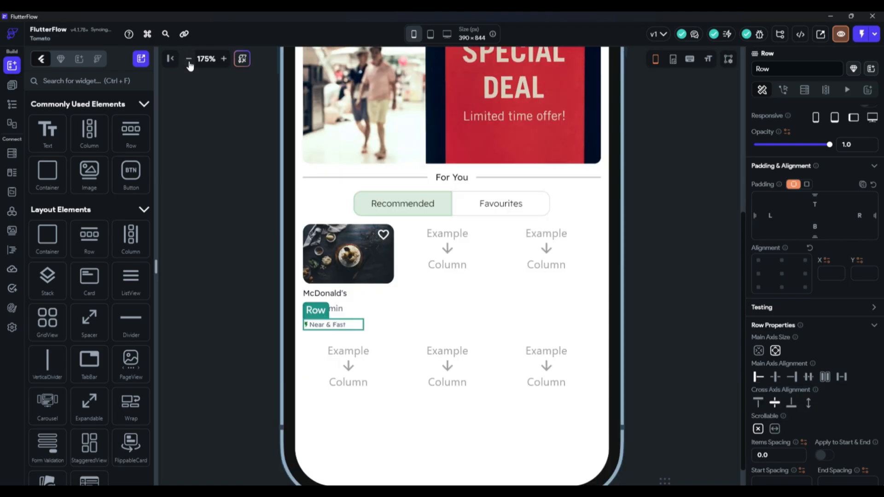
left_click(304, 252)
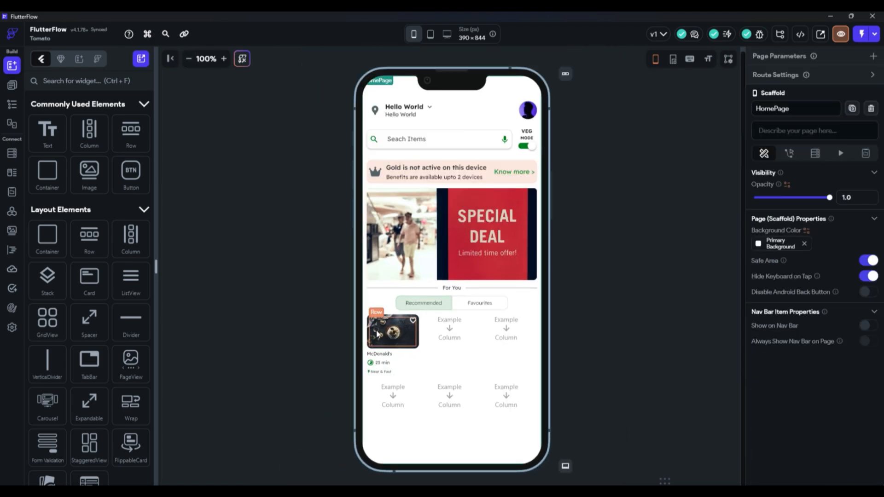
left_click(384, 376)
scroll(806, 395, "down", 5)
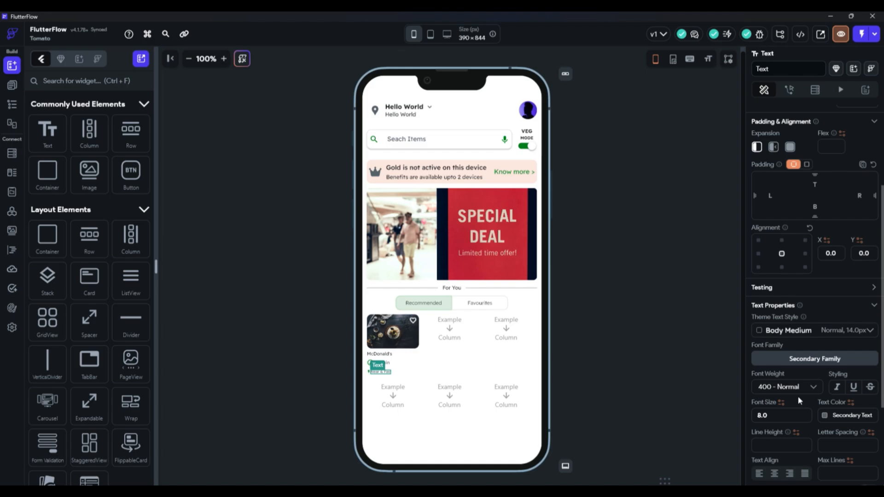
left_click(792, 414)
type("8.0")
key("Return")
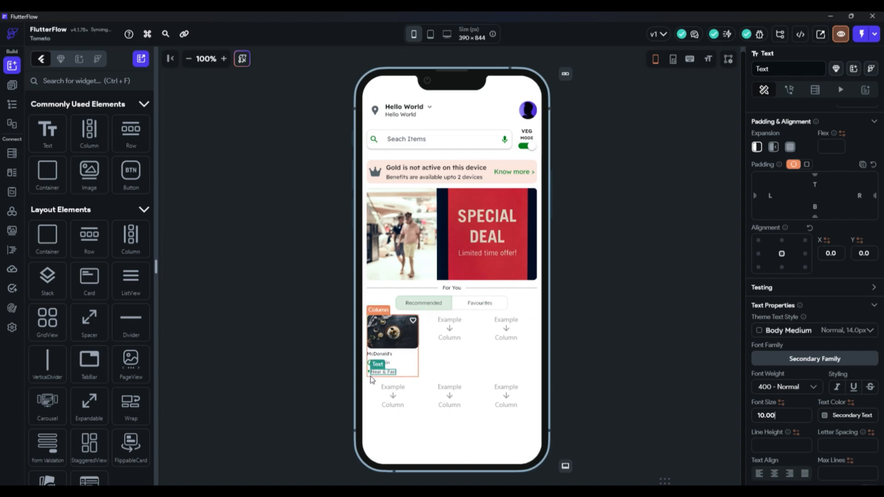
left_click(369, 363)
double_click(769, 443)
type("10")
key("Return")
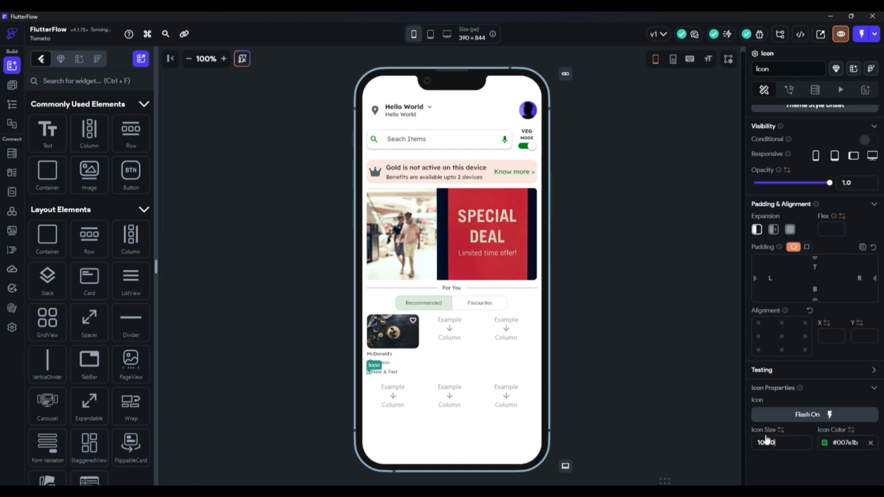
Set the item spacing of the "Near & Fast" row to 2.
left_click(401, 375)
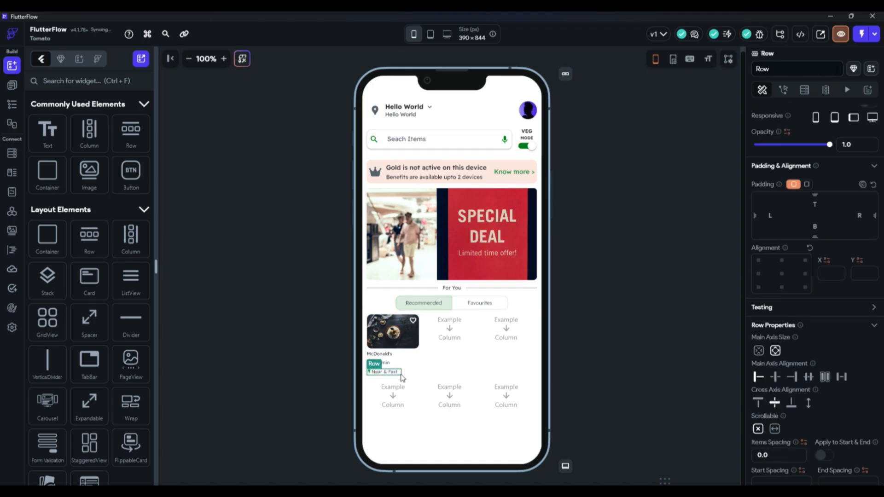
left_click(759, 455)
key("Up")
Give the "Near & Fast" container a uniform border radius of 5 and the recent translucent green fill #420A9427.
right_click(400, 374)
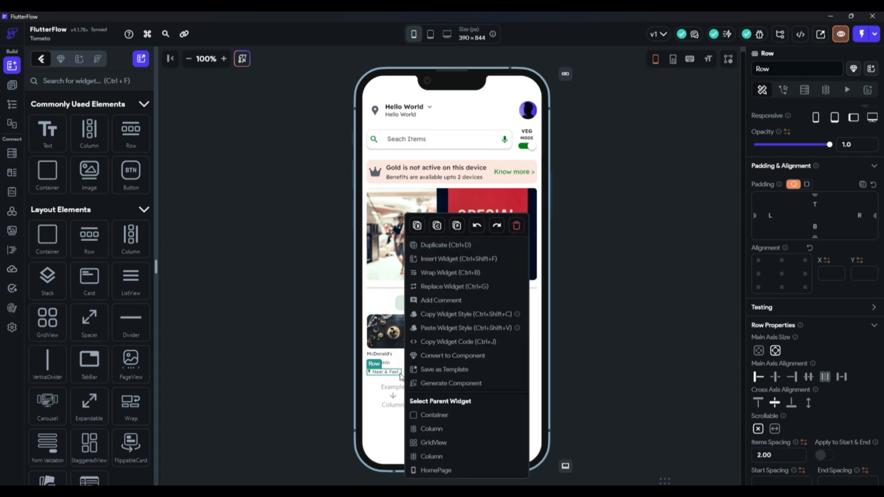
left_click(438, 415)
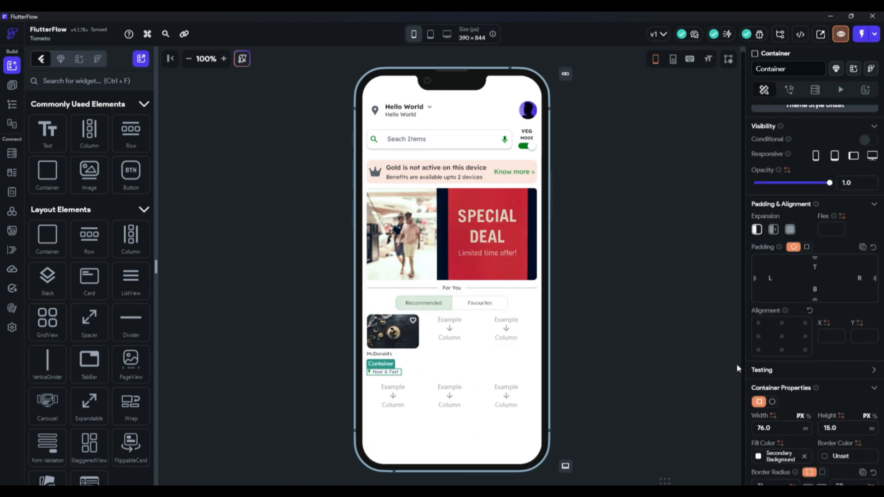
scroll(791, 428, "down", 2)
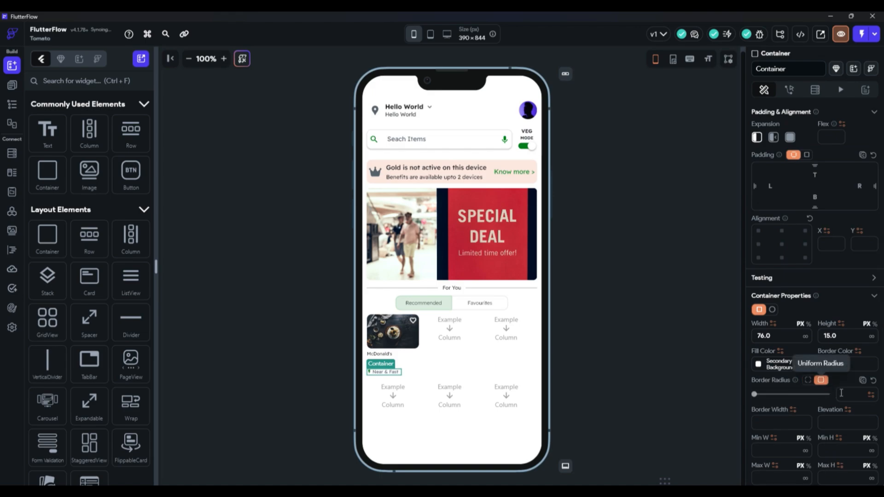
left_click(823, 382)
type("5")
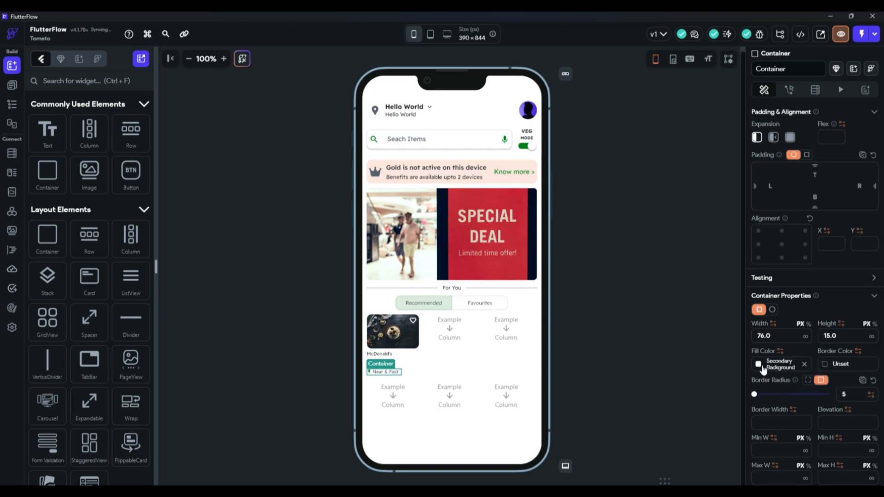
left_click(763, 367)
left_click(725, 341)
left_click(637, 460)
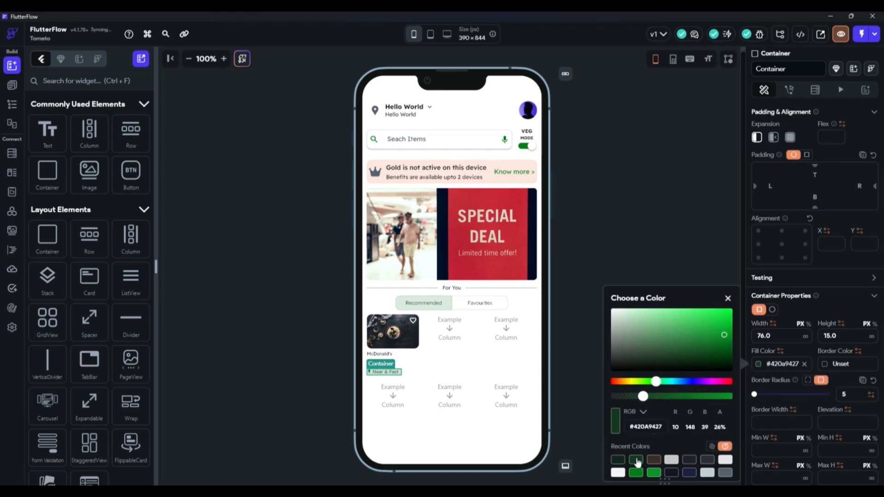
Change the "Near & Fast" text color to the recent green #007E1B.
left_click(394, 372)
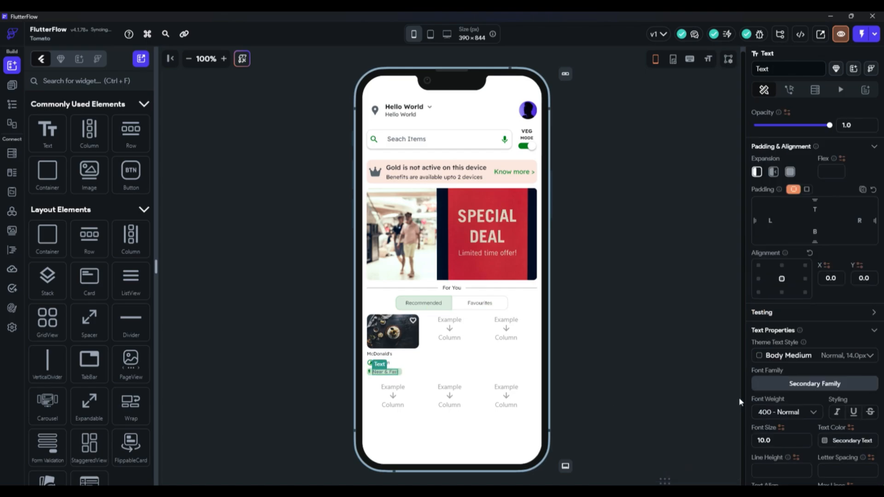
left_click(817, 441)
left_click(792, 323)
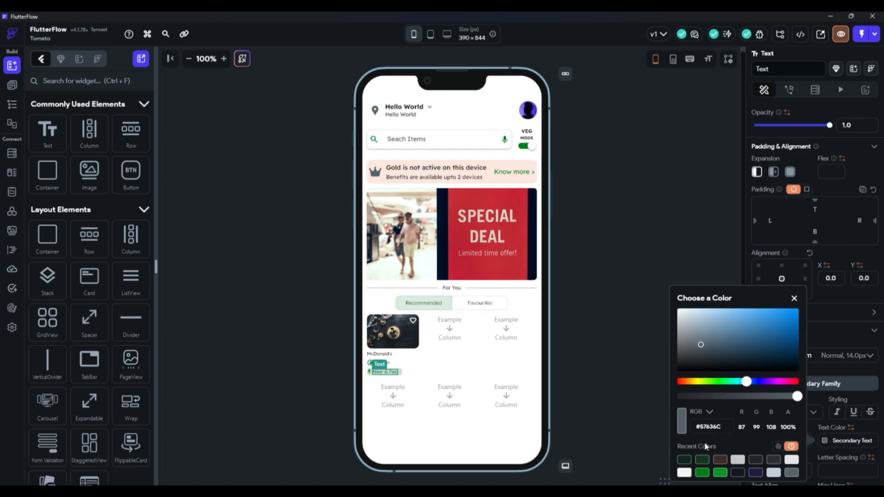
left_click(702, 472)
left_click(649, 256)
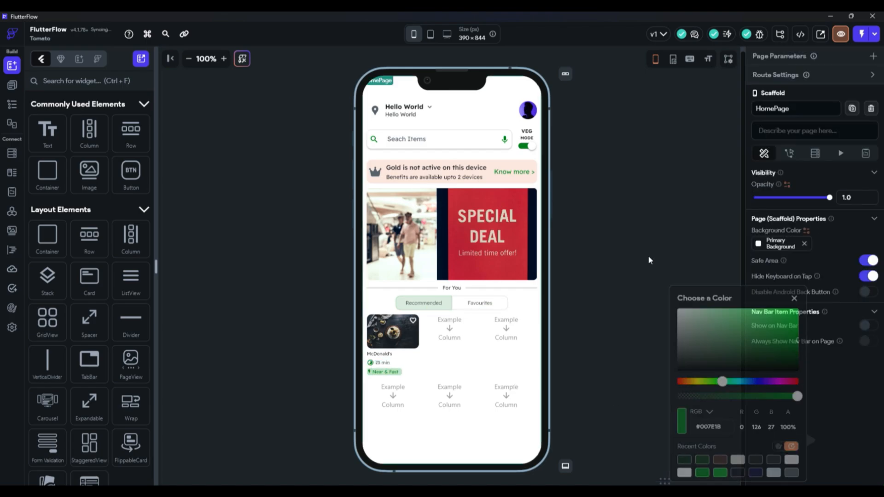
Give the row inside the "Near & Fast" container a uniform padding of 2.
left_click(223, 59)
left_click(224, 59)
scroll(395, 292, "down", 5)
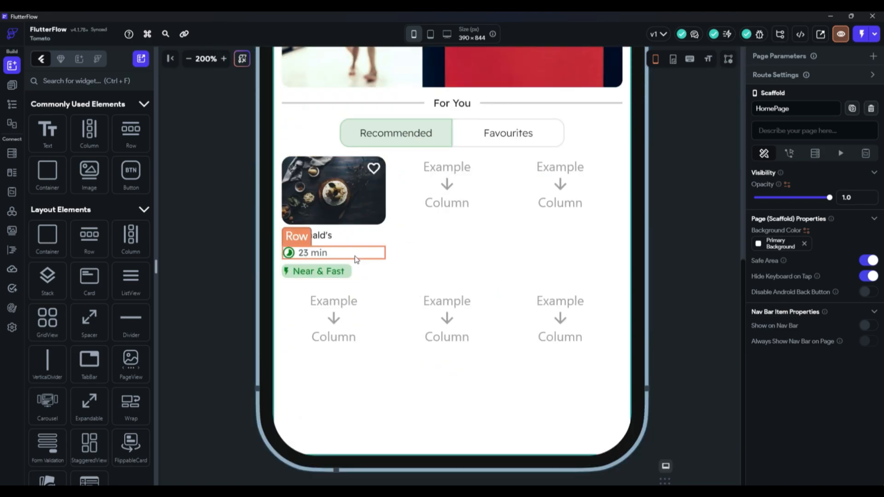
left_click(286, 275)
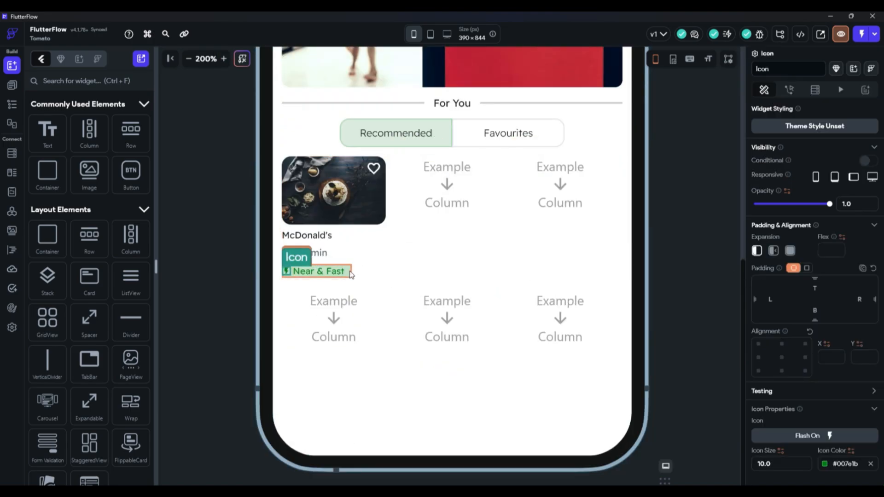
left_click(807, 205)
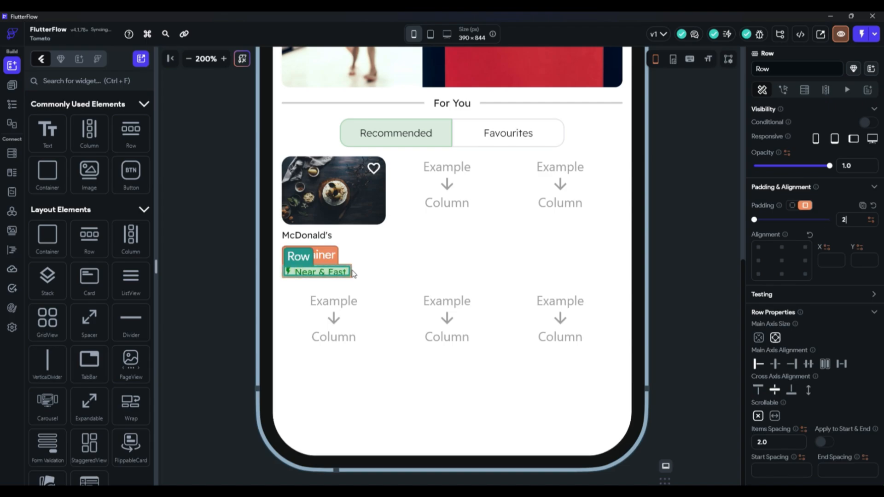
Increase the height of the "Near & Fast" container to 17.
left_click(333, 279)
left_click(844, 450)
key("Up")
key("Up")
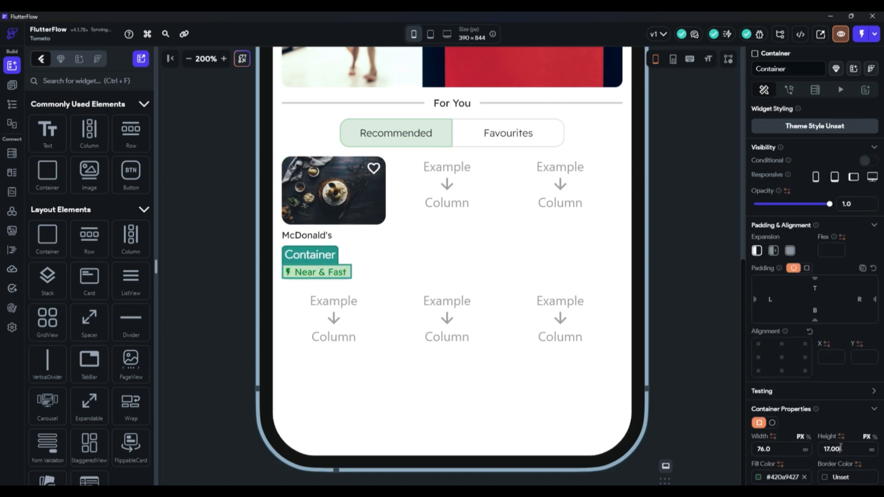
Increase the height of the "Near & Fast" container to 19.
key("Up")
key("Up")
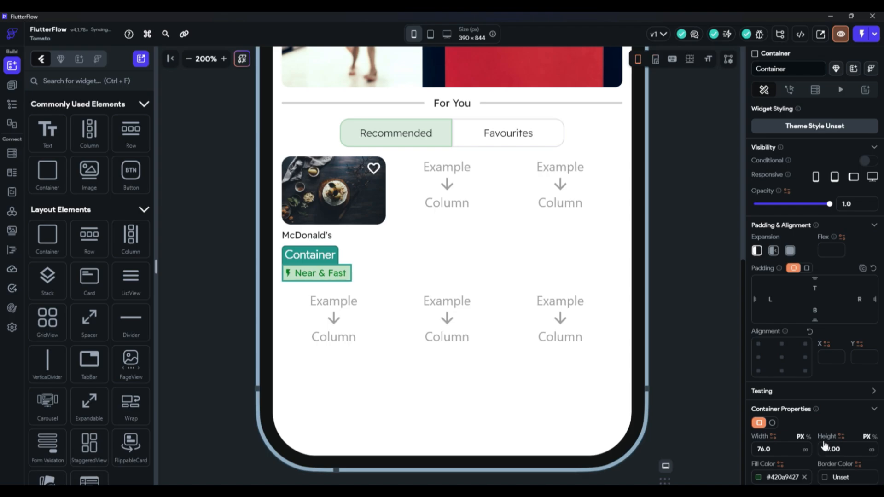
left_click(704, 258)
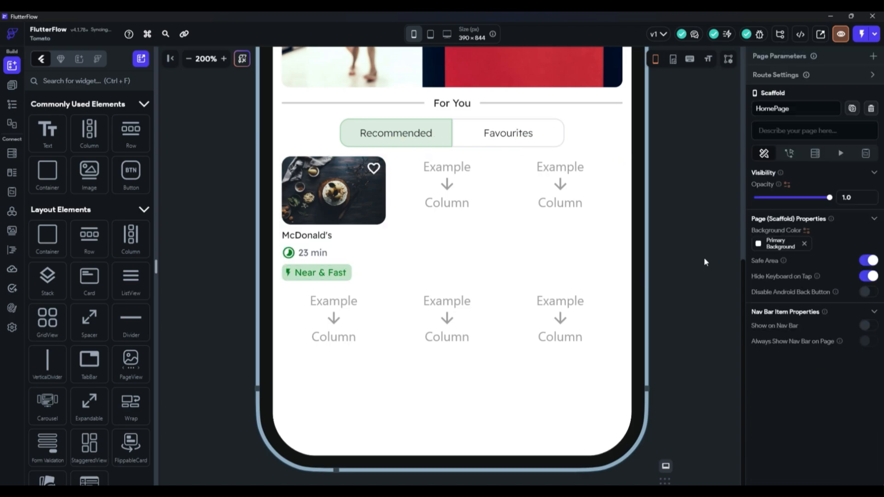
Distribute the first food card column's children evenly along its main axis and clear the column's items spacing.
left_click(372, 246)
left_click(825, 393)
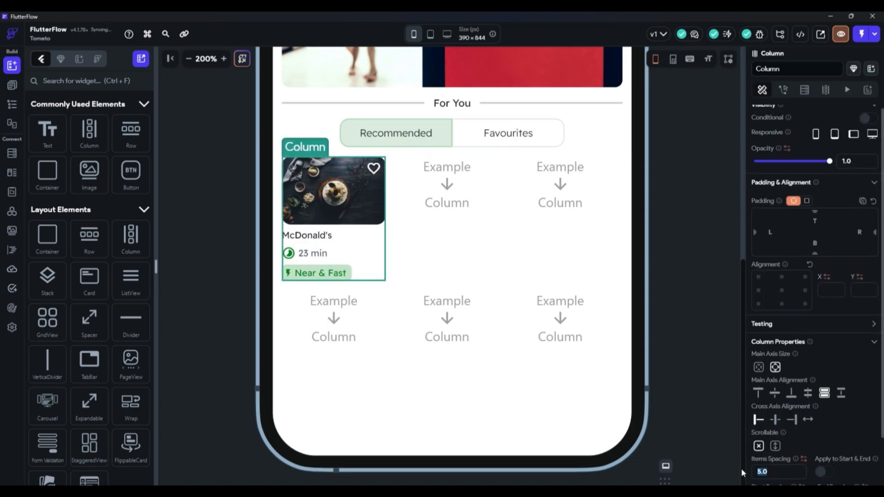
left_click(679, 323)
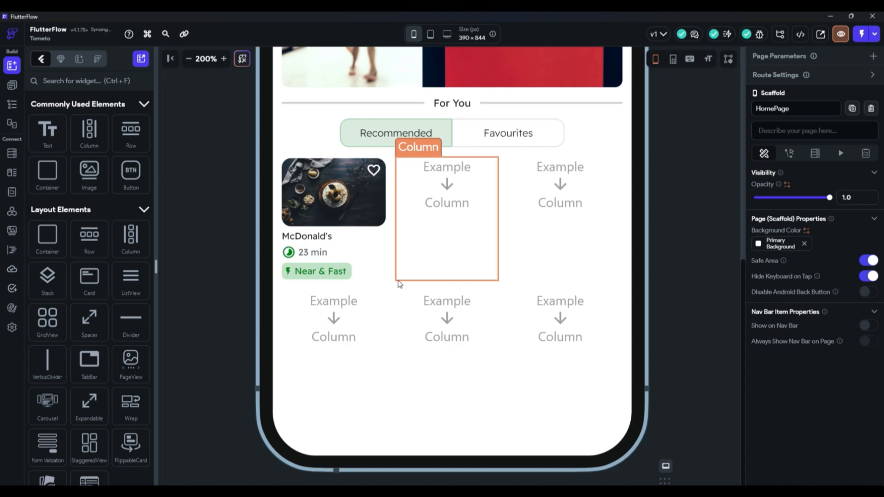
Try a child aspect ratio of 1.9 on the GridView and restore it to 1.2.
left_click(399, 285)
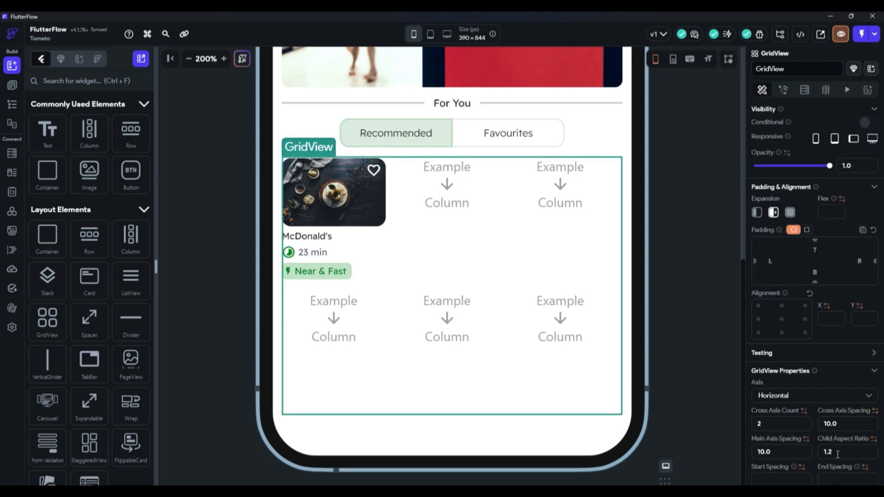
key("BackSpace")
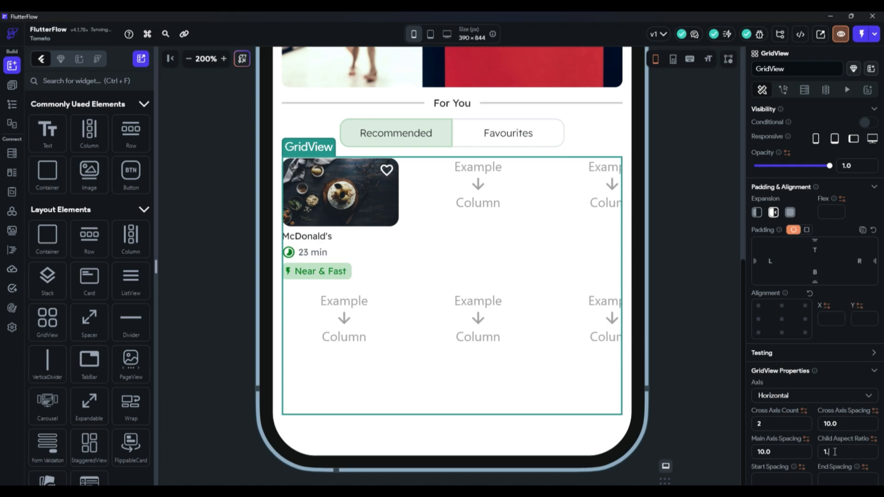
type("9")
key("BackSpace")
type("2")
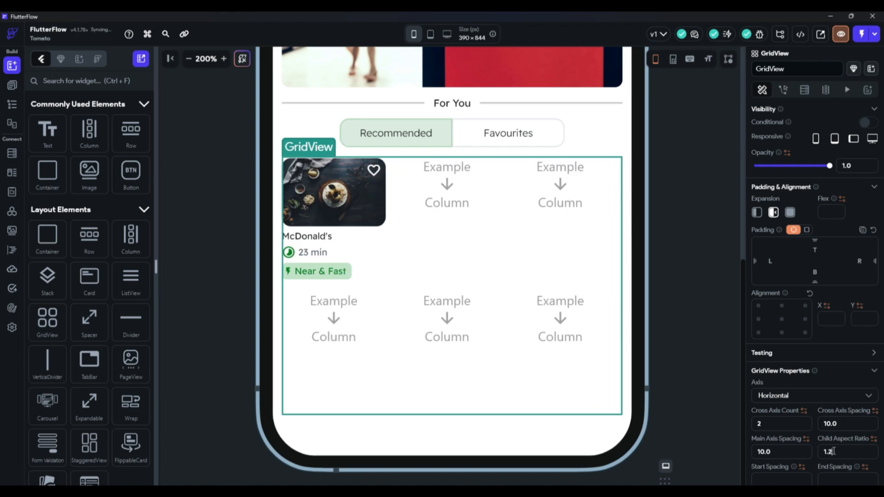
Delete the empty placeholder columns from the GridView and align the grid to the middle left (X -1, Y 0).
left_click(452, 262)
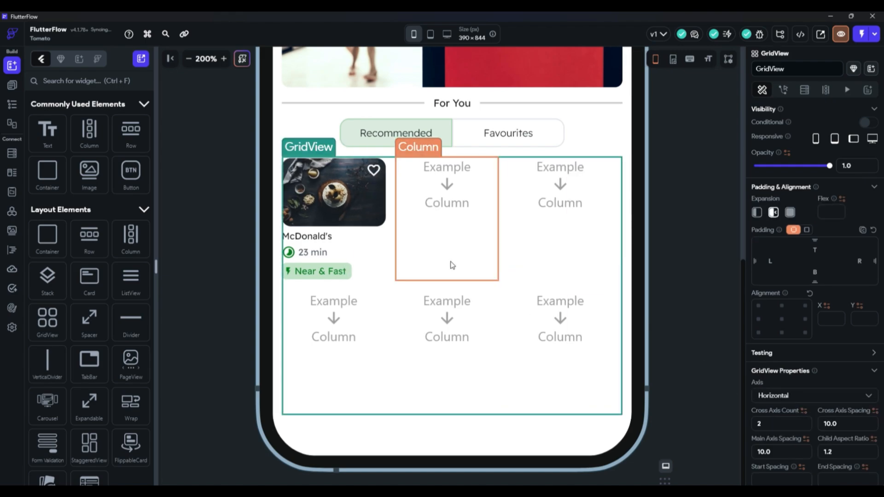
key("Delete")
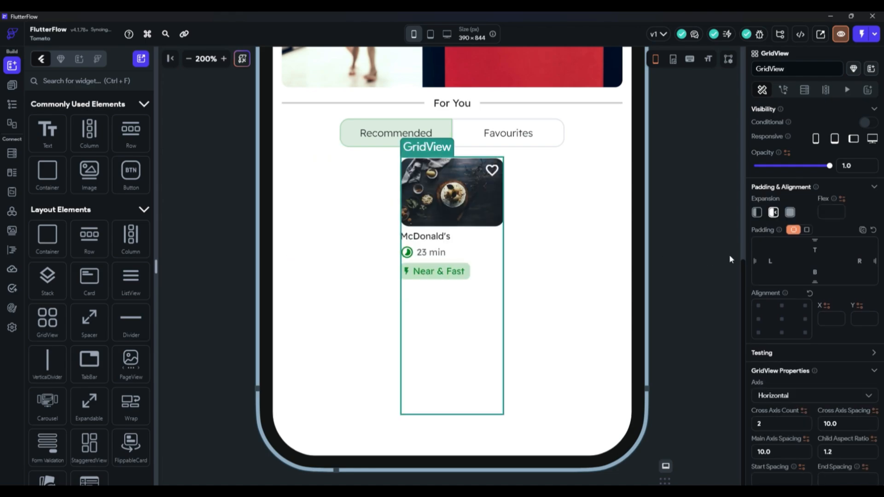
left_click(760, 319)
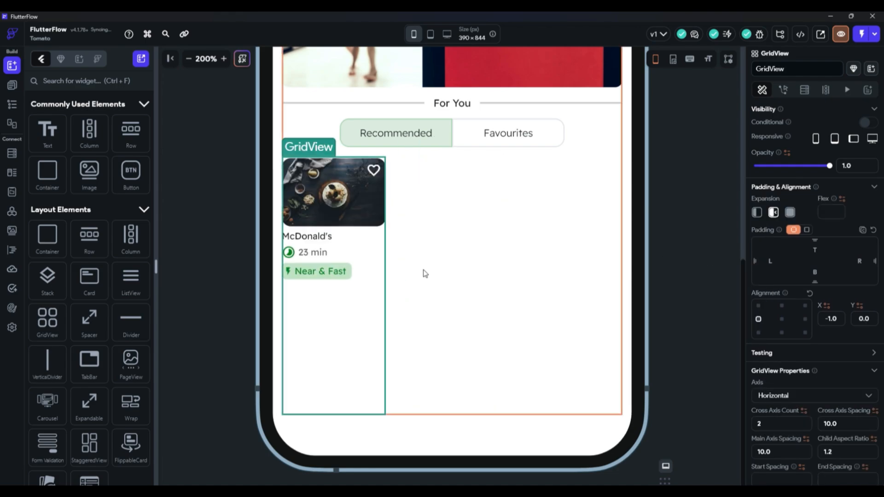
Duplicate the McDonald's food card column repeatedly to fill both rows of the GridView with cards.
left_click(360, 270)
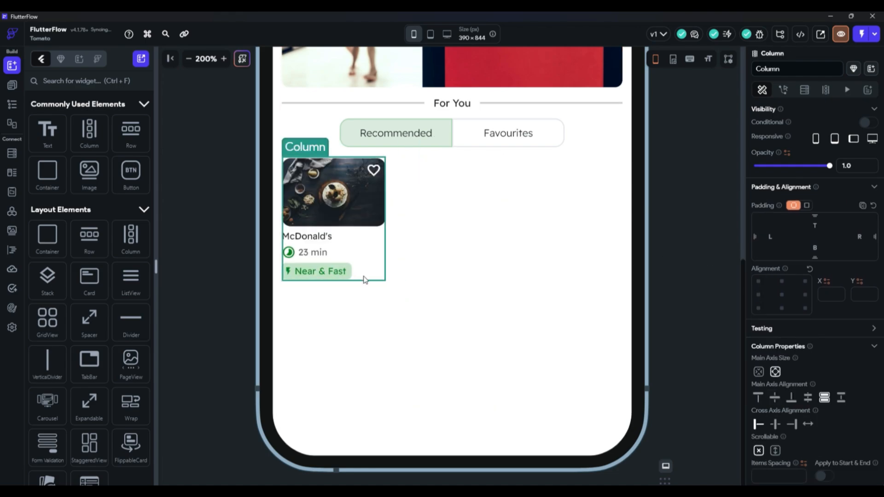
key("ctrl+d")
key("ctrl+d")
key("ctrl+d")
key("ctrl+d")
key("ctrl+d")
key("ctrl+d")
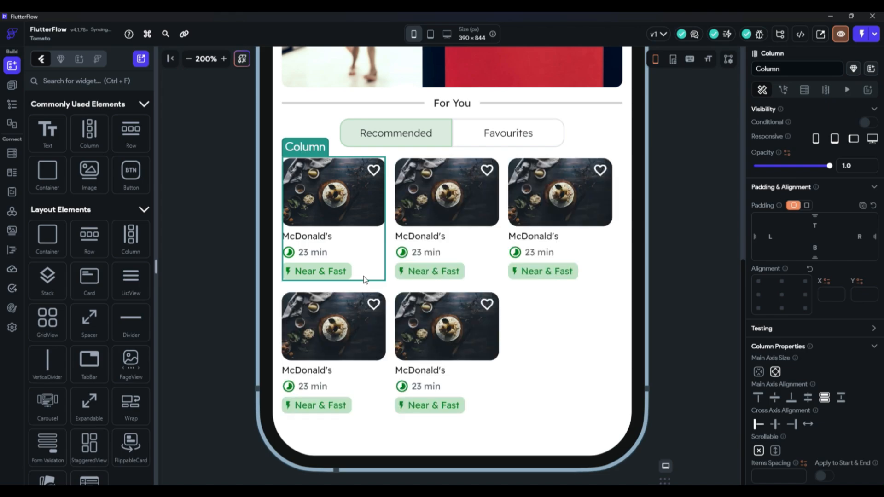
Review the filled card grid together with the rest of the home page layout.
left_click(511, 294)
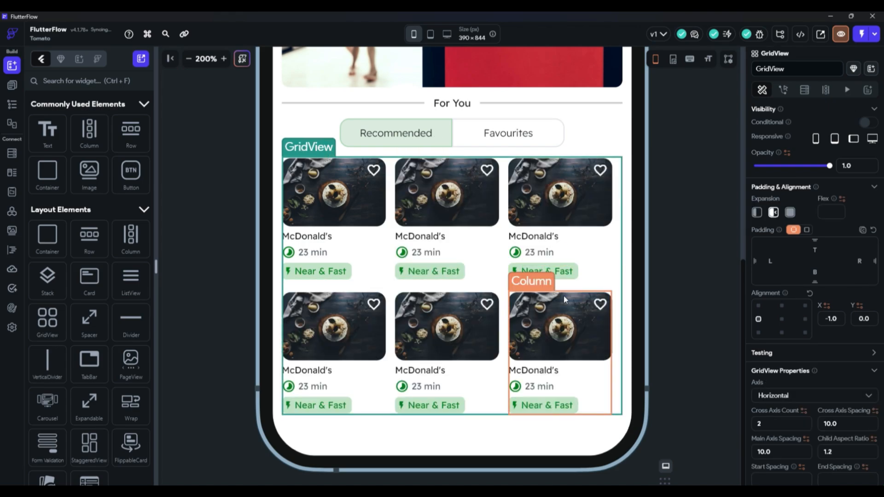
scroll(810, 363, "down", 2)
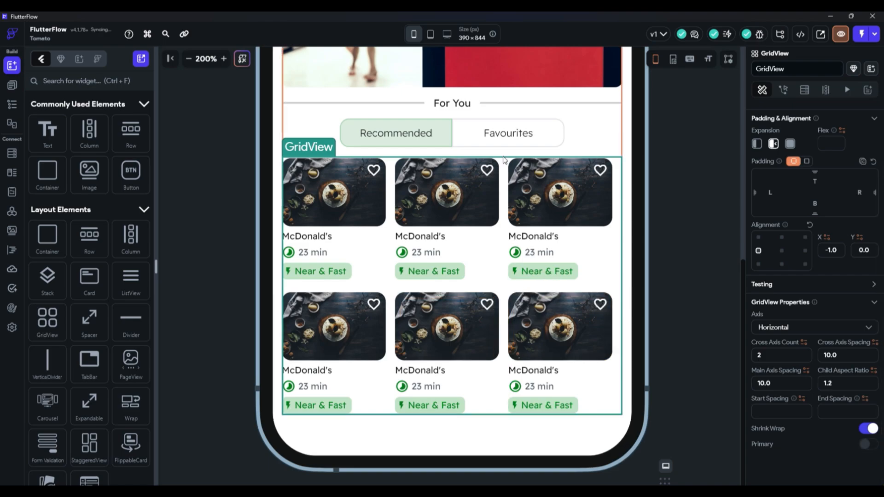
left_click(501, 142)
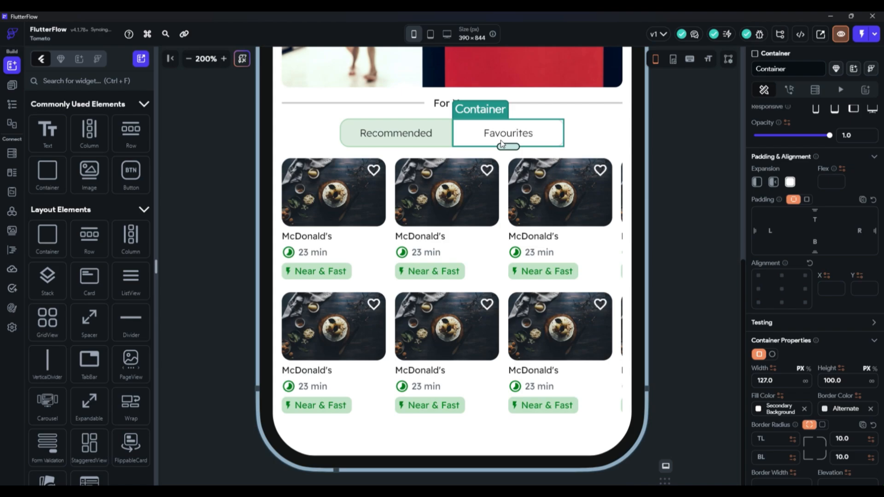
scroll(501, 140, "up", 5)
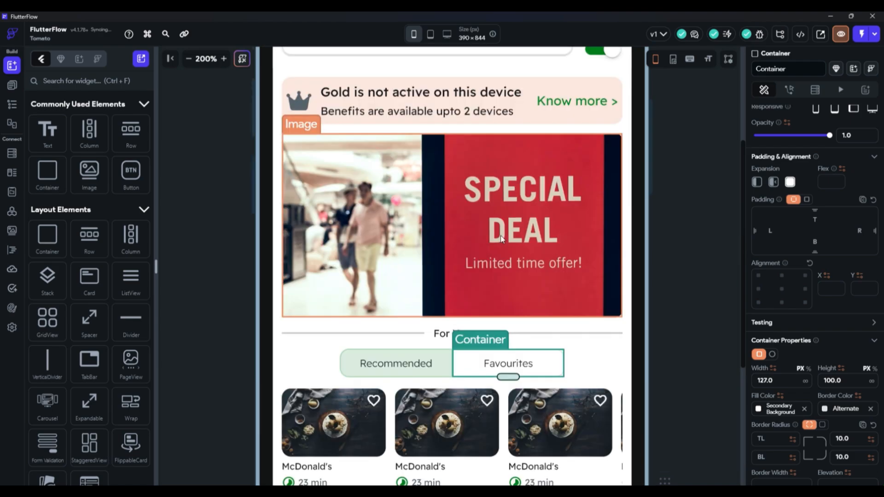
scroll(501, 236, "down", 4)
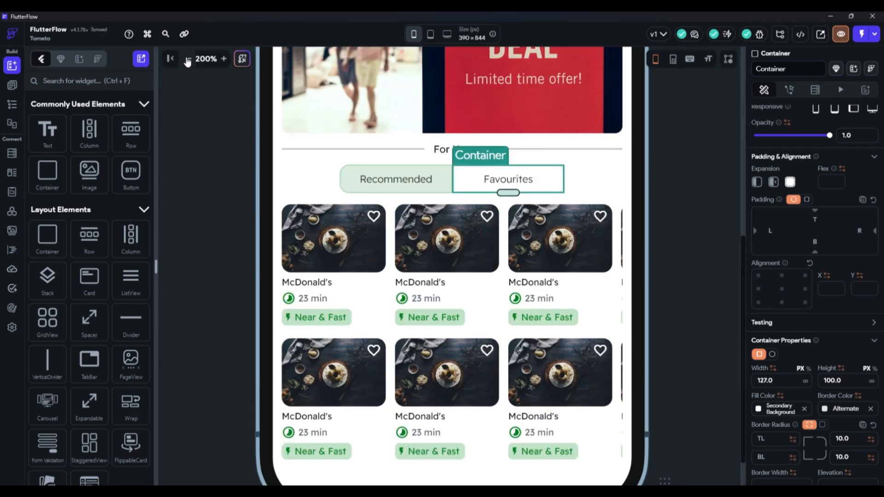
left_click(243, 59)
left_click(289, 182)
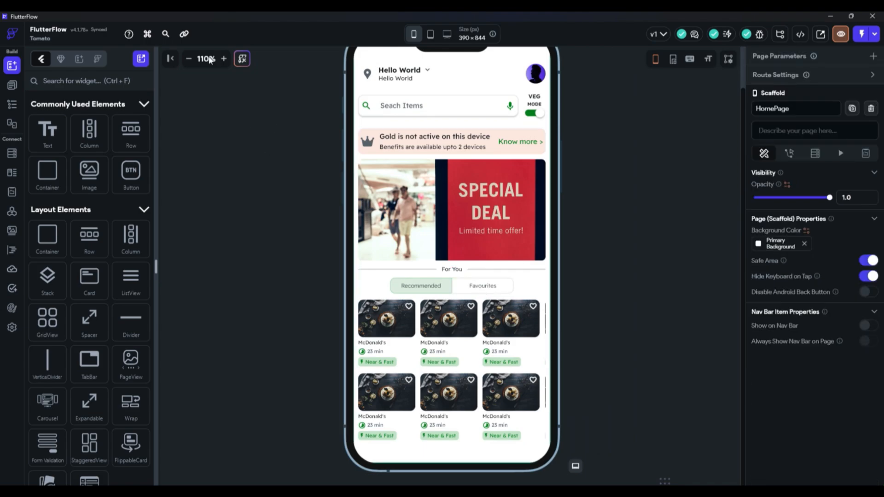
left_click(189, 58)
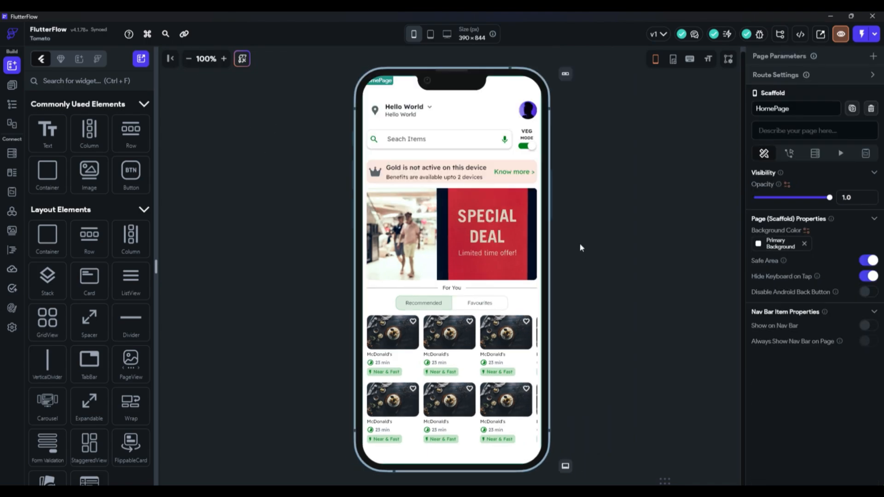
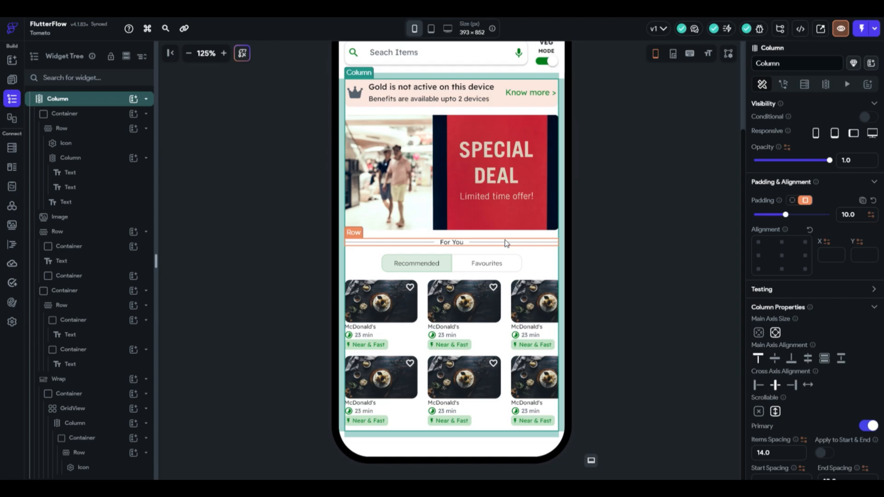
Duplicate the "For You" divider row and move the copy below the food card grid.
left_click(507, 243)
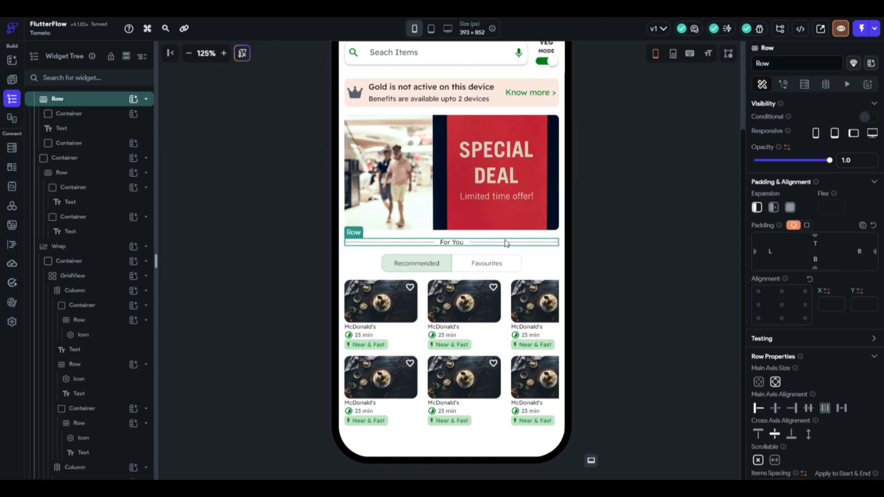
key("ctrl+d")
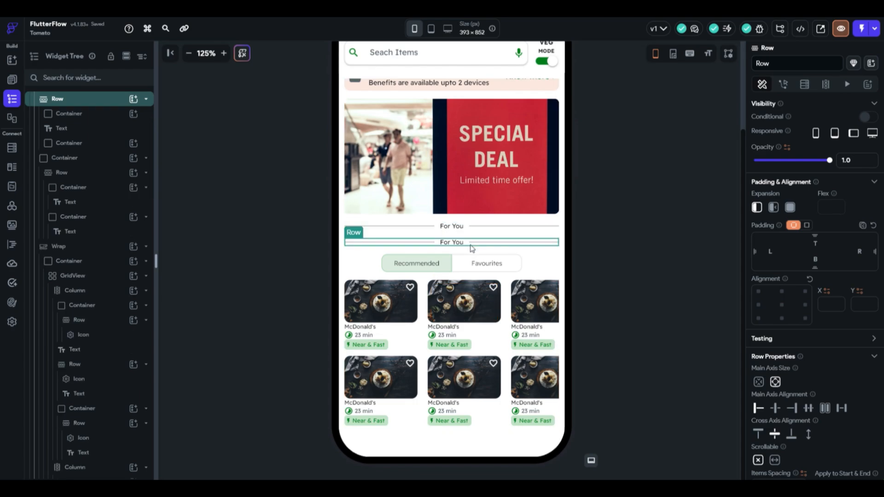
key("alt+Down")
key("Down")
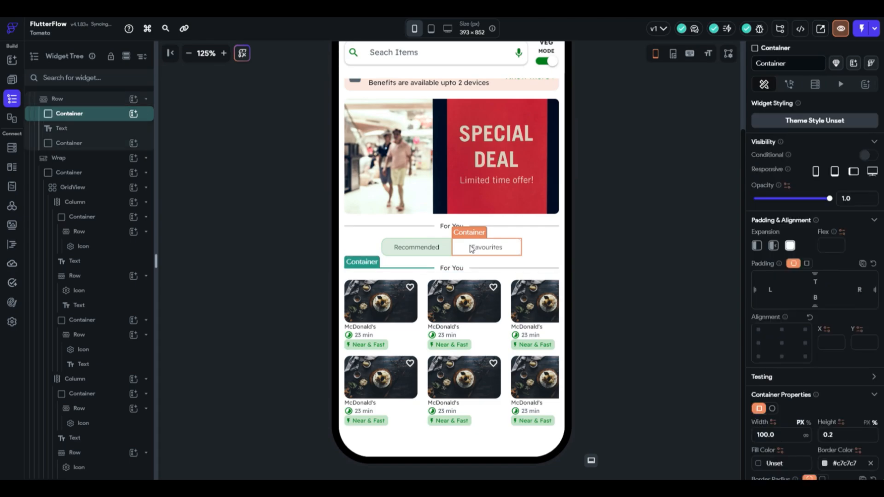
left_click(468, 274)
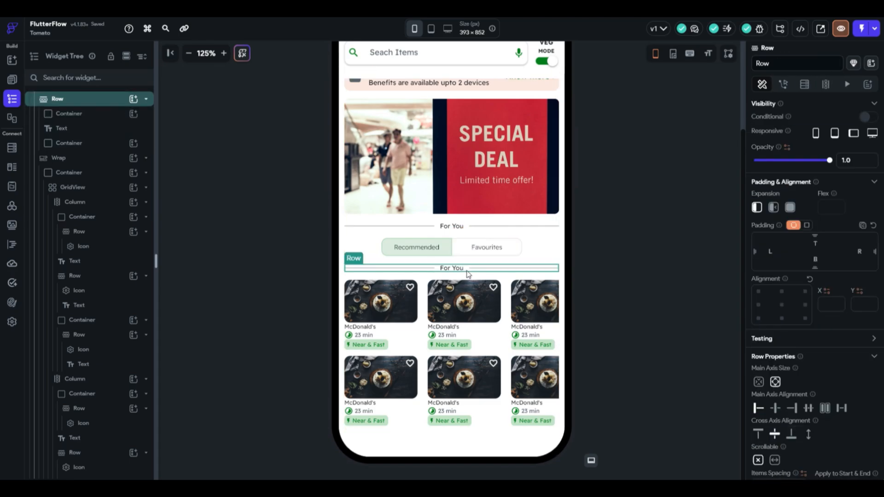
key("alt+Down")
key("Down")
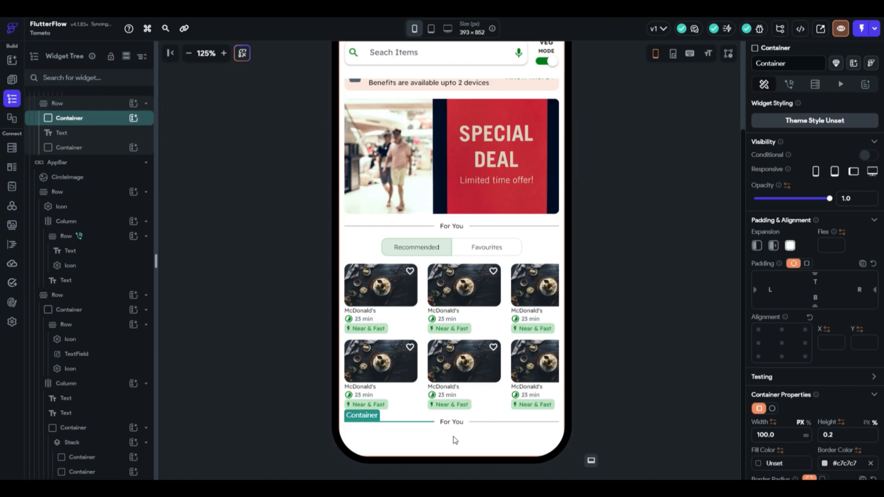
Change the text of the divider row below the food card grid to "Explore".
left_click(459, 423)
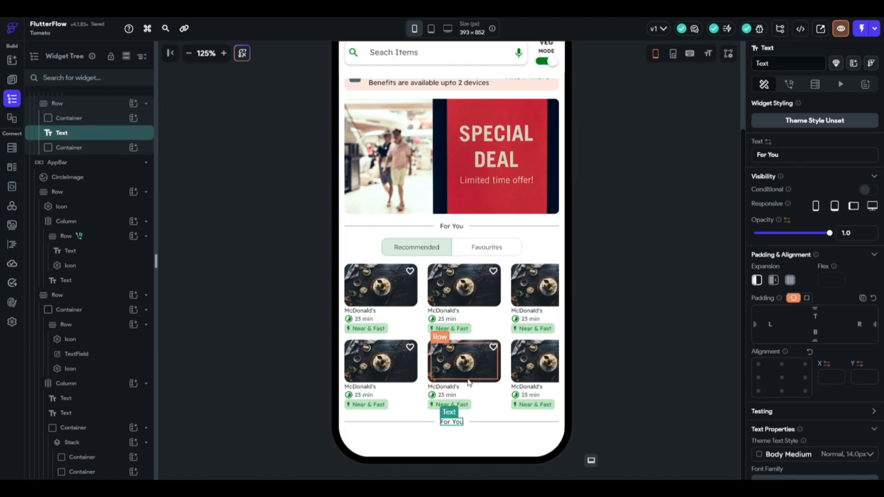
left_click_drag(778, 158, 733, 159)
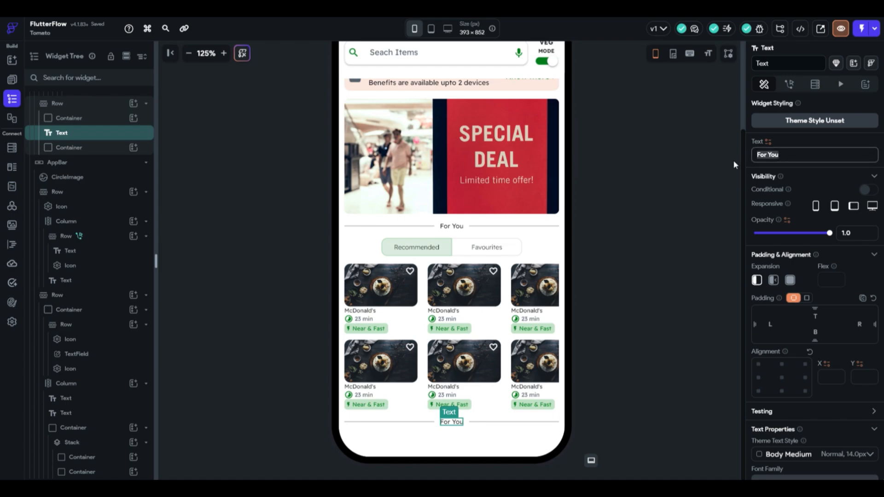
type("Ex")
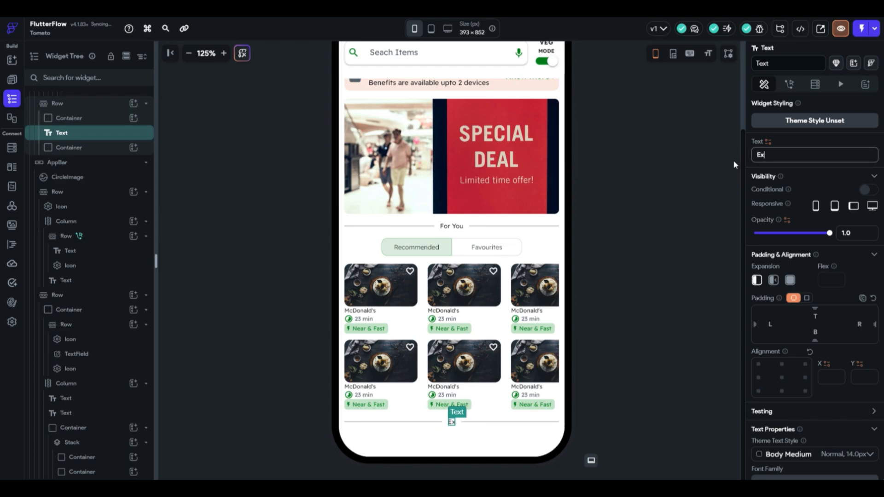
type("plore")
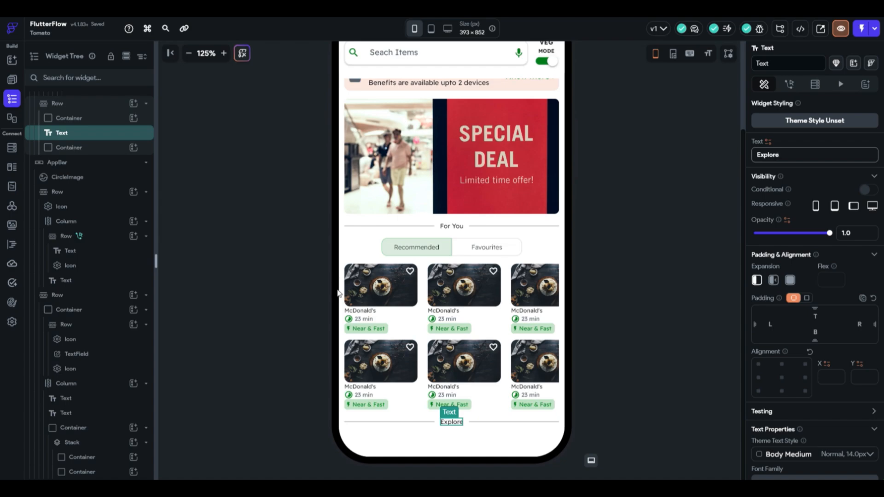
Add an empty Row widget directly below the "Explore" divider row.
scroll(494, 290, "up", 3)
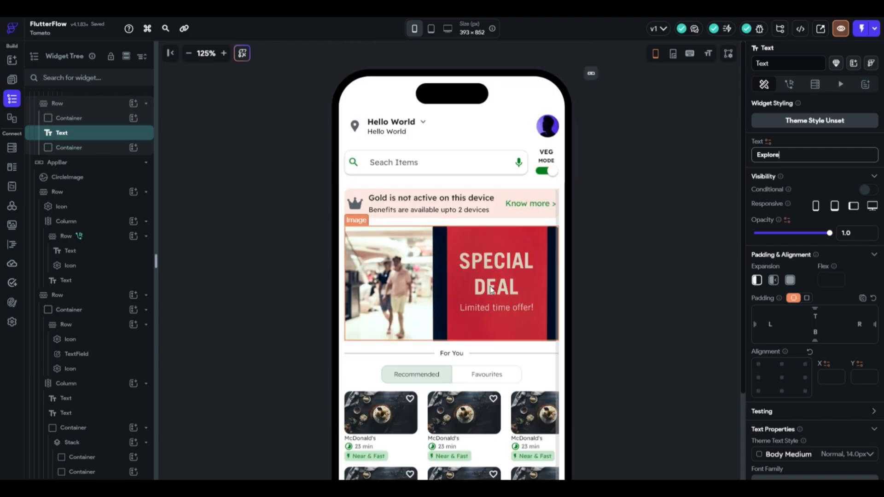
scroll(493, 291, "down", 3)
left_click(12, 60)
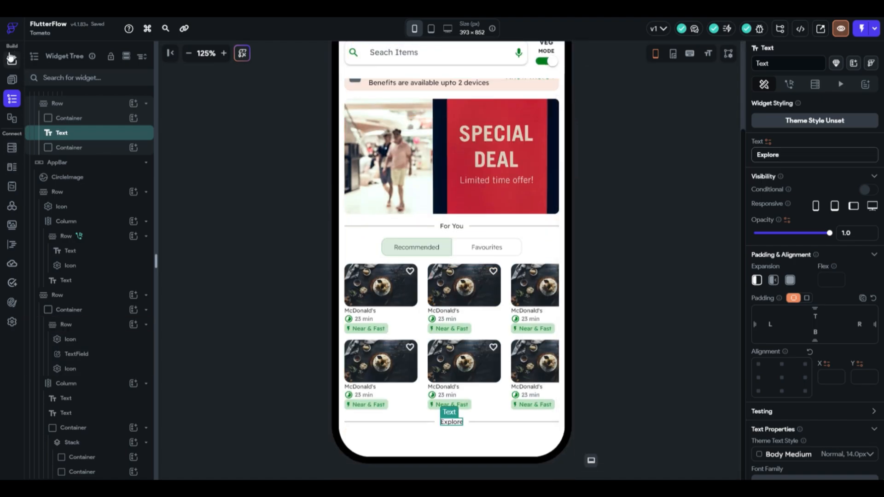
left_click_drag(138, 135, 449, 426)
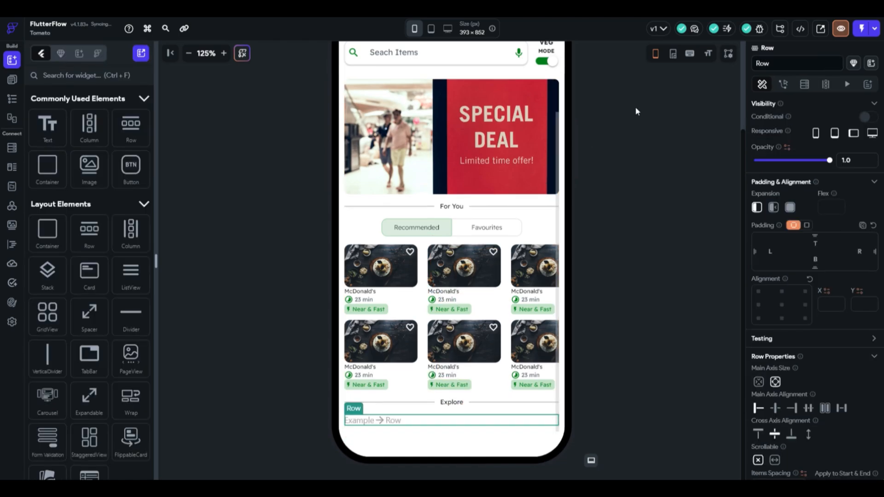
Switch the canvas to the frameless device preview and extend its size to 393 × 1293 px.
left_click(247, 53)
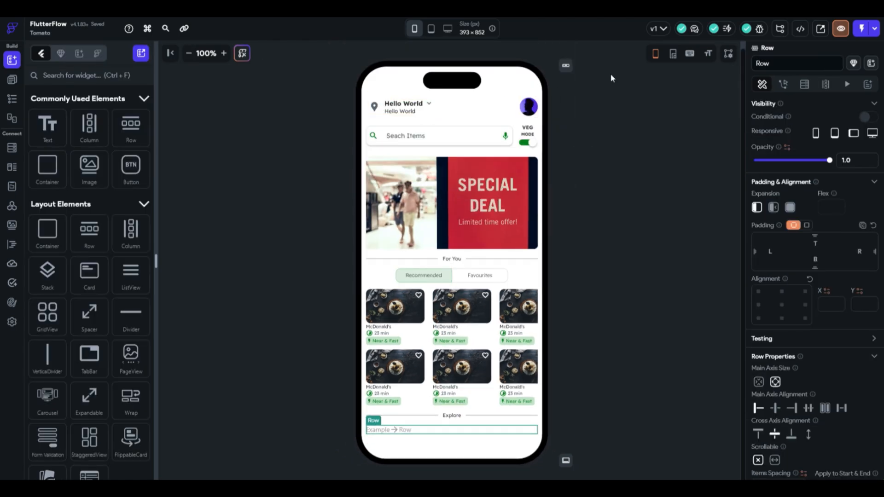
left_click(672, 56)
left_click(189, 53)
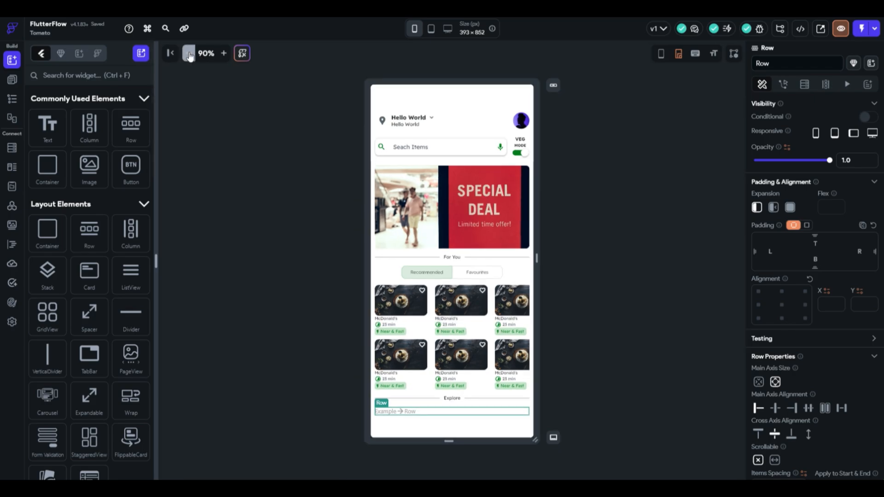
left_click(189, 52)
left_click_drag(450, 395, 441, 479)
left_click_drag(450, 435, 449, 474)
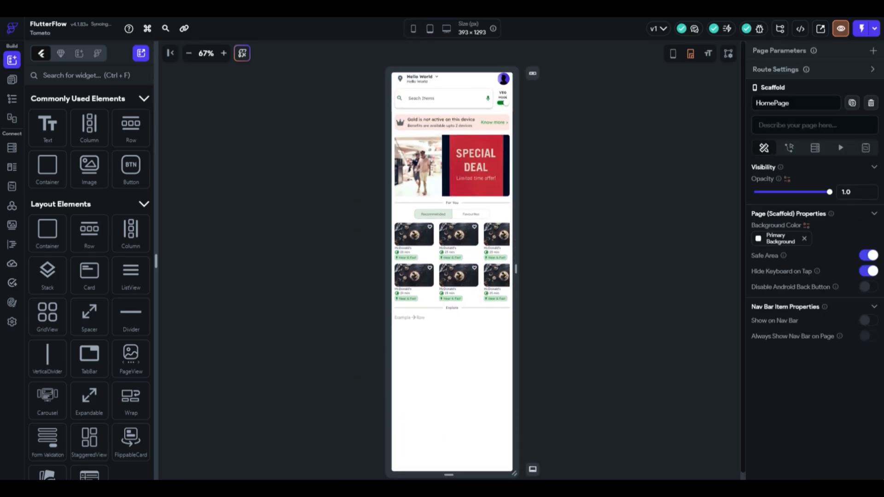
Add a Container inside the empty row below the "Explore" divider.
left_click(224, 53)
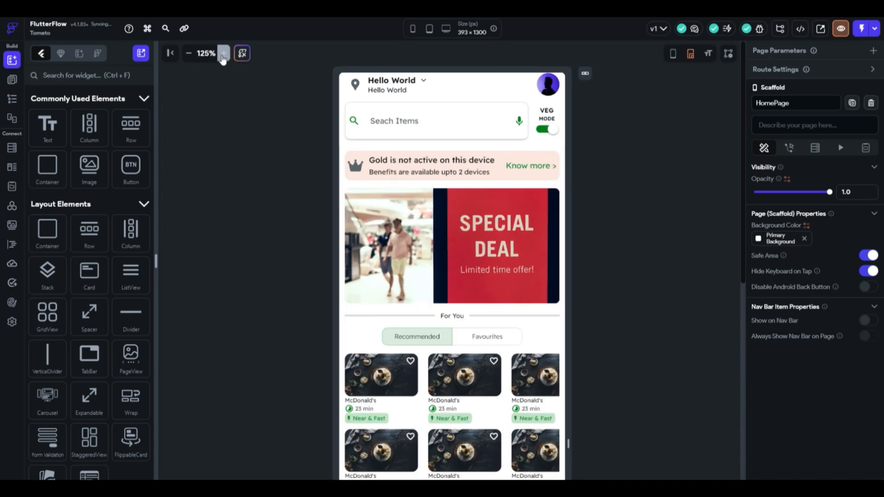
left_click(223, 54)
scroll(695, 189, "down", 10)
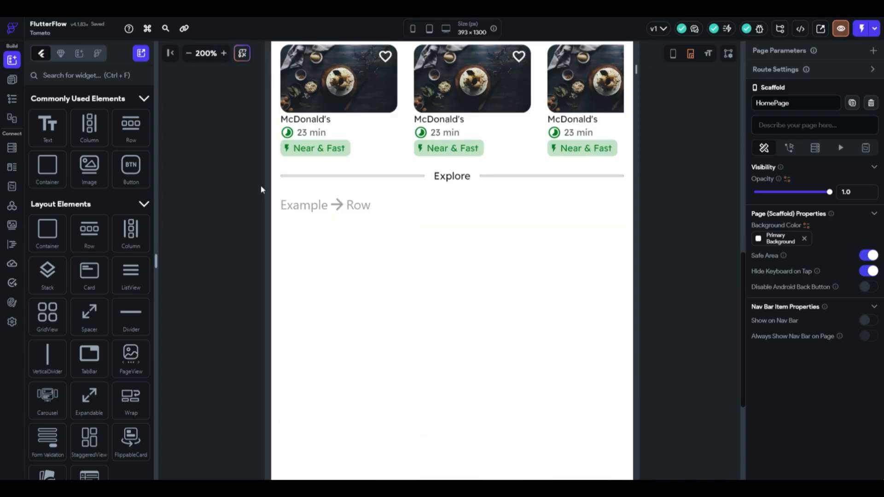
left_click(359, 214)
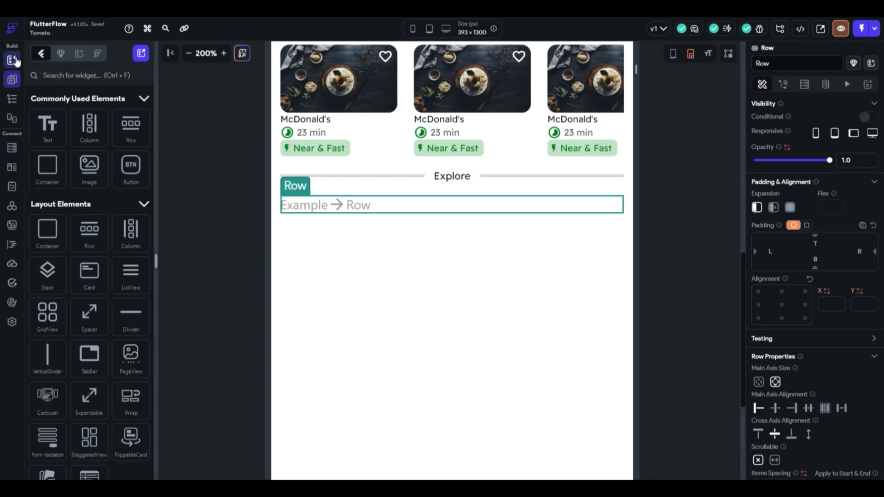
left_click_drag(55, 171, 297, 205)
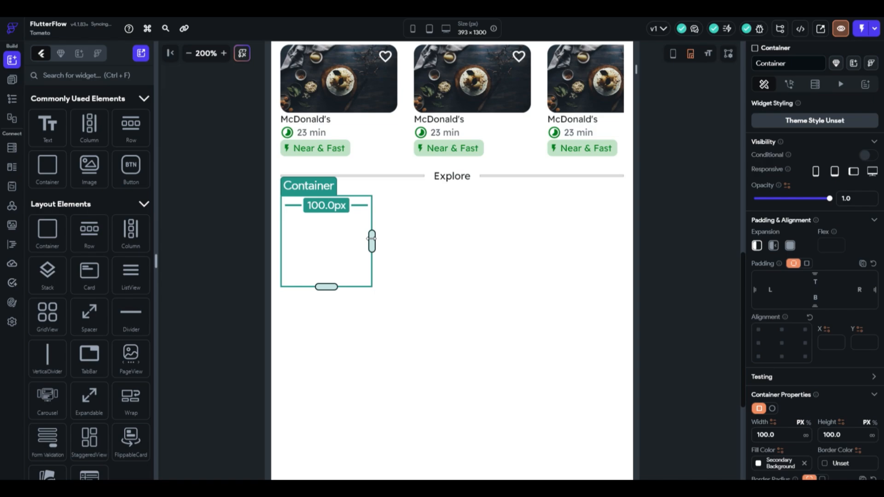
Resize the container in the Explore row to 68 × 68 px.
left_click_drag(372, 238, 355, 240)
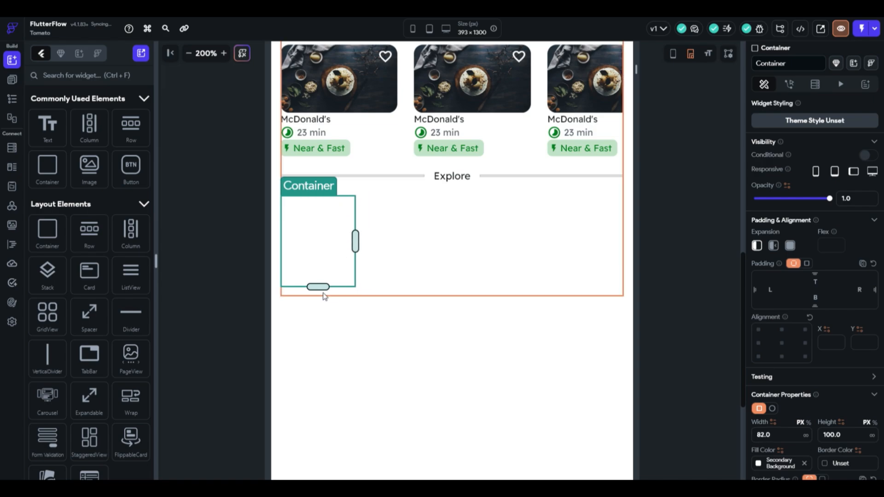
left_click_drag(325, 295, 324, 265)
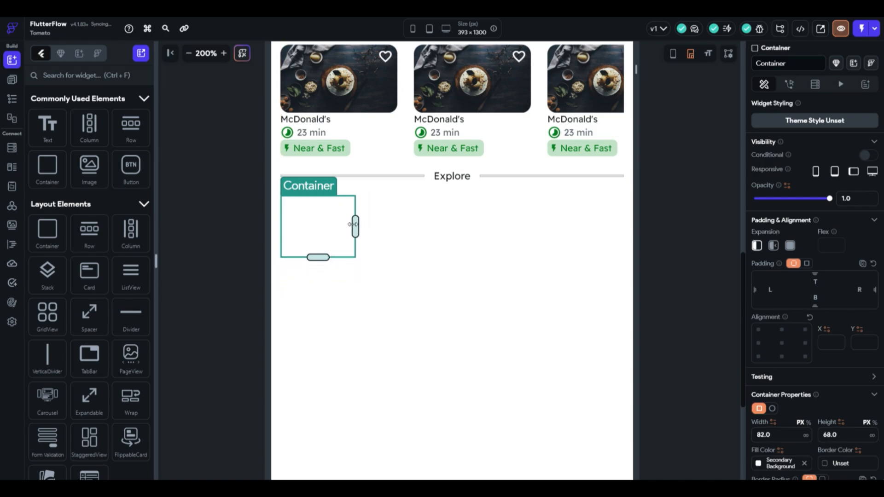
left_click_drag(352, 224, 339, 224)
left_click(651, 226)
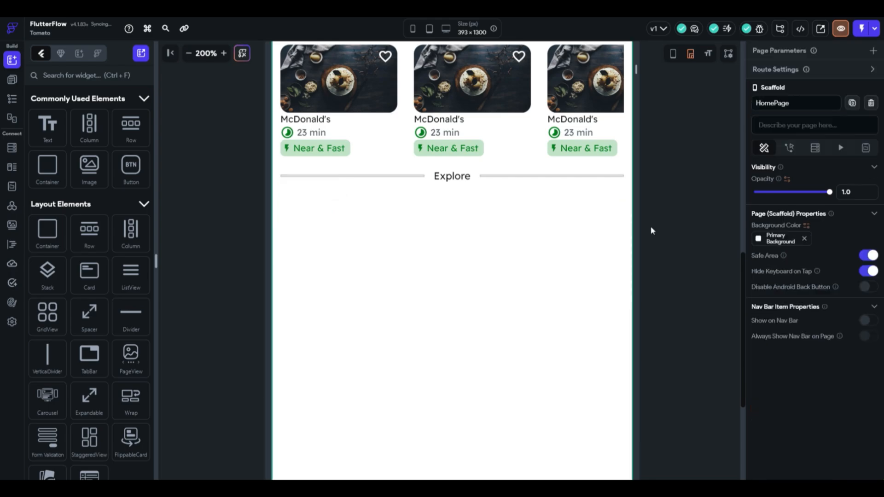
Set the elevation of the Explore row's container to 2.
left_click(318, 221)
scroll(783, 318, "down", 4)
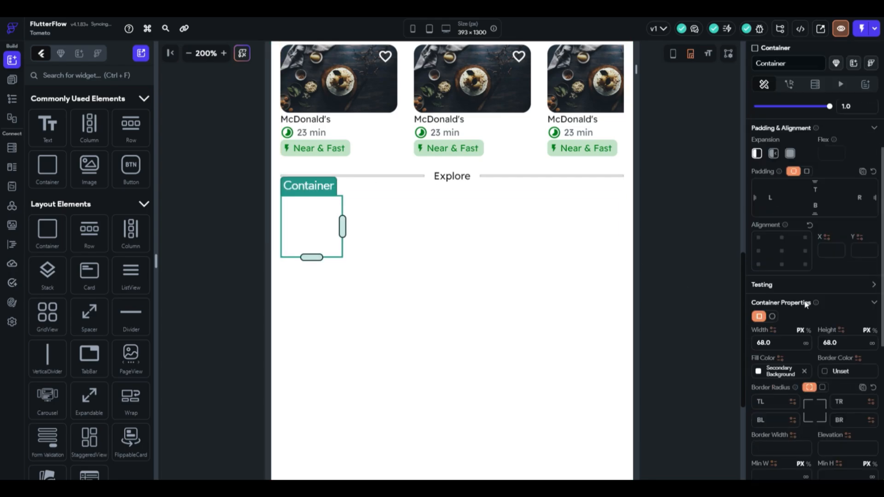
scroll(820, 339, "down", 2)
left_click(834, 357)
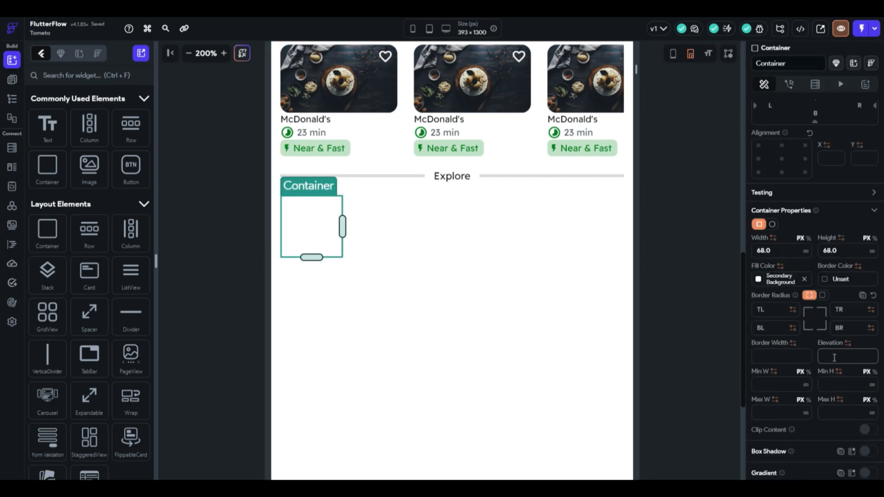
type("2")
Give the Explore row's container a uniform border radius of 10 and enable its box shadow.
left_click(822, 296)
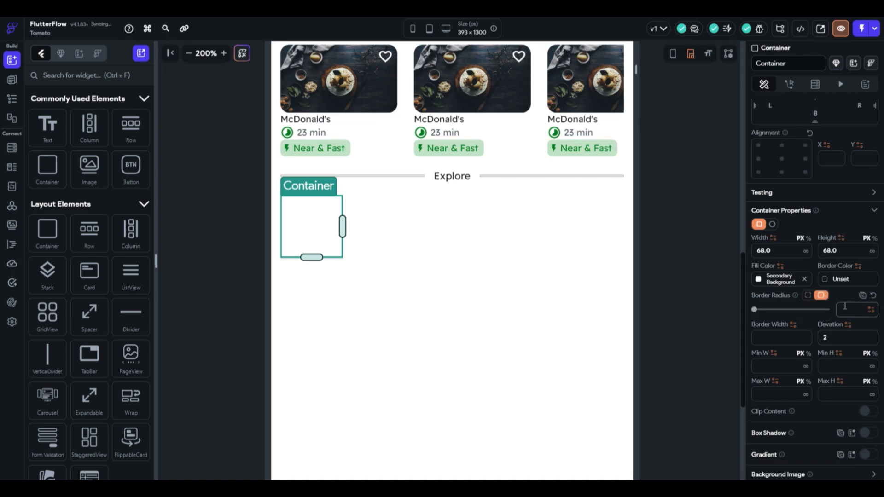
left_click(845, 308)
type("10")
scroll(814, 336, "down", 2)
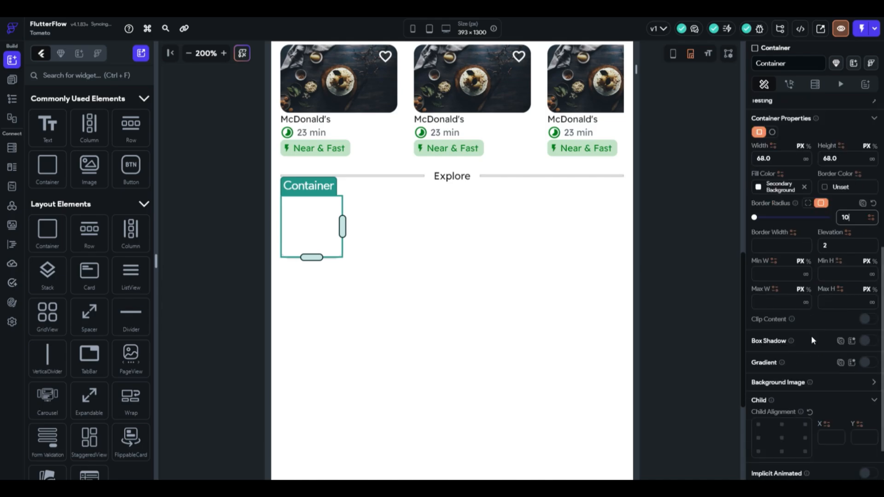
left_click(865, 341)
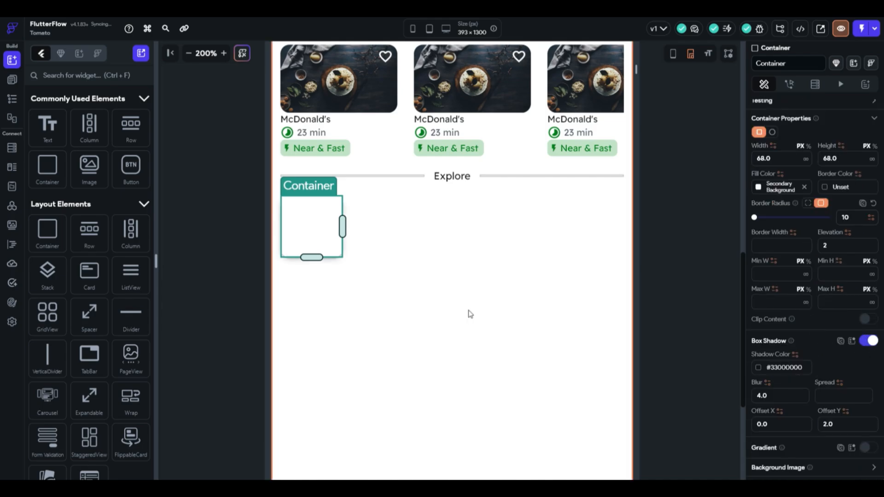
left_click(657, 248)
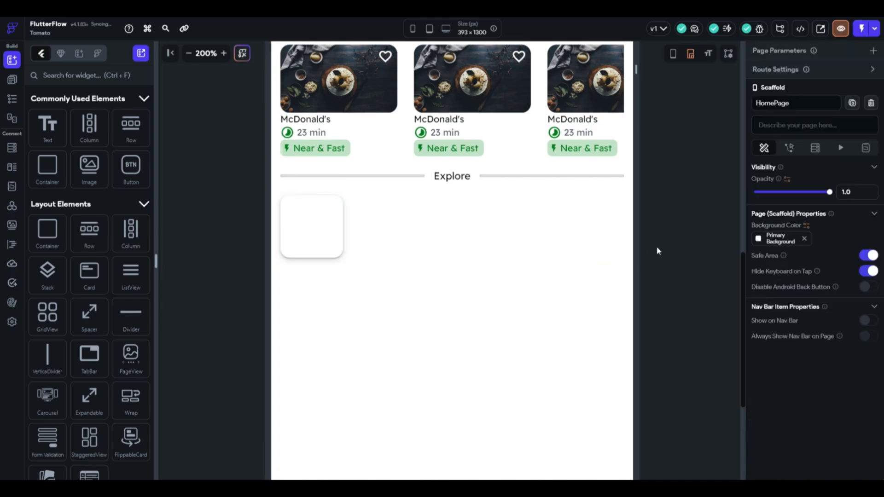
Clear the elevation value of the Explore row's container.
left_click(334, 223)
scroll(827, 373, "down", 3)
scroll(827, 373, "down", 1)
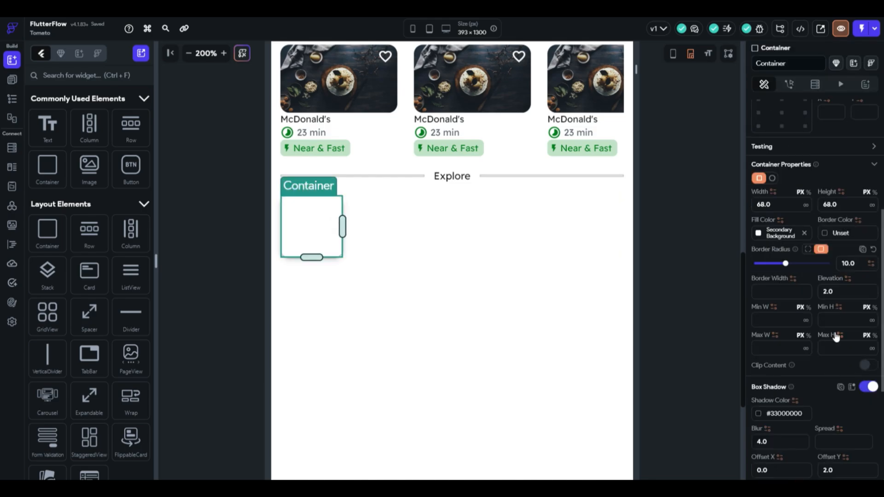
left_click(822, 292)
key("BackSpace")
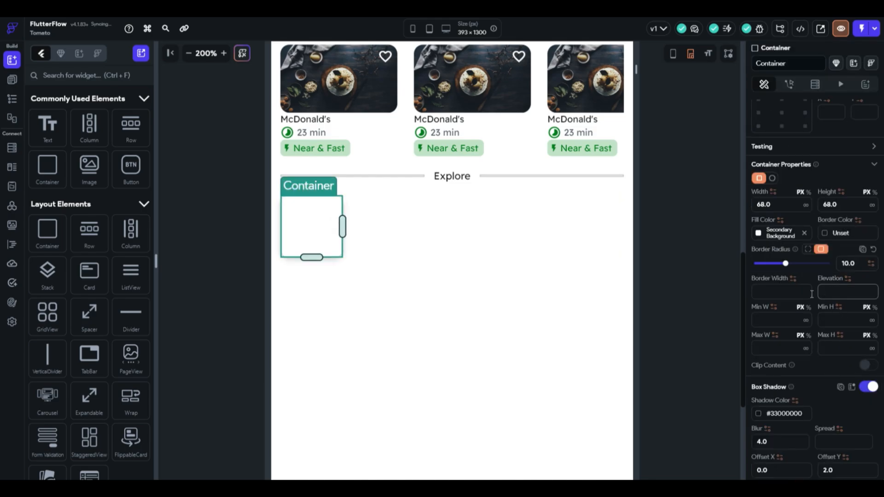
left_click(715, 337)
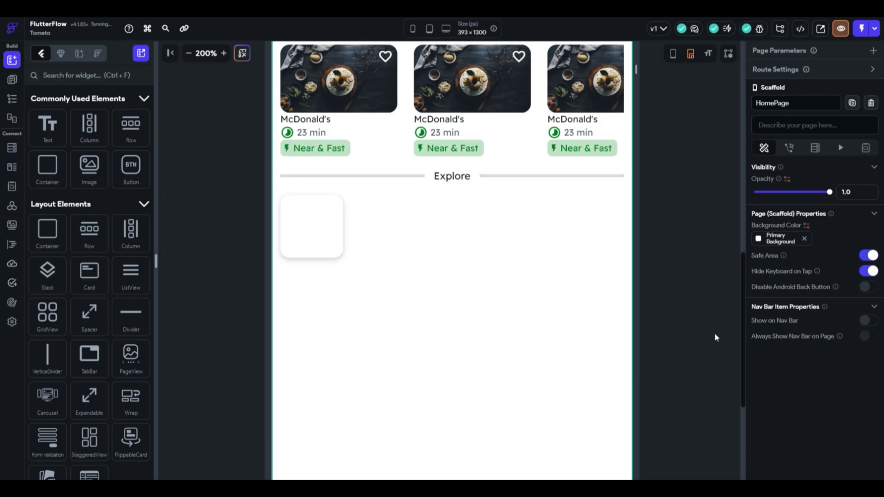
Add a Column inside the Explore container and set its padding to 5 on all sides.
left_click(329, 253)
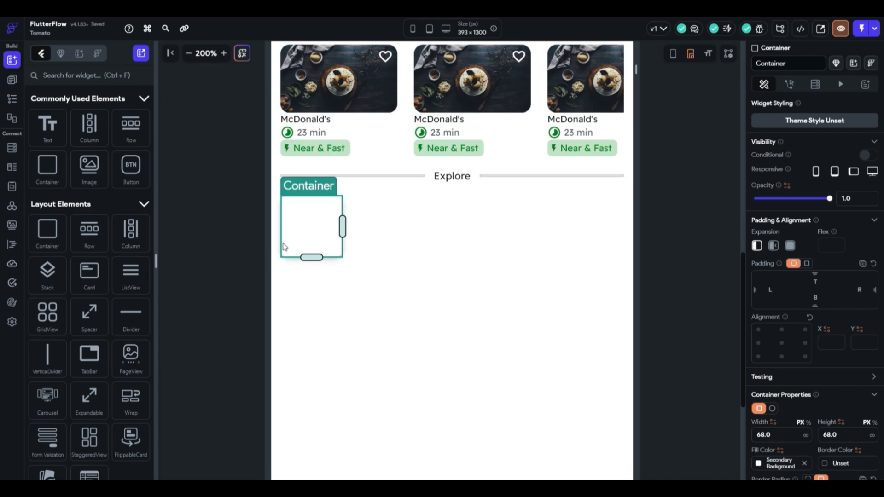
left_click_drag(90, 127, 304, 215)
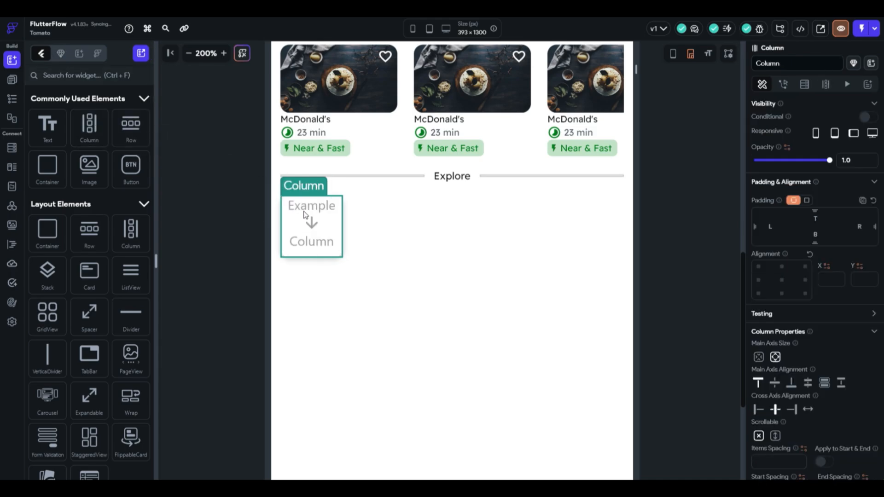
left_click(806, 201)
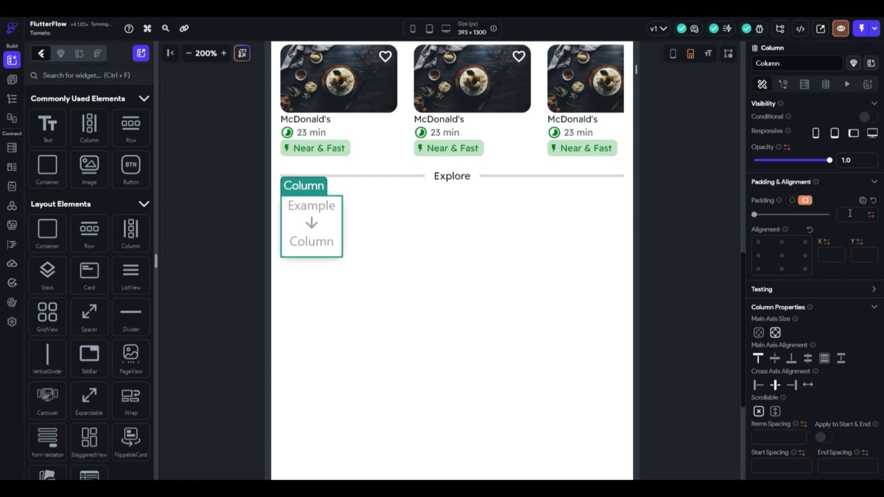
left_click(850, 213)
type("2")
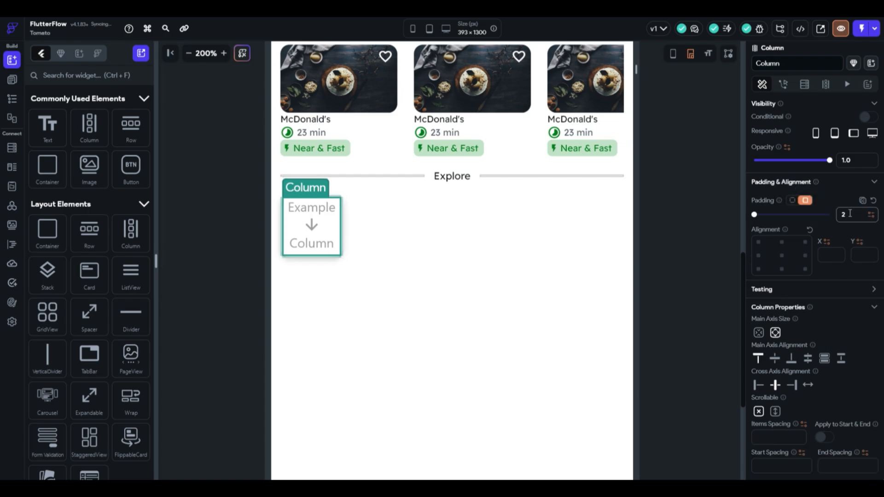
key("BackSpace")
type("5")
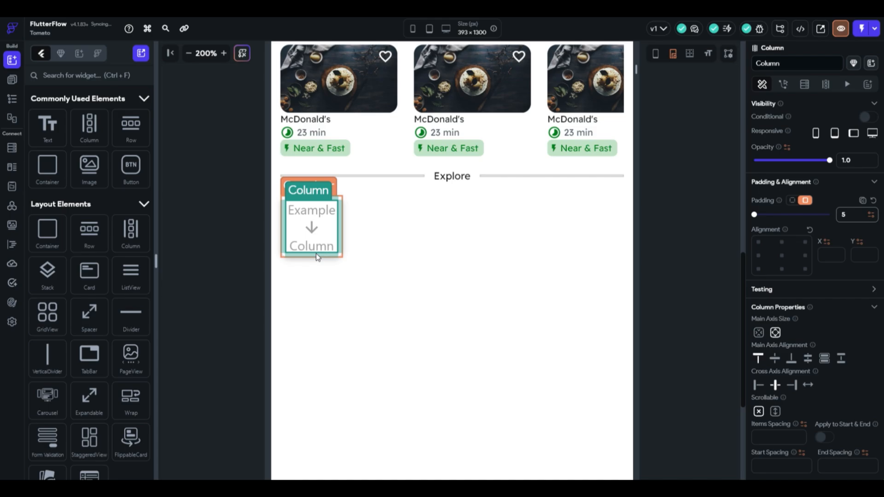
Enlarge the Explore container around the column to 72 × 73 px.
left_click(316, 255)
left_click_drag(316, 258, 316, 264)
left_click_drag(342, 235, 345, 235)
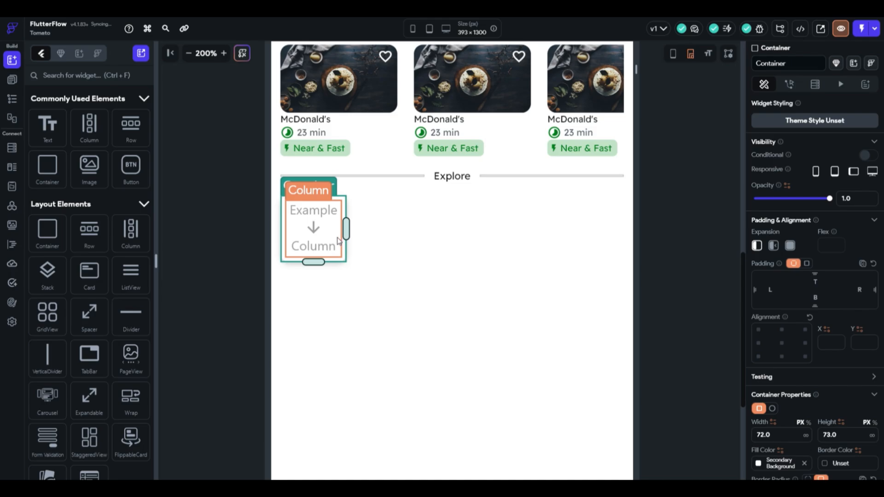
Add an Image to the column in the Explore container and resize it to 48 × 35 px.
left_click(339, 240)
left_click(99, 76)
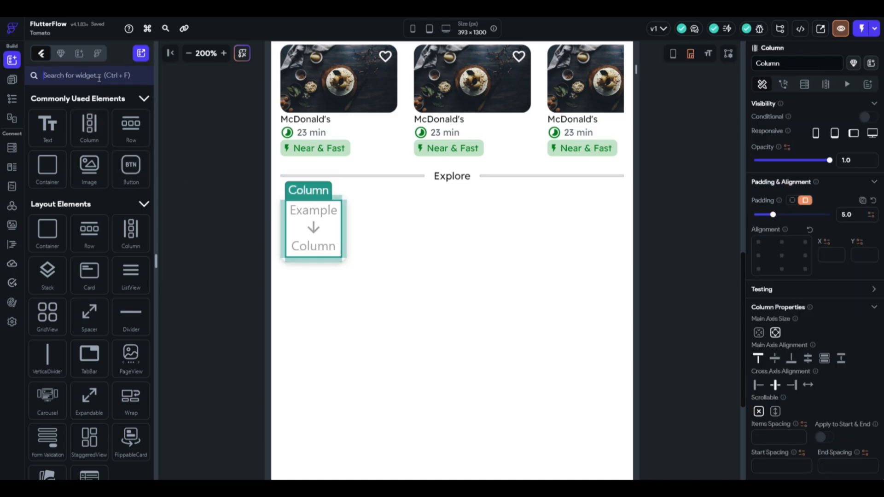
type("image")
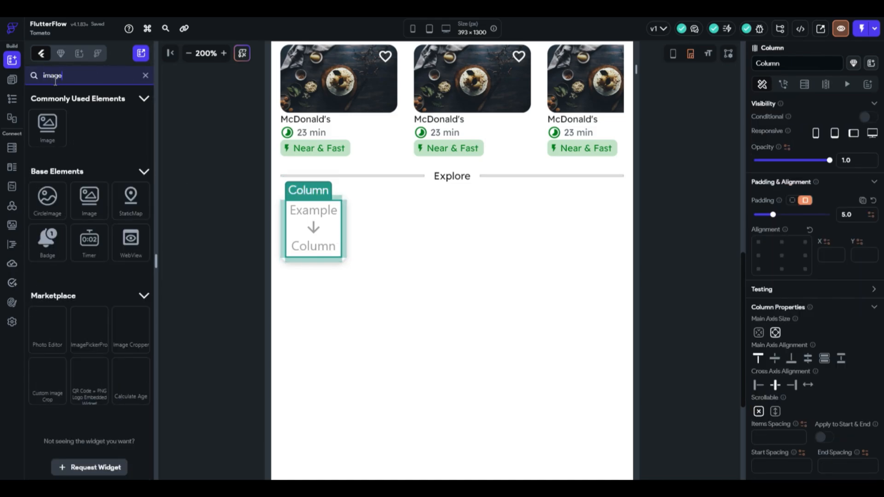
left_click_drag(46, 125, 329, 233)
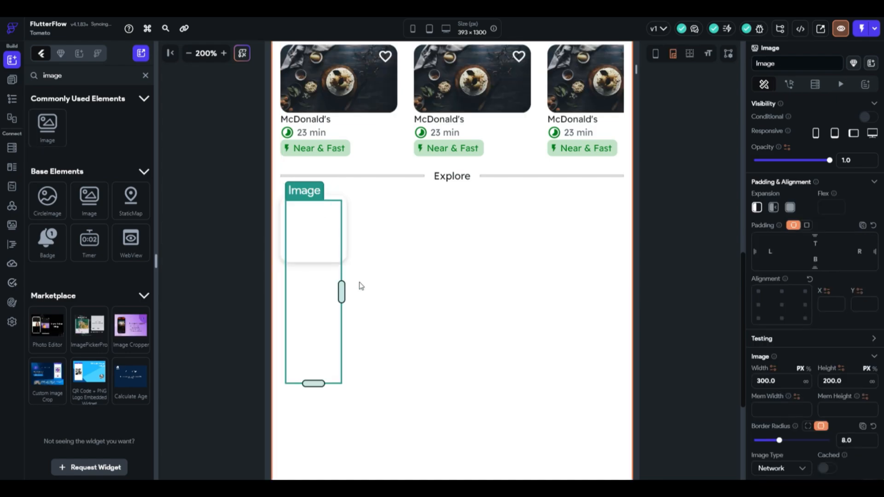
left_click_drag(312, 383, 63, 237)
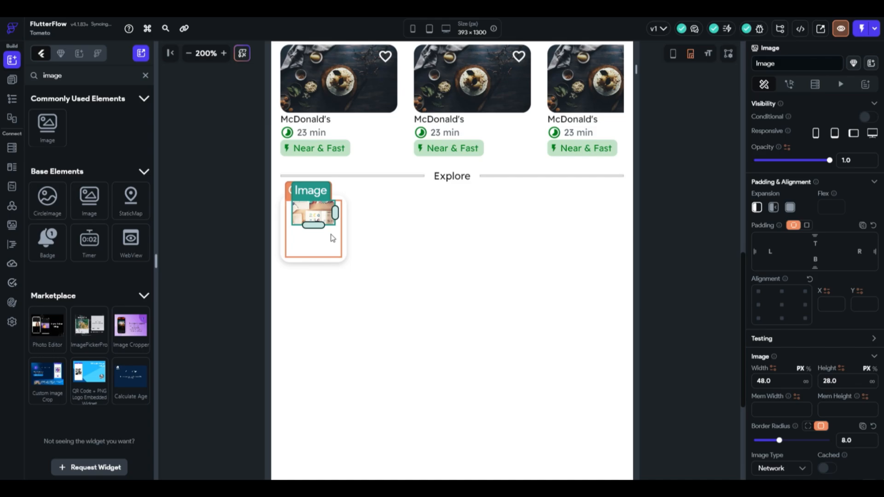
left_click_drag(316, 225, 316, 232)
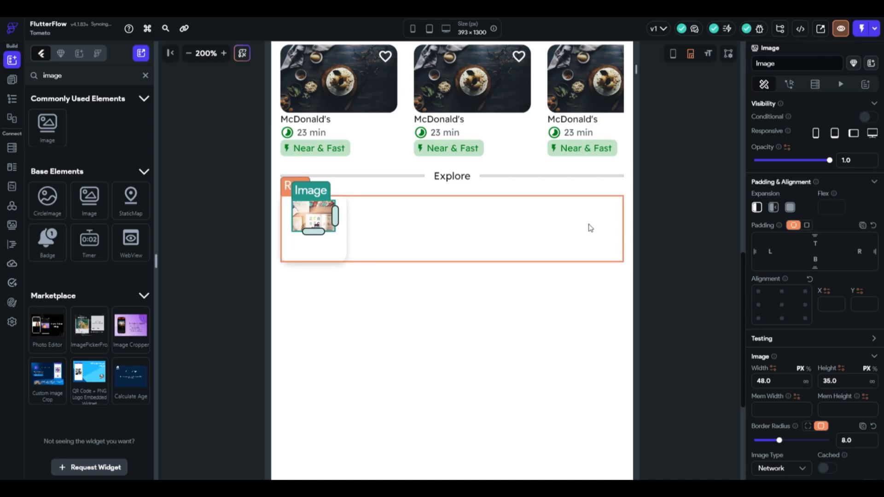
left_click(735, 223)
Search the Unsplash photos for "food" and use the avocado on pink background as the Explore card's image.
left_click(321, 218)
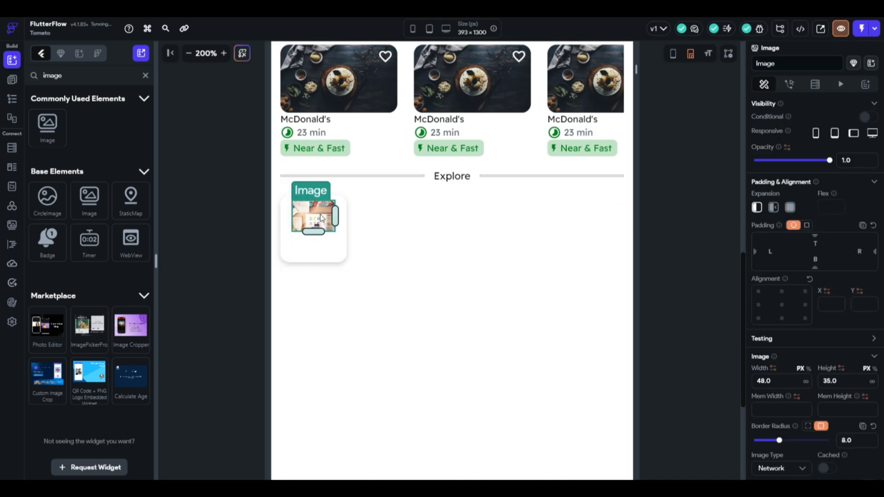
scroll(849, 317, "down", 4)
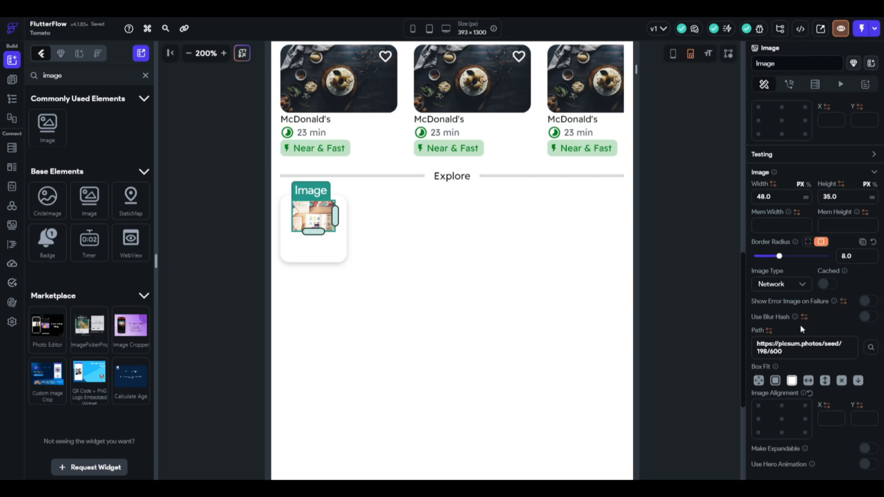
left_click(875, 350)
type("f")
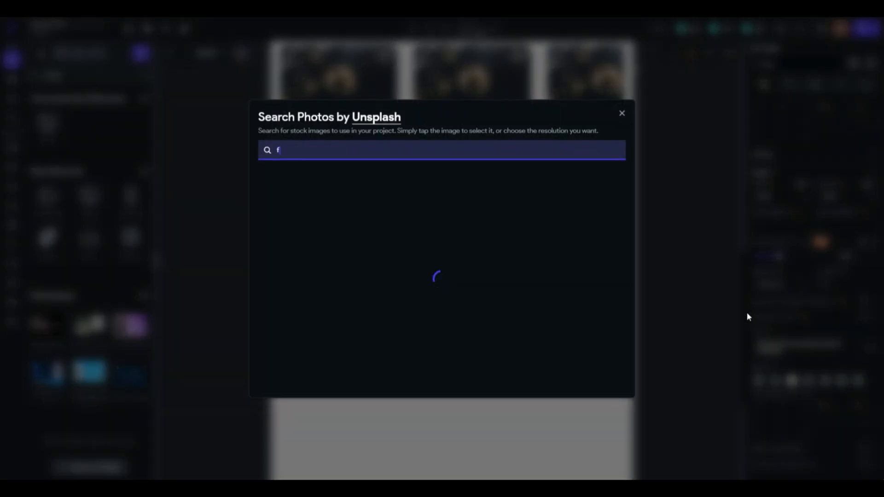
type("ood")
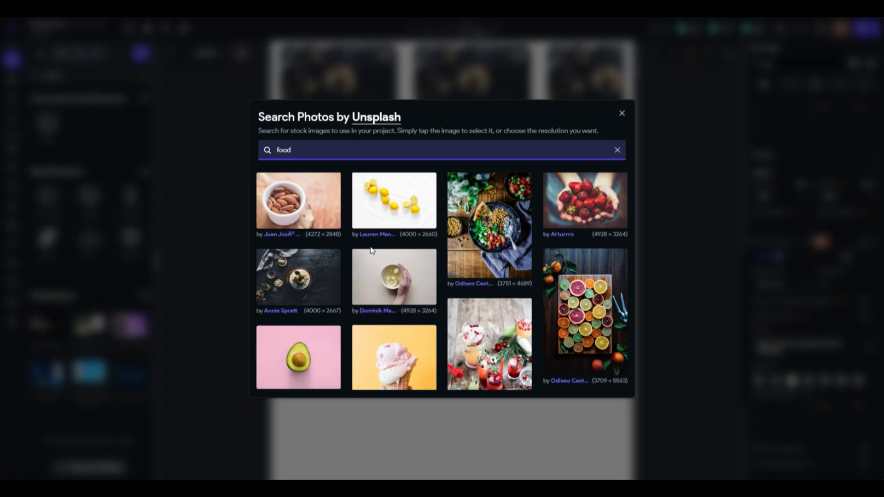
left_click(310, 348)
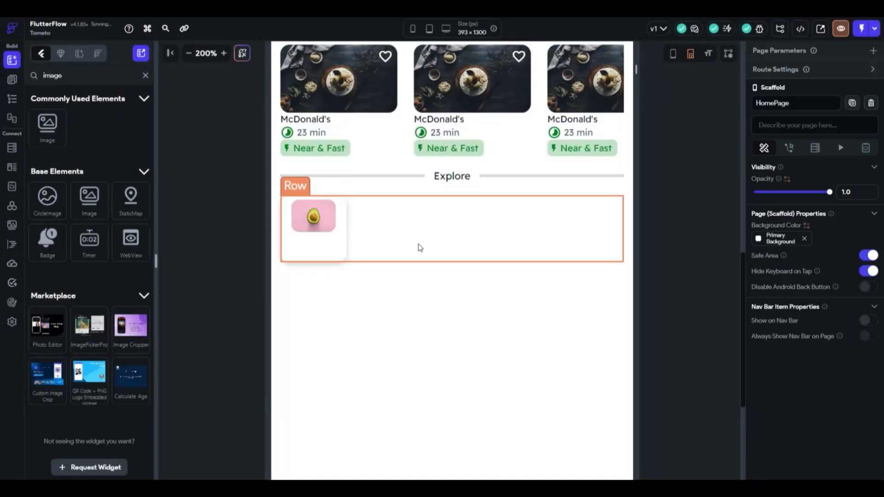
Copy the "McDonald's" text from the first food card and paste it twice below the avocado image in the Explore column.
left_click(327, 122)
key("ctrl+c")
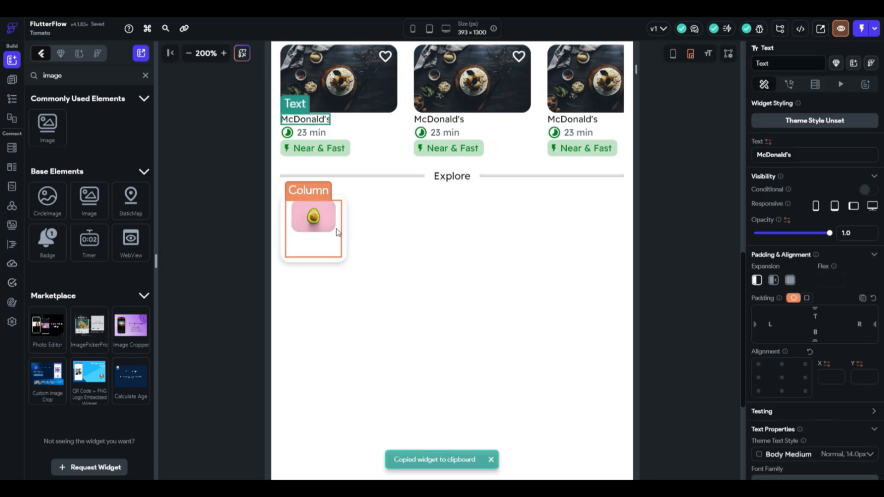
left_click(337, 246)
key("ctrl+v")
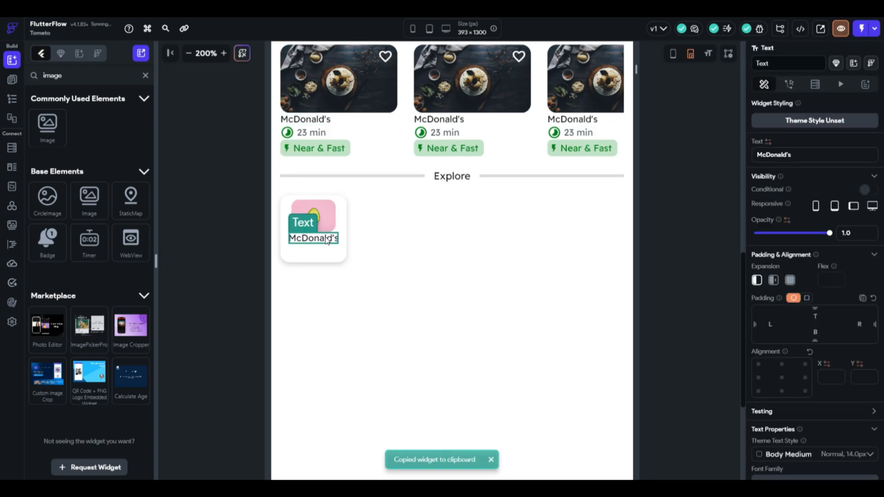
key("ctrl+v")
left_click(326, 256)
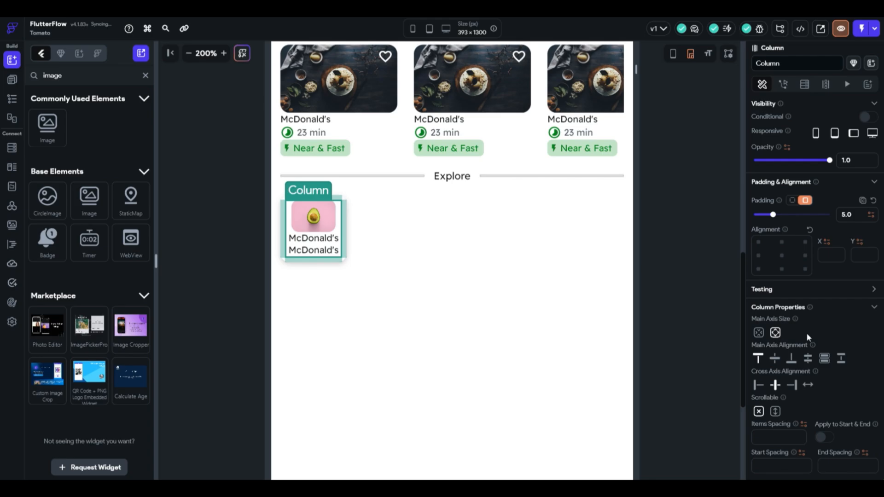
Distribute the Explore card column's items with space between them and increase its container's height to about 77 px.
left_click(825, 360)
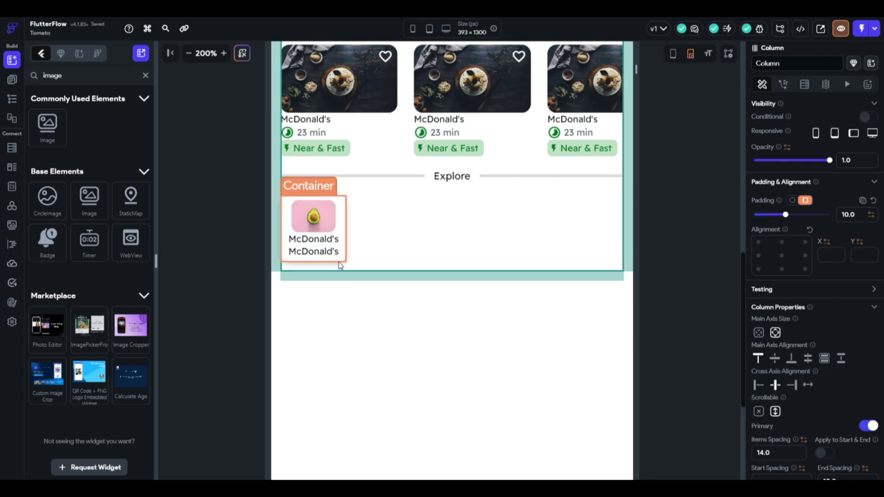
left_click(318, 260)
left_click_drag(313, 261, 313, 266)
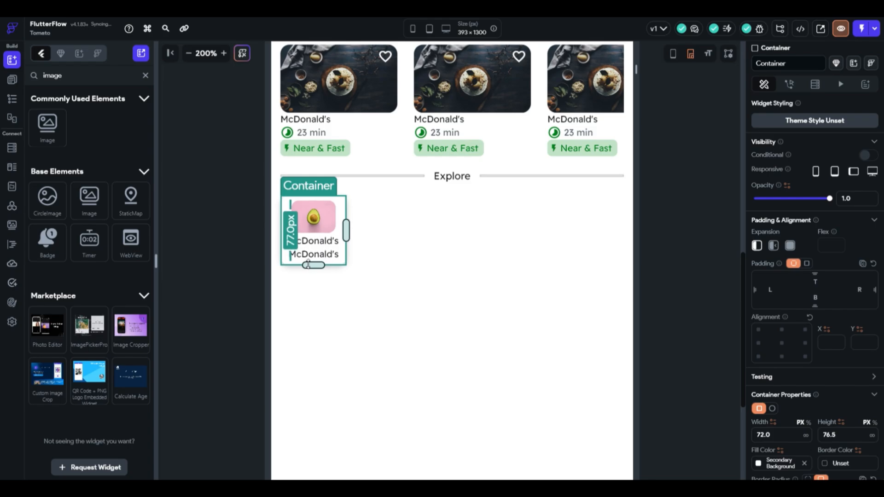
Set the first "McDonald's" text below the avocado image to font size 12 and font weight 600 - Semi Bold.
left_click(313, 241)
scroll(825, 330, "down", 3)
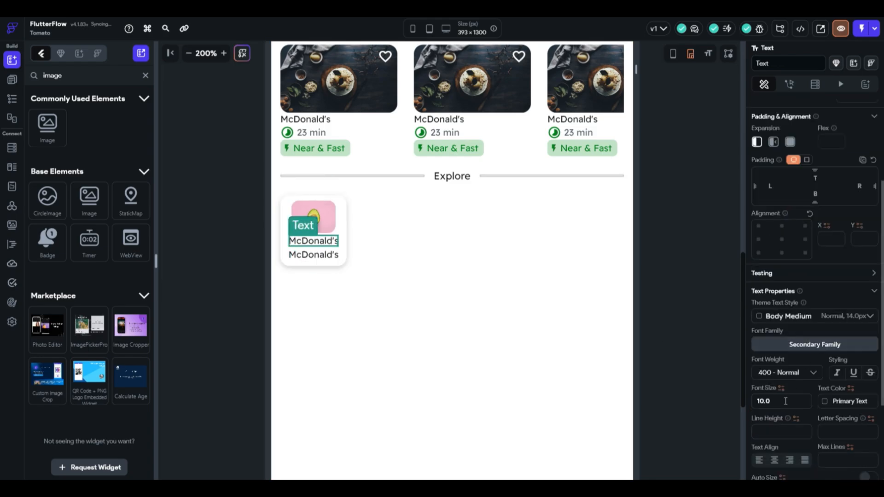
left_click(787, 401)
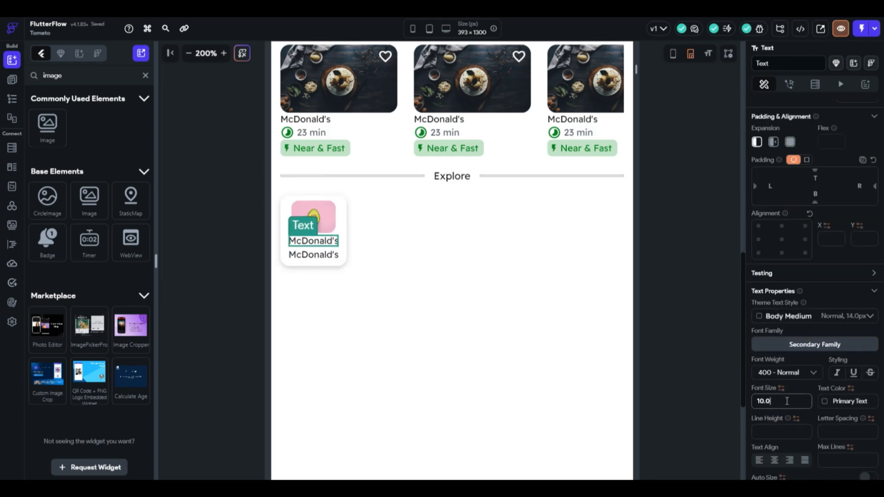
key("Up")
key("Up")
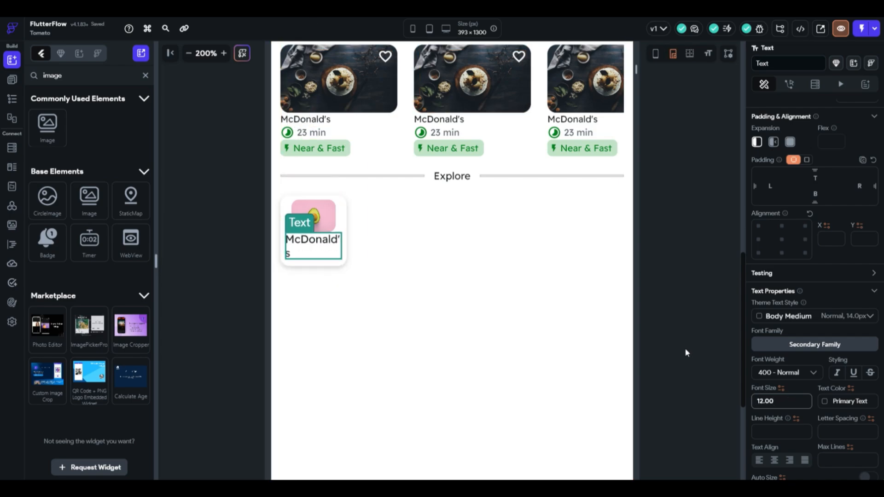
left_click(810, 374)
left_click(794, 361)
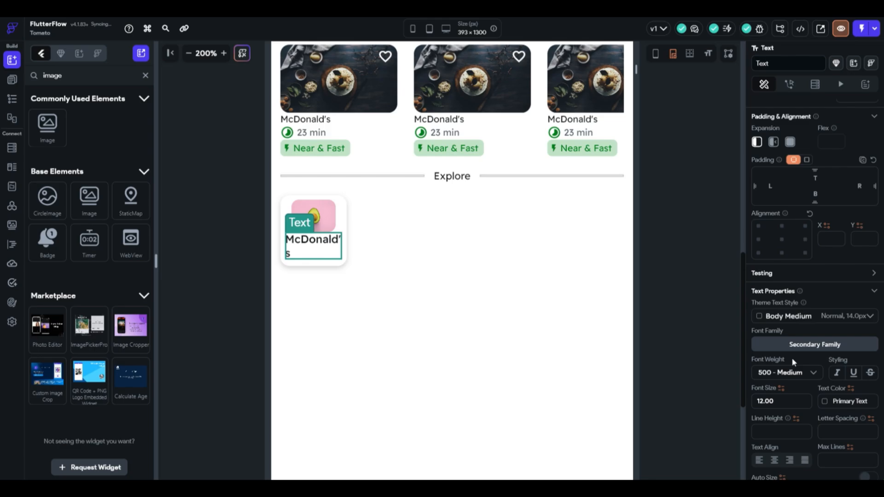
left_click(790, 374)
left_click(786, 379)
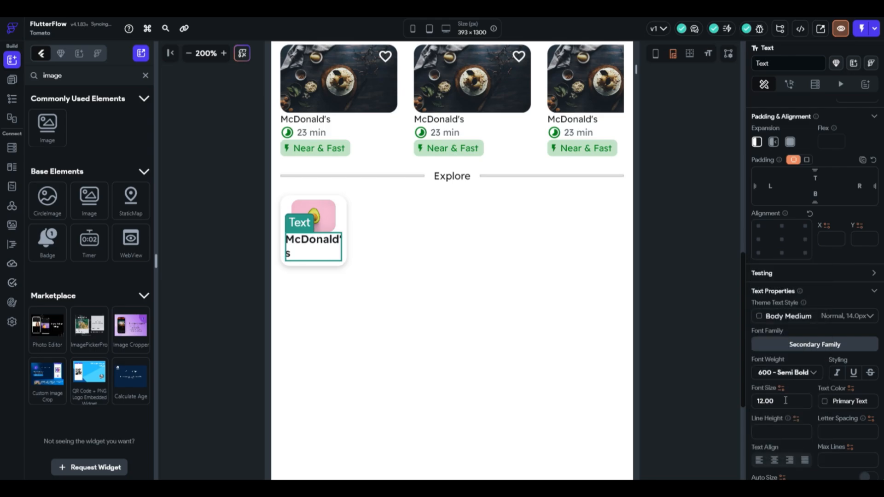
Set the Explore card's bold title to font size 11 and change its text to "Everyday".
left_click(786, 400)
key("Down")
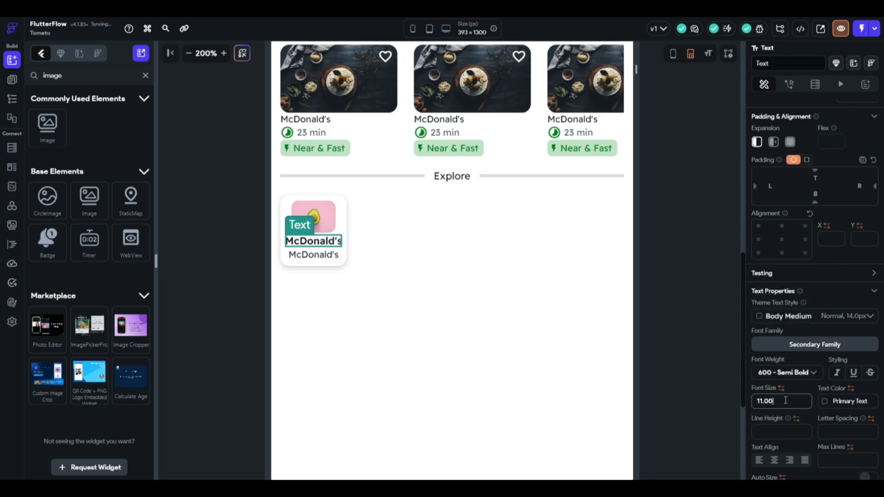
scroll(815, 325, "up", 3)
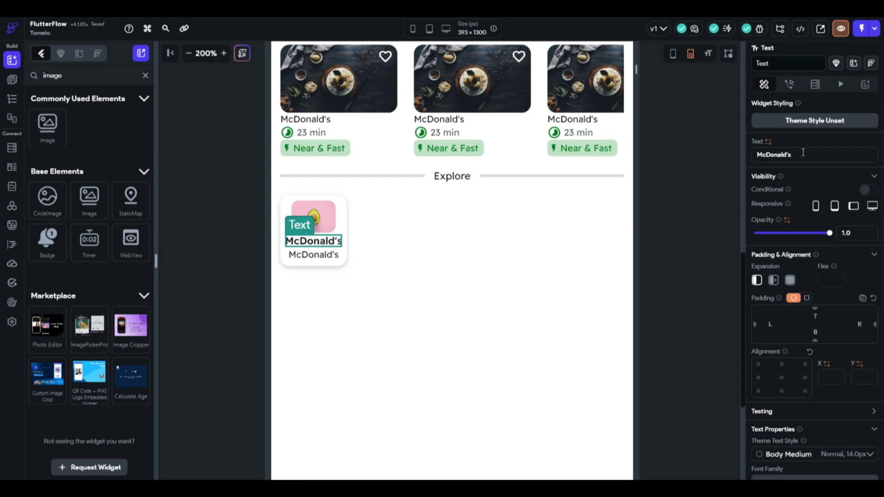
type("Every")
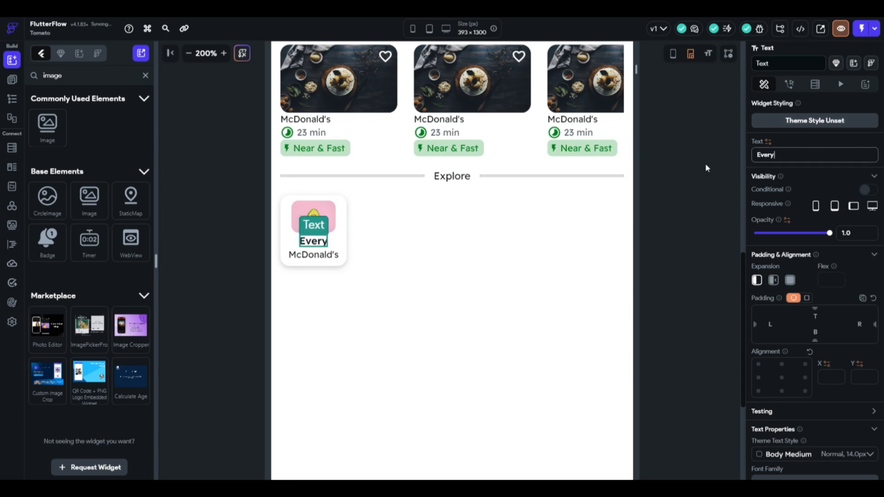
type("day")
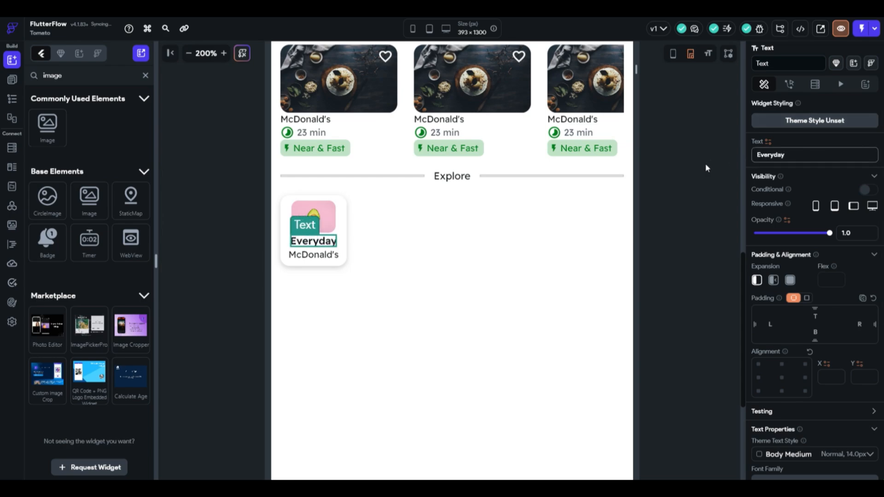
Change the card's second text line to "Homely meals" and set its font size to 8.
left_click(313, 254)
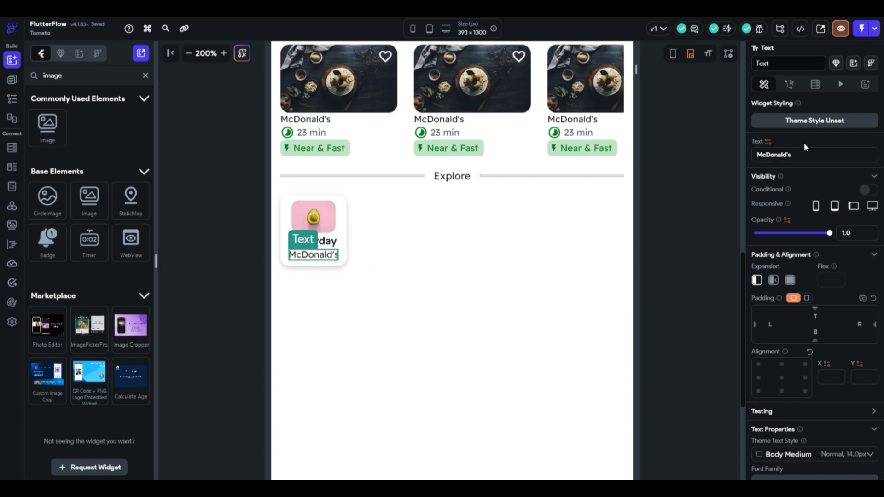
left_click(758, 158)
type("Homely")
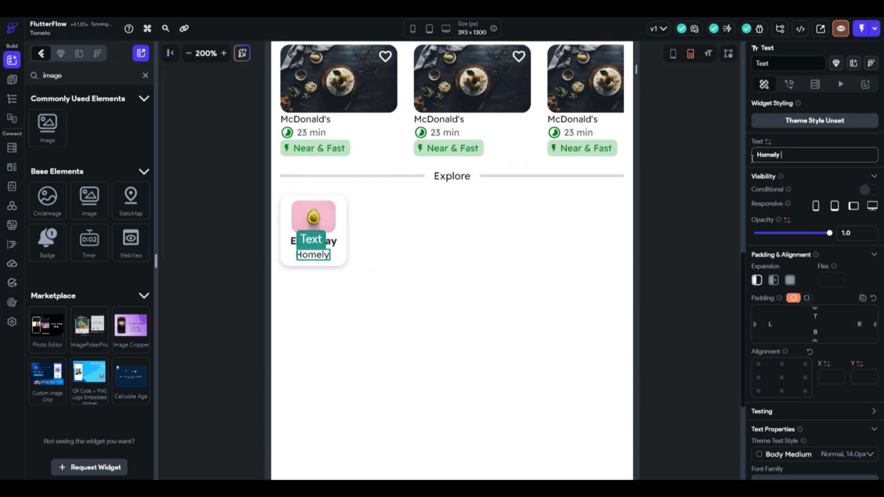
type(" meals")
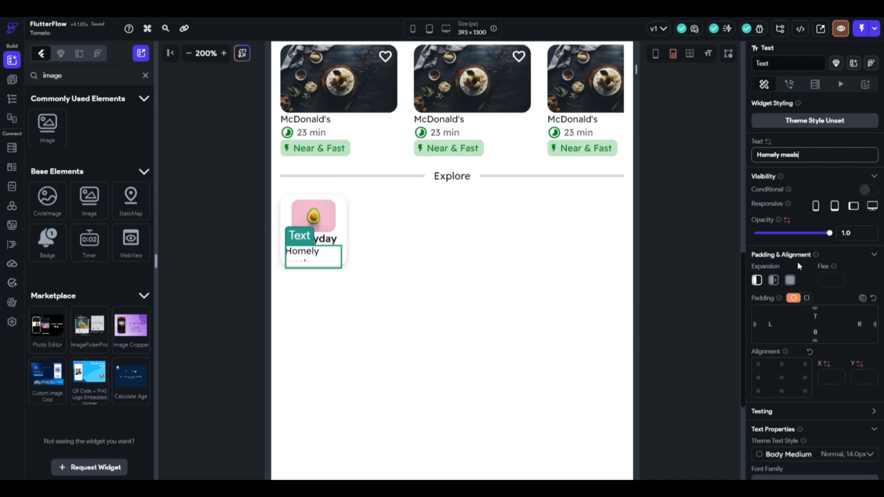
scroll(869, 323, "down", 2)
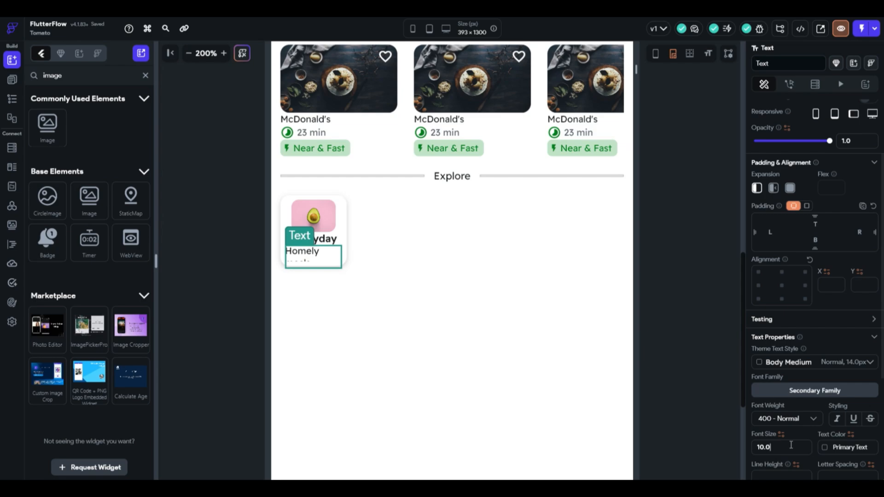
left_click(792, 447)
key("Down")
key("Down")
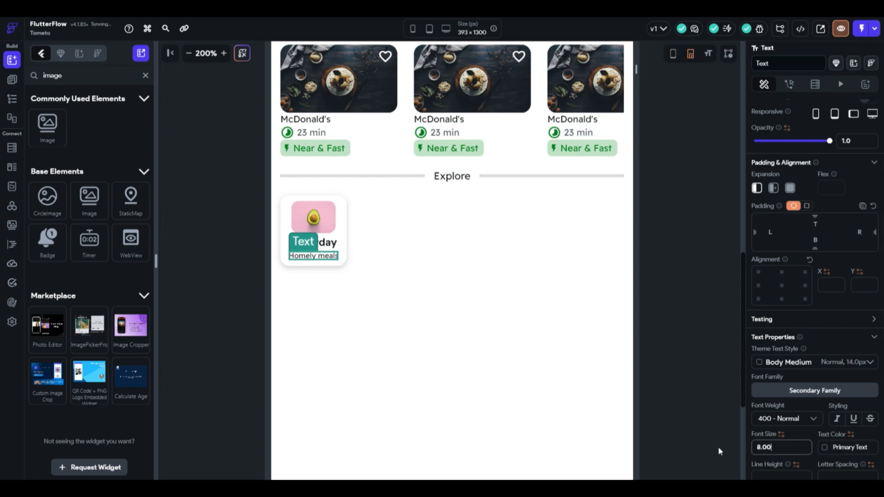
Reduce the "Everyday" title's font size to 10.
left_click(313, 243)
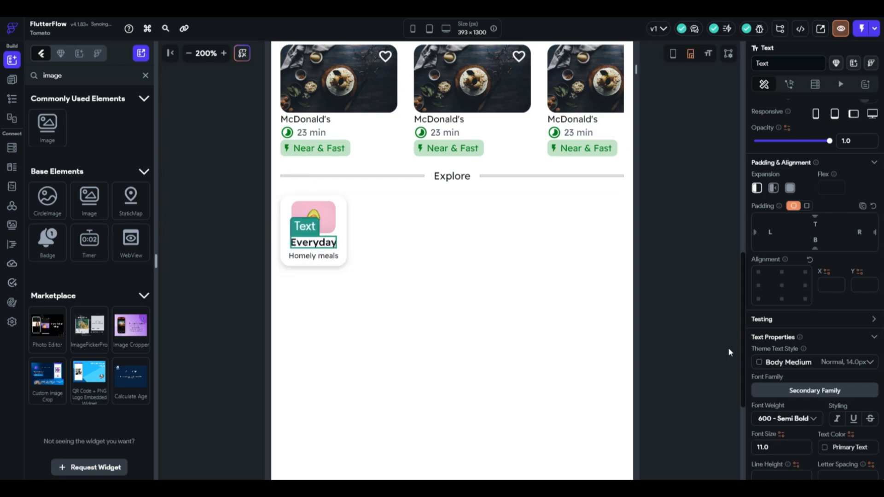
left_click(796, 445)
key("Down")
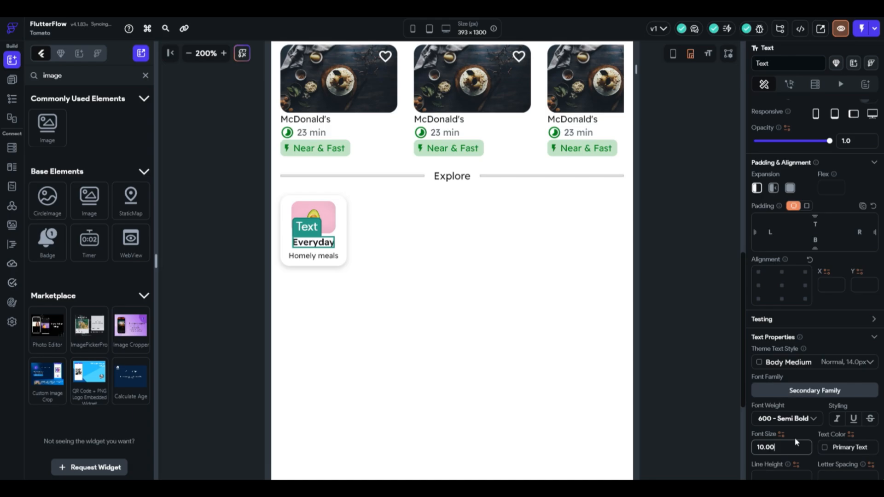
left_click(343, 230)
left_click(679, 233)
Duplicate the "Everyday" card container three times to make four cards in the Explore row.
left_click(345, 249)
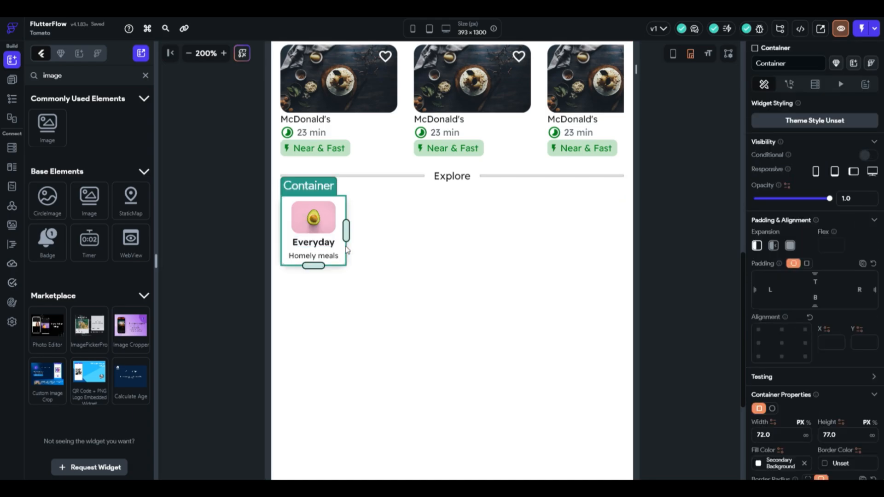
key("ctrl+d")
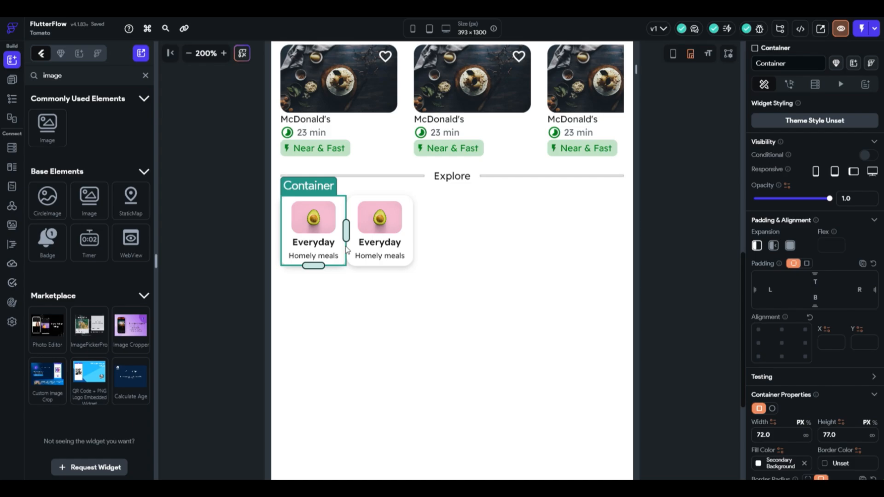
key("ctrl+d")
key("ctrl+d")
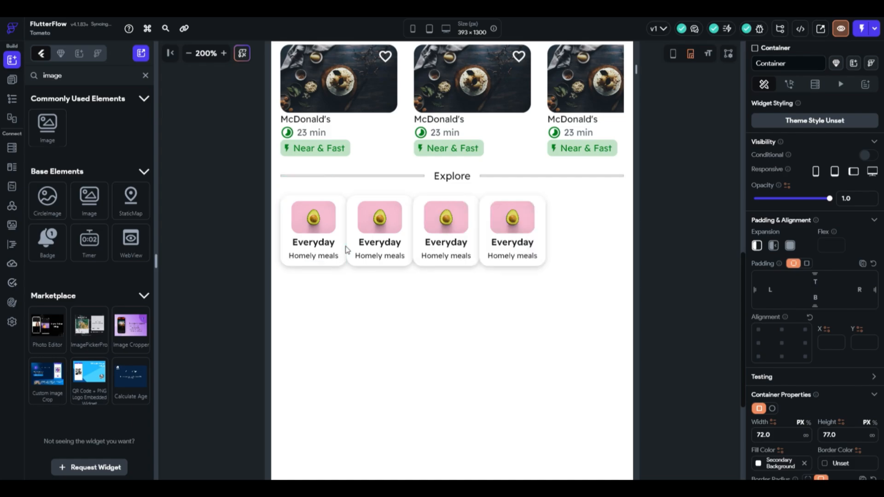
Set the card row's main axis alignment to Space Between and duplicate the last card to make five.
left_click(594, 249)
scroll(857, 391, "down", 3)
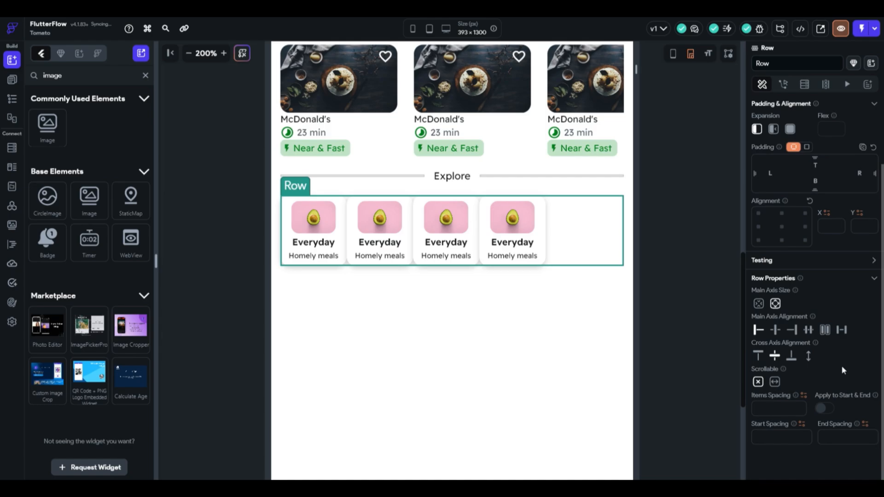
left_click(842, 329)
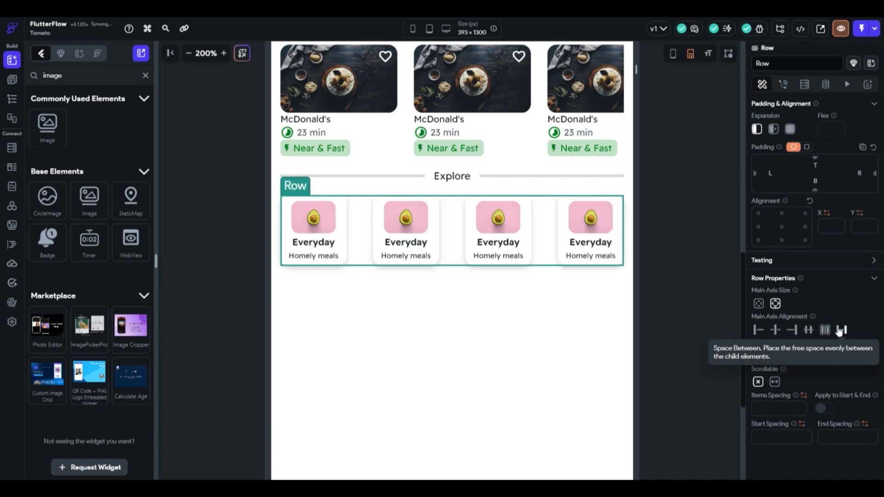
left_click(559, 261)
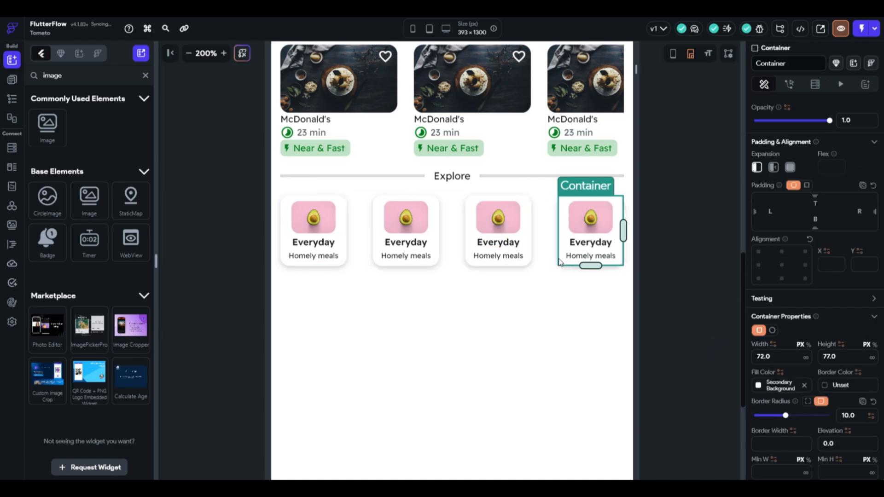
key("ctrl+d")
Give the Explore card row an items spacing of 10 and make it scrollable.
left_click(488, 263)
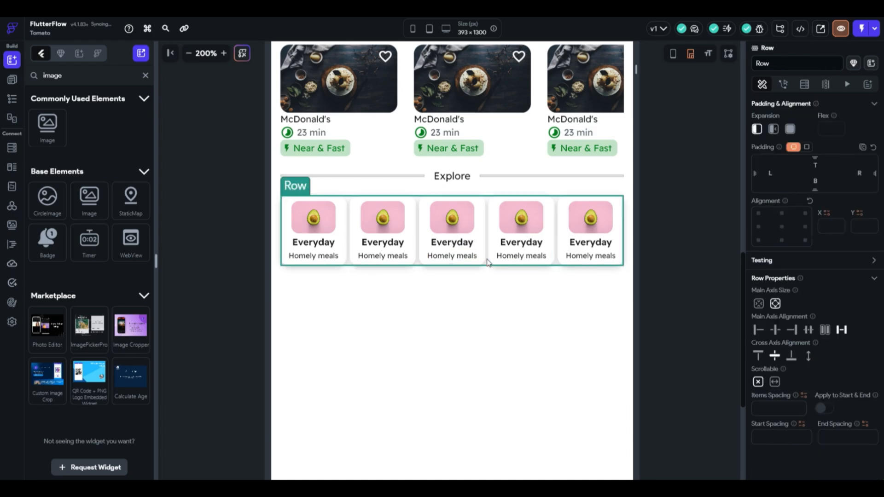
type("10")
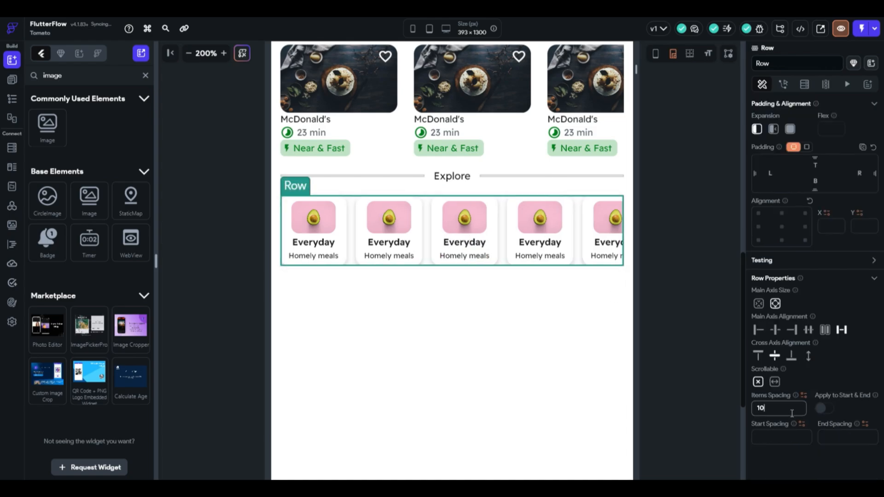
left_click(776, 382)
scroll(611, 249, "down", 3)
scroll(574, 145, "up", 2)
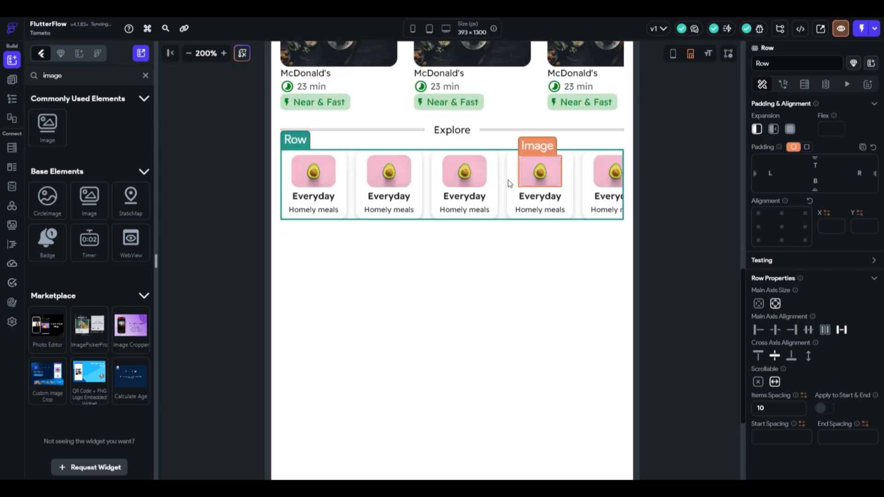
left_click(708, 192)
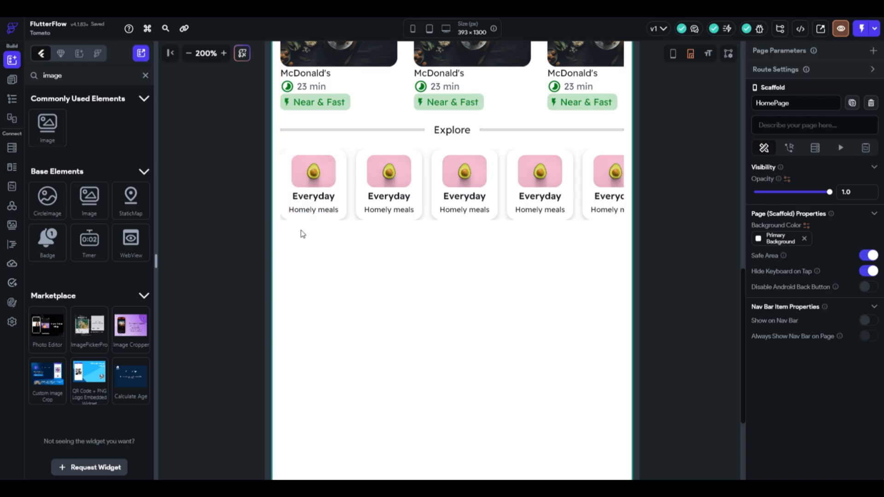
Set a bottom padding of 10 on all five Explore card containers together.
left_click(286, 219)
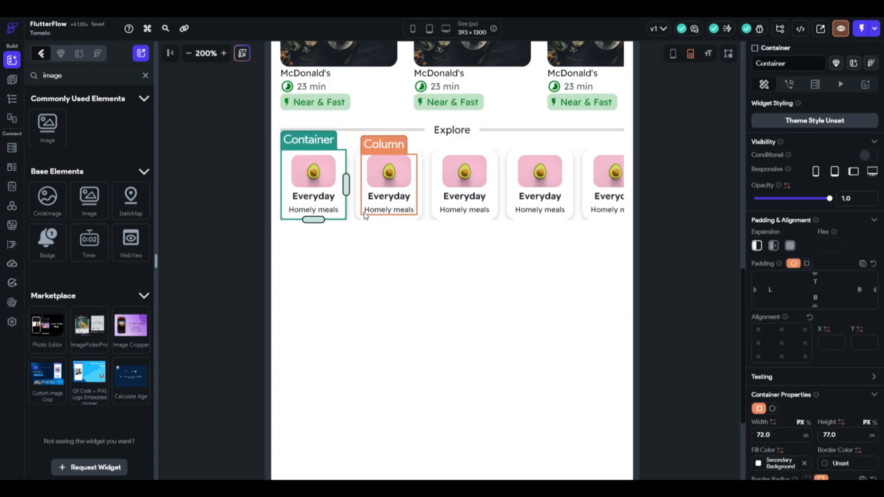
left_click(391, 216, "shift")
left_click(434, 220, "shift")
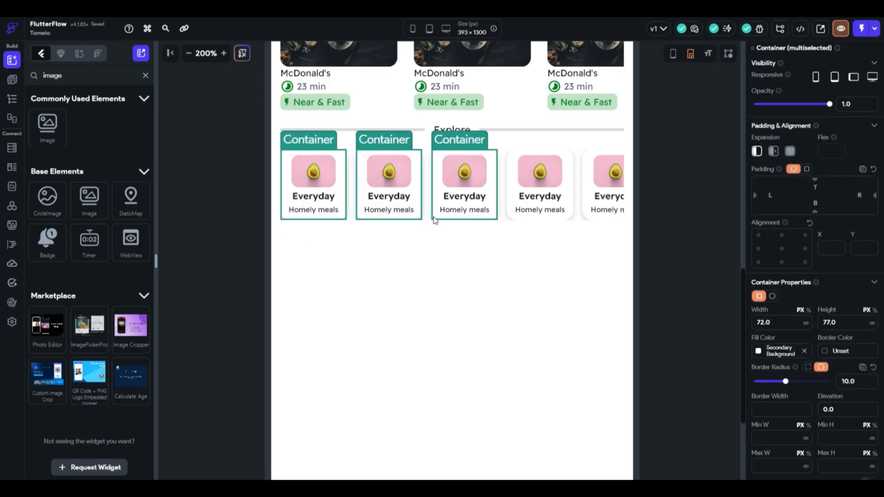
left_click(510, 217, "shift")
left_click(584, 217, "shift")
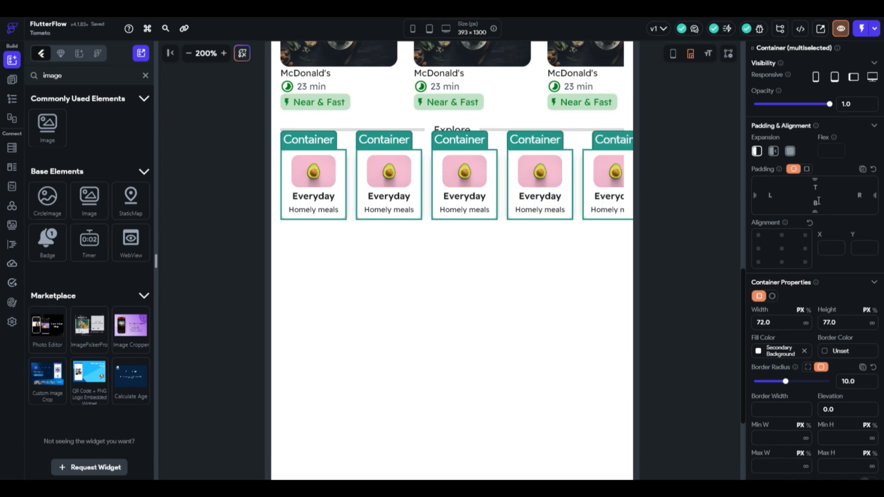
left_click(815, 203)
type("10")
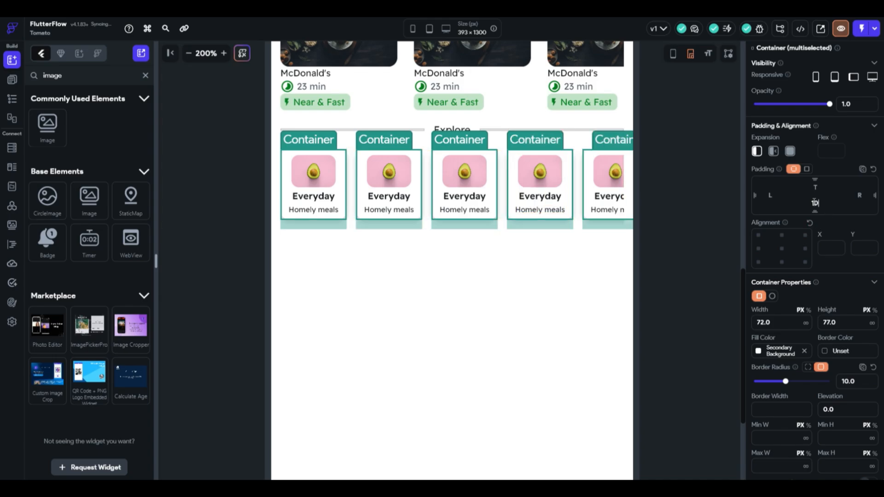
left_click(675, 234)
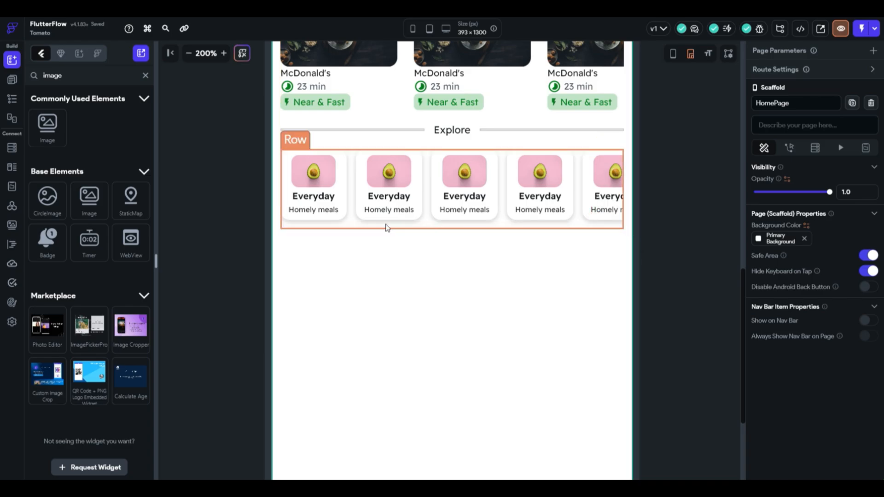
Try a left padding of 10 on the first Explore card and remove it again.
left_click(283, 218)
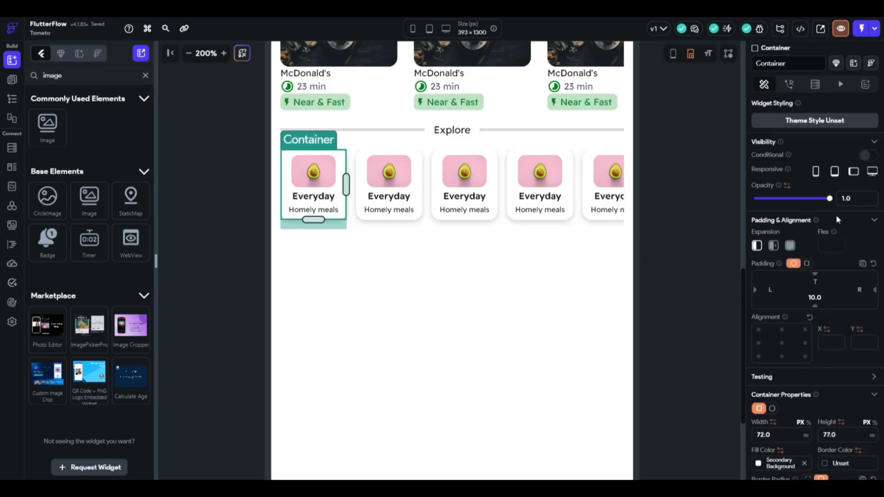
left_click(778, 289)
type("10")
left_click(694, 262)
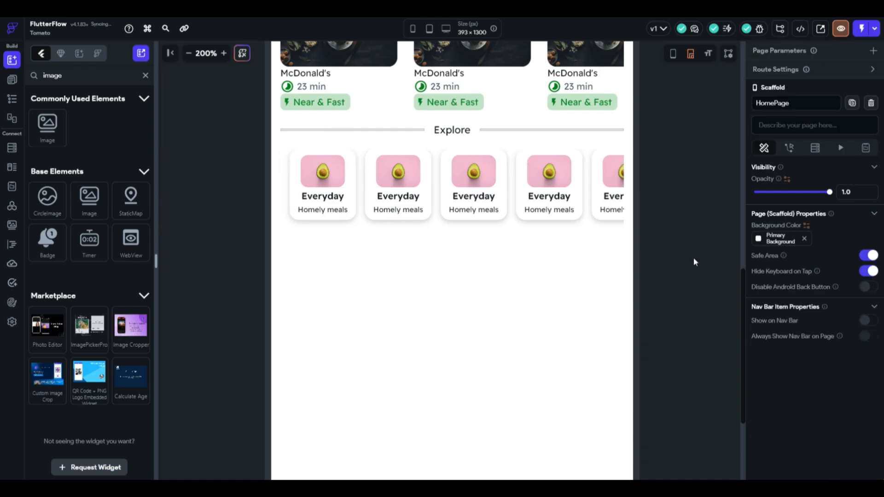
scroll(694, 258, "up", 5)
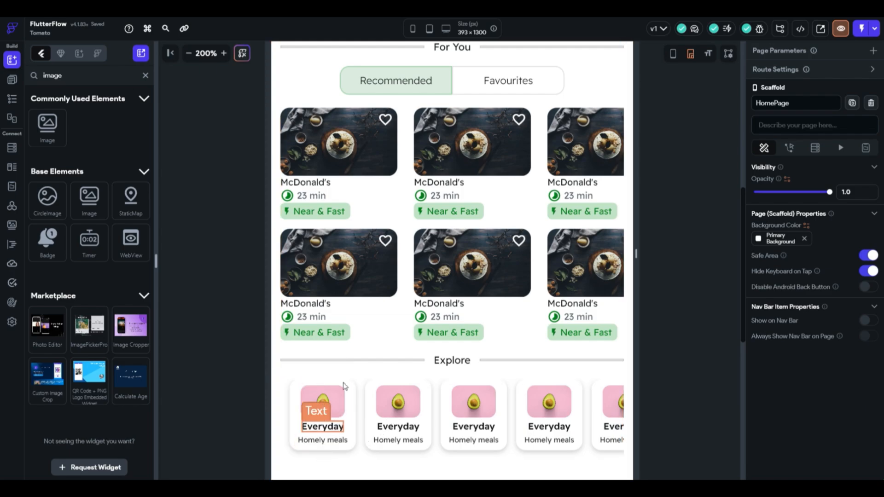
left_click(354, 393)
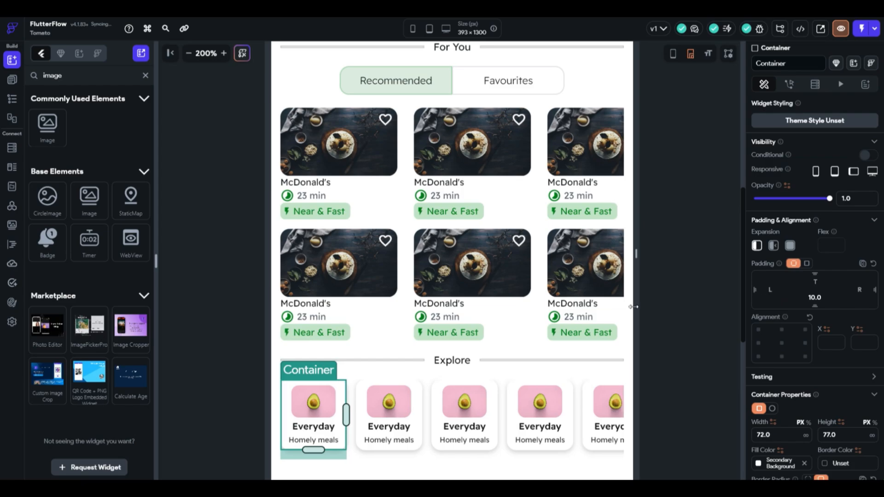
left_click(651, 301)
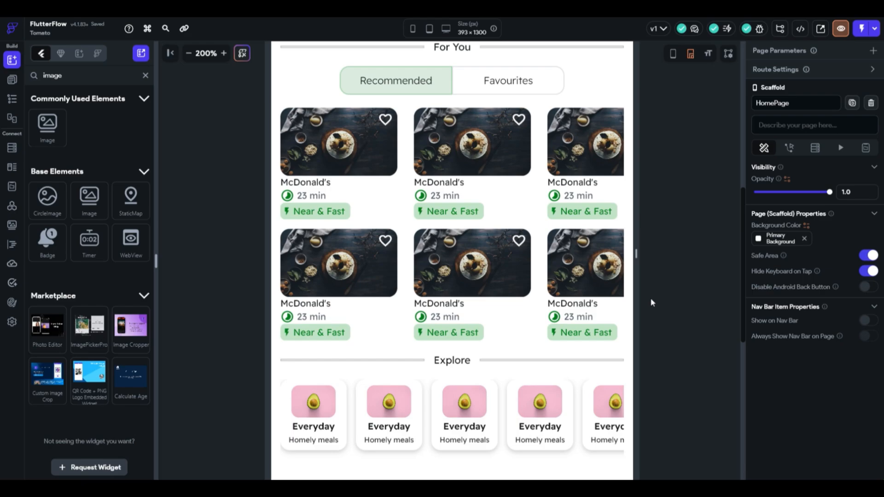
Set the Explore card row's start spacing to 1.
scroll(296, 270, "down", 4)
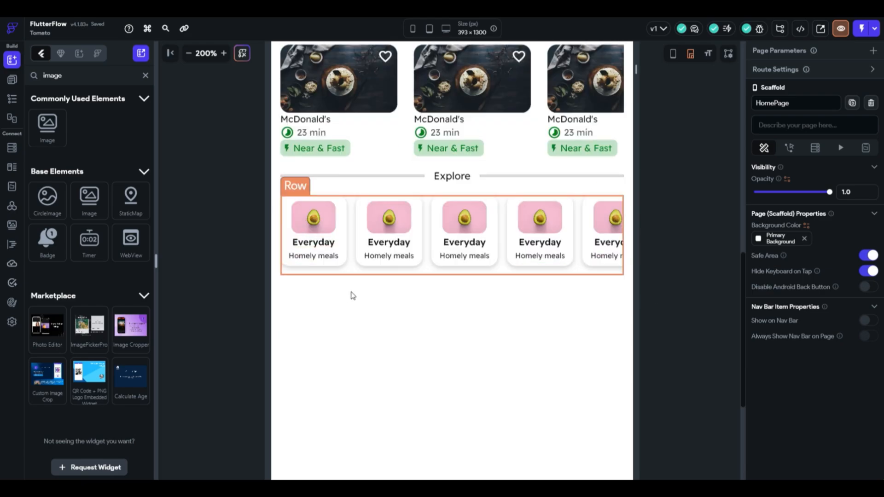
left_click(362, 272)
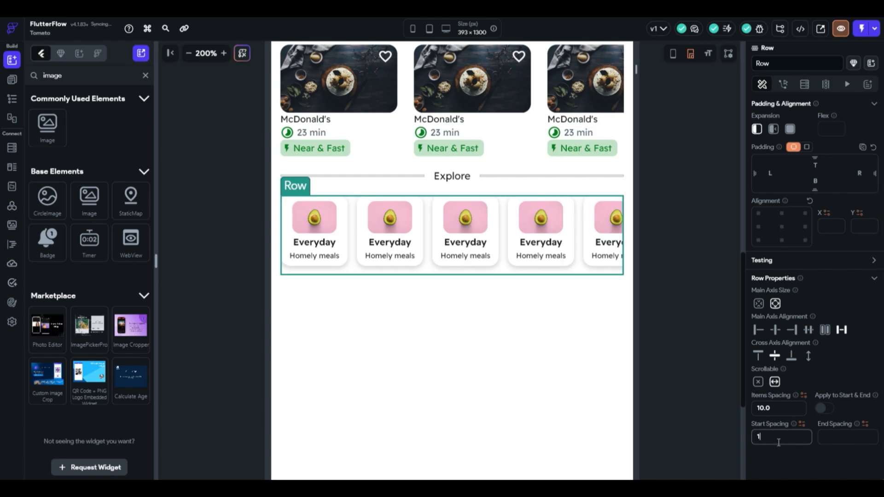
left_click(708, 357)
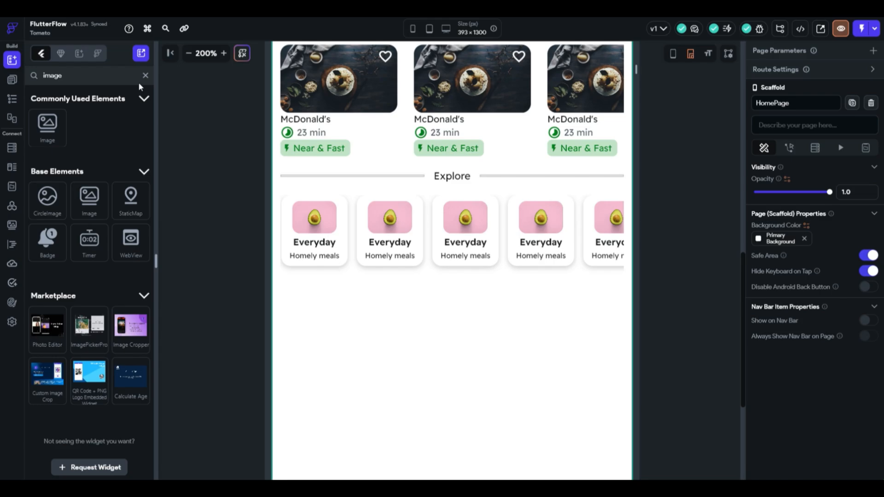
Duplicate the Explore heading row above the category cards.
scroll(434, 208, "up", 3)
scroll(434, 208, "down", 4)
left_click(483, 128)
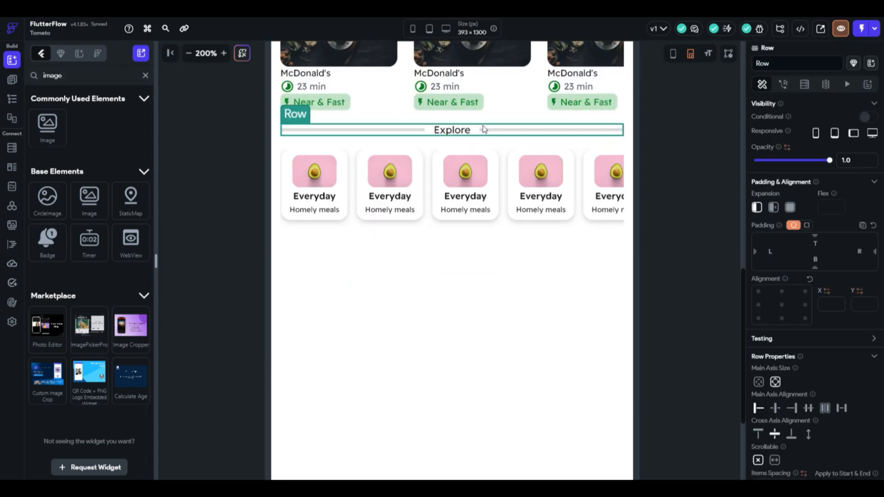
key("ctrl+d")
left_click_drag(465, 160, 470, 289)
left_click(474, 307)
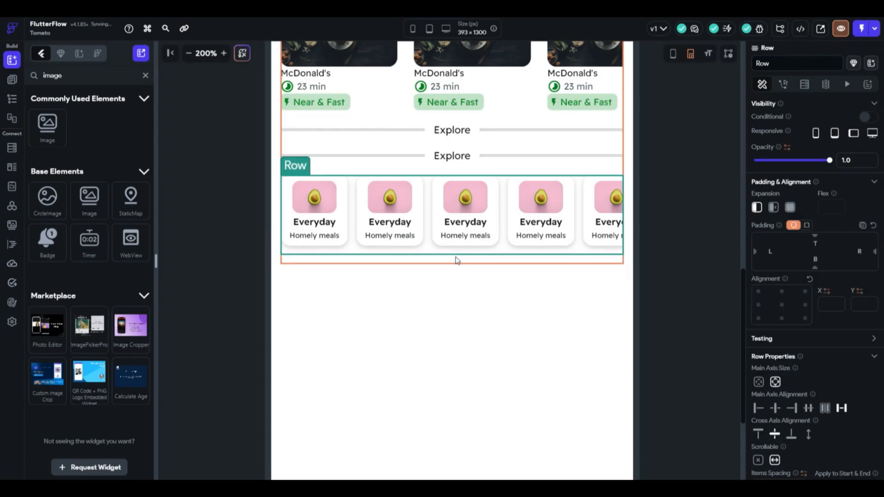
left_click(759, 411)
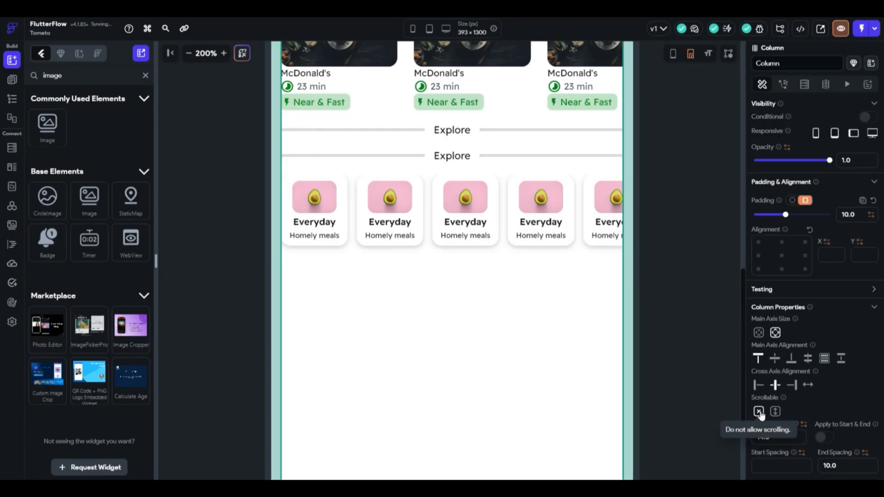
Move the duplicated Explore heading row below the category cards and delete the surplus copy.
left_click(480, 160)
left_click_drag(480, 160, 468, 297)
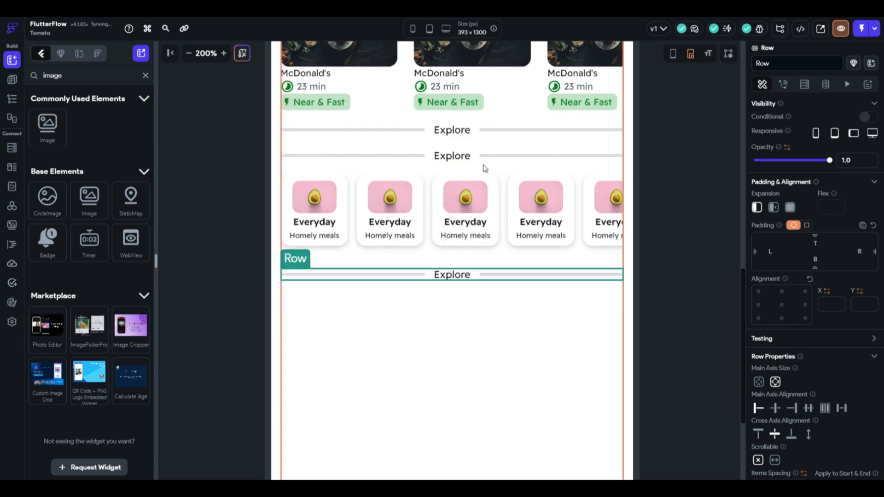
left_click_drag(474, 162, 468, 277)
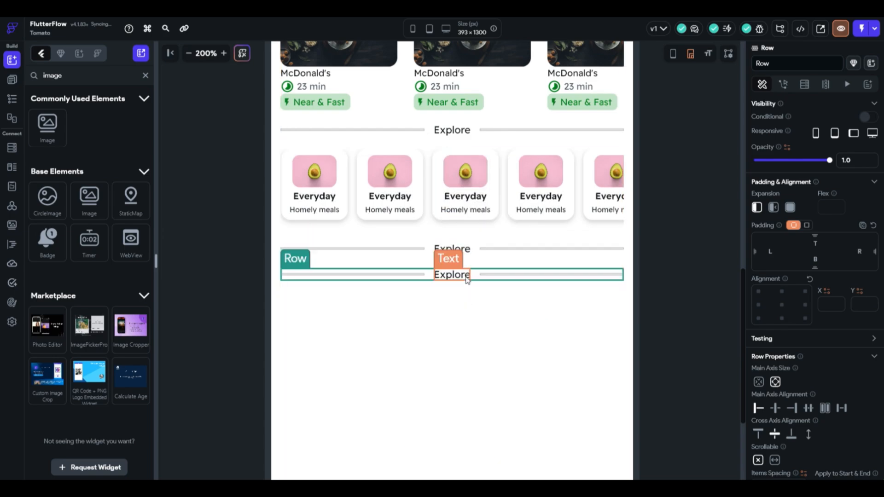
left_click(474, 275)
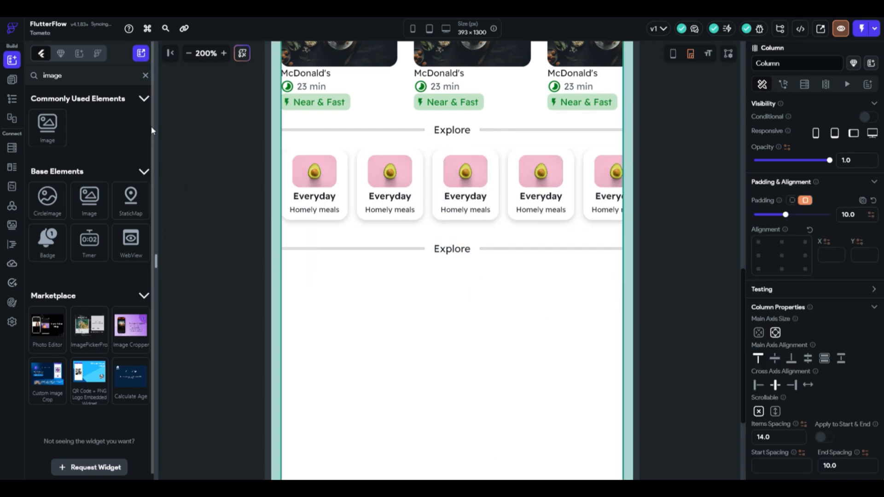
Copy the container that holds the restaurant card grid in the For You section.
scroll(374, 162, "up", 5)
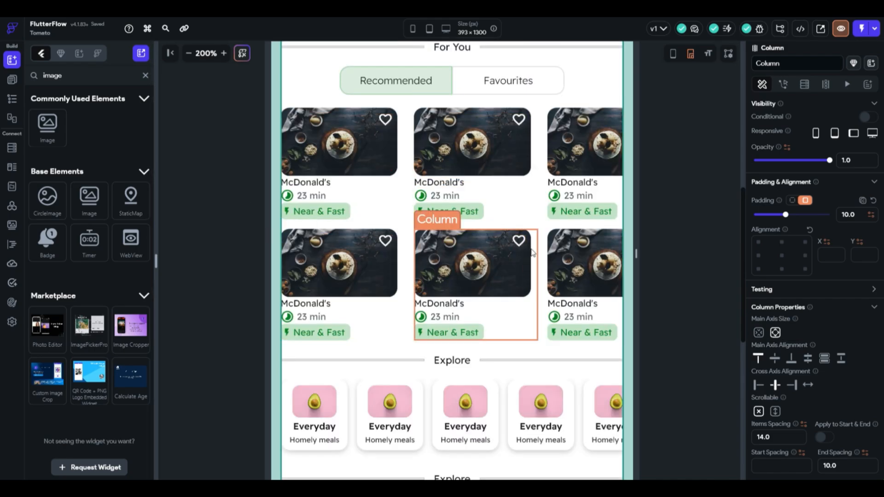
scroll(410, 286, "down", 6)
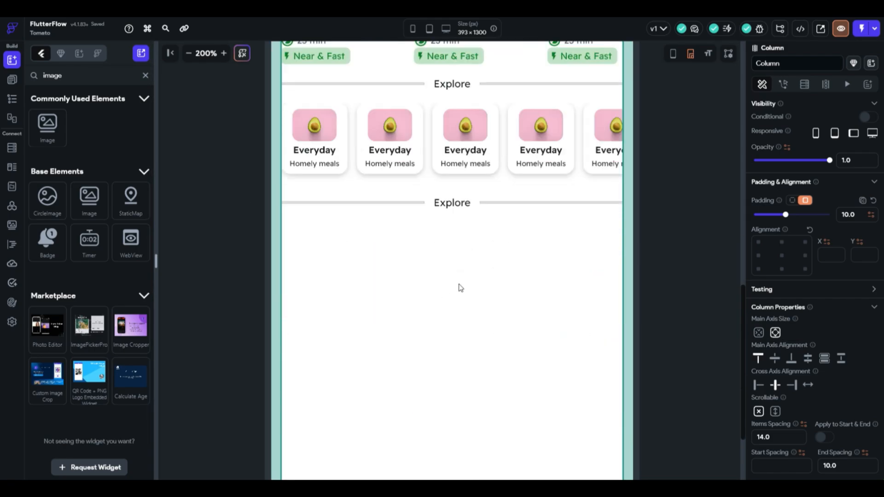
scroll(411, 233, "up", 1)
scroll(412, 233, "up", 6)
right_click(406, 248)
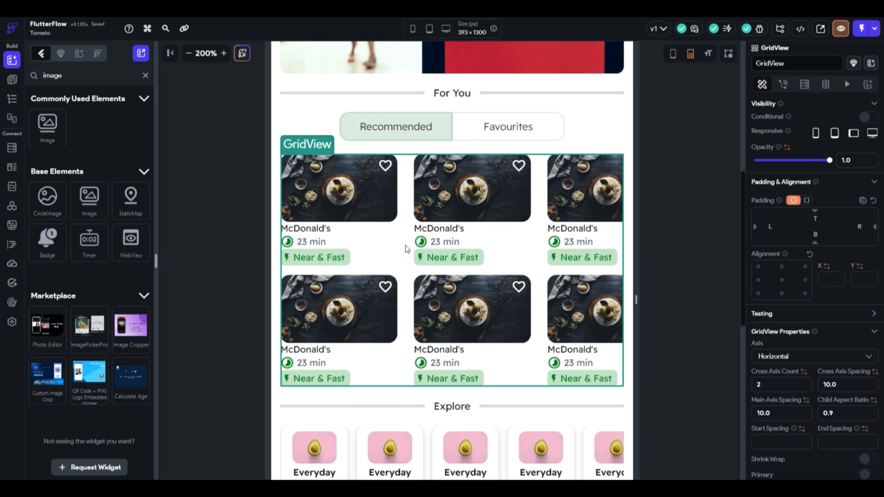
left_click(453, 423)
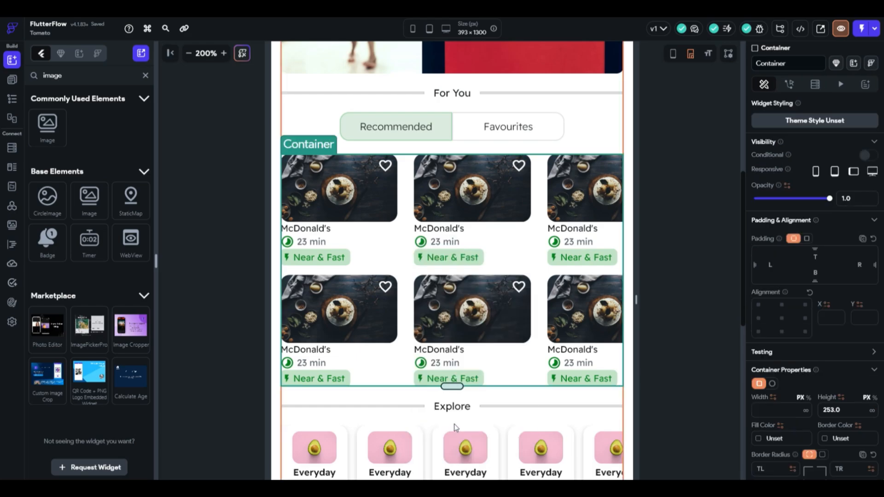
key("ctrl+c")
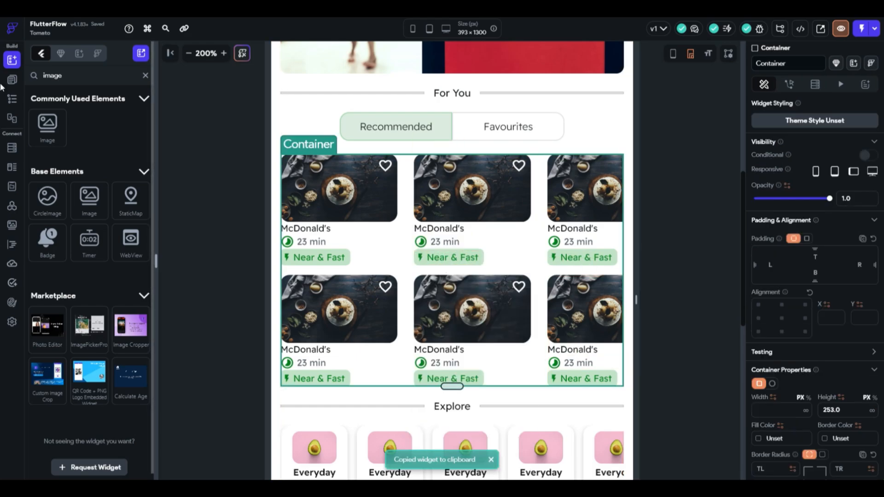
Copy the Wrap around the For You restaurant grid and paste it at the end of the page's main column.
left_click(11, 99)
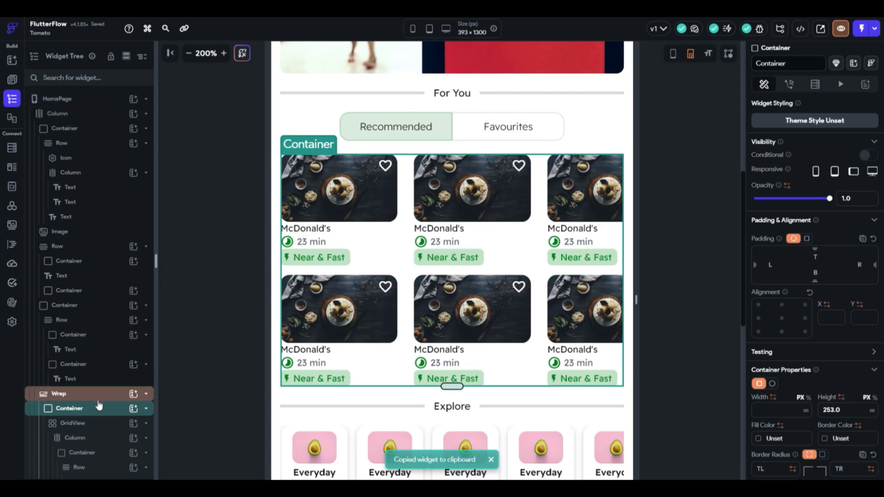
left_click(83, 394)
right_click(92, 395)
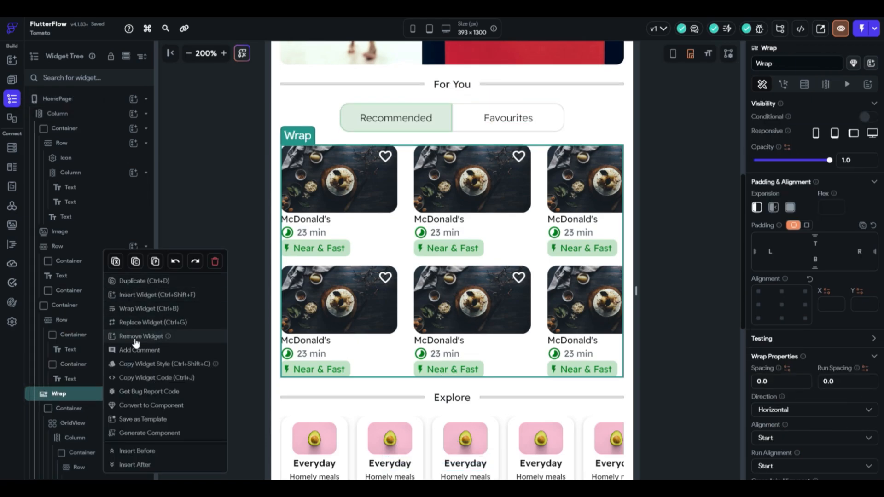
left_click(135, 261)
scroll(530, 227, "down", 7)
left_click(466, 296)
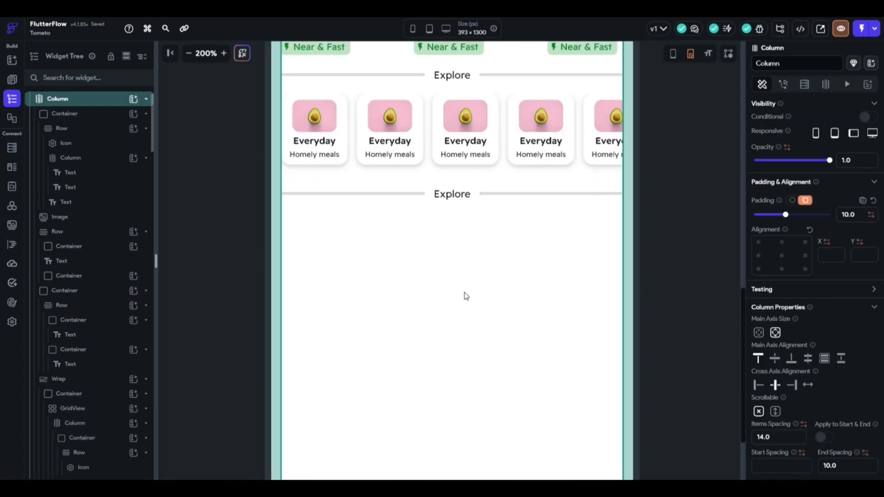
key("ctrl+v")
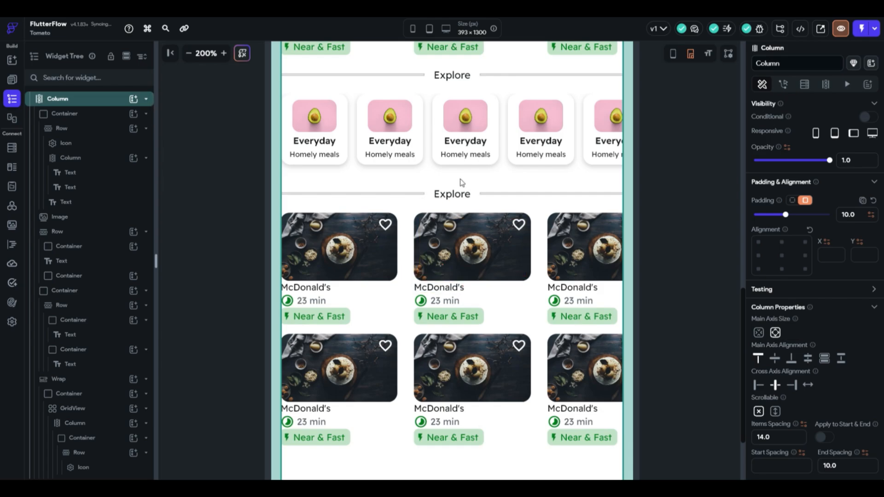
Change the text of the second Explore heading to "What's on your mind ?".
scroll(392, 219, "down", 3)
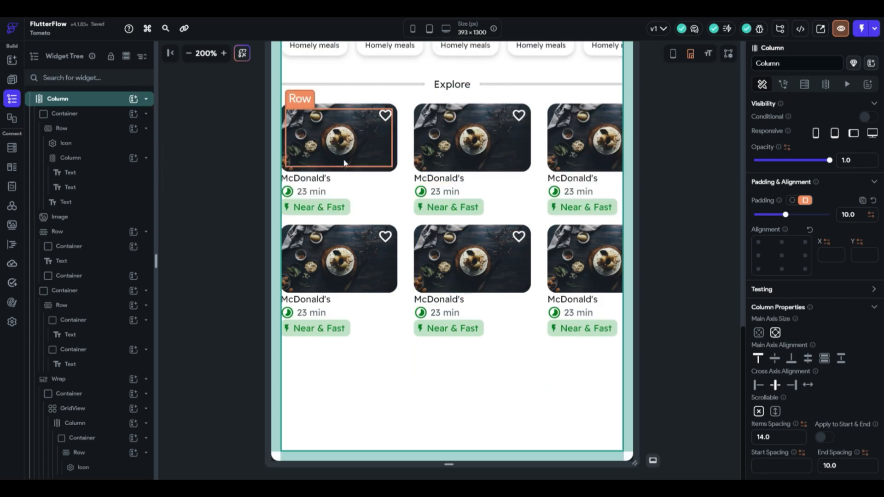
left_click(452, 84)
left_click(844, 150)
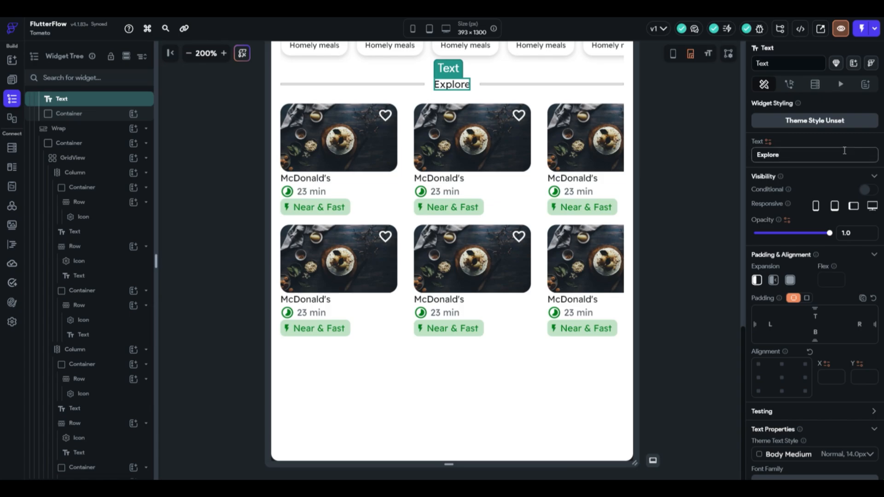
left_click_drag(844, 151, 730, 145)
type("What's")
key("BackSpace")
key("BackSpace")
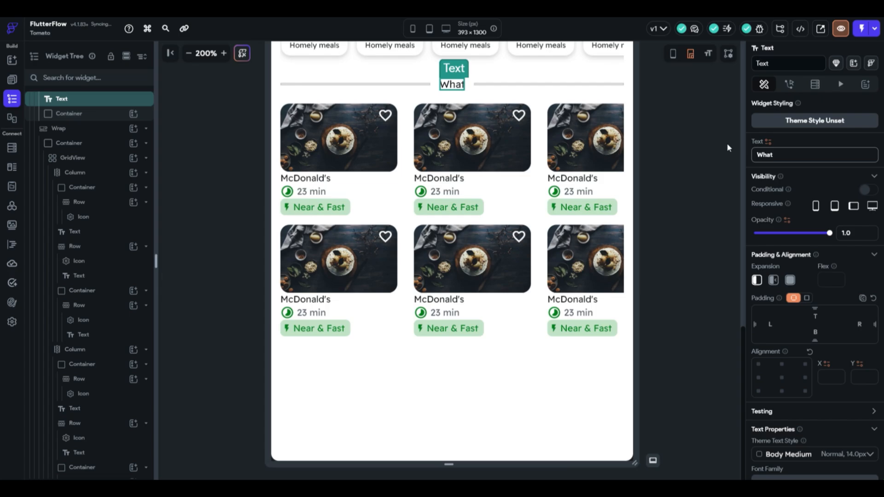
type("'s on your m")
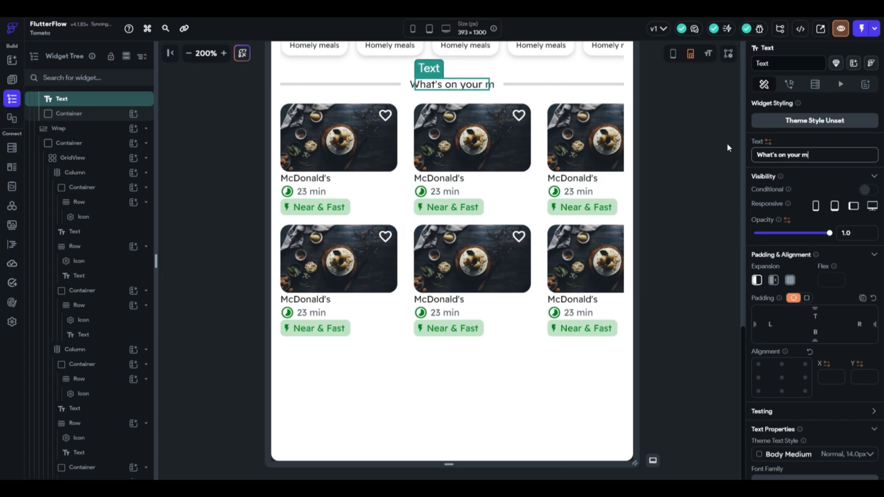
type("ind ?")
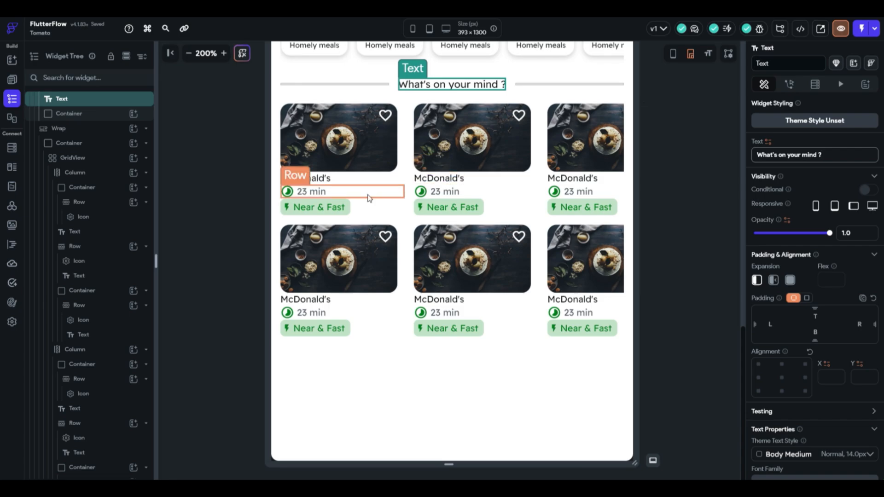
Delete the Near & Fast badge and the delivery time row from the first card of the pasted grid.
left_click(348, 204)
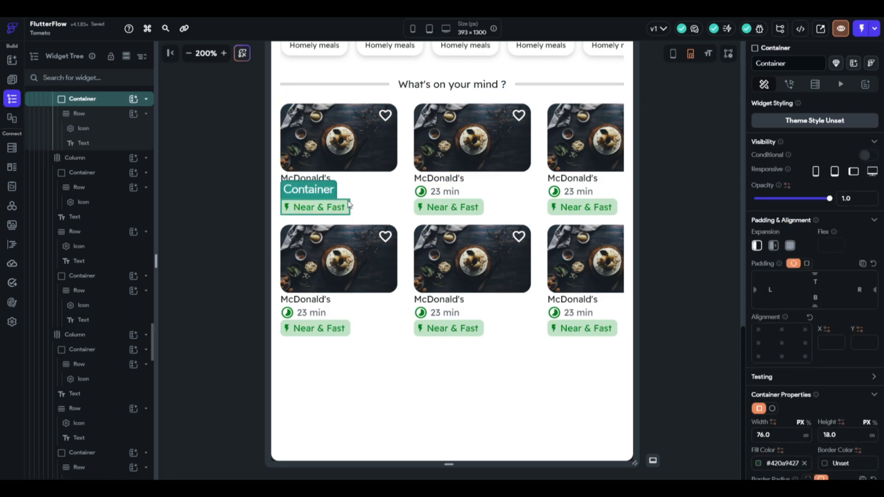
key("Delete")
left_click(348, 205)
key("Delete")
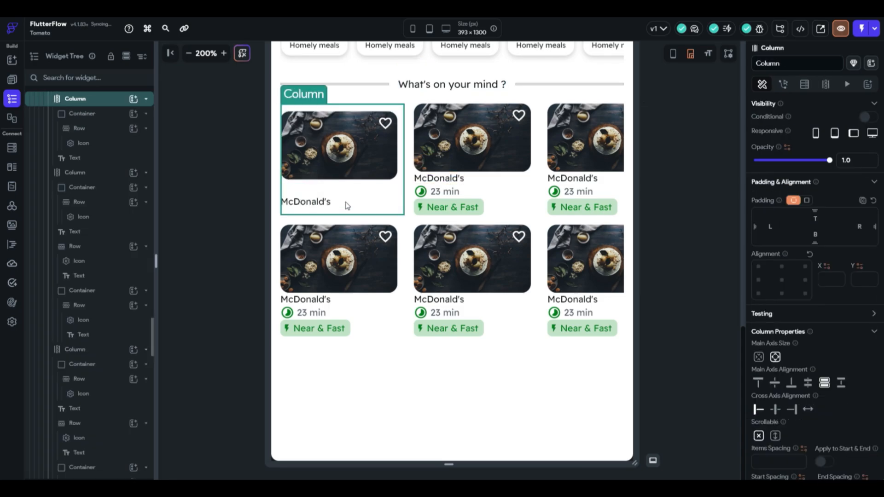
Delete the first card's image container and then the whole pasted restaurant grid.
right_click(357, 197)
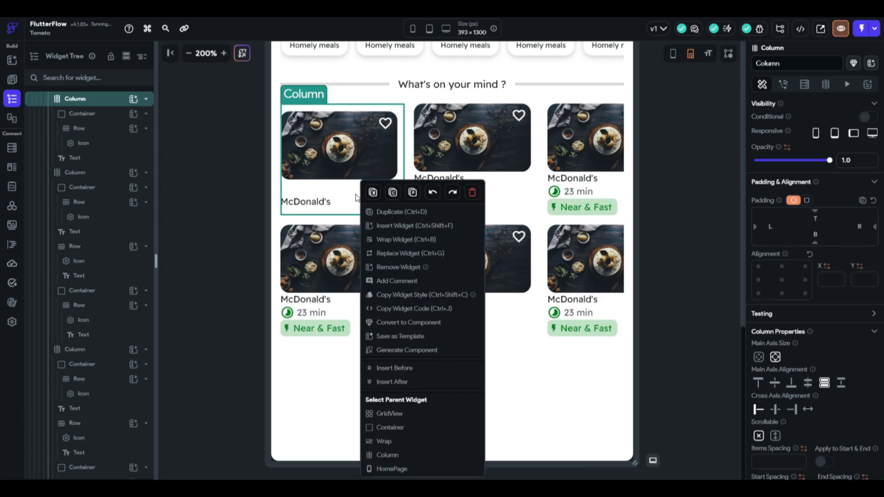
left_click(385, 167)
left_click(409, 159)
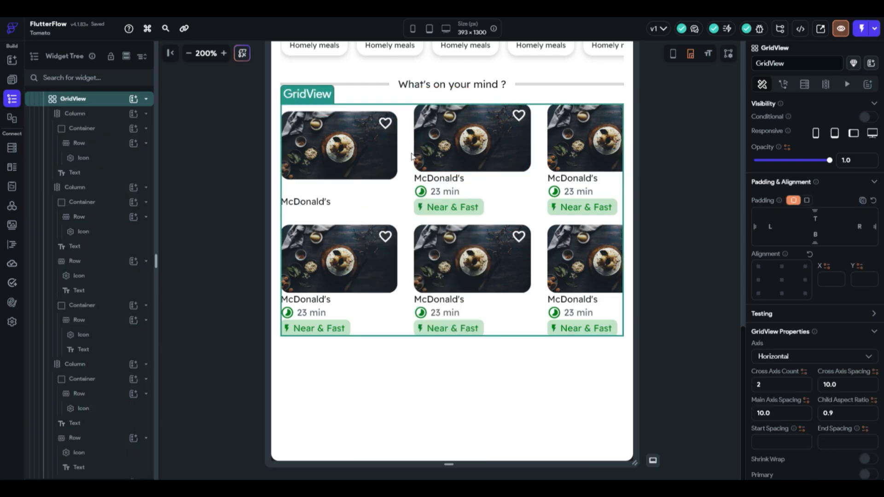
left_click(375, 127)
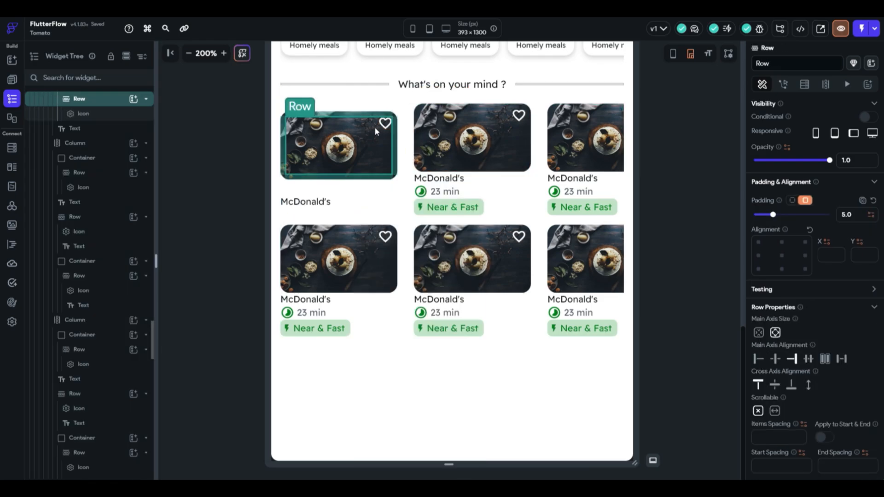
left_click(373, 129)
key("Delete")
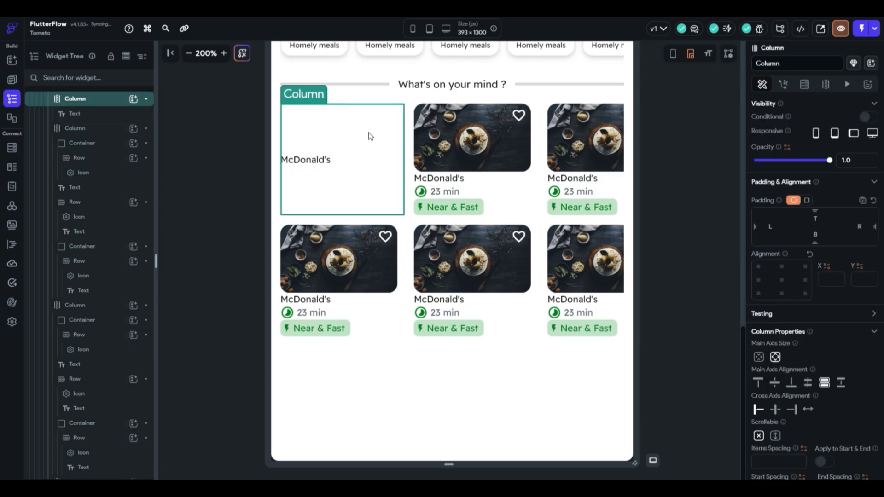
key("Delete")
key("Delete")
key("Delete")
key("Delete")
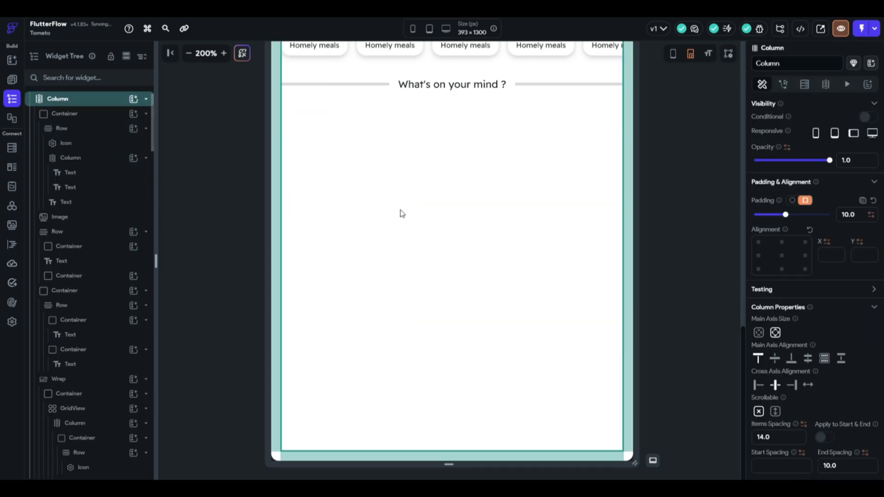
Undo the deletions in the What's on your mind section to restore the grid and its first card.
key("ctrl+z")
key("ctrl+z")
key("ctrl+z")
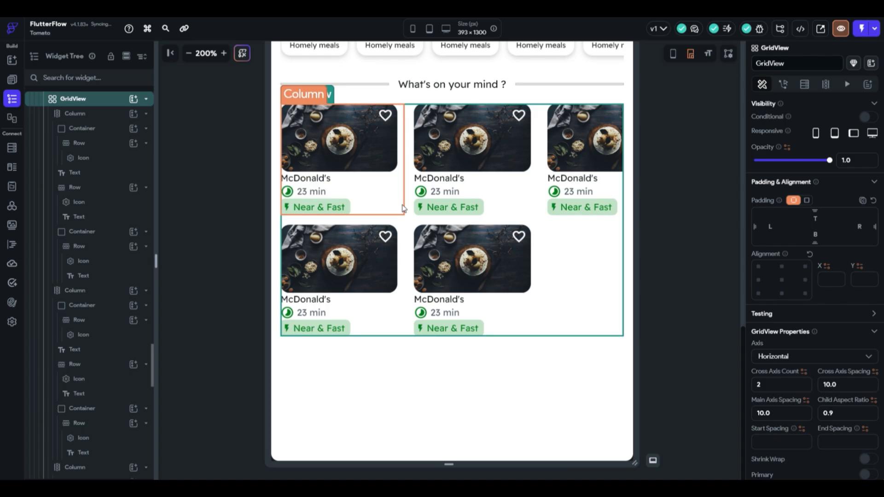
Remove restaurant cards from the What's on your mind grid until only two remain.
key("ctrl+z")
key("ctrl+z")
left_click(404, 208)
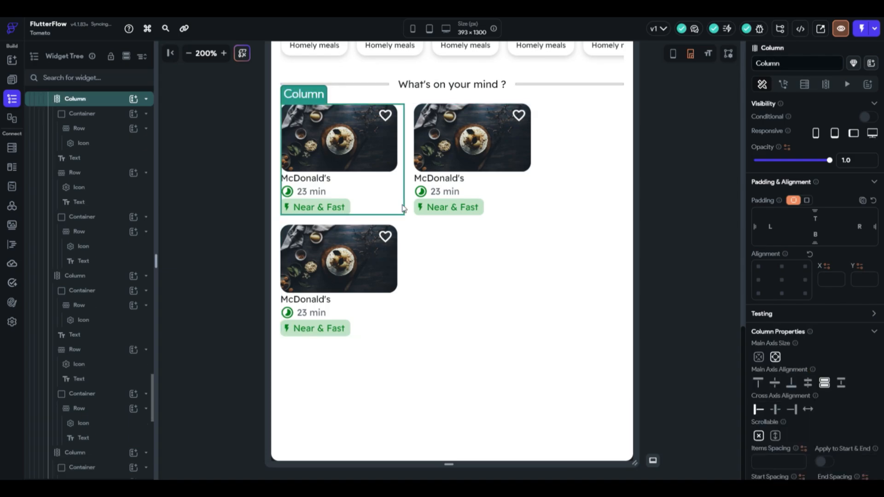
key("ctrl+z")
Set the child aspect ratio of the What's on your mind grid to 1.9.
left_click(845, 412)
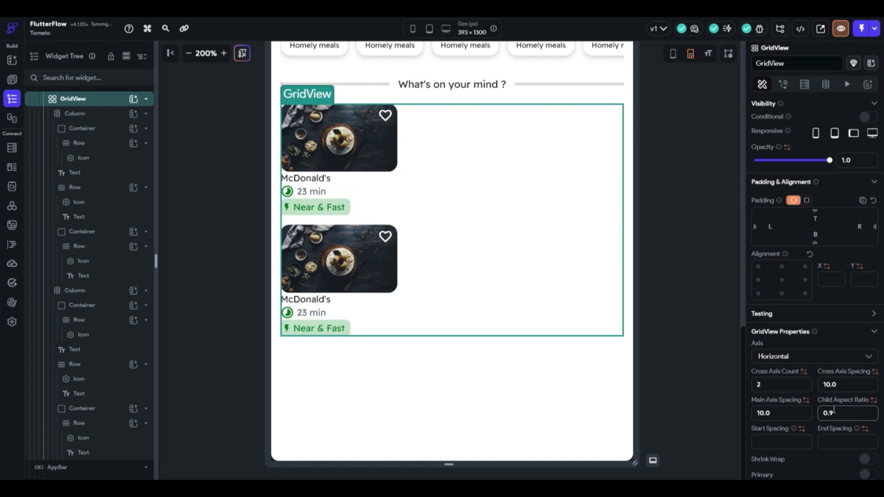
key("BackSpace")
type("1")
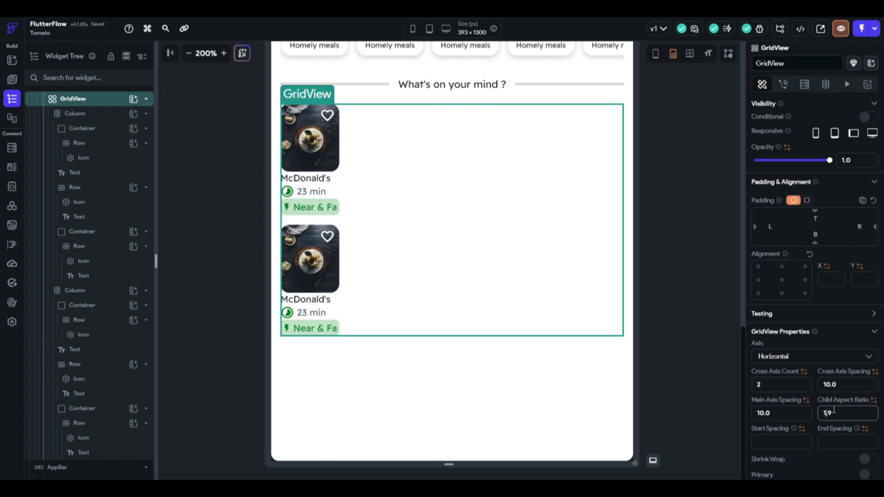
Empty the first card's column by deleting its Near & Fast badge, delivery time row, name and image container.
left_click(310, 208)
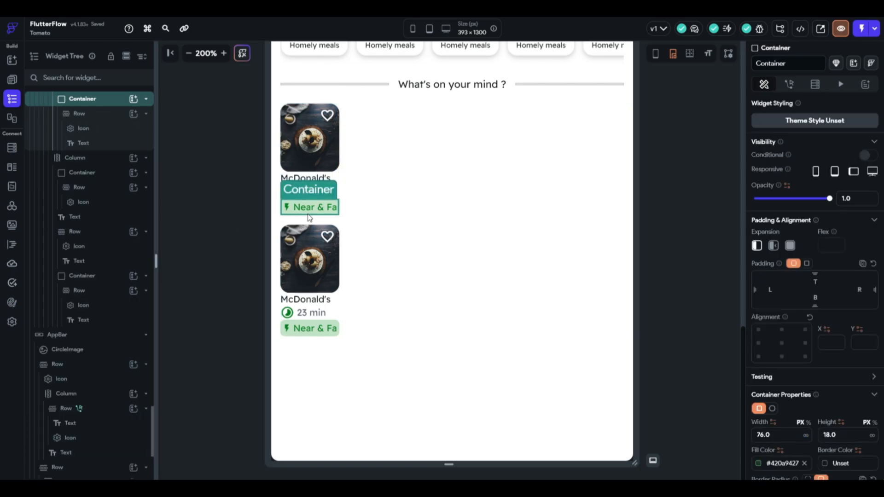
key("Delete")
left_click(313, 214)
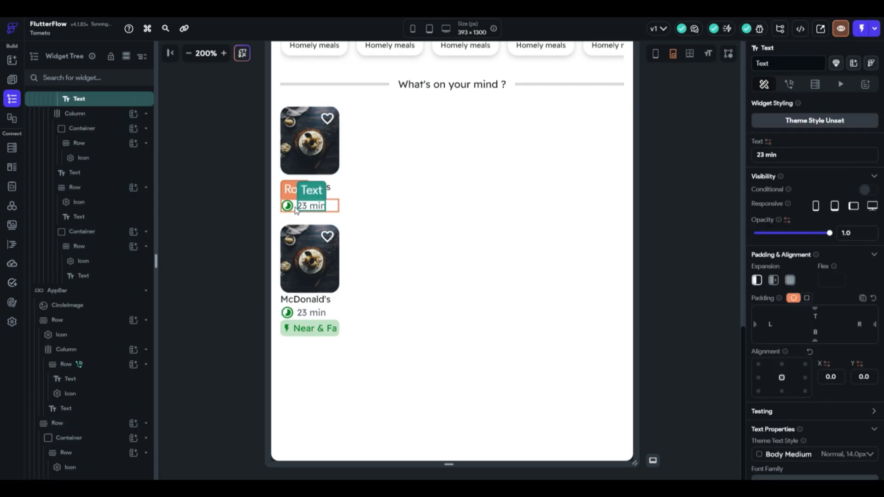
key("Delete")
left_click(308, 205)
key("Delete")
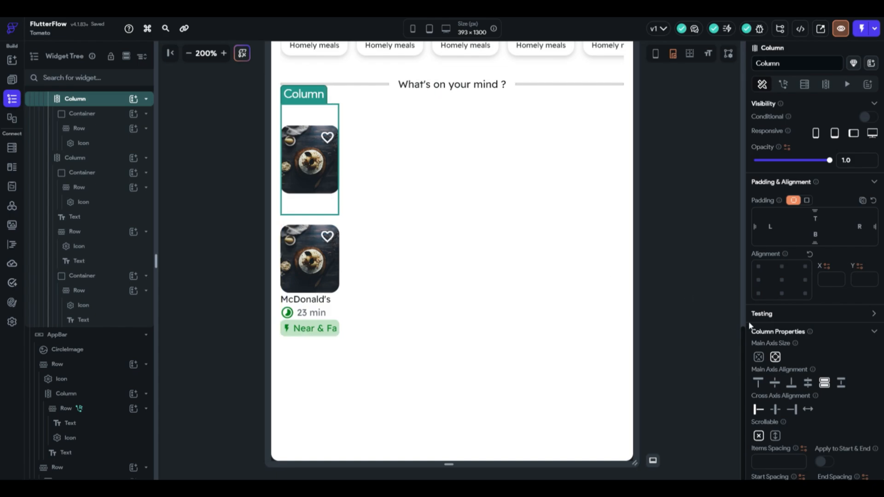
left_click(289, 194)
key("Delete")
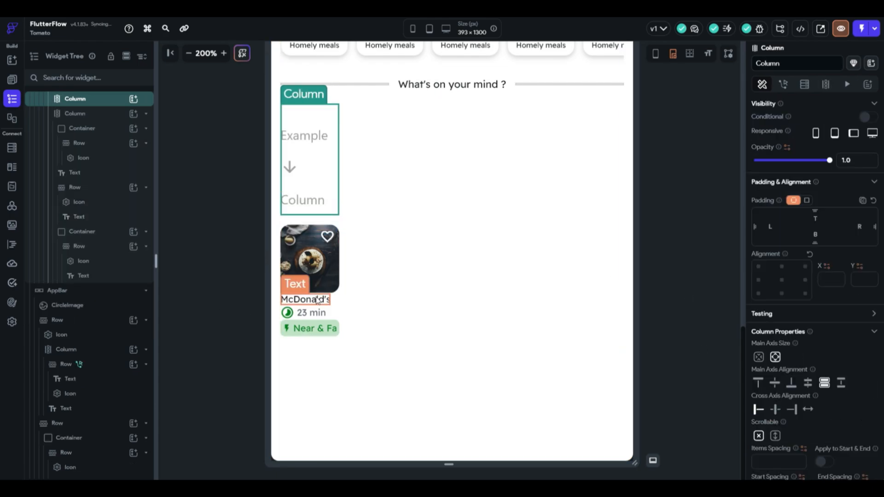
Empty the second card's column in the What's on your mind grid by deleting its image, name, delivery time row and Near & Fast badge.
left_click(327, 295)
key("Delete")
left_click(331, 277)
key("Delete")
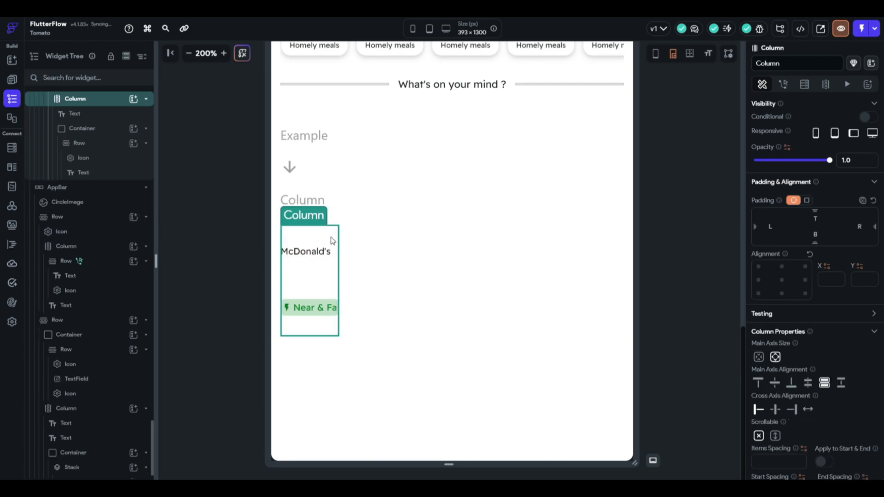
left_click(329, 252)
key("Delete")
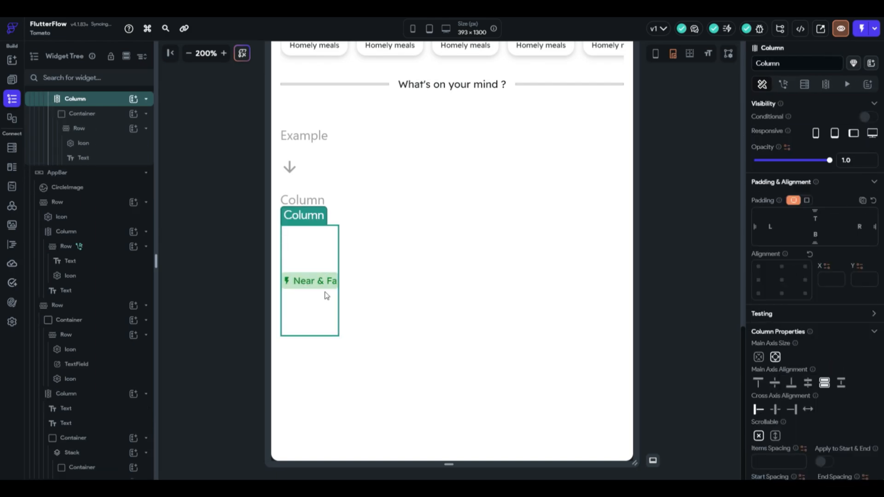
left_click(327, 294)
left_click(328, 290)
key("Delete")
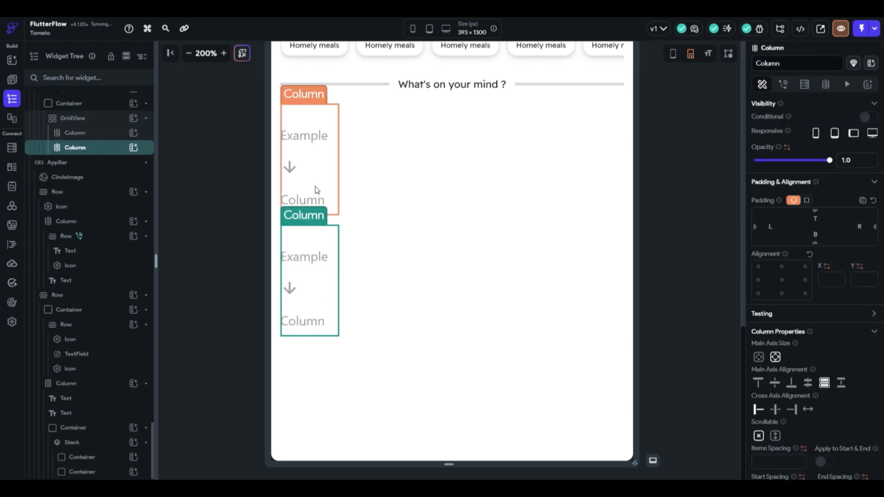
Center the cross axis alignment of both empty columns in the What's on your mind grid.
left_click(315, 186)
left_click(311, 287)
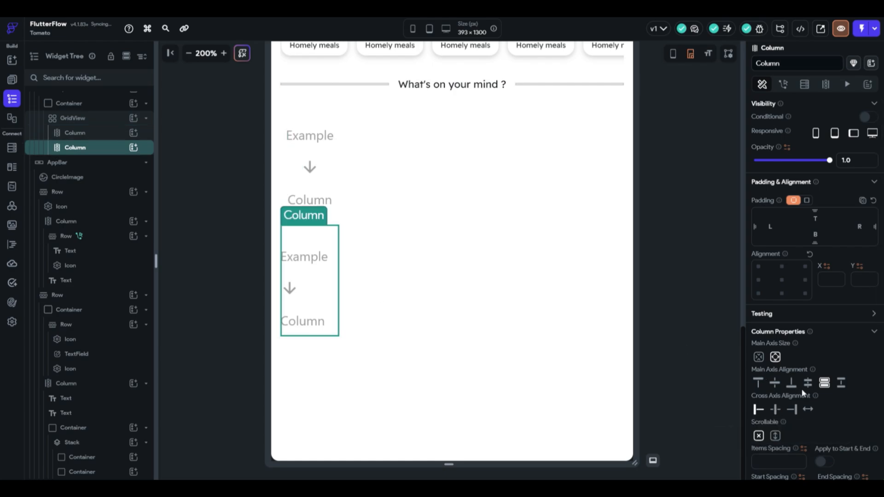
left_click(775, 412)
left_click(336, 138)
left_click(496, 252)
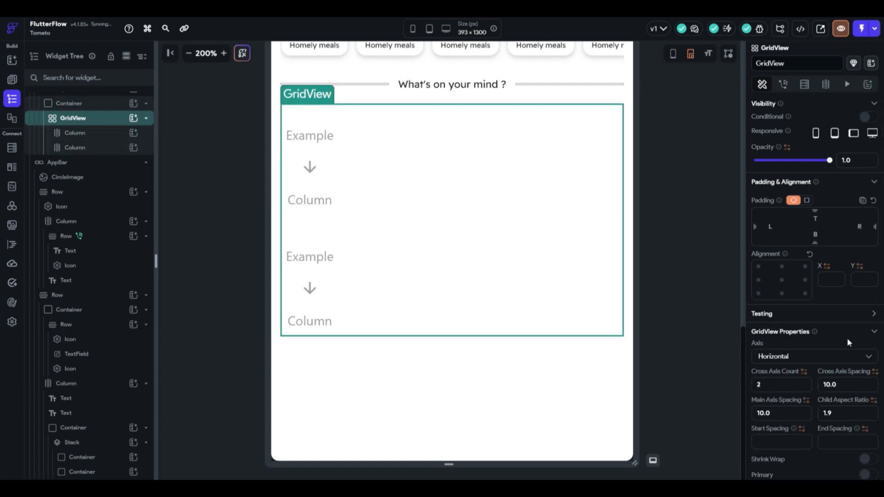
scroll(850, 343, "down", 1)
left_click(283, 175)
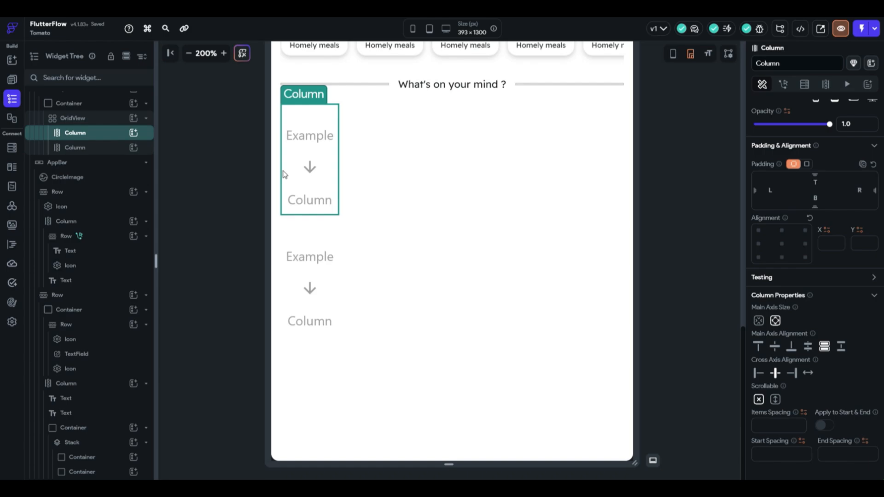
left_click(12, 60)
left_click(89, 77)
type("ima")
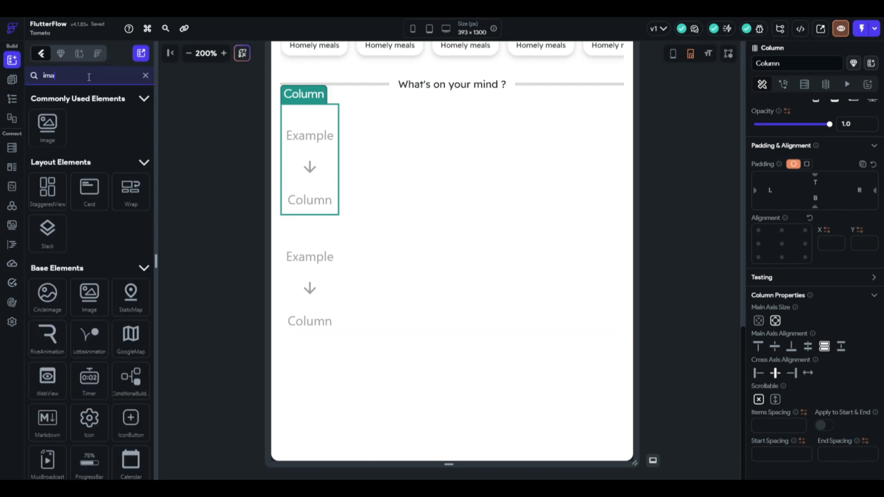
type("ghe")
Copy the avocado image from the first Explore card into the first column of the What's on your mind grid.
scroll(389, 193, "up", 4)
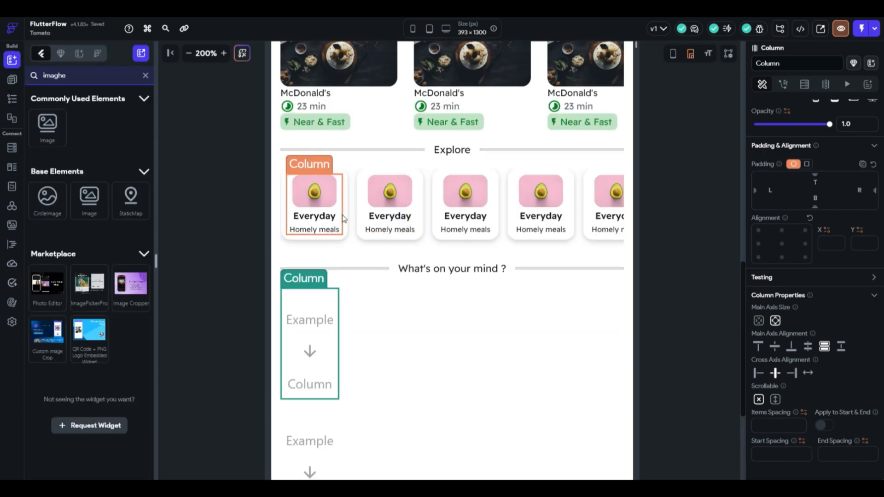
left_click(328, 206)
key("ctrl+c")
left_click(312, 318)
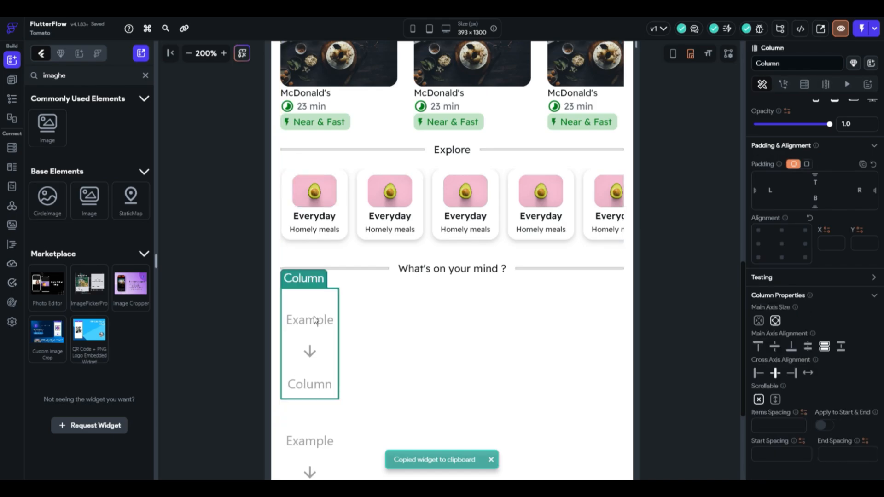
key("ctrl+v")
Copy the Everyday text from the first Explore card into the grid column beneath the pasted avocado image.
left_click(317, 217)
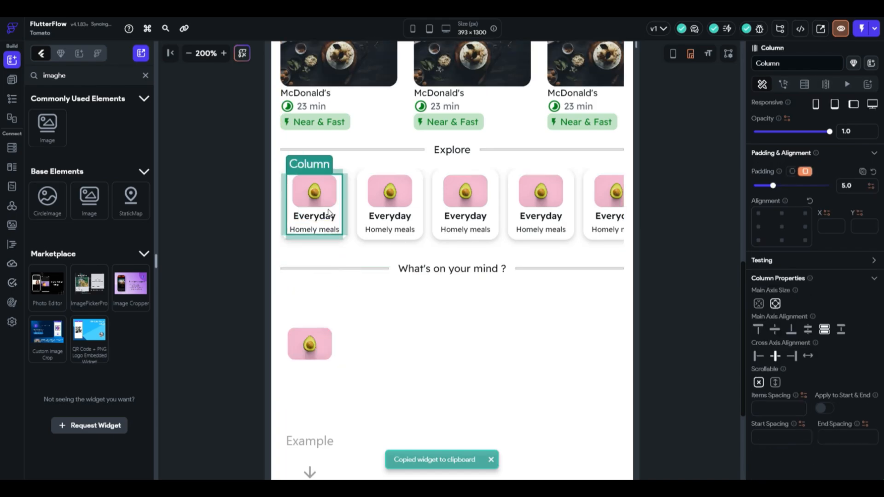
left_click(324, 217)
key("ctrl+c")
left_click(311, 373)
key("ctrl+v")
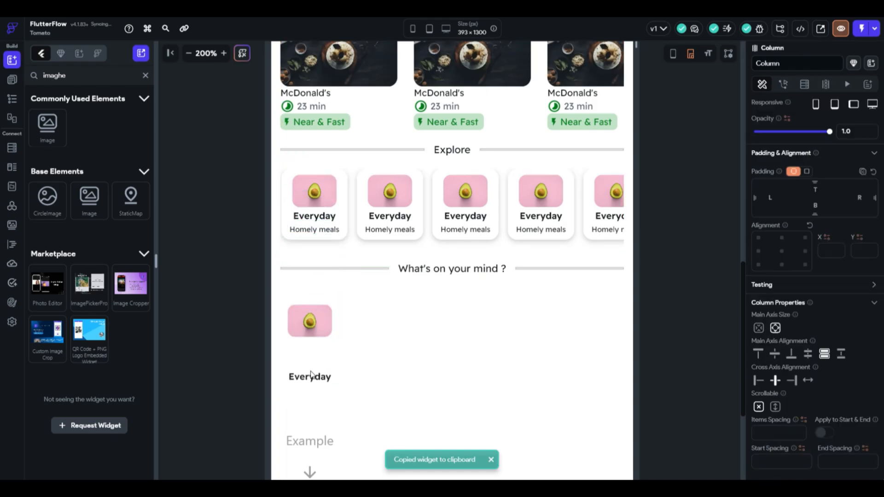
Change the pasted Everyday label in the What's on your mind grid to Burger.
left_click(314, 381)
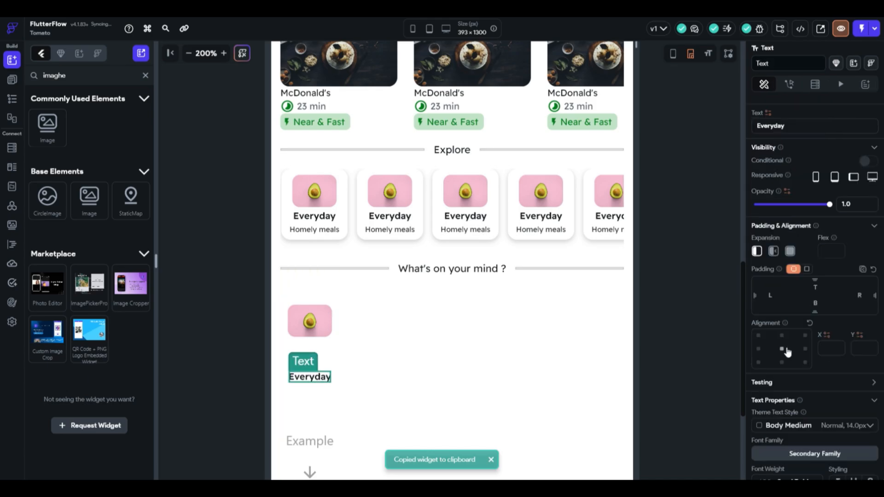
double_click(796, 124)
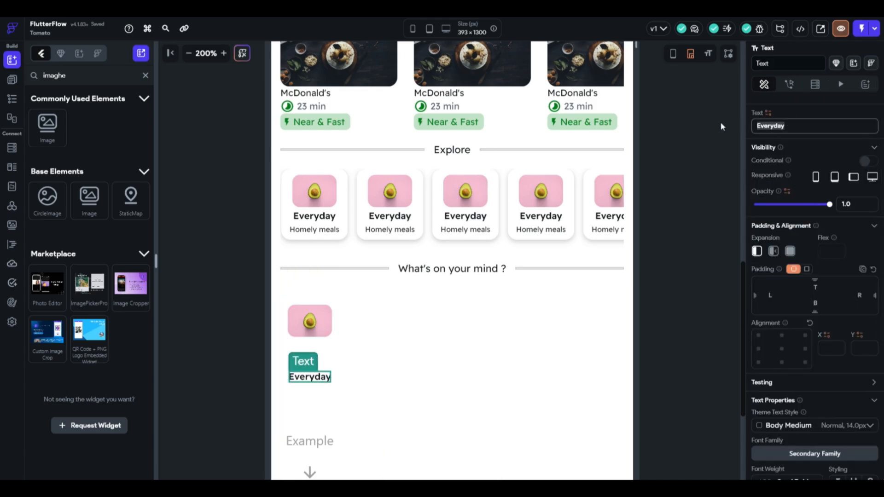
type("Burger")
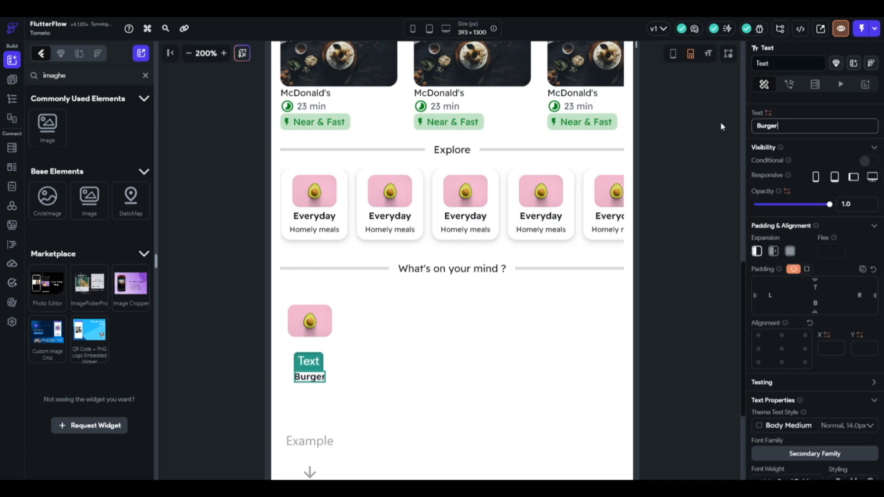
Delete the empty second column from the grid and shrink the surrounding container's height to about 144.5 px.
left_click(326, 426)
key("Delete")
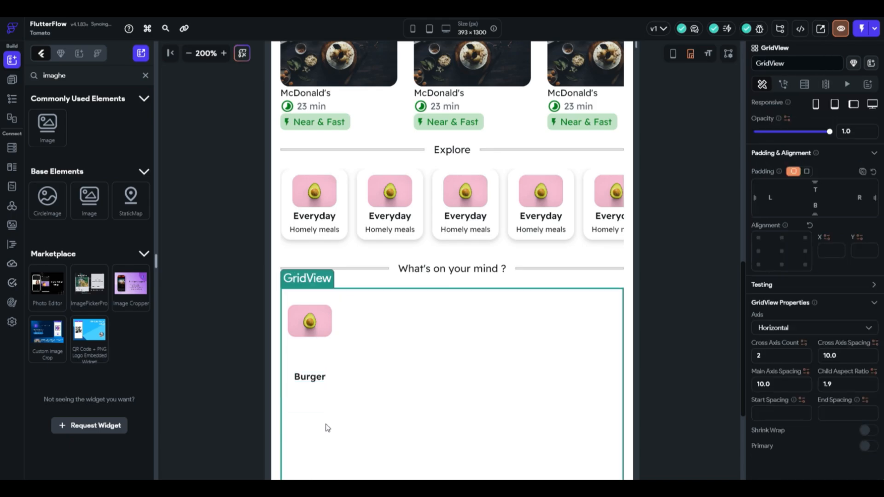
left_click(331, 396)
scroll(527, 348, "down", 2)
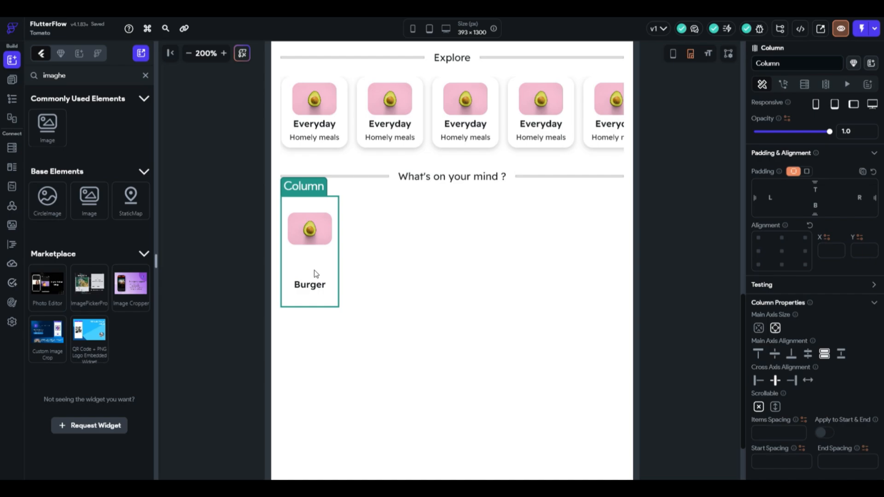
right_click(337, 380)
left_click(372, 424)
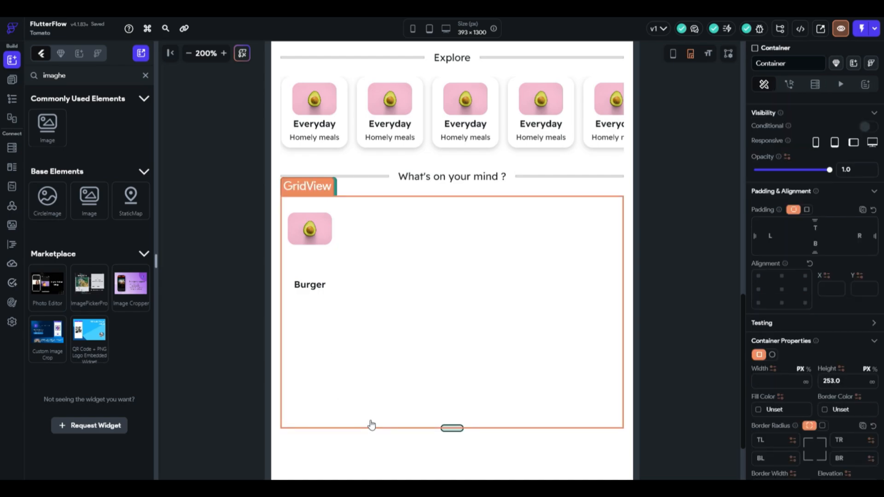
left_click_drag(452, 429, 452, 334)
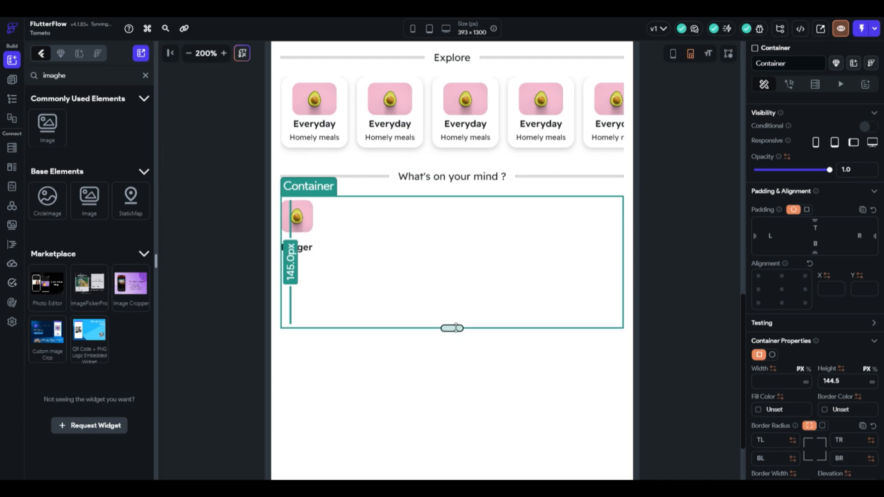
left_click(694, 225)
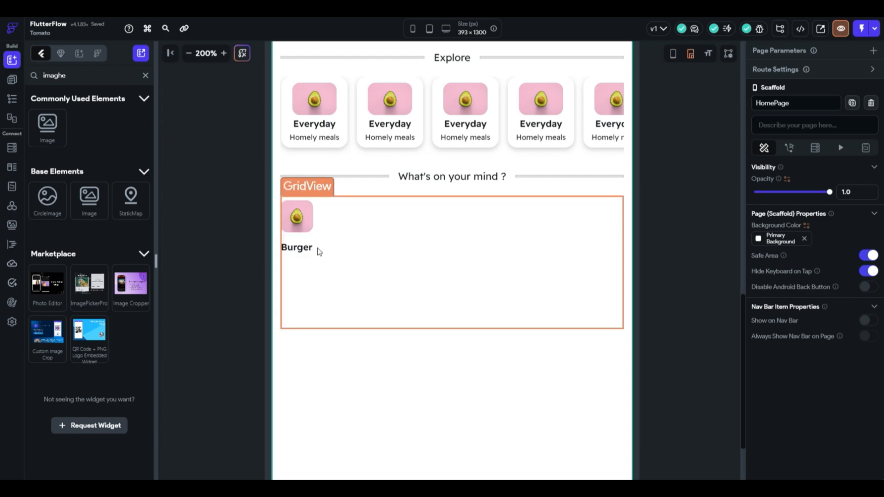
Set the child aspect ratio of the What's on your mind grid to 1.6.
left_click(307, 212)
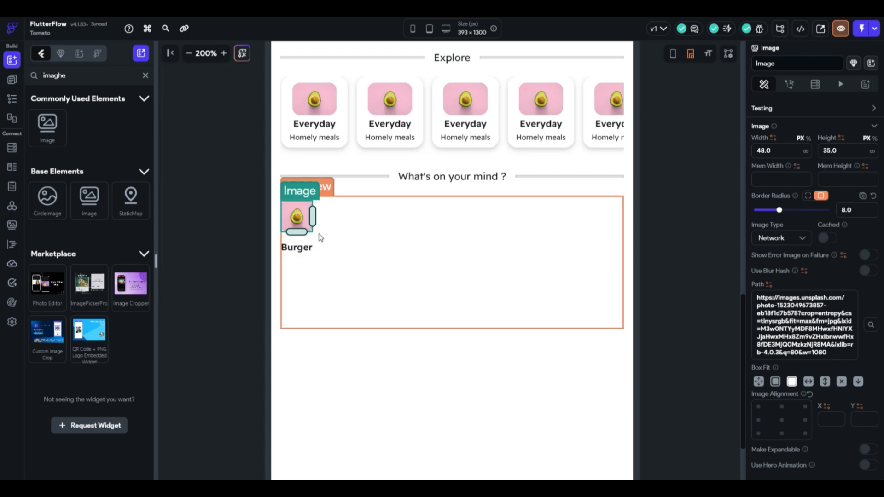
left_click(321, 238)
left_click(307, 243)
left_click(328, 244)
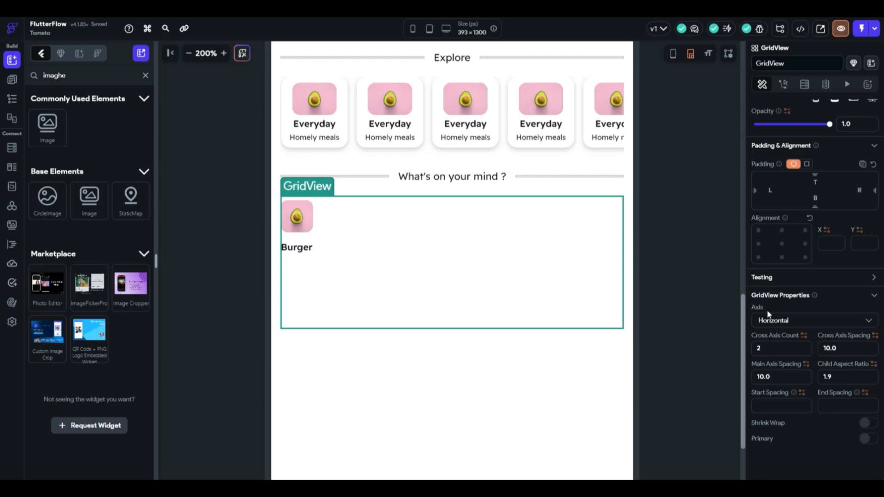
left_click(850, 377)
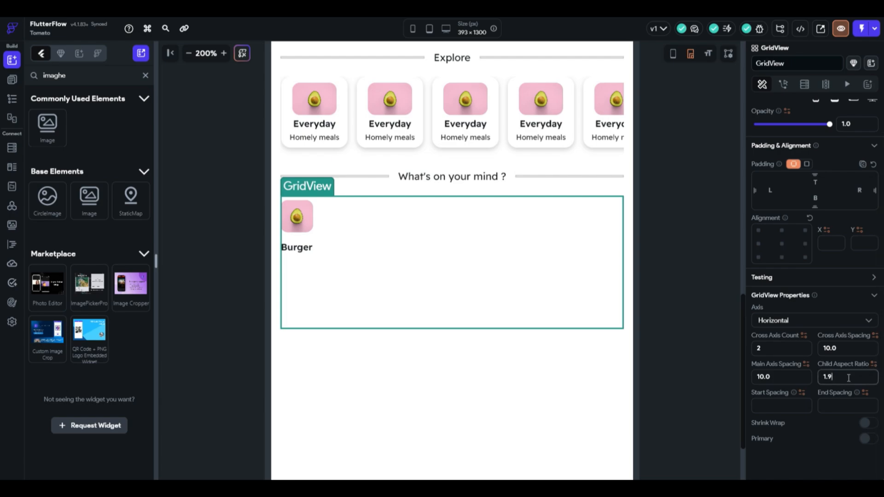
type("0")
key("BackSpace")
key("BackSpace")
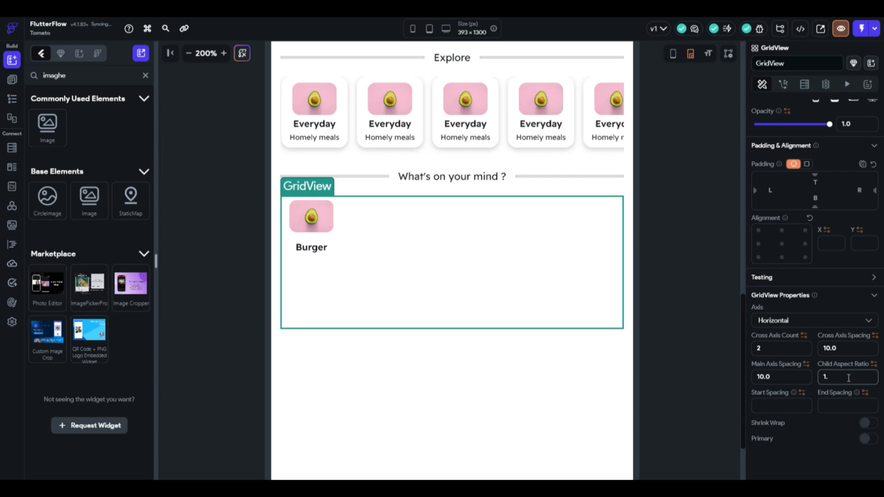
type("6")
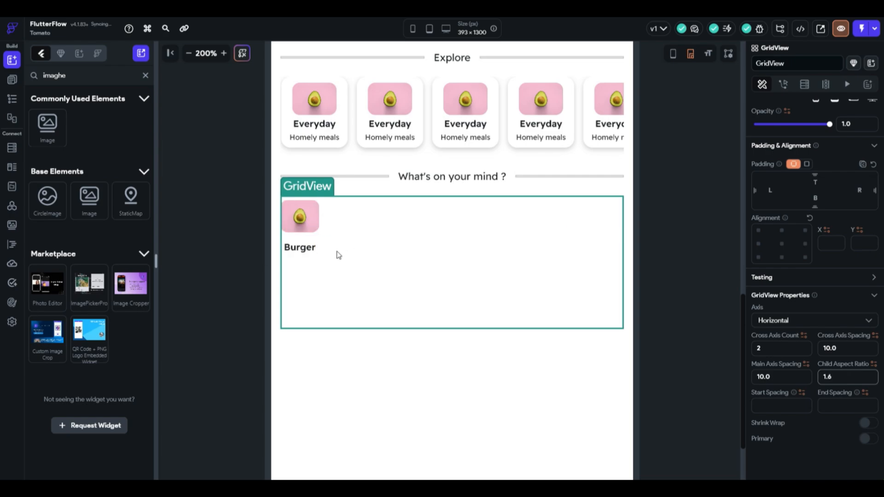
Change the Burger label under the avocado image to North Indian.
left_click(311, 247)
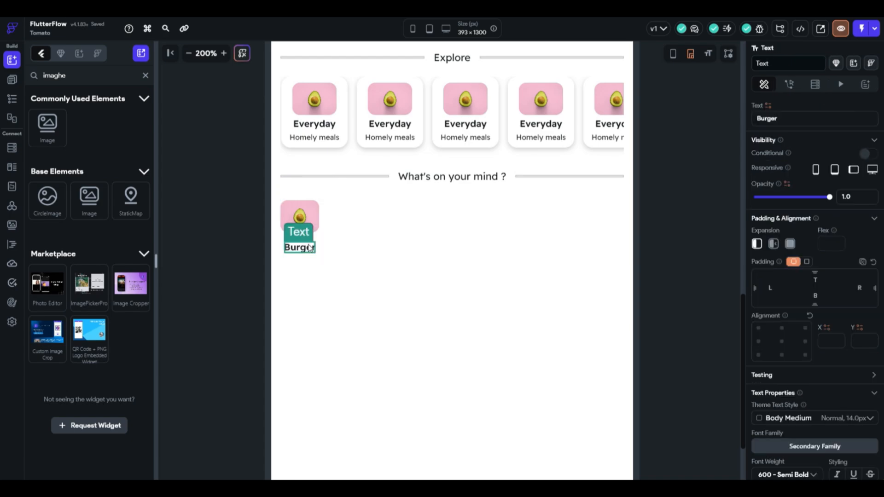
double_click(797, 120)
type("Nort")
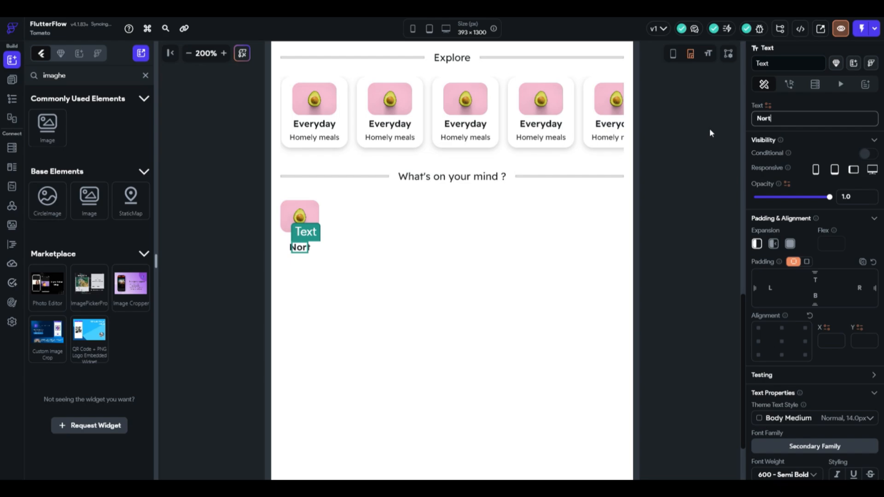
type("h Indian")
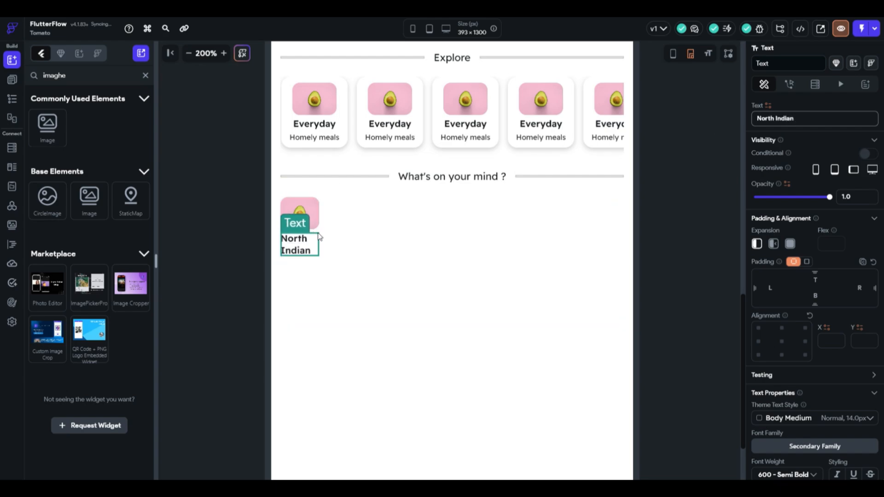
Try a child aspect ratio of 1.5 for the What's on your mind grid and settle on 1.
left_click(362, 237)
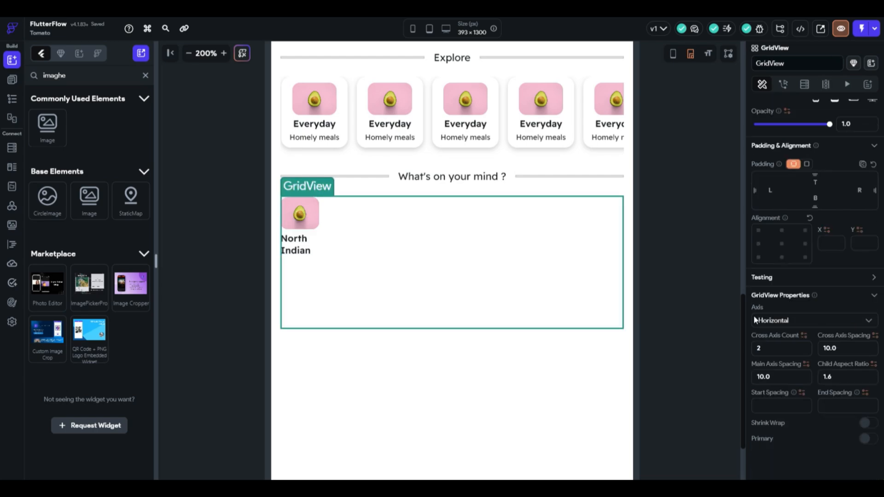
left_click(844, 373)
key("BackSpace")
type("5")
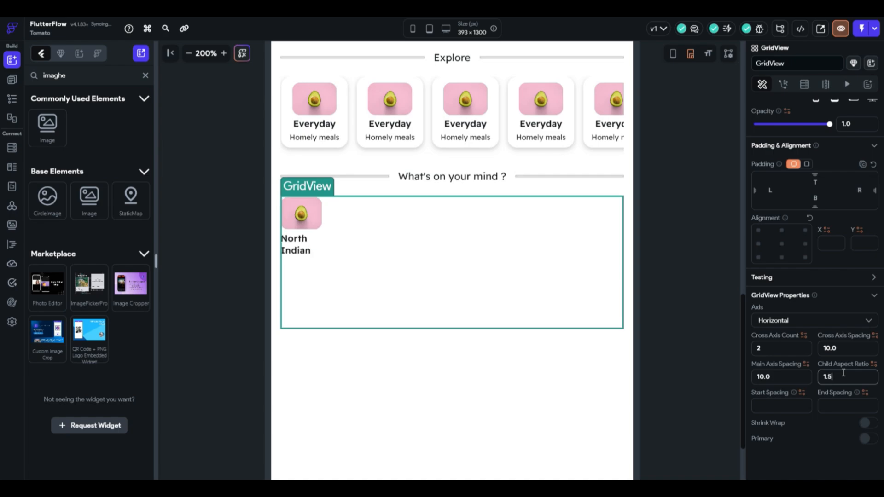
key("BackSpace")
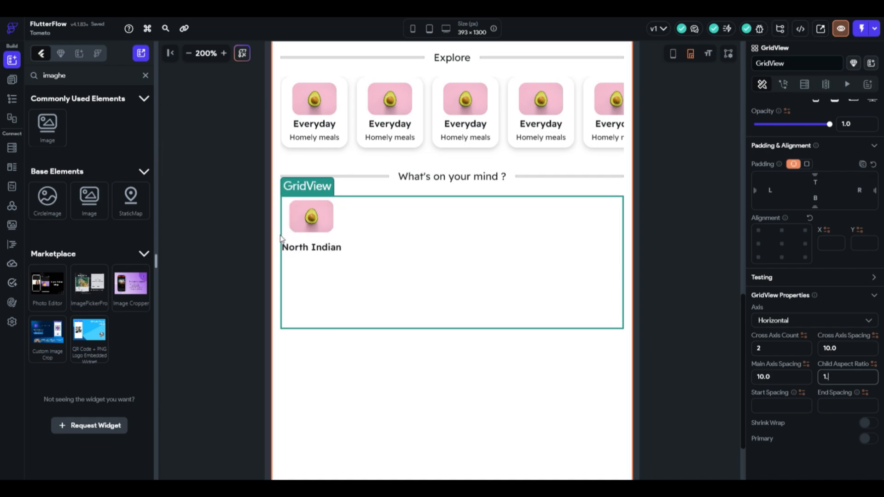
key("BackSpace")
Set the North Indian label's font weight to 400 - Normal and reduce its font size by 2.
left_click(336, 259)
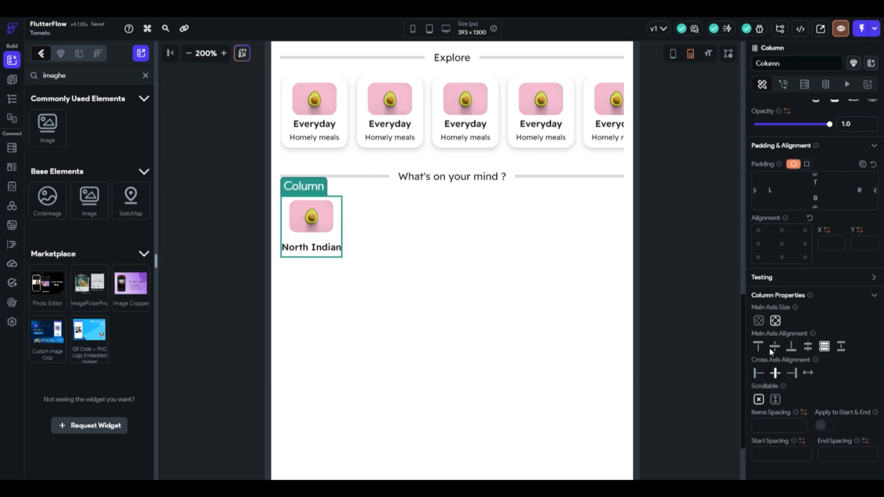
left_click(307, 248)
scroll(796, 394, "down", 4)
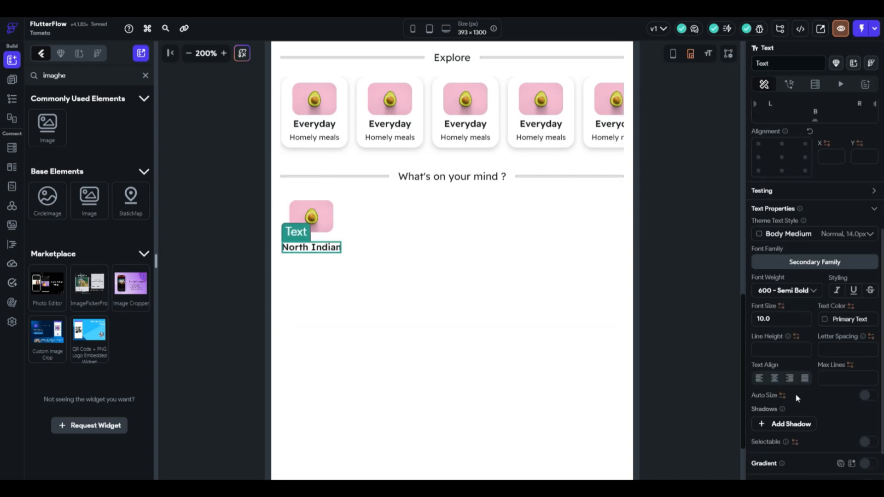
left_click(795, 294)
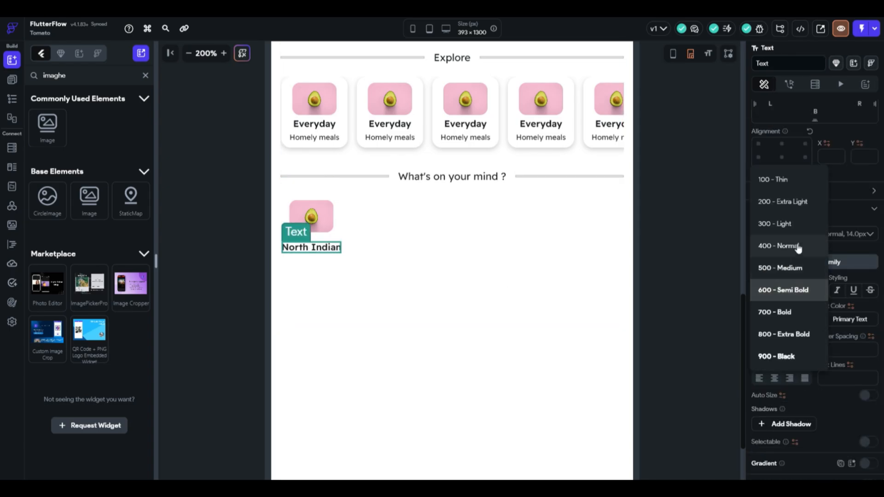
left_click(780, 245)
left_click(783, 315)
key("Down")
key("Down")
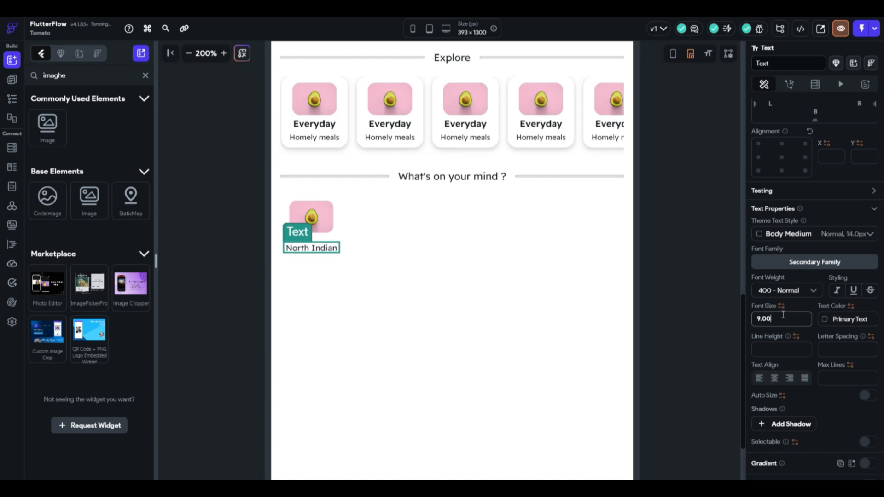
left_click(335, 246)
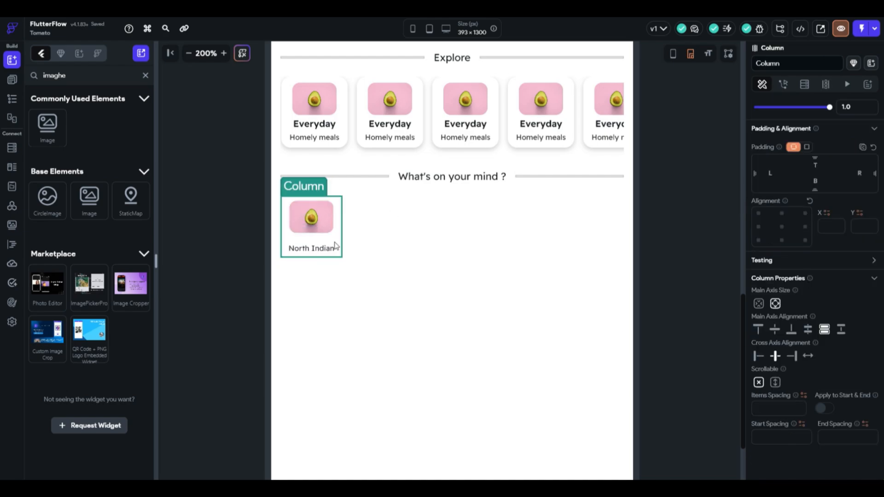
Duplicate the North Indian image-and-label column until both rows of the What's on your mind grid are full.
key("ctrl+d")
key("ctrl+d")
key("ctrl+d")
key("ctrl+d")
key("ctrl+d")
key("ctrl+d")
key("ctrl+d")
key("ctrl+d")
key("ctrl+d")
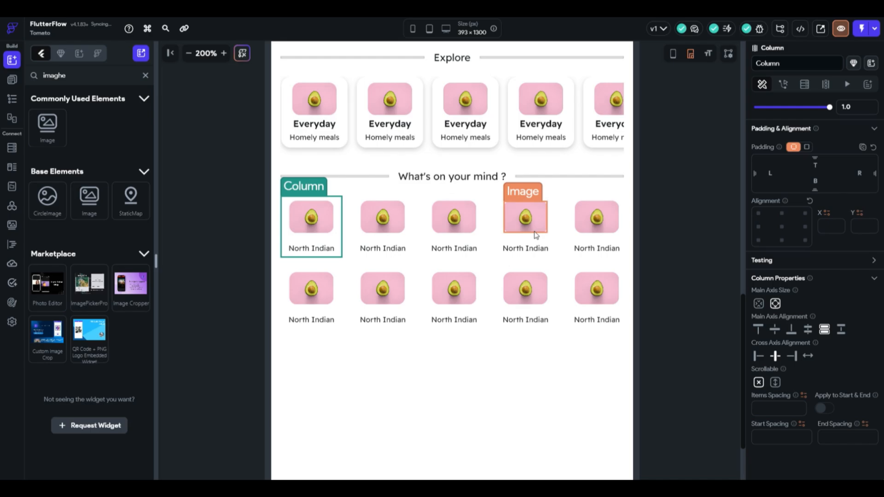
scroll(536, 234, "down", 2)
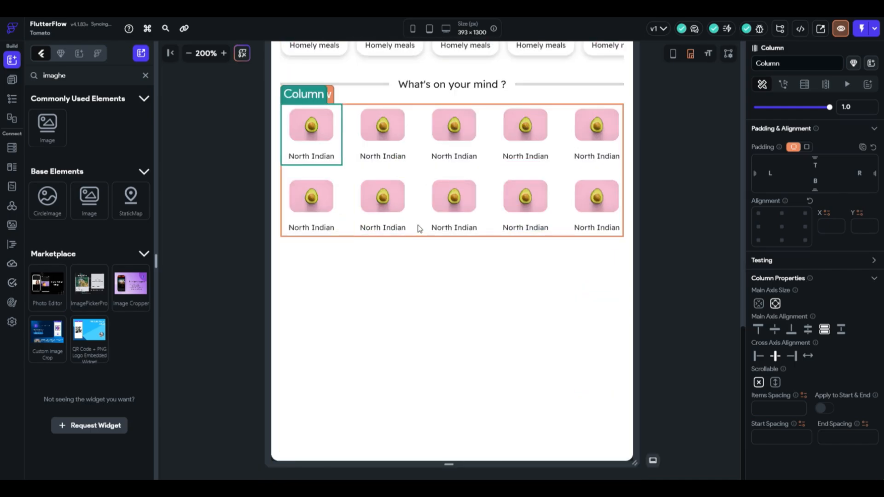
left_click(350, 197)
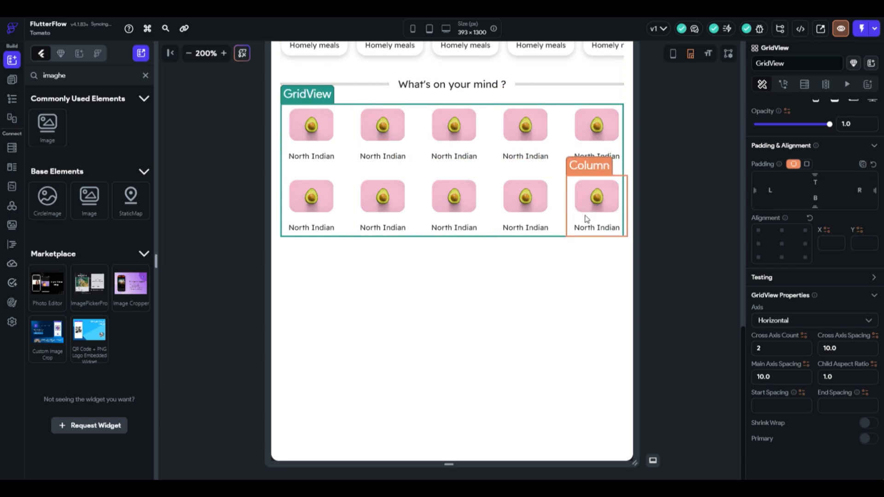
Preview the home page and examine its sections, including the Explore row and the What's on your mind grid.
left_click(189, 54)
left_click(189, 53)
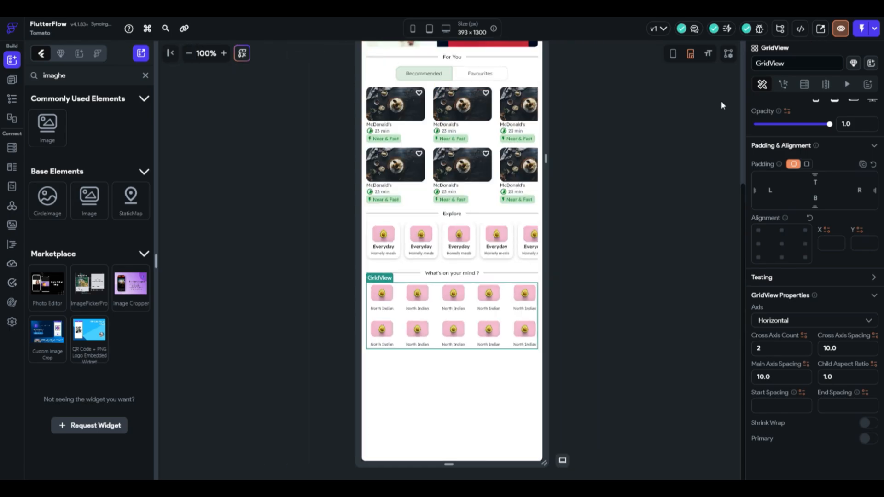
left_click(673, 54)
left_click(841, 28)
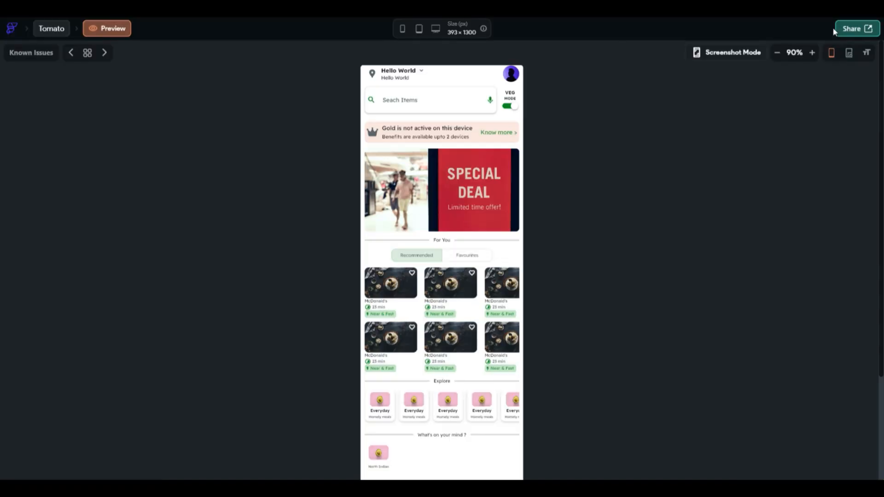
scroll(420, 321, "up", 5)
scroll(449, 238, "down", 5)
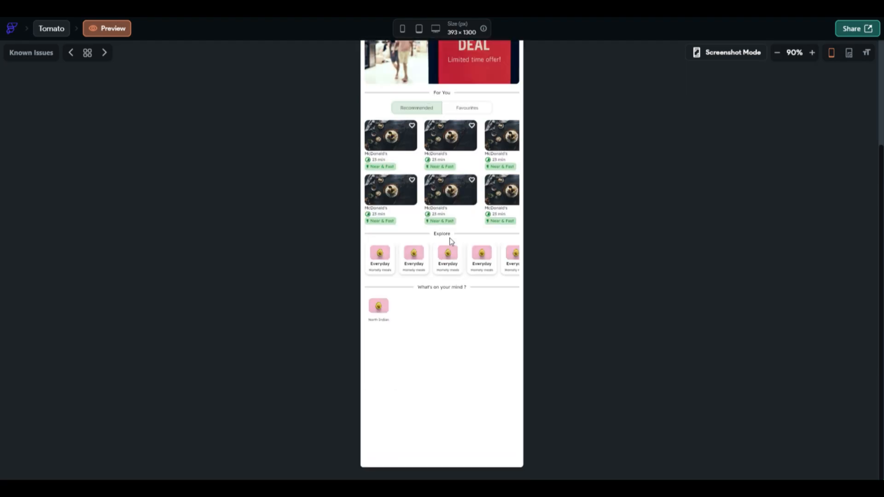
scroll(464, 268, "right", 1)
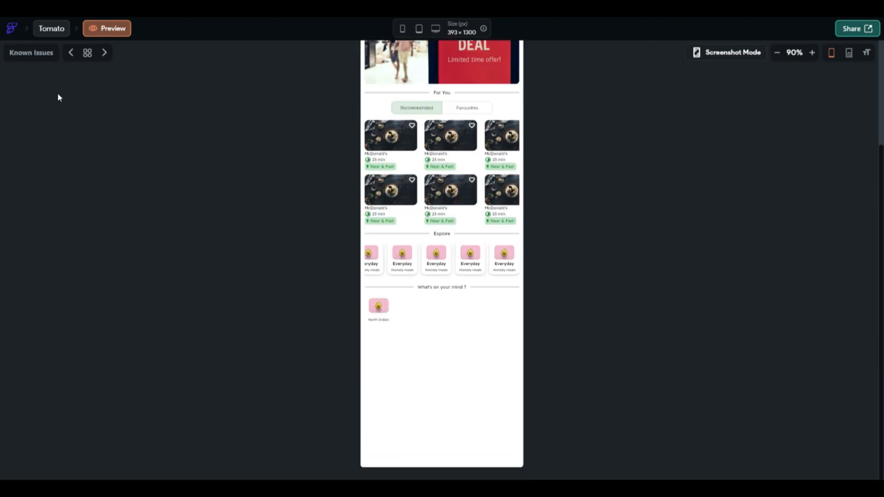
Return to the builder, open the HomePage page and select the What's on your mind grid.
left_click(46, 28)
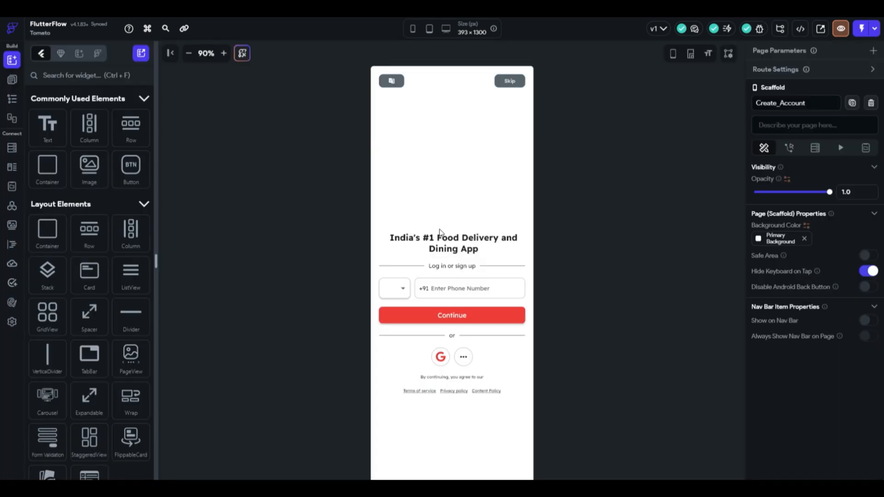
left_click(12, 79)
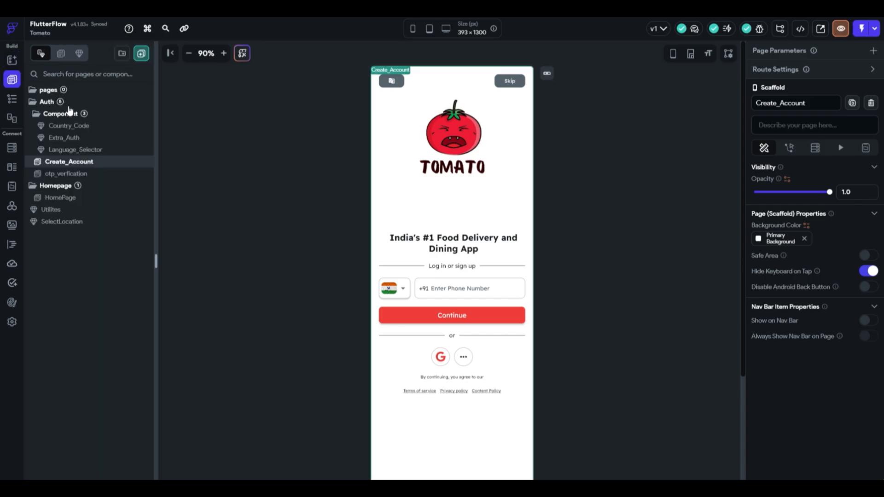
left_click(84, 198)
scroll(470, 352, "down", 3)
left_click(472, 344)
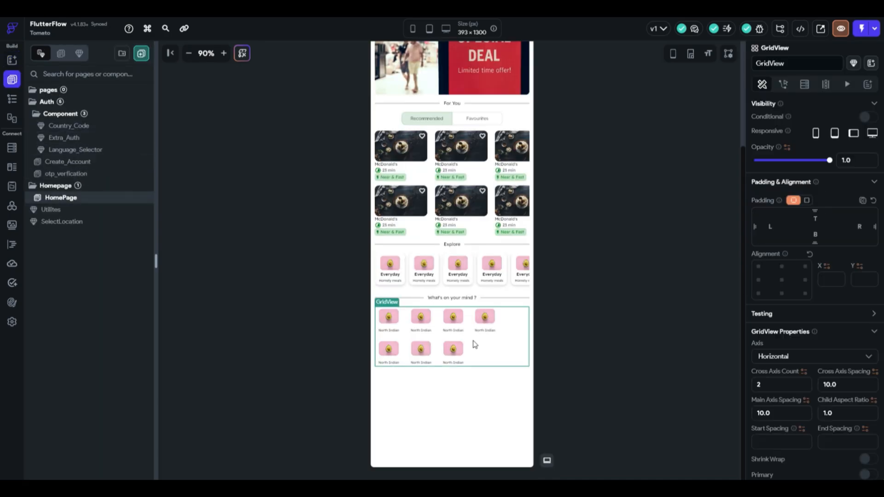
Duplicate the last North Indian column in the grid's second row three times to complete both rows.
left_click(224, 53)
left_click(224, 53)
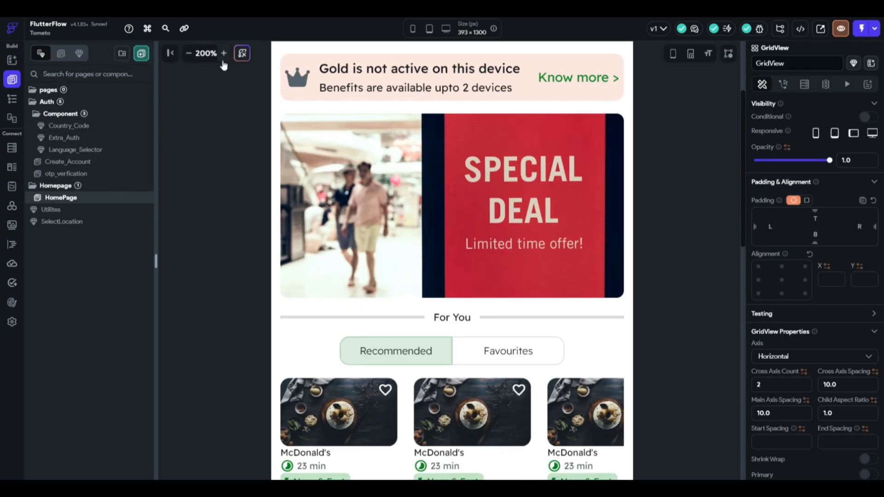
scroll(336, 256, "down", 5)
left_click(475, 237)
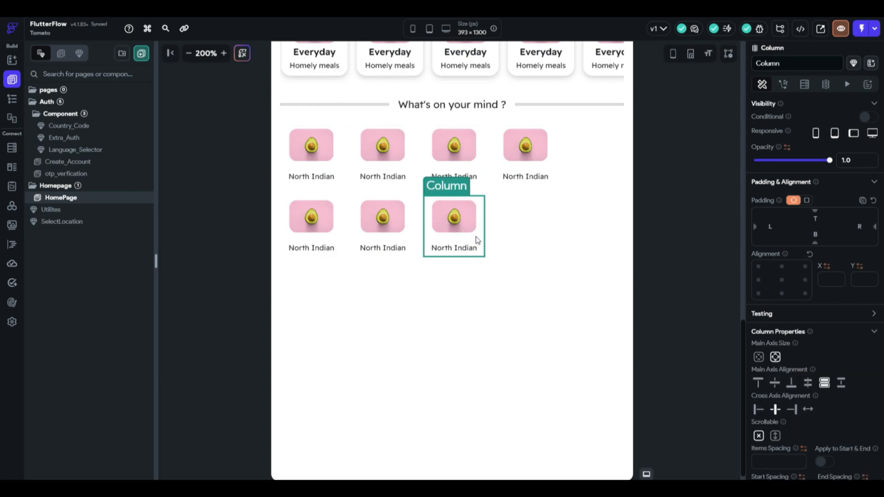
key("ctrl+d")
key("ctrl+d")
key("ctrl+d")
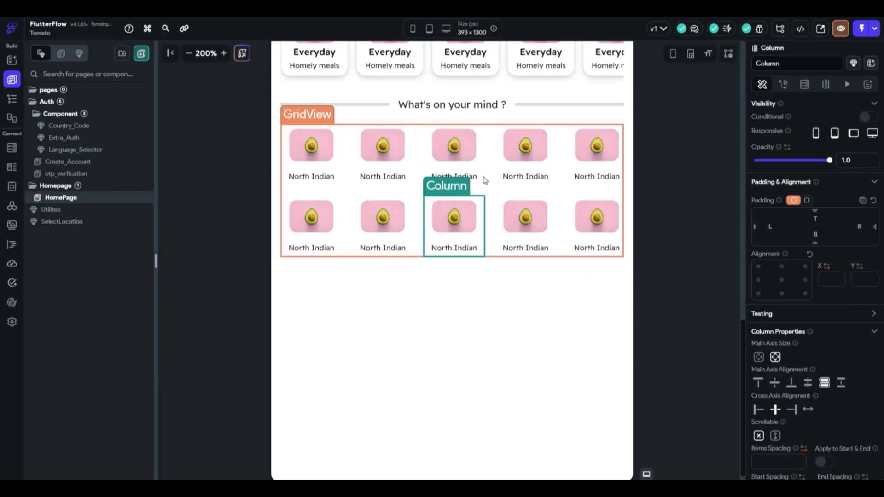
Replace the first grid item's image with a close-up burger photo from an Unsplash search for "burger".
left_click(311, 147)
scroll(790, 373, "down", 4)
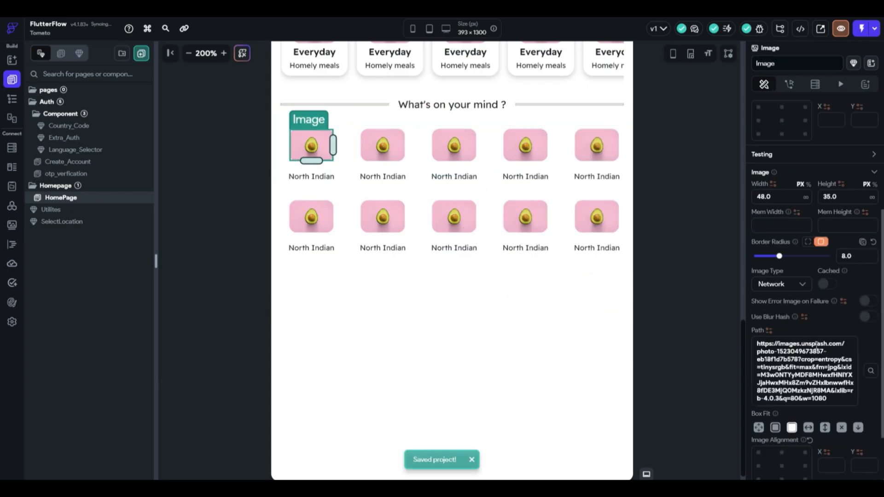
left_click(864, 372)
type("burger")
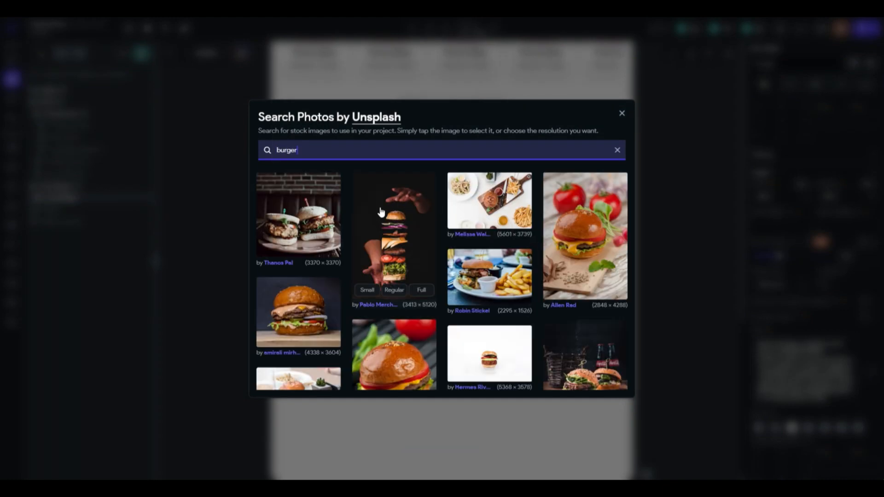
left_click(306, 310)
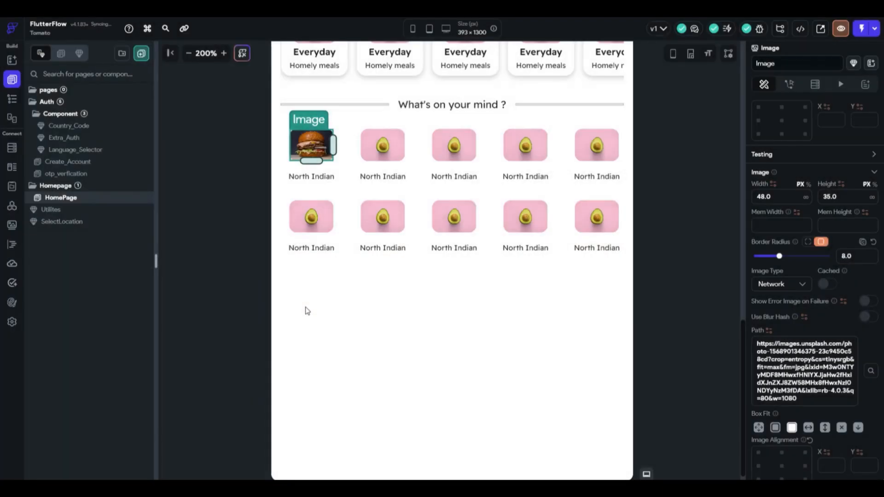
Give the first grid item a white-background burger photo from an Unsplash search for "burger" and try another box fit.
left_click(399, 154)
left_click(311, 145)
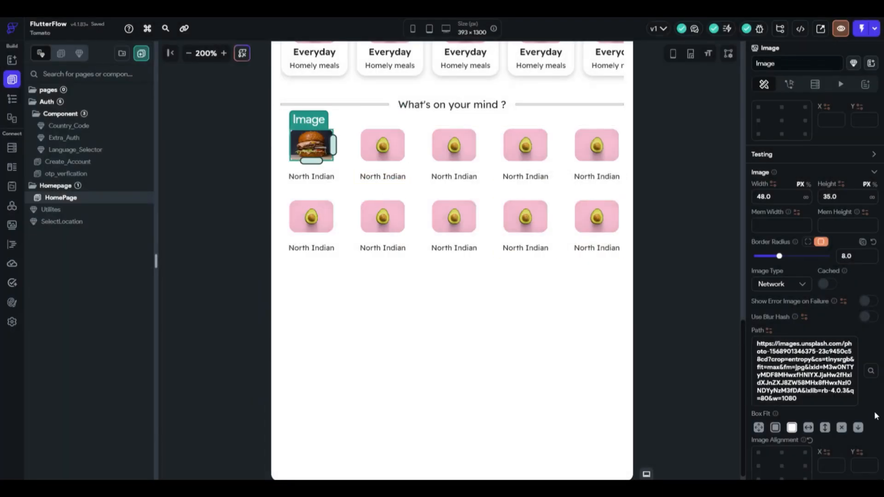
left_click(871, 371)
type("burger")
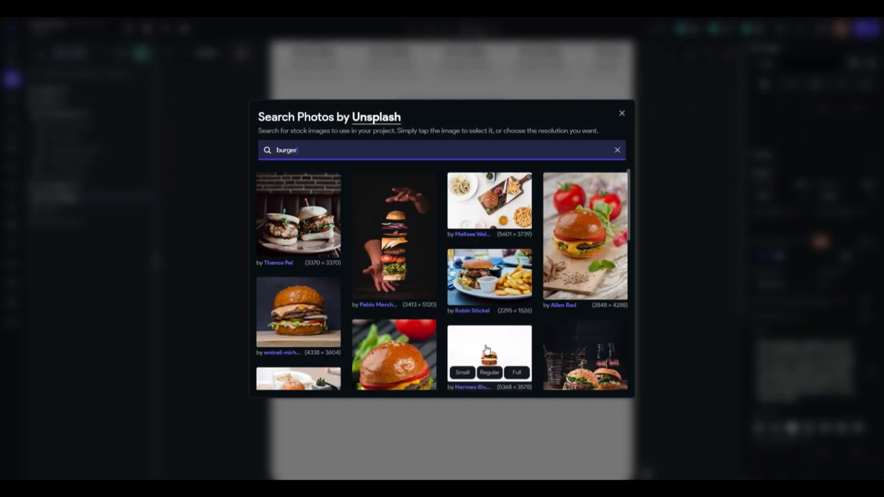
left_click(486, 349)
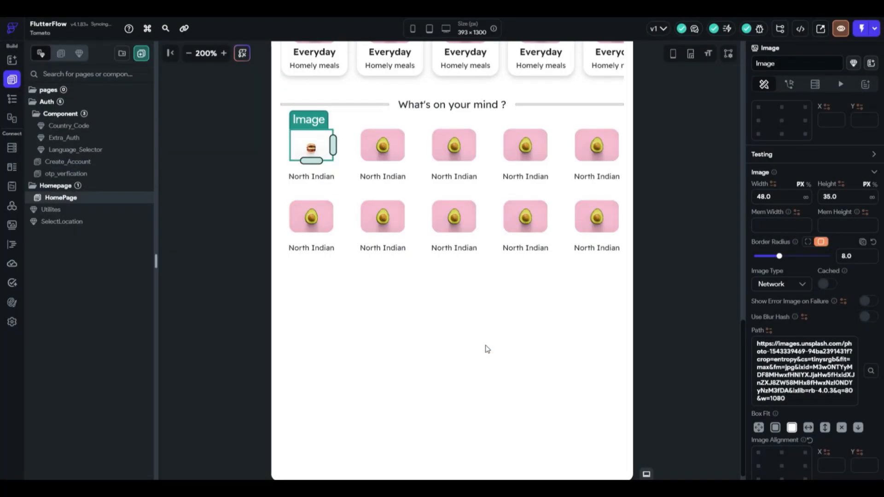
left_click(825, 428)
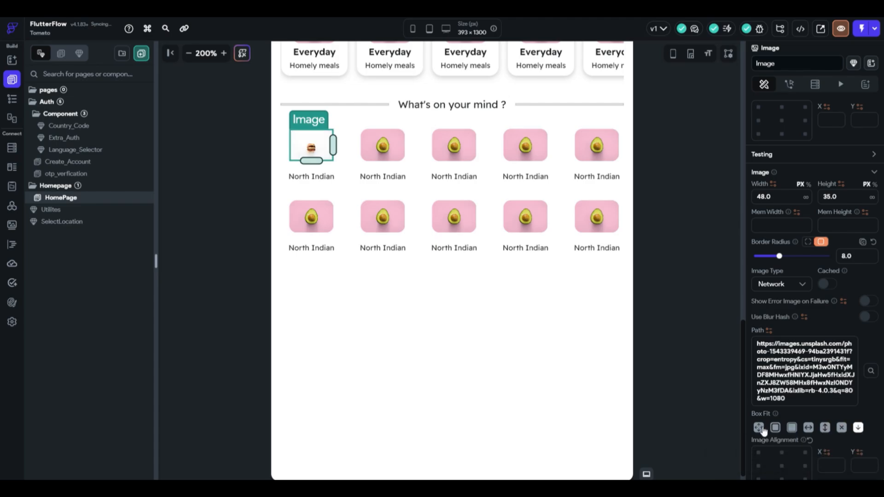
Replace the second grid item's image with an oval-platter meal photo from an Unsplash search for "thali".
left_click(382, 145)
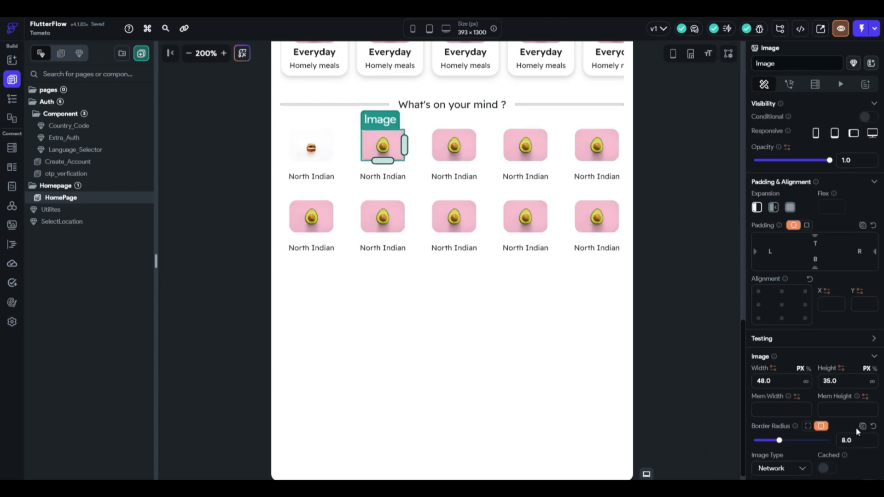
scroll(859, 433, "down", 4)
left_click(871, 371)
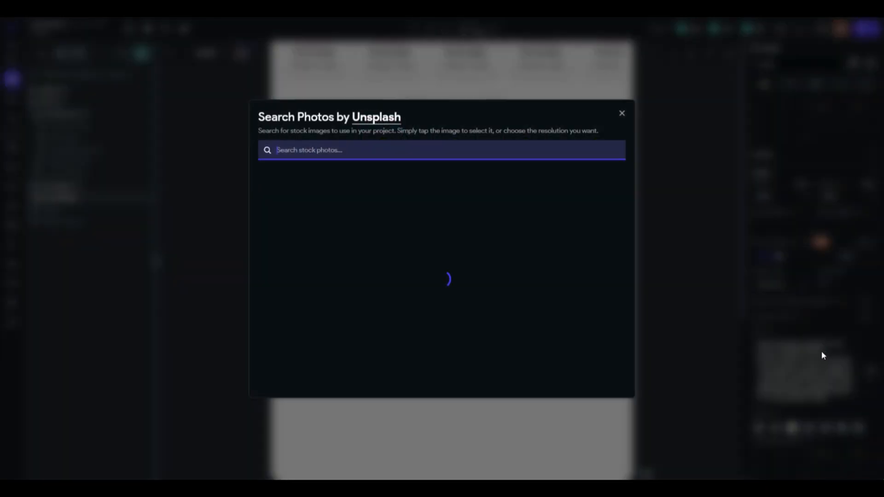
type("thali")
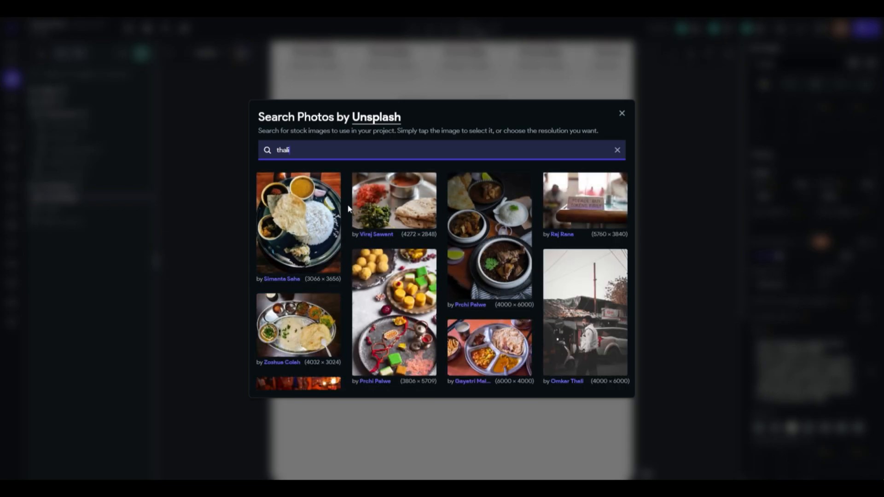
left_click(298, 327)
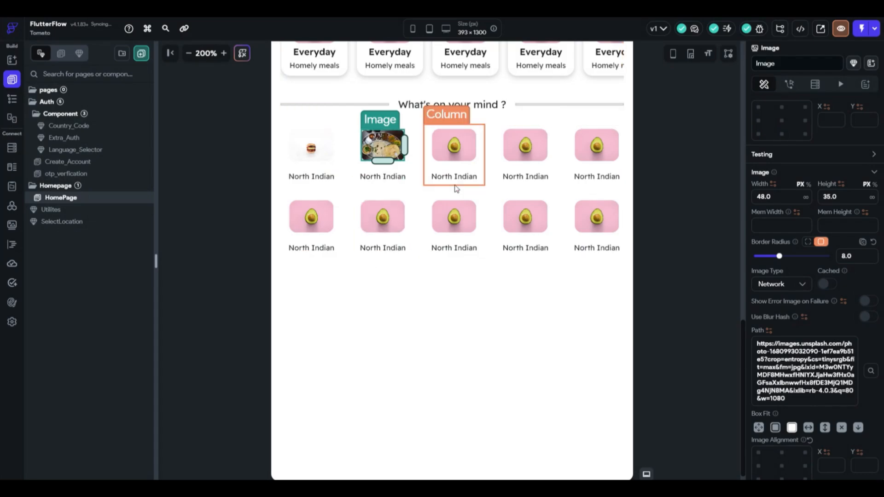
left_click(630, 161)
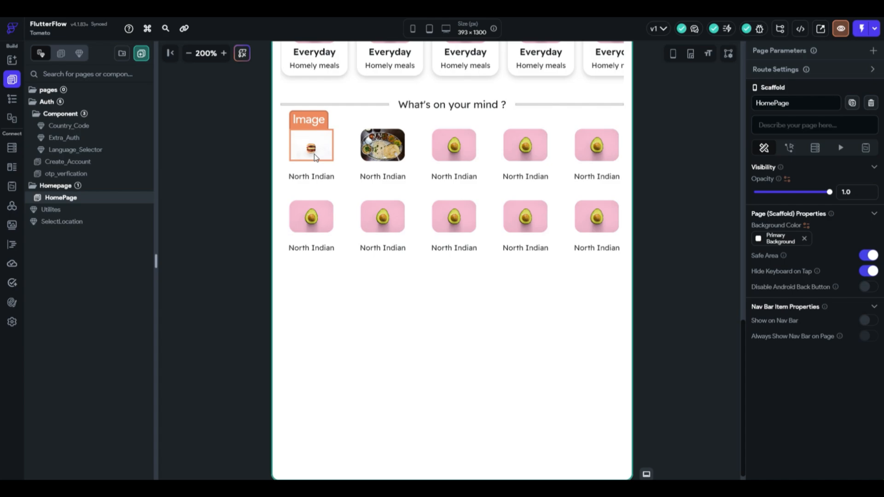
Add a TabBar below the What's on your mind grid and delete its Example 2 tab.
scroll(362, 245, "down", 1)
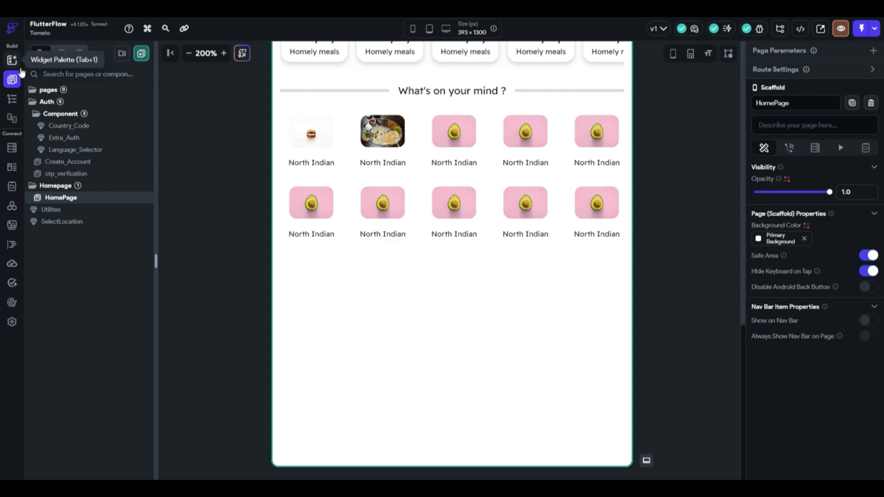
left_click(20, 69)
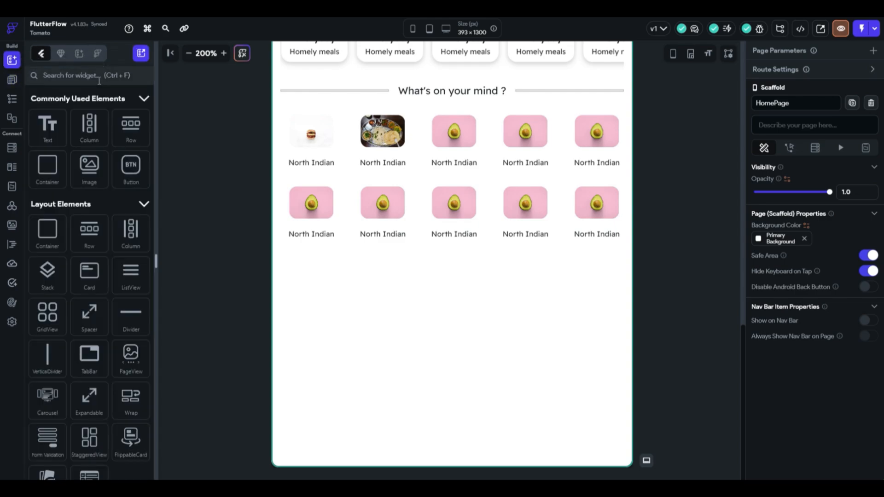
type("tab")
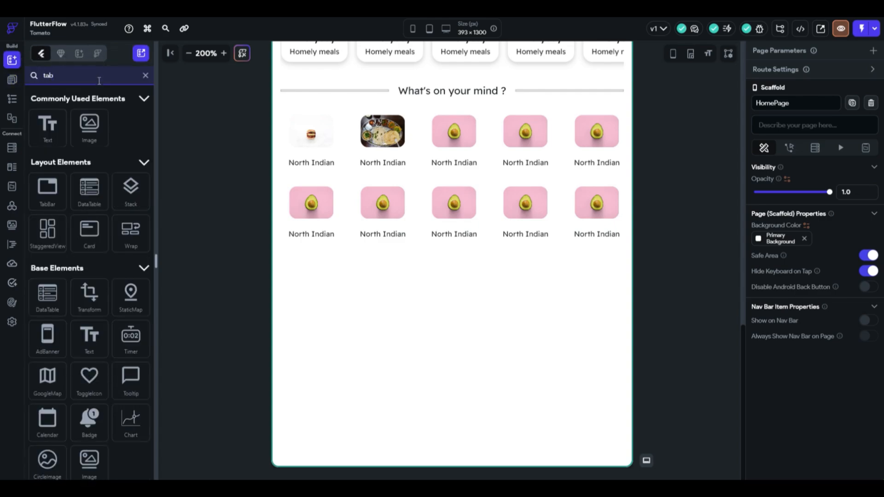
left_click_drag(48, 188, 459, 313)
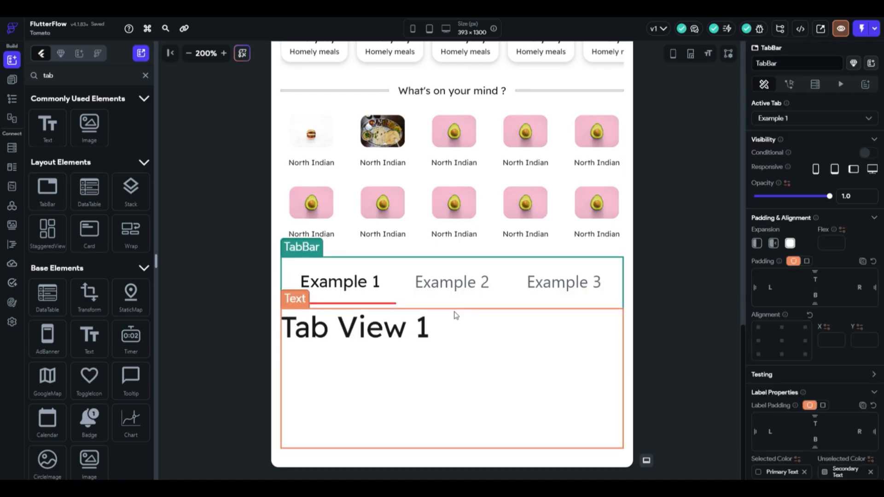
left_click(456, 282)
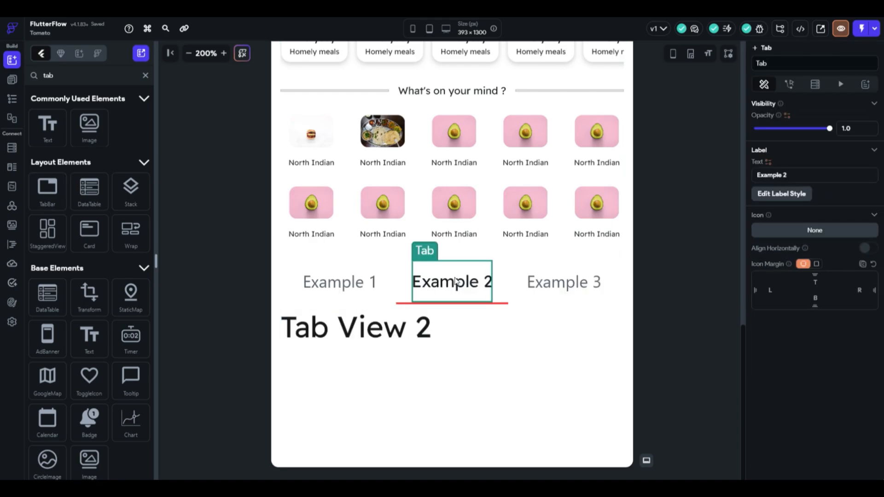
key("Delete")
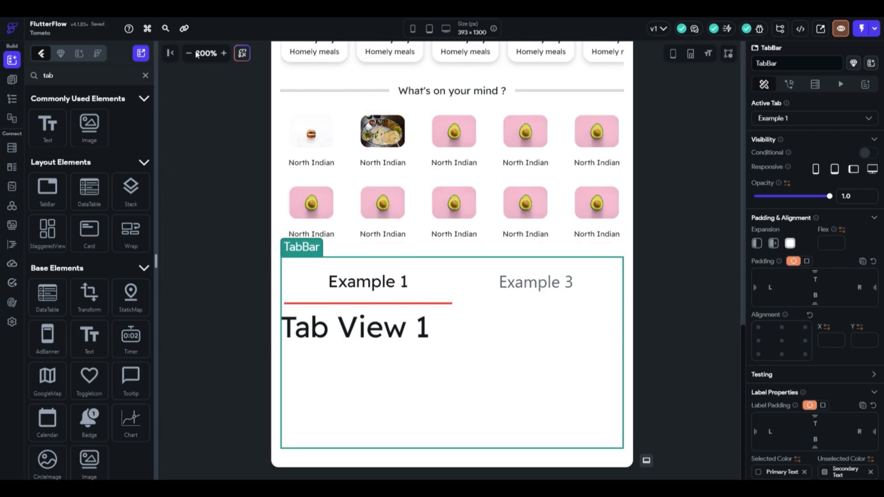
Try to make the home page's main column scrollable.
left_click(189, 53)
left_click(189, 53)
left_click(188, 53)
left_click(189, 53)
left_click(189, 53)
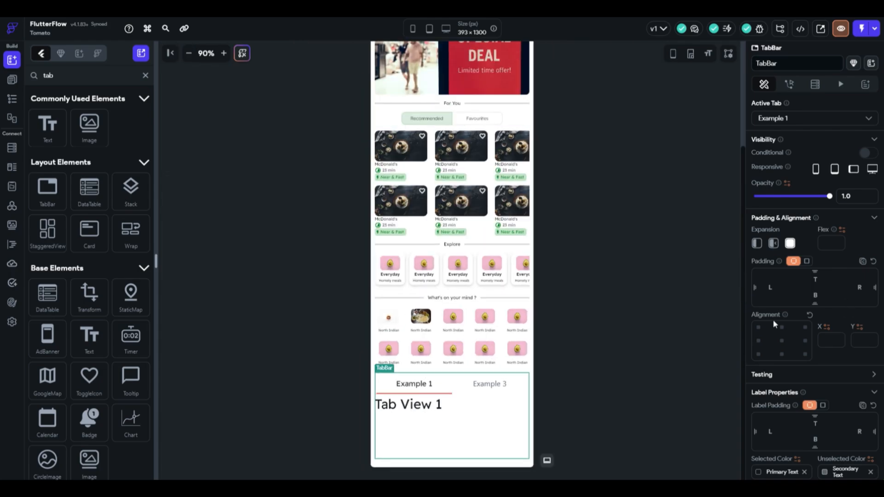
left_click(487, 293)
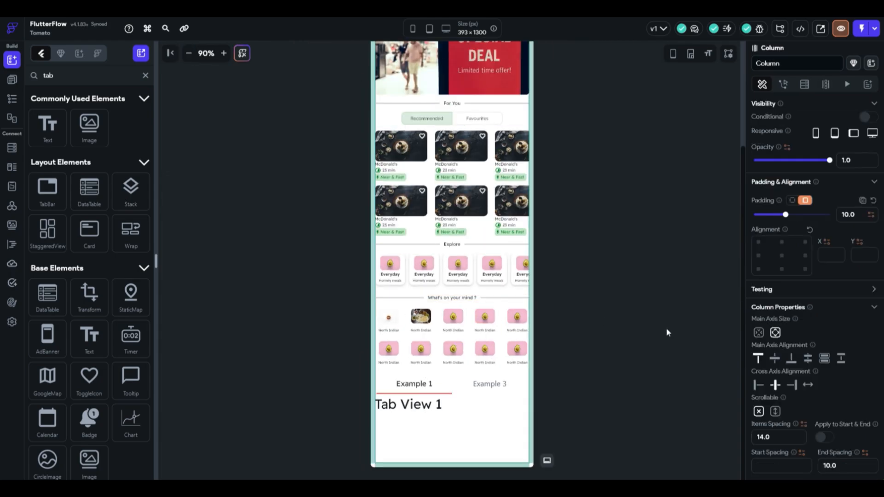
left_click(778, 411)
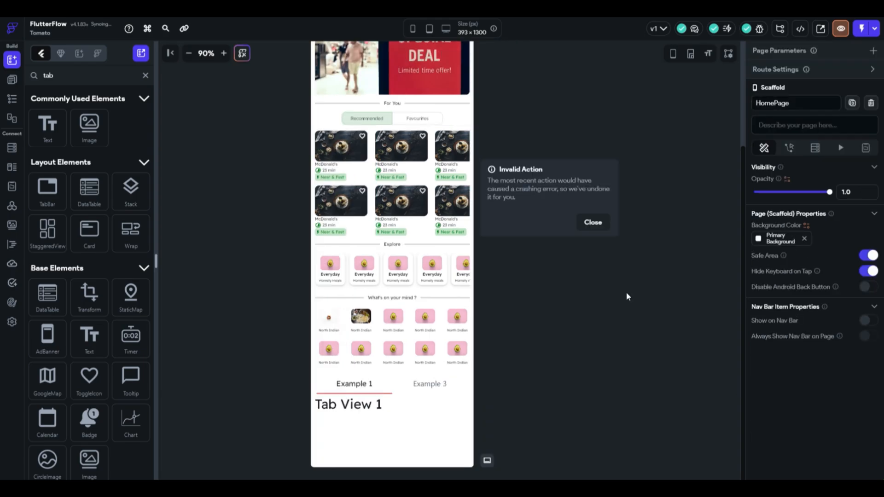
left_click(593, 224)
left_click(451, 394)
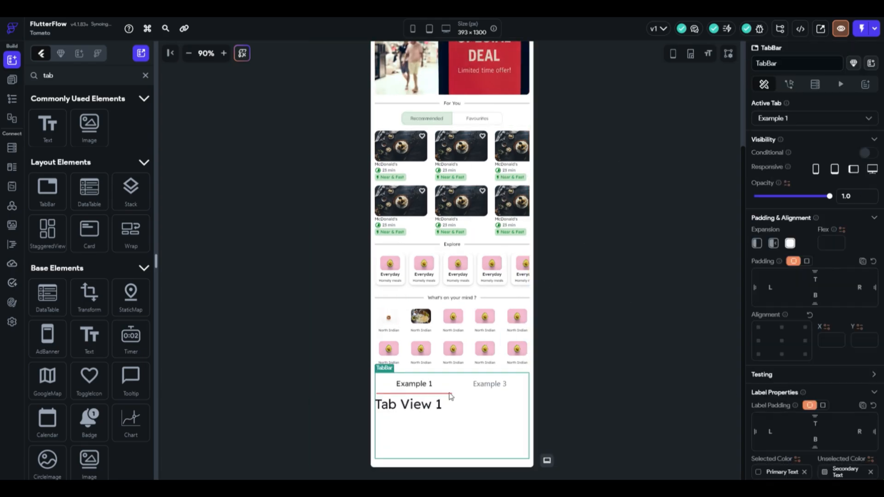
Try to remove the TabBar's expansion, and delete the TabBar below the What's on your mind grid.
left_click(757, 244)
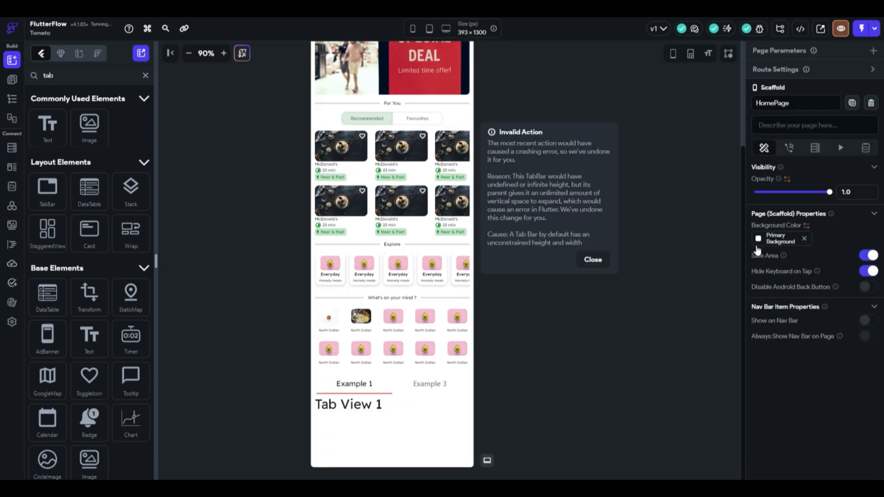
left_click(608, 263)
right_click(475, 377)
left_click(468, 385)
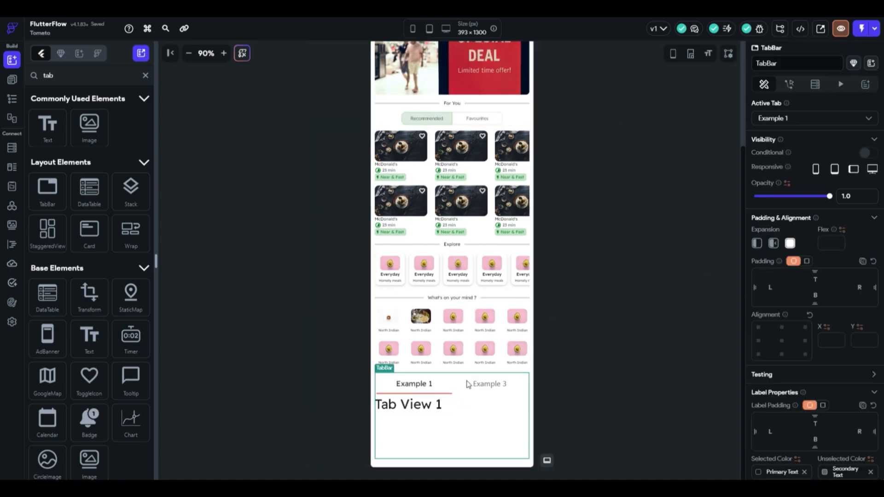
key("Delete")
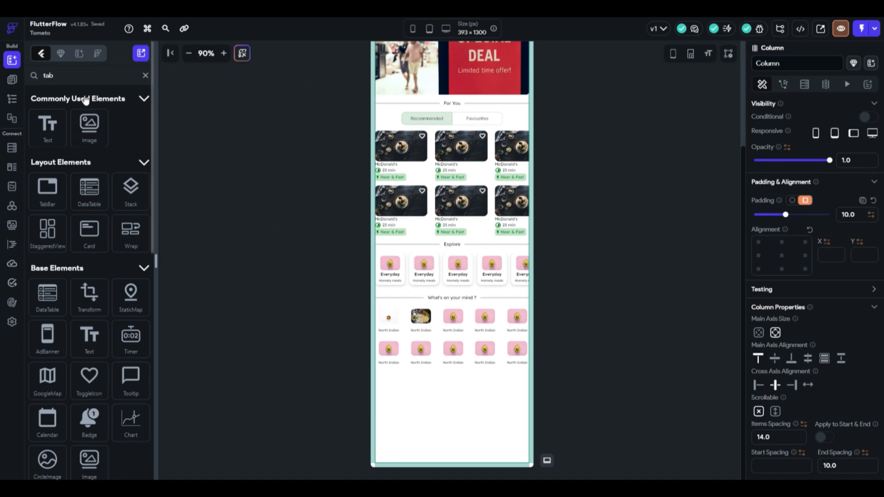
Add a Container below the What's on your mind grid and set its height to 100%.
left_click(64, 78)
type("con")
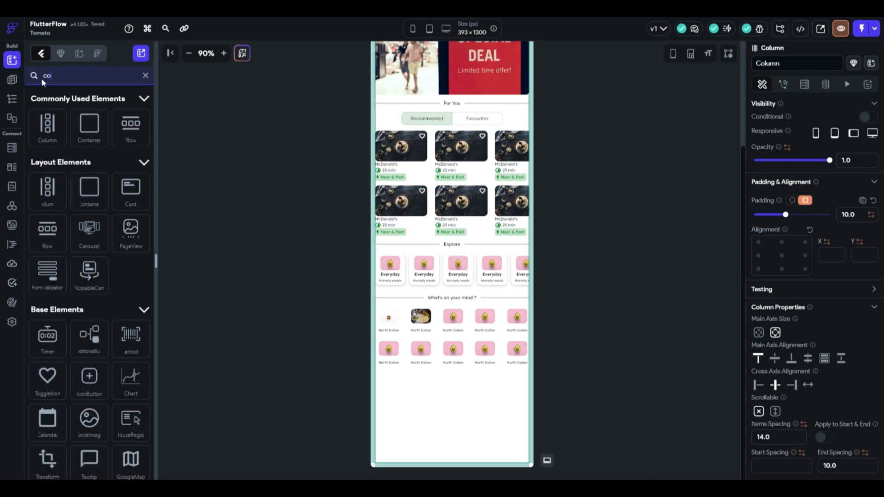
left_click_drag(48, 124, 409, 394)
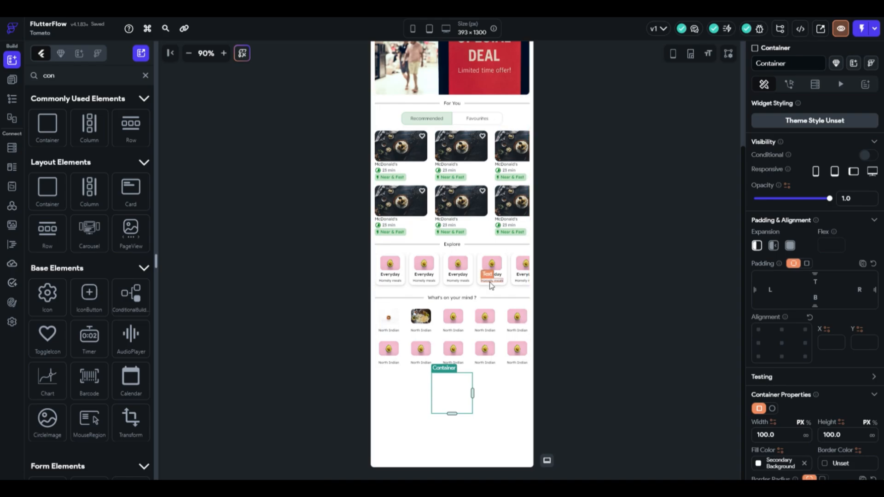
scroll(792, 352, "down", 2)
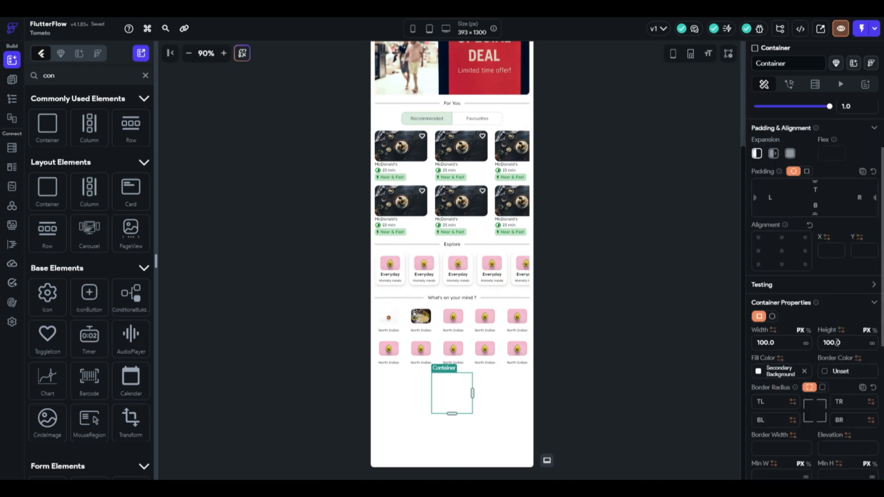
left_click(874, 331)
left_click(844, 343)
type("10.0")
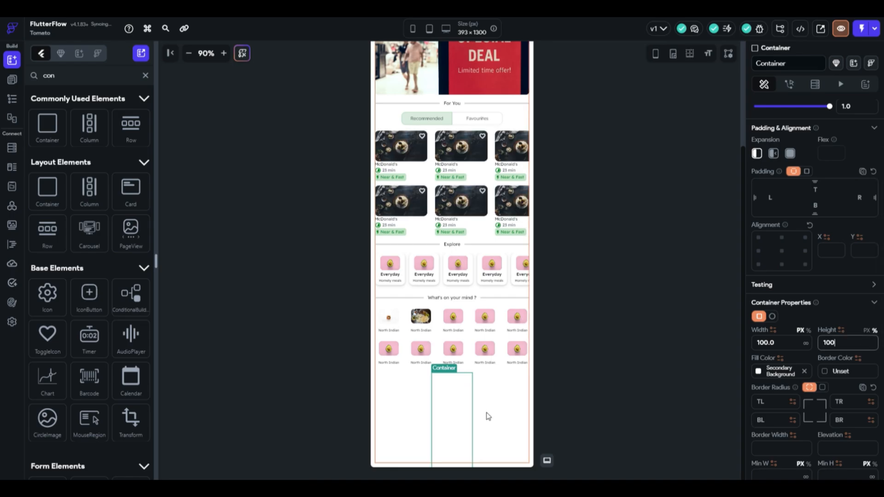
Make the home page's main column scrollable and set the new container's width to infinity.
left_click(488, 415)
left_click(775, 382)
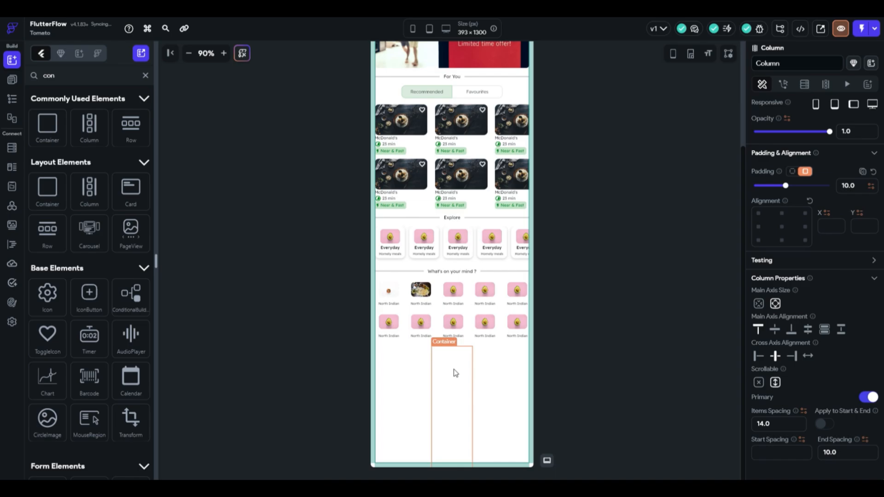
scroll(463, 252, "down", 4)
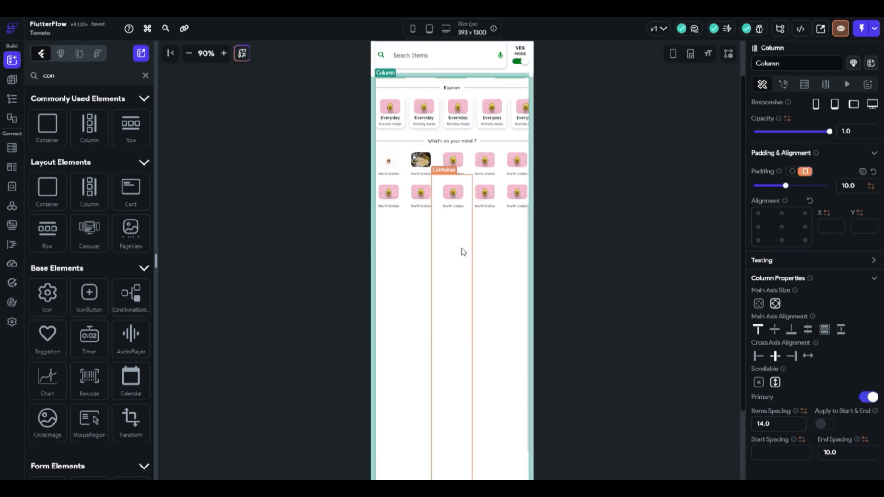
scroll(463, 252, "down", 5)
scroll(463, 252, "up", 6)
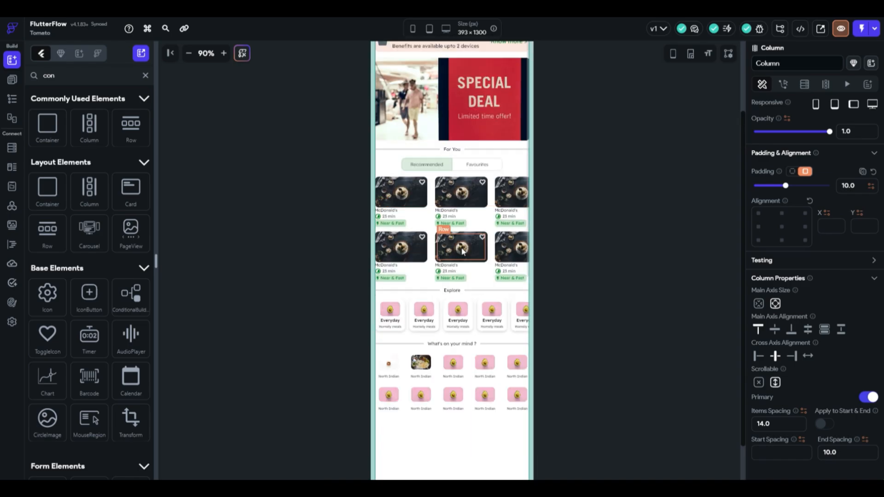
scroll(463, 252, "down", 3)
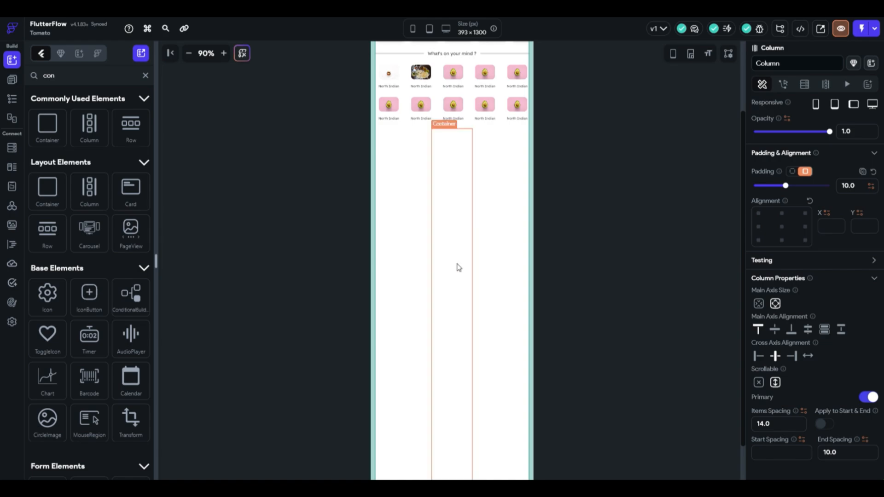
left_click(451, 241)
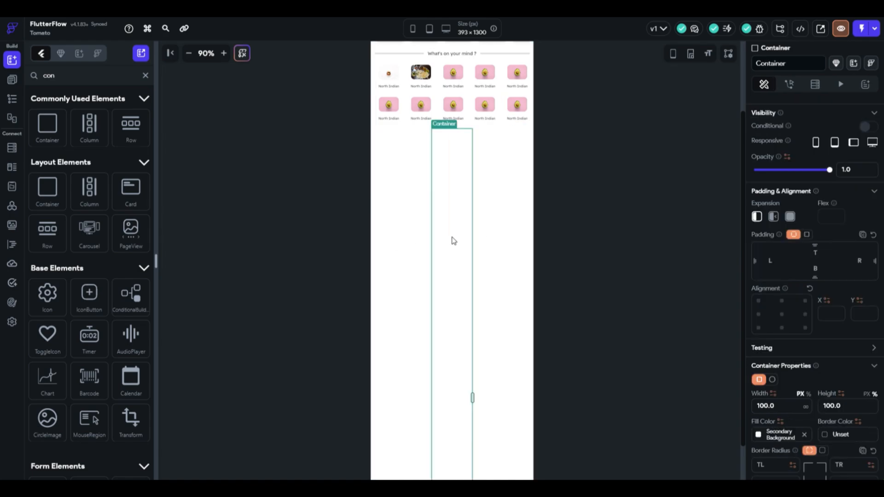
left_click(806, 407)
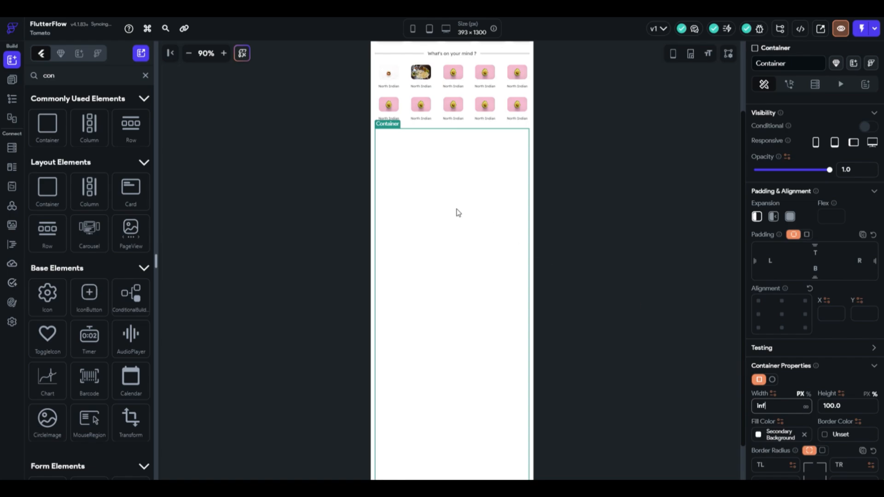
Place a TabBar inside the empty container and delete its Example 2 tab.
left_click(125, 77)
key("ctrl+a")
key("BackSpace")
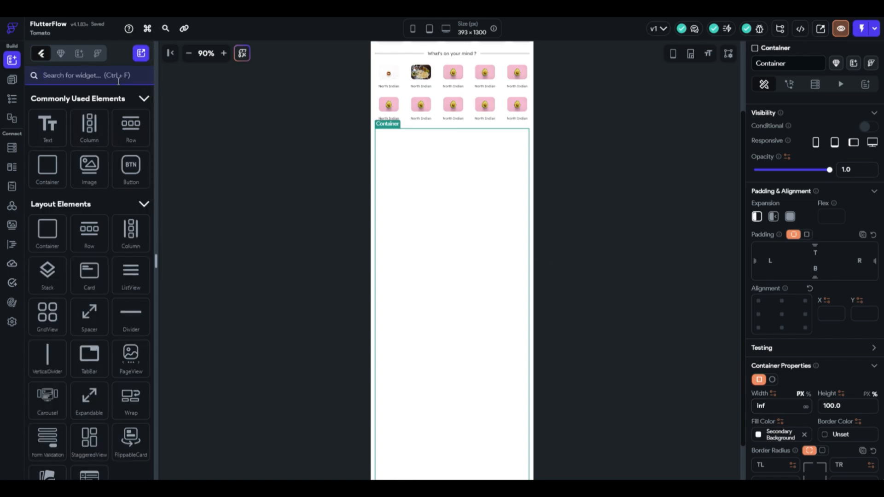
type("tabn")
left_click_drag(48, 136, 468, 144)
left_click(461, 141)
key("Delete")
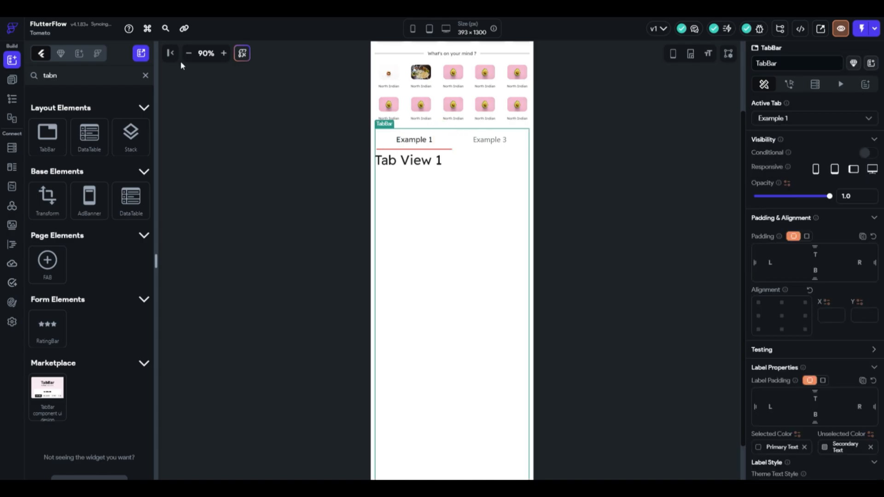
Examine the TabBar's label, color and general properties along with its Example 1 tab settings.
left_click(224, 52)
left_click(224, 53)
left_click(224, 53)
left_click(224, 53)
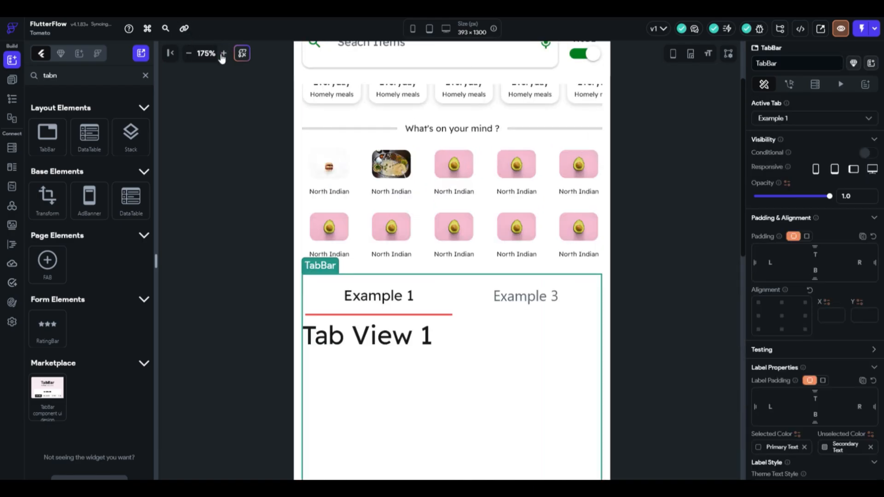
left_click(395, 302)
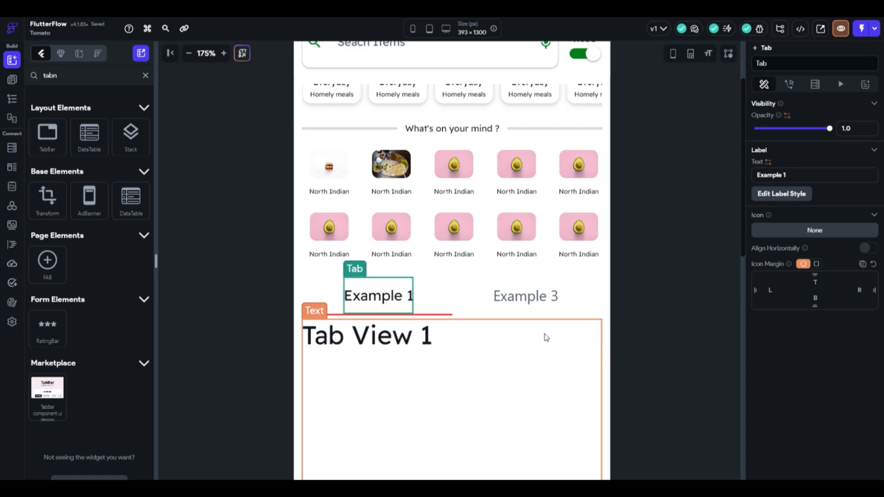
left_click(479, 296)
scroll(813, 297, "down", 5)
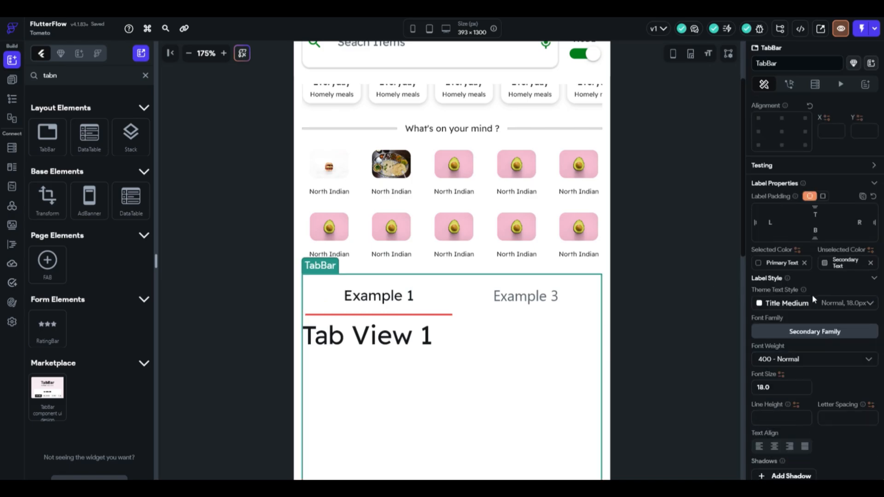
left_click(761, 265)
left_click(786, 294)
scroll(822, 316, "down", 6)
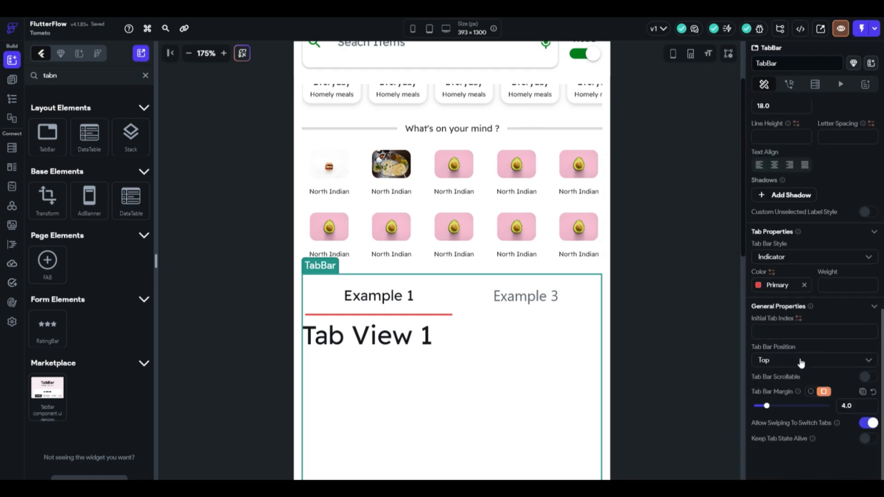
scroll(800, 359, "up", 5)
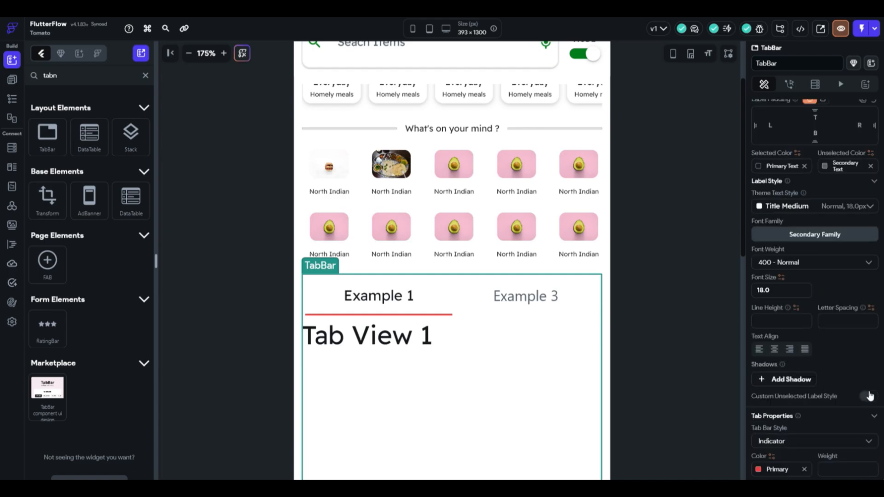
scroll(797, 231, "up", 1)
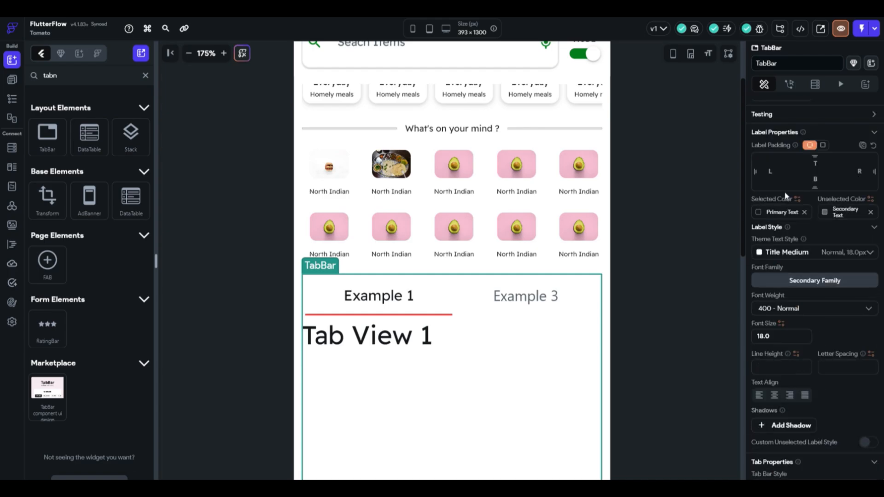
scroll(830, 191, "up", 4)
left_click(355, 305)
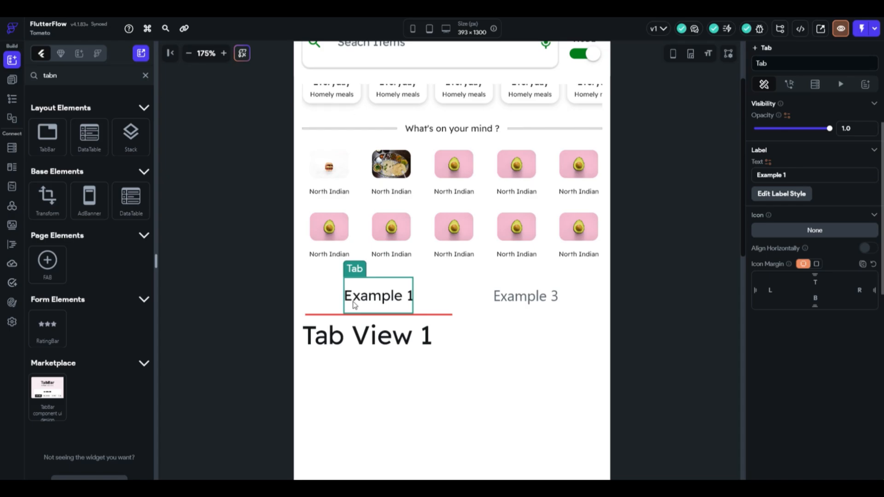
Change the TabBar's tab style to Button.
left_click(506, 391)
scroll(842, 357, "down", 10)
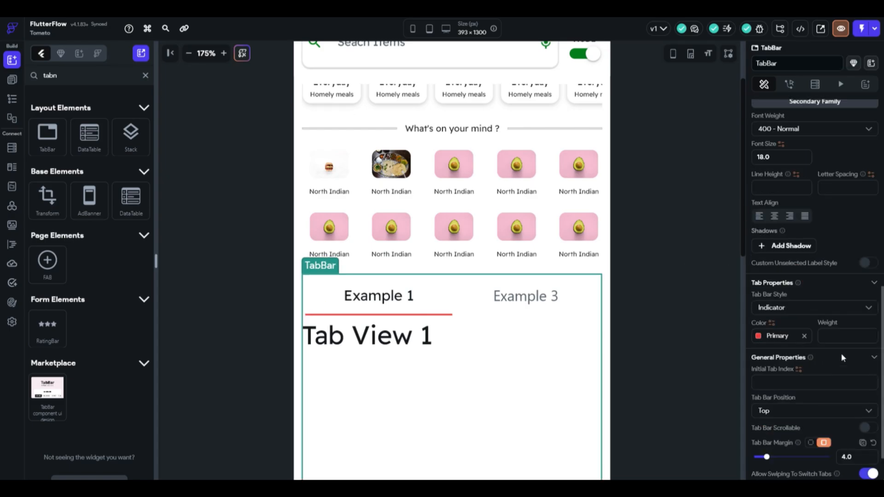
left_click(790, 311)
left_click(789, 328)
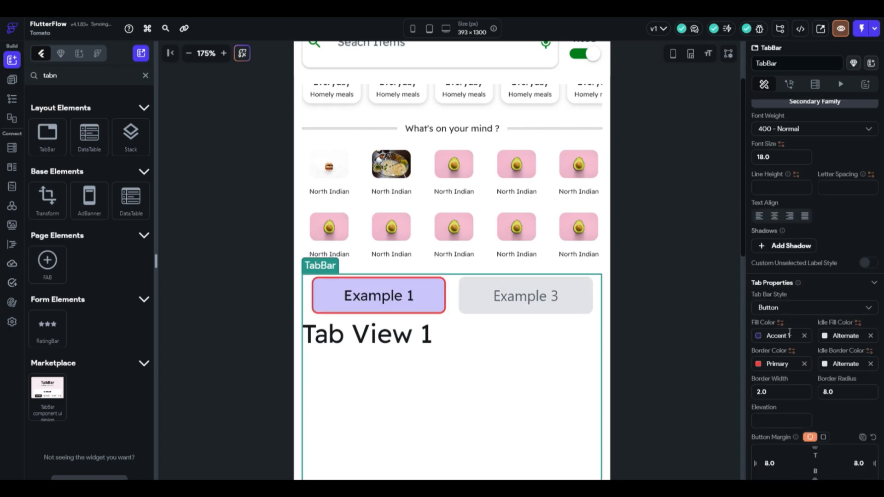
scroll(849, 378, "down", 4)
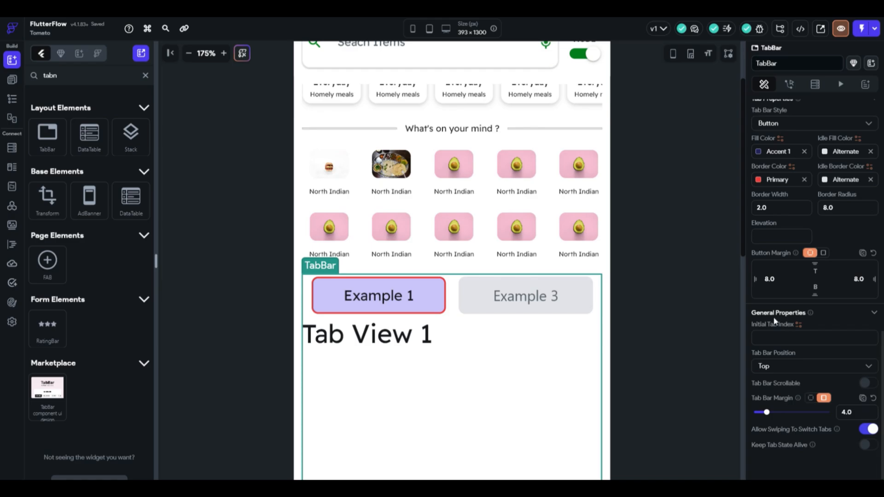
scroll(783, 318, "up", 4)
Set the TabBar's active fill color to Primary Text and clear its border color.
left_click(758, 336)
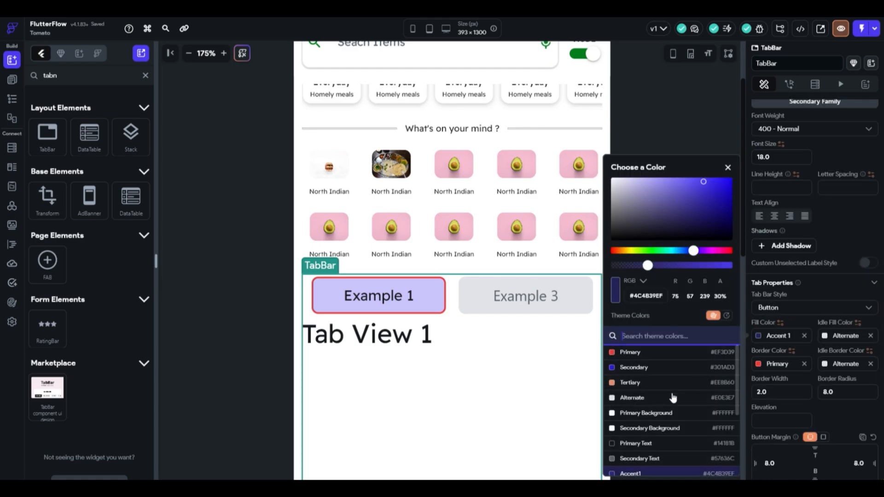
left_click(651, 444)
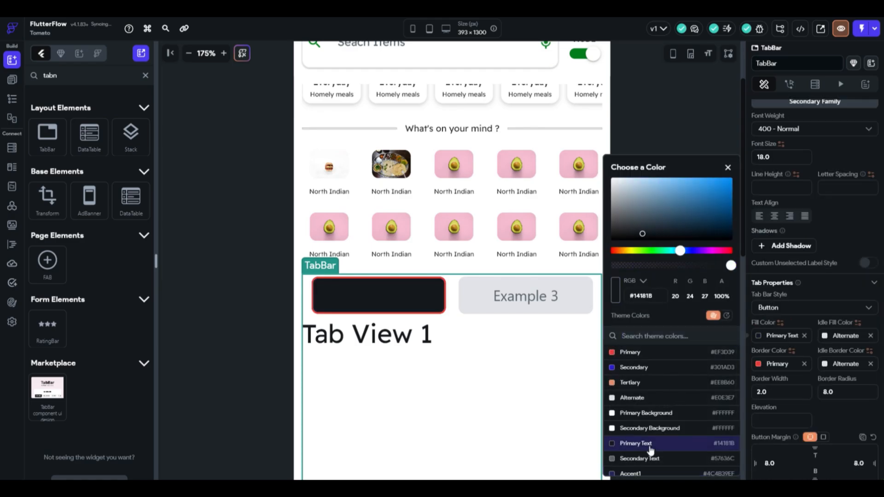
left_click(804, 364)
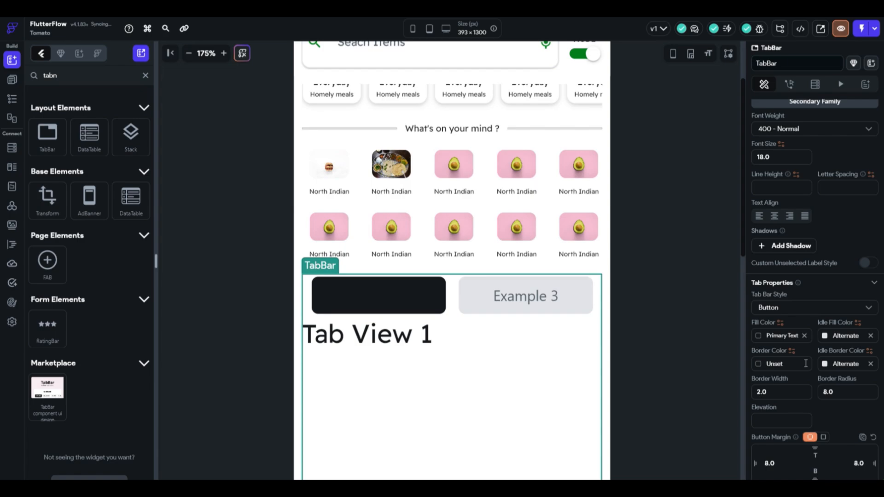
Set the TabBar's border radius to 20 and change its tab style to Toggle Button.
left_click(849, 392)
type("20")
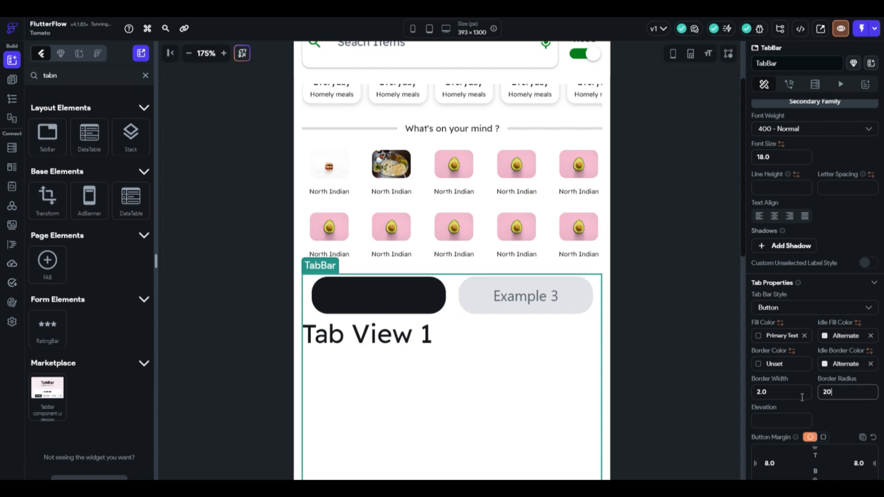
left_click(782, 308)
left_click(787, 328)
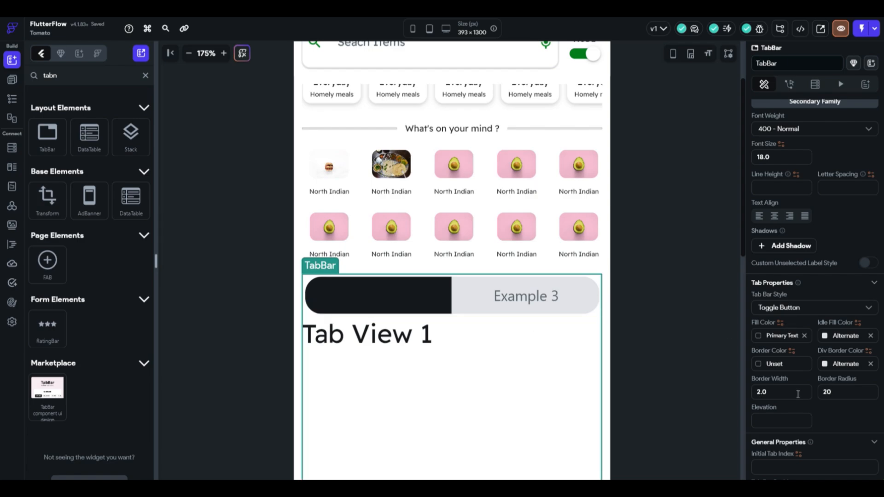
Increase the TabBar's border radius to 27.
scroll(827, 442, "down", 2)
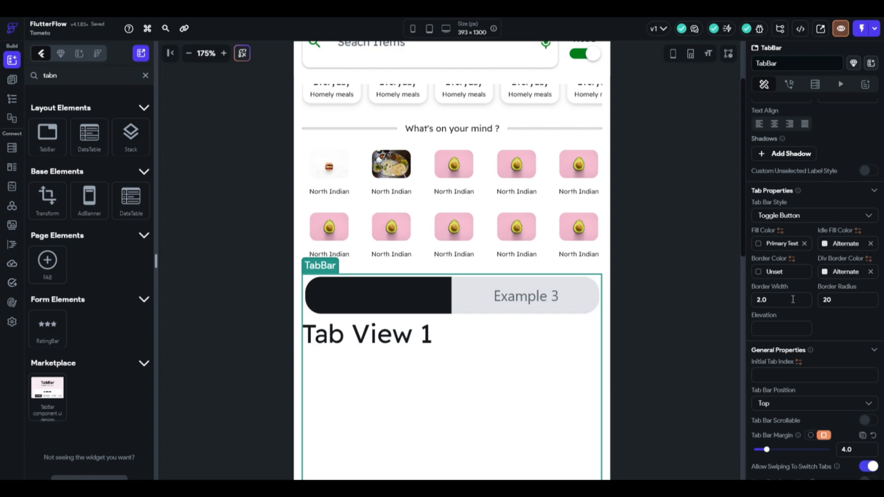
left_click(856, 306)
key("Up")
key("Up")
key("Up")
key("Up")
key("Up")
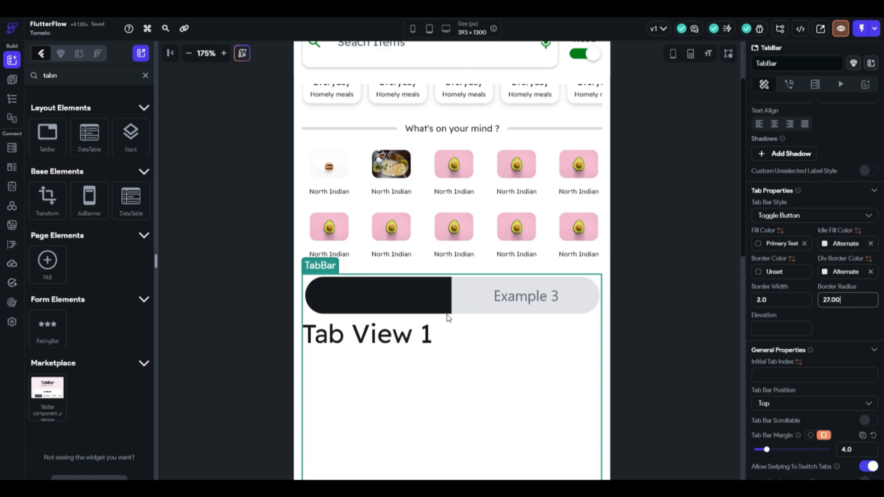
Switch between the Example 1 and Example 3 tabs to check the toggle styling.
left_click(539, 295)
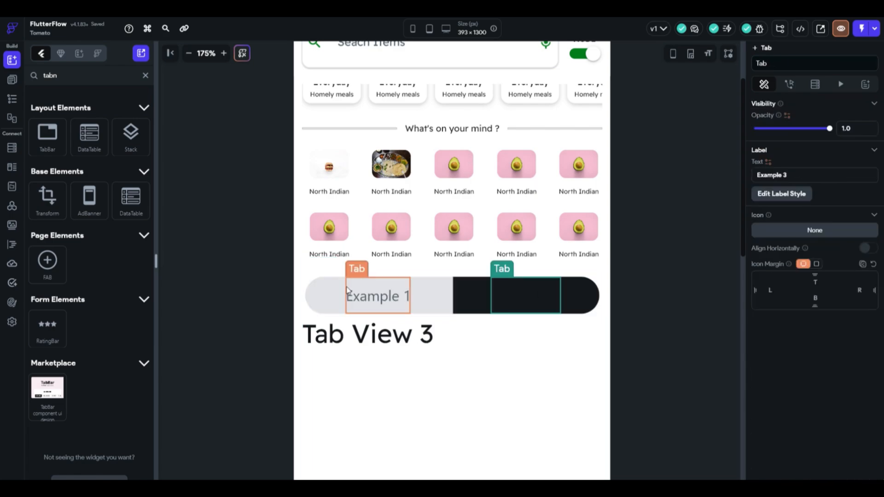
left_click(413, 300)
left_click(413, 300)
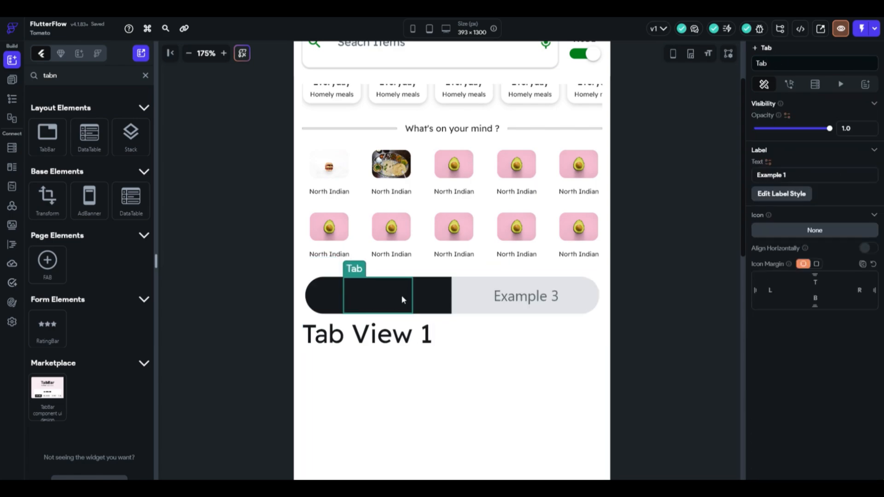
left_click(472, 305)
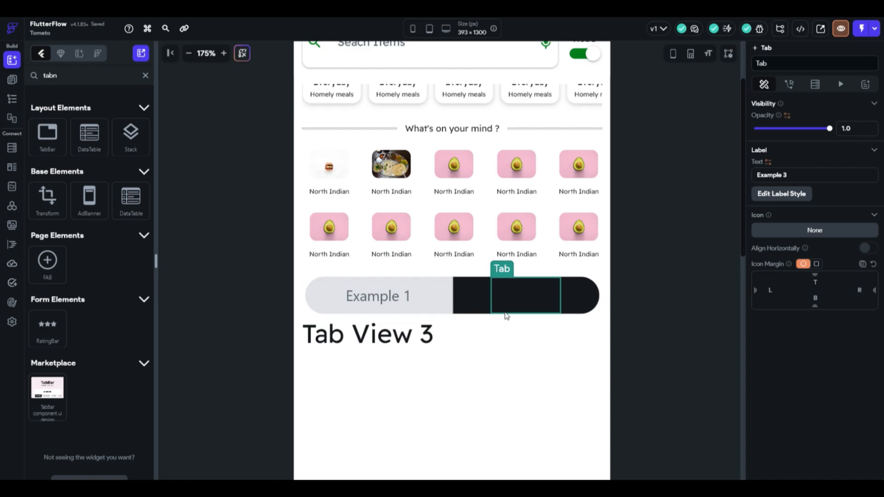
Change the TabBar's tab style to Button and activate the Example 1 tab.
left_click(472, 305)
scroll(817, 341, "down", 10)
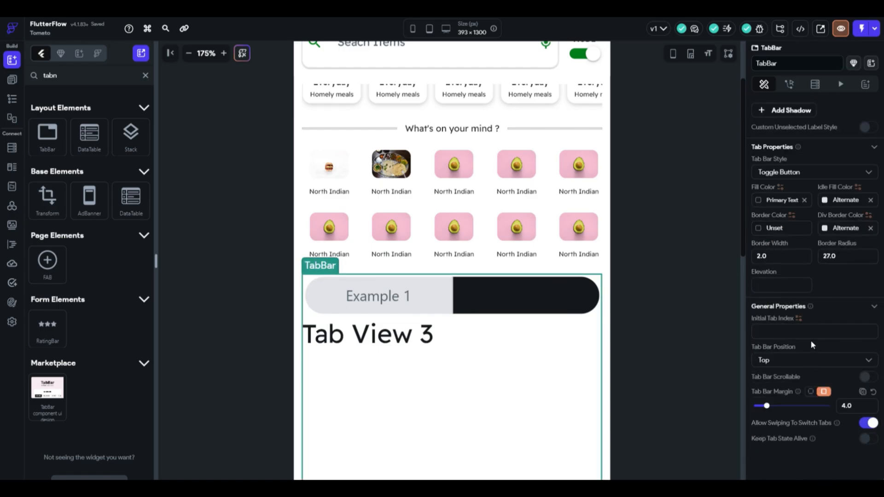
scroll(812, 341, "up", 2)
left_click(797, 266)
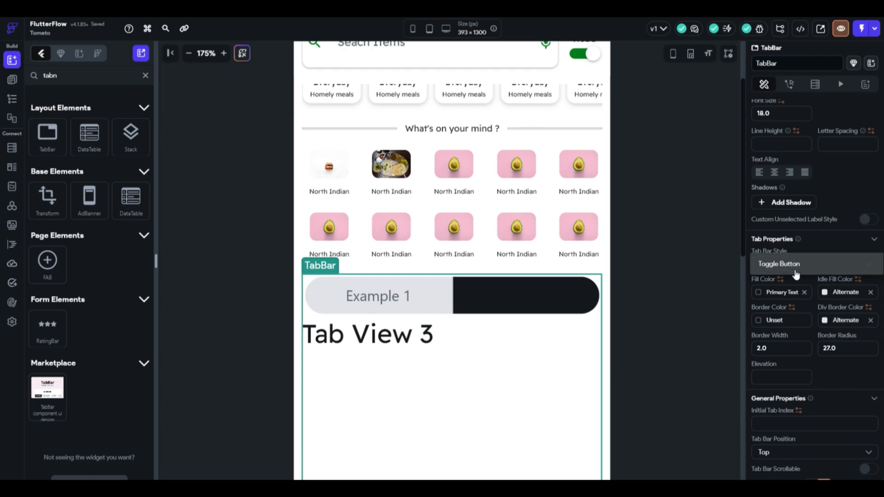
left_click(801, 247)
left_click(426, 298)
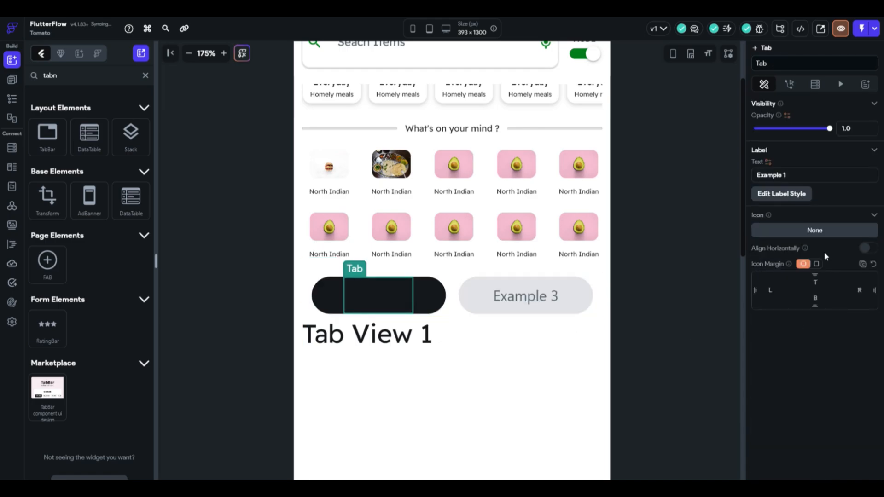
Set the TabBar's selected label color to Primary Background.
left_click(416, 318)
scroll(816, 230, "down", 10)
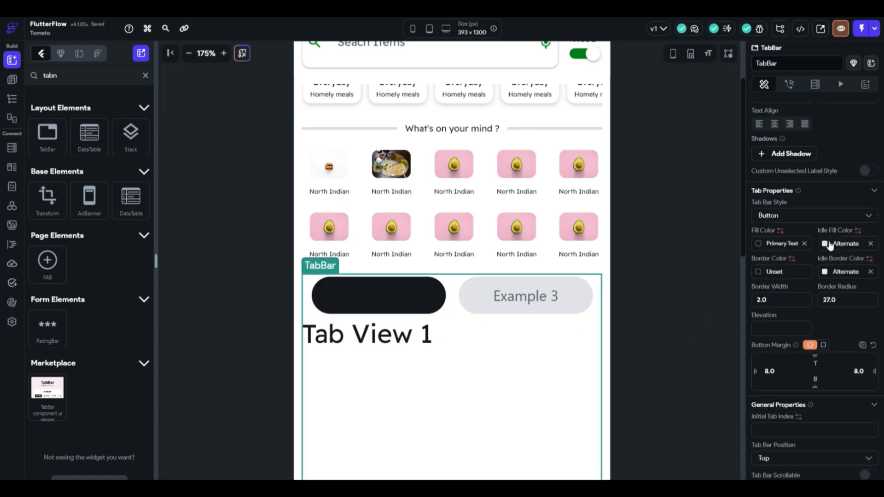
scroll(820, 216, "up", 7)
scroll(821, 215, "up", 2)
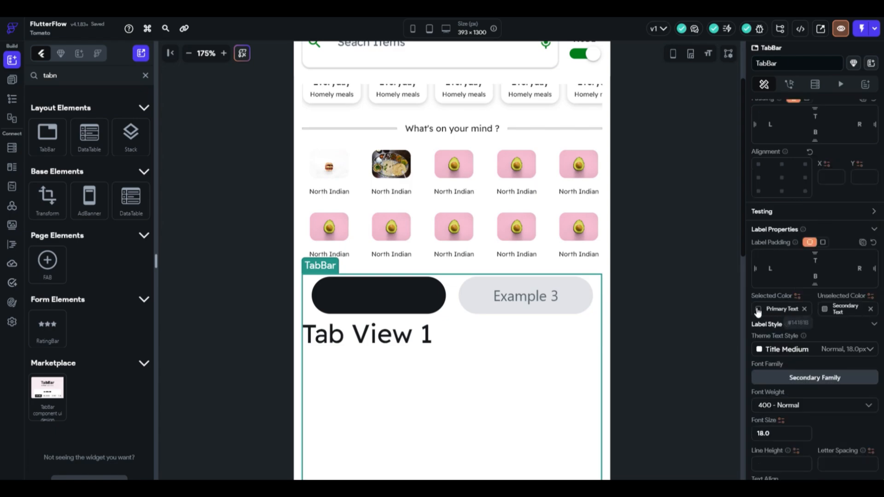
left_click(780, 309)
left_click(648, 414)
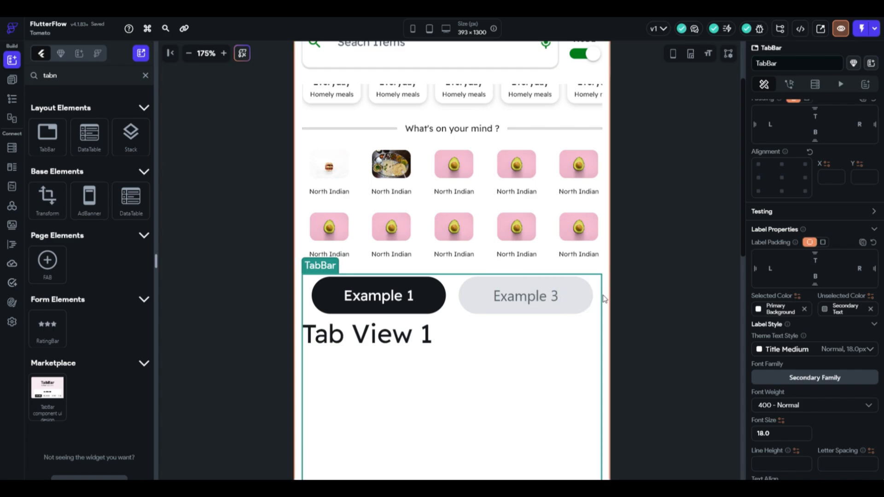
Rename the Example 1 tab's label to All.
left_click(387, 297)
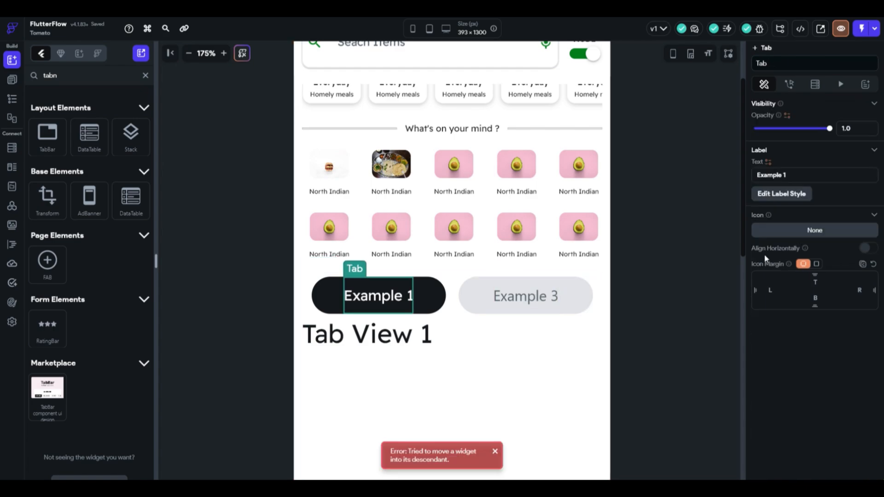
left_click(825, 178)
key("ctrl+a")
type("All")
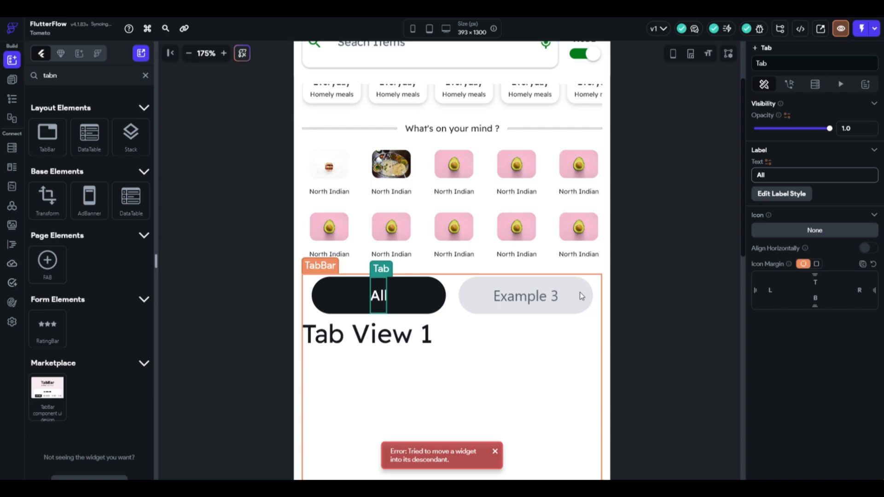
Rename the Example 3 tab's label to NEAR & FAST and make the All tab active again.
left_click(581, 296)
left_click_drag(789, 175, 750, 178)
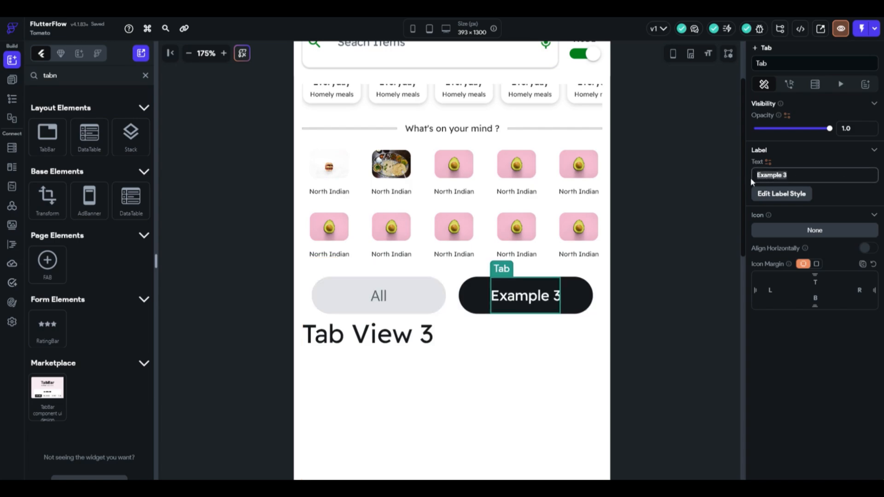
type("NEAR & FAST")
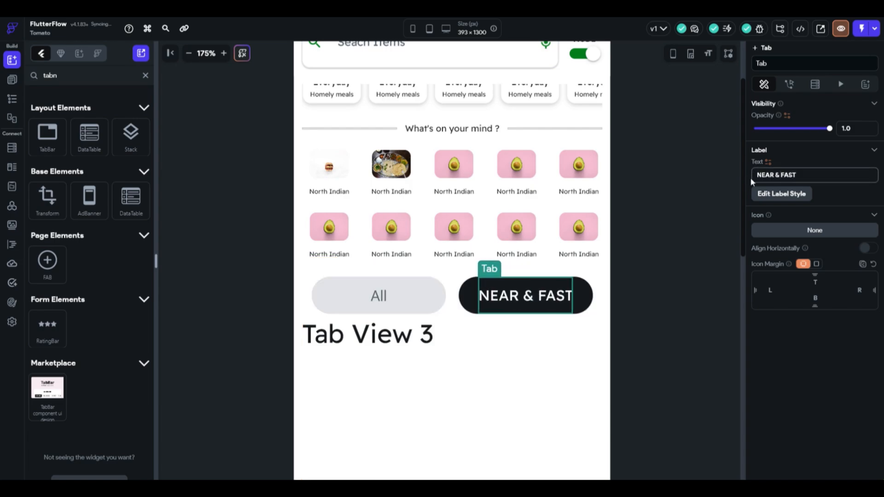
left_click(265, 330)
left_click(379, 296)
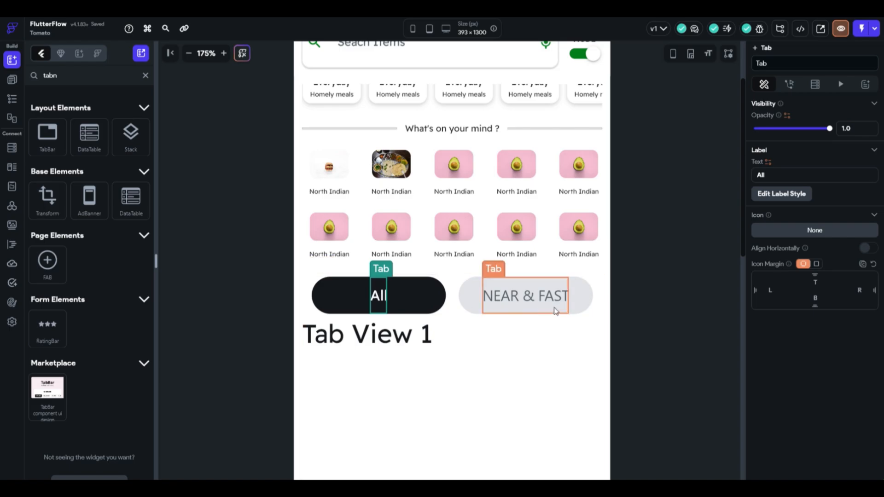
Clear the right and left button margins of the TabBar.
left_click(444, 308)
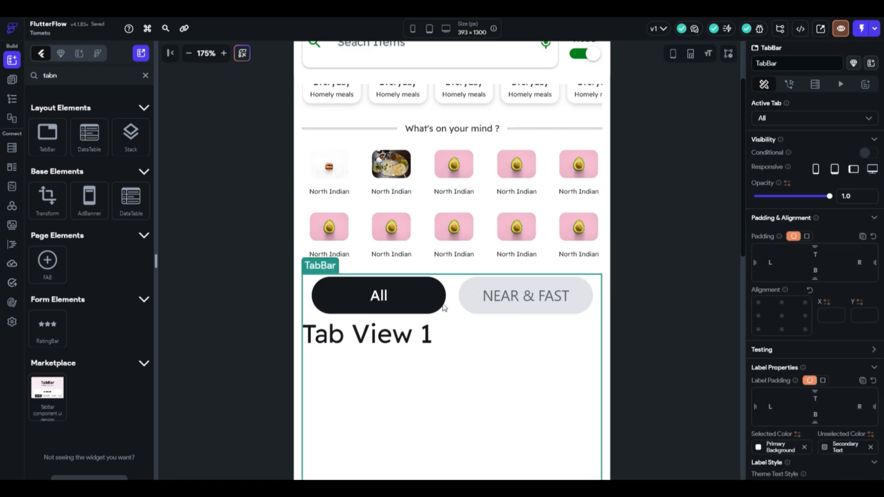
scroll(809, 315, "down", 10)
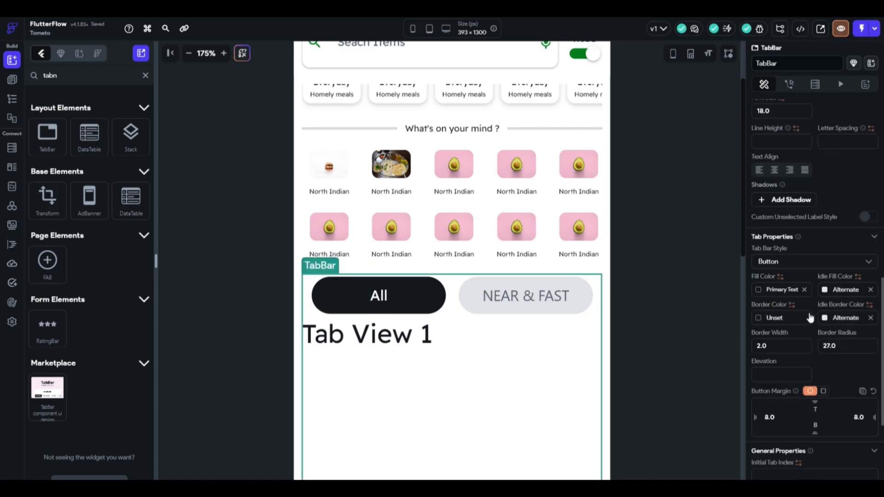
scroll(810, 313, "down", 1)
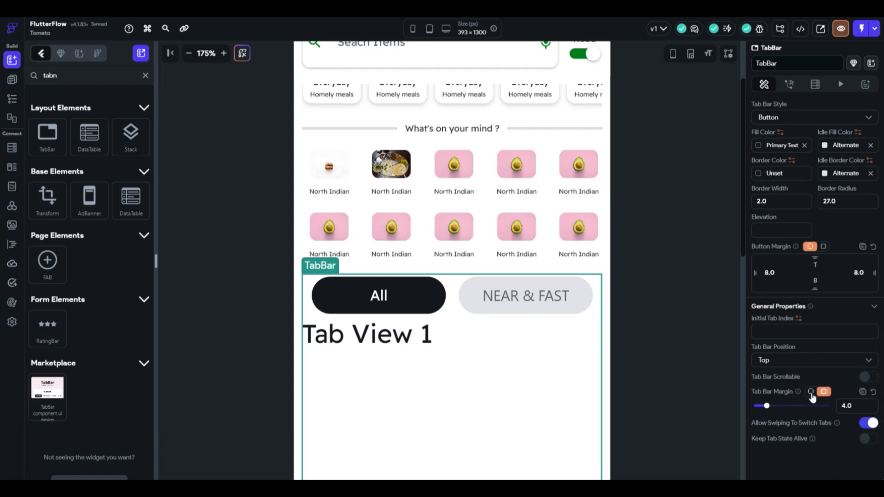
mouse_move(766, 410)
left_mouse_down()
mouse_move(785, 408)
mouse_move(750, 407)
mouse_move(767, 406)
left_mouse_up()
scroll(813, 261, "up", 1)
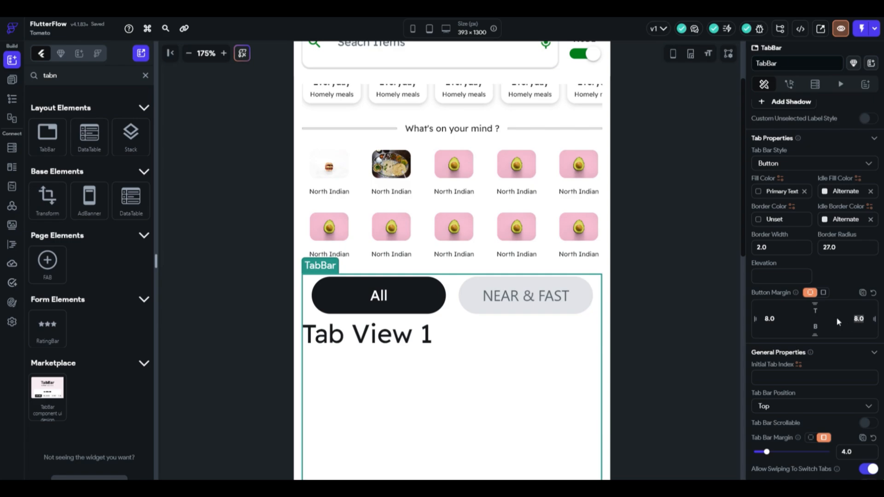
key("BackSpace")
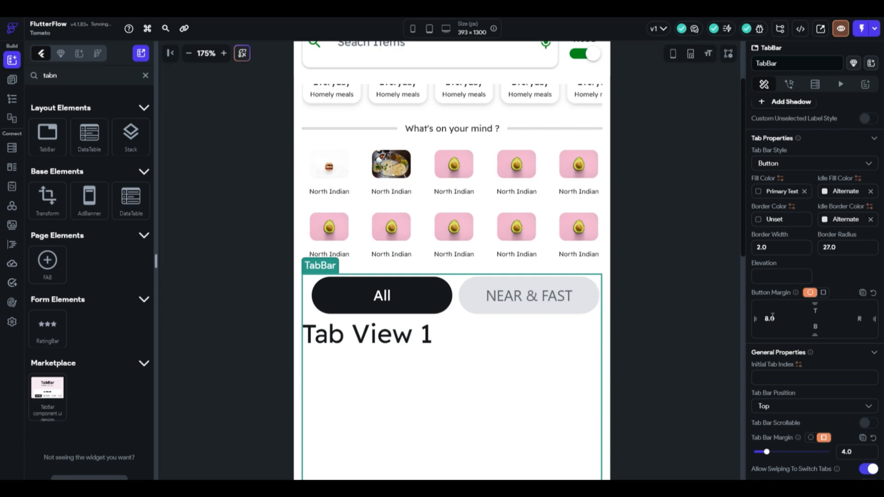
type("0")
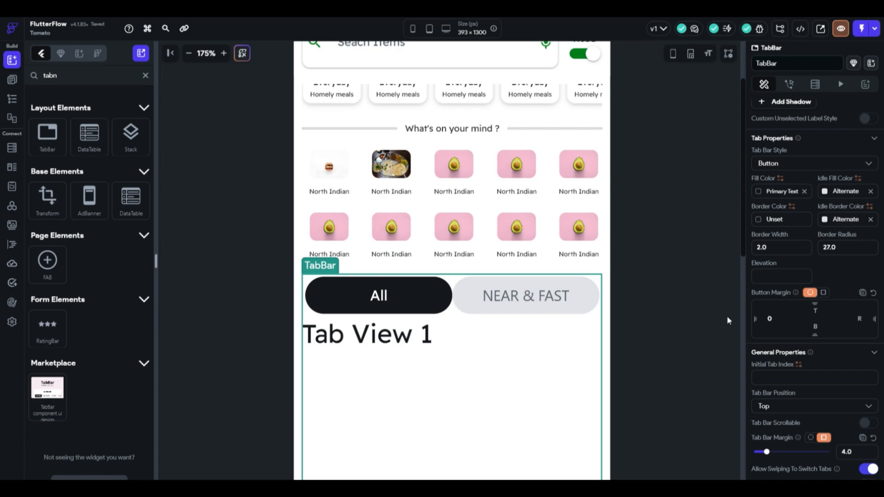
key("BackSpace")
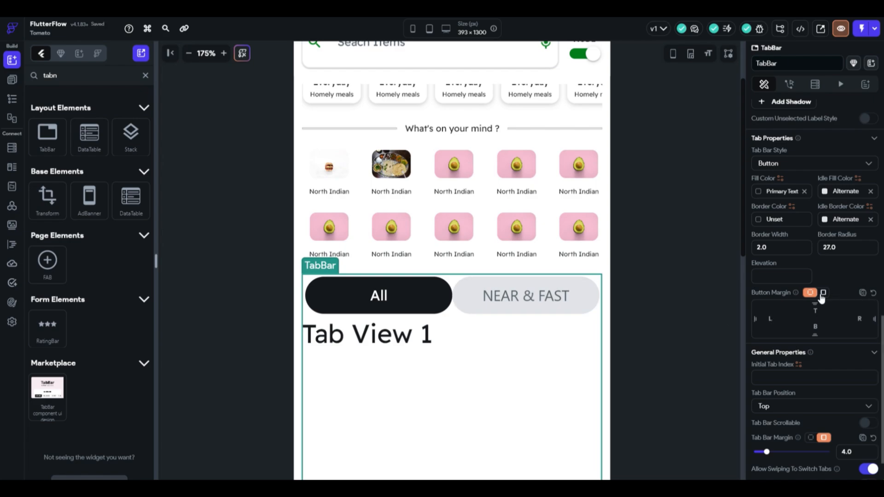
Set a uniform button margin of 8 on all sides of the TabBar's buttons.
left_click(823, 292)
left_click(850, 312)
type("8")
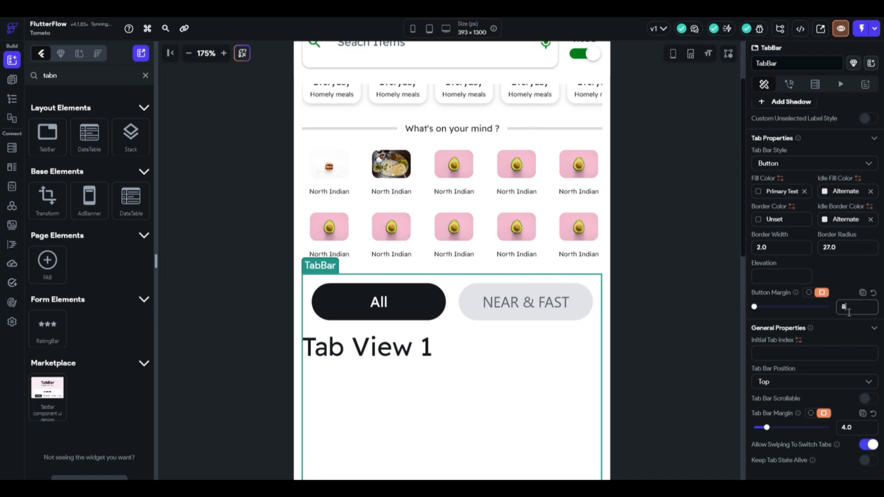
left_click(645, 347)
Delete the placeholder Tab View texts from the pages of both the All and NEAR & FAST tabs.
left_click(187, 54)
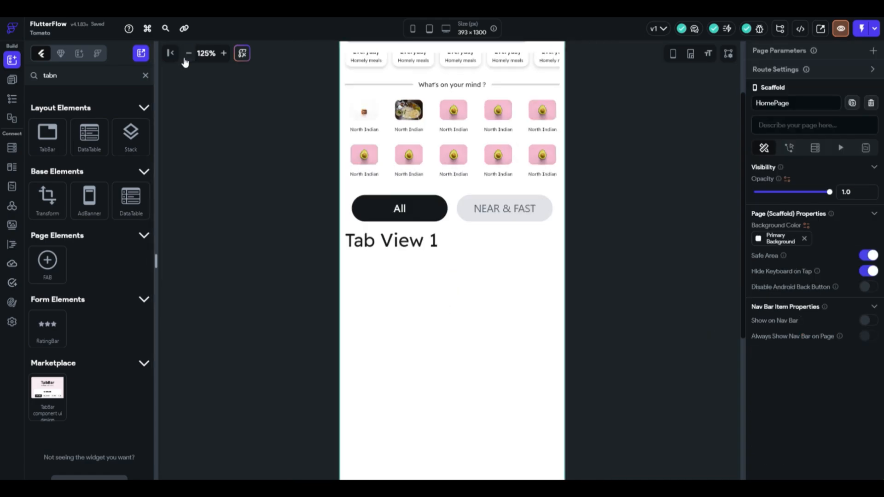
left_click(188, 54)
left_click(187, 53)
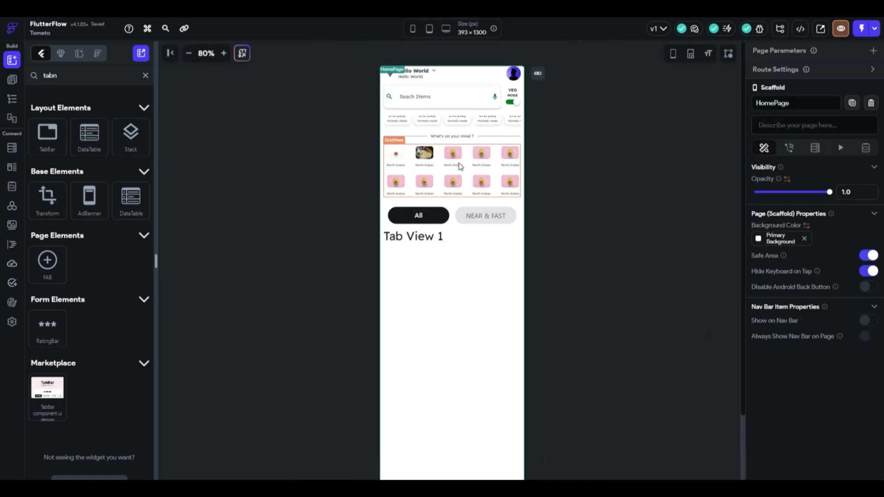
scroll(460, 164, "down", 3)
scroll(462, 161, "up", 5)
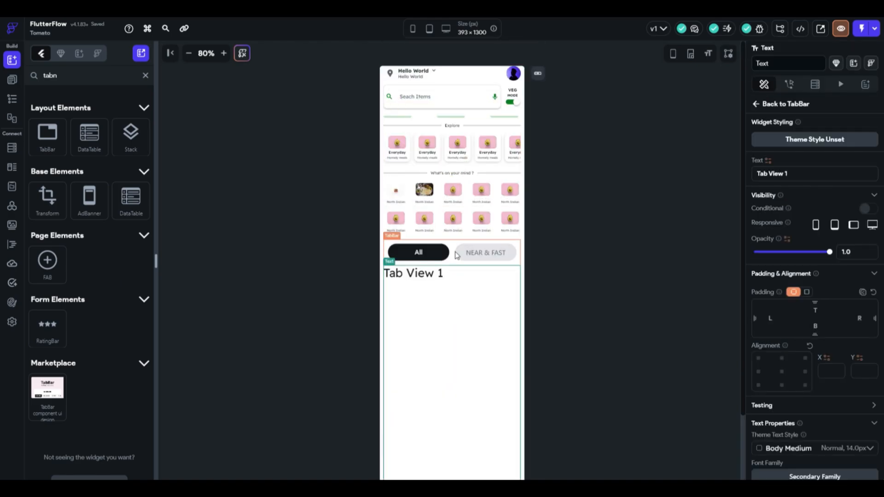
left_click(439, 265)
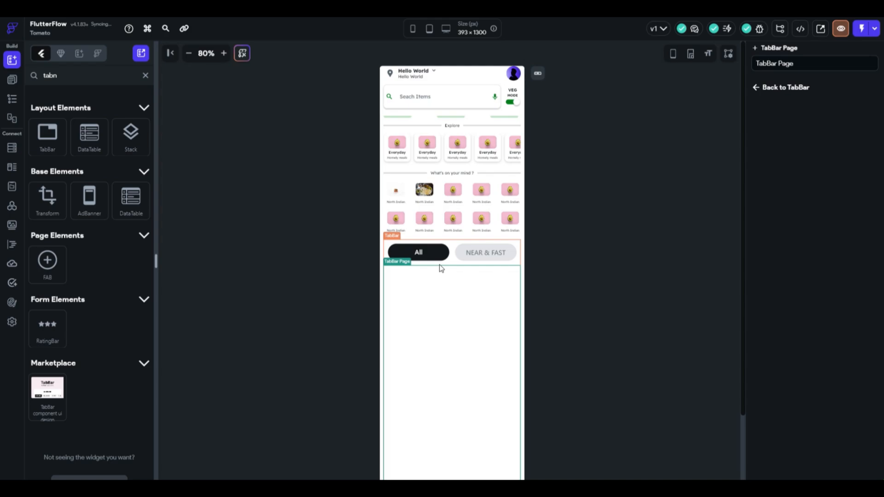
left_click(484, 253)
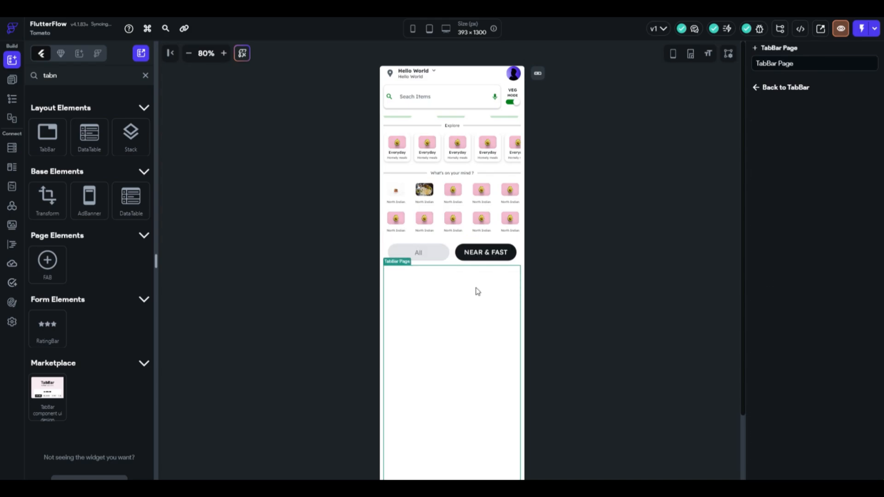
left_click(446, 269)
Add a ListView to the All tab's page and place a container 301 px high inside it.
left_click(417, 249)
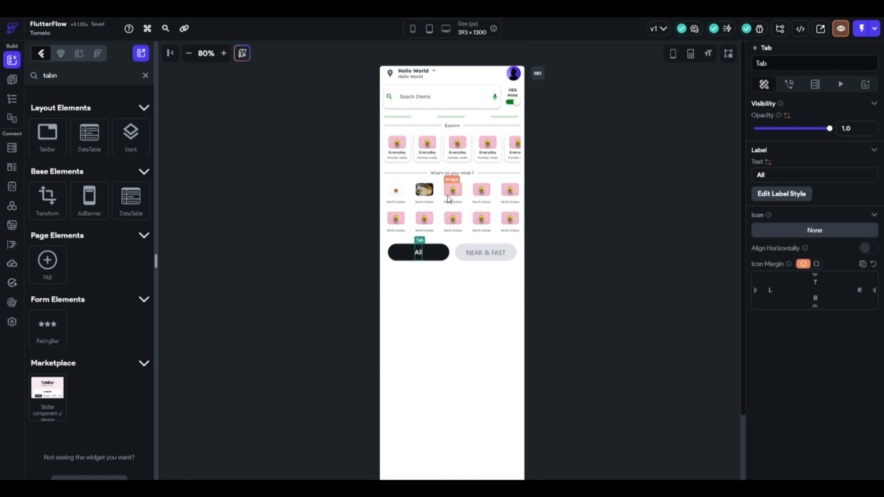
left_click(446, 296)
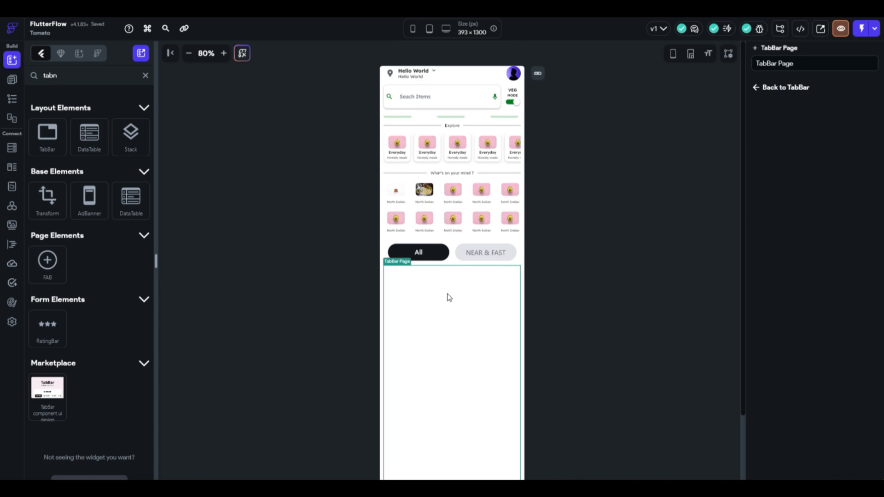
left_click(145, 76)
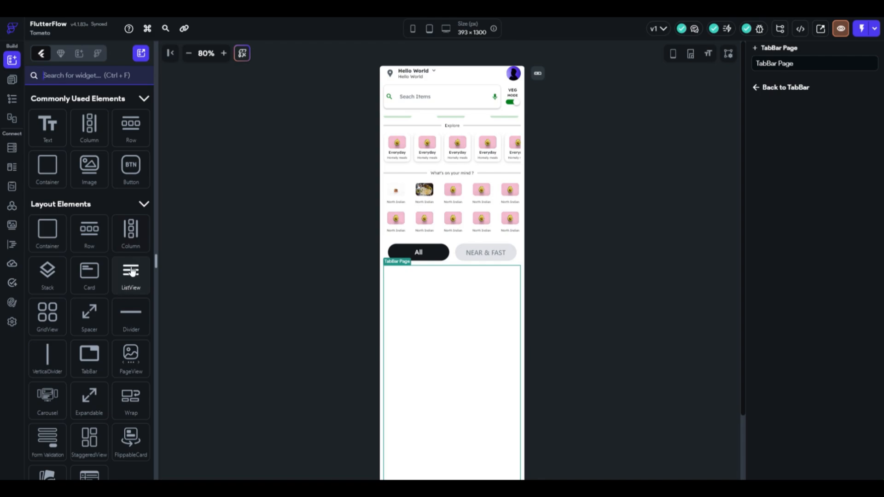
left_click_drag(130, 263, 483, 304)
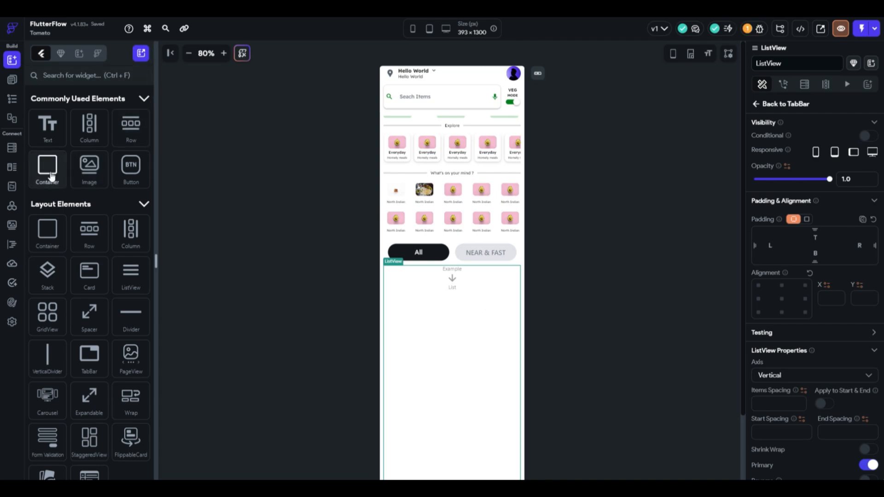
left_click_drag(51, 175, 443, 376)
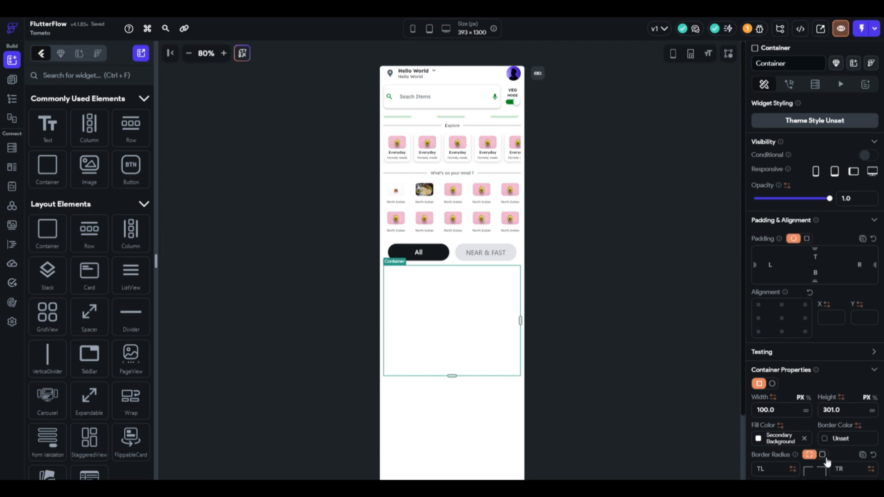
Set the new container's border radius to 20 on all corners and its elevation to 2.
left_click(822, 455)
left_click(841, 466)
type("20")
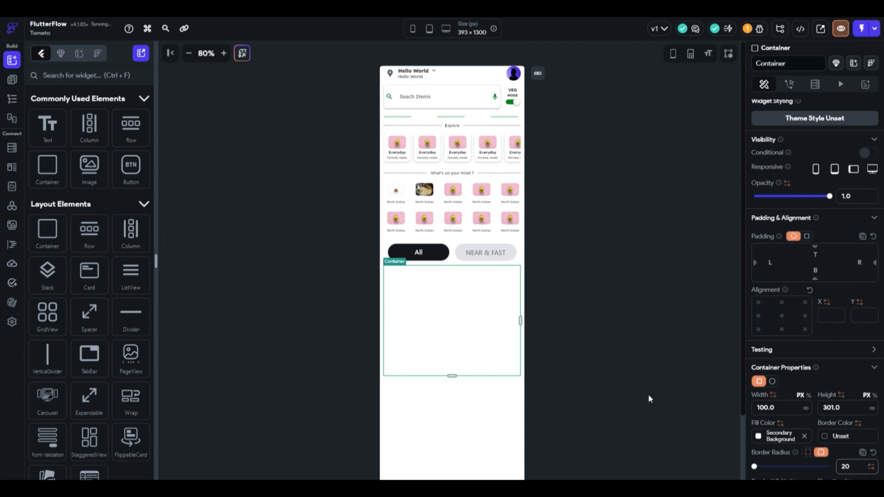
scroll(794, 364, "down", 4)
left_click(828, 310)
type("21")
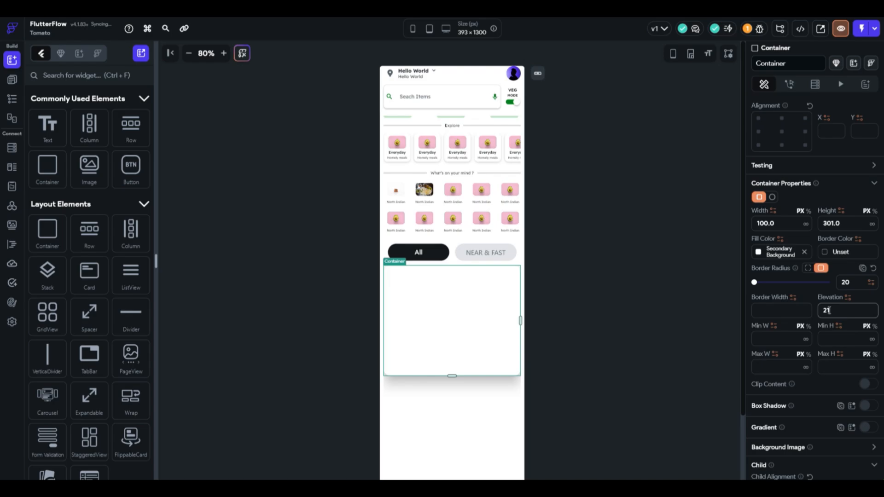
left_click(723, 334)
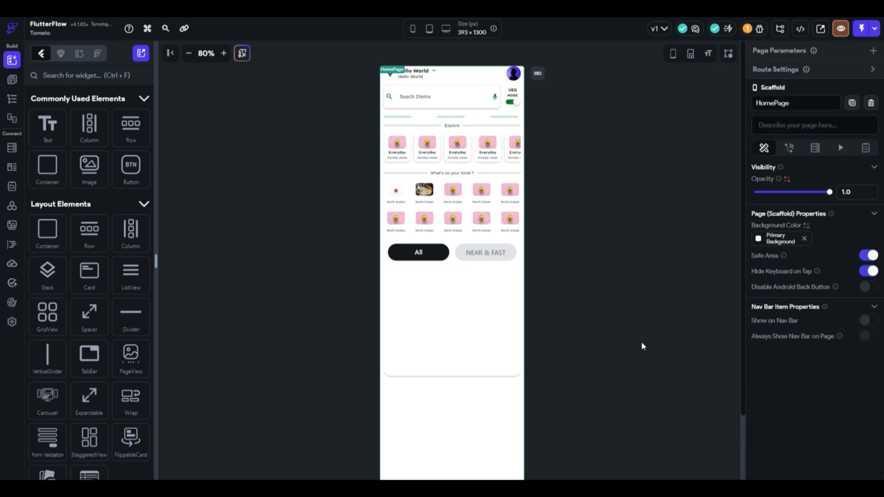
Enable the box shadow on the container in the All tab's list.
left_click(489, 352)
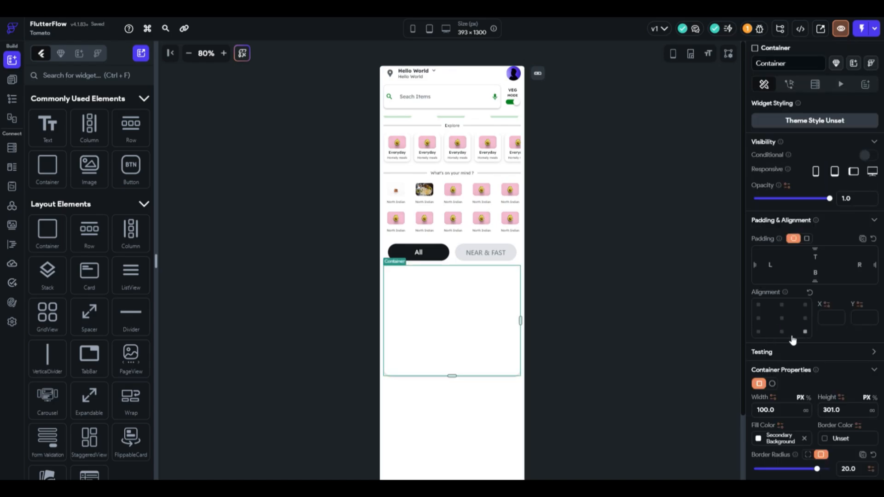
scroll(829, 350, "down", 5)
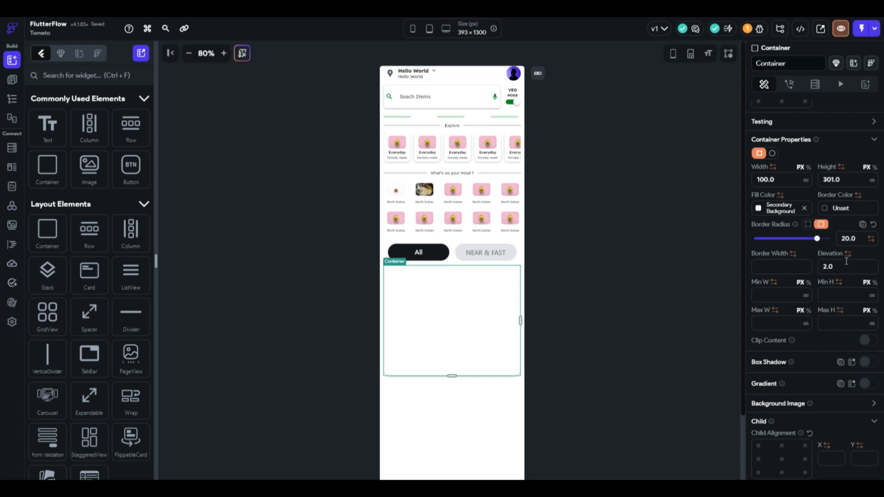
left_click(868, 362)
left_click(673, 343)
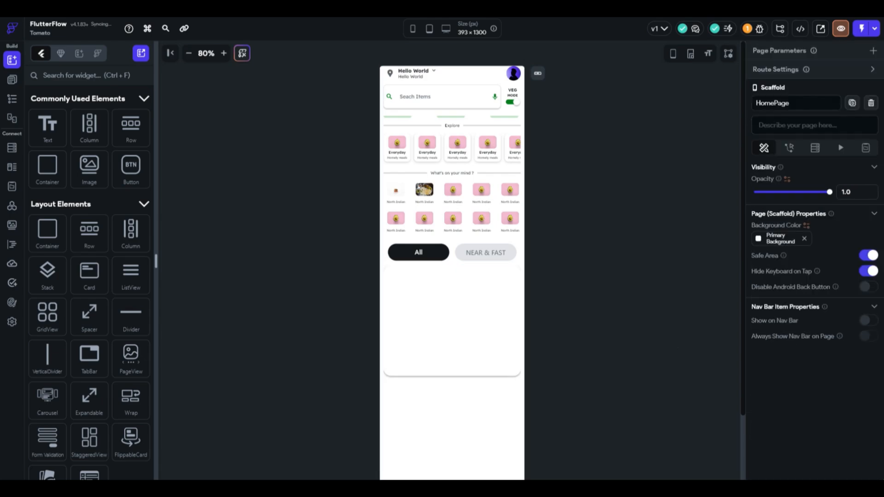
Apply uniform padding on all sides of the ListView in the All tab.
left_click(224, 53)
left_click(224, 53)
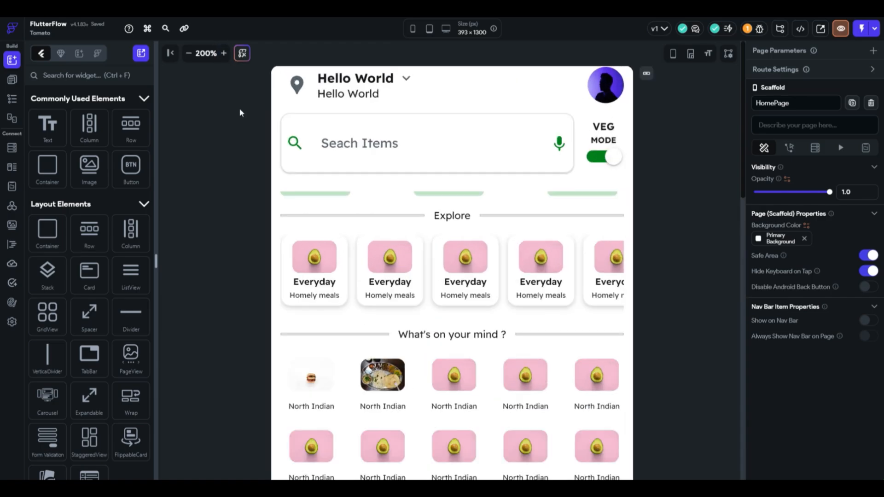
scroll(332, 181, "down", 8)
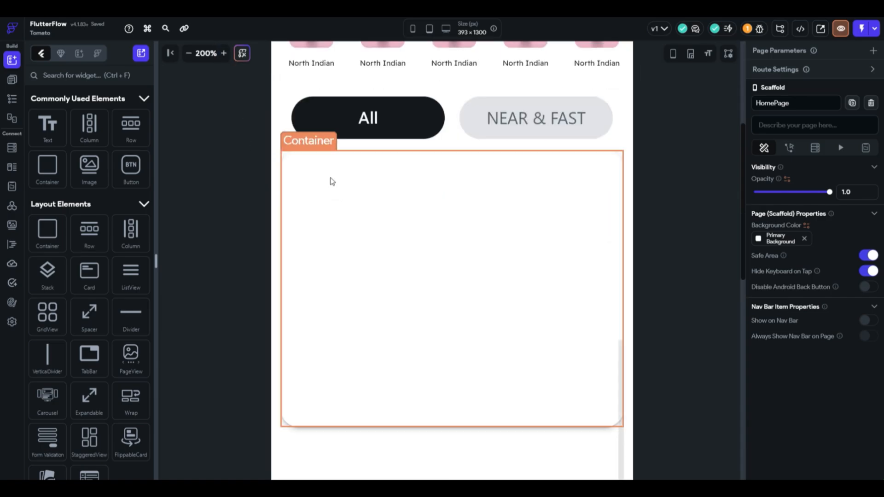
left_click(407, 207)
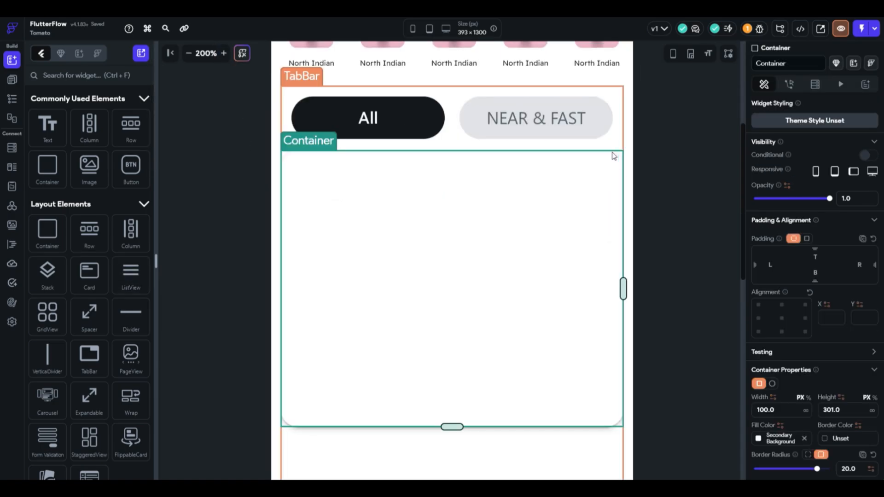
left_click(499, 439)
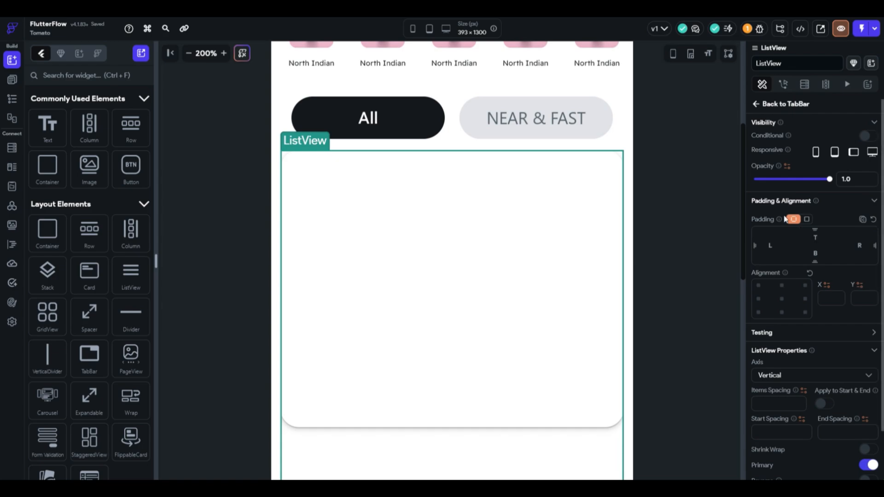
left_click(806, 220)
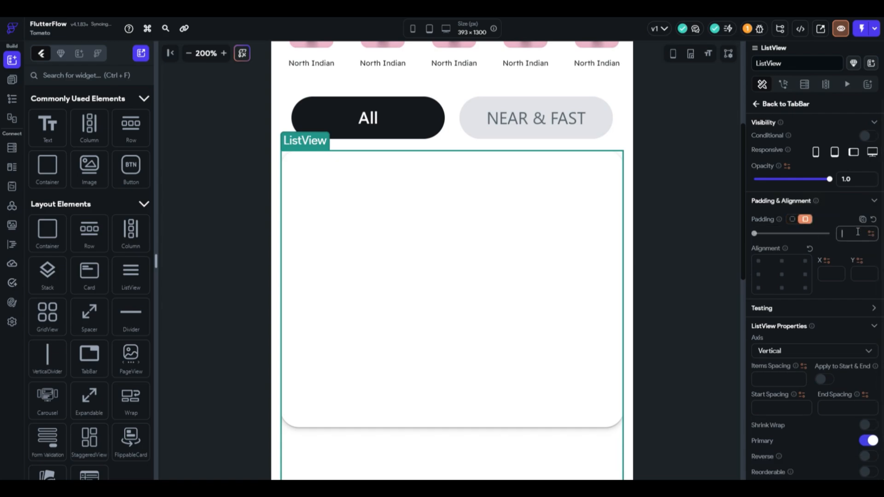
left_click(707, 286)
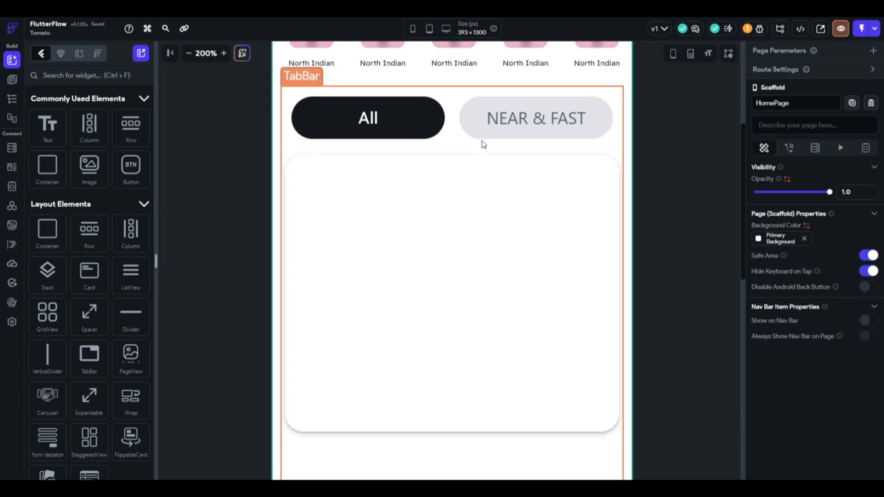
Add a Column inside the rounded container in the All tab's ListView.
left_click(452, 224)
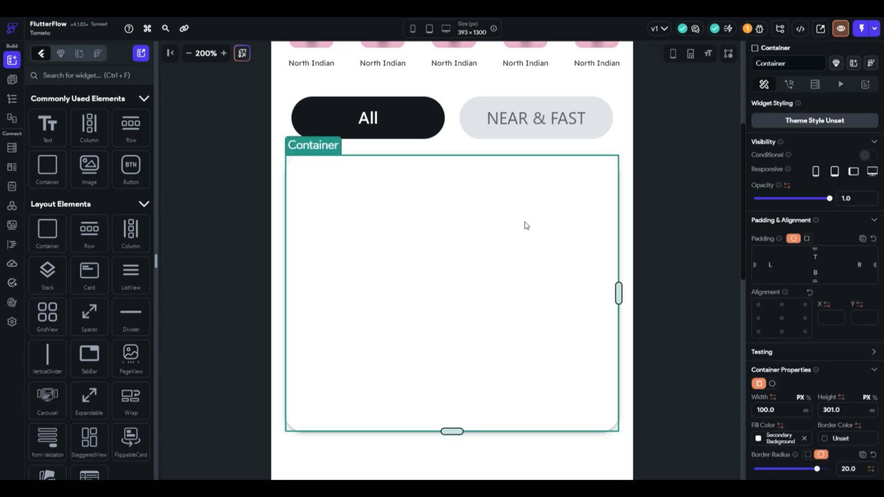
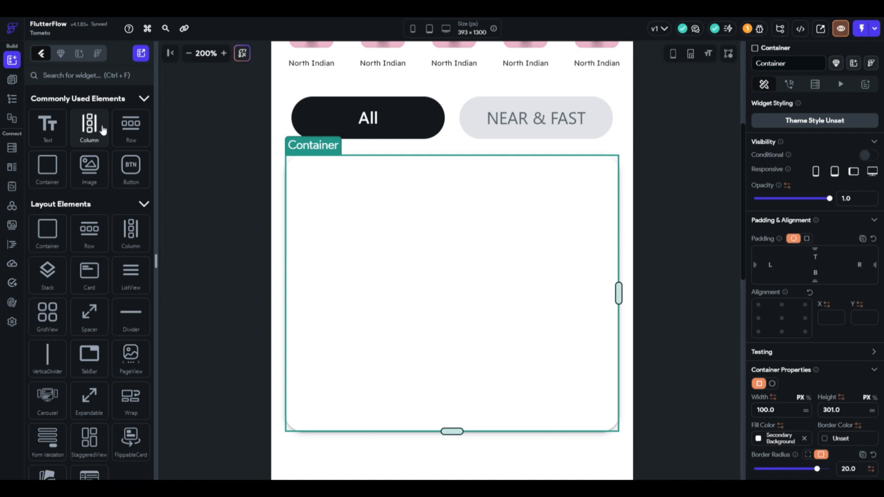
left_click_drag(103, 130, 441, 215)
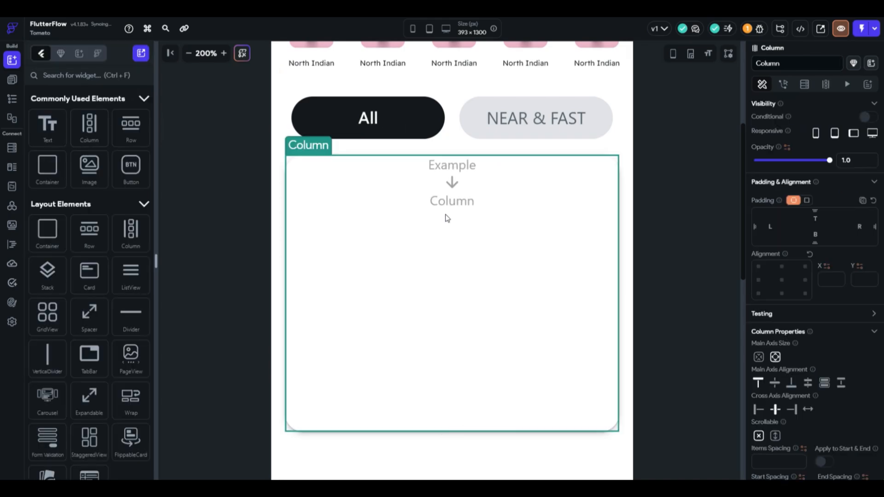
left_click(242, 123)
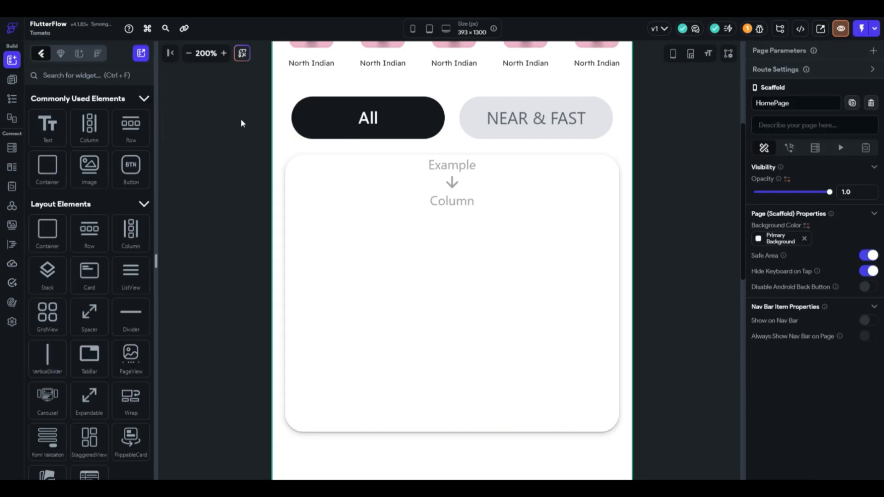
Search the widget library for a gallery element and clear the search.
left_click(87, 78)
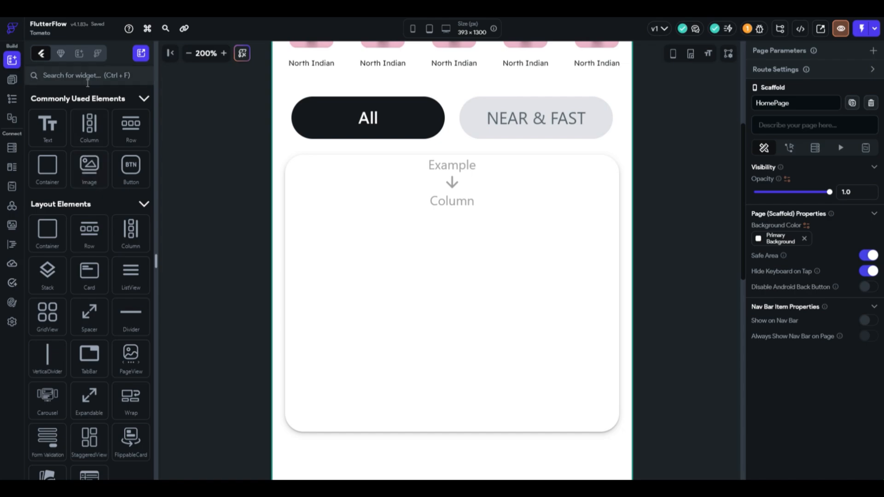
type("galler")
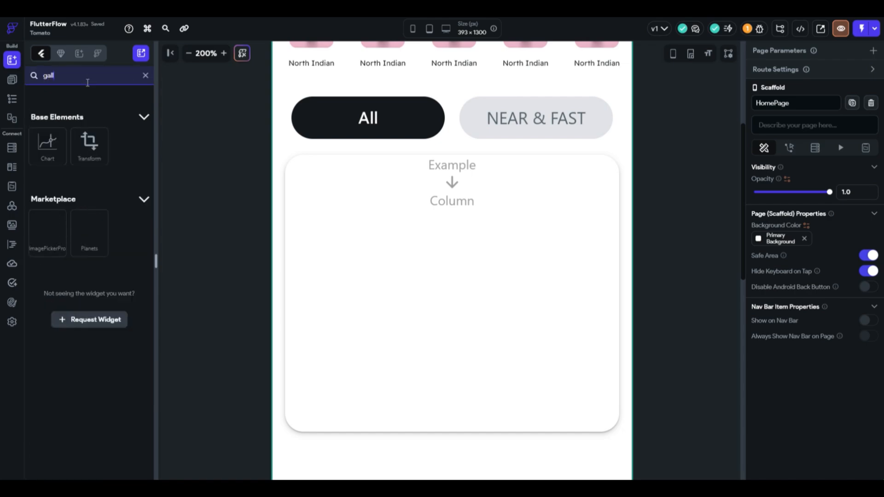
key("BackSpace")
key("BackSpace")
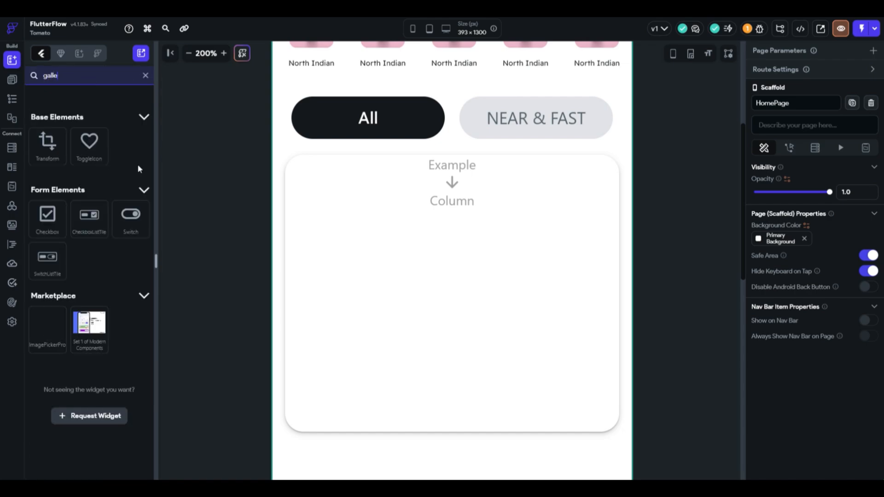
key("BackSpace")
key("BackSpace")
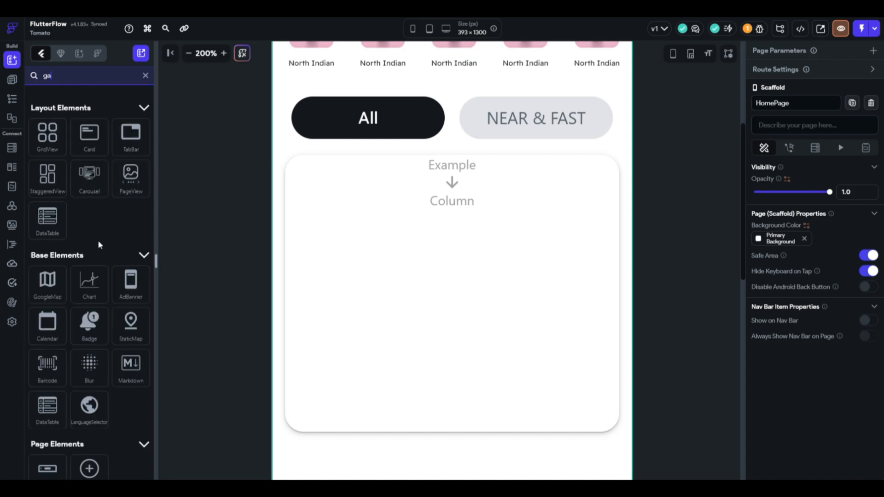
key("BackSpace")
key("BackSpace")
Try a MediaDisplay widget in the card's Column, review its image and video properties, and delete it.
scroll(108, 203, "down", 2)
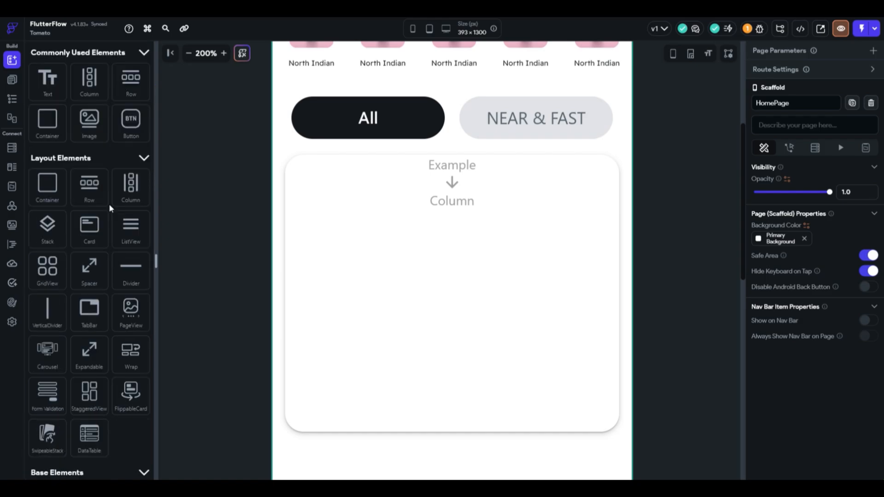
scroll(109, 211, "down", 10)
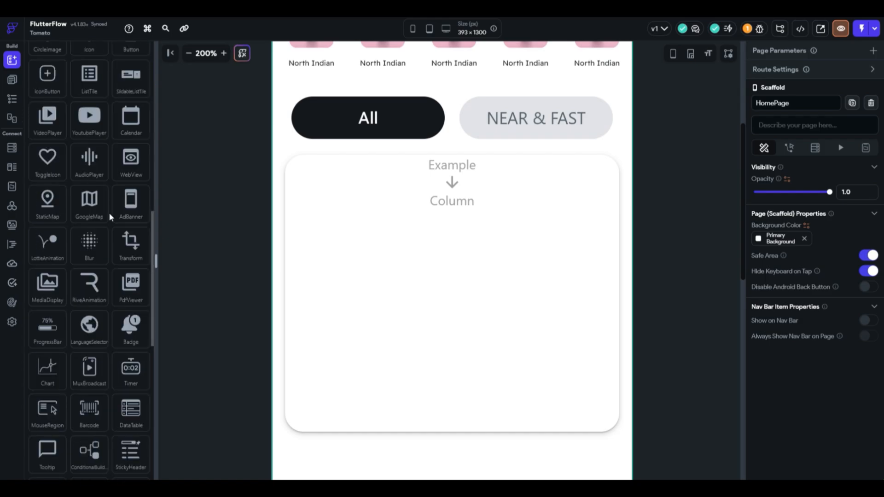
left_click_drag(51, 290, 468, 217)
scroll(821, 338, "down", 5)
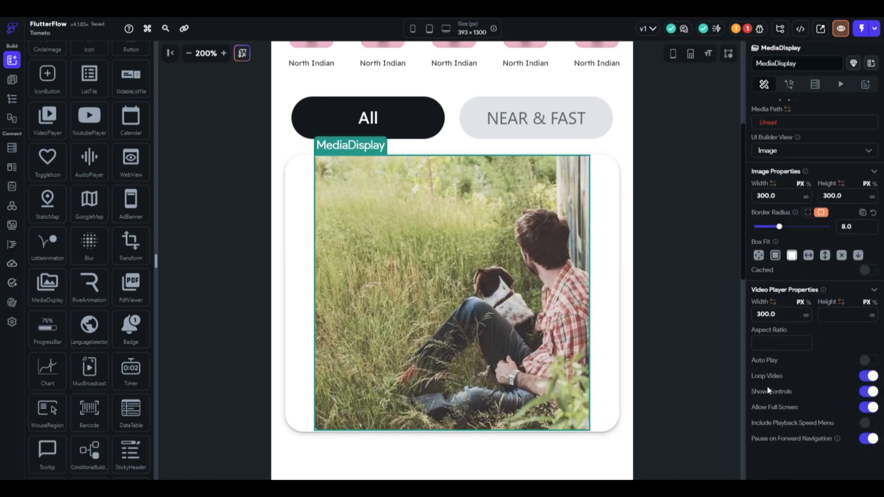
scroll(790, 180, "up", 1)
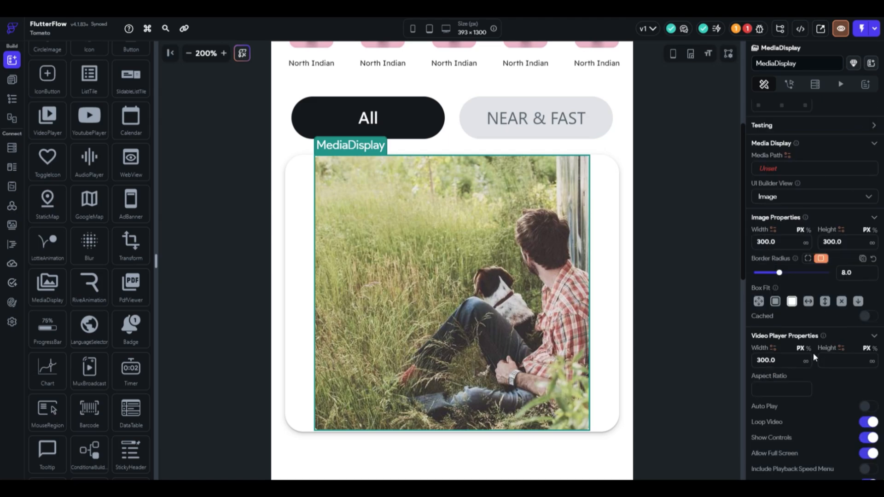
scroll(813, 352, "down", 1)
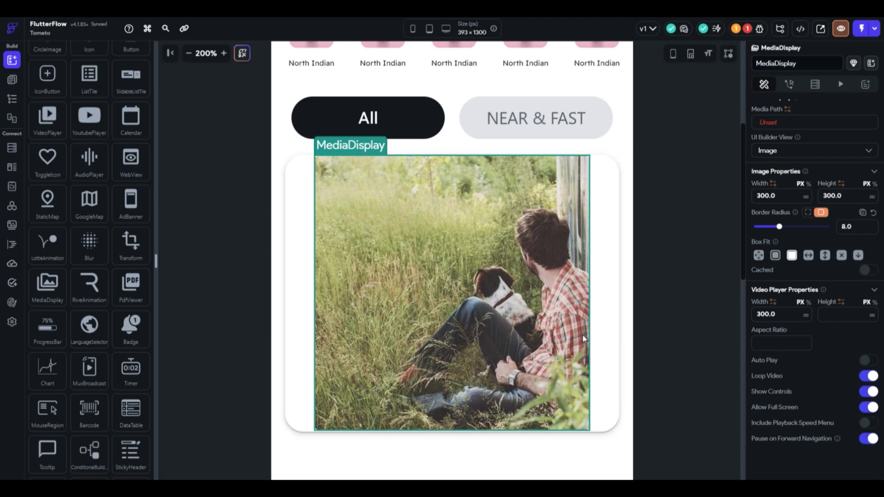
key("Delete")
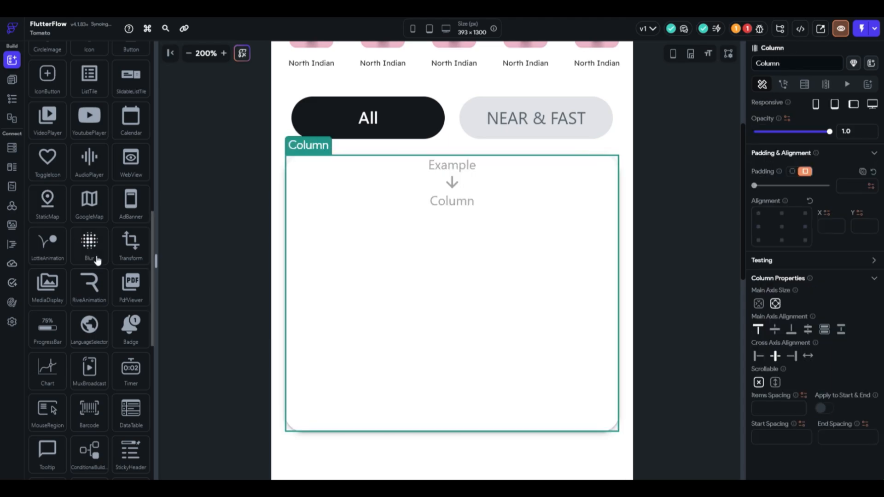
Add a Carousel to the Column inside the All tab's card container.
scroll(96, 257, "down", 8)
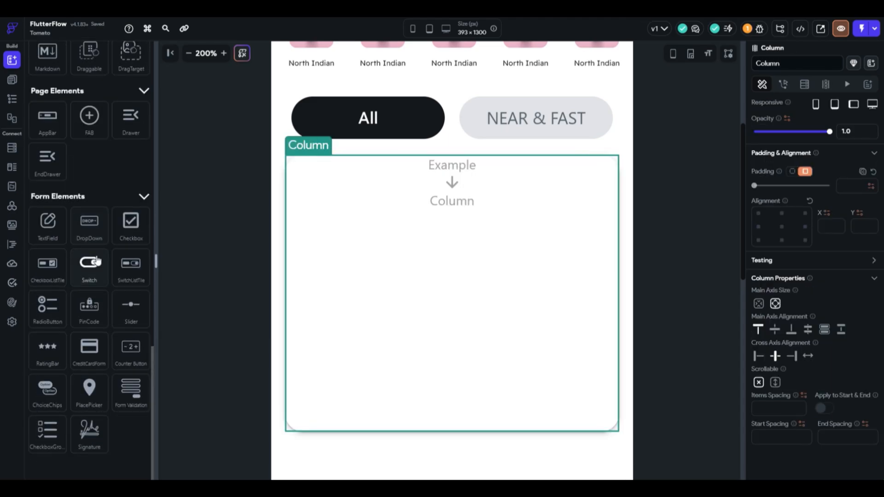
scroll(96, 260, "up", 4)
scroll(97, 259, "up", 4)
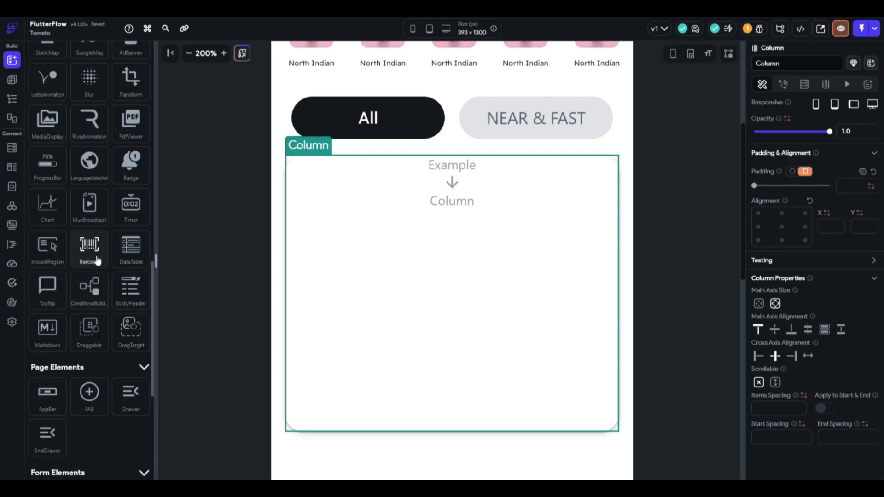
scroll(94, 197, "up", 7)
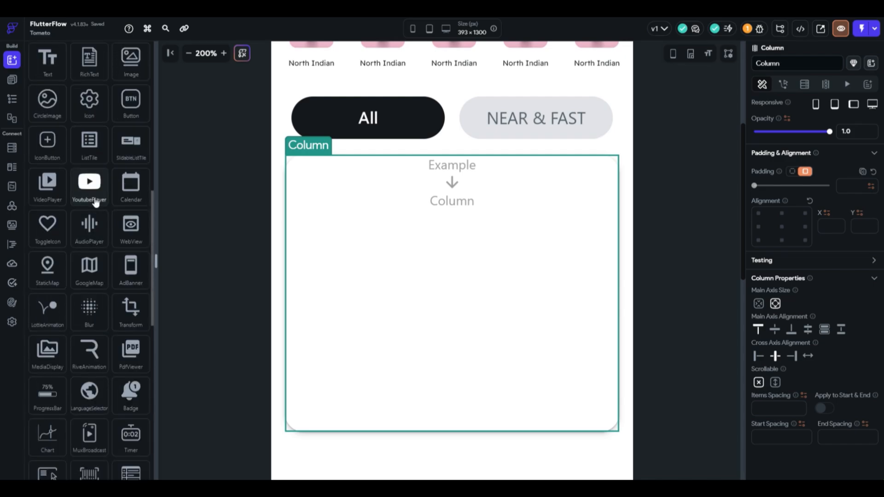
left_click_drag(39, 149, 347, 206)
left_click(657, 335)
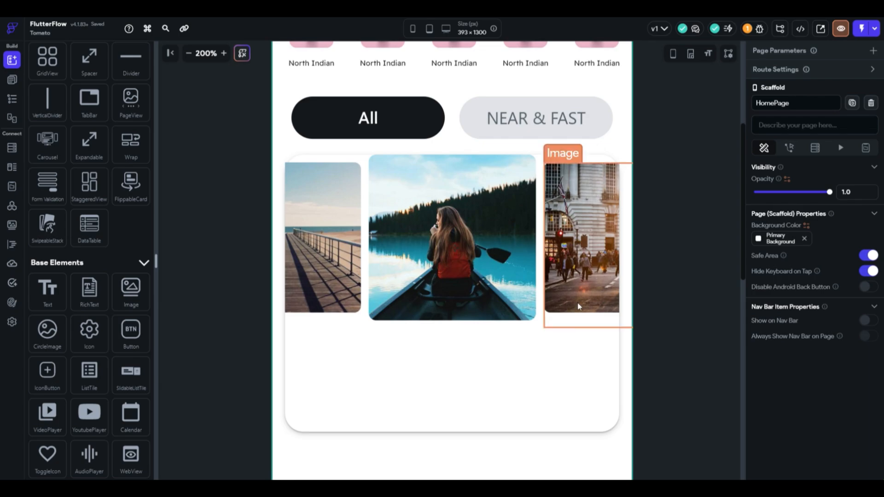
Widen the carousel's centre image to 333 px.
left_click(497, 278)
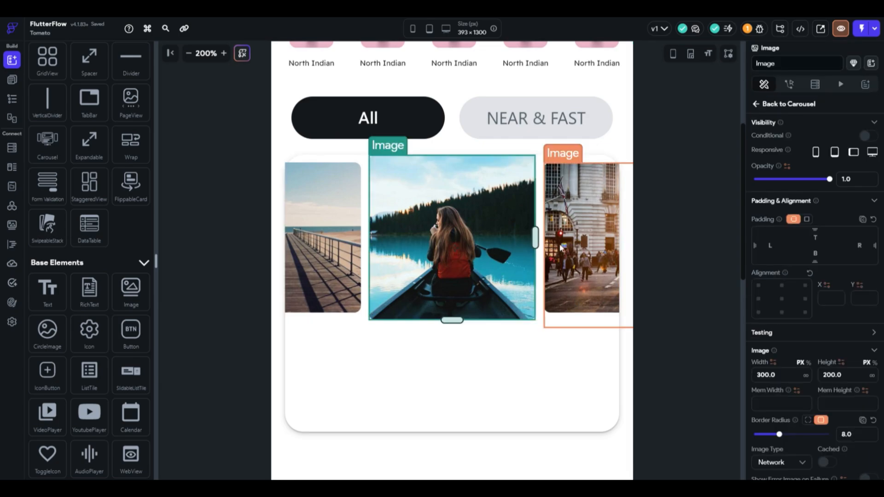
left_click_drag(535, 237, 566, 239)
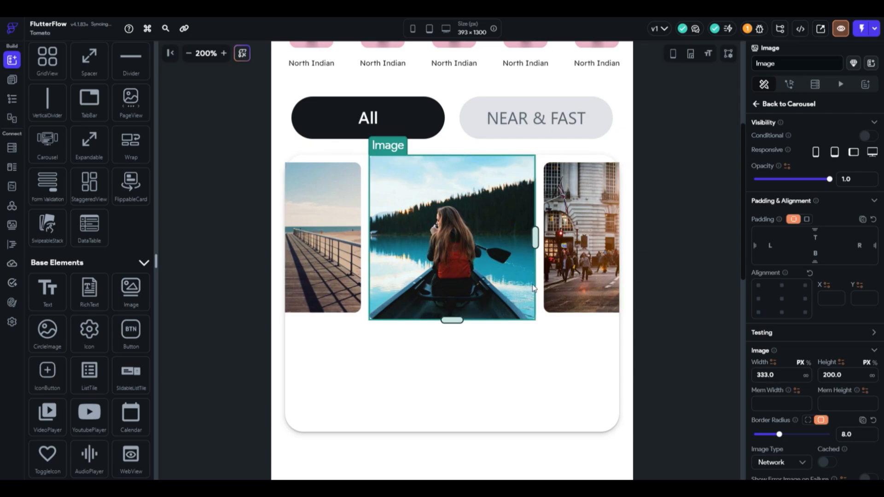
scroll(838, 400, "down", 4)
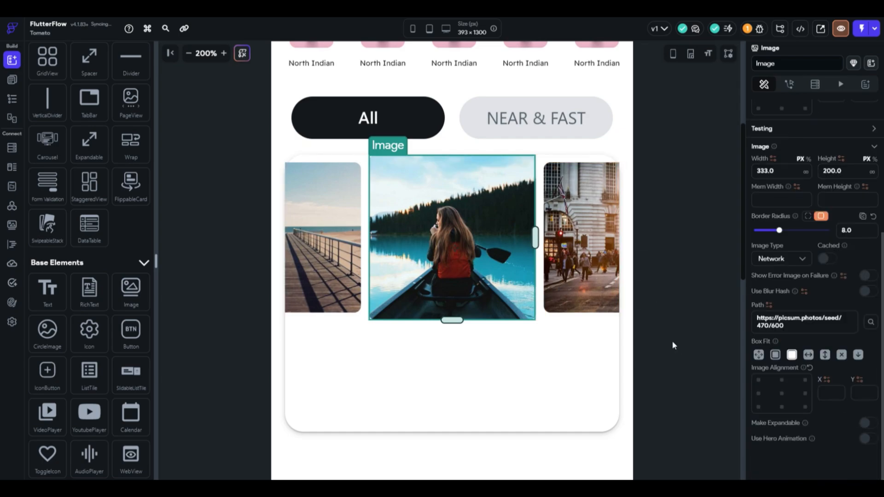
Set the carousel's viewport fraction to .7.
left_click(543, 317)
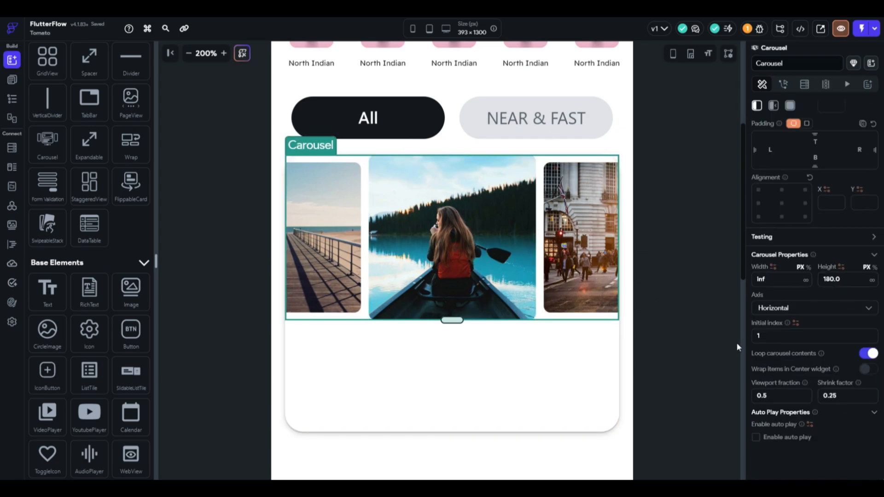
left_click(782, 392)
key("BackSpace")
key("BackSpace")
key("BackSpace")
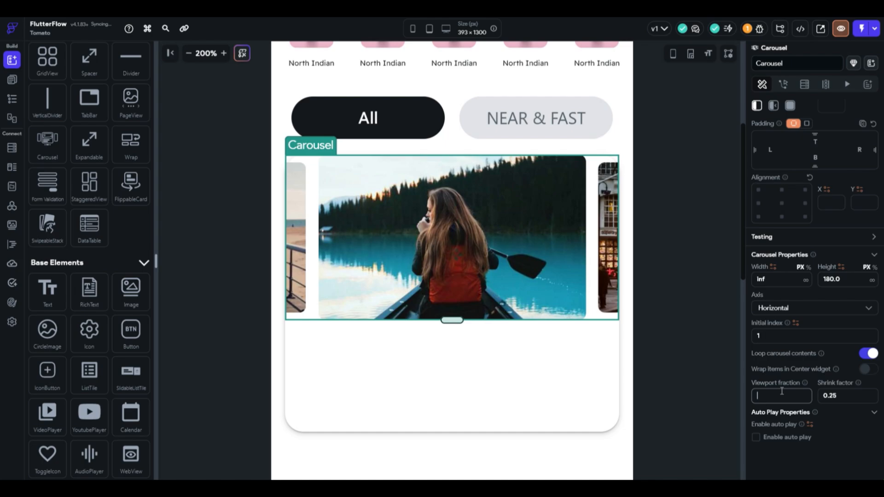
type("0")
key("BackSpace")
type("1")
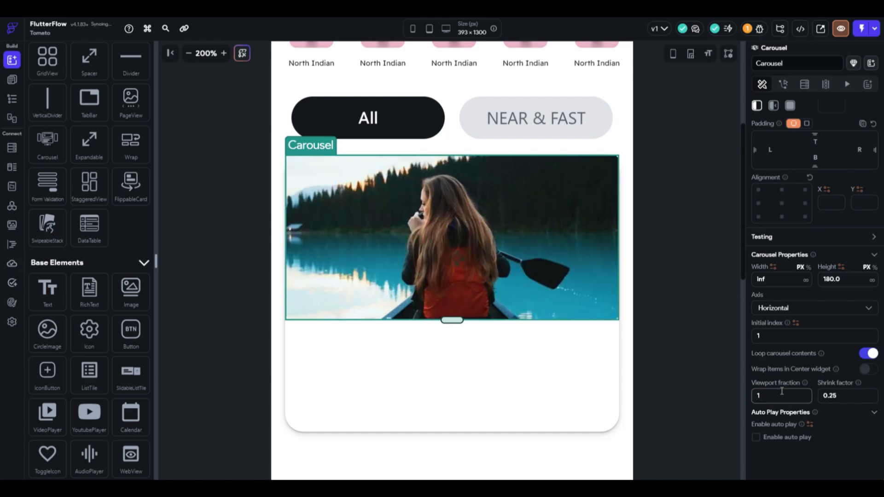
key("BackSpace")
type("1")
key("BackSpace")
type(".")
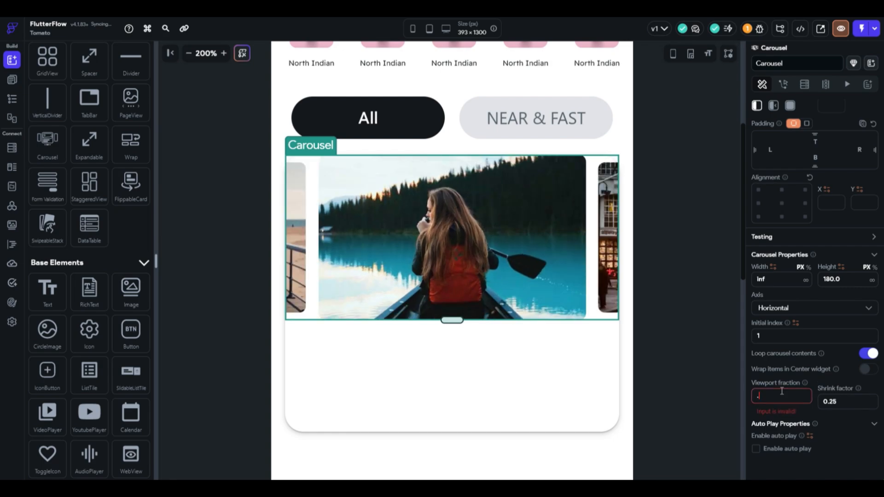
type("9")
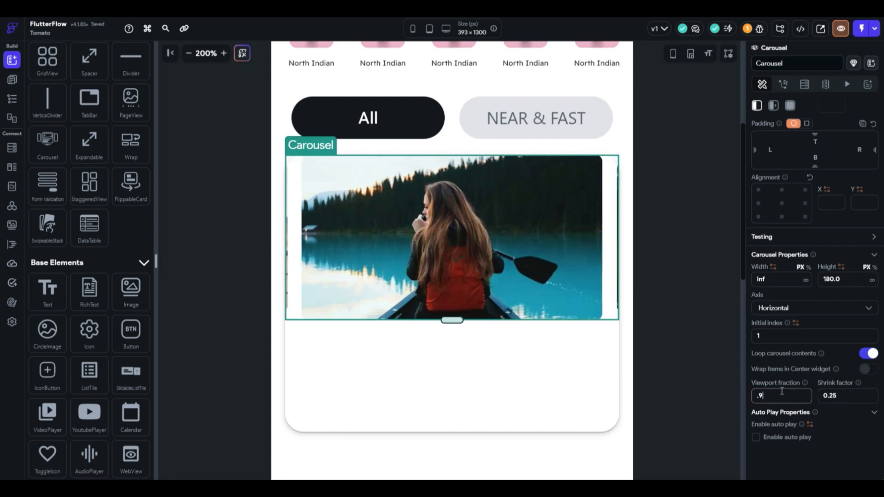
key("BackSpace")
type("8")
key("BackSpace")
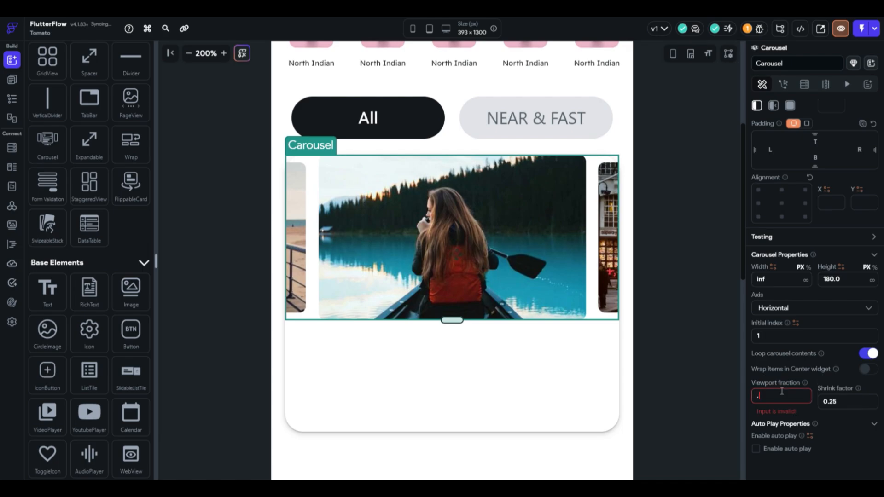
type("7")
left_click(697, 249)
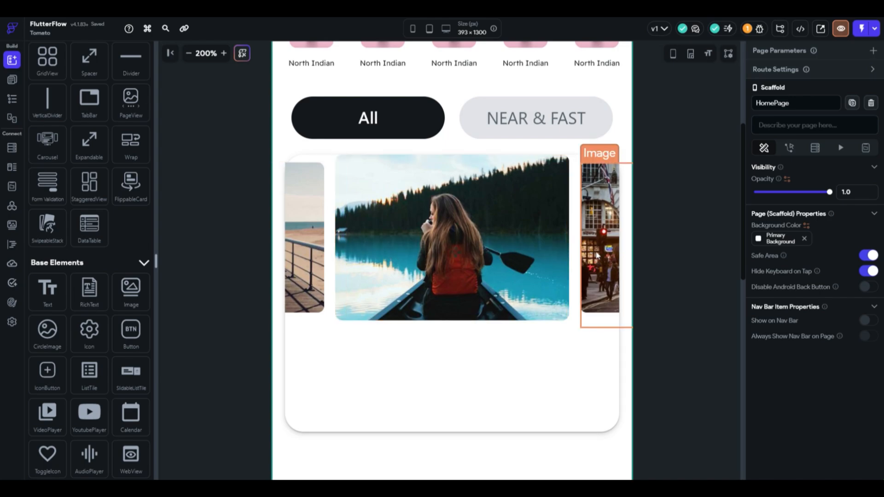
Set the carousel's viewport fraction to 1.
left_click(544, 265)
scroll(818, 384, "down", 4)
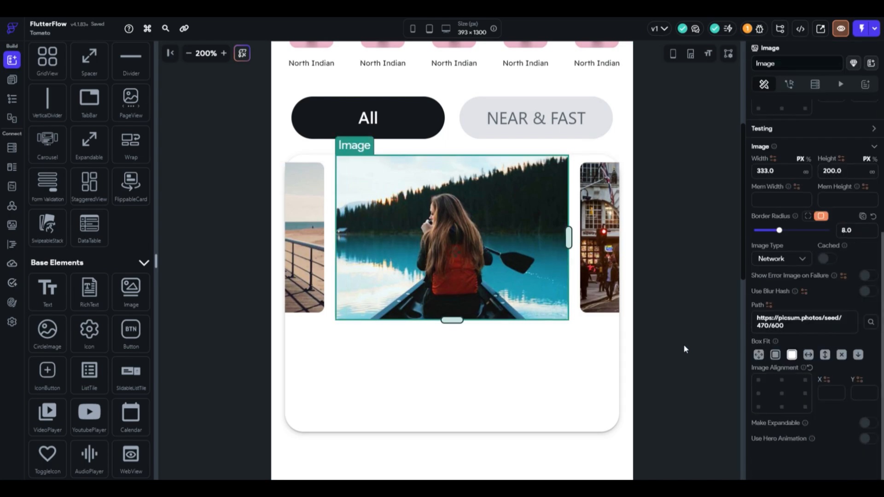
left_click(573, 308)
left_click(796, 403)
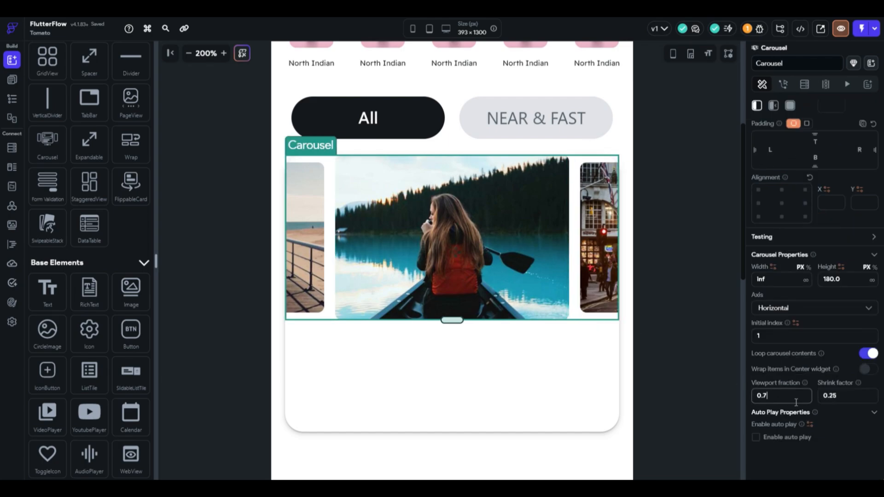
key("BackSpace")
type("9")
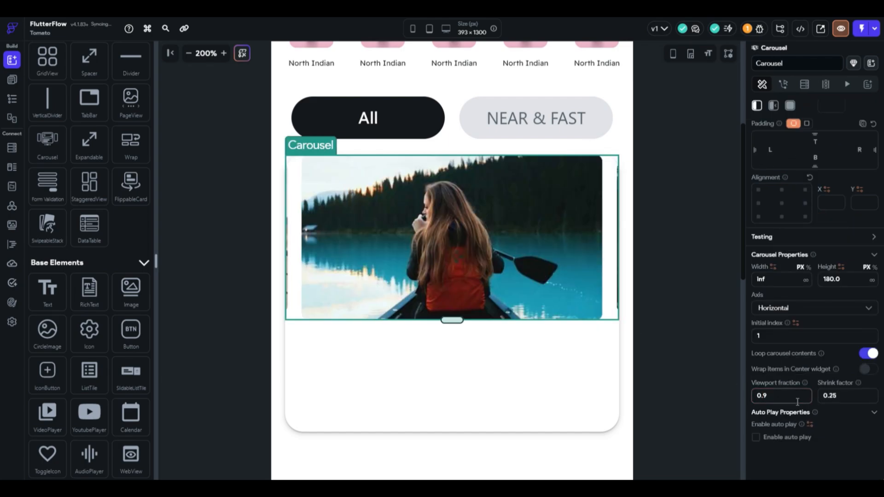
key("BackSpace")
key("BackSpace")
key("BackSpace")
type("1")
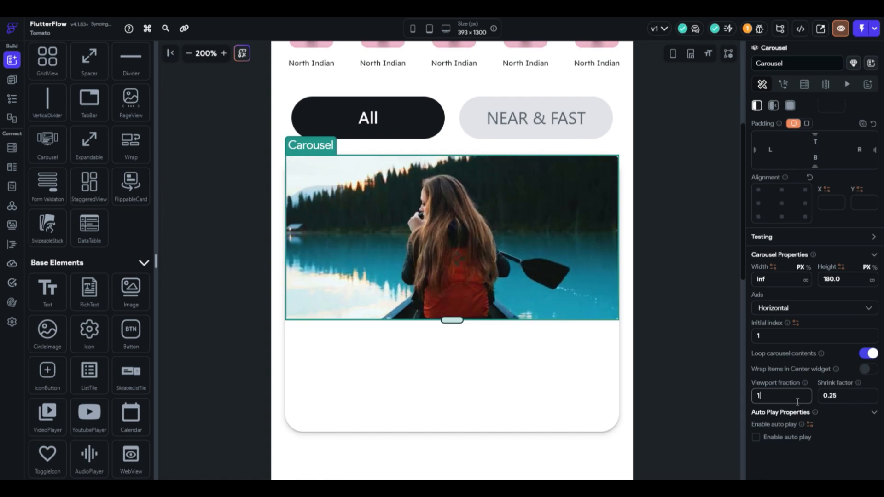
Clear the carousel's shrink factor, leave center wrapping off, and enable auto play.
left_click_drag(860, 402, 820, 399)
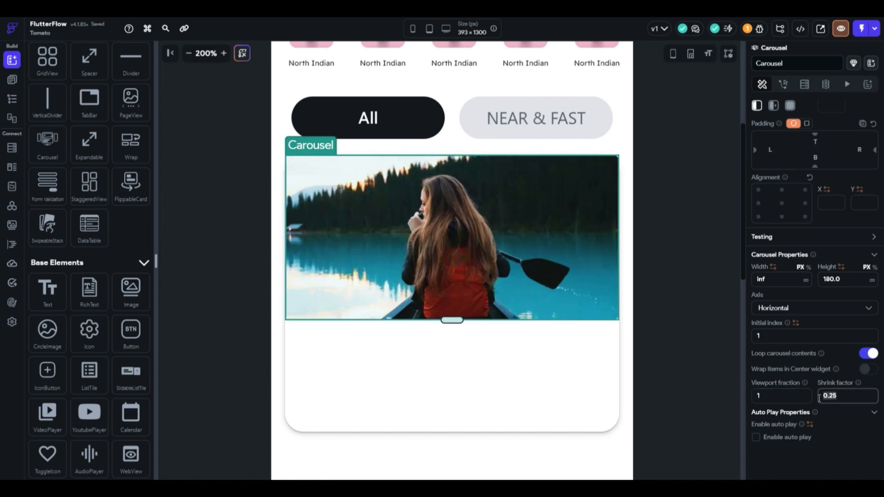
key("BackSpace")
left_click(865, 370)
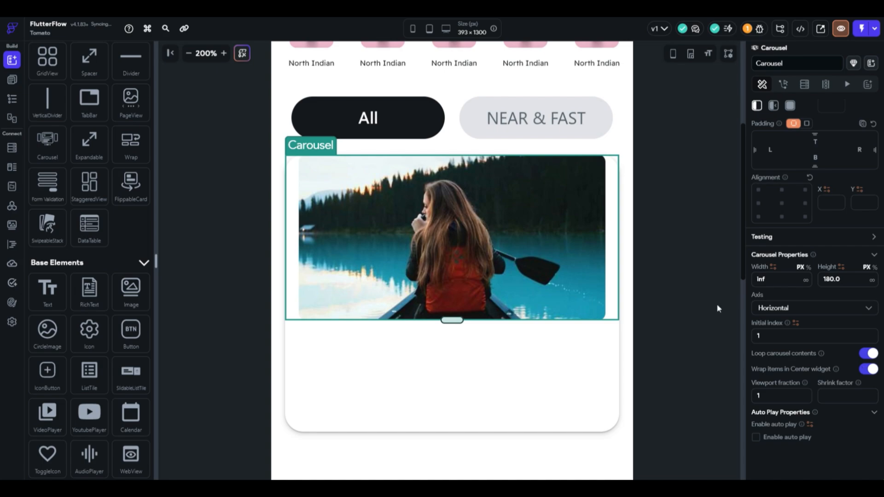
left_click(869, 369)
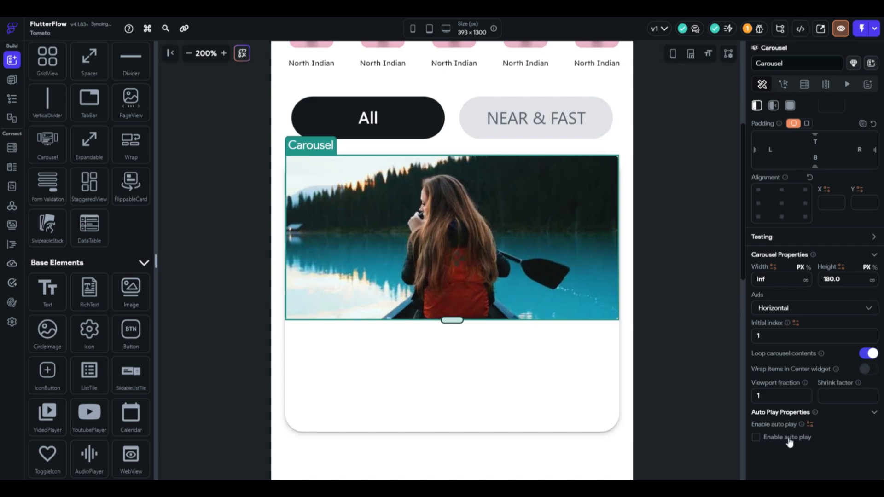
left_click(756, 437)
scroll(810, 331, "down", 1)
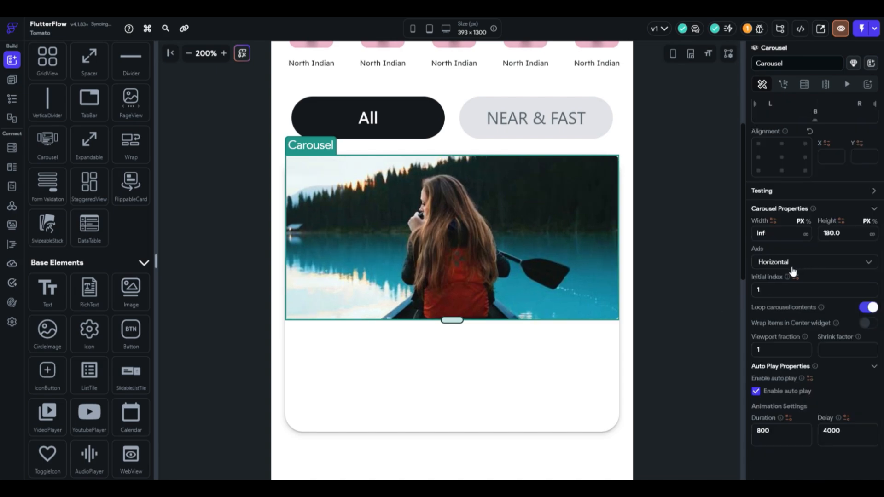
Reduce the carousel's height to 144 px and set the centre image's box fit to Fit Width.
left_click_drag(431, 320, 409, 285)
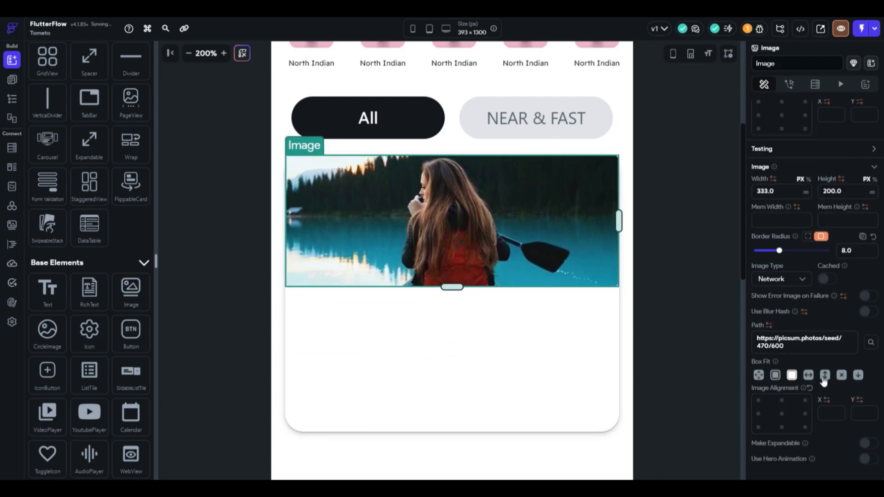
left_click(776, 375)
left_click(808, 376)
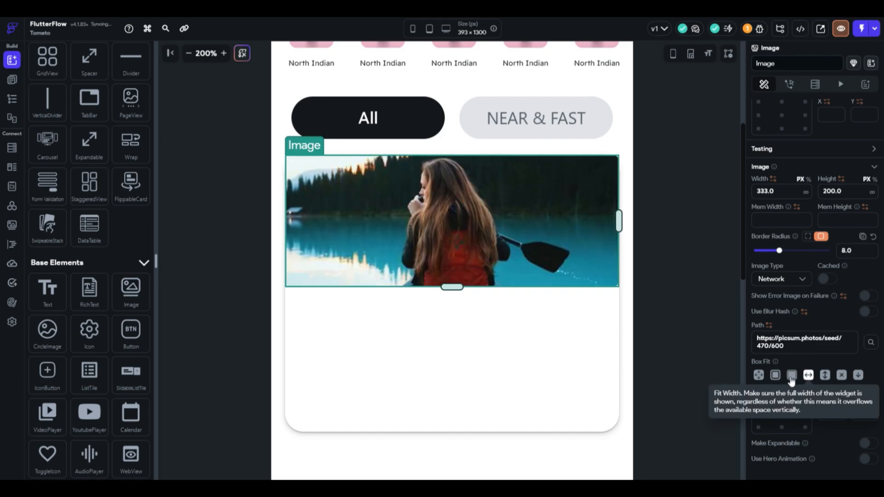
left_click(719, 271)
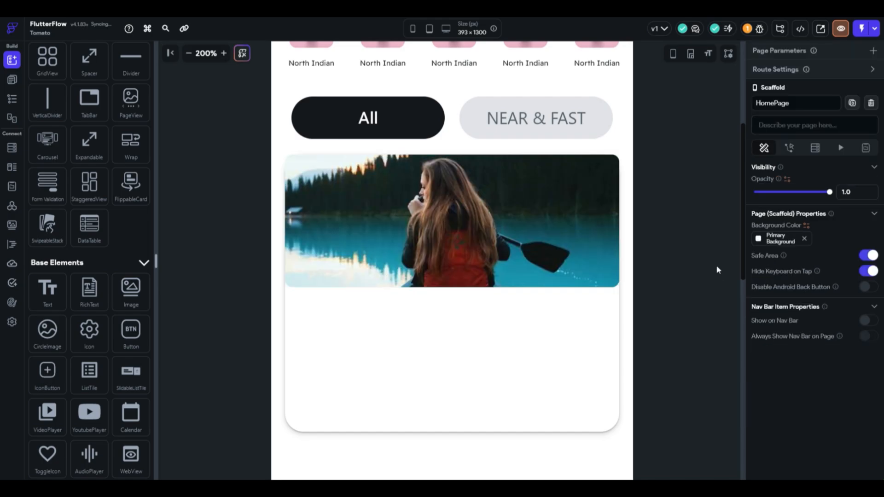
Set the carousel image's border radius to 0 and its height to 262 px.
left_click(569, 251)
scroll(799, 360, "down", 4)
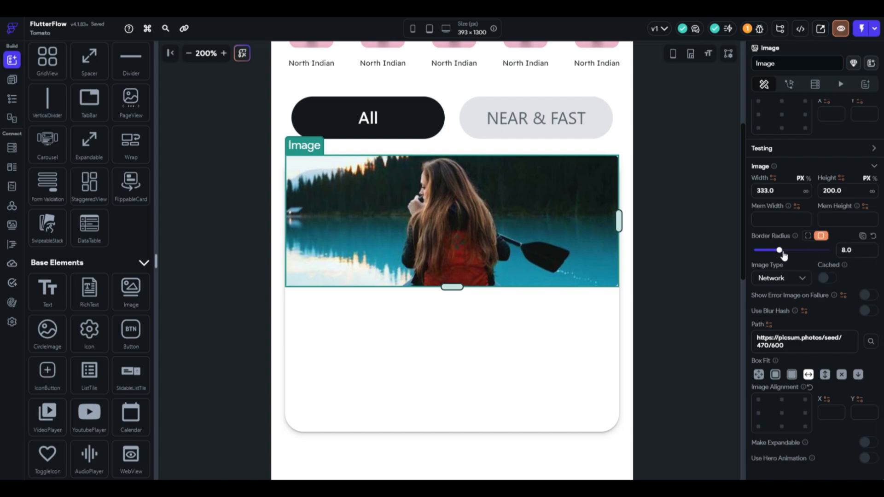
left_click_drag(782, 253, 776, 257)
left_click(694, 261)
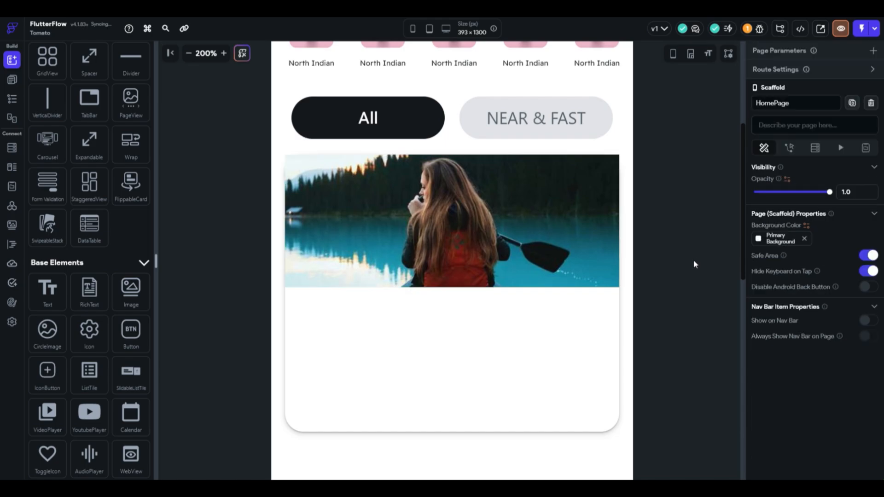
left_click(554, 263)
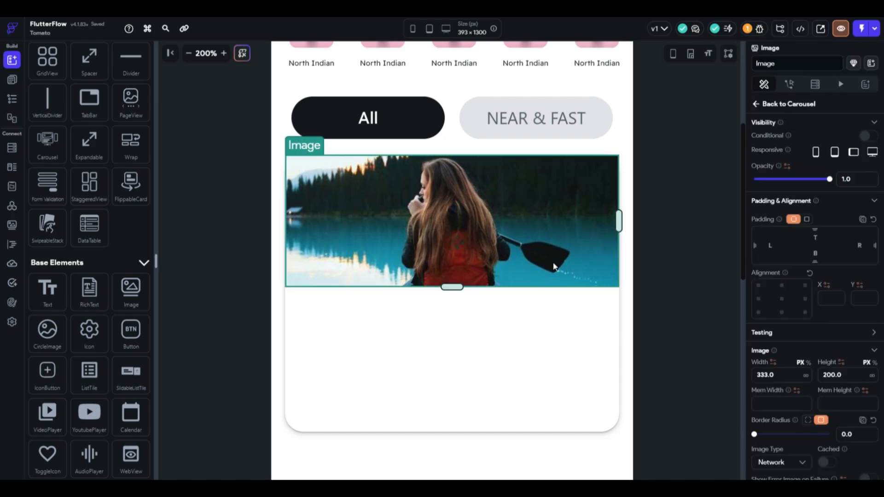
left_click_drag(452, 284, 419, 303)
Select the parent Carousel and open its settings for generating children from a variable.
right_click(548, 283)
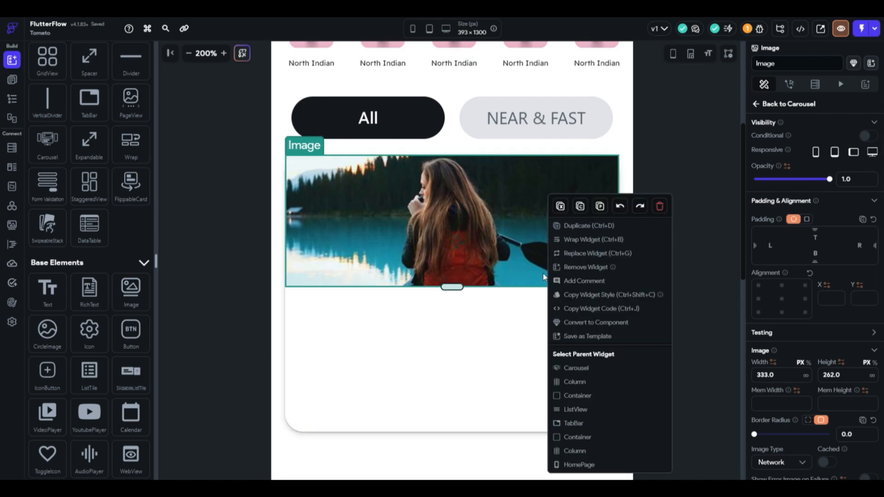
left_click(563, 369)
scroll(800, 220, "up", 4)
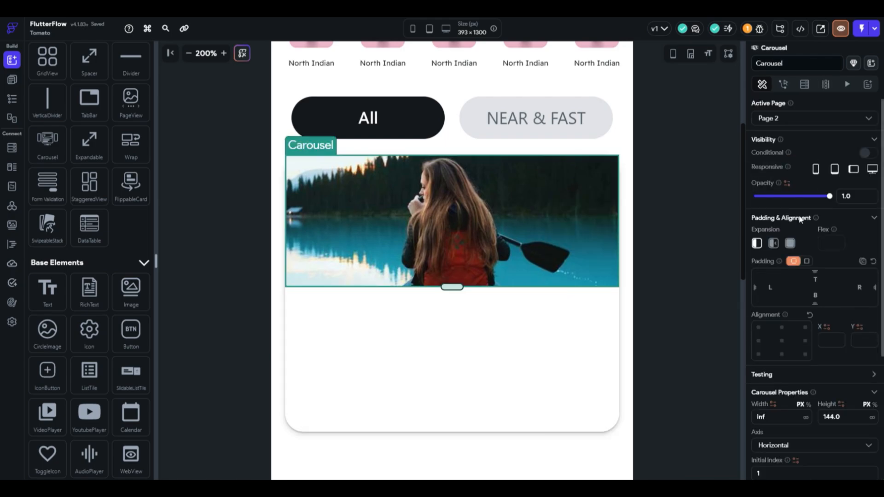
left_click(826, 84)
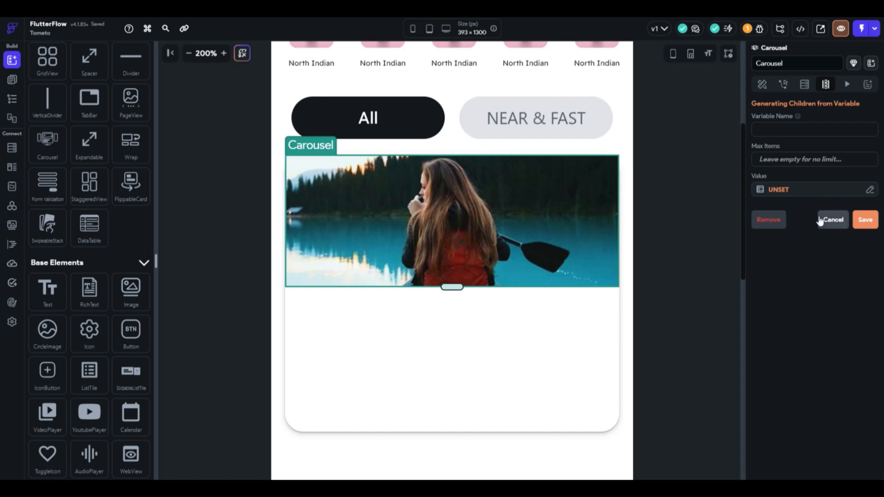
Replace the image on the current carousel page with a Container.
left_click(471, 227)
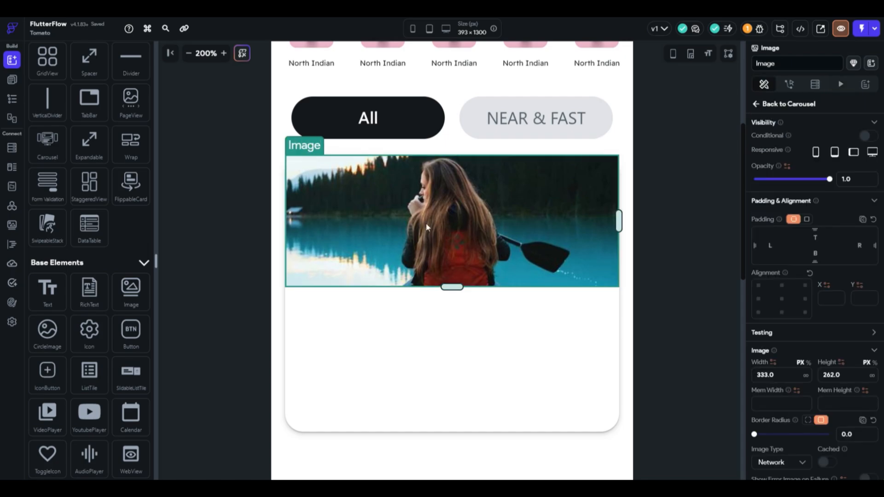
scroll(61, 124, "up", 5)
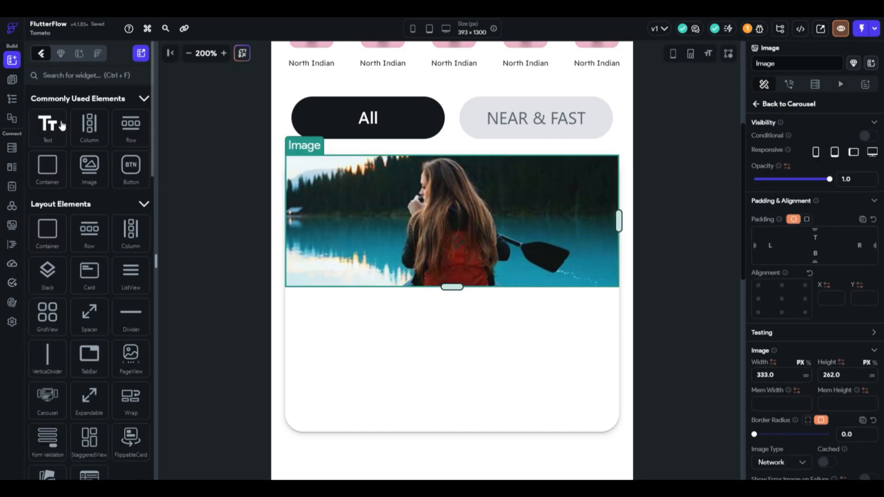
key("Delete")
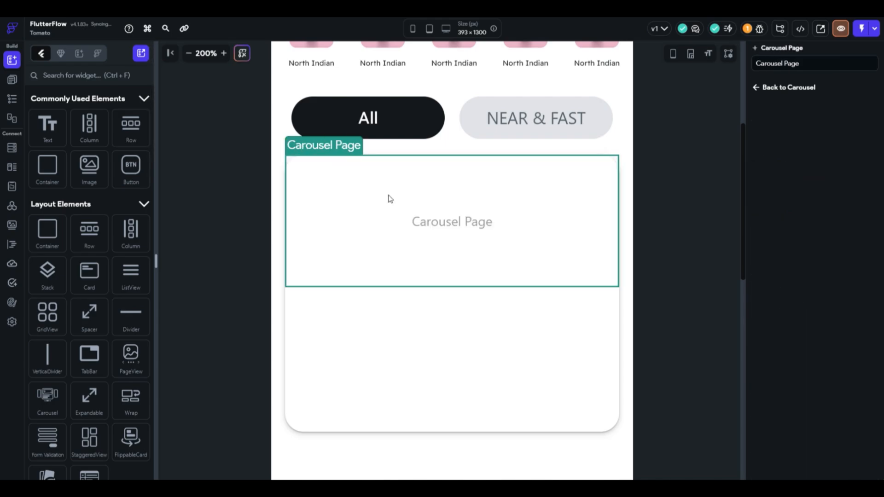
left_click_drag(48, 167, 351, 214)
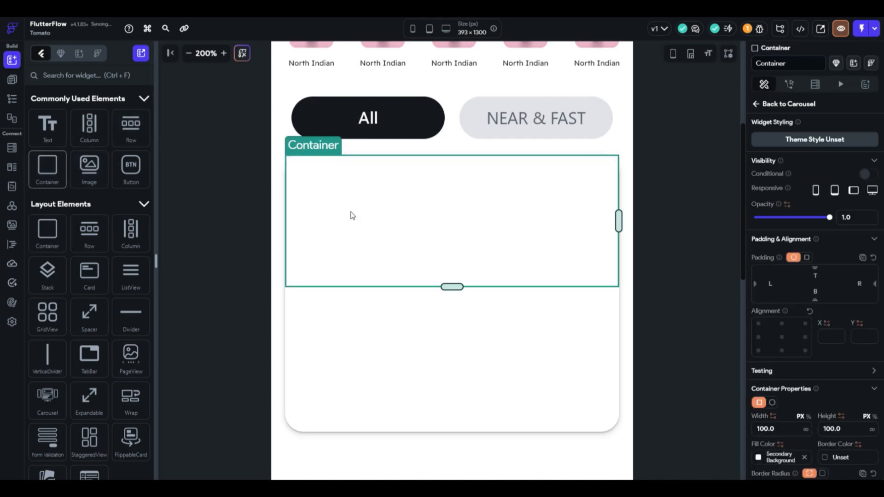
Search the stock photos for "food" and use the full-resolution photo of a plated restaurant dish as the carousel container's background image.
scroll(832, 323, "down", 10)
left_click(873, 326)
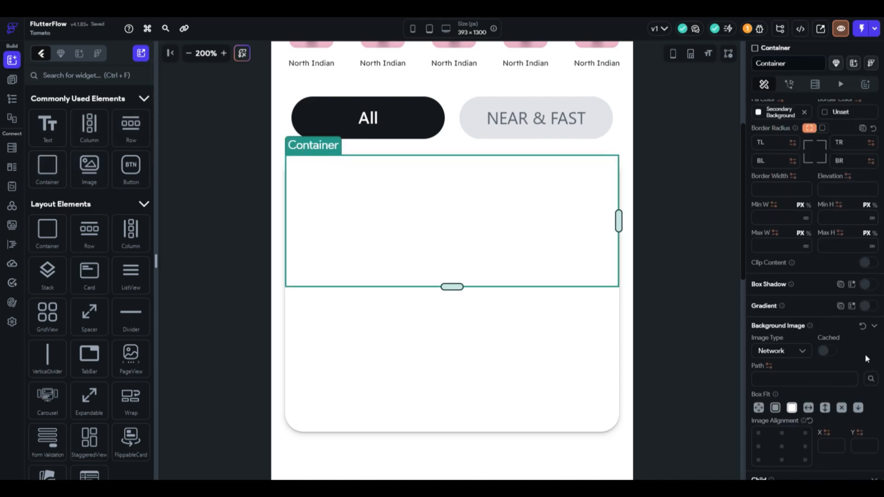
left_click(839, 369)
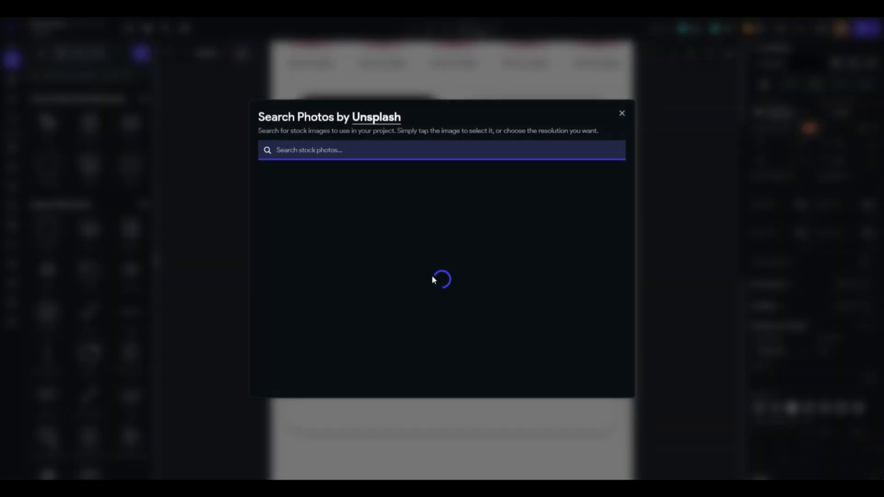
type("food")
scroll(503, 278, "down", 5)
scroll(451, 295, "down", 4)
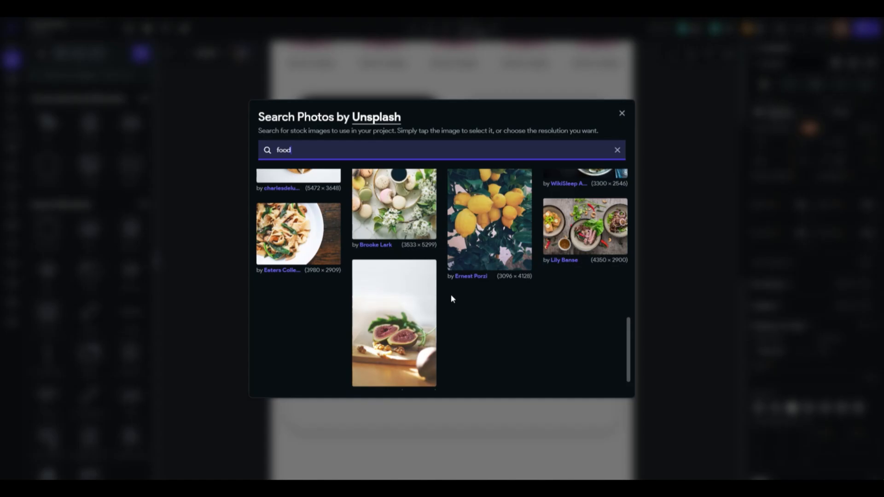
scroll(452, 295, "up", 6)
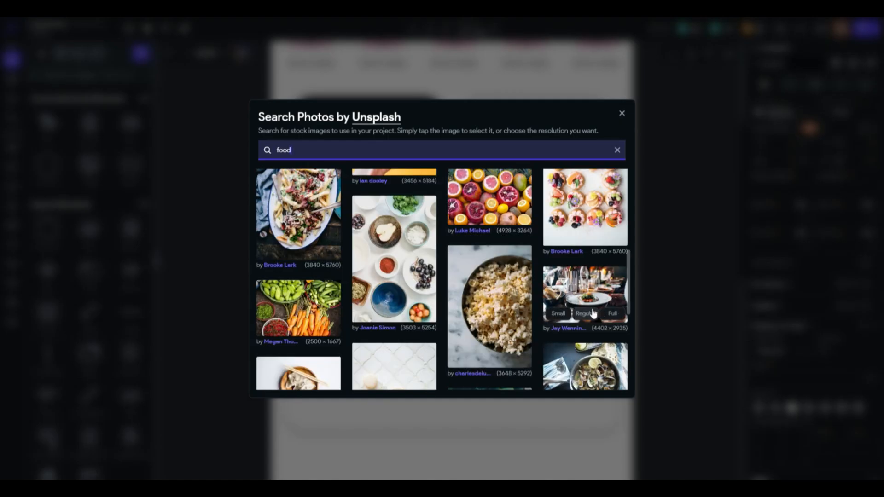
left_click(621, 313)
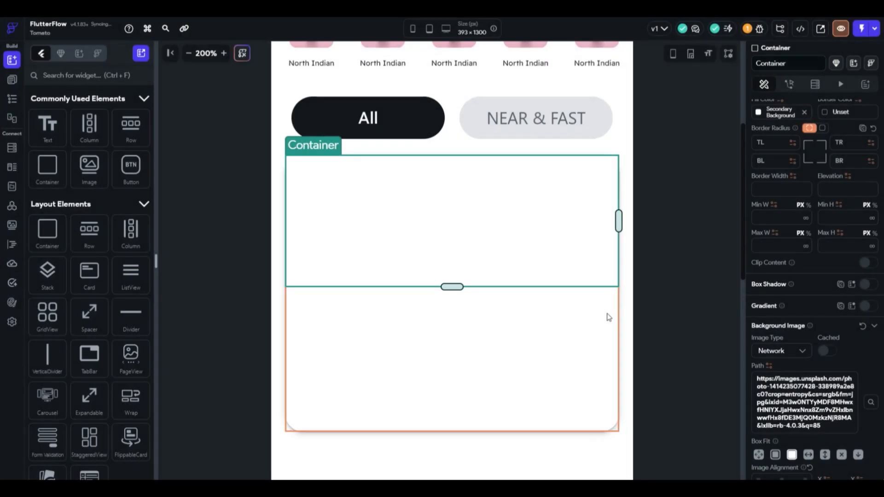
left_click(645, 248)
left_click(437, 196)
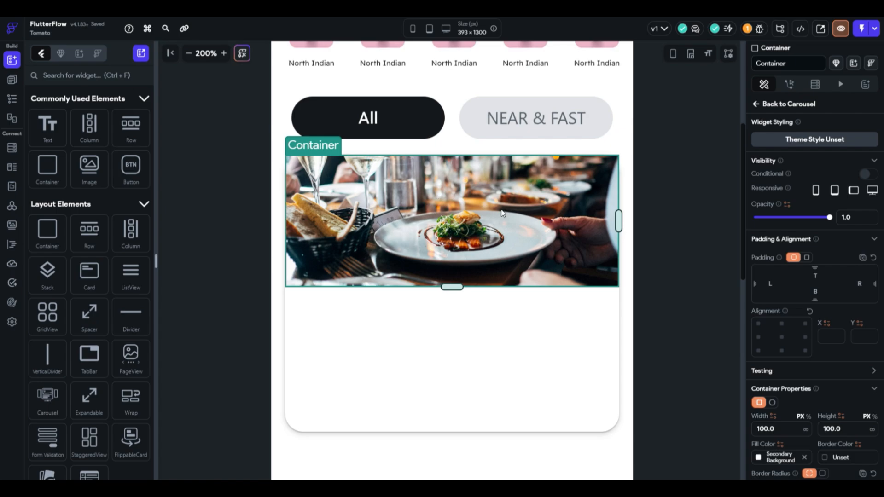
Enable Clip Content on the card's outer container with the 20 px border radius.
left_click(653, 196)
left_click(579, 432)
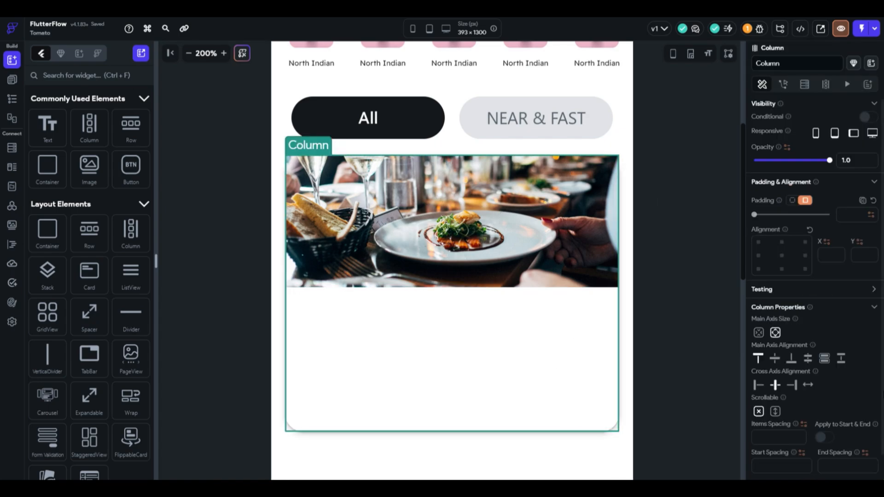
scroll(853, 381, "down", 1)
right_click(619, 420)
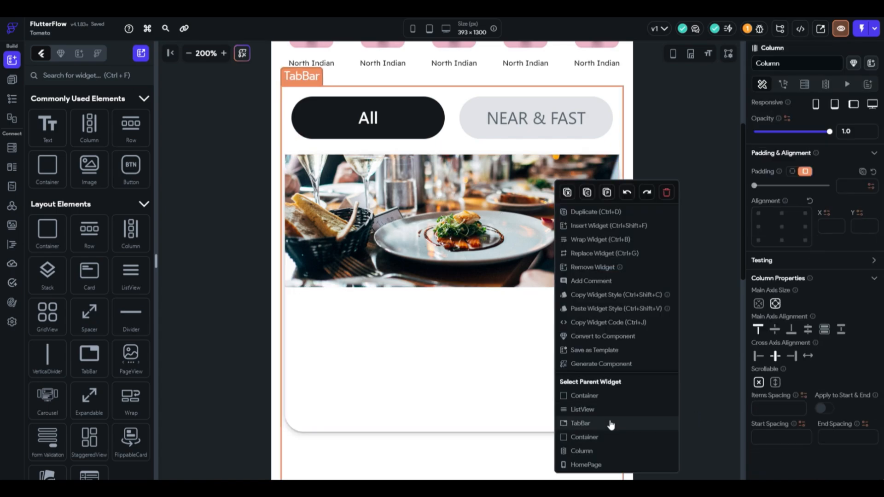
left_click(599, 396)
scroll(858, 409, "down", 5)
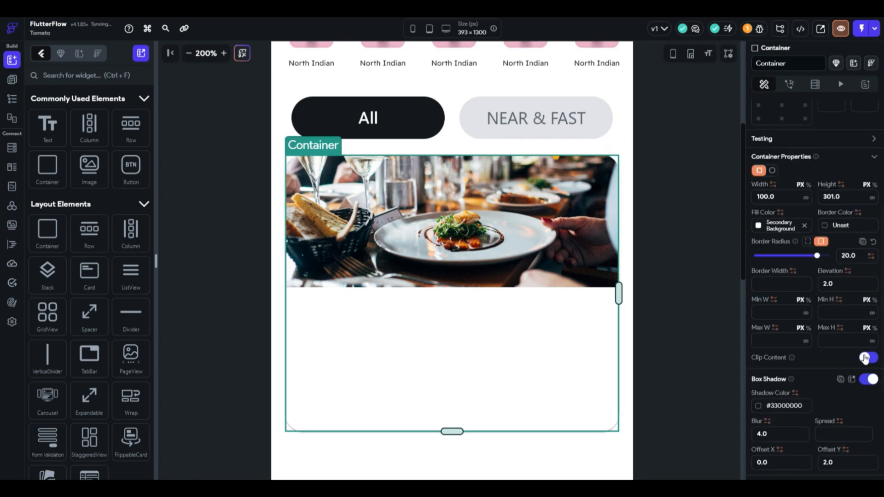
left_click(658, 319)
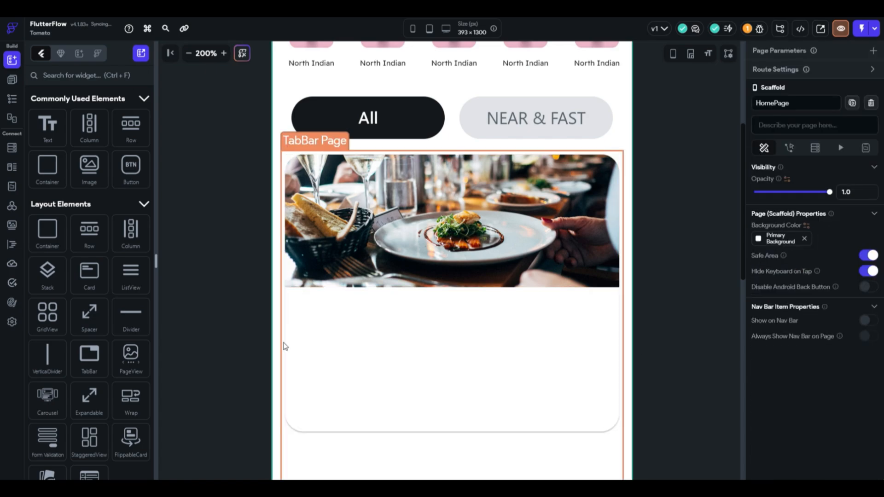
Set the carousel page container's height to 97 px and enlarge the carousel to cover about 60% of the card's height.
left_click(432, 189)
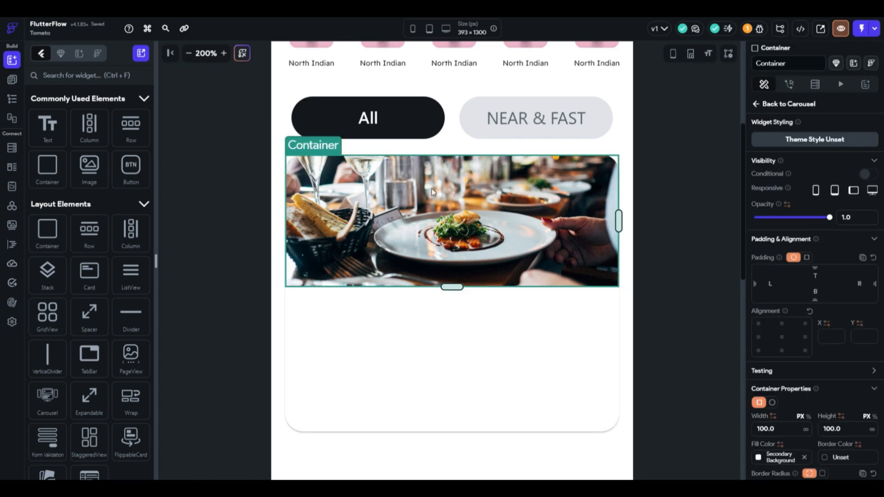
mouse_move(452, 287)
left_mouse_down()
mouse_move(433, 353)
mouse_move(464, 401)
mouse_move(467, 284)
left_mouse_up()
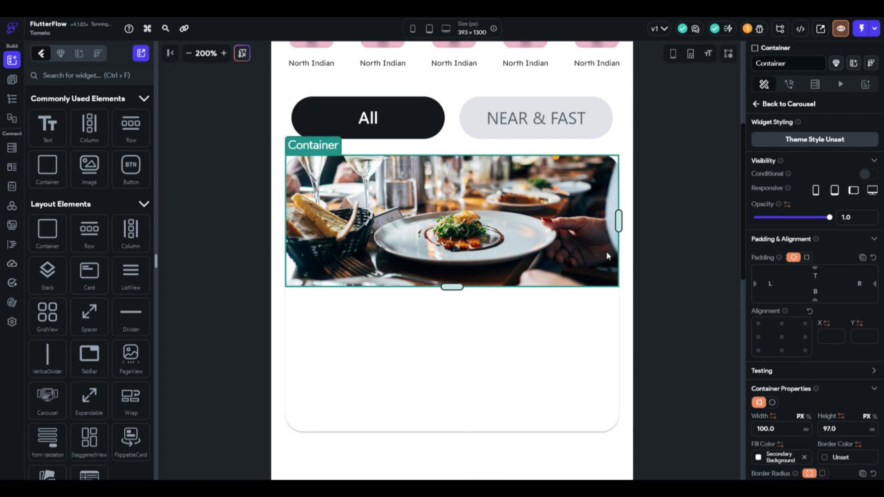
right_click(429, 202)
left_click(462, 368)
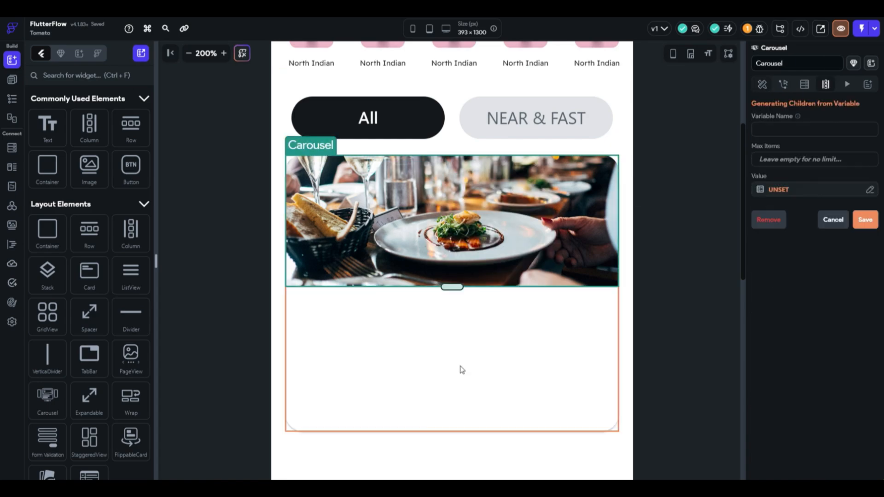
left_click_drag(451, 288, 421, 330)
left_click(670, 238)
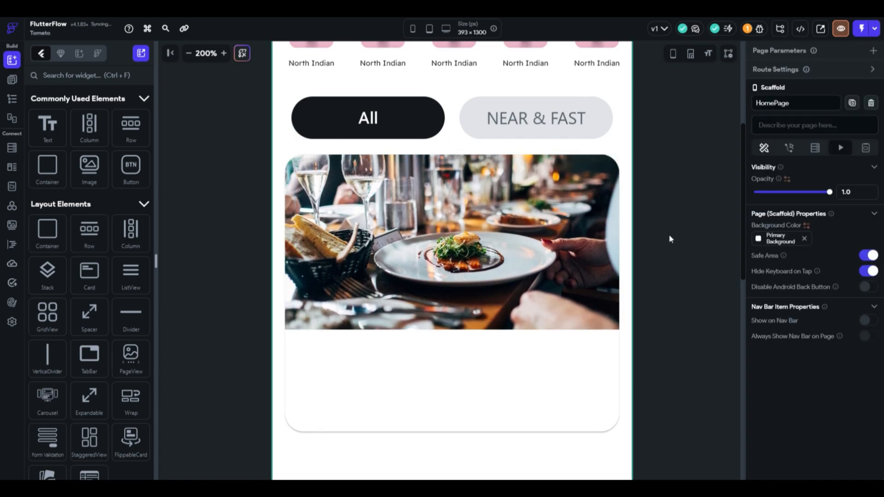
Add a Column inside the carousel's food image container and set its padding to 10 on all sides.
left_click(576, 239)
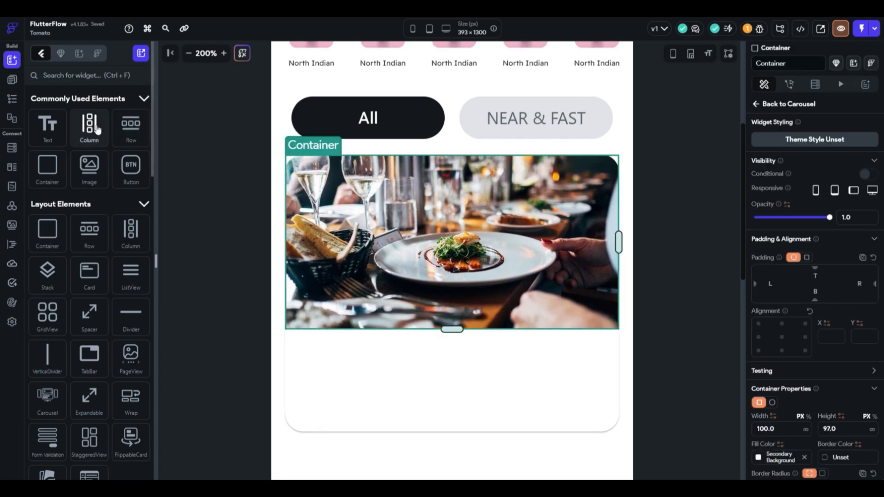
left_click_drag(89, 128, 367, 205)
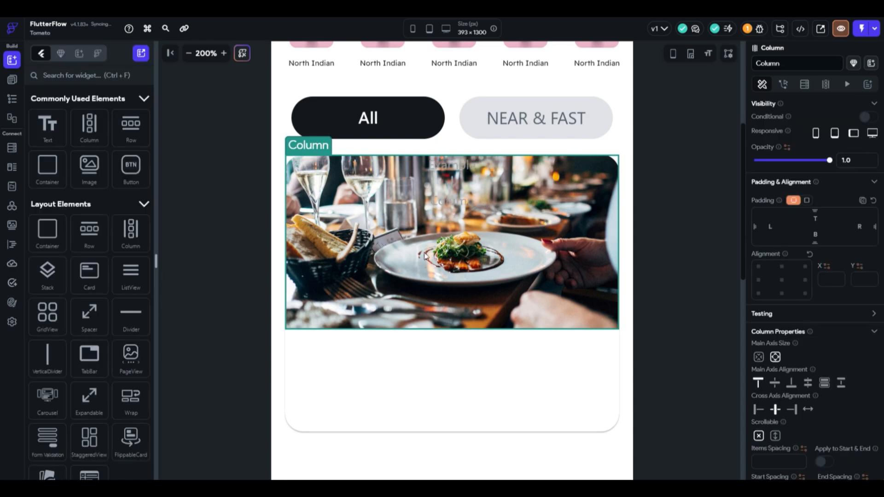
left_click(806, 201)
left_click(858, 213)
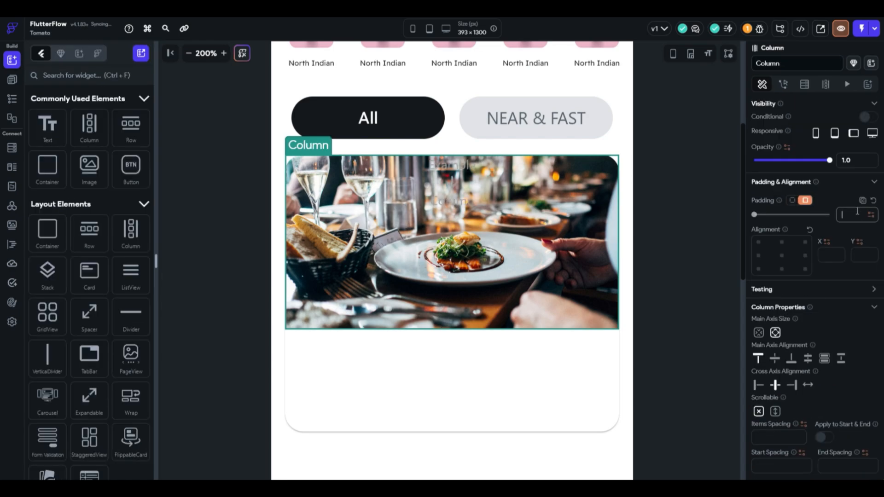
type("10")
Add a Row inside the image's Column and place in it a Container resized to about 131 × 23 px.
left_click_drag(139, 132, 322, 194)
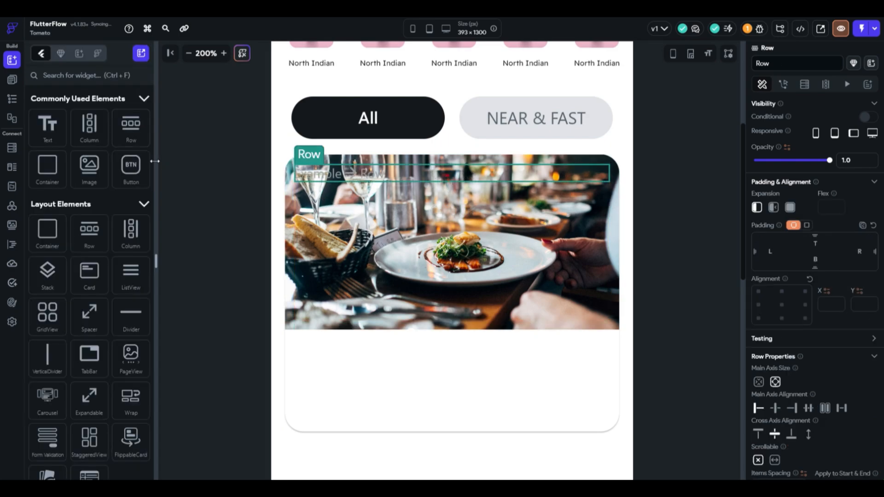
left_click_drag(48, 166, 332, 194)
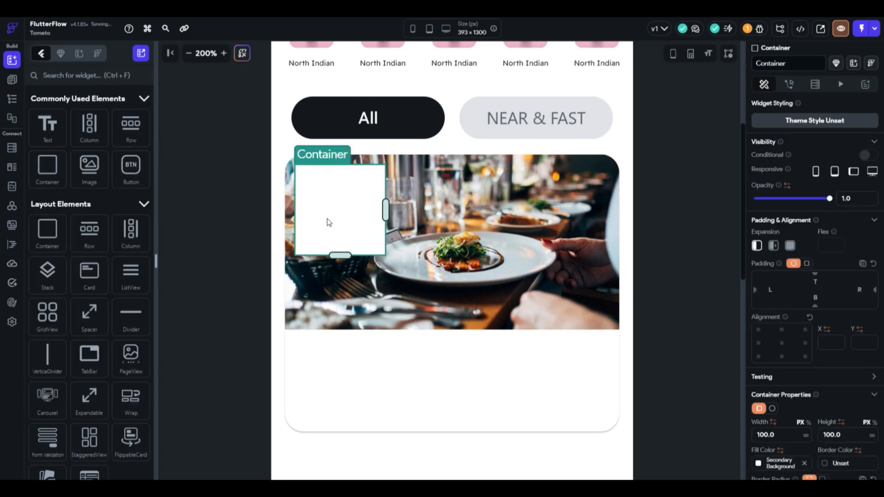
left_click_drag(341, 255, 415, 174)
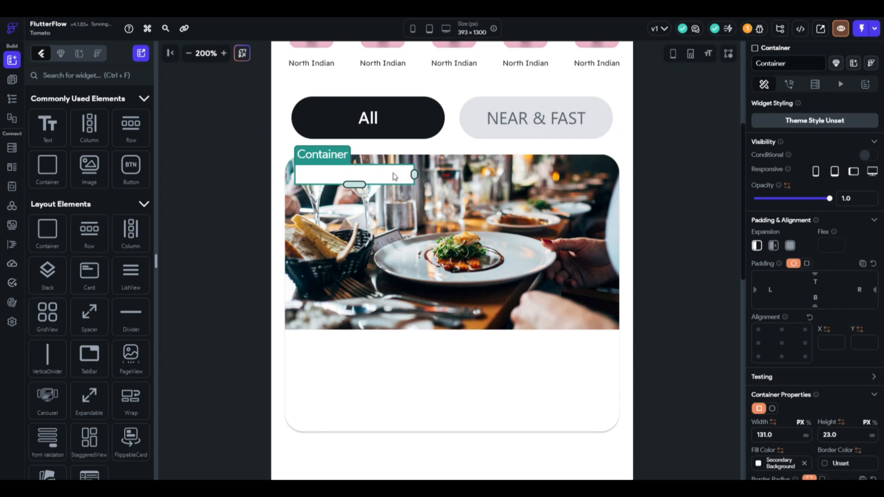
Replace the white container in the row over the restaurant image with a Card widget.
key("Delete")
left_click(98, 74)
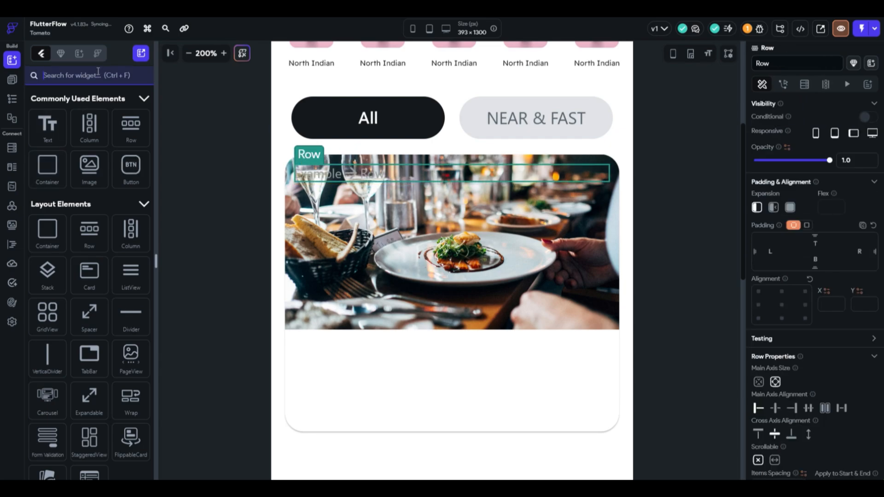
type("card")
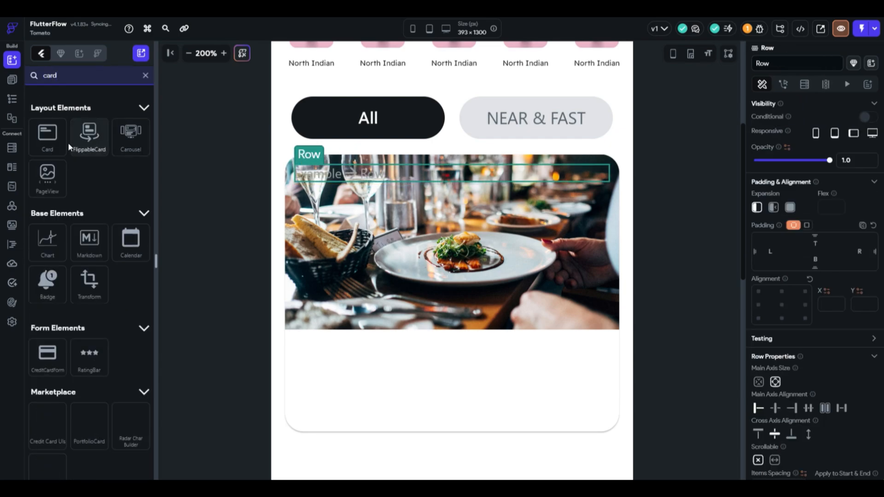
left_click_drag(47, 137, 300, 177)
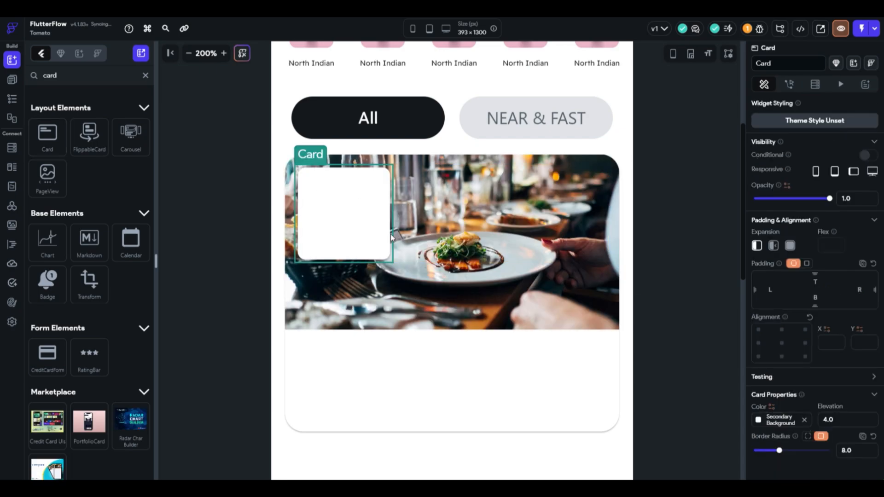
scroll(804, 310, "down", 1)
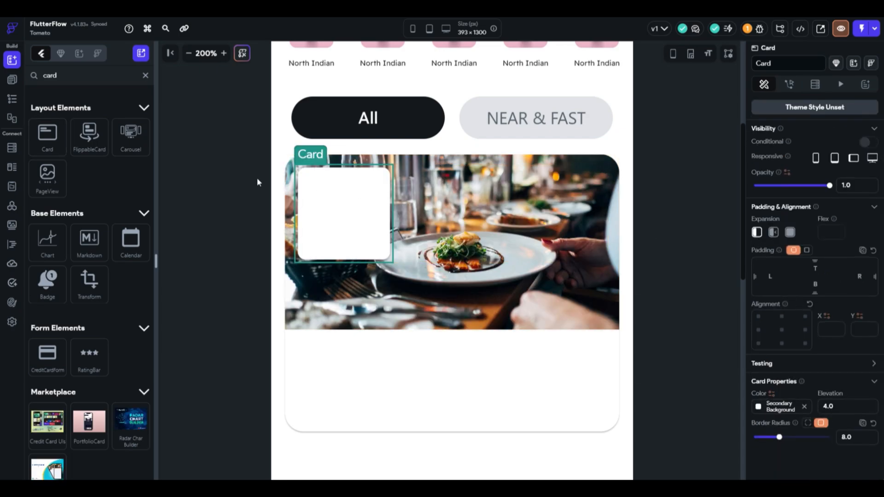
Add a Text widget inside the card and give it a uniform padding of 5.
left_click(146, 75)
left_click_drag(65, 128, 346, 206)
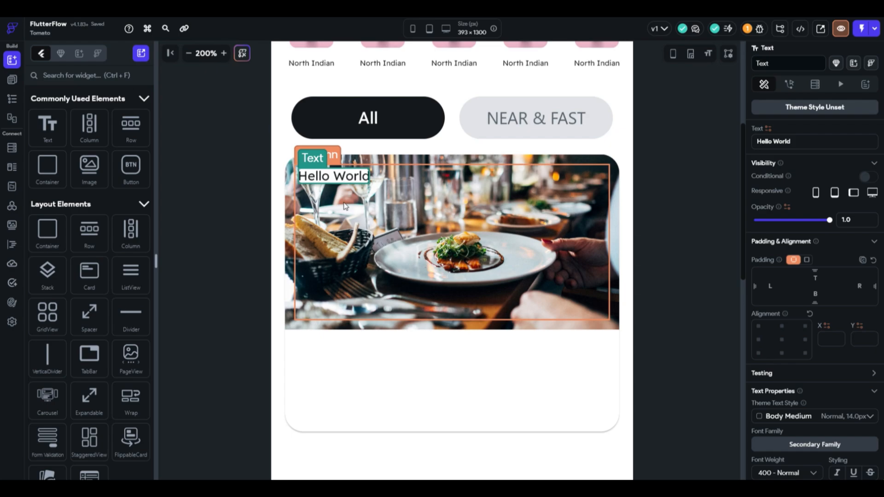
left_click(805, 260)
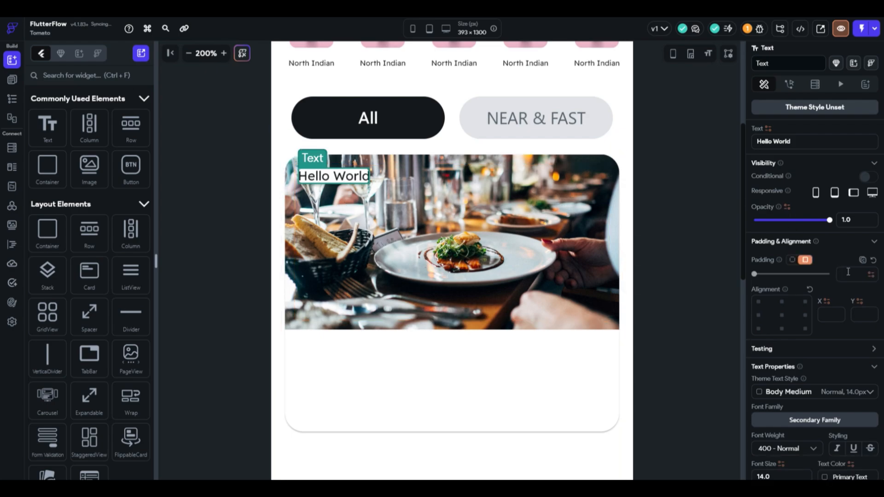
left_click(848, 273)
type("5")
left_click(652, 202)
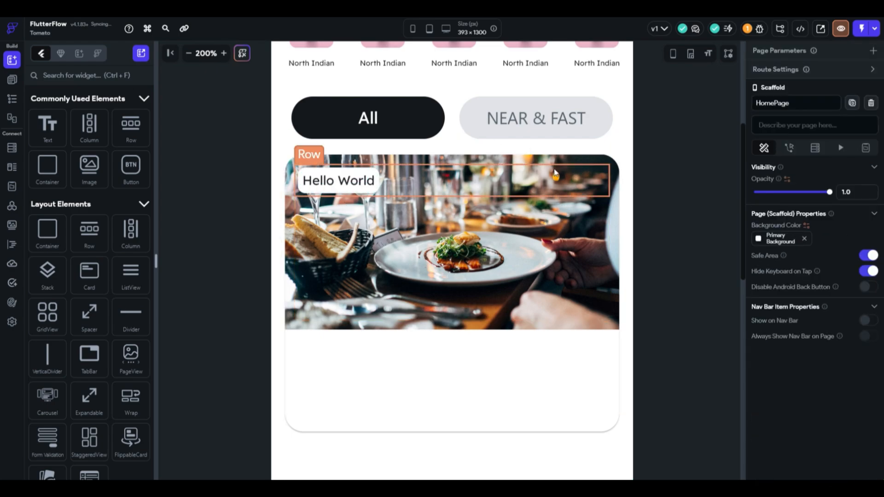
Set the card's color to Primary Text and lower its alpha to about 53%.
left_click(358, 178)
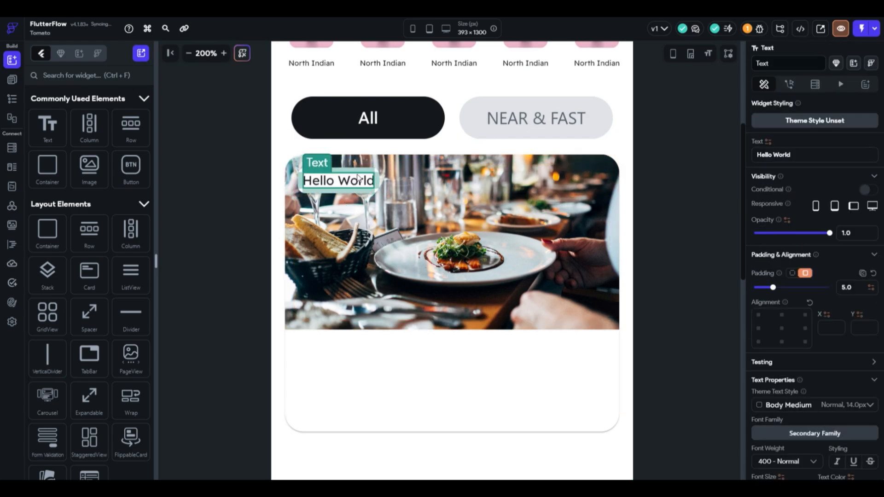
left_click(337, 191)
scroll(802, 316, "down", 1)
left_click(759, 406)
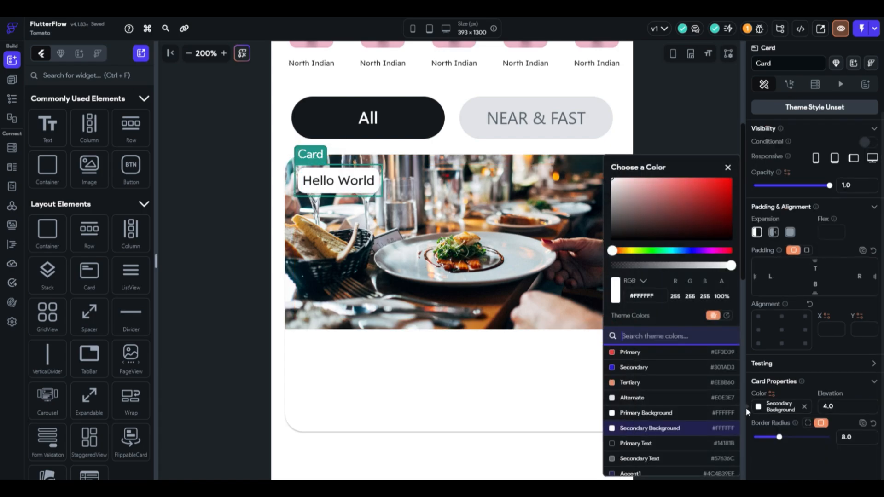
left_click(636, 462)
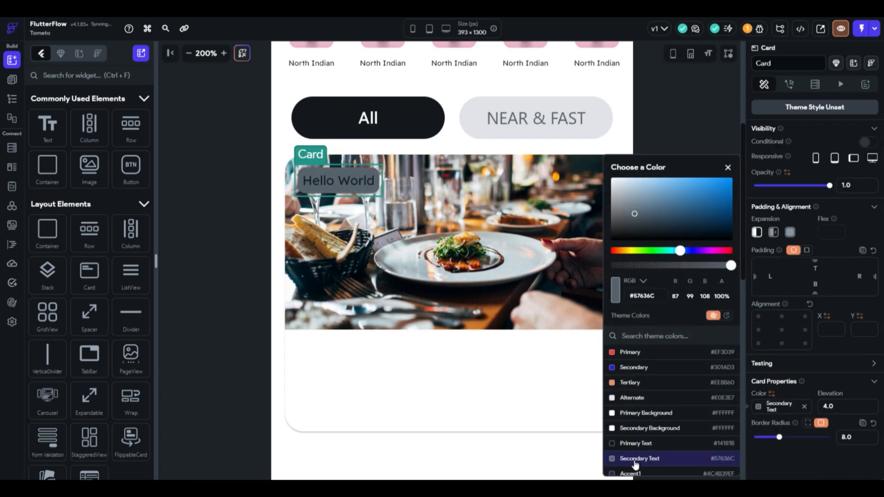
left_click(644, 443)
left_click_drag(731, 266, 677, 270)
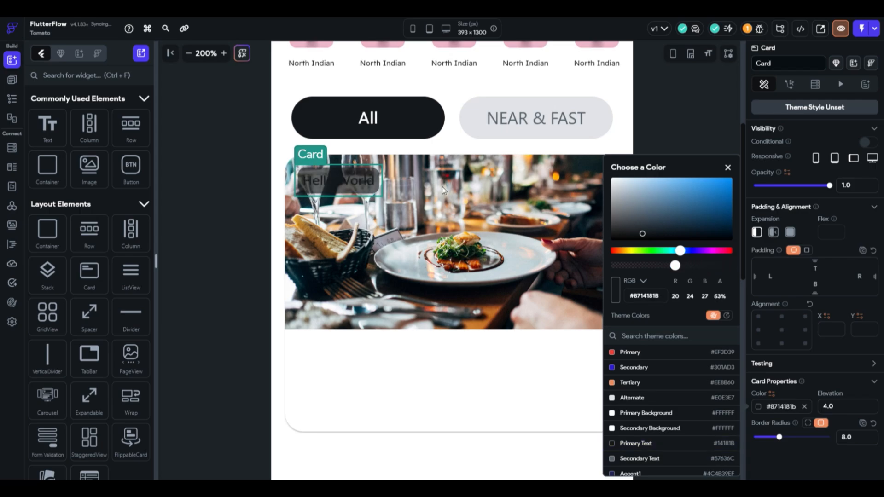
Set the color of the Hello World text in the card to Primary Background.
left_click(363, 177)
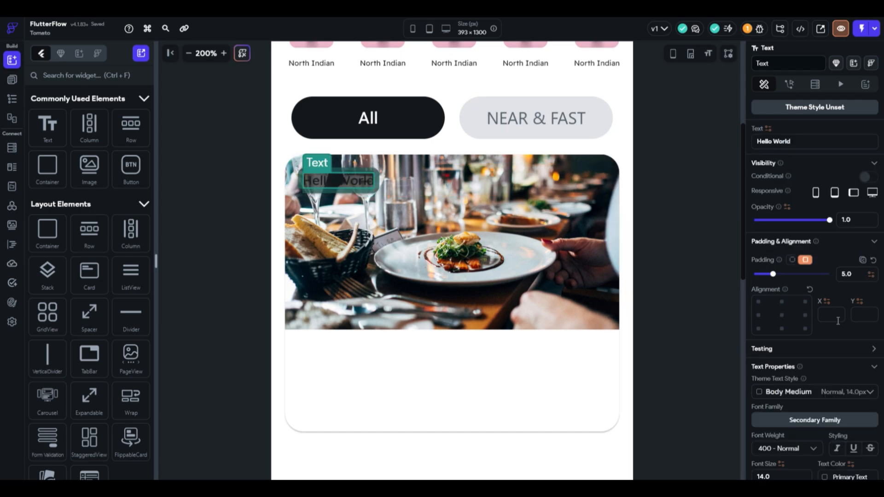
scroll(838, 321, "down", 3)
left_click(826, 341)
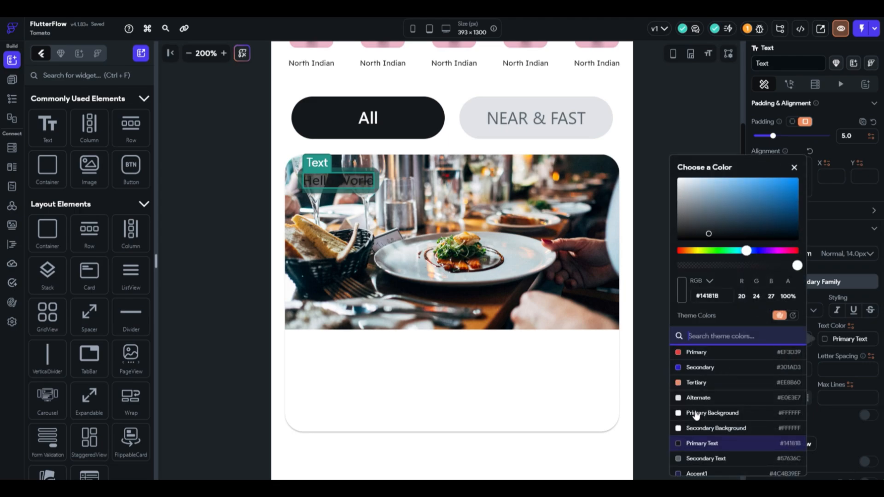
left_click(697, 413)
left_click(707, 120)
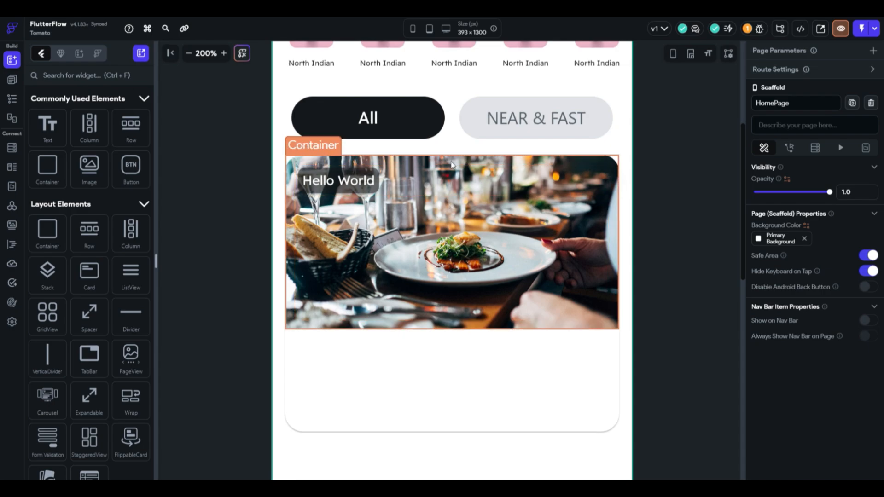
Raise the alpha of the card's dark color to about 82%.
left_click(366, 191)
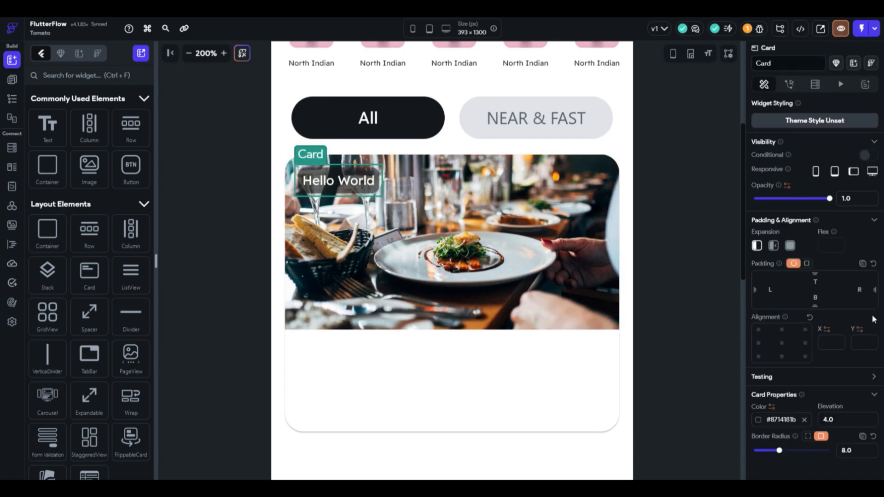
scroll(872, 314, "down", 1)
left_click(759, 407)
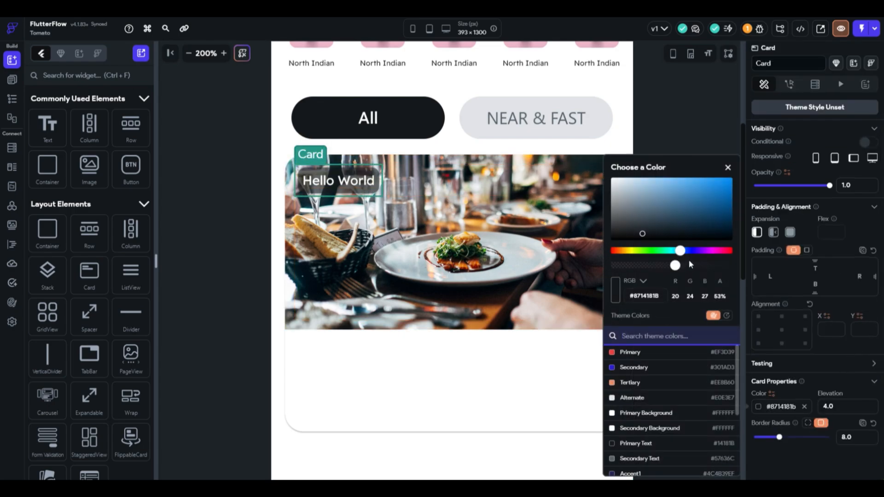
left_click_drag(676, 268, 711, 269)
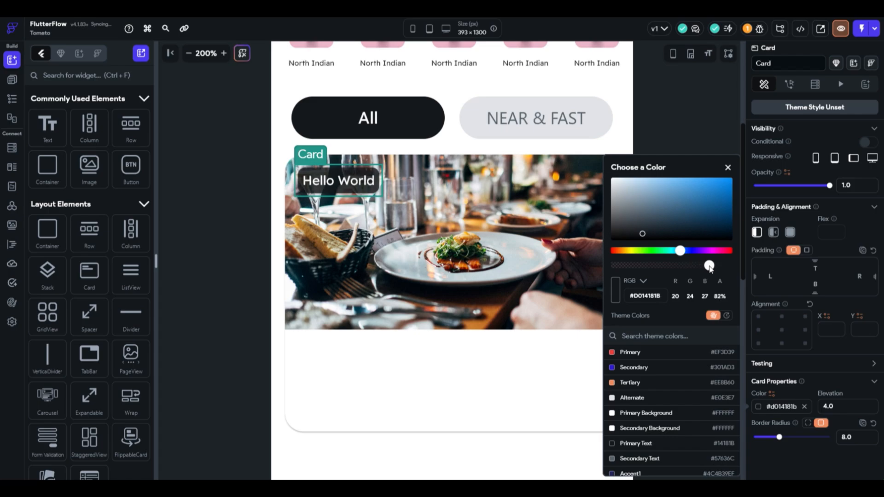
left_click(714, 119)
Change the card's Hello World text to "White Sauce Pasta".
left_click(189, 53)
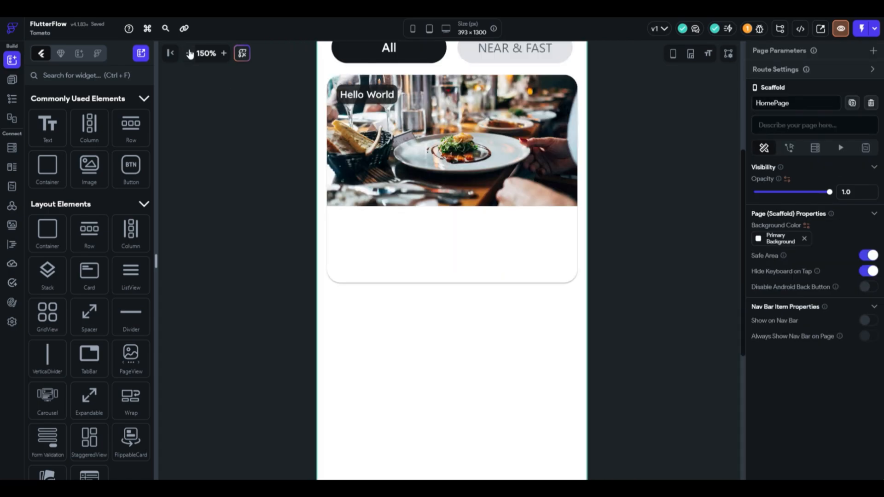
left_click(189, 53)
scroll(344, 247, "up", 4)
scroll(343, 247, "down", 3)
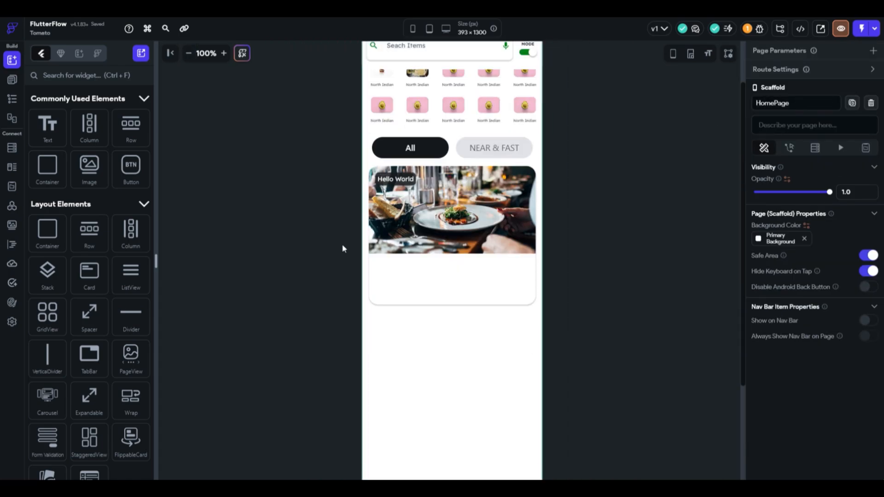
left_click(224, 53)
left_click(224, 53)
left_click(365, 261)
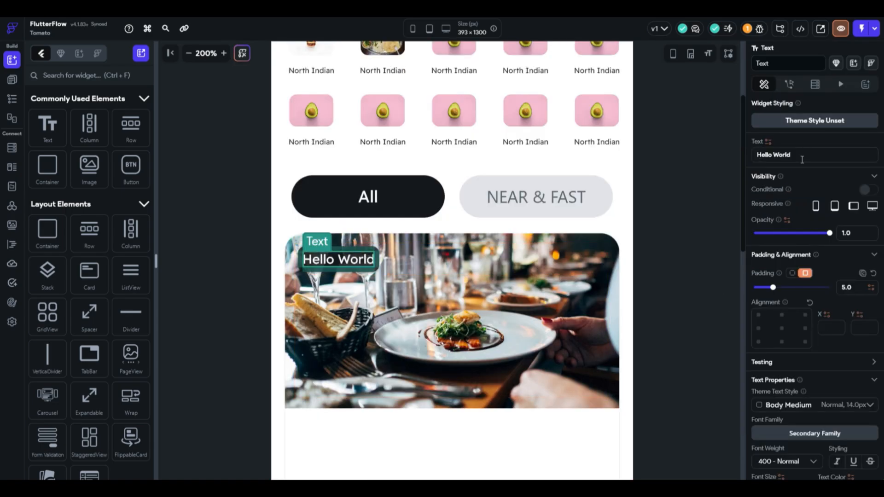
left_click_drag(804, 156, 722, 153)
type("White")
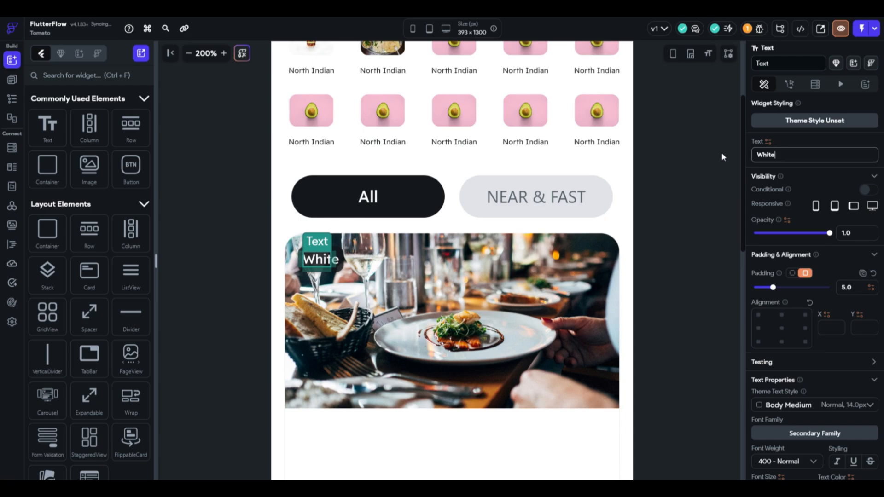
type(" Sauce Pasta")
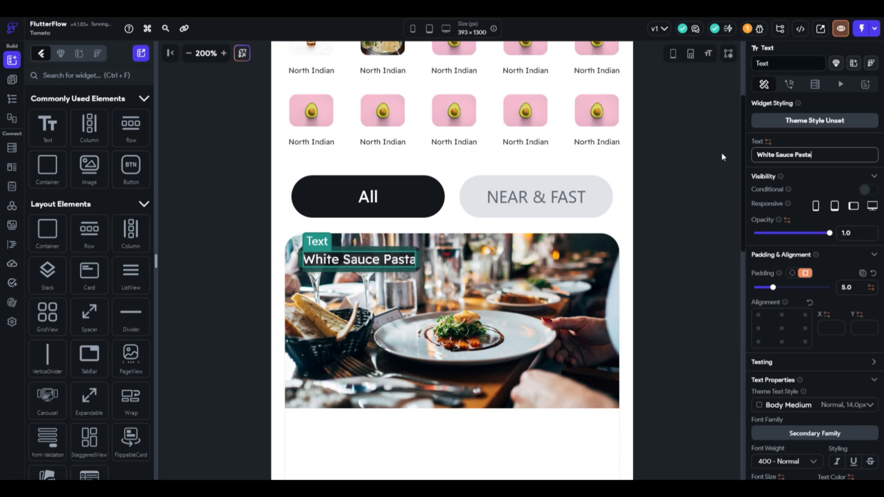
left_click(722, 153)
Add an Icon widget to the row after the card and choose the Bookmarks Sharp icon for it.
left_click(484, 265)
left_click(125, 75)
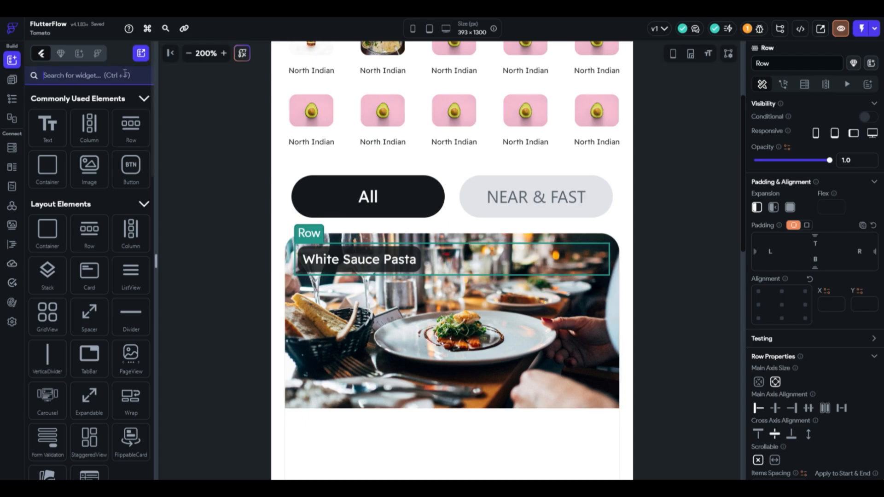
type("icon")
left_click_drag(47, 251, 568, 249)
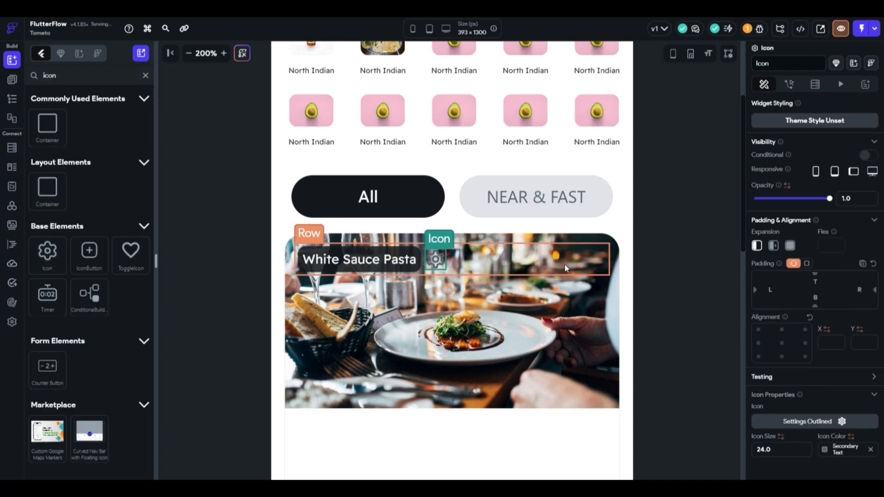
left_click(815, 419)
type("book")
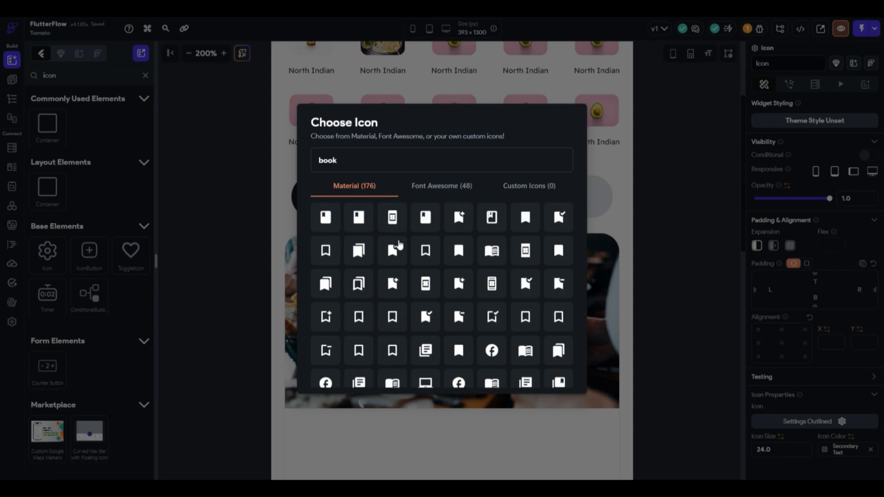
left_click(359, 251)
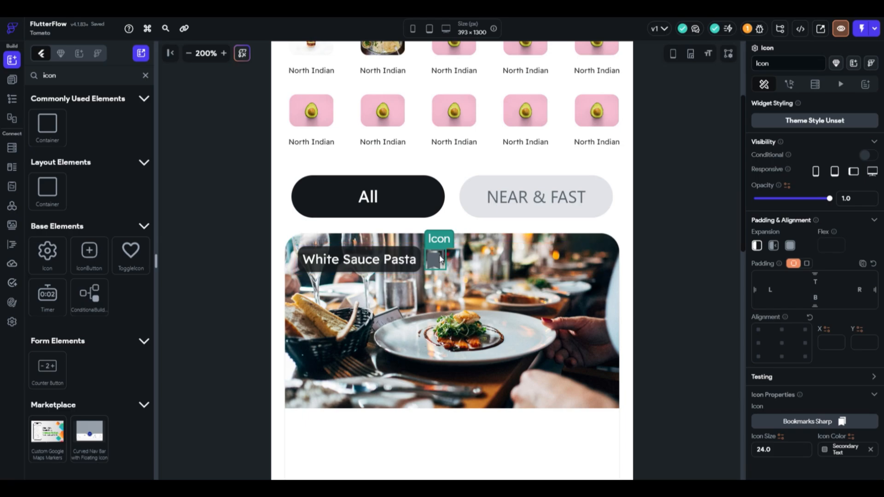
Duplicate the bookmark icon in the row and change the copy to Remove Red Eye Sharp, found by searching for "eye".
left_click(775, 426)
type("hide")
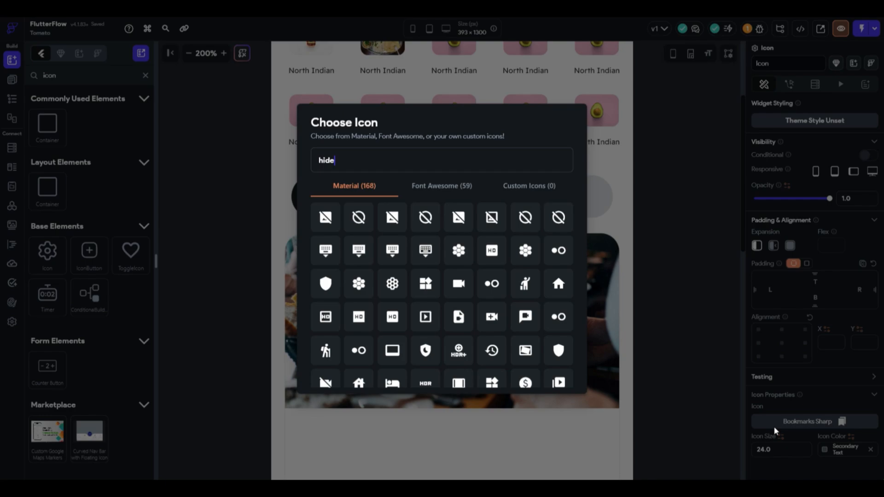
left_click(405, 198)
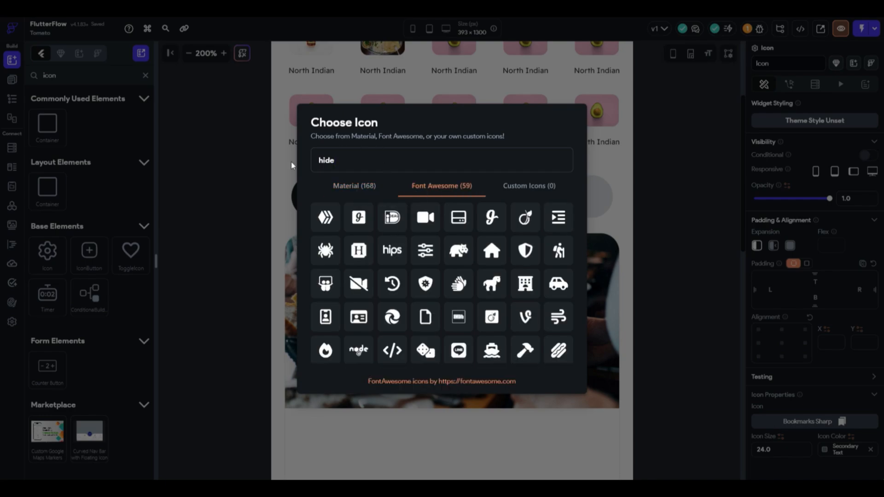
left_click_drag(344, 159, 297, 153)
type("icog")
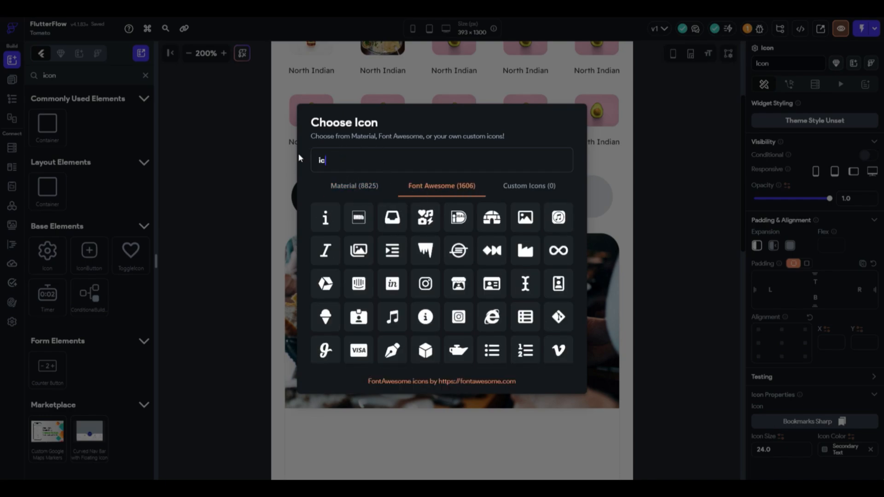
left_click(357, 186)
scroll(405, 209, "down", 1)
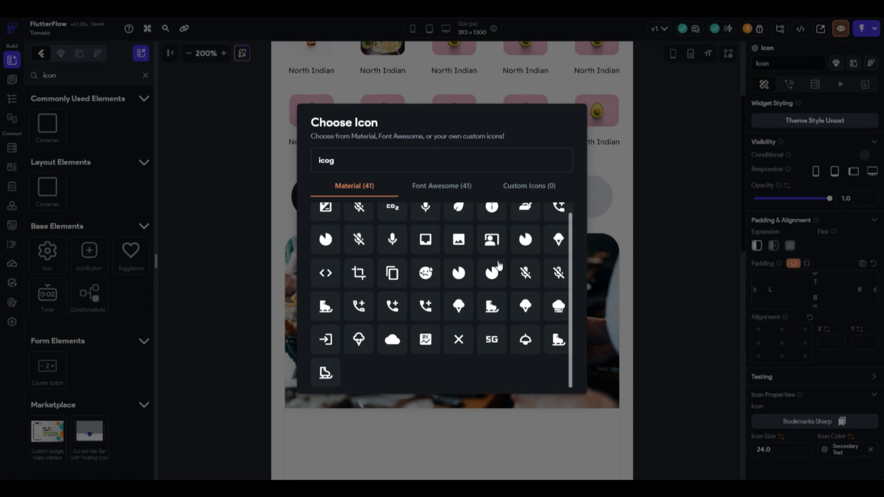
left_click_drag(409, 168, 291, 158)
key("BackSpace")
type("eye")
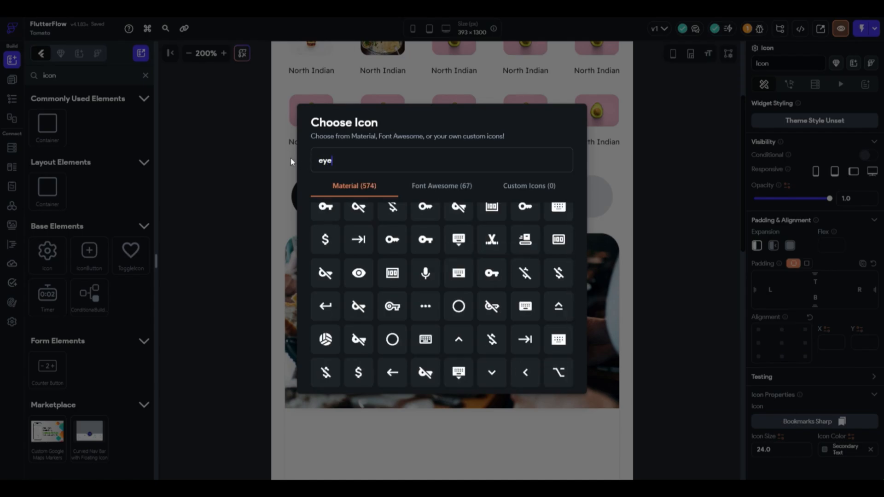
scroll(457, 227, "up", 1)
left_click(458, 227)
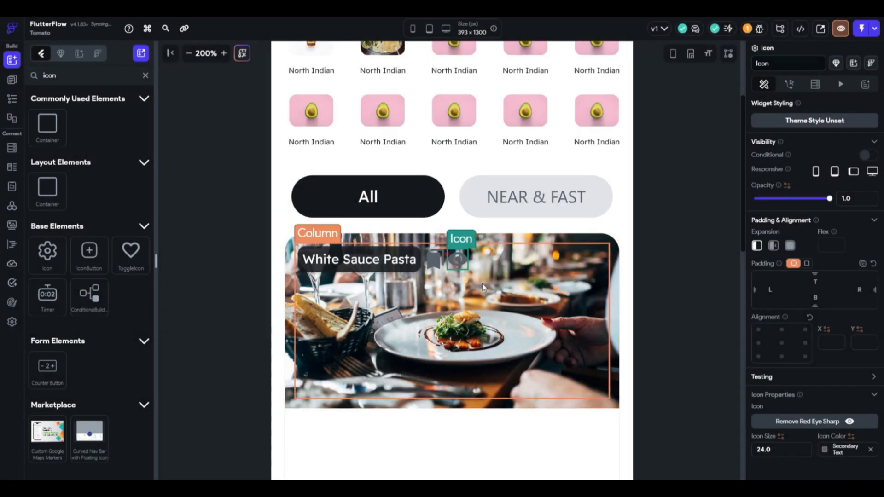
Set the color of both the bookmark and eye icons together to Primary Background.
left_click(459, 258, "shift")
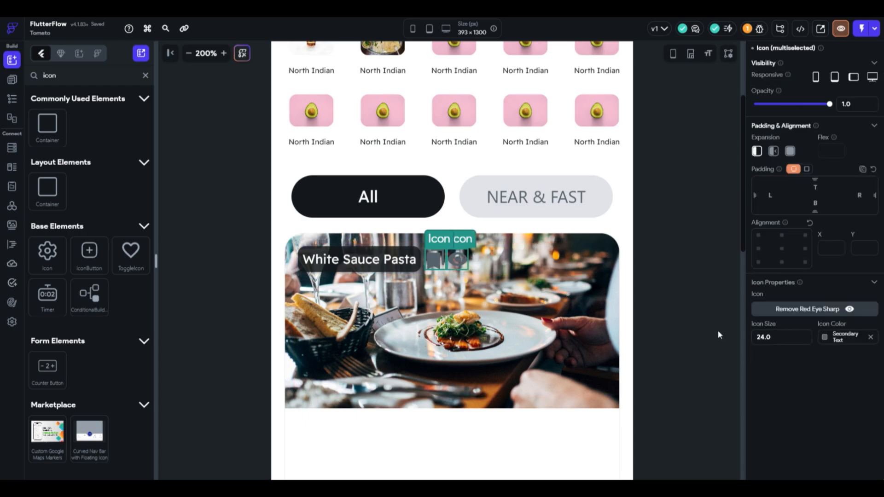
left_click(824, 331)
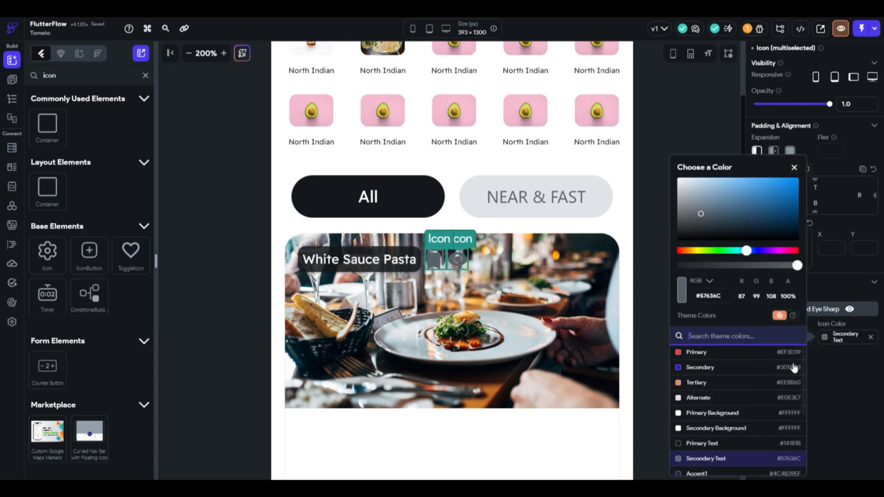
left_click(718, 413)
left_click(559, 276)
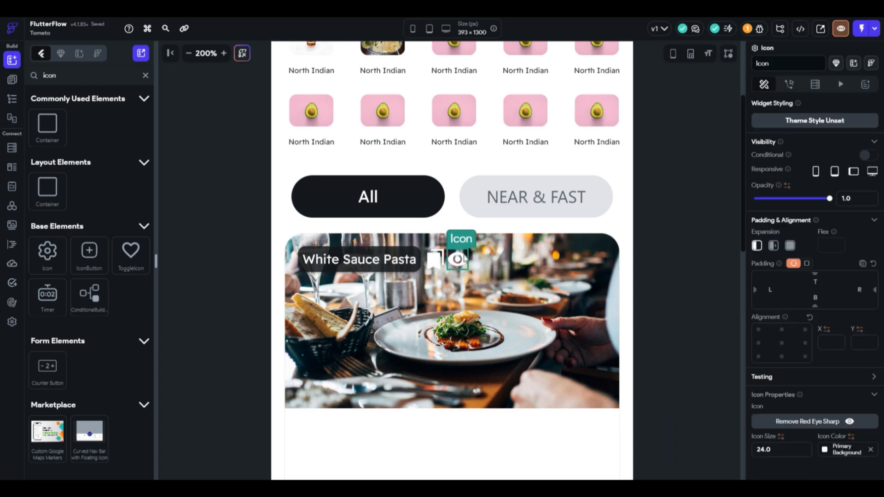
Set the main axis alignment of the row holding the dish label and icons to space between.
left_click(520, 273)
left_click(842, 409)
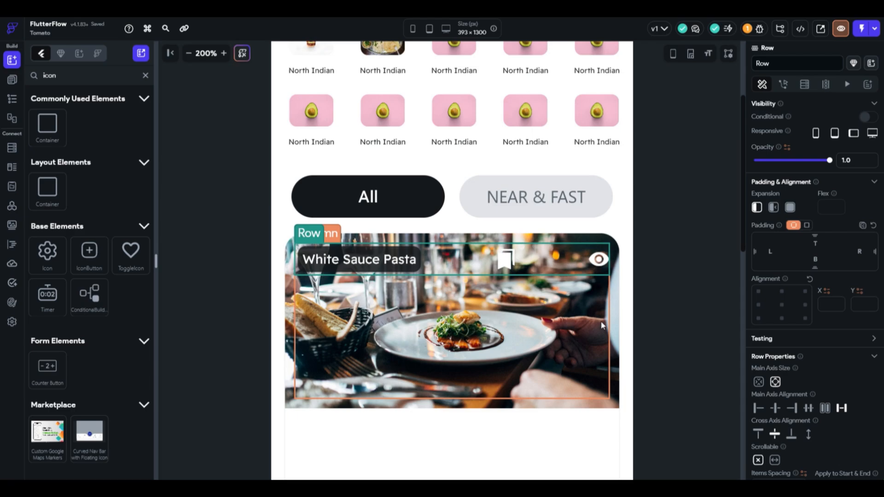
Cut the content column out of the card's image container and add a new Container inside that image container.
left_click(616, 312)
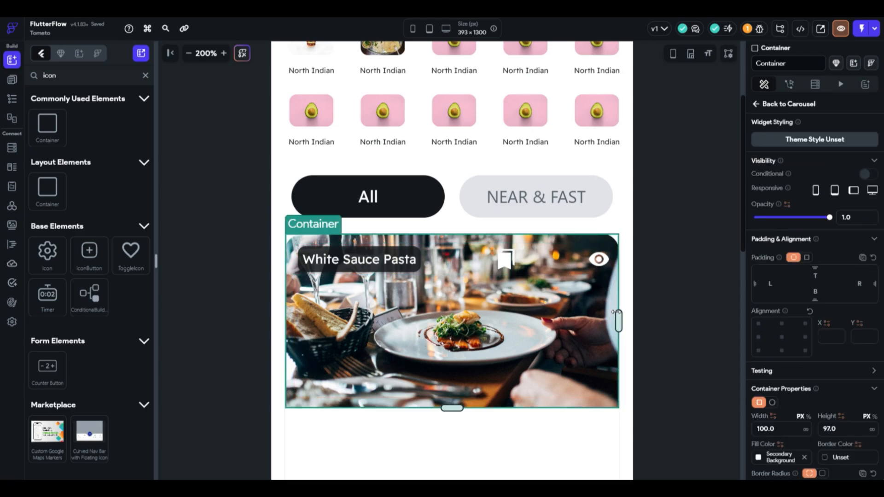
left_click_drag(830, 218, 848, 225)
scroll(847, 225, "down", 5)
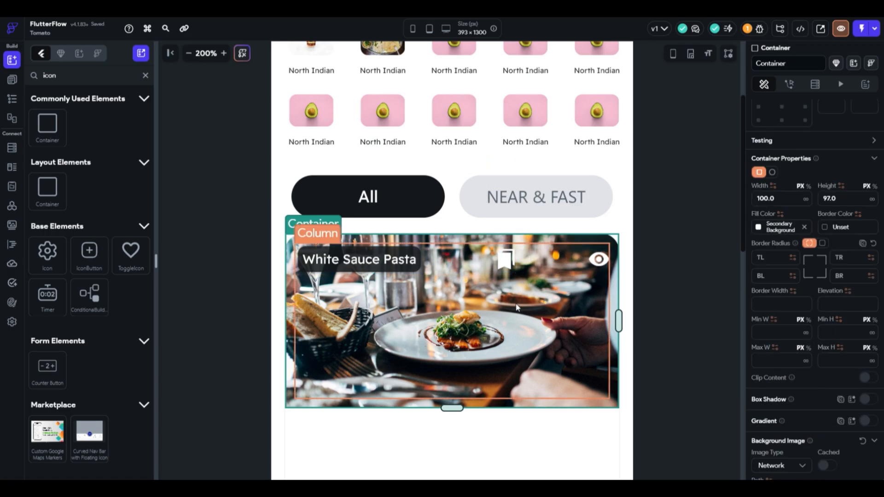
left_click(479, 279)
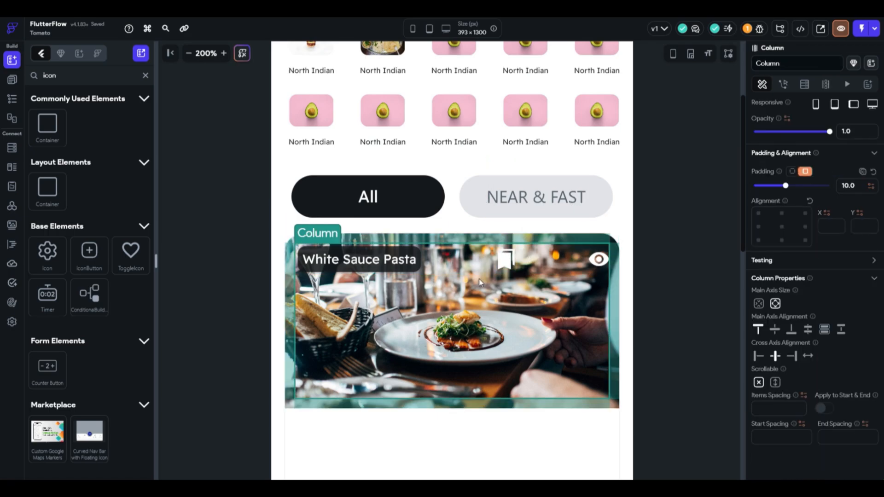
key("ctrl+x")
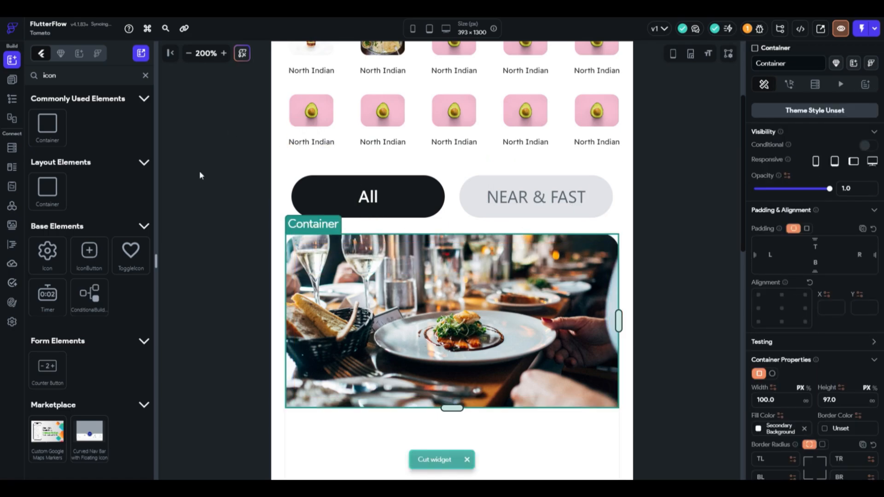
left_click_drag(50, 127, 326, 271)
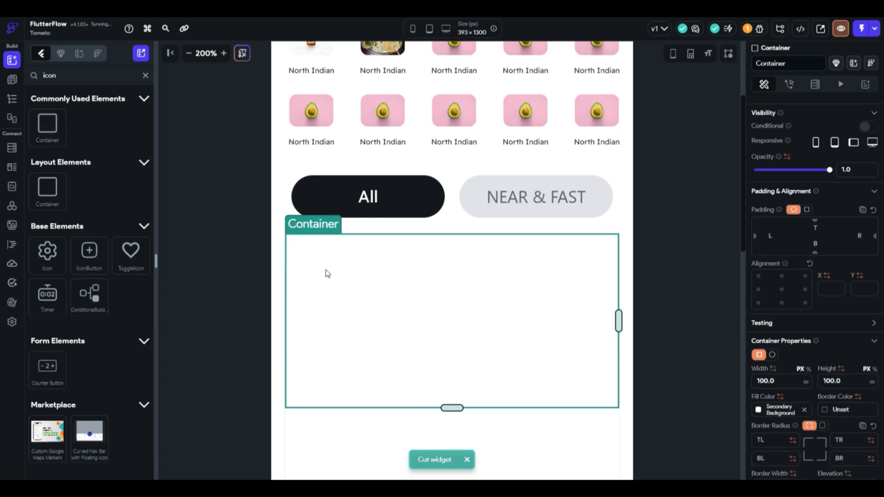
Fill the new container with Primary Text at about 50% opacity and paste the cut column inside it.
scroll(767, 276, "down", 4)
left_click(767, 275)
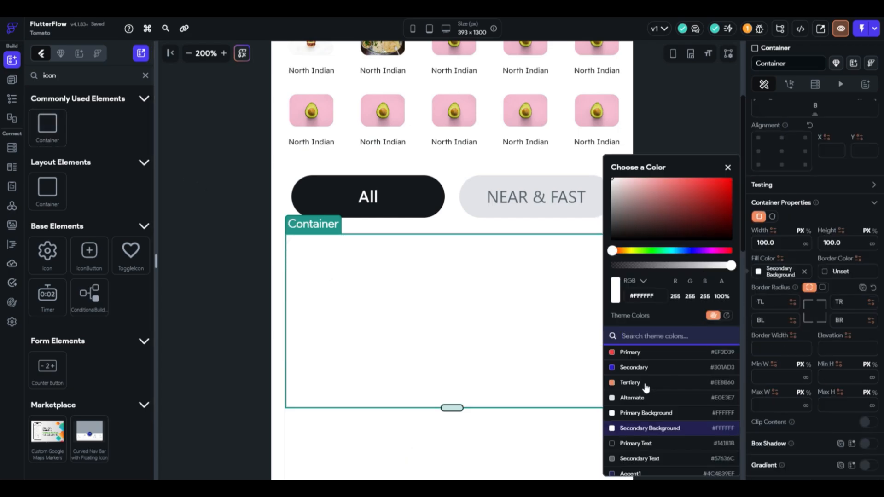
left_click(638, 444)
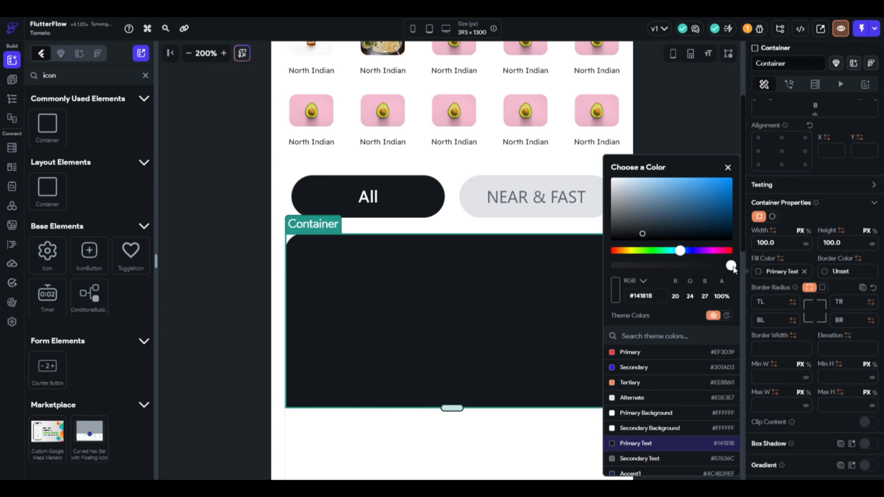
left_click_drag(732, 266, 673, 266)
left_click(452, 318)
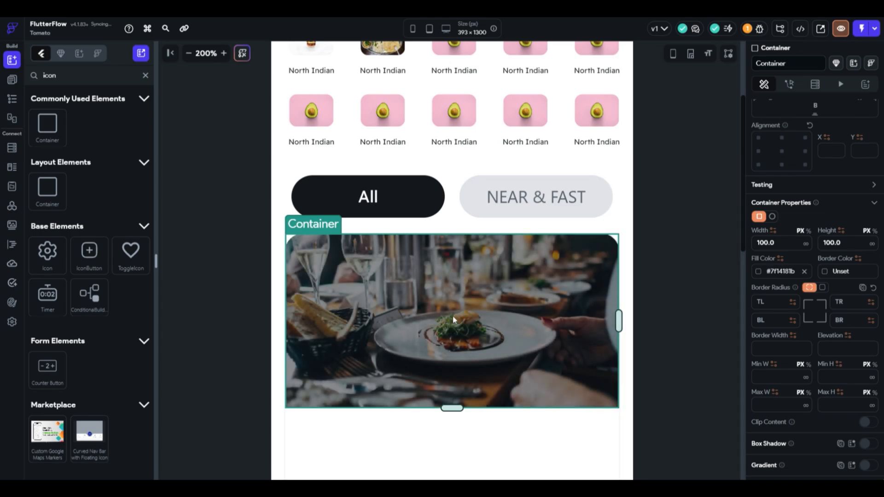
left_click(453, 318)
left_click(453, 318)
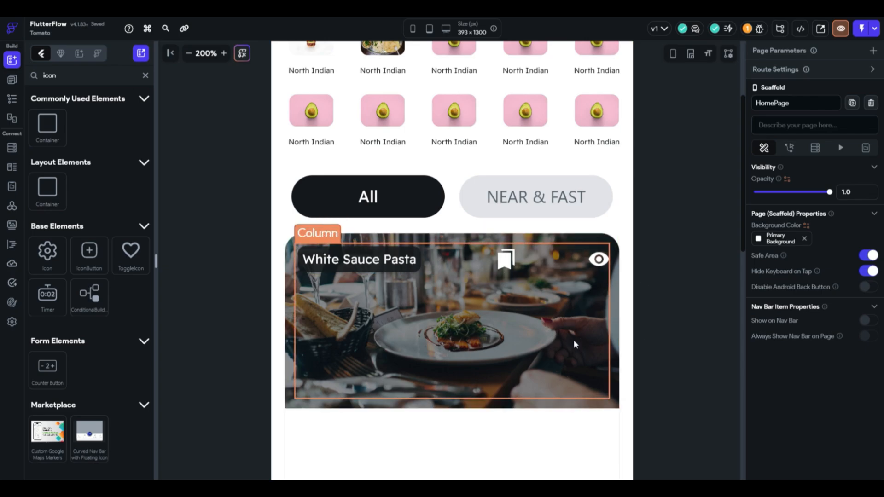
Wrap the bookmark icon in its own Row and move the eye icon into that row beside it.
right_click(511, 260)
left_click(575, 143)
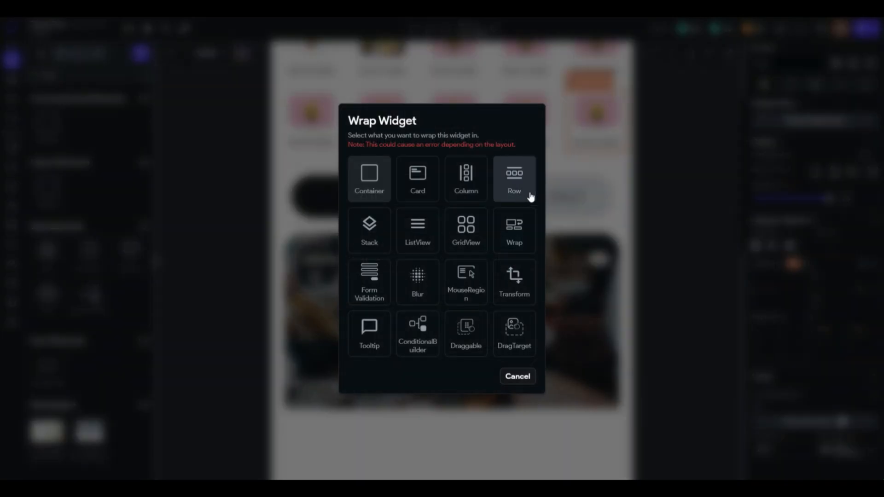
left_click(529, 193)
left_click(596, 260)
left_click_drag(592, 264, 515, 252)
Select the inner row holding the two icons and add items spacing between them.
left_click(581, 266)
right_click(583, 271)
left_click(607, 305)
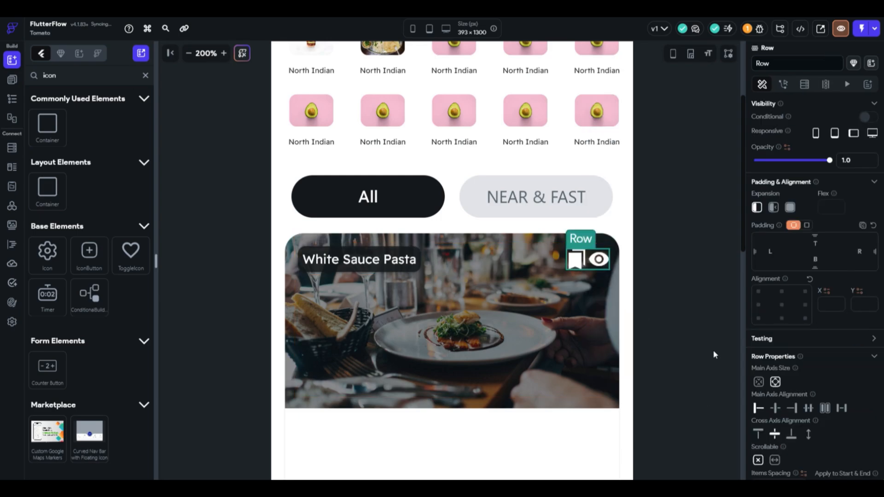
scroll(763, 406, "down", 3)
left_click(763, 408)
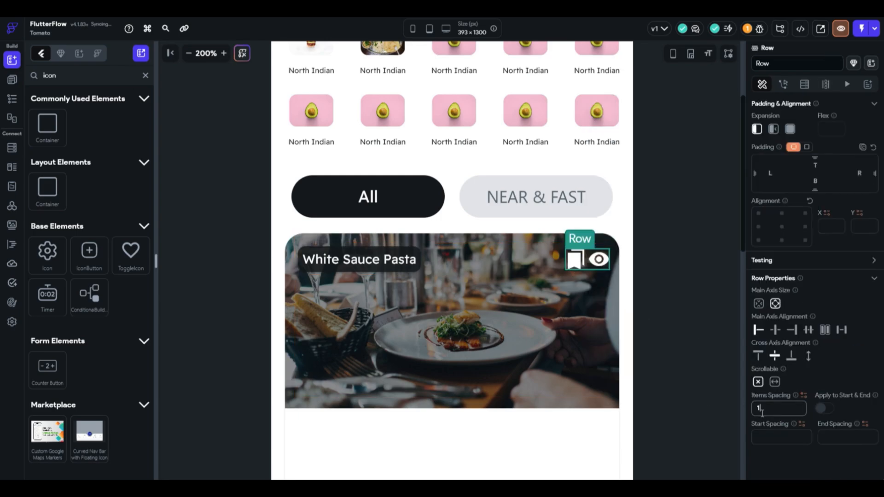
left_click(681, 308)
Add a Stack widget below the image in the card and set its Y alignment to 1.
scroll(518, 328, "down", 5)
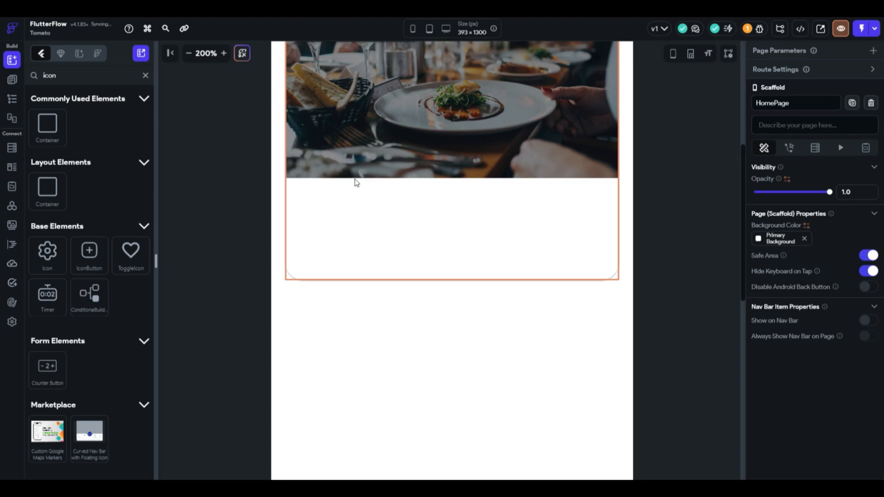
left_click(318, 176)
scroll(318, 175, "up", 3)
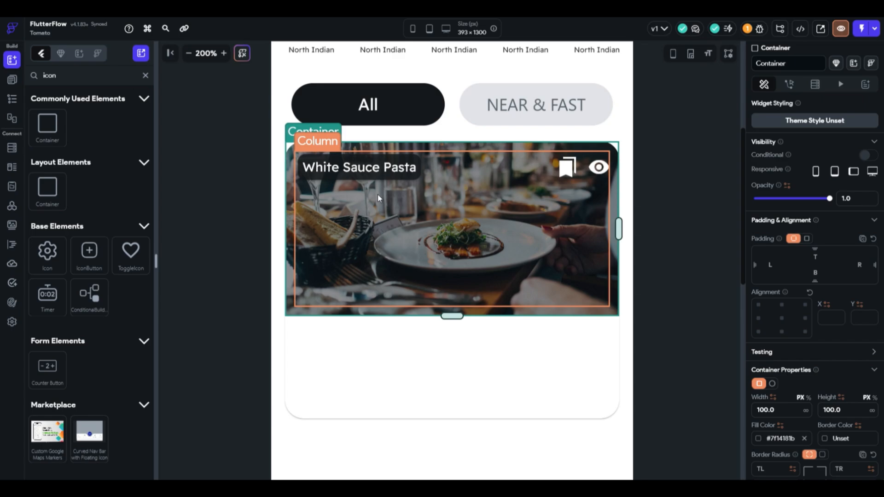
left_click(144, 75)
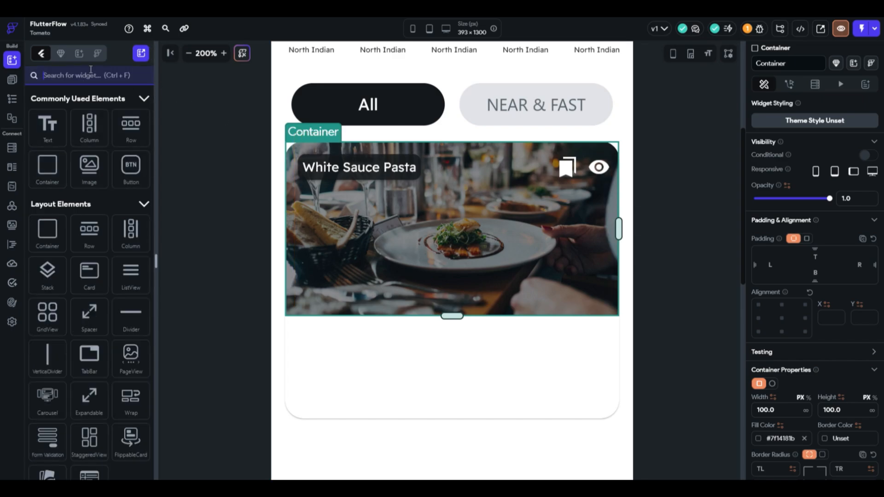
type("stack")
left_click_drag(48, 135, 358, 349)
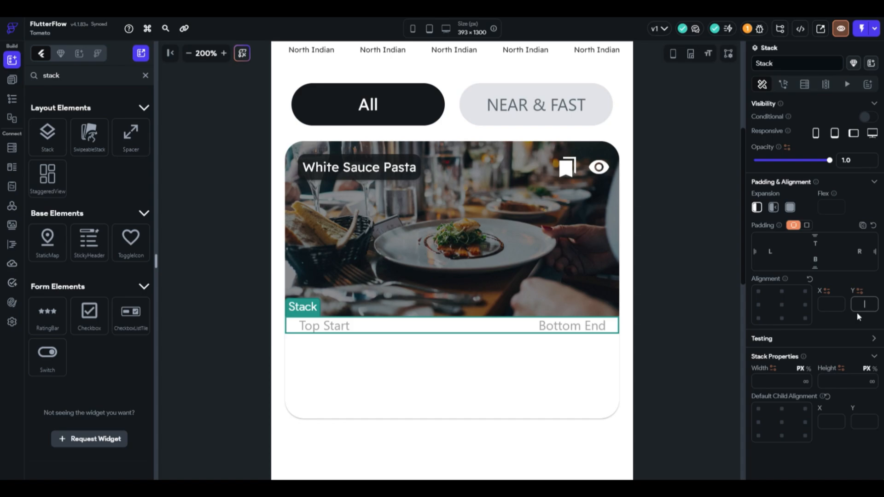
type("1")
key("Return")
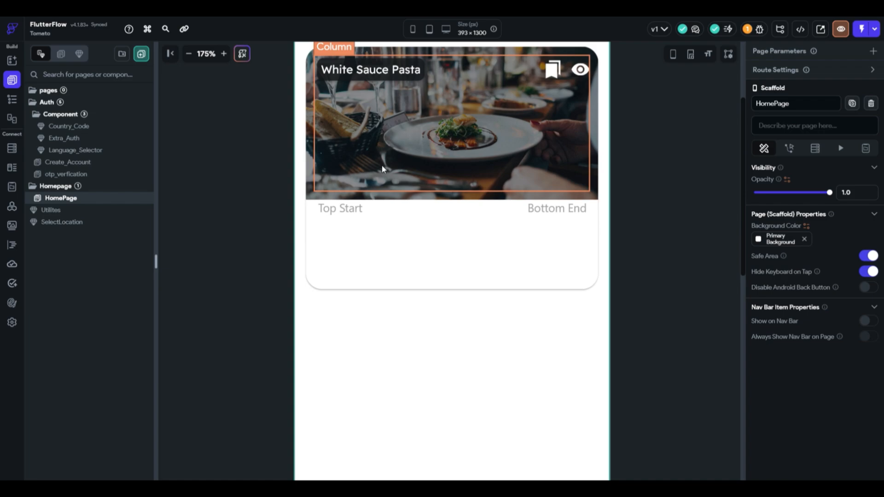
Add a Container inside the stack and set the stack's default child alignment to center left.
left_click(350, 208)
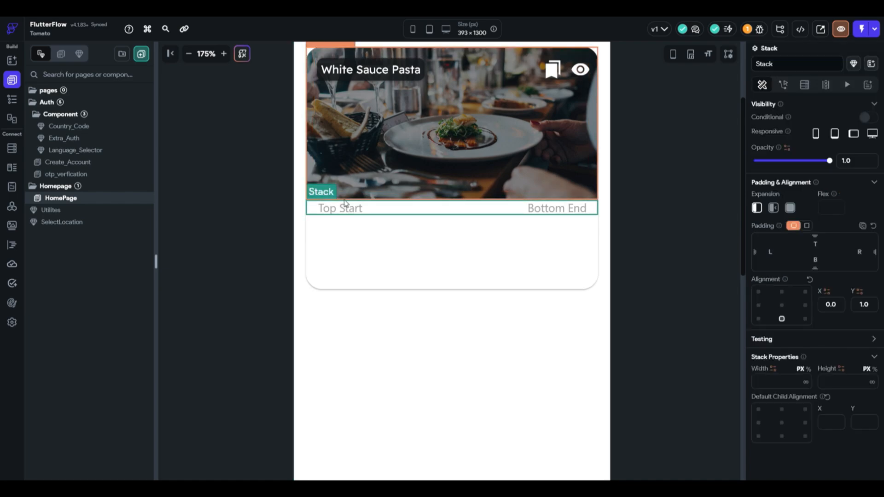
left_click(12, 60)
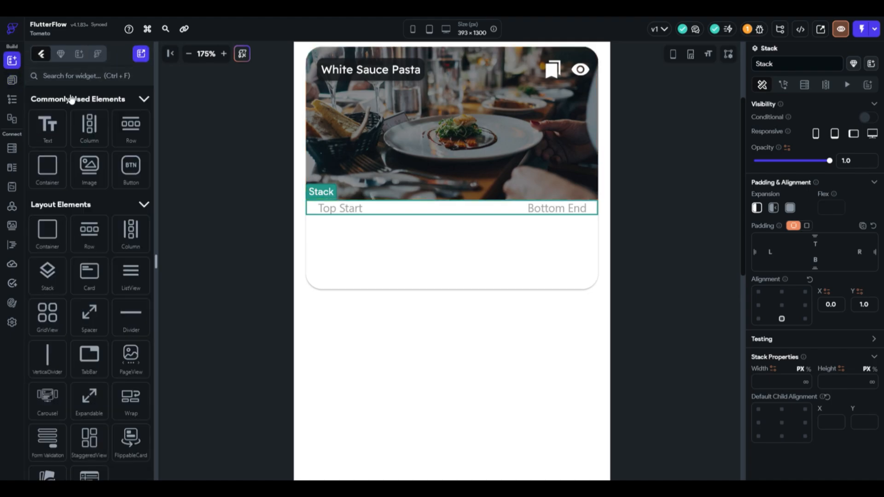
left_click_drag(60, 173, 336, 221)
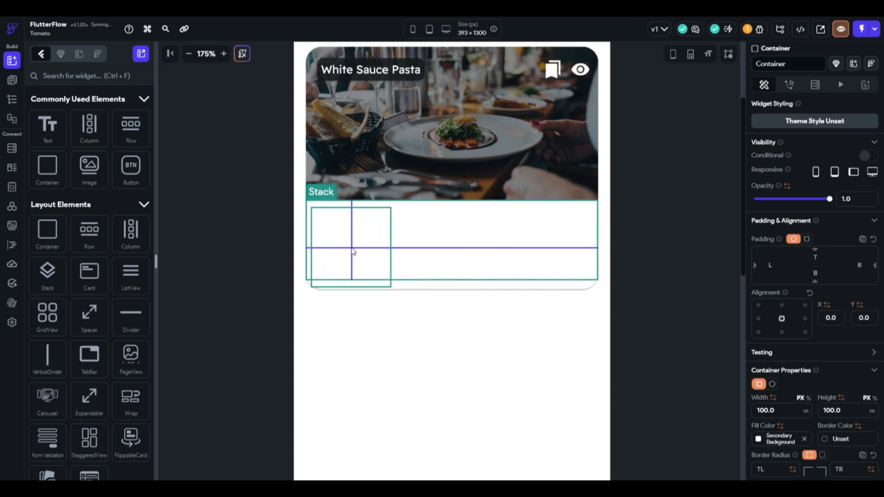
left_click(532, 246)
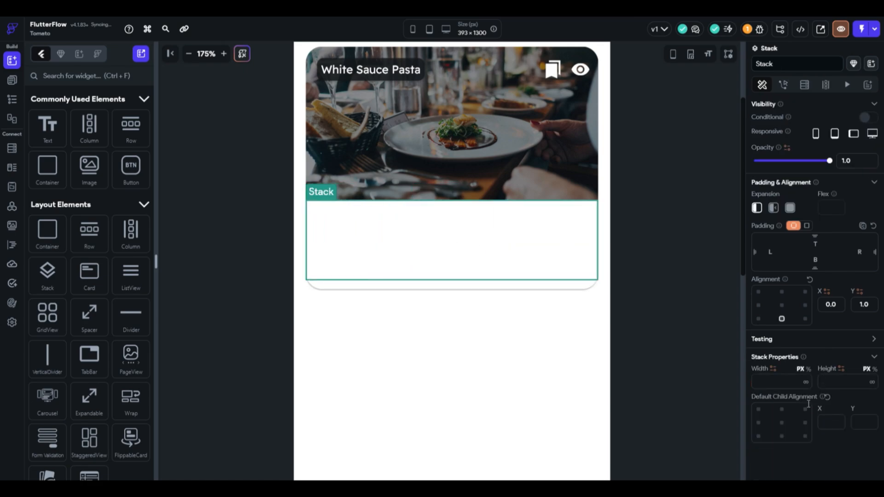
left_click(765, 428)
Reduce the stack's container to a height of 27 and align it to the top center.
left_click(322, 246)
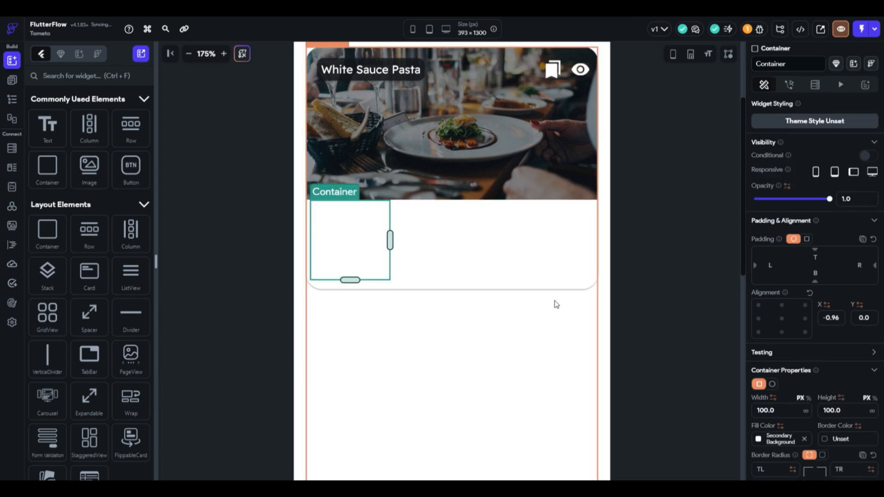
left_click_drag(350, 280, 352, 223)
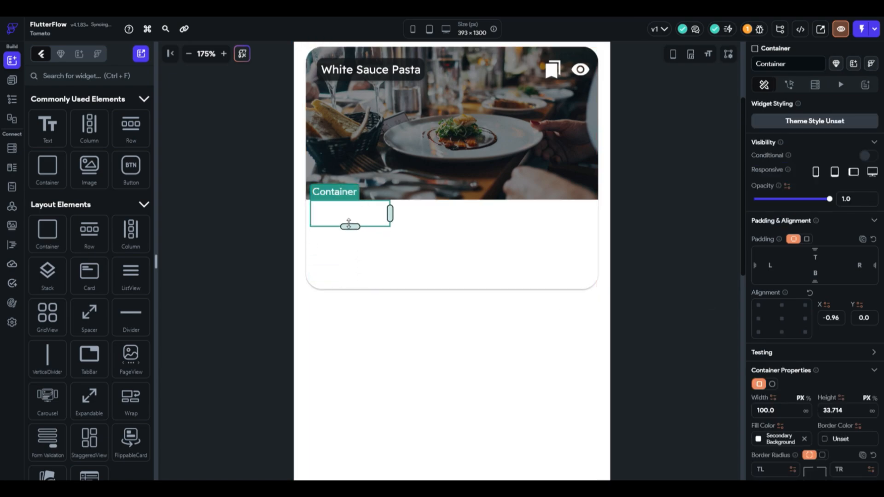
left_click_drag(407, 216, 408, 198)
left_click(482, 315)
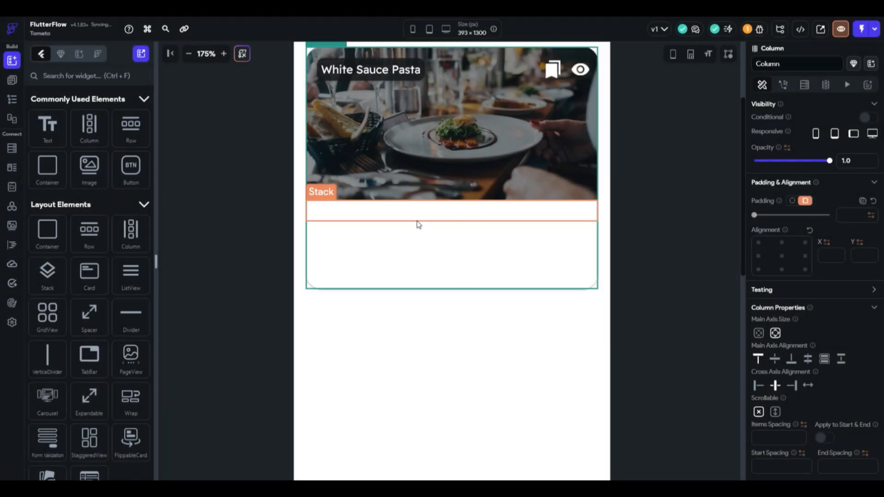
left_click(314, 206)
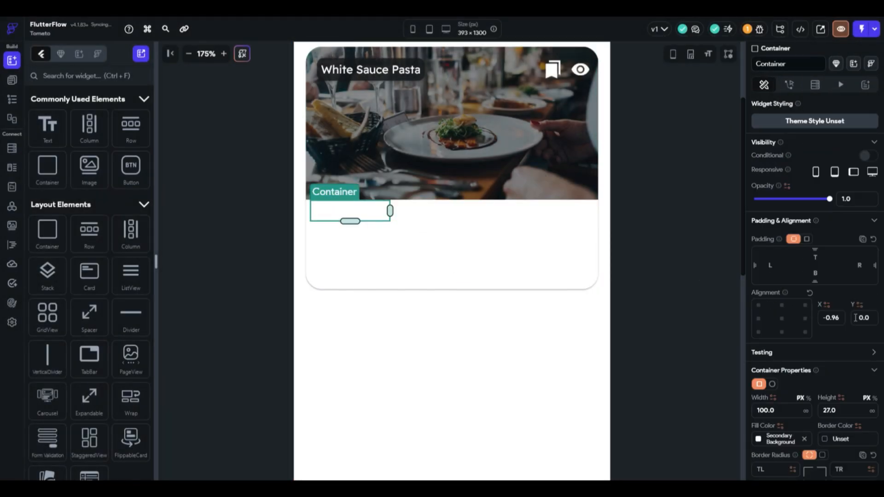
left_click(782, 305)
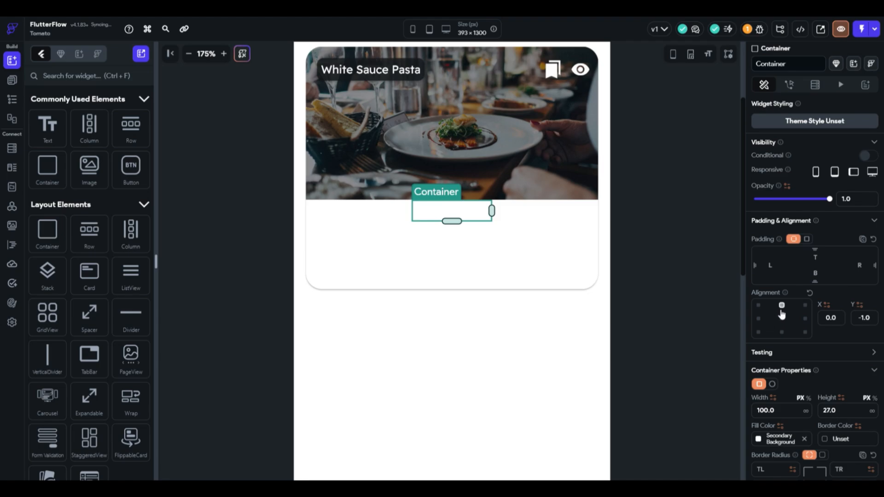
Clear the stack's alignment, then delete its container and the stack itself from the card.
left_click(508, 211)
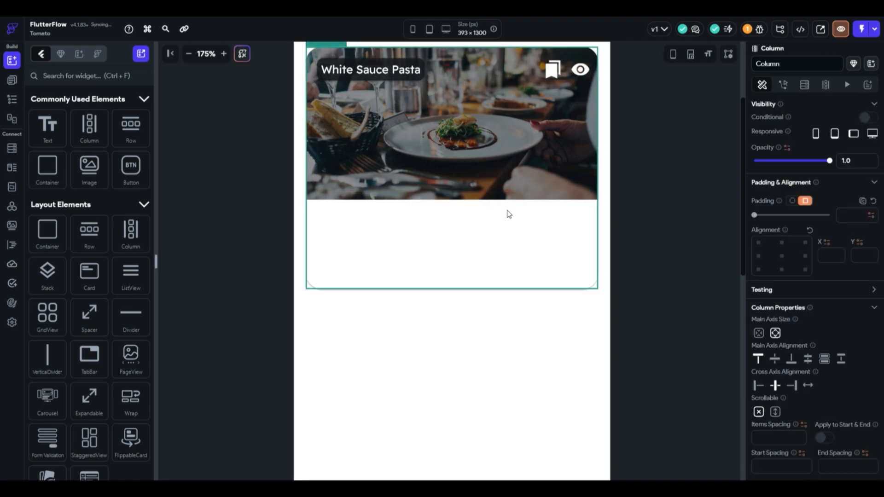
right_click(447, 219)
left_click(480, 375)
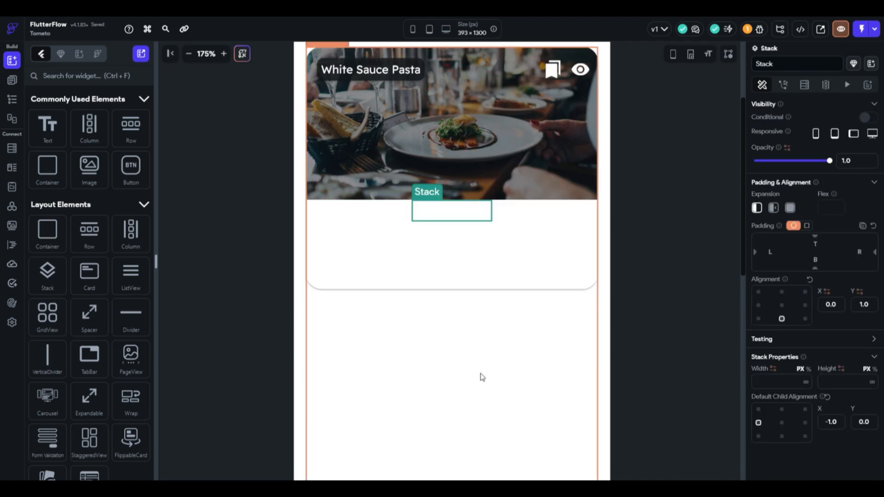
left_click(782, 292)
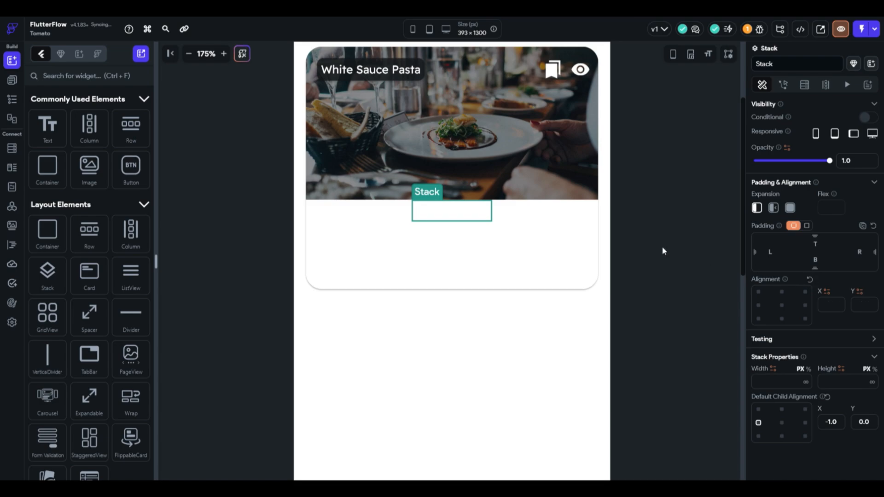
left_click(433, 206)
left_click(433, 207)
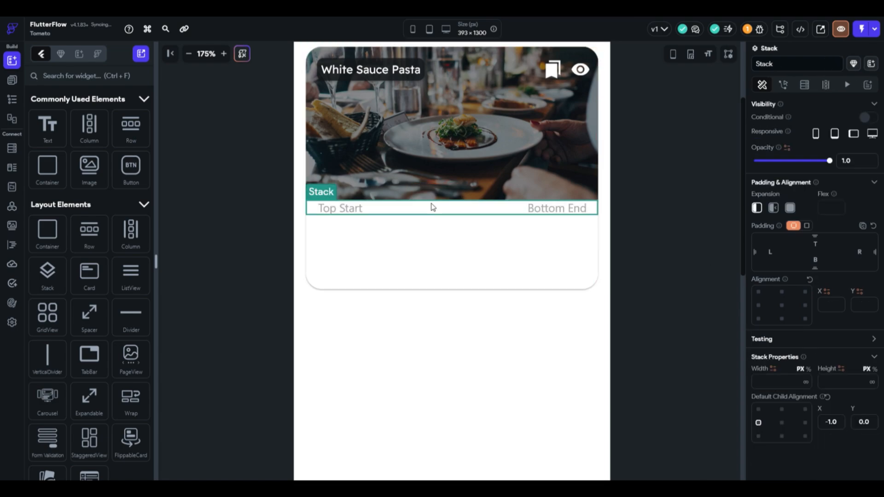
left_click(433, 207)
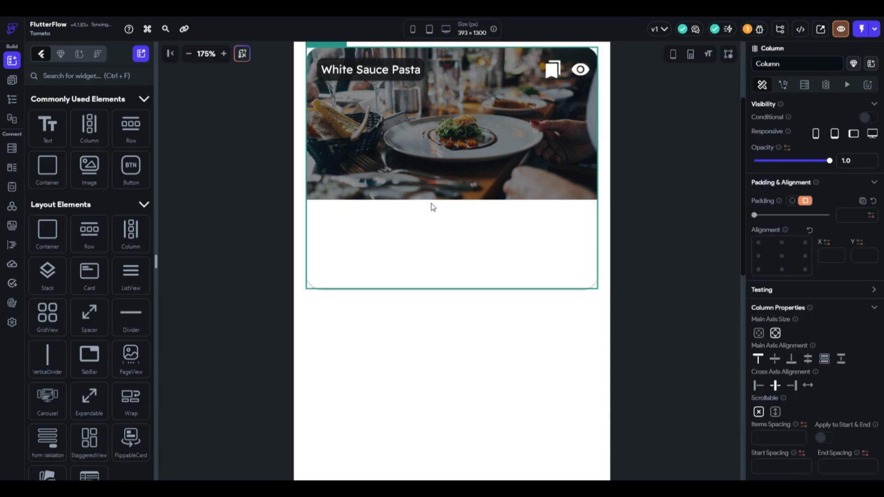
Add a Container to the column overlaying the image, and replace the column's uniform padding with a top padding of 10.
left_click(374, 137)
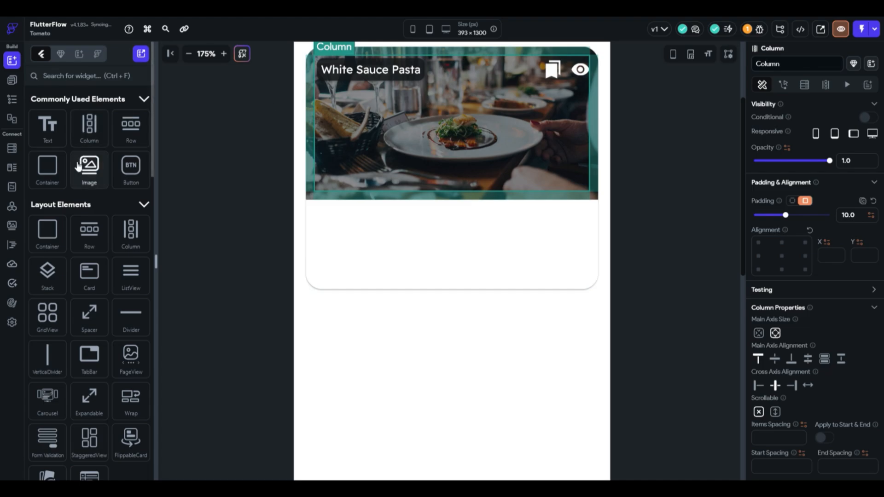
left_click_drag(48, 168, 342, 155)
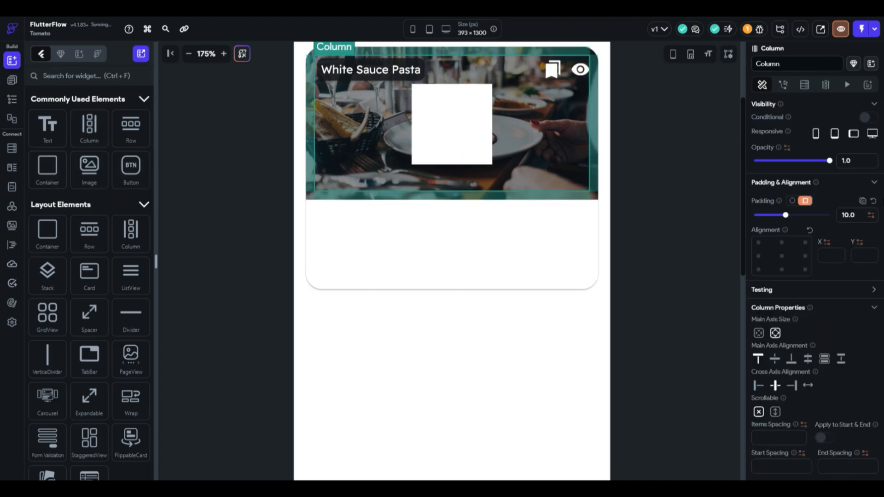
left_click(792, 201)
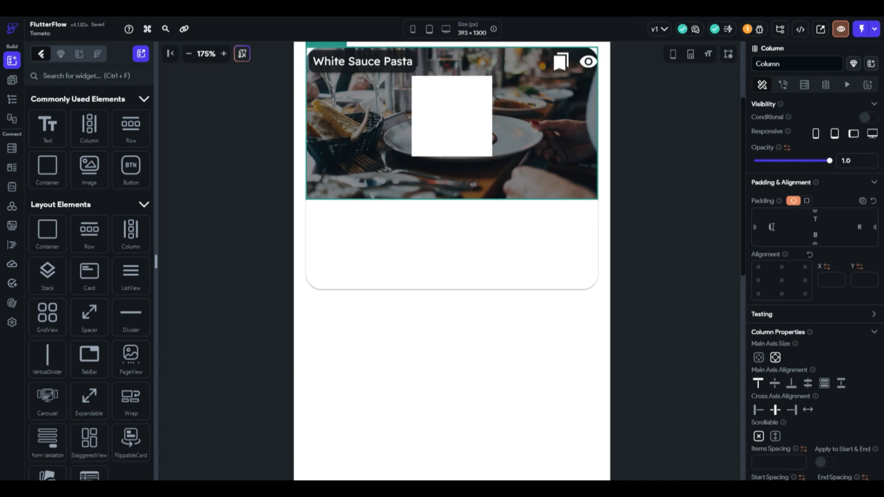
left_click(821, 218)
type("10")
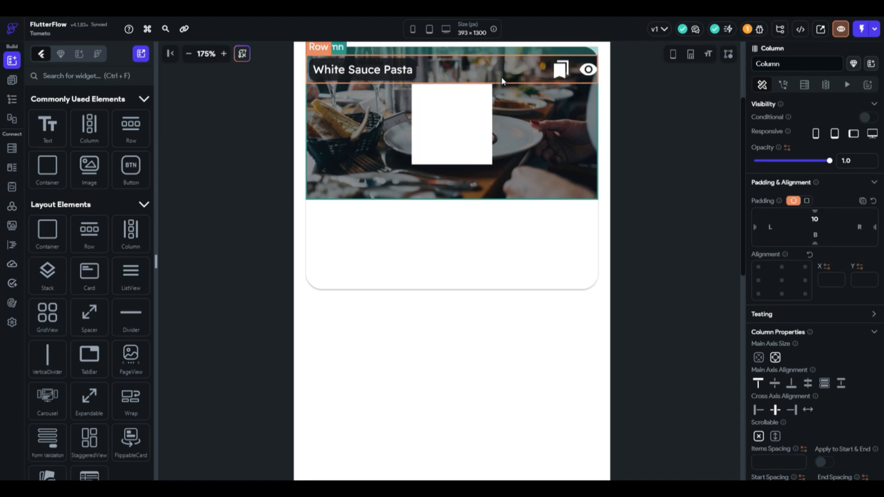
Set the overlay column's main axis alignment to space between and align its white container center left.
left_click(444, 124)
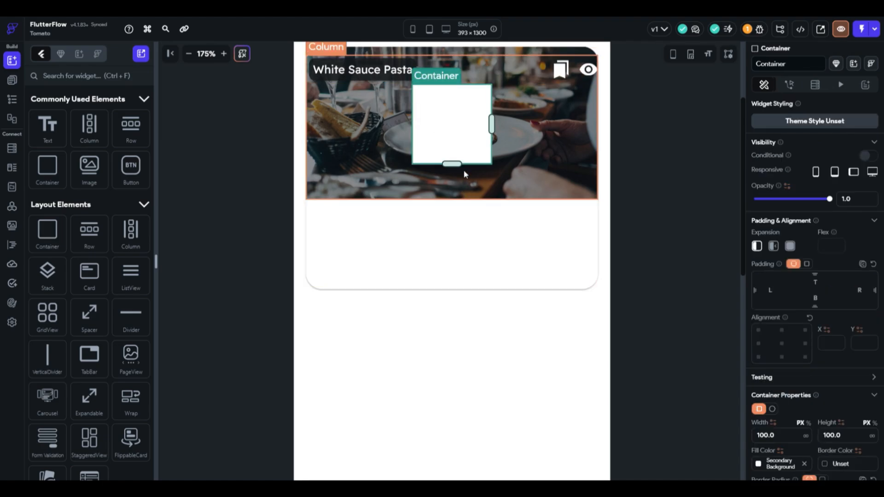
left_click(337, 88)
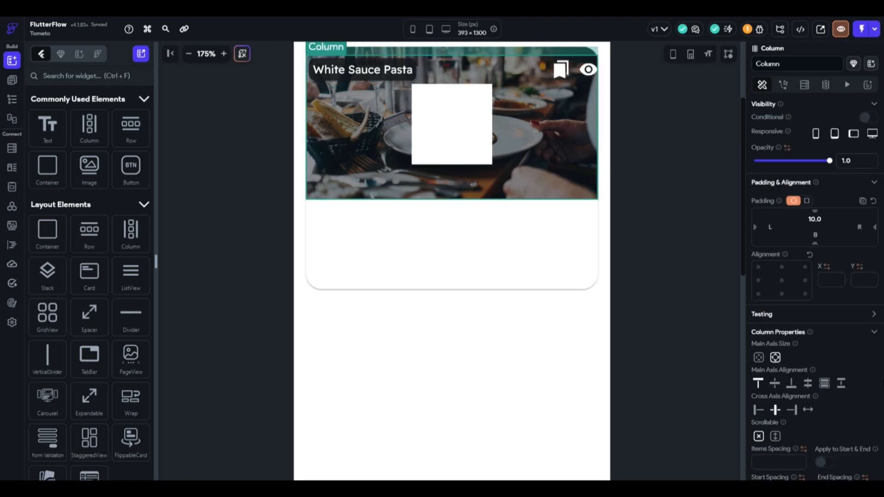
left_click(841, 385)
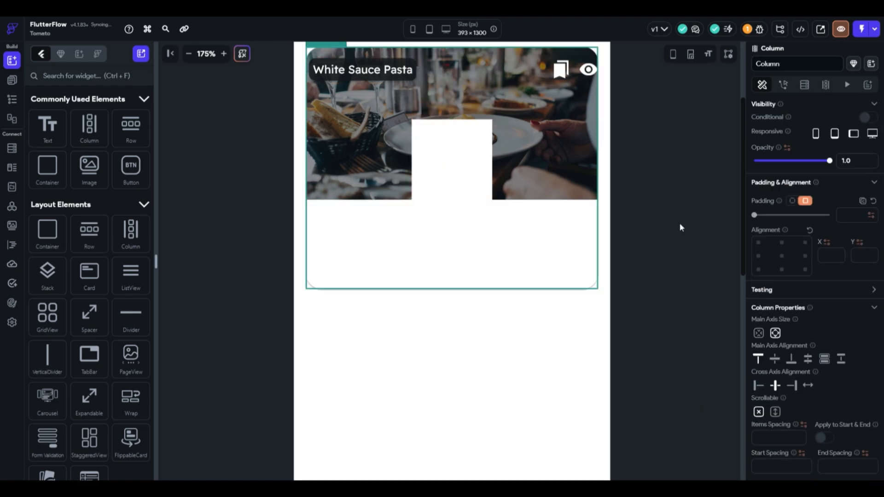
left_click(454, 175)
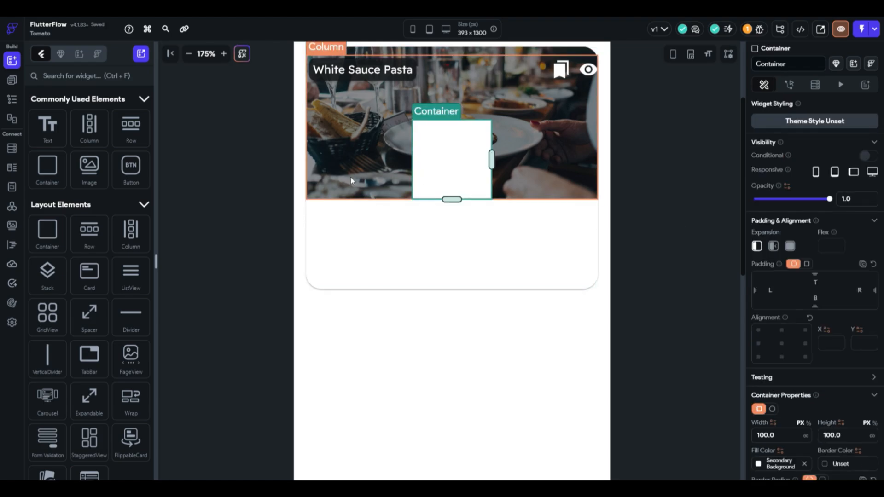
left_click(764, 344)
left_click(685, 223)
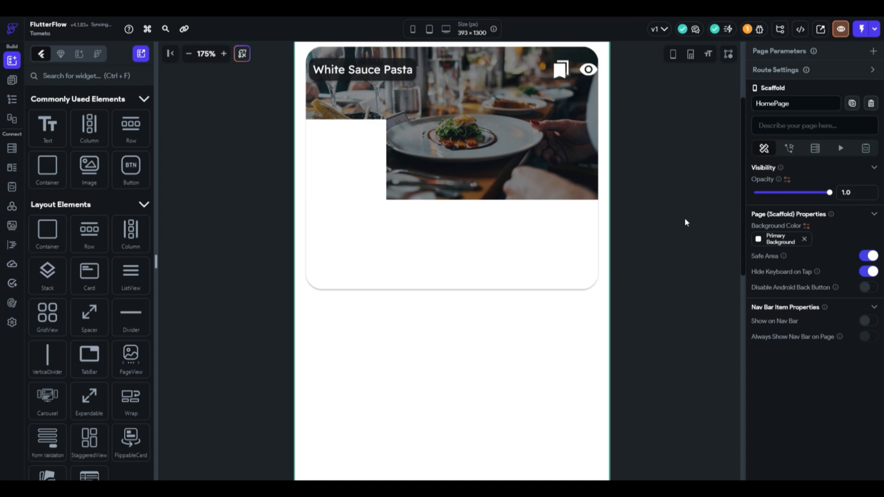
Reduce the white container's height to 24 px.
left_click(357, 168)
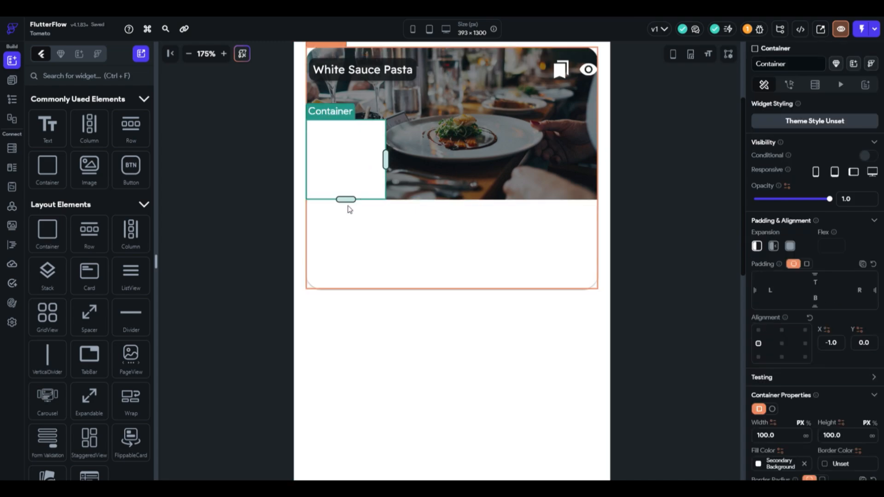
left_click_drag(346, 199, 363, 134)
left_click(636, 190)
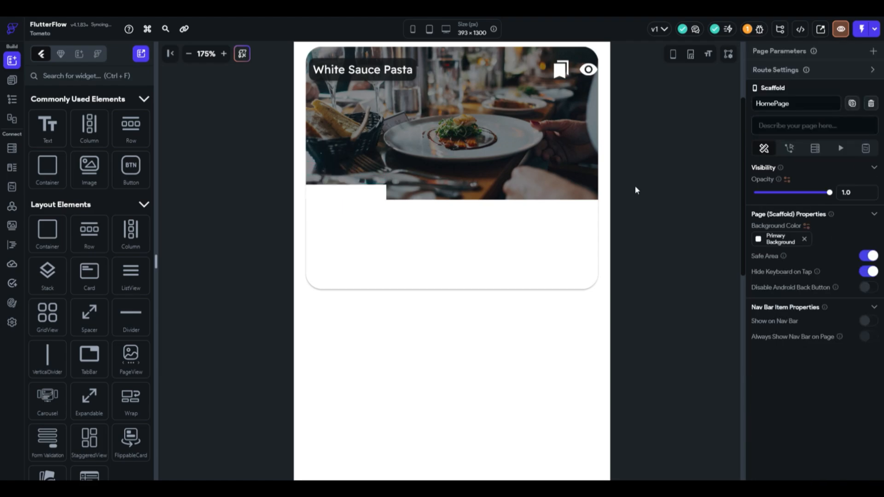
left_click(224, 54)
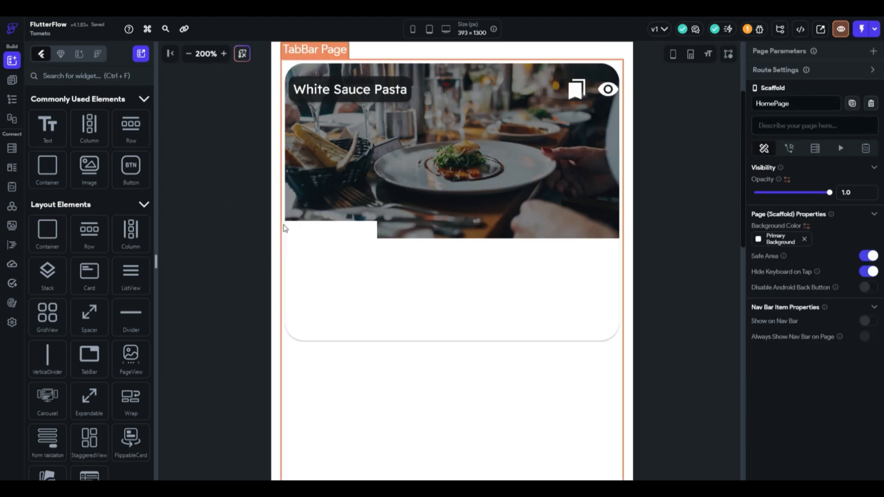
left_click(358, 233)
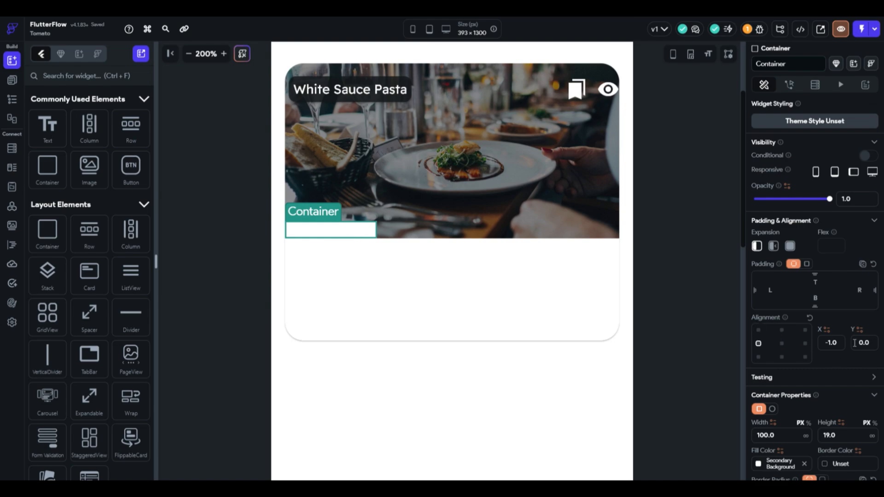
left_click(852, 440)
key("Down")
key("Down")
key("Up")
key("Up")
key("Up")
key("Up")
key("Up")
key("Up")
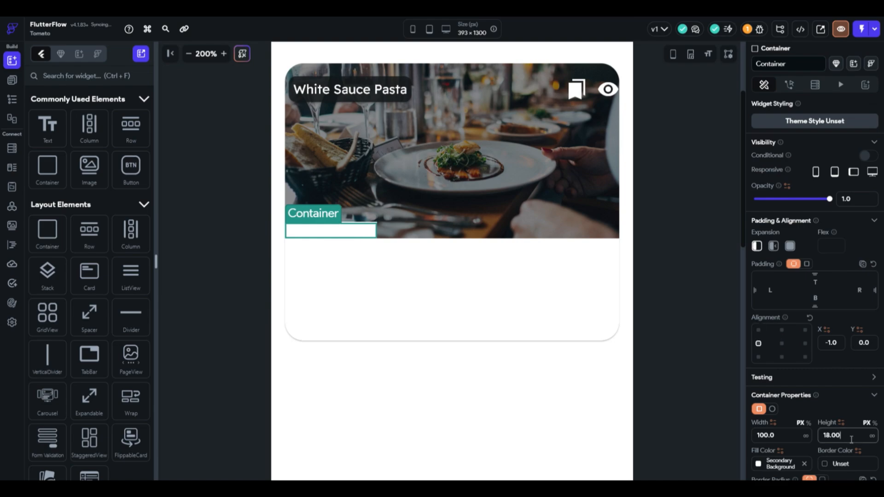
key("Up")
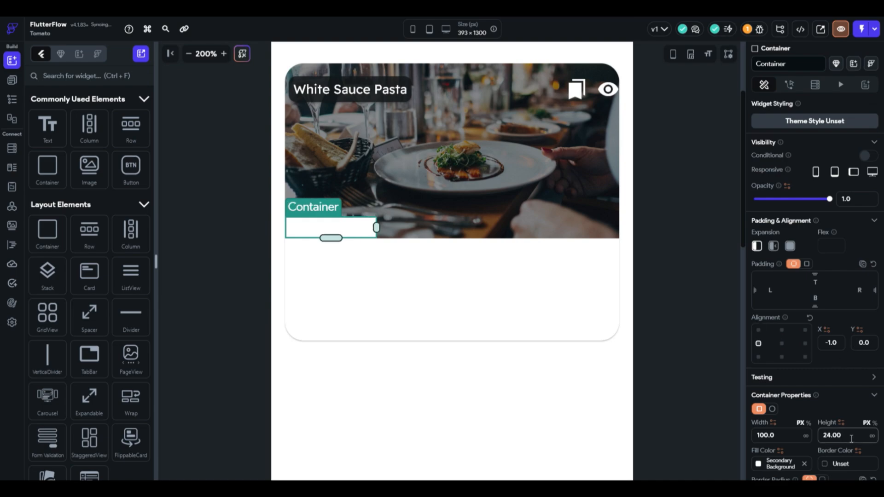
Round only the container's top-right corner, starting with a border radius of 10 and raising it beyond 15.
scroll(818, 348, "down", 4)
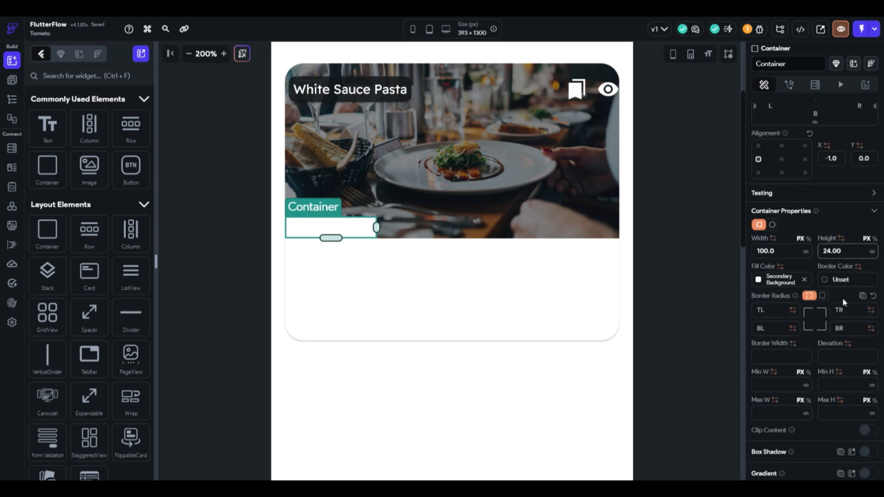
left_click(857, 307)
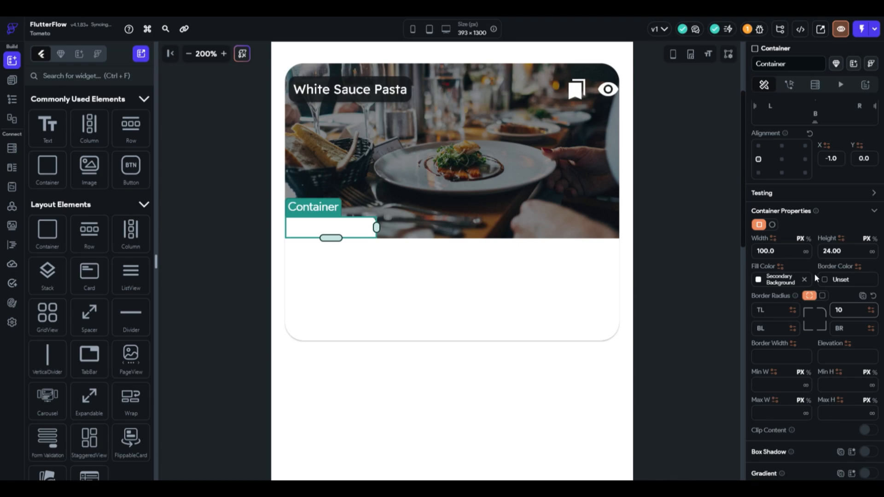
left_click(703, 306)
left_click(353, 233)
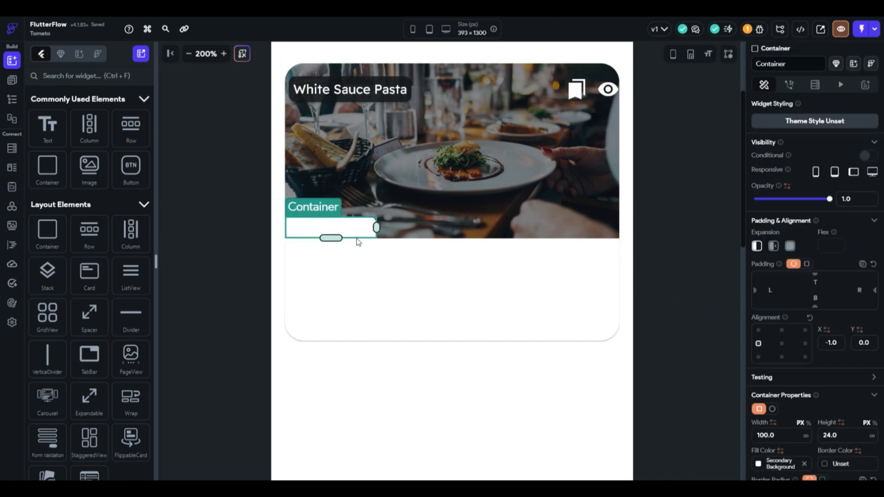
scroll(837, 416, "down", 4)
left_click(846, 310)
key("Up")
key("Up")
key("Up")
key("Up")
key("Up")
key("Up")
key("Up")
key("Up")
key("Up")
key("Up")
key("Up")
key("Up")
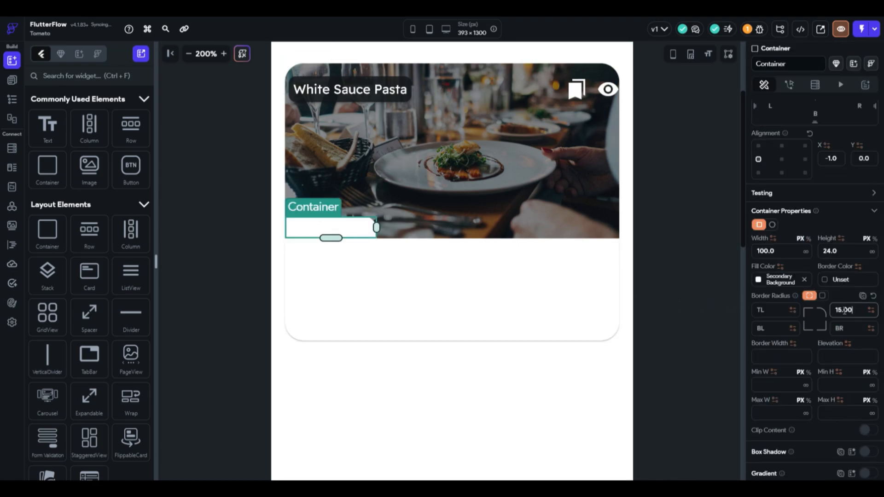
left_click(686, 295)
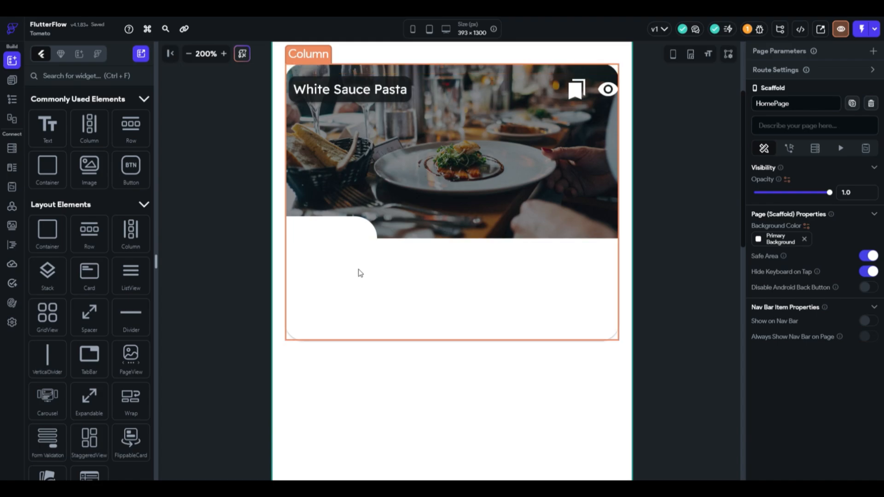
Add a Row inside the rounded container and give it a uniform padding of 4.
left_click(329, 233)
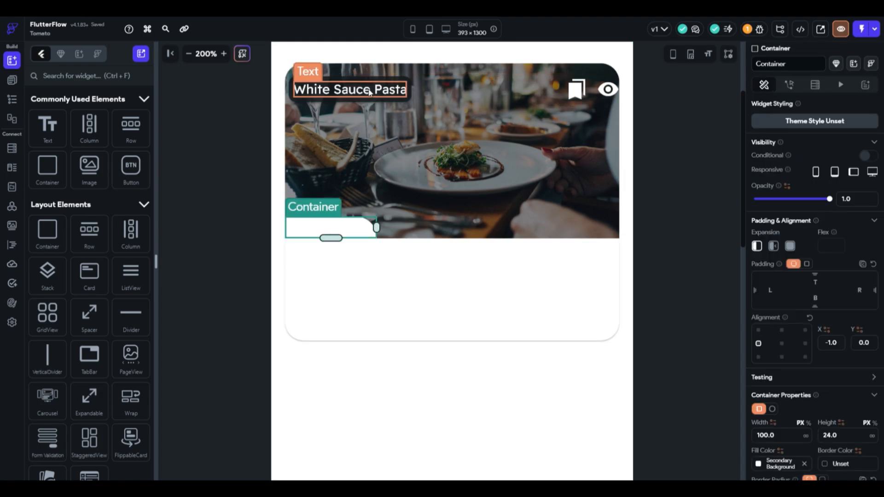
left_click_drag(131, 125, 330, 231)
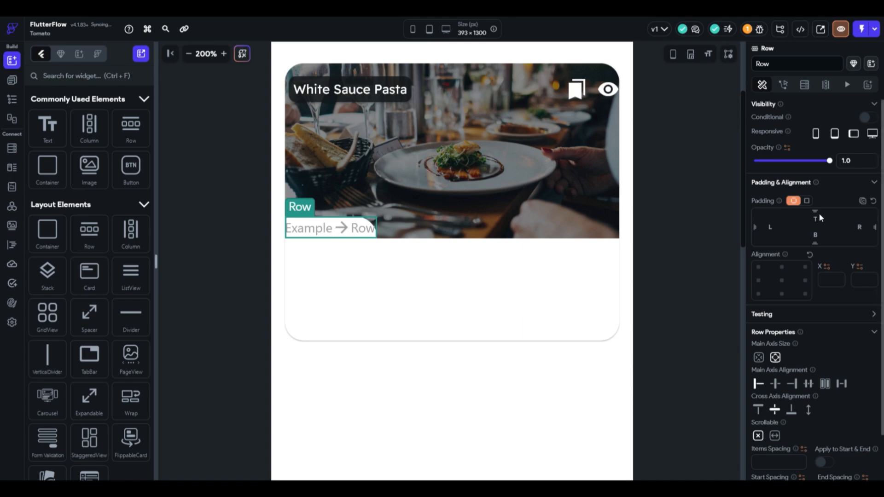
left_click(807, 201)
left_click(848, 216)
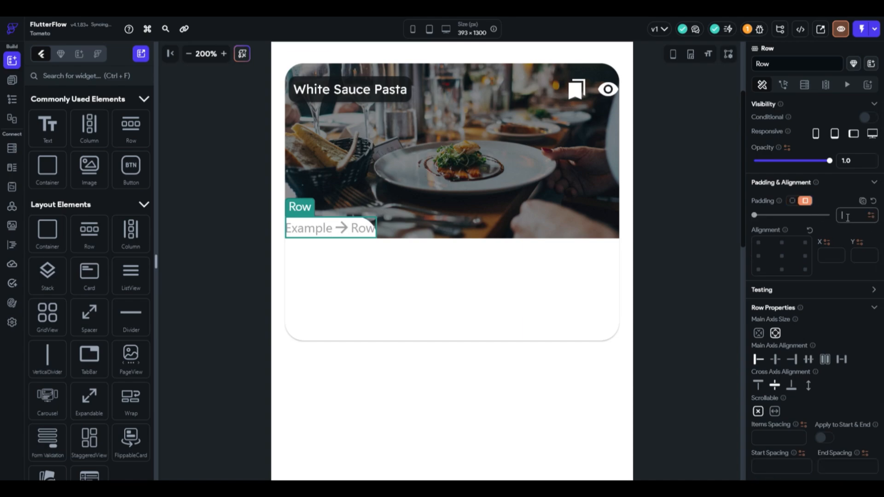
type("4")
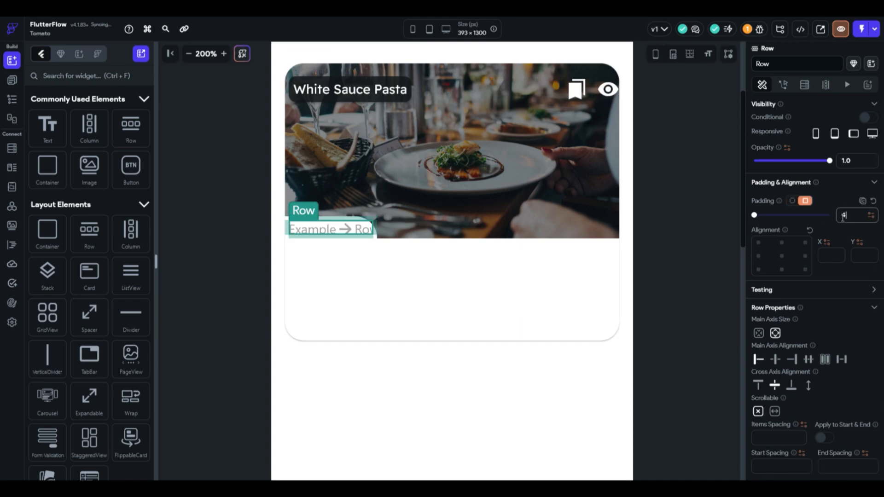
Widen the rounded container to about 118 px and make it slightly taller.
left_click(380, 237)
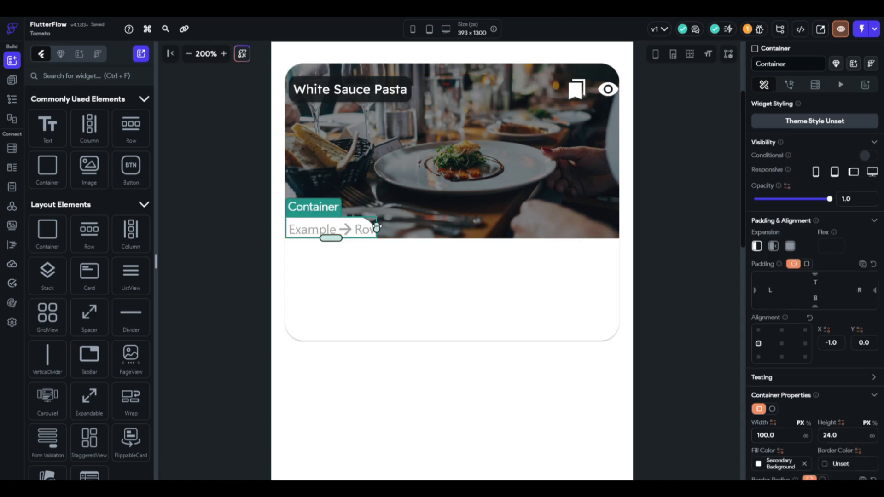
left_click_drag(381, 229, 393, 225)
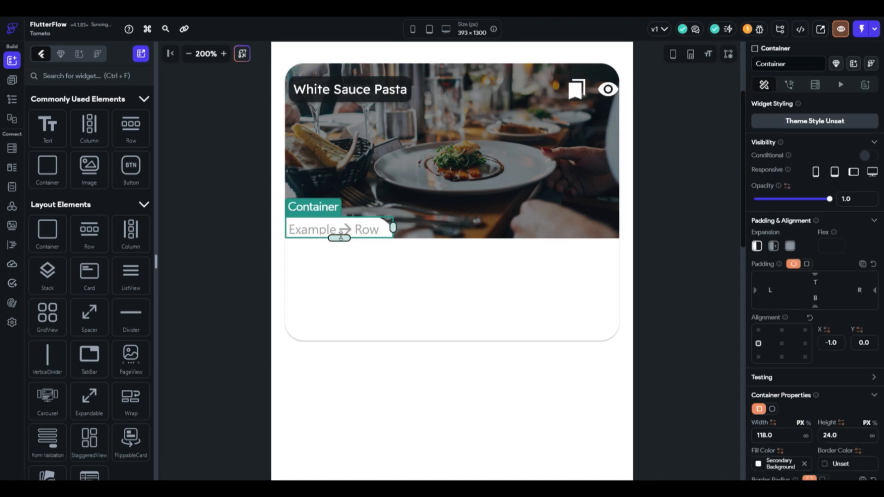
left_click(336, 224)
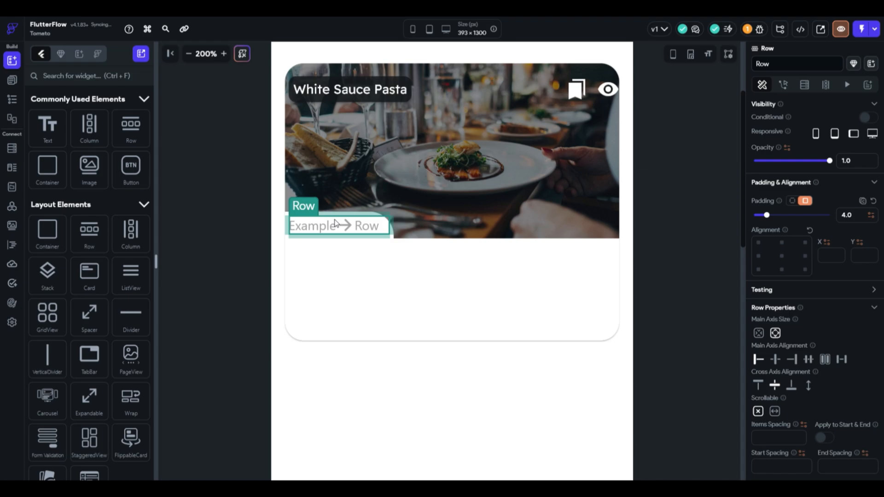
Add an Icon widget to the row in the rounded container and set its icon size to 10.
left_click(109, 78)
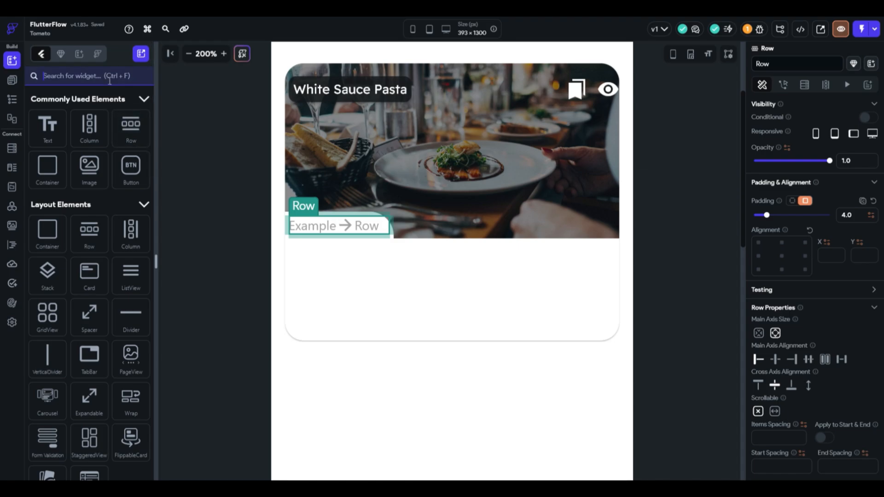
type("ico")
type("n")
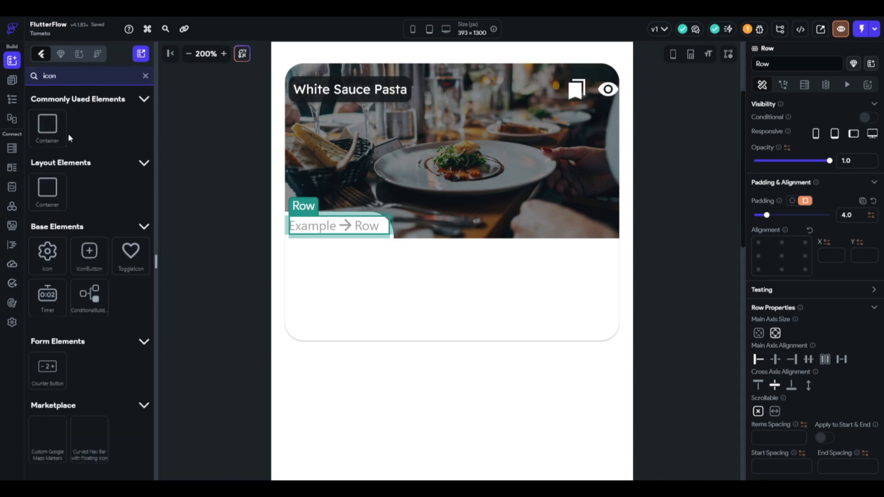
left_click_drag(59, 256, 313, 230)
left_click(783, 451)
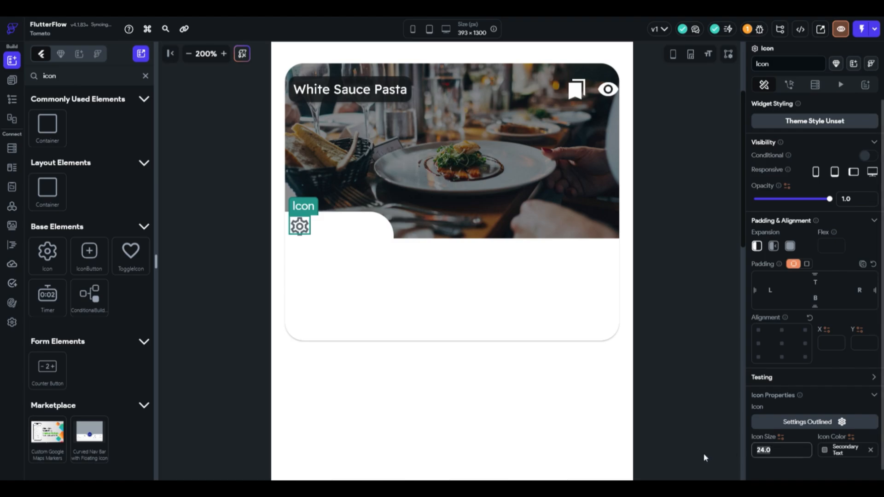
type("10")
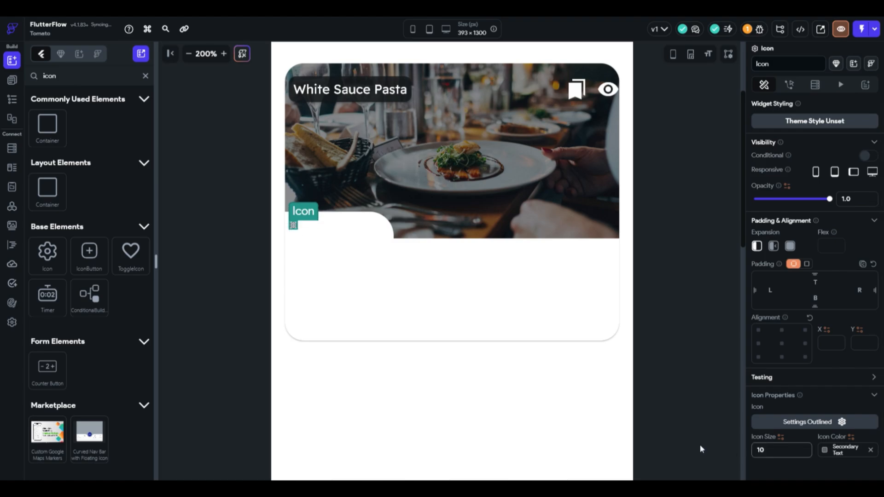
Set the row's icon to Timer Rounded from the Material set after searching the icon library for "timer".
left_click(816, 423)
type("timer")
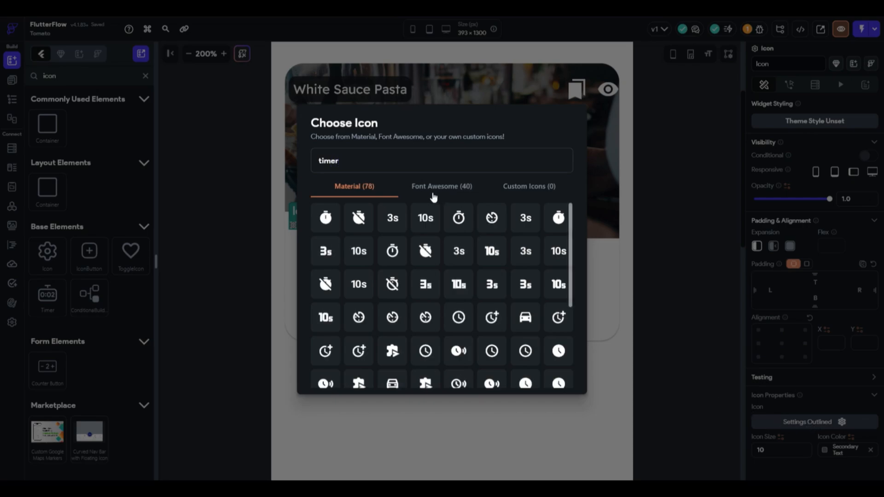
left_click(416, 195)
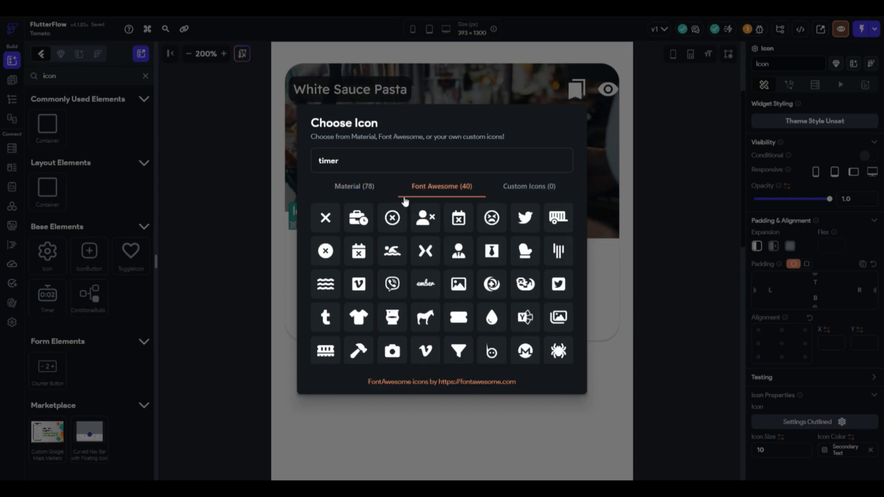
left_click(366, 193)
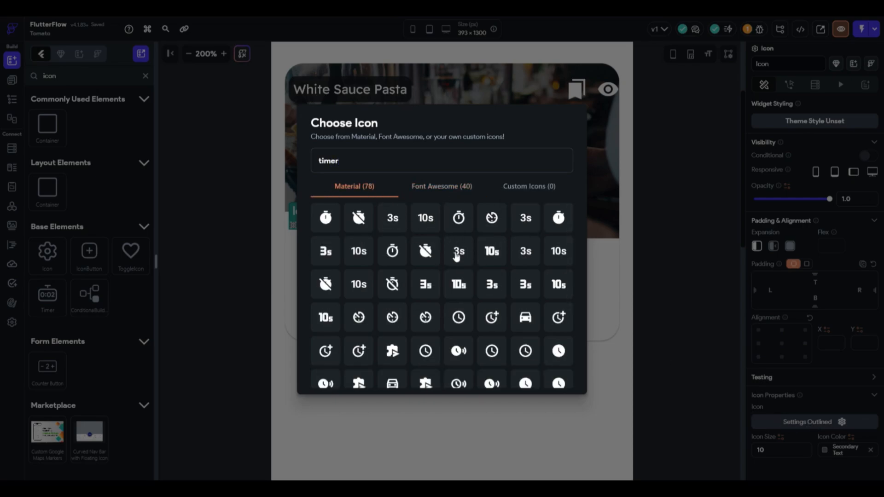
scroll(510, 281, "down", 5)
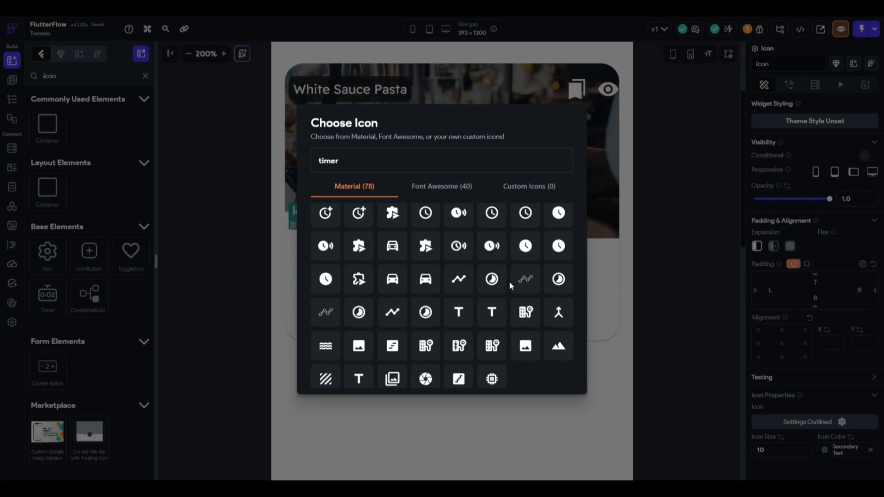
scroll(478, 267, "up", 2)
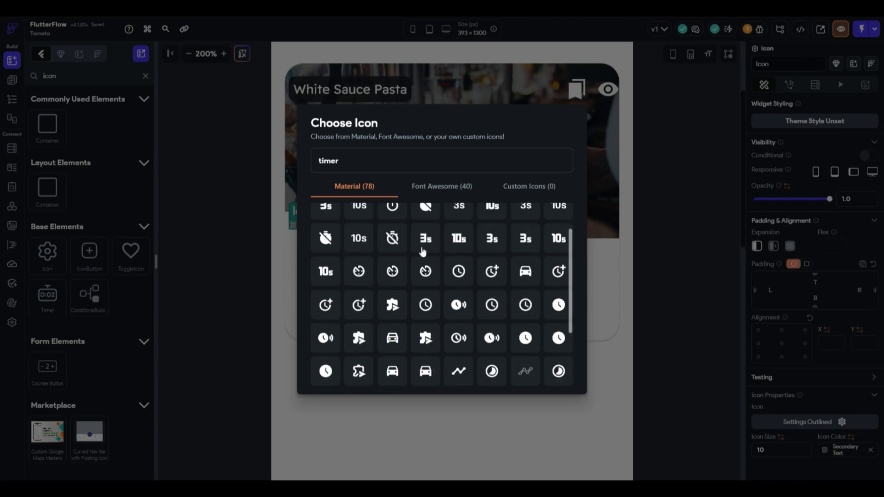
scroll(423, 252, "up", 1)
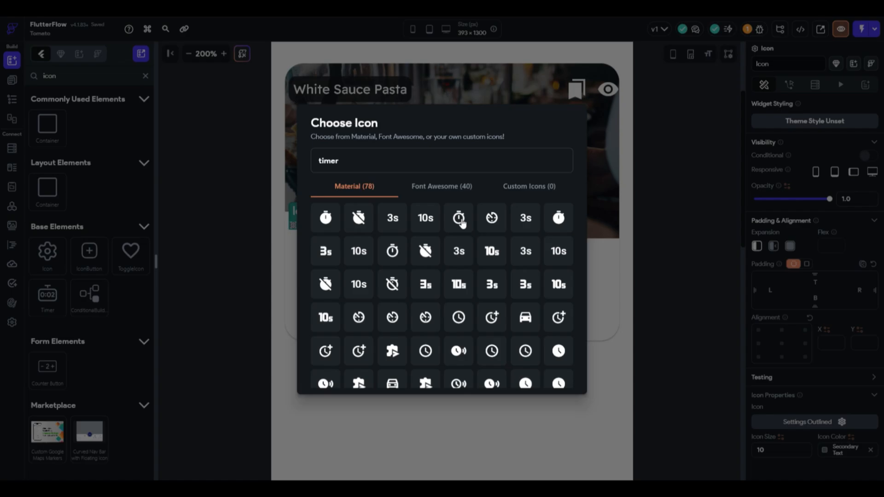
left_click(558, 218)
Set the timer icon's color to the Tertiary theme color.
left_click(832, 445)
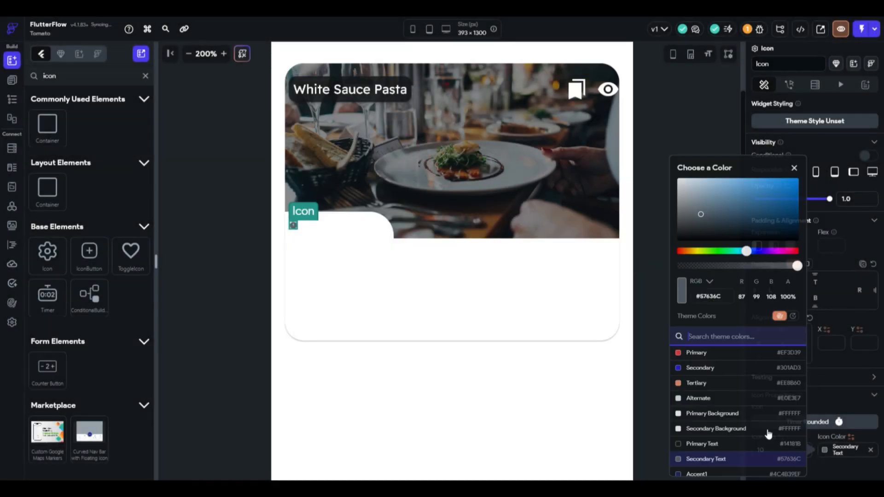
left_click(696, 383)
left_click(634, 277)
left_click(637, 276)
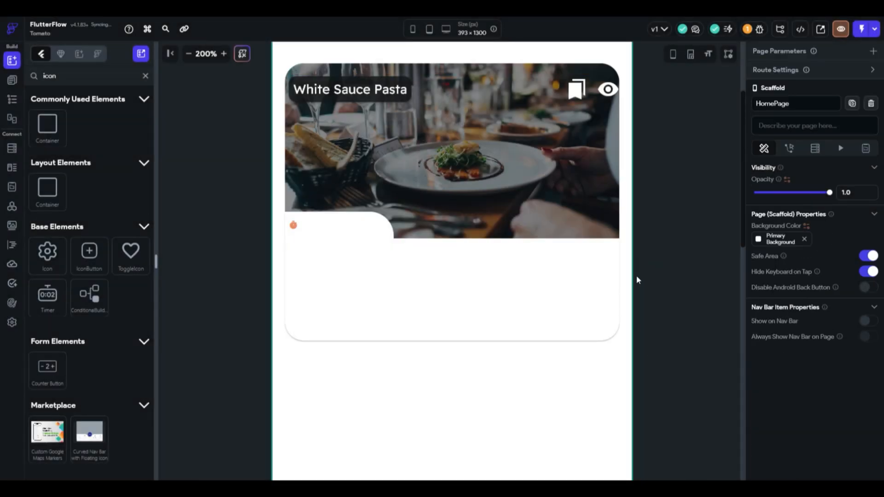
Copy the "White Sauce Pasta" text from the dish label and paste it into the row beside the timer icon.
left_click(343, 226)
left_click(147, 76)
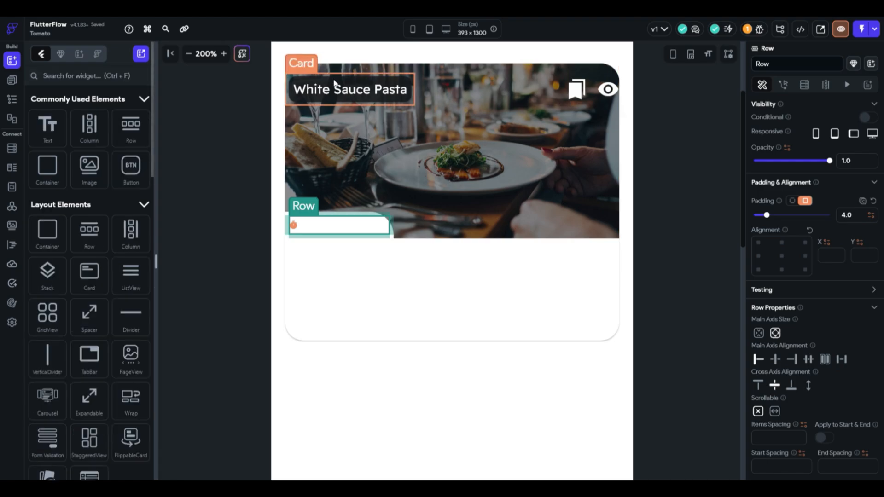
left_click(332, 89)
left_click(347, 94)
key("ctrl+c")
left_click(348, 233)
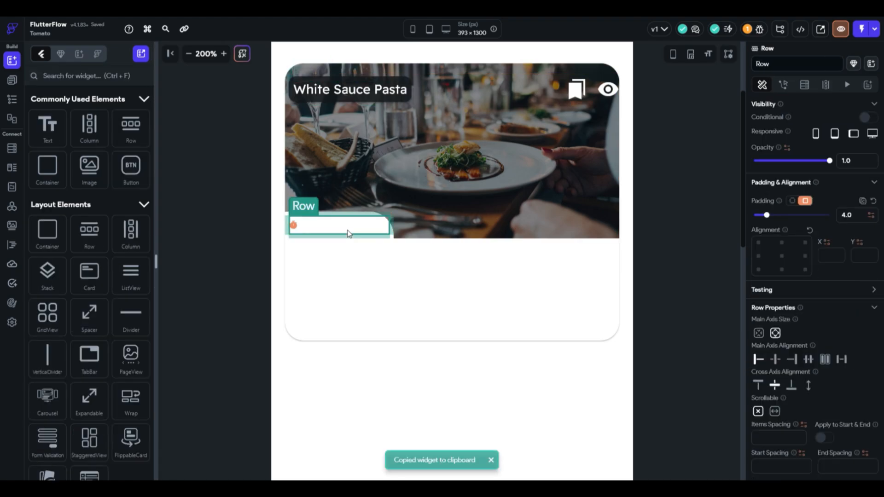
key("ctrl+v")
Try the Primary Text color and the 100 - Thin font weight on the pasted text.
left_click(342, 230)
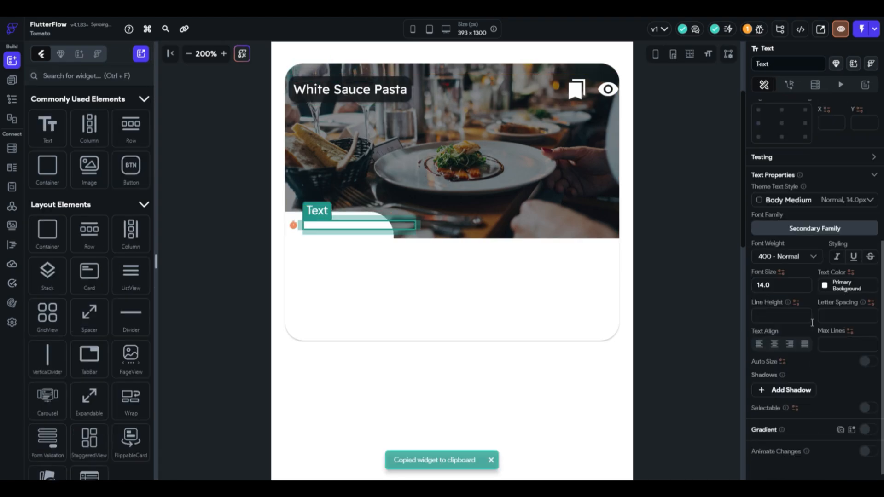
left_click(824, 285)
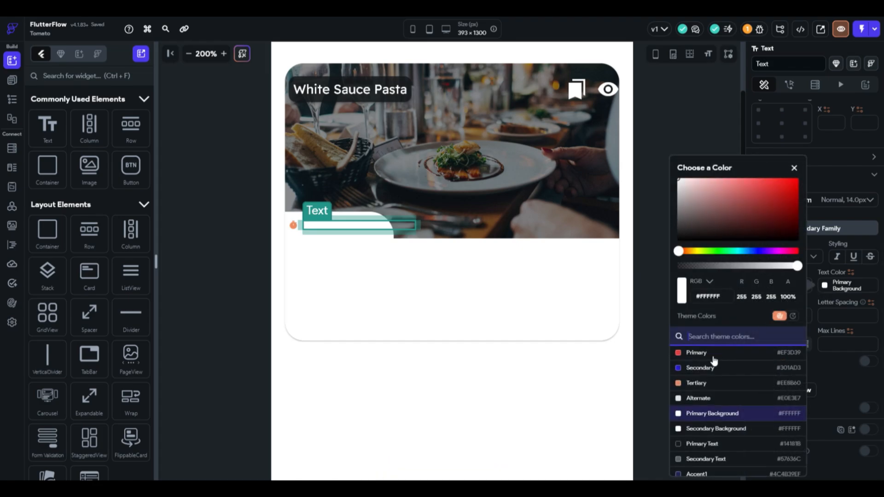
left_click(703, 445)
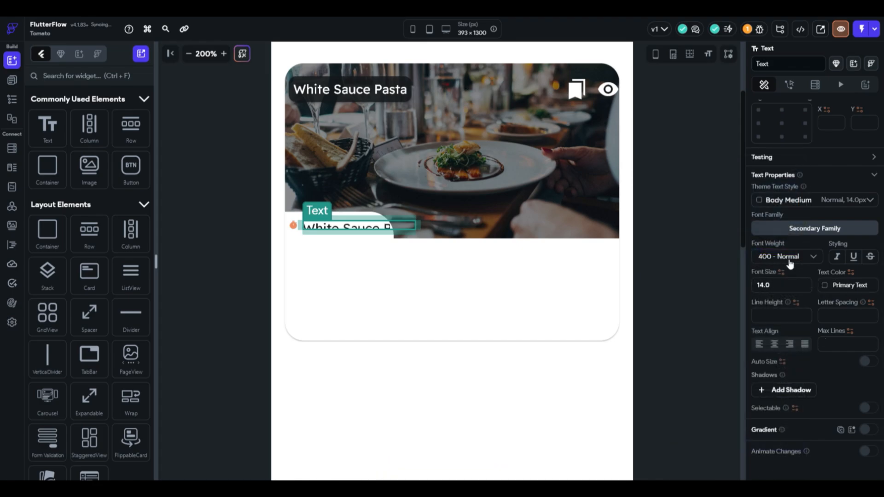
left_click(787, 257)
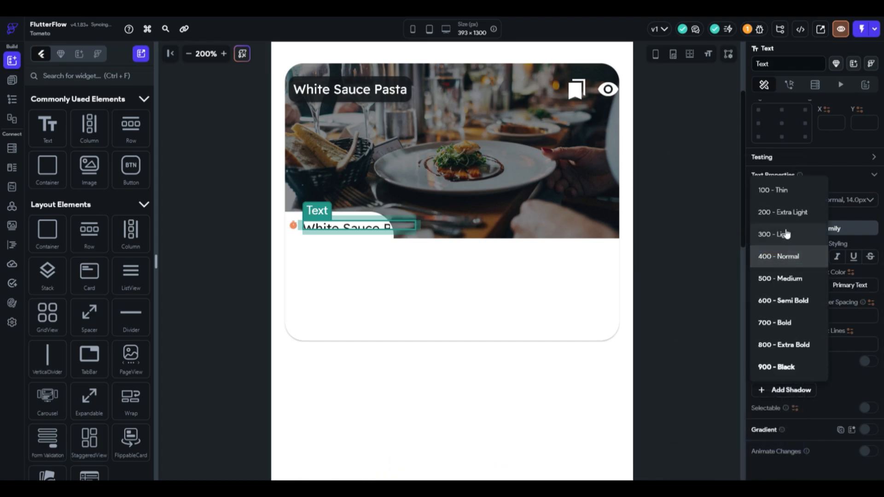
left_click(782, 192)
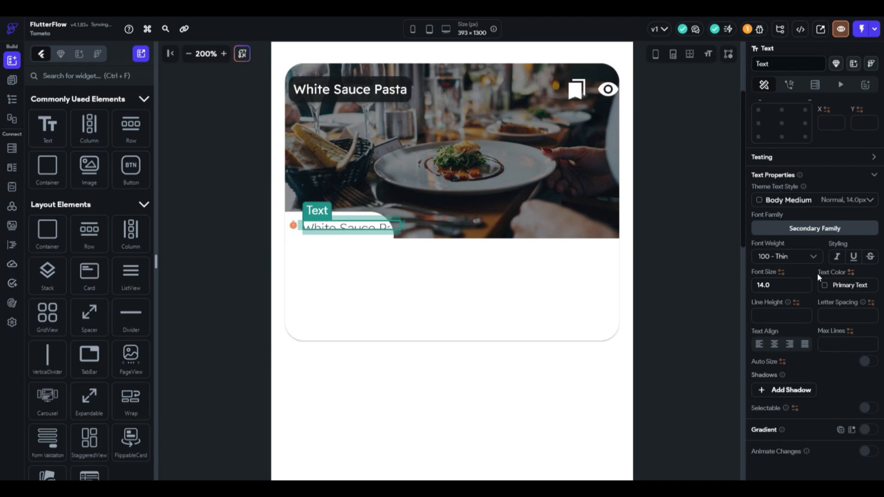
Reduce the pasted text's font size to 7.
left_click(782, 285)
key("Down")
key("Down")
key("Down")
key("Down")
key("Down")
key("Down")
key("Down")
key("Down")
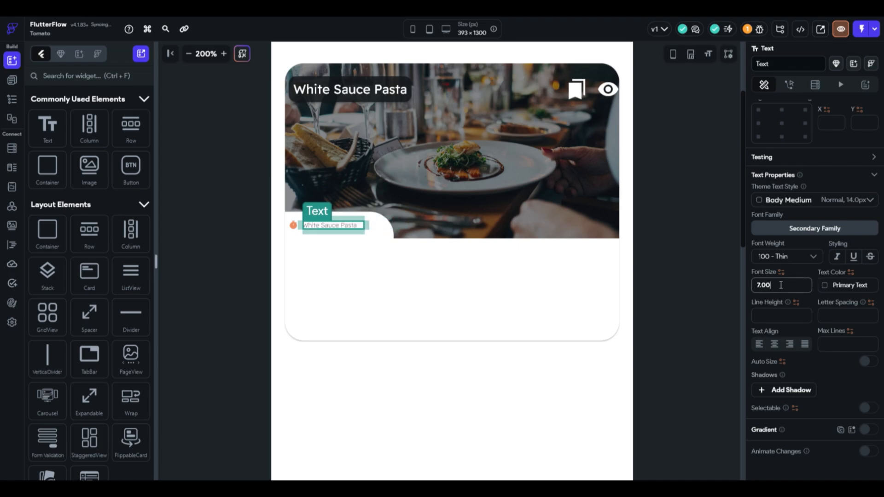
key("Up")
left_click(682, 276)
Try a 300 - Light weight on the small text, then give it the Secondary Text color and 400 - Normal weight.
left_click(330, 226)
scroll(810, 304, "down", 3)
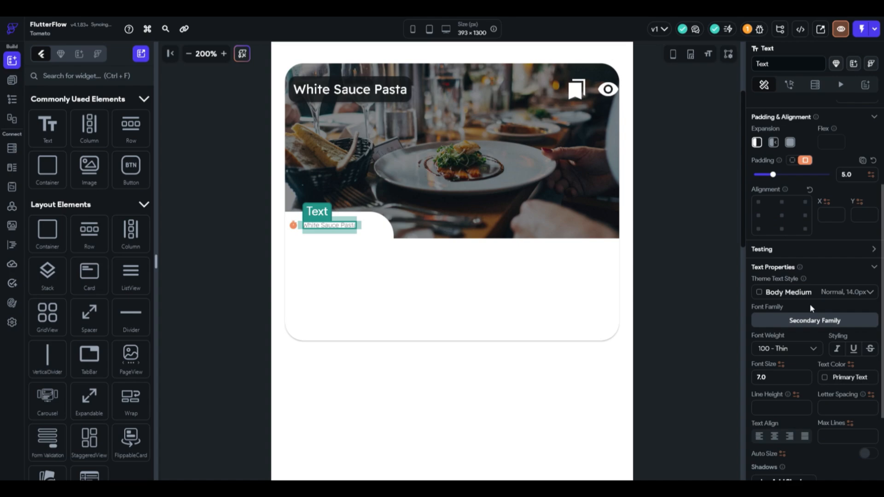
left_click(792, 349)
left_click(782, 312)
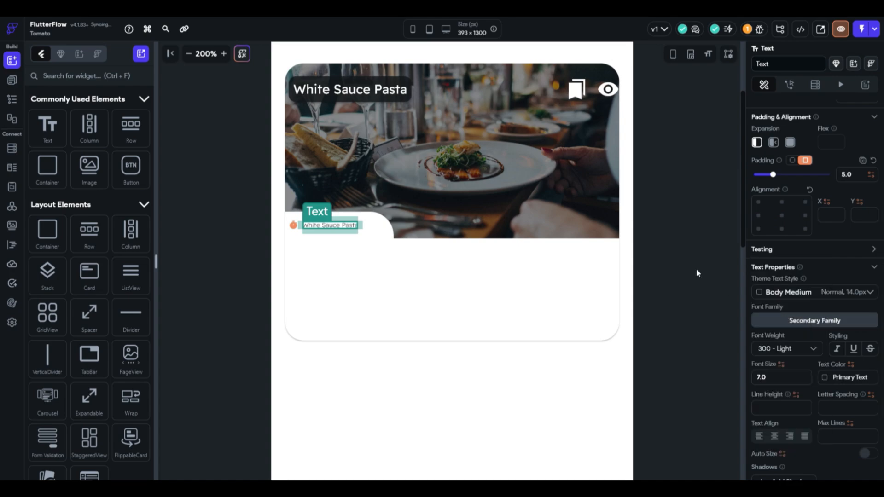
left_click(823, 377)
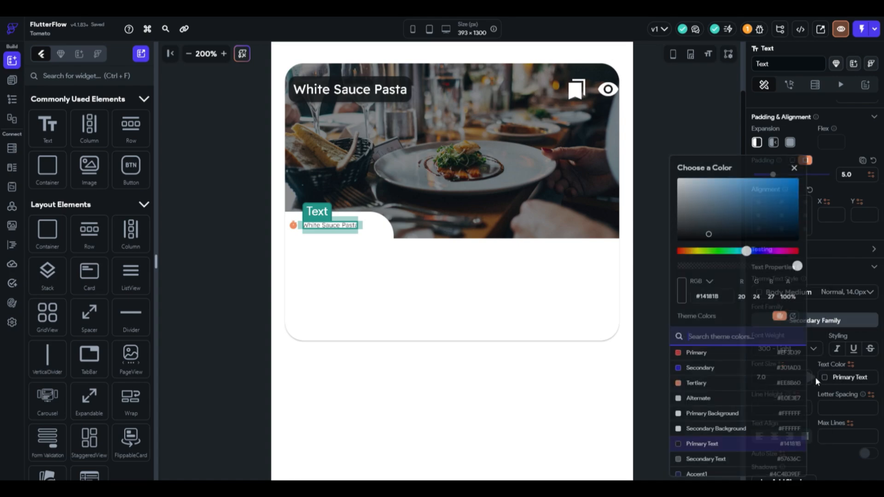
left_click(710, 461)
left_click(792, 349)
left_click(779, 334)
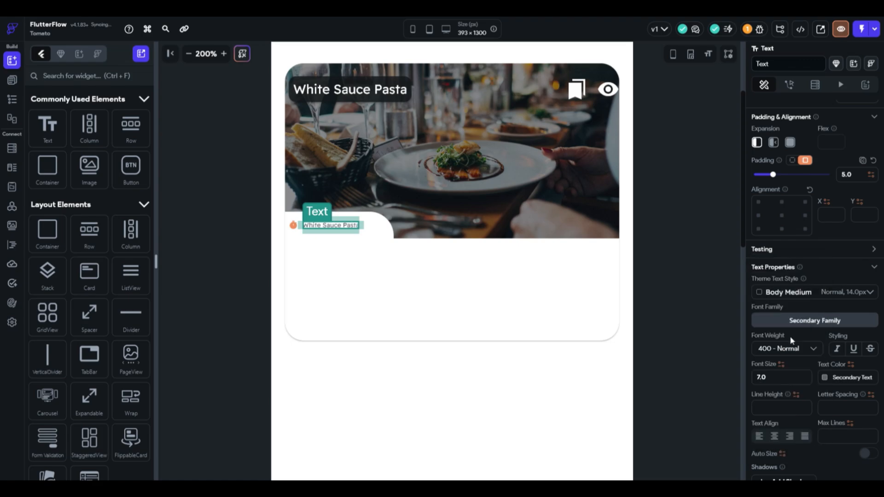
left_click(671, 249)
Clear the small text's uniform padding and set the row's items spacing to 5.
left_click(332, 226)
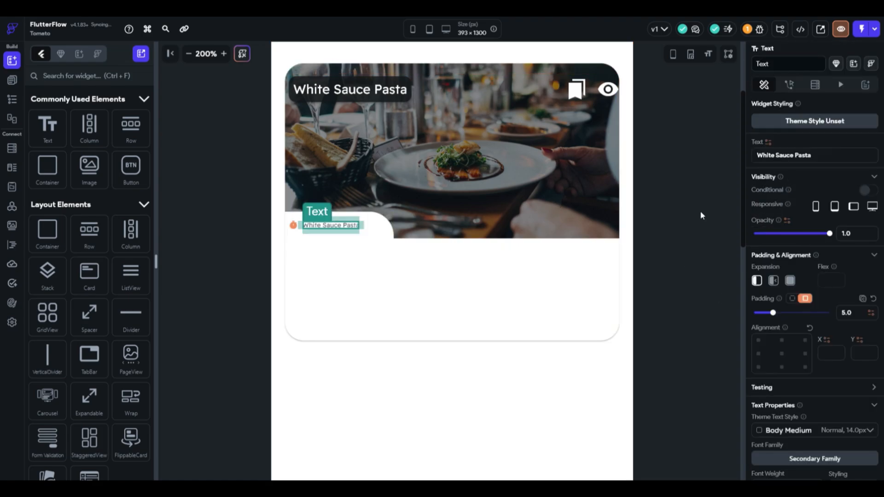
left_click(792, 299)
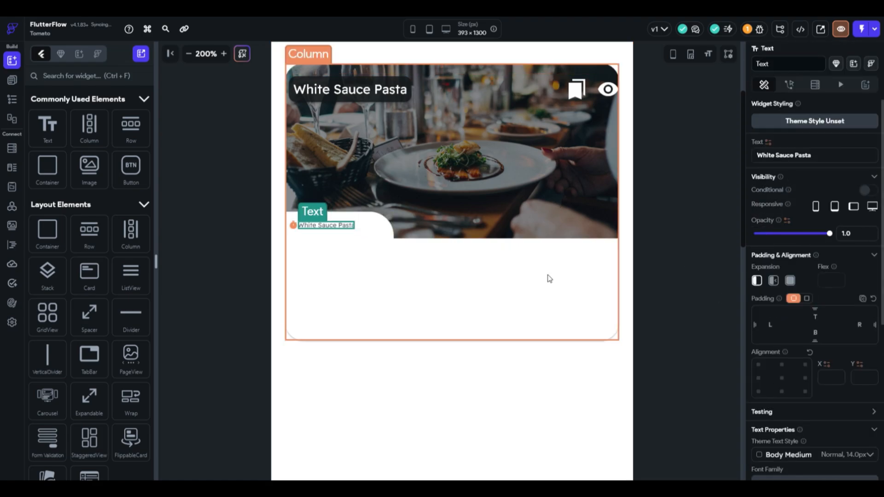
left_click(357, 230)
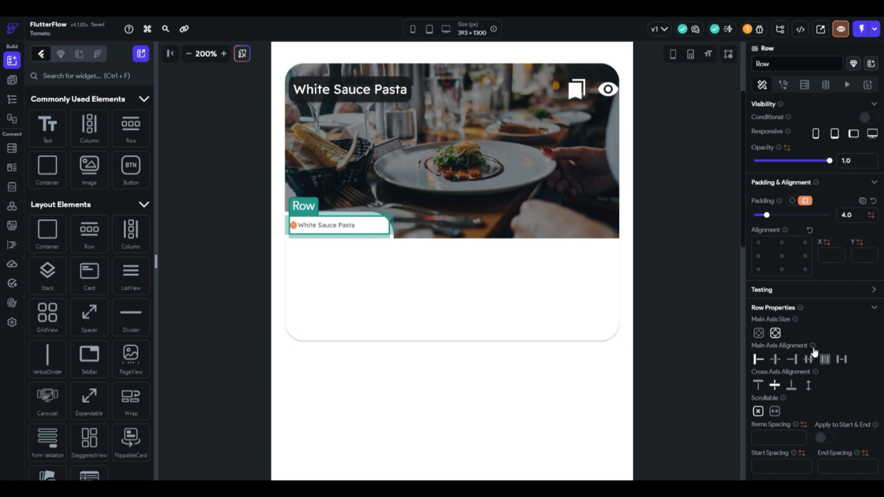
scroll(815, 352, "down", 1)
left_click(780, 410)
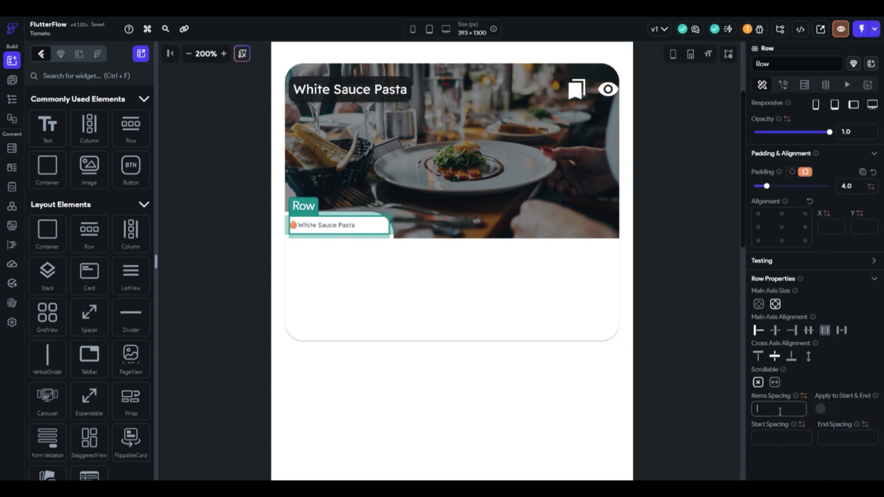
type("5")
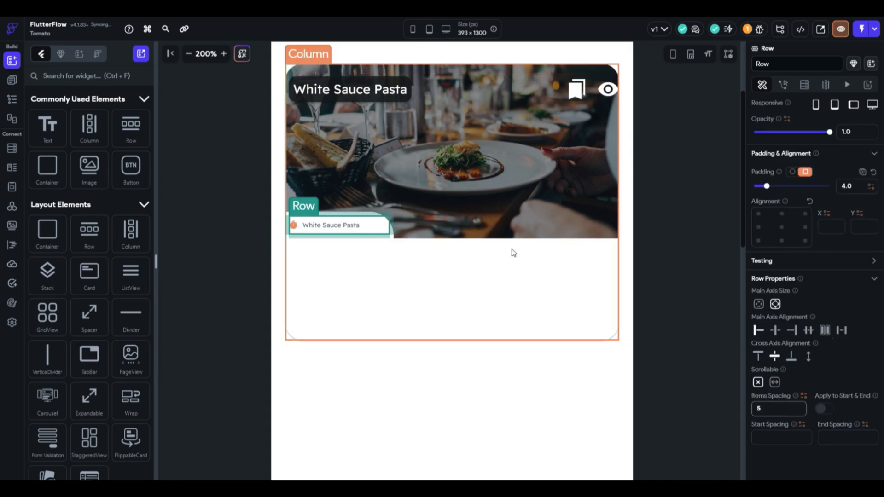
Replace the small text beside the timer icon with "46 min".
left_click(324, 226)
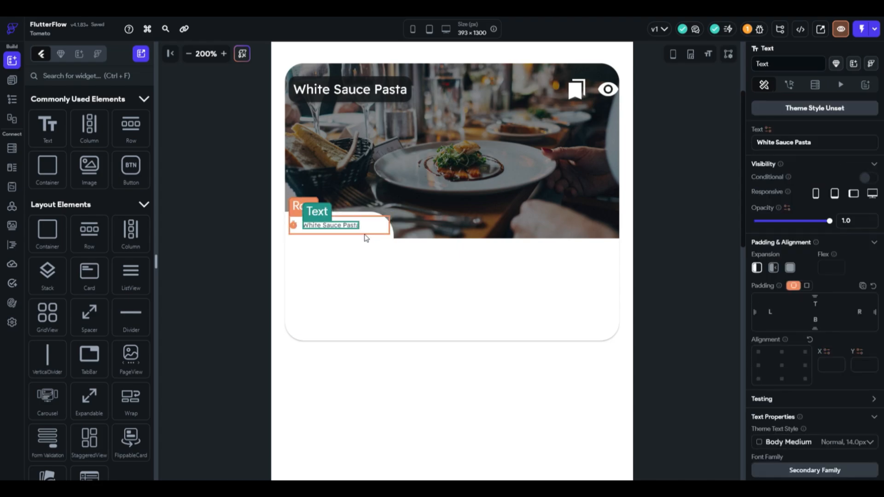
left_click(365, 236)
left_click(332, 226)
left_click(825, 148)
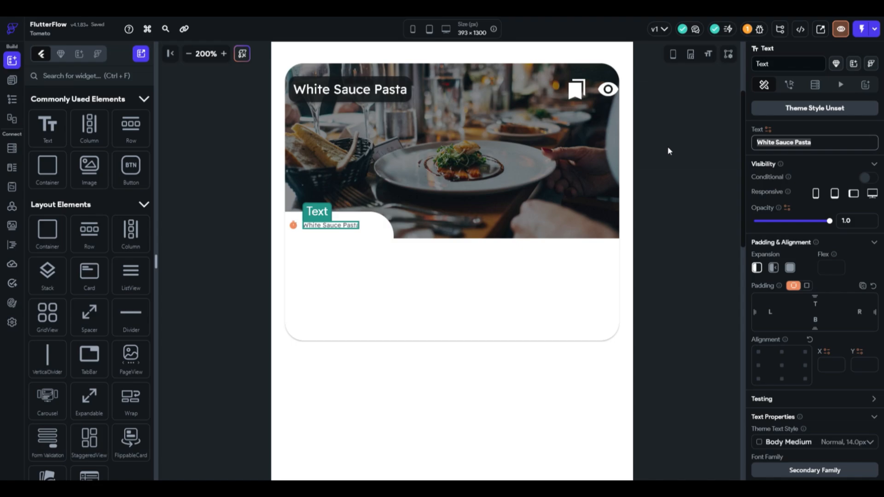
type("46 min")
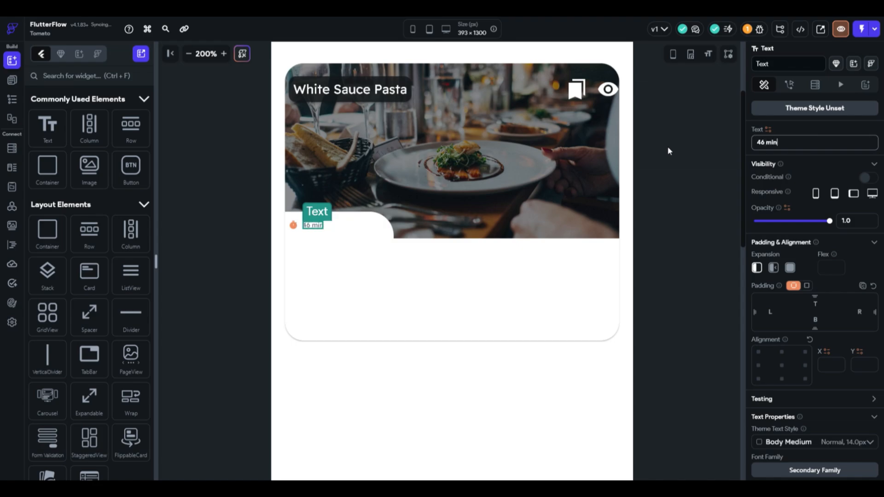
Duplicate the timer icon and place the copy after the "46 min" text in the row.
left_click(324, 233)
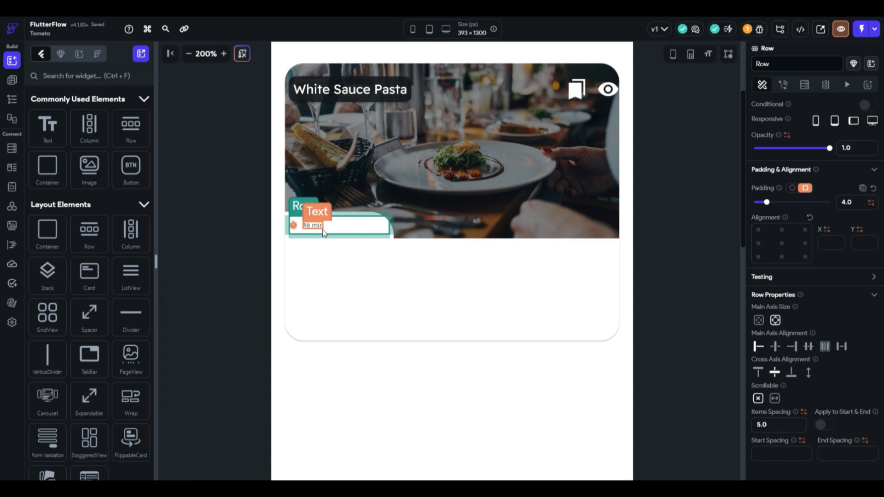
left_click(294, 230)
left_click_drag(295, 234, 332, 234)
Change the duplicated icon to Solid Circle from the Font Awesome set after searching for "solid".
left_click(858, 410)
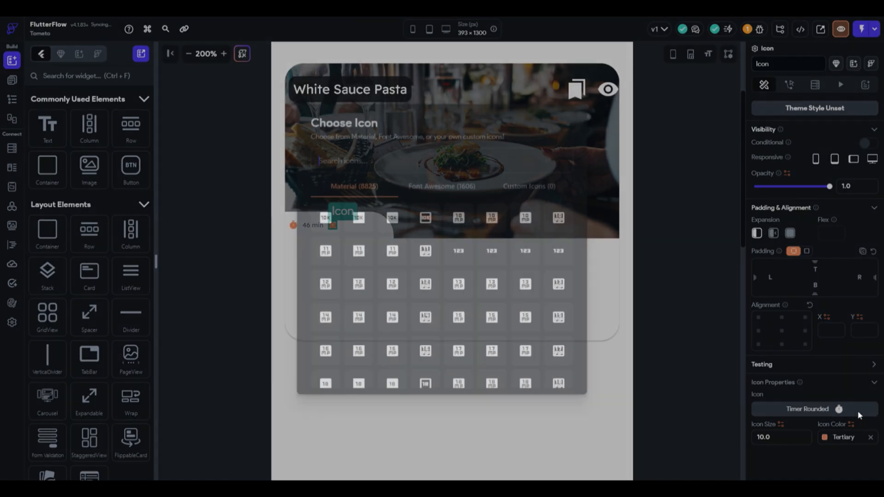
type("so")
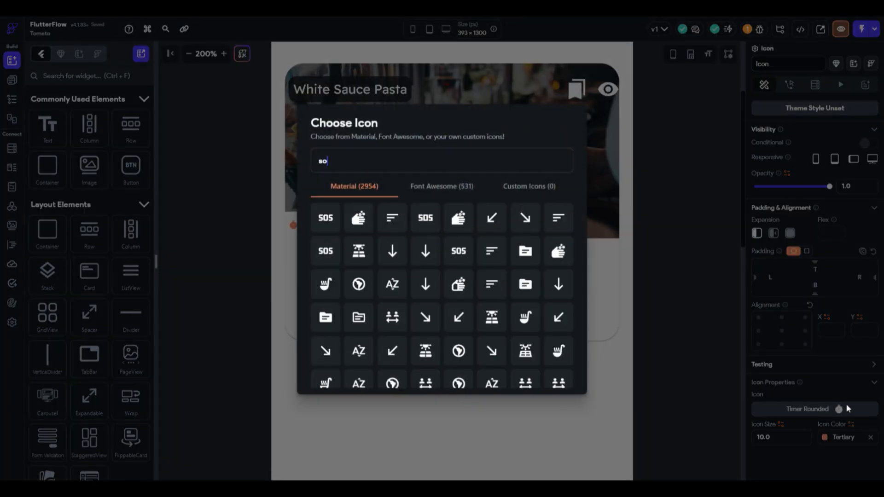
type("lid")
left_click(442, 187)
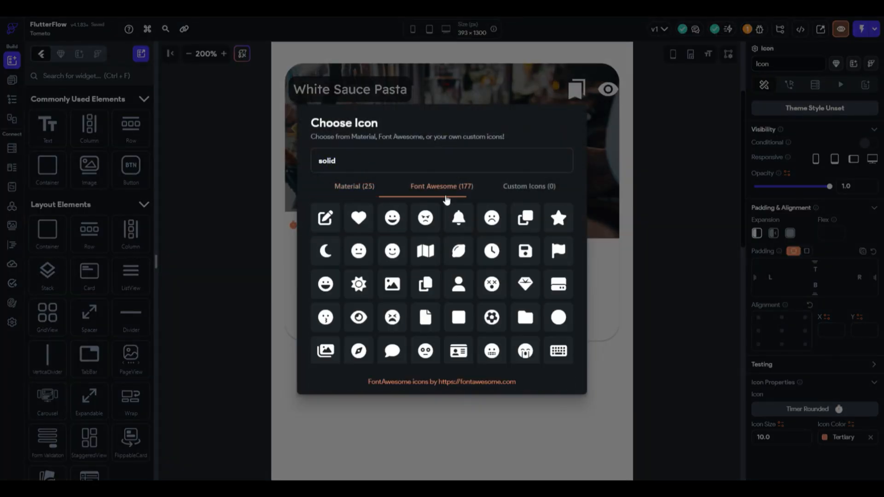
left_click(551, 320)
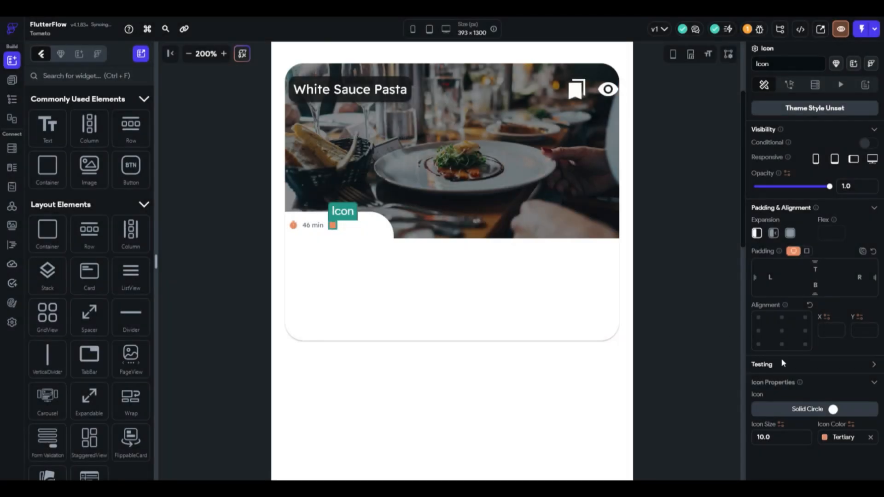
Set the circle icon's size to 6 and change its color to black.
left_click(801, 441)
key("ctrl+a")
type("6.00")
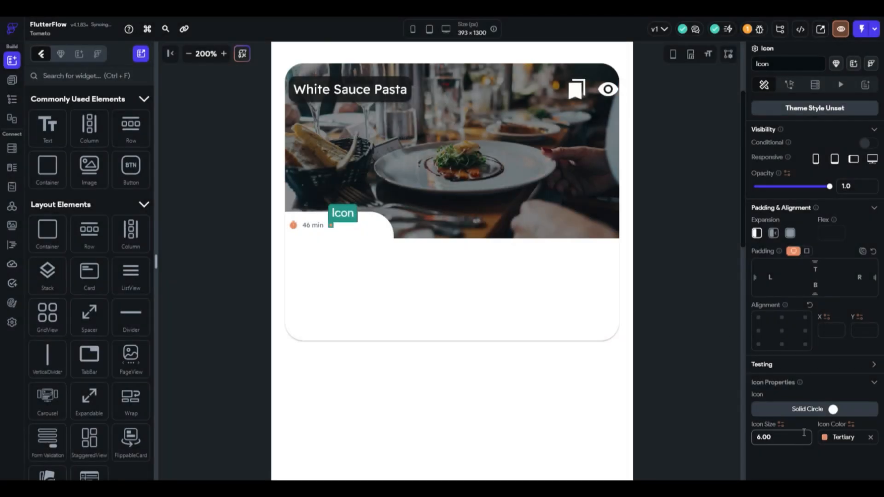
left_click(347, 278)
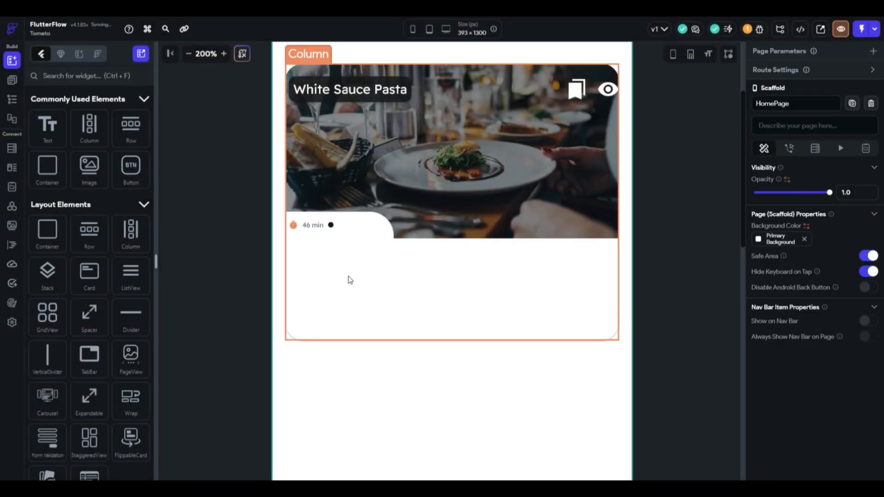
Reduce the circle icon after "46 min" to size 3 and lower its color opacity to 45%.
left_click(330, 224)
left_click(791, 447)
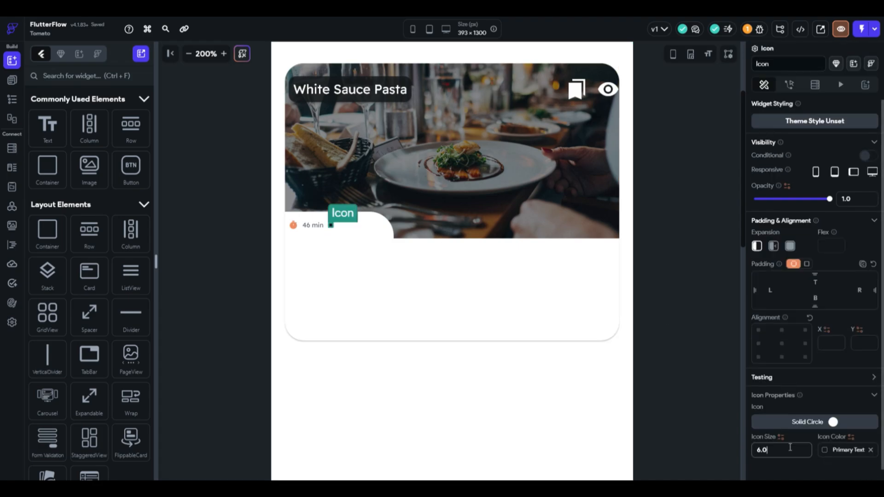
left_click(302, 263)
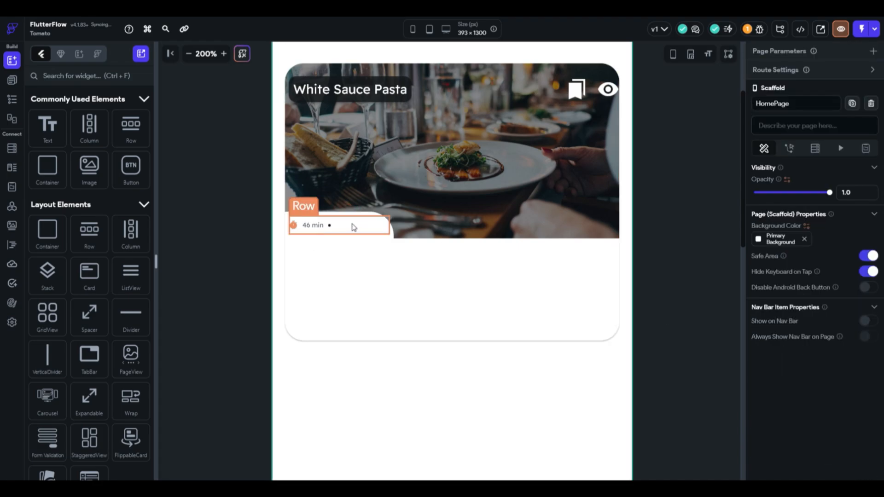
left_click(333, 229)
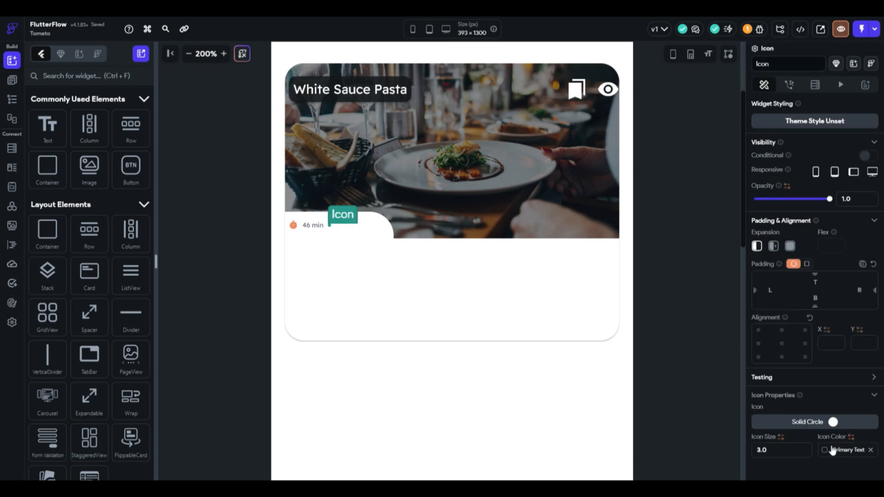
left_click(829, 450)
left_click_drag(775, 266, 732, 270)
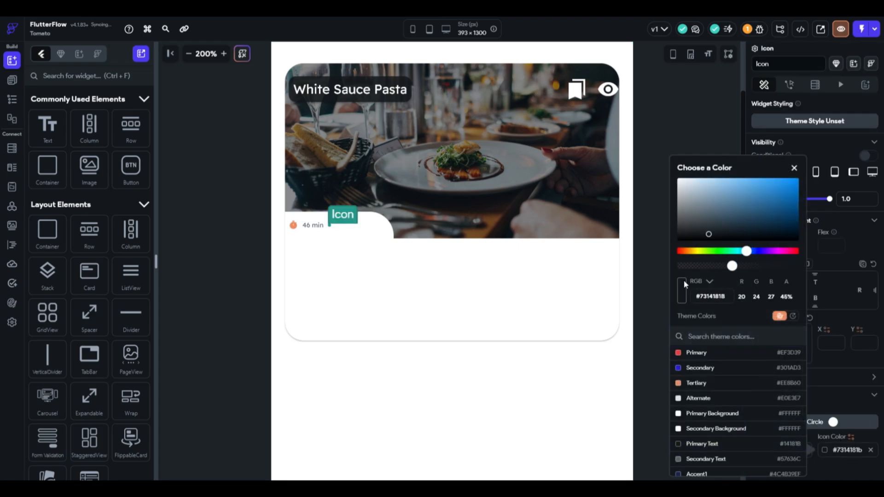
left_click(650, 280)
left_click(345, 235)
Duplicate the "46 min" text, place the copy after the circle icon, and make the white overlay smaller.
left_click(317, 226)
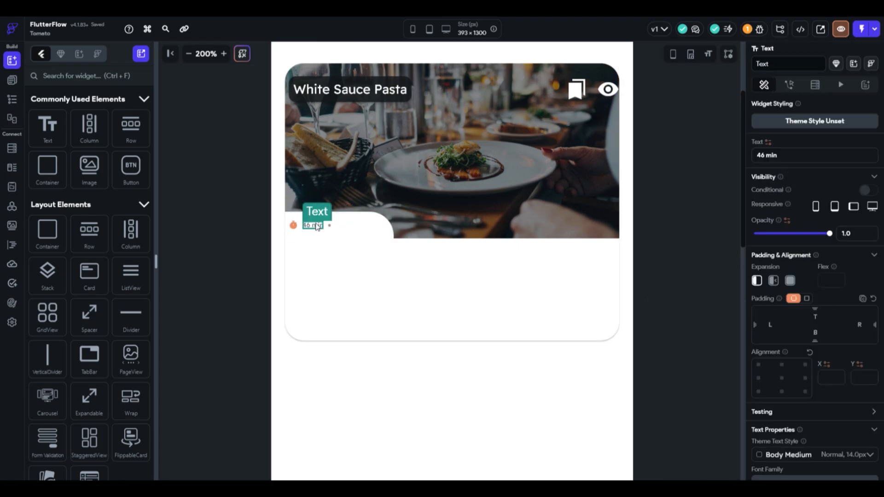
key("ctrl+d")
mouse_move(321, 228)
left_mouse_down()
mouse_move(386, 225)
mouse_move(327, 237)
mouse_move(332, 228)
left_mouse_up()
left_click(389, 231)
left_click(653, 221)
left_click(325, 236)
left_click(668, 222)
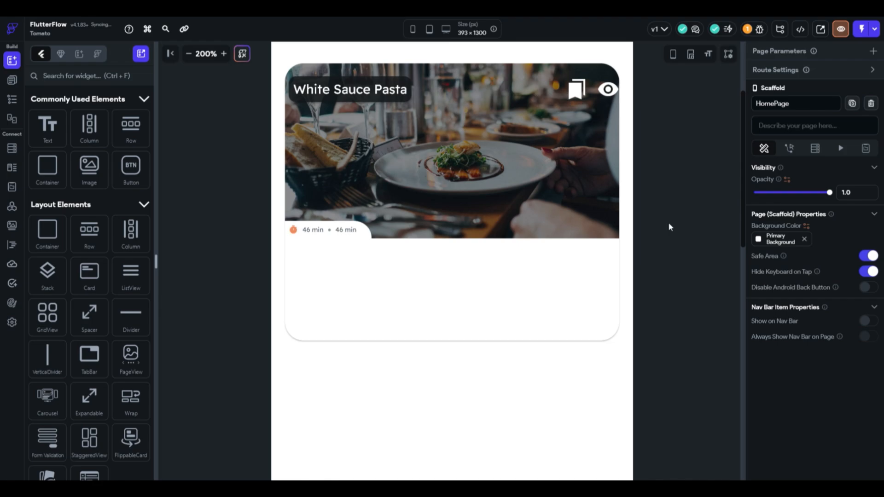
Set the font size of the first "46 min" text to 7.06.
left_click(314, 229)
scroll(816, 420, "down", 3)
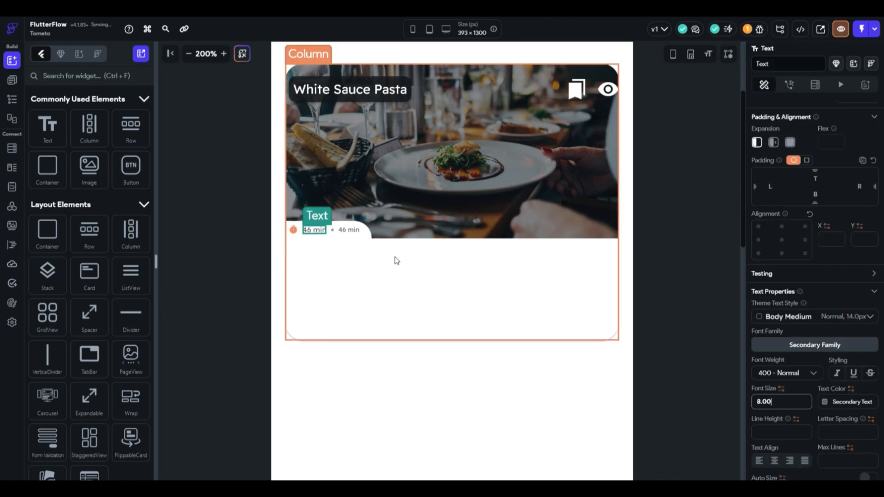
key("BackSpace")
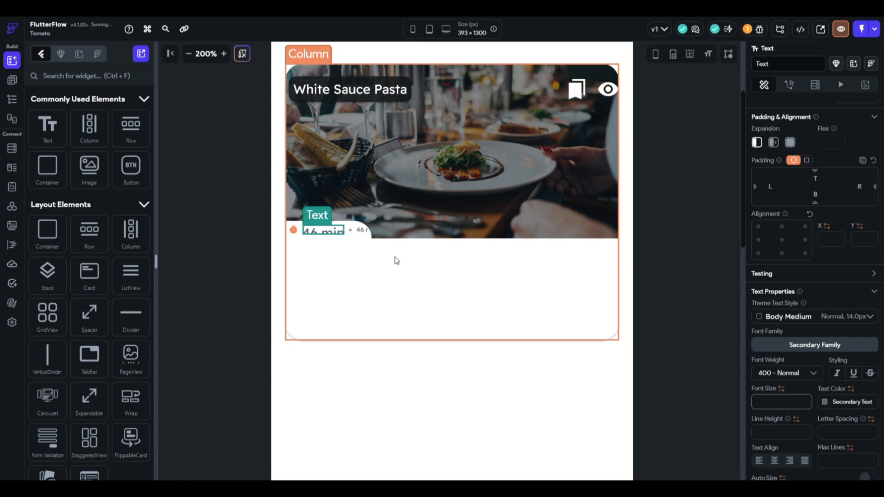
type("700")
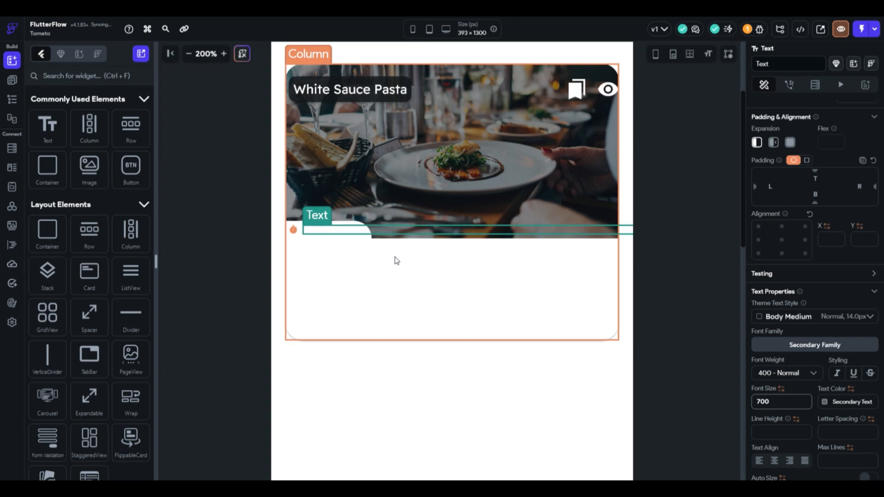
key("BackSpace")
key("BackSpace")
type(".06")
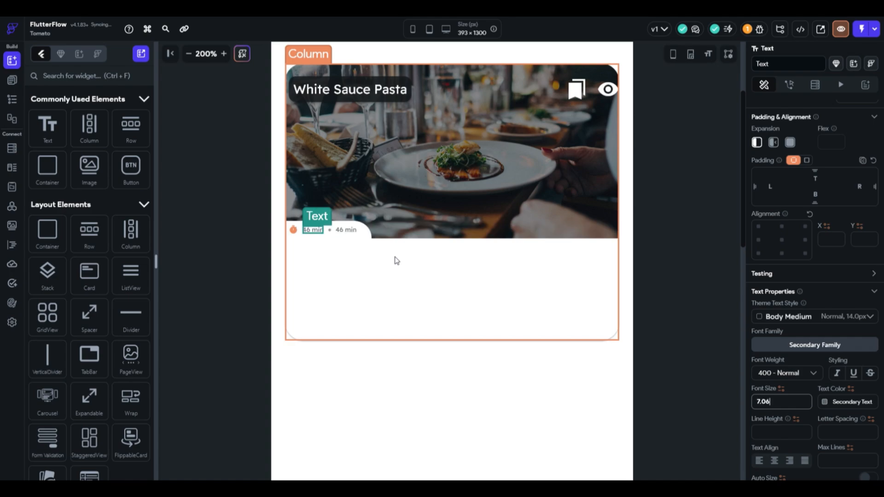
Set the timer icon's size to 9.
left_click(294, 229)
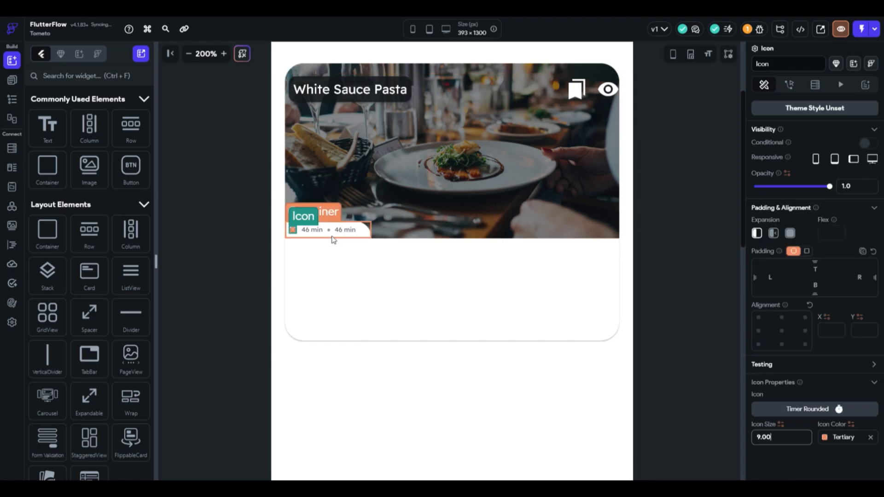
left_click(332, 235)
left_click(731, 222)
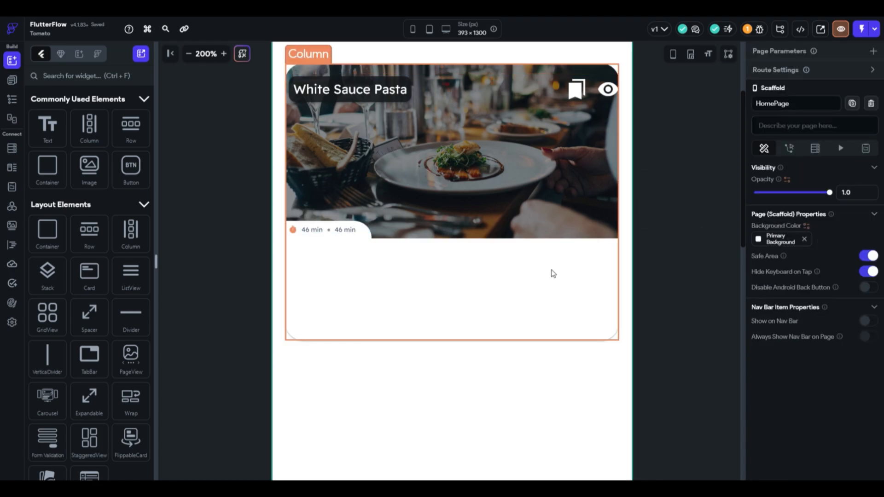
Add a row to the card's column beneath the food image and duplicate it.
left_click_drag(136, 142, 350, 272)
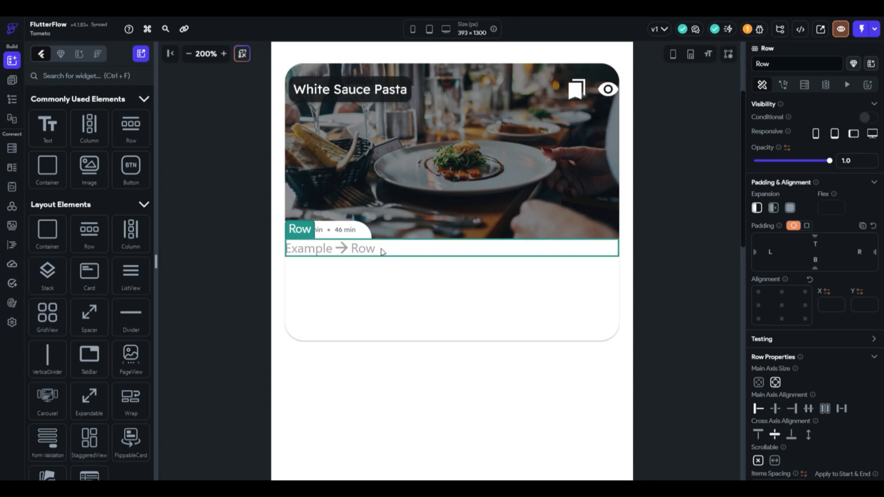
key("ctrl+d")
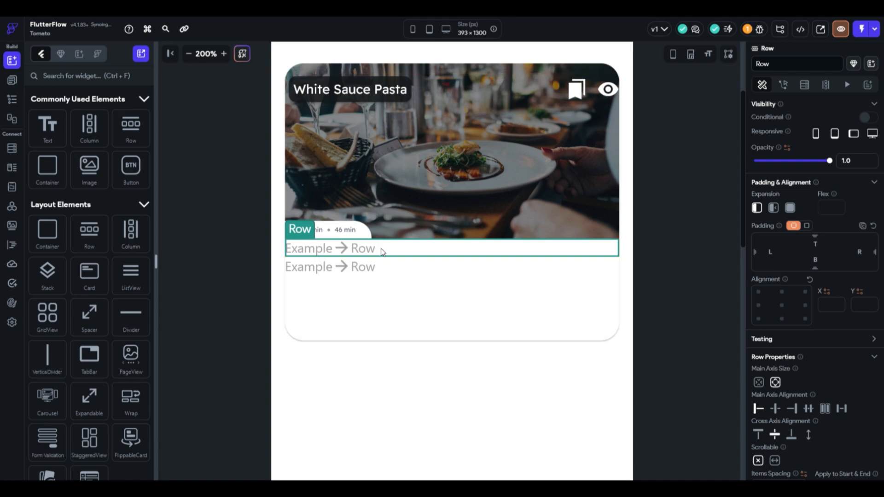
left_click(376, 310)
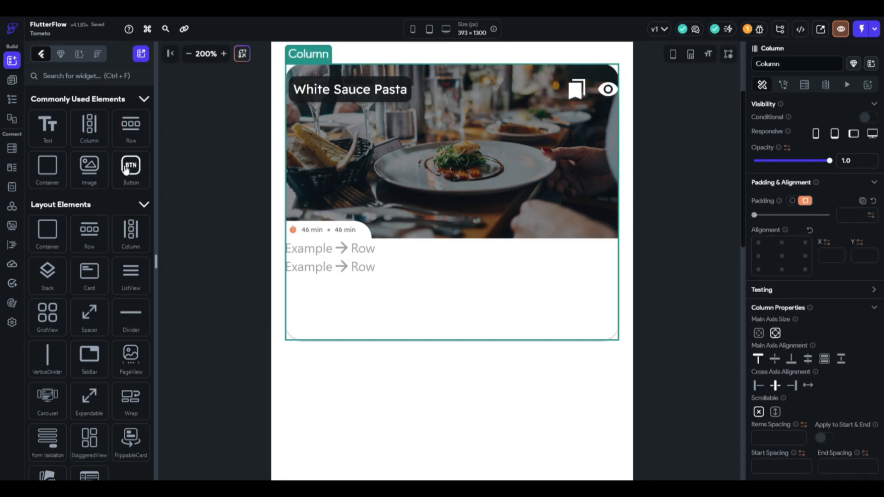
Add a divider beneath the two rows, with a dashed line style and the Secondary Text color at 34% opacity.
left_click_drag(131, 317, 386, 297)
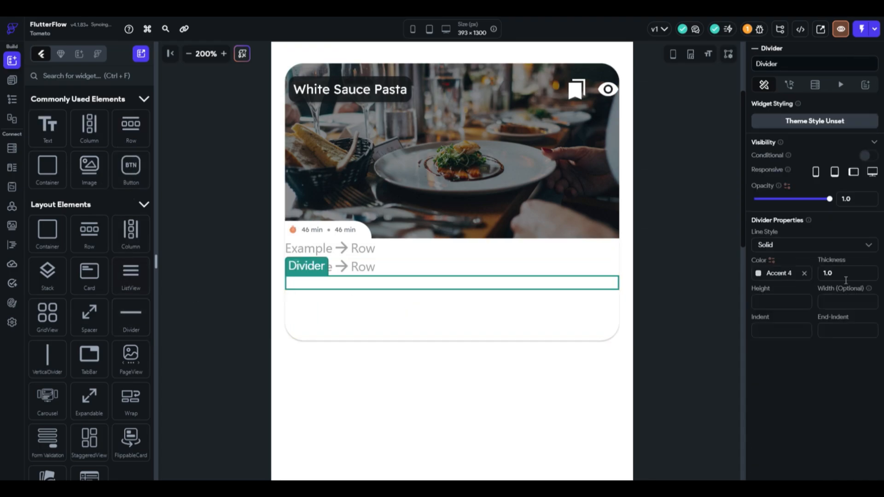
left_click(778, 250)
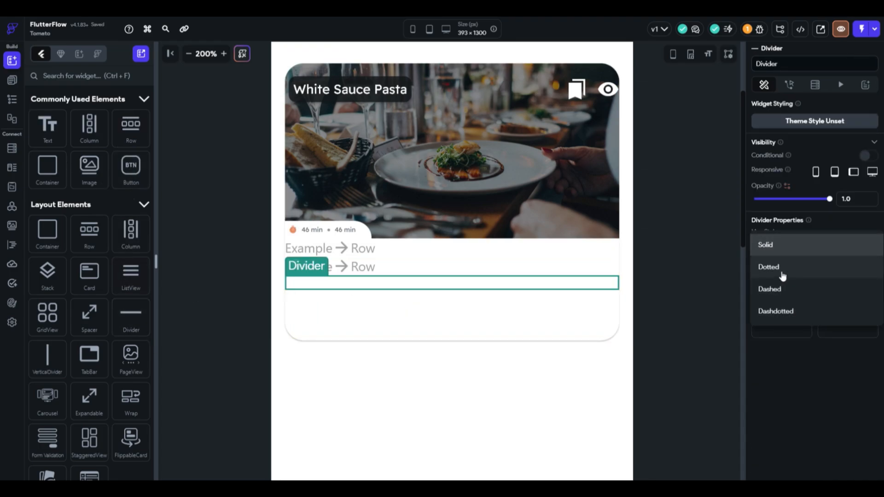
left_click(783, 289)
left_click(759, 274)
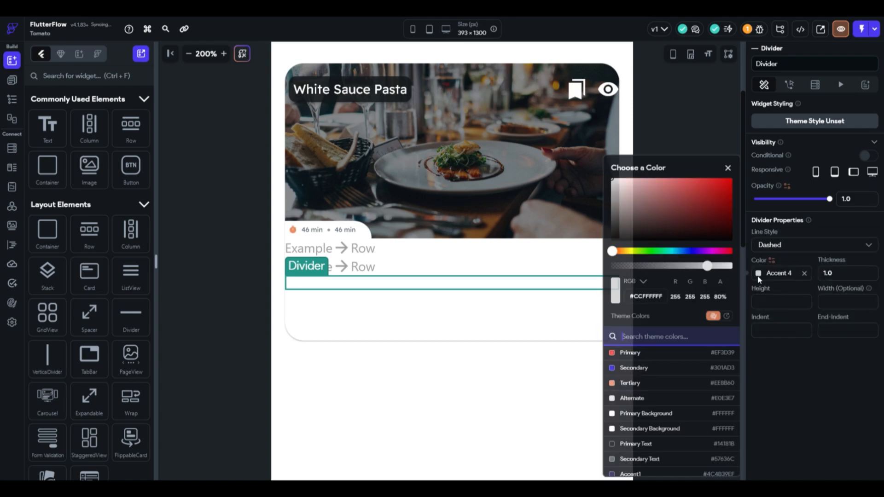
left_click(643, 460)
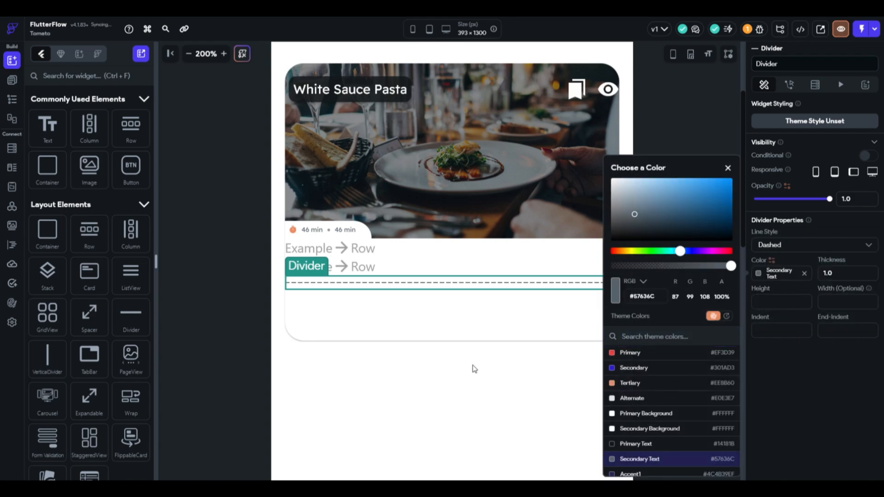
left_click_drag(706, 268, 654, 267)
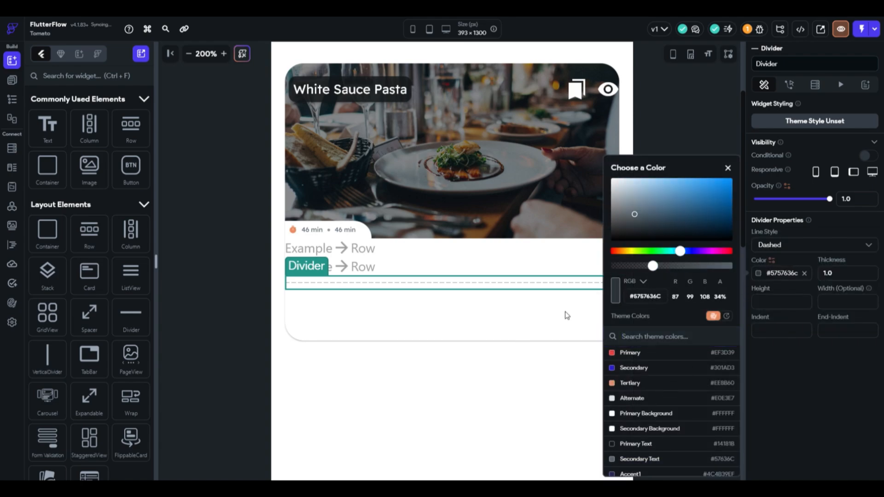
left_click(385, 370)
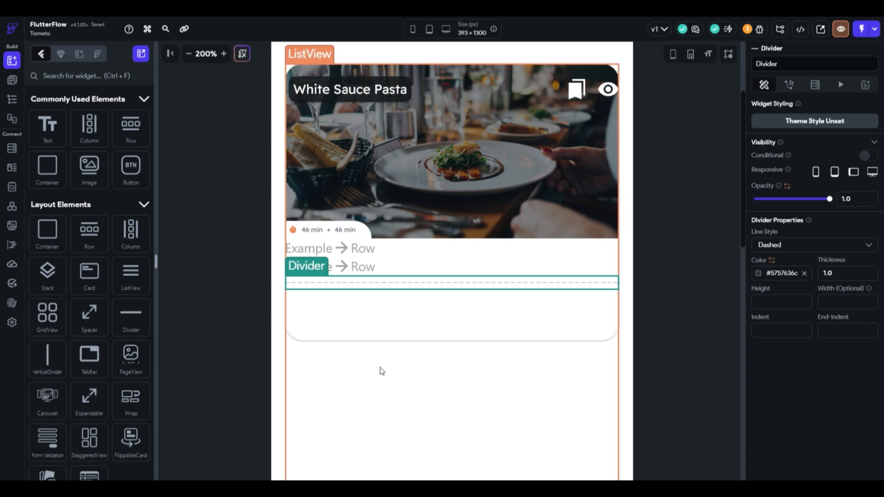
Duplicate the second empty row and place the copy beneath the dashed divider.
left_click(436, 261)
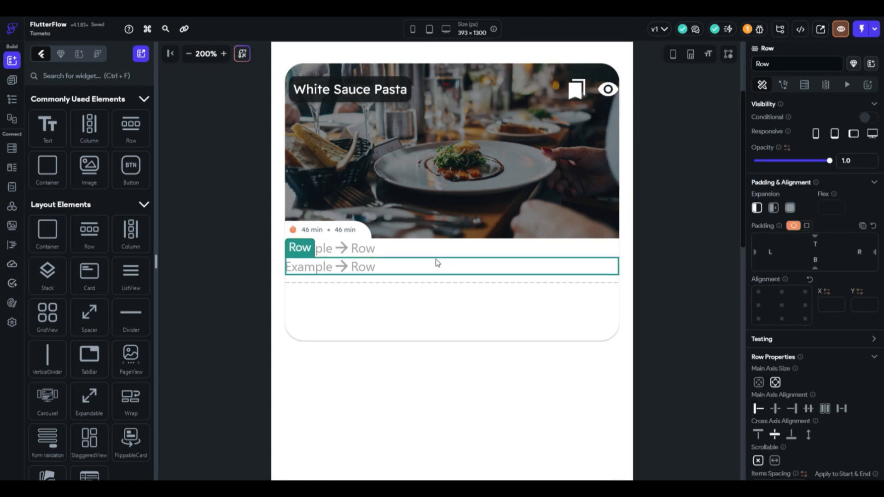
left_click_drag(436, 259, 440, 323)
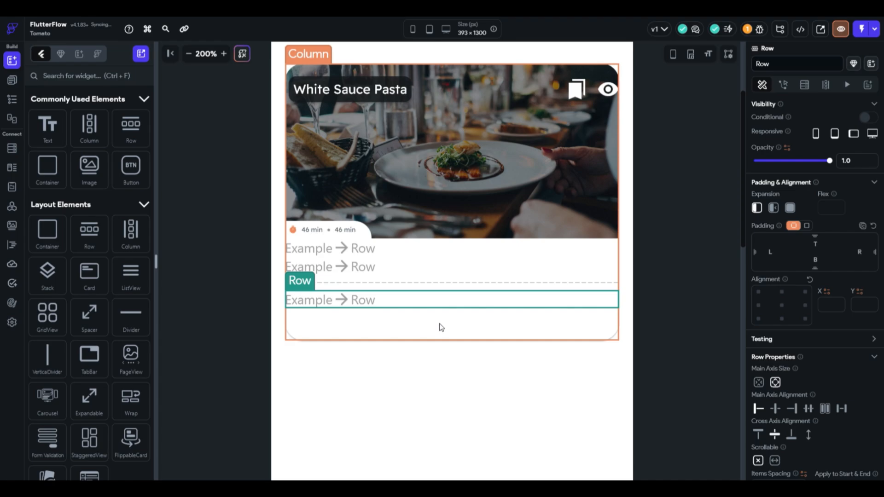
left_click(420, 270)
left_click(420, 256, "shift")
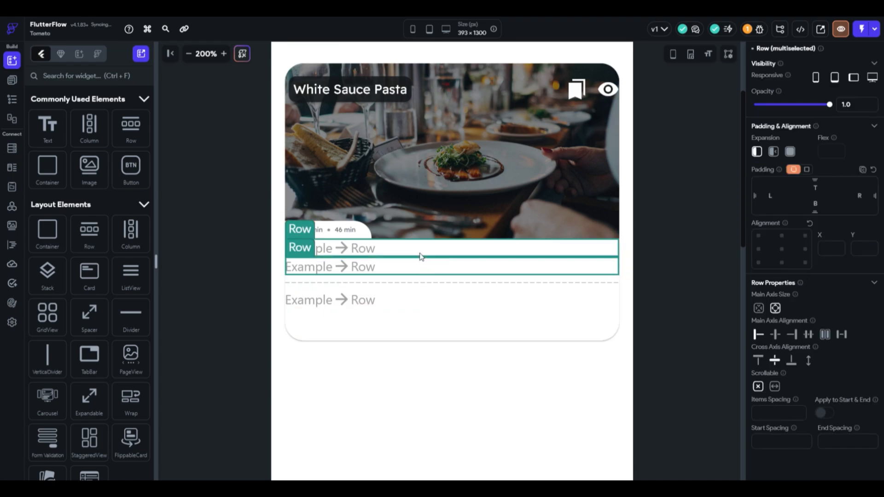
left_click(423, 286, "shift")
left_click(423, 306, "shift")
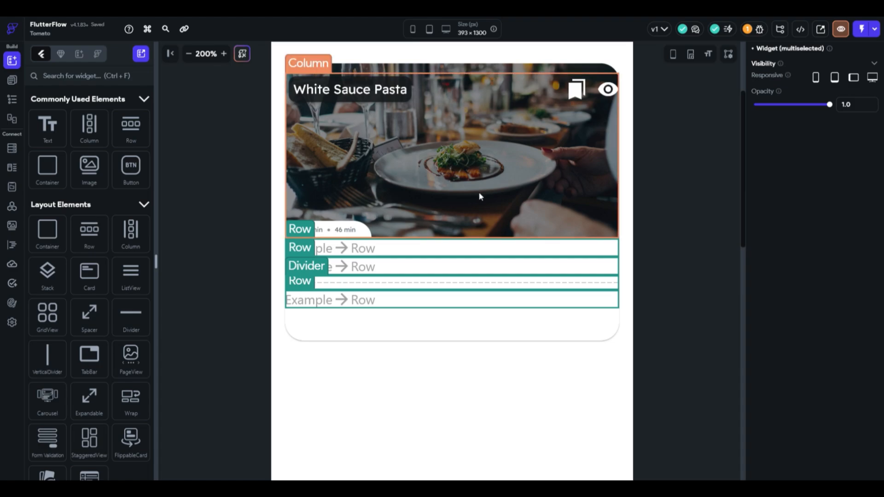
left_click(552, 282, "shift")
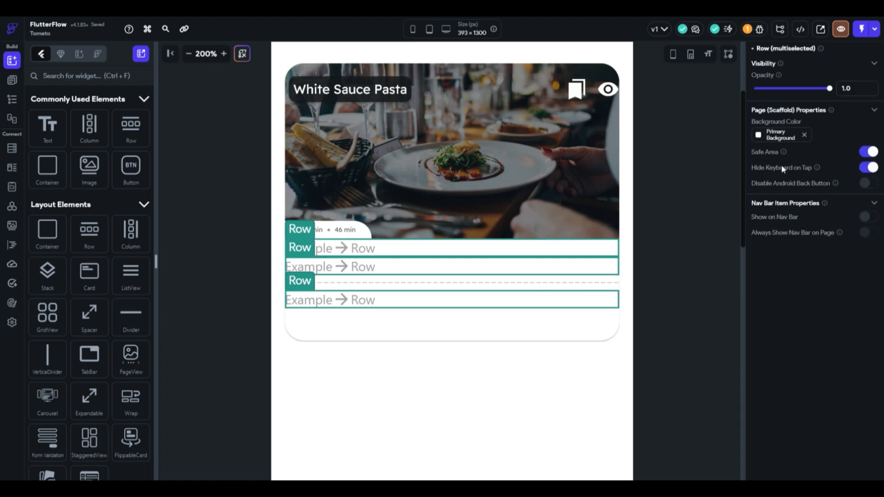
Give the first empty row a uniform padding of 10 on all sides.
left_click(534, 249)
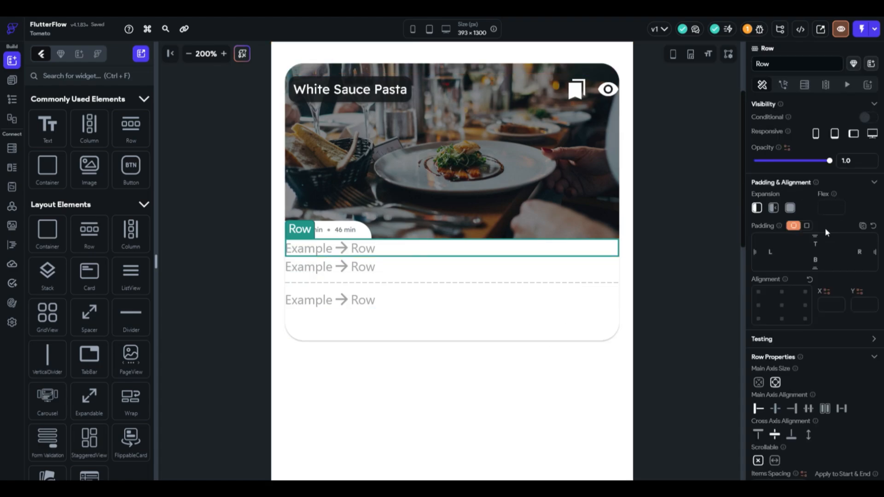
left_click(874, 232)
left_click(807, 225)
left_click(846, 236)
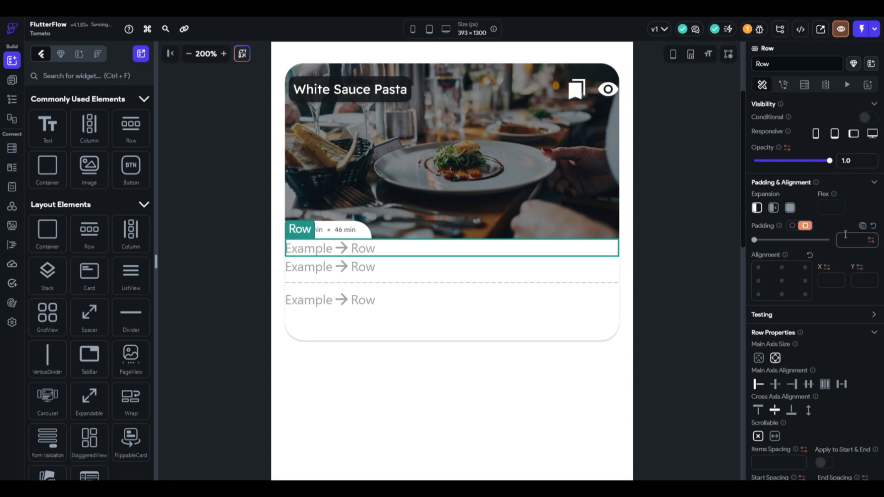
type("10")
Give the second row and the row beneath the divider a uniform padding of 10 as well.
left_click(382, 289)
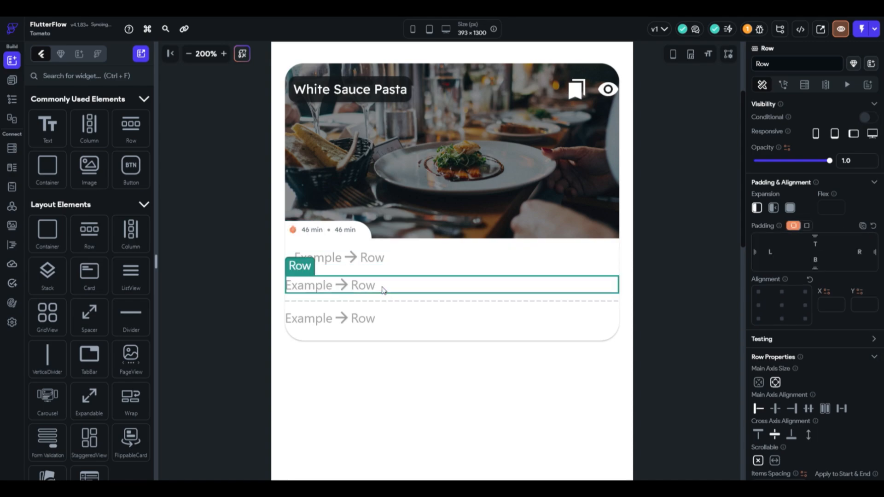
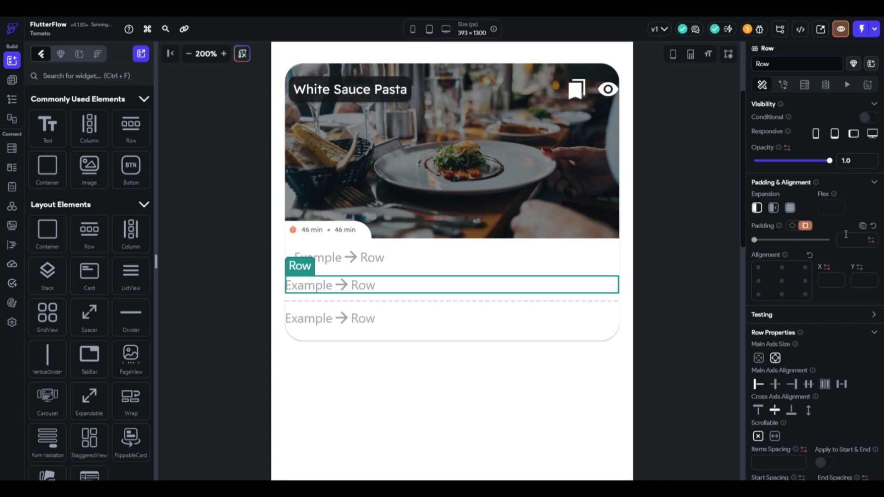
left_click(807, 226)
left_click(441, 336)
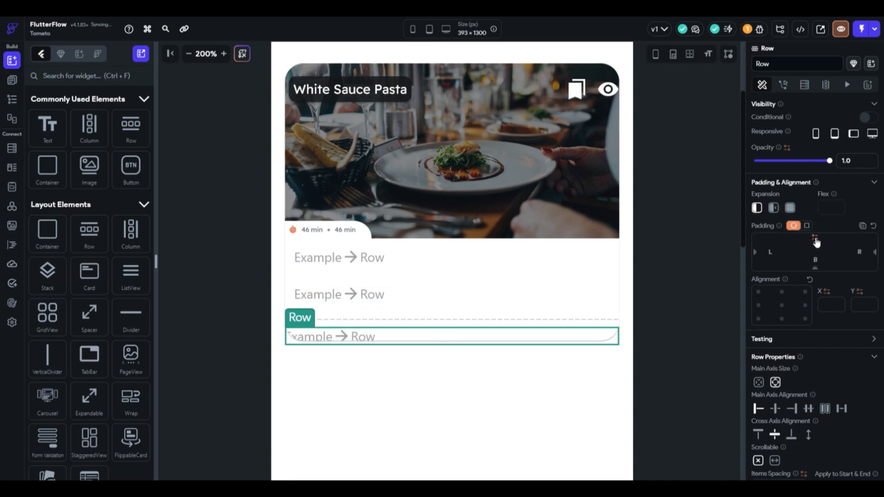
left_click(806, 226)
left_click(852, 240)
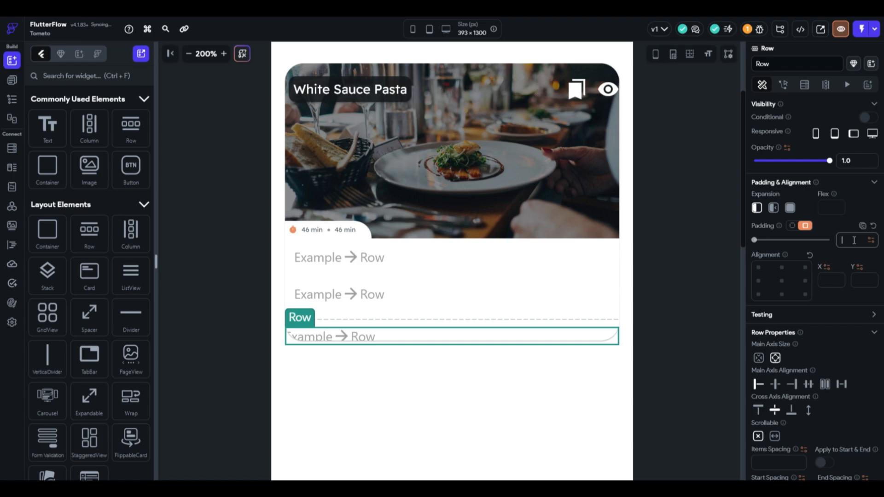
key("Return")
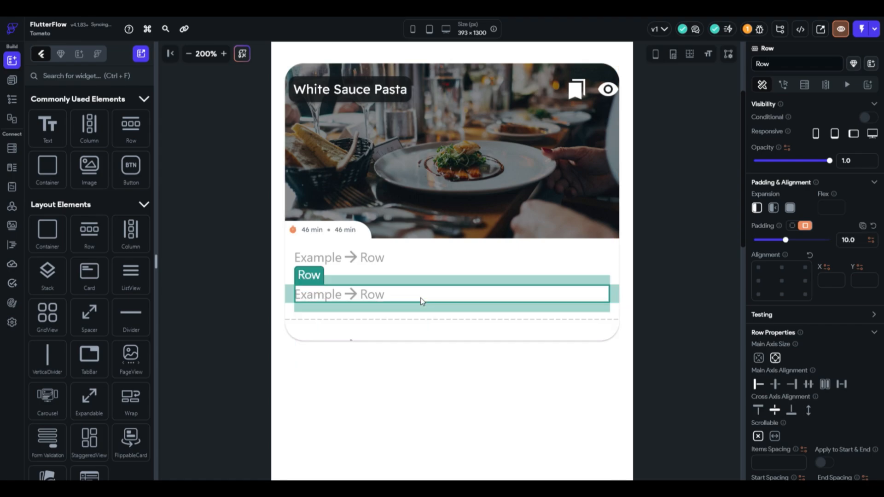
Reduce the uniform padding of all three card rows to 4.
left_click(422, 263, "shift")
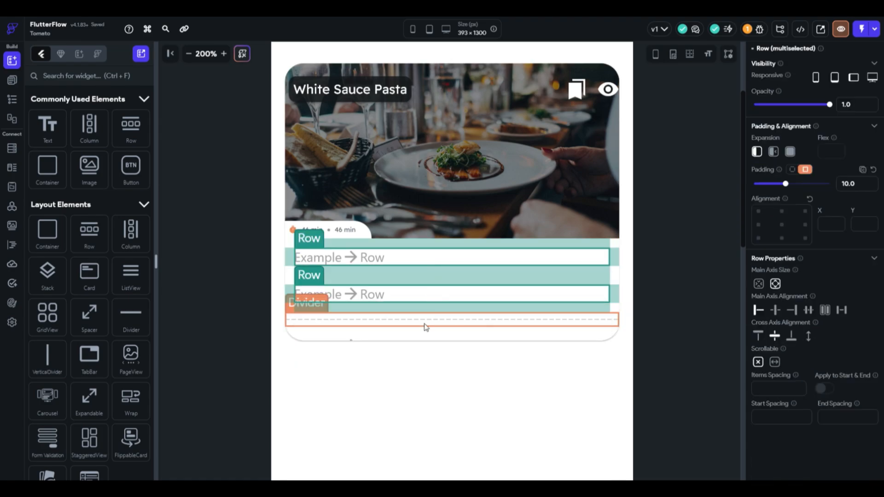
left_click(417, 339, "shift")
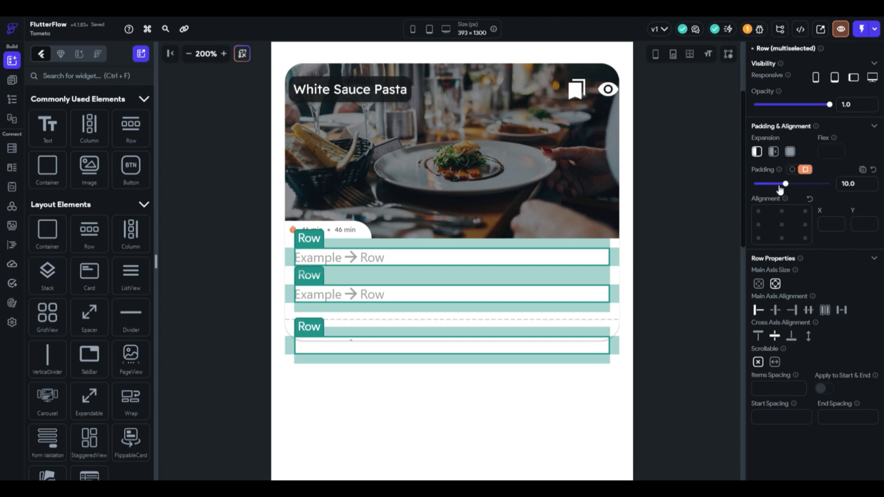
left_click_drag(786, 183, 769, 187)
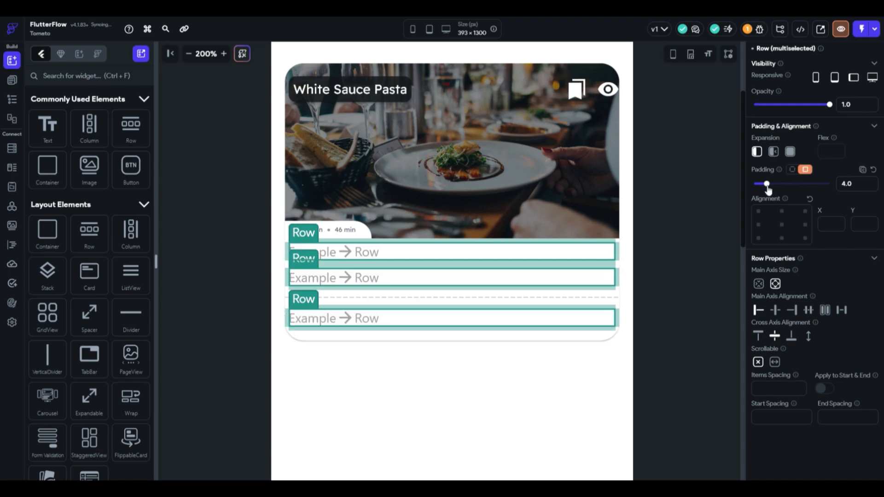
left_click(703, 254)
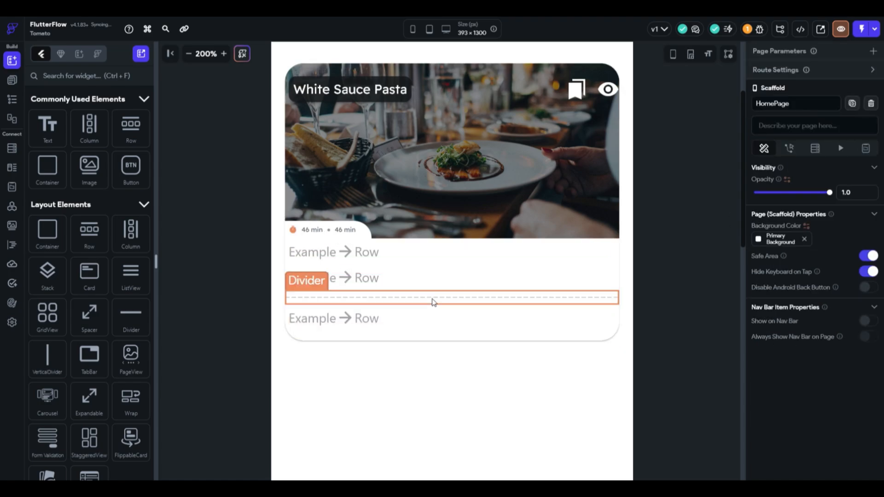
left_click(460, 305)
scroll(695, 312, "down", 2)
scroll(503, 288, "up", 2)
left_click(460, 319)
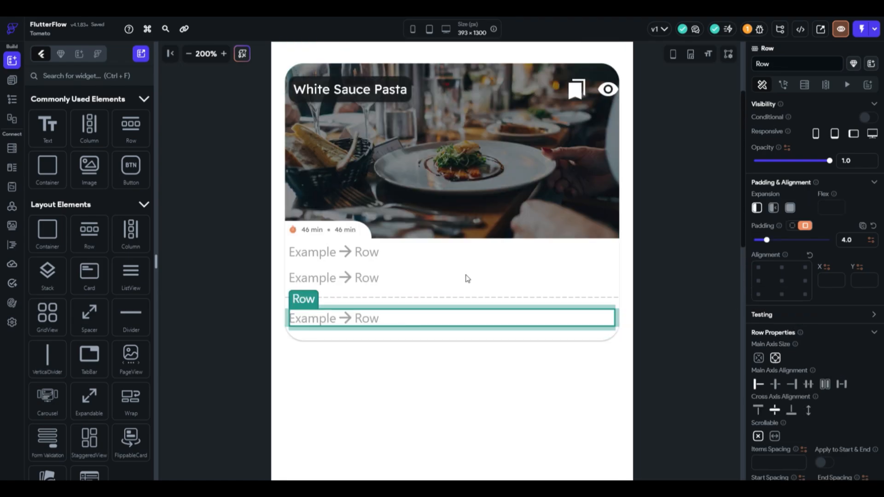
left_click(658, 170)
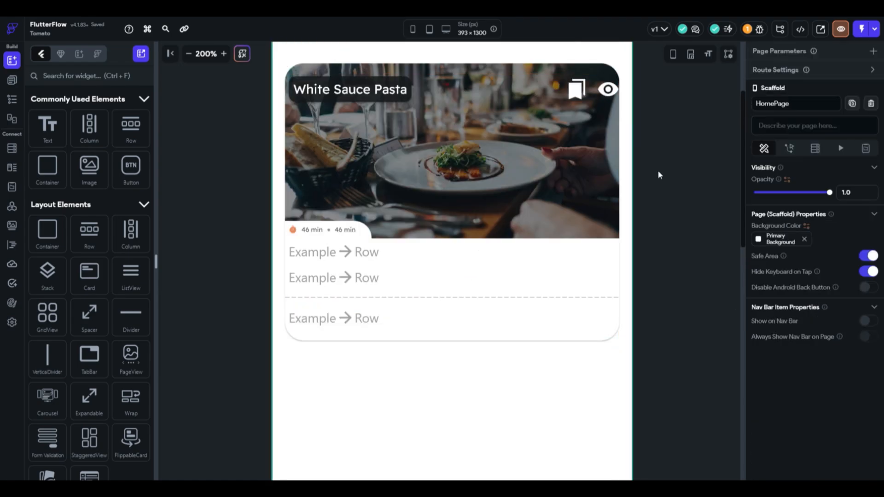
Add a text to the first row beneath the dish image and give it the Label Large theme style.
left_click(304, 252)
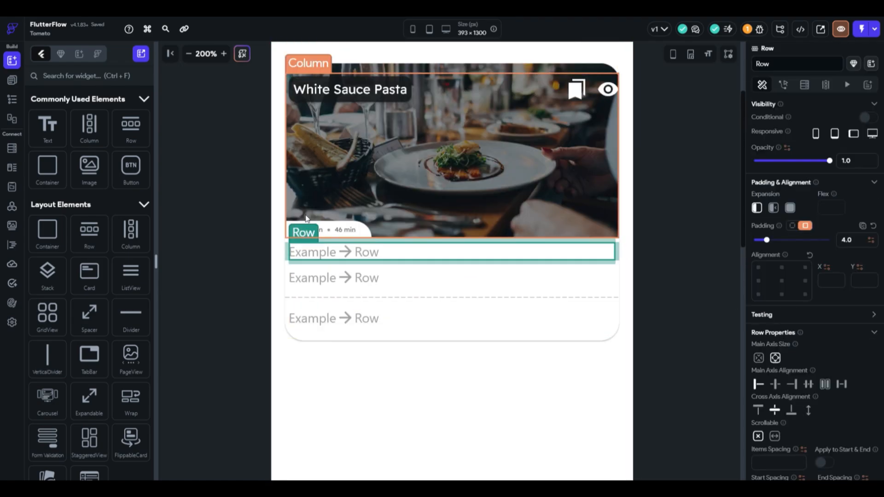
left_click_drag(46, 133, 364, 253)
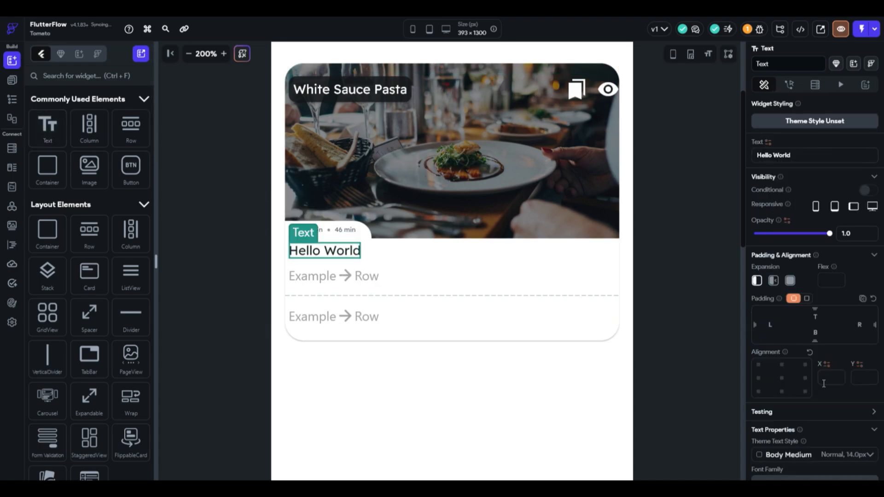
left_click(826, 453)
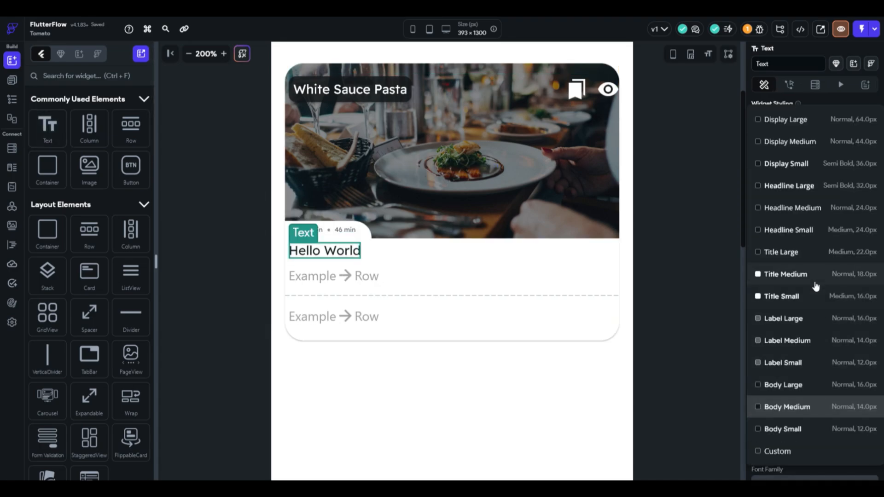
left_click(810, 255)
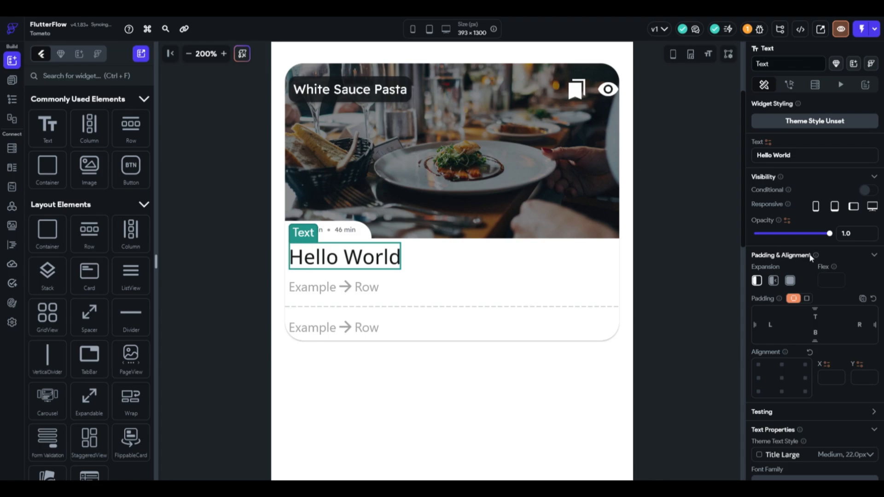
left_click(829, 454)
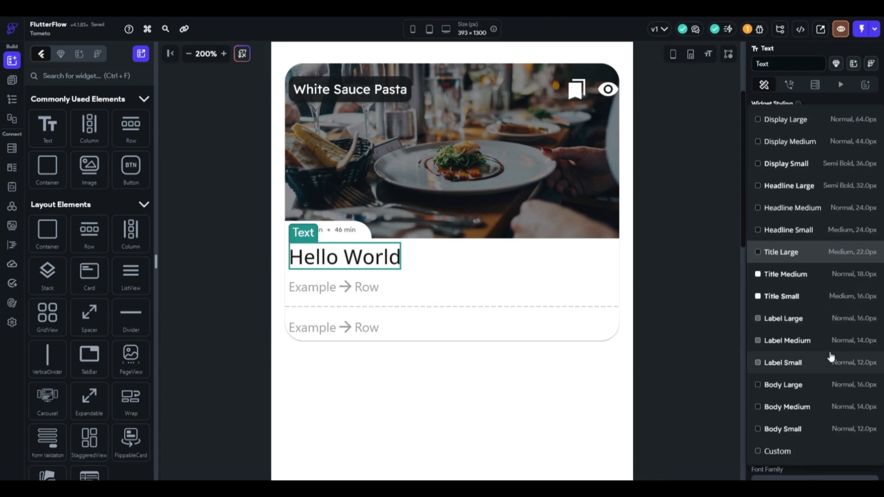
left_click(812, 317)
Set the first row text's color to Primary Text and its font weight to 500 - Medium.
scroll(824, 369, "down", 3)
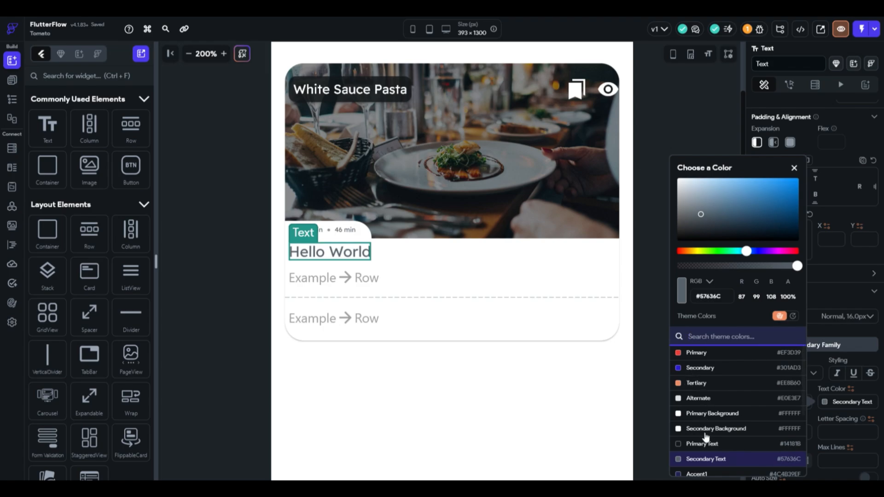
left_click(684, 444)
left_click(641, 324)
left_click(783, 373)
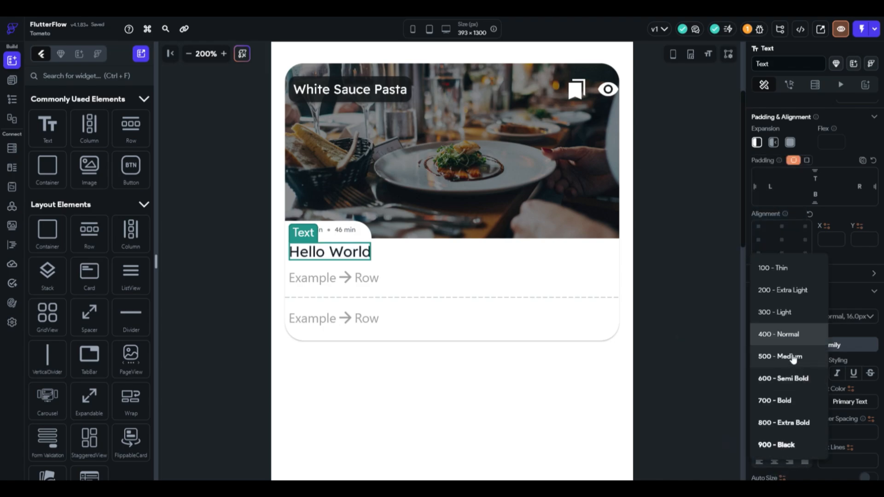
left_click(779, 357)
left_click(405, 259)
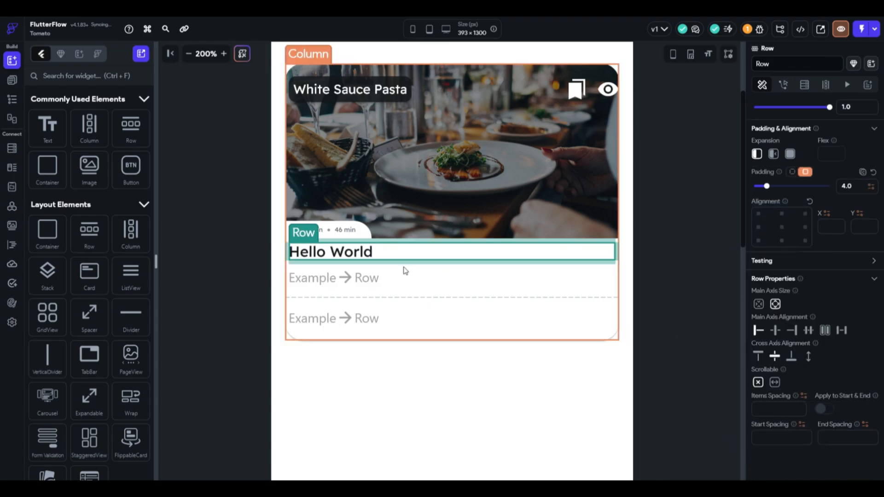
Change the first row's text to "Domino's Pizza".
left_click(360, 254)
left_click_drag(829, 154, 701, 162)
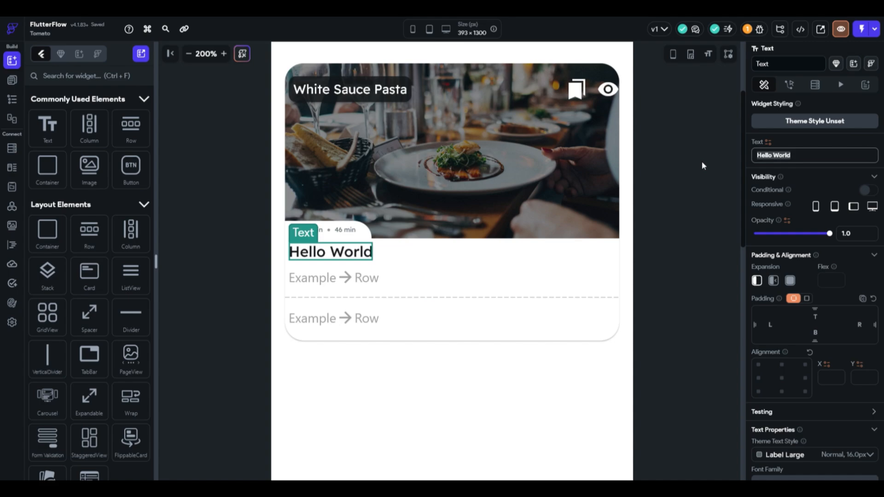
type("Domin")
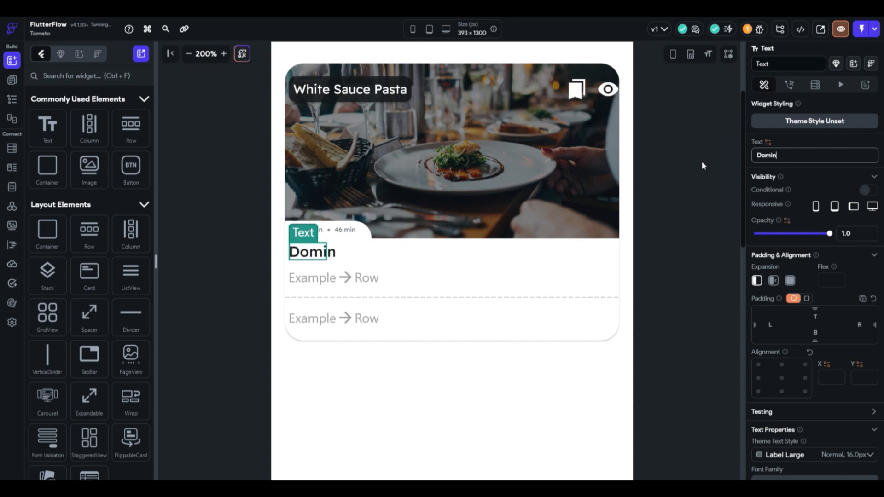
type("o's Piozz")
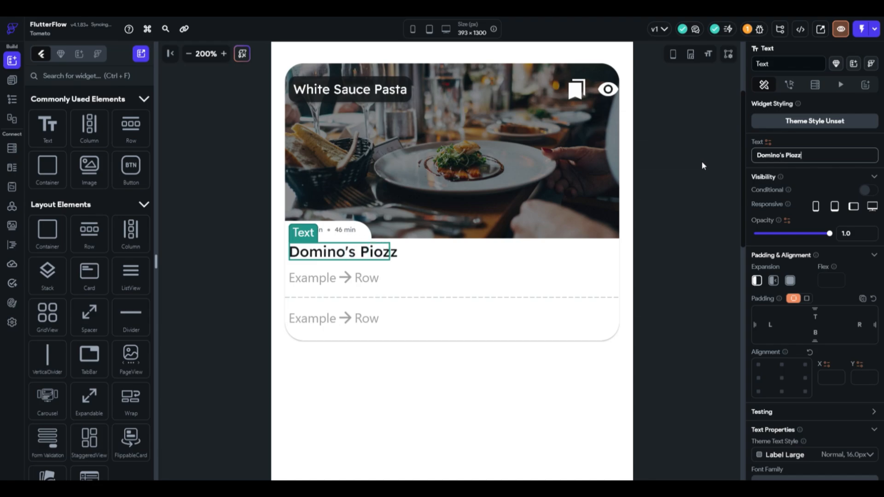
key("BackSpace")
key("BackSpace")
key("BackSpace")
type("zza")
Set the Domino's Pizza text's font weight to 600 - Semi Bold.
scroll(775, 316, "down", 4)
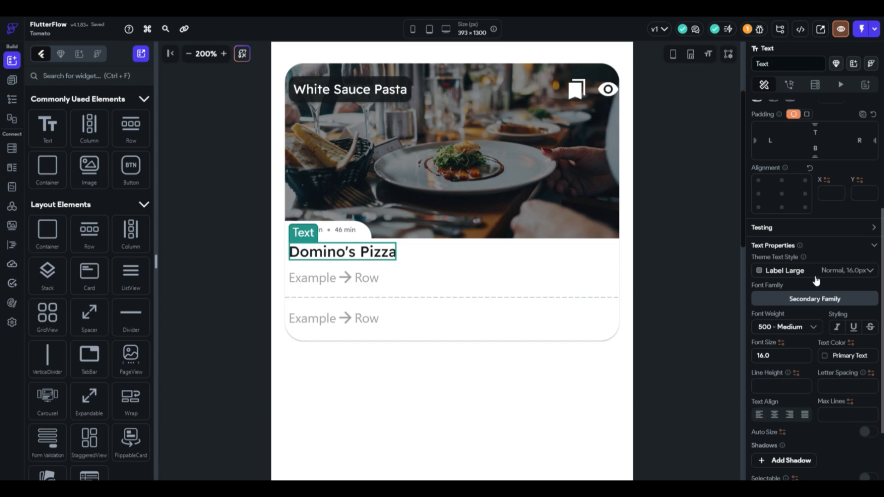
left_click(800, 329)
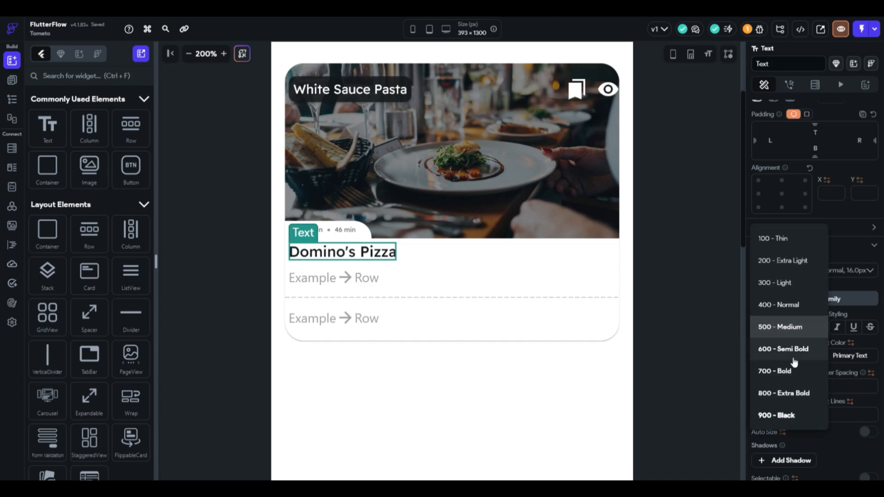
left_click(793, 353)
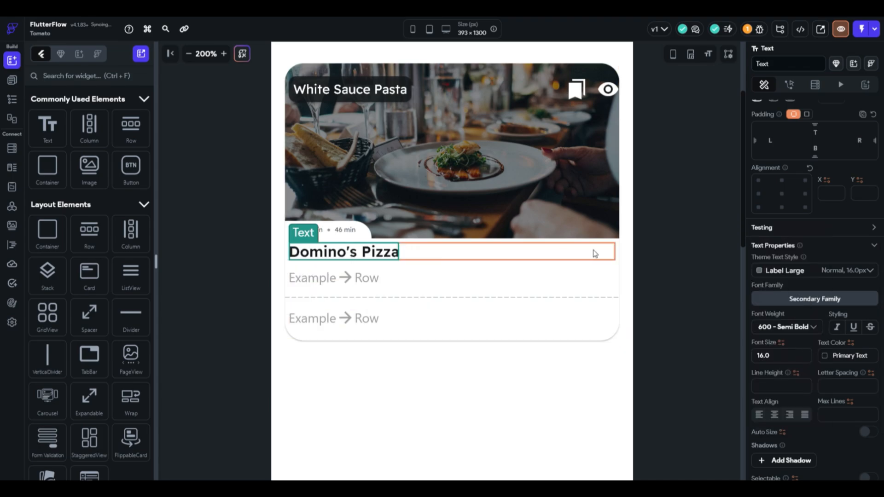
left_click(444, 281)
Copy the Domino's Pizza text into the empty second row above the dashed divider.
left_click(375, 259)
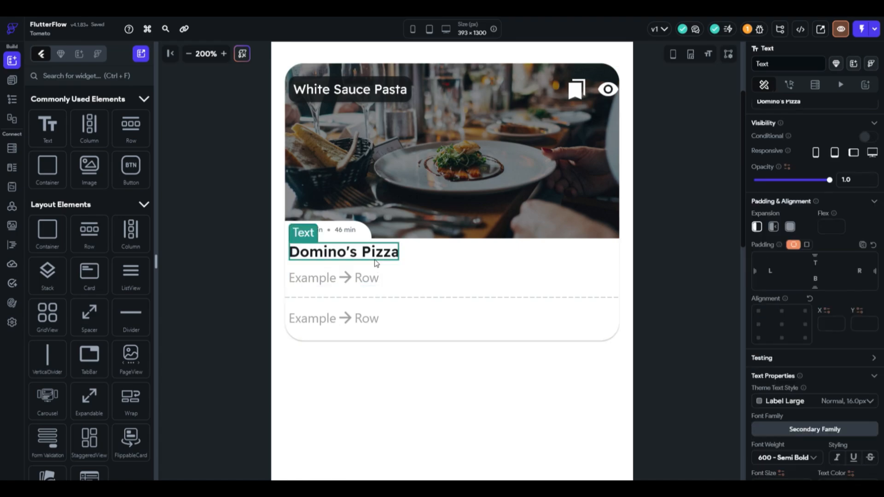
key("ctrl+c")
left_click(395, 284)
key("ctrl+v")
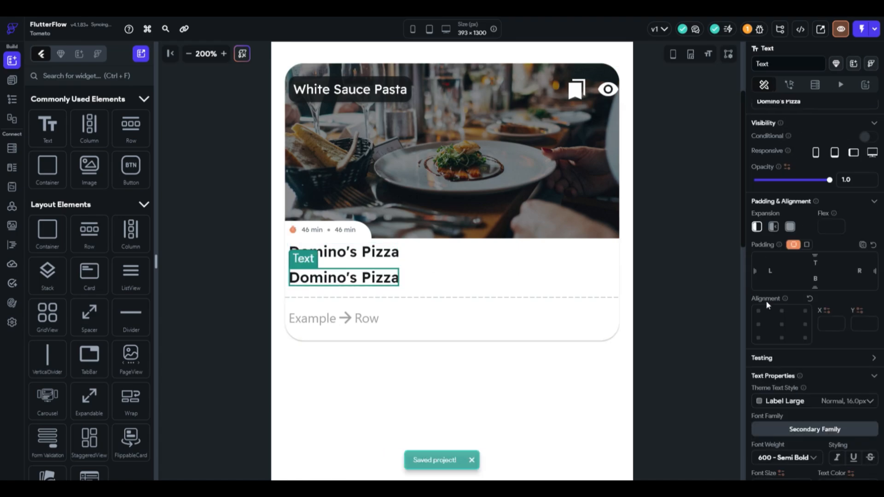
Give the second row's text the Body Small theme style and a font size of 10.
scroll(783, 323, "down", 1)
left_click(820, 356)
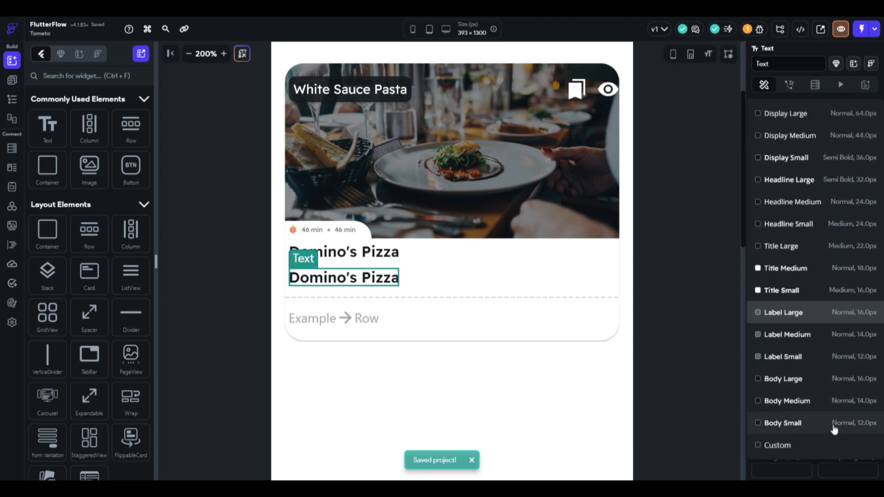
left_click(835, 429)
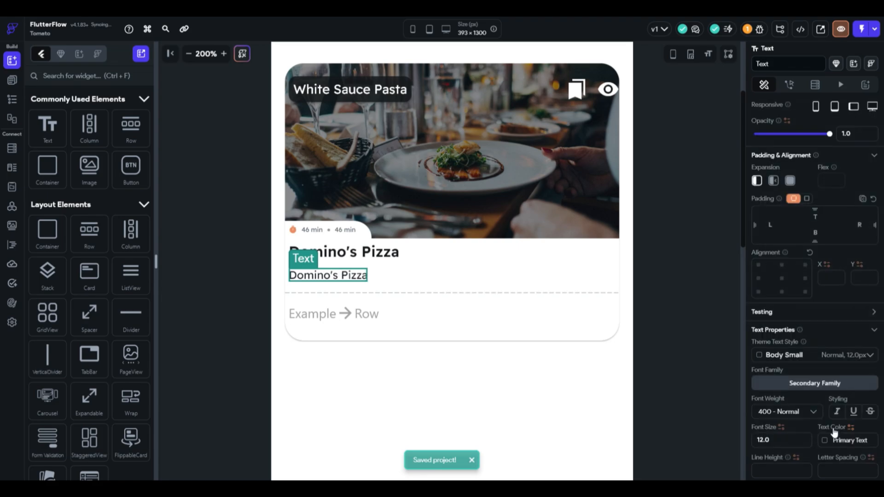
left_click(786, 439)
key("Down")
key("Down")
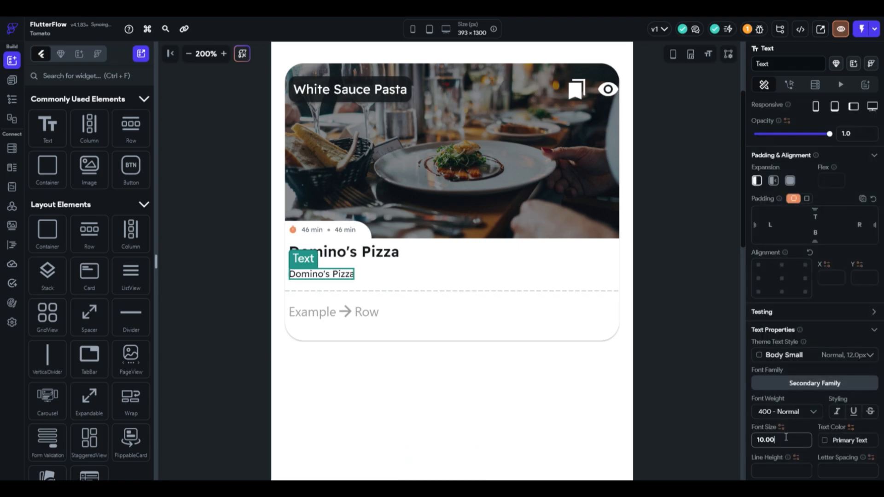
Set the second row text's font weight to 500 - Medium and its color to Secondary Text.
left_click(786, 412)
left_click(814, 369)
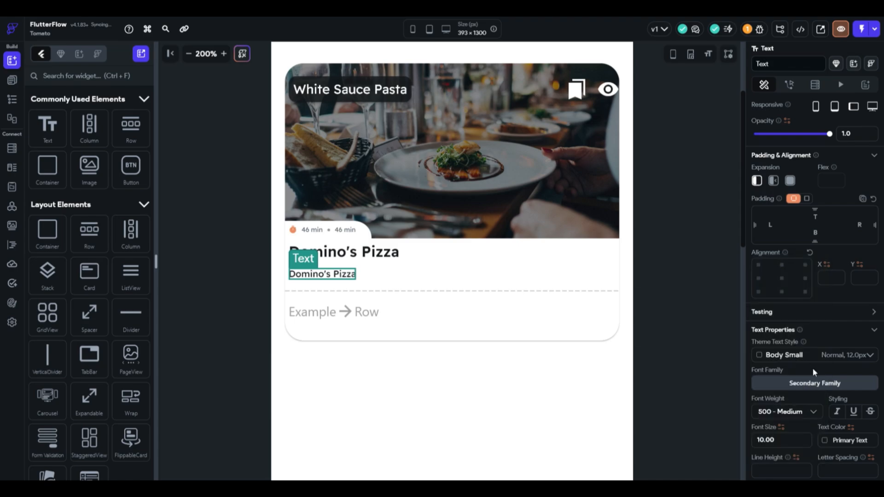
left_click(844, 440)
left_click(735, 462)
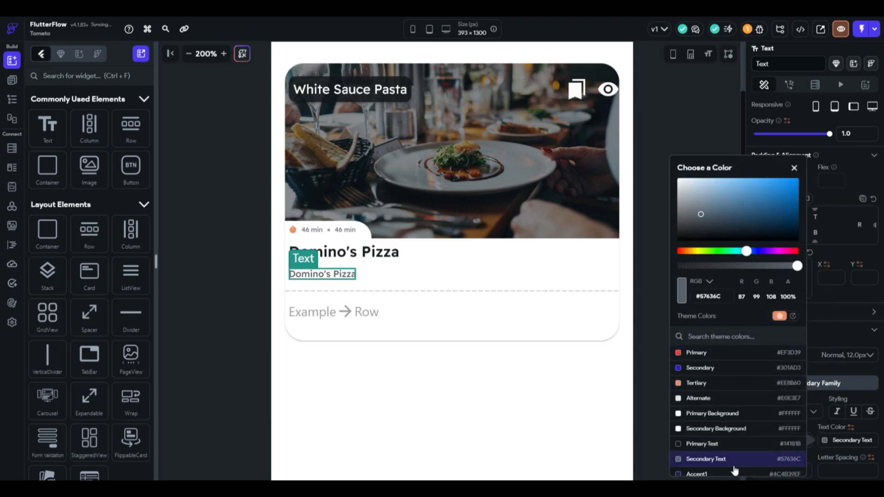
left_click(636, 364)
Set the second row text's font weight to 400 - Normal and lower its font size by one.
left_click(785, 411)
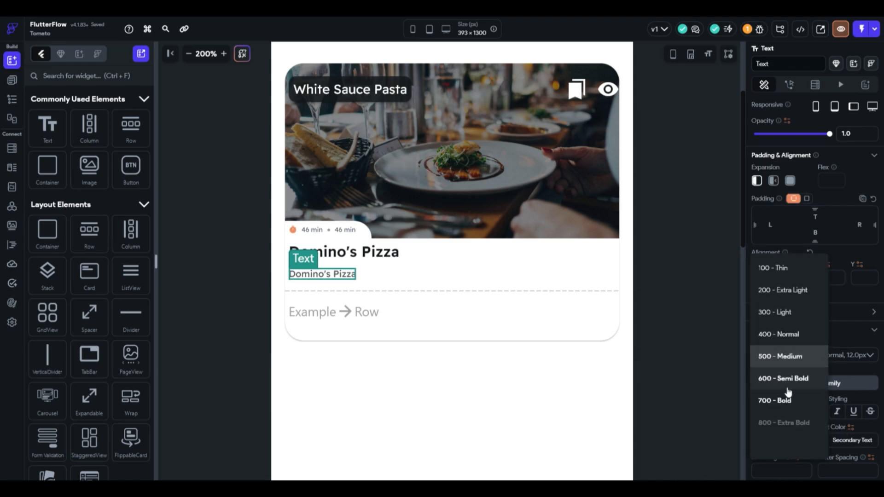
left_click(777, 335)
left_click(784, 445)
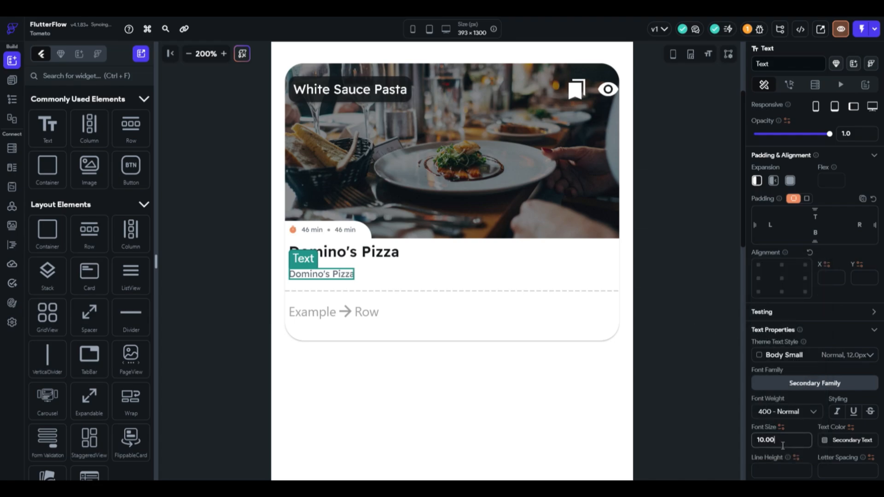
key("Down")
left_click(683, 369)
left_click(188, 53)
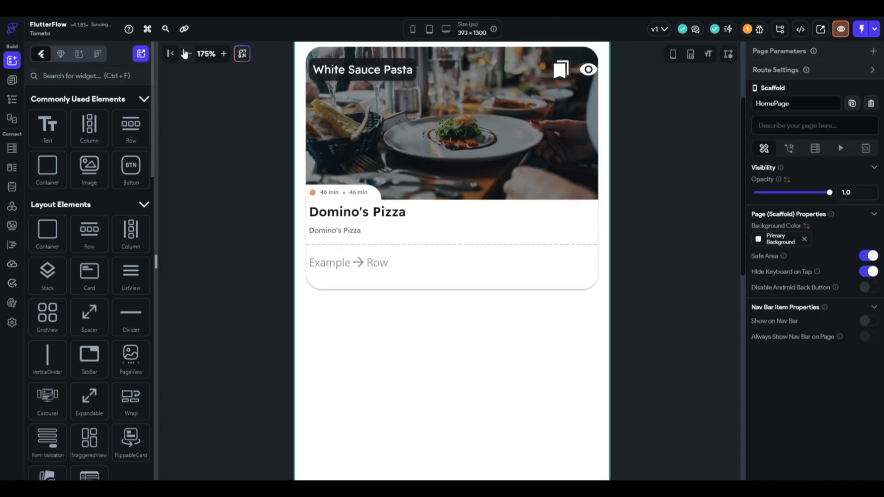
left_click(186, 53)
left_click(185, 53)
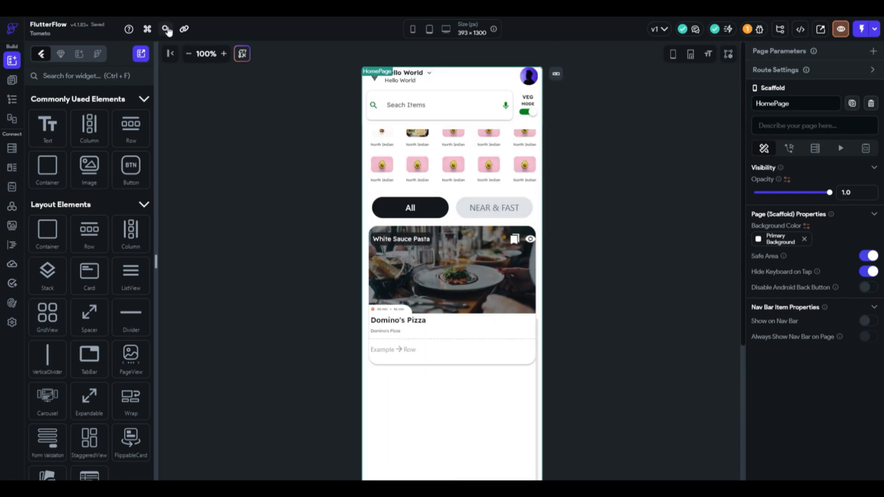
left_click(224, 53)
Change the second row's text to "Pizza".
scroll(313, 249, "down", 10)
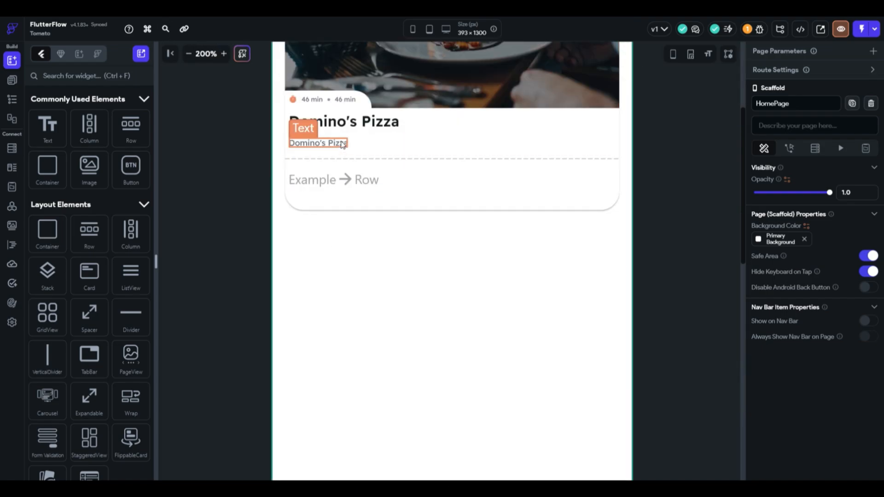
left_click(318, 143)
triple_click(818, 157)
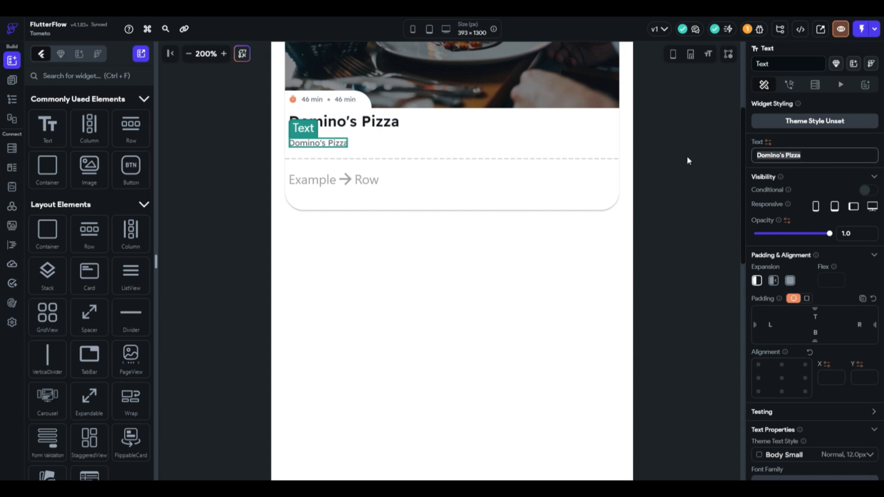
type("Pilz")
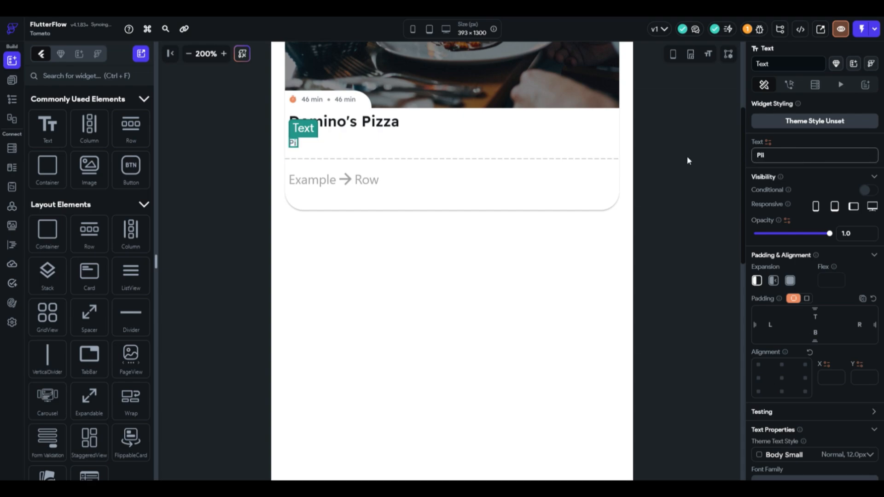
key("BackSpace")
key("BackSpace")
type("zza")
Copy the dot separator from the delivery-time overlay into the cuisine row next to the "Pizza" text.
left_click(330, 101)
key("ctrl+c")
left_click(342, 145)
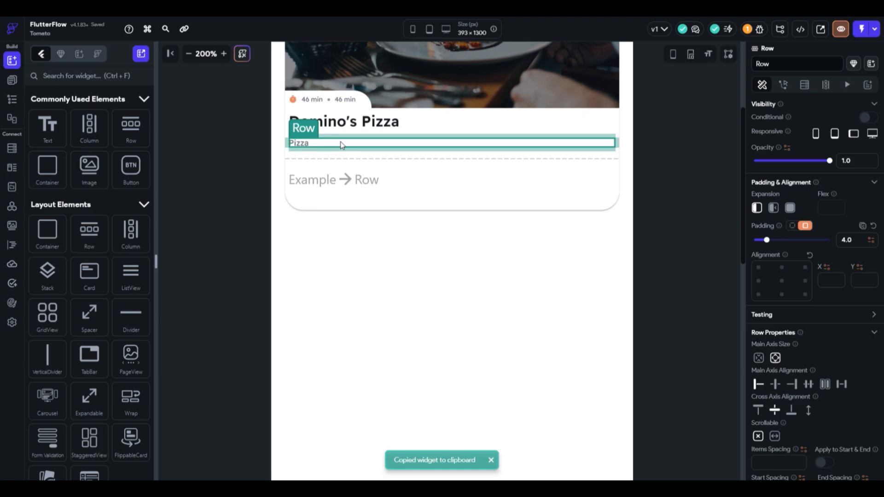
key("ctrl+v")
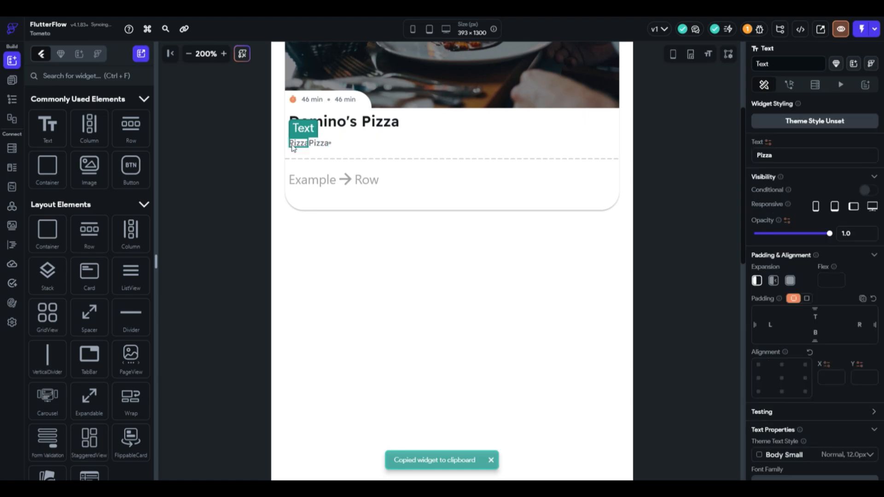
Duplicate and reorder the cuisine row's texts and dots so the row reads Pizza • Pizza • Pizza.
key("ctrl+v")
left_click(330, 145)
left_click_drag(329, 145, 357, 147)
left_click(312, 144)
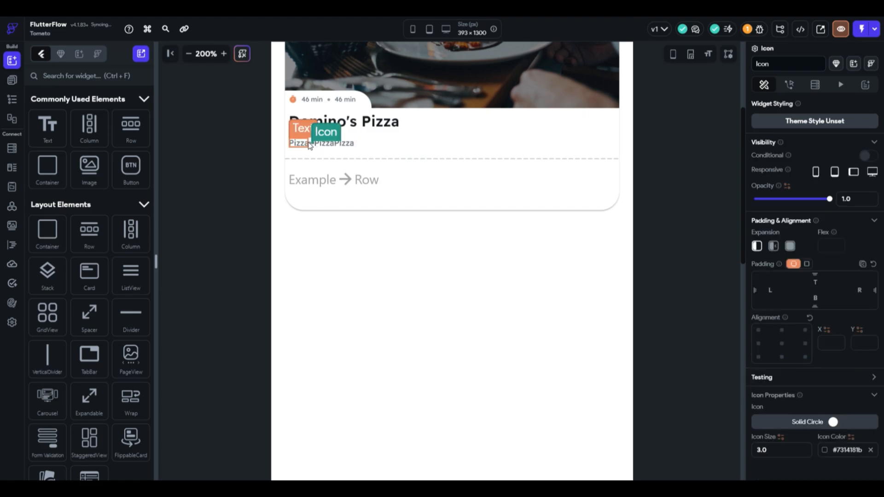
scroll(310, 146, "up", 3)
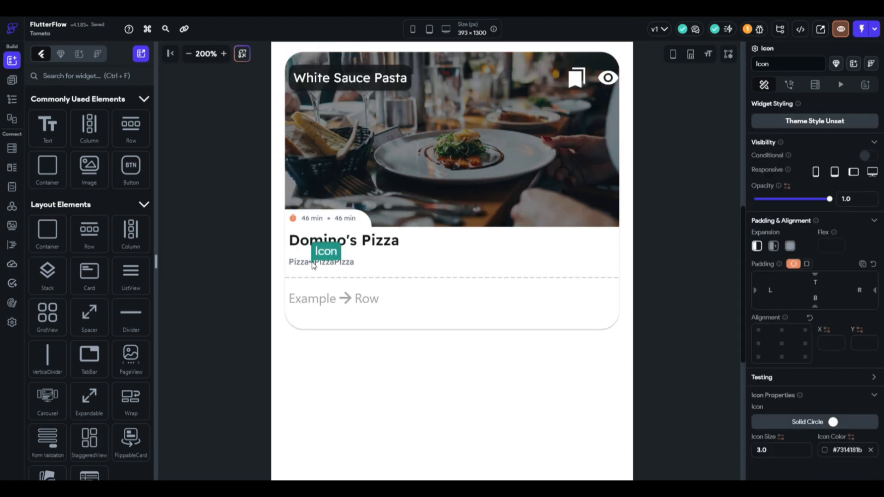
left_click(312, 262)
Set the cuisine row's items spacing to 10.
left_click(374, 262)
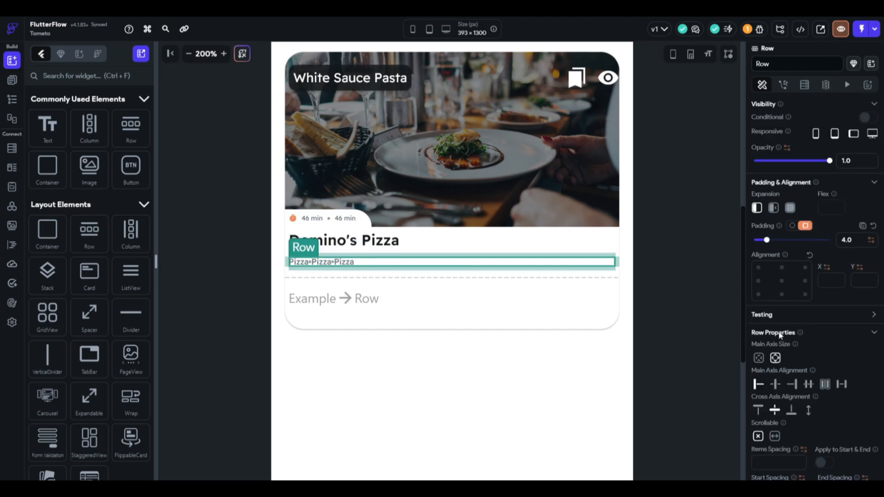
scroll(778, 359, "down", 2)
left_click(763, 411)
type("10")
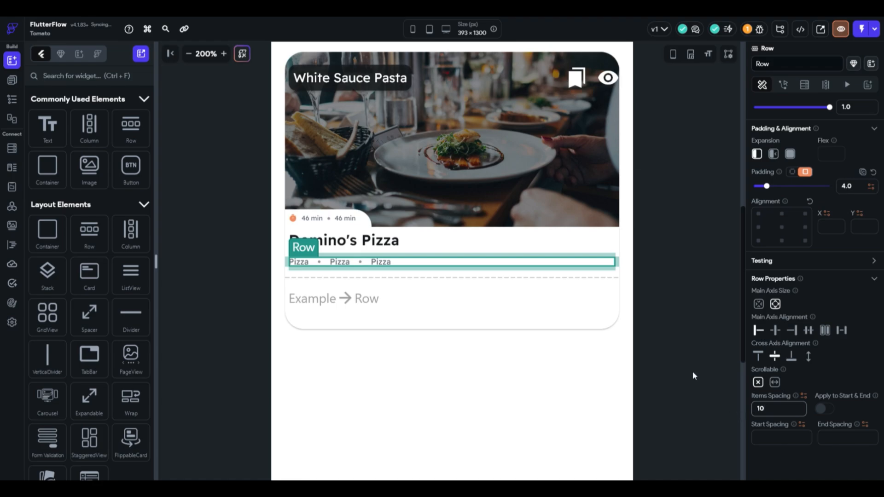
Add a container after the restaurant name in its row and shrink it to about 55 by 22 px.
left_click(586, 239)
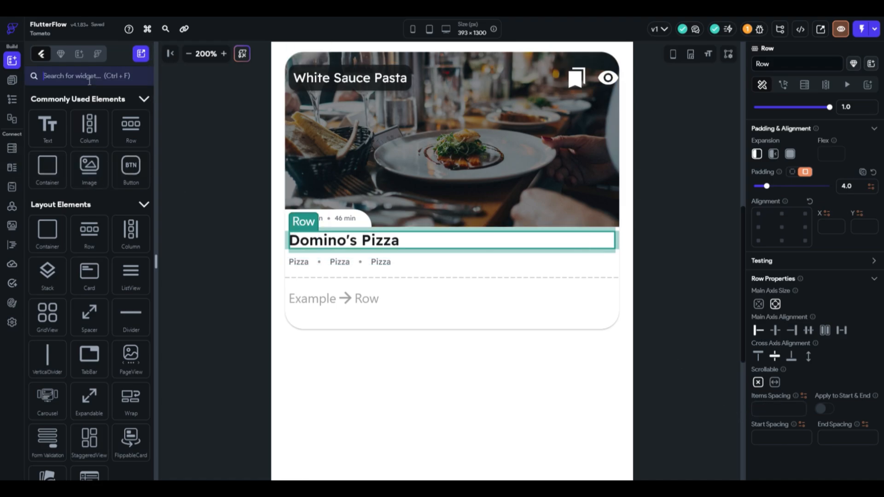
left_click_drag(52, 184, 511, 245)
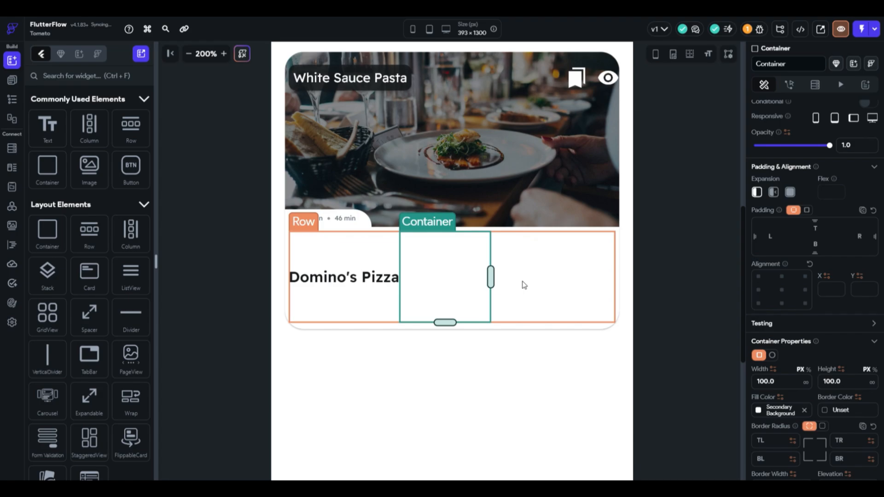
left_click_drag(454, 322, 449, 241)
Fill the new container with dark green #086900.
scroll(783, 323, "down", 1)
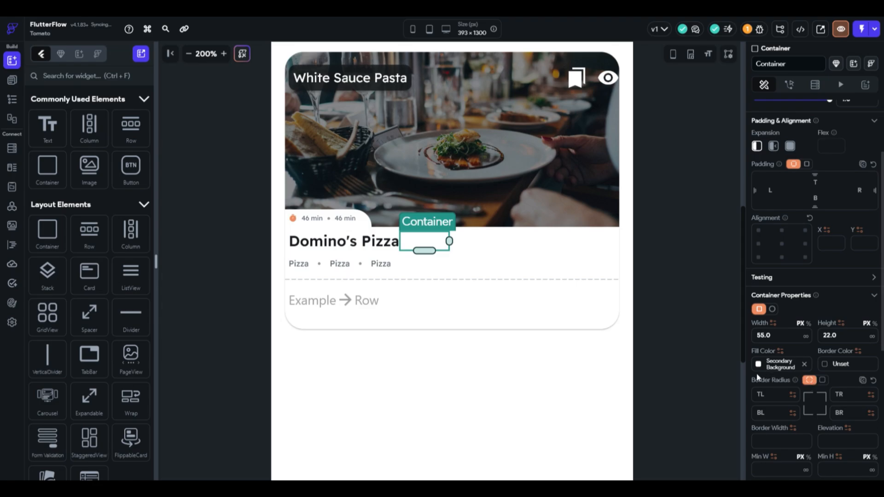
left_click(759, 364)
left_click(638, 425)
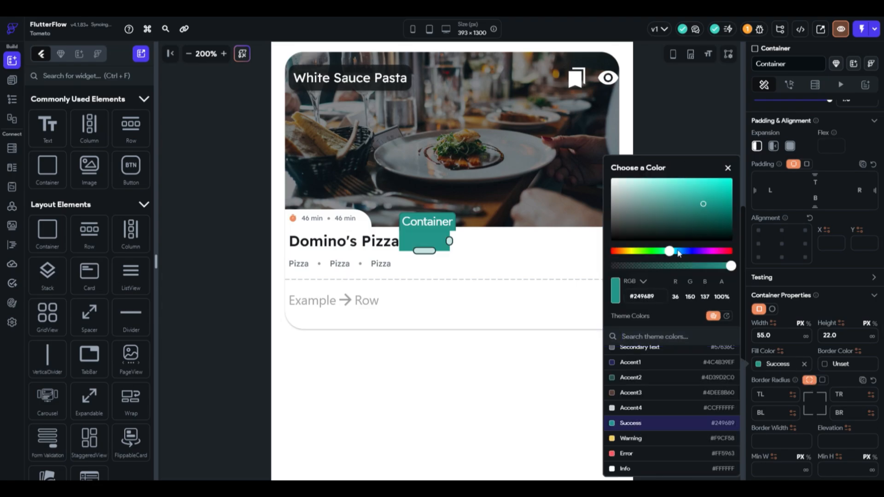
left_click_drag(678, 253, 652, 256)
left_click_drag(726, 221, 749, 217)
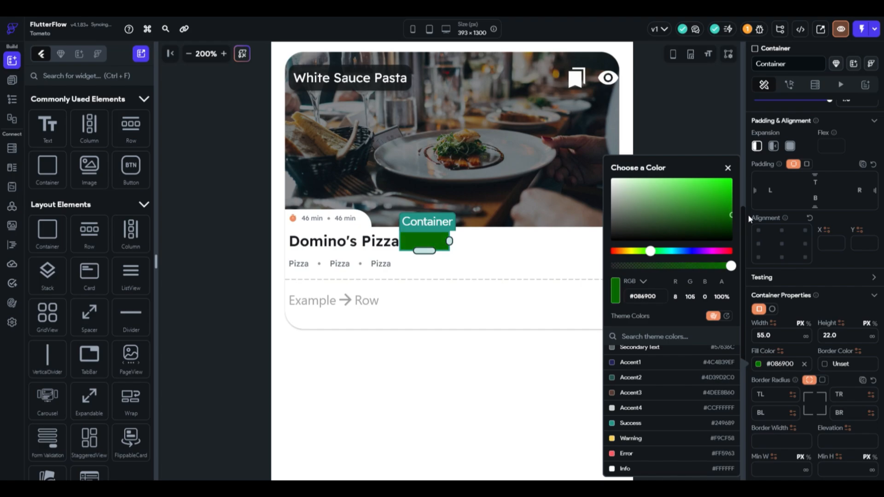
left_click(465, 240)
Narrow the green container to about 45 px and give all its corners a border radius of 10.
left_click_drag(449, 241, 440, 241)
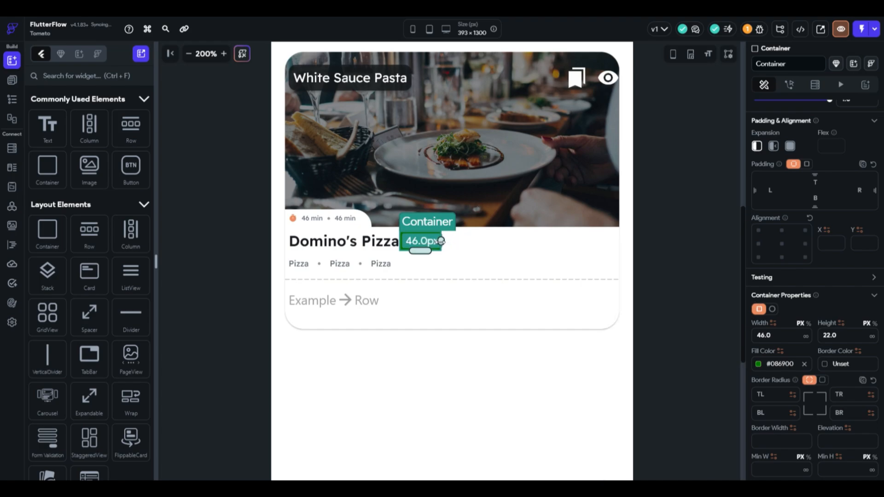
left_click(822, 380)
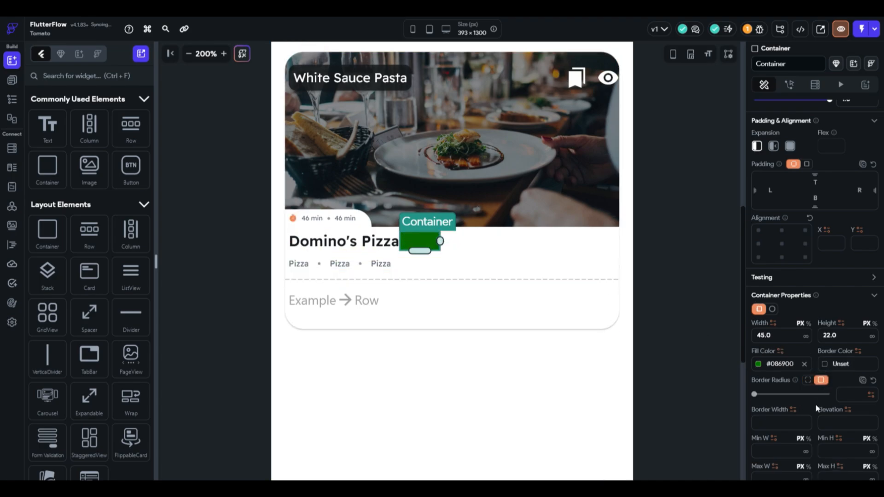
Align the restaurant name row with space between its items so the green container sits at the card's far edge.
left_click(570, 243)
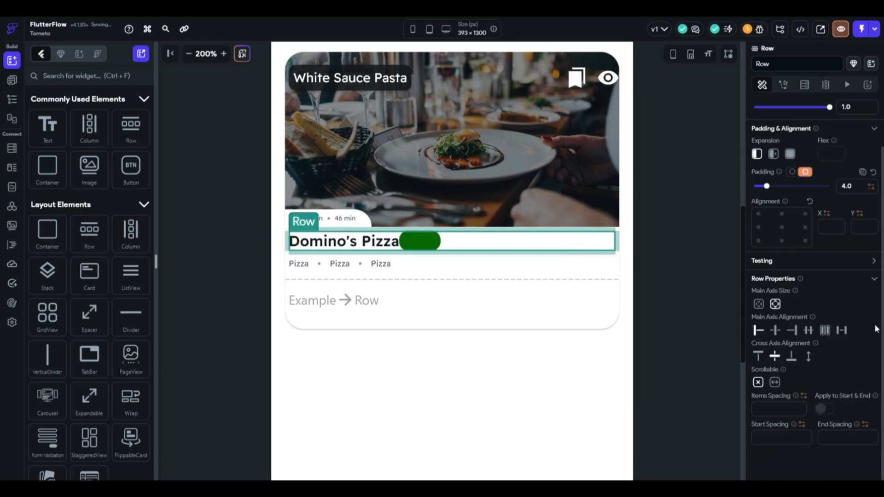
left_click(846, 330)
left_click(607, 248)
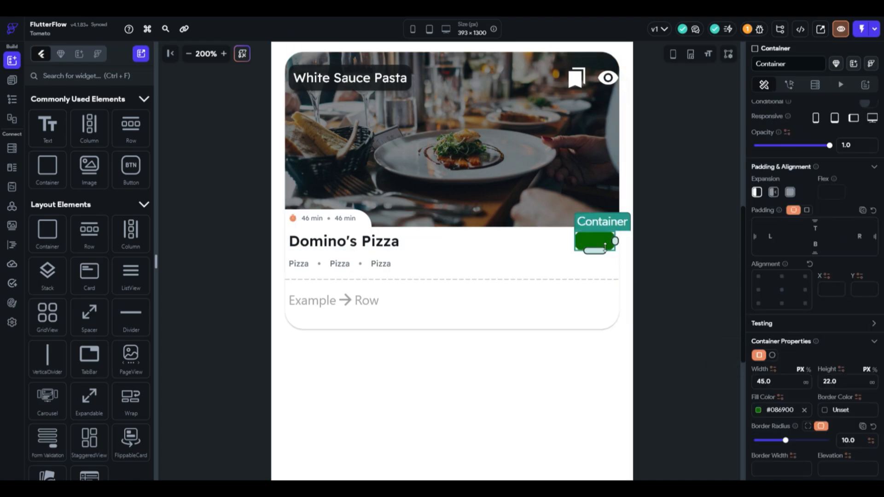
Copy the second "46 min" text and add a row inside the green container.
left_click(351, 219)
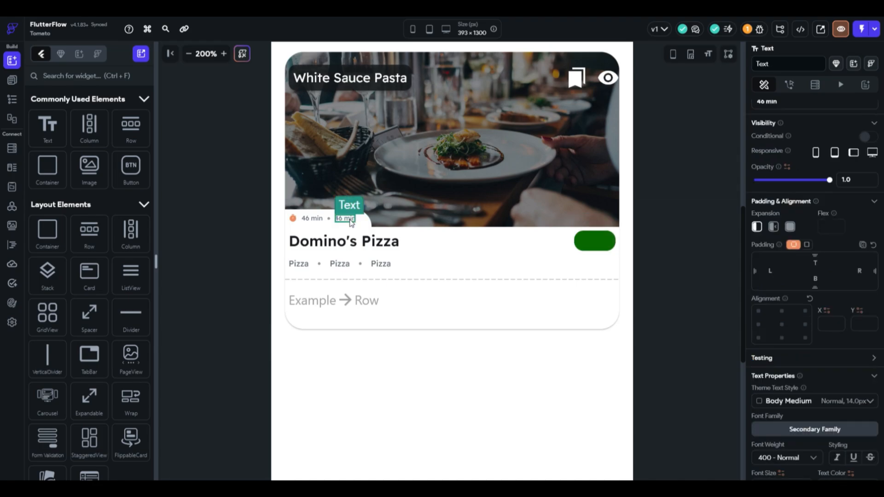
key("ctrl+c")
left_click_drag(131, 124, 586, 247)
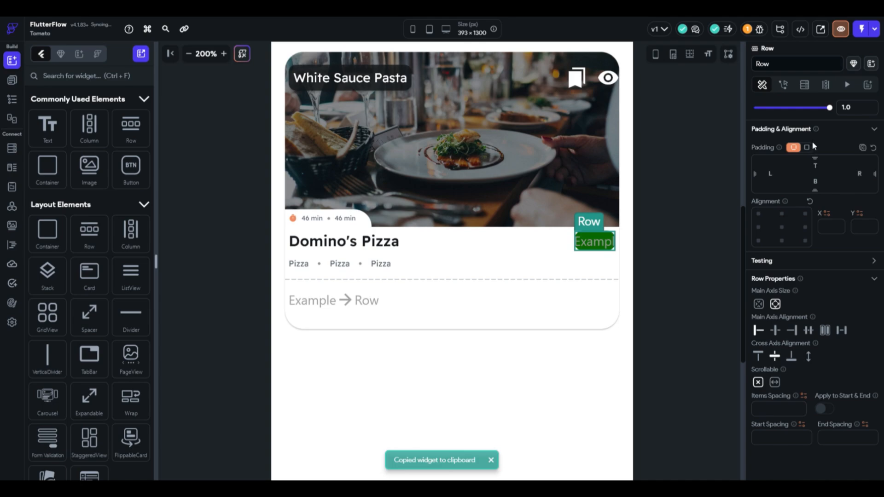
Give the row inside the green container a uniform padding of 5 on all sides.
left_click(807, 148)
left_click(860, 186)
type("2")
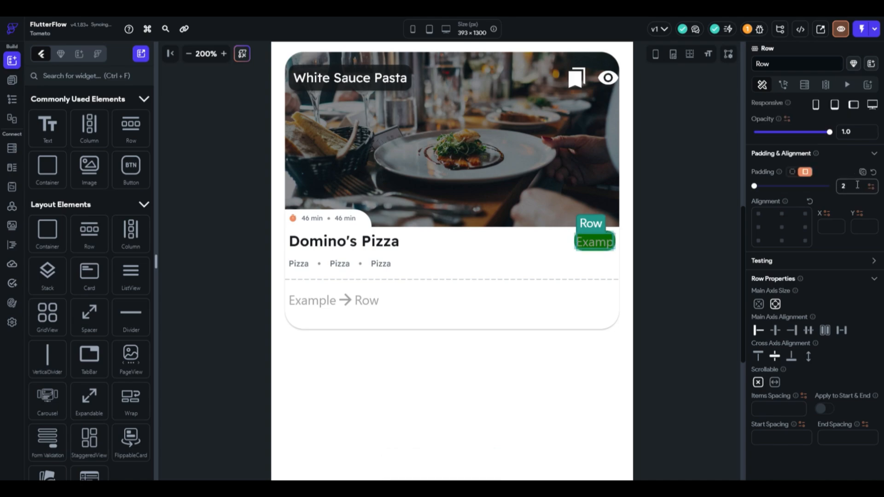
key("BackSpace")
type("5")
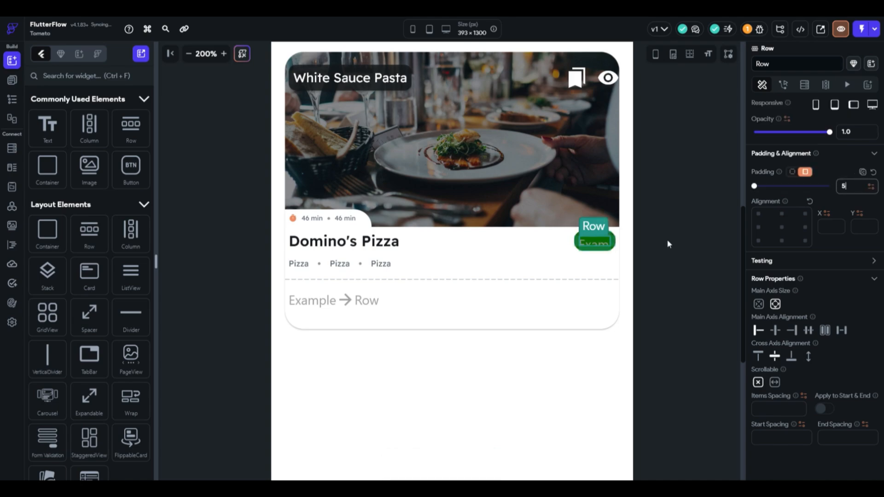
Paste the copied text into the green badge's row with the Primary Background color and 600 - Semi Bold weight.
left_click(594, 241)
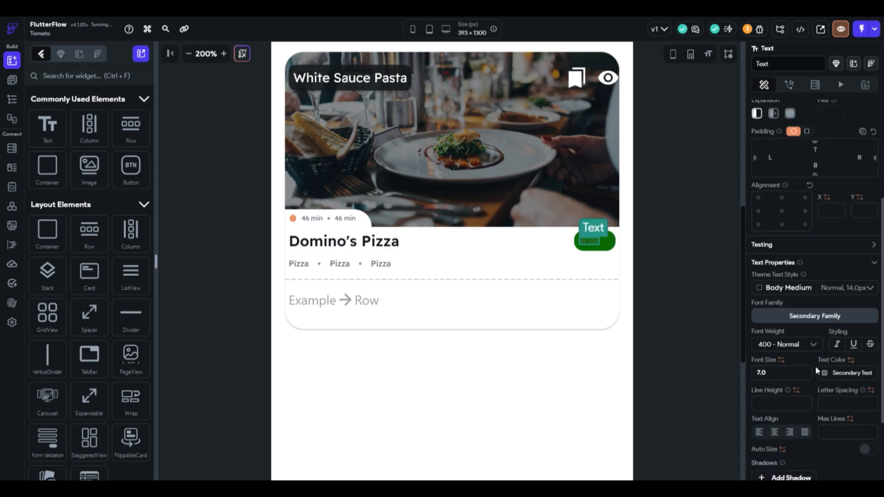
left_click(847, 373)
left_click(711, 412)
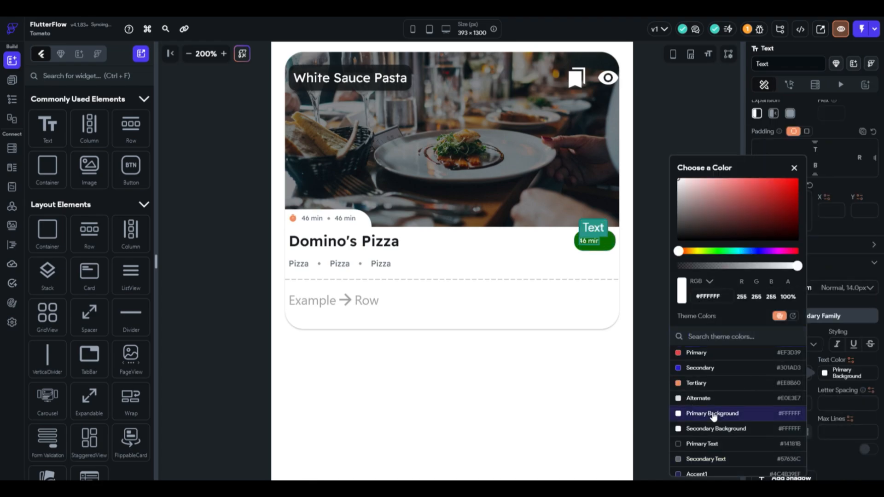
left_click(788, 346)
left_click(795, 376)
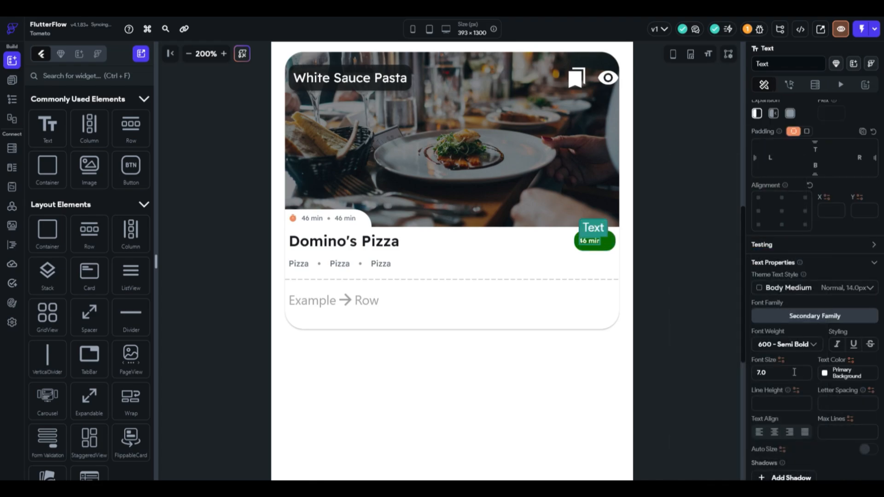
Choose a lighter font weight for the badge text and change its content to "4.6".
left_click(788, 345)
left_click(792, 321)
scroll(778, 184, "up", 4)
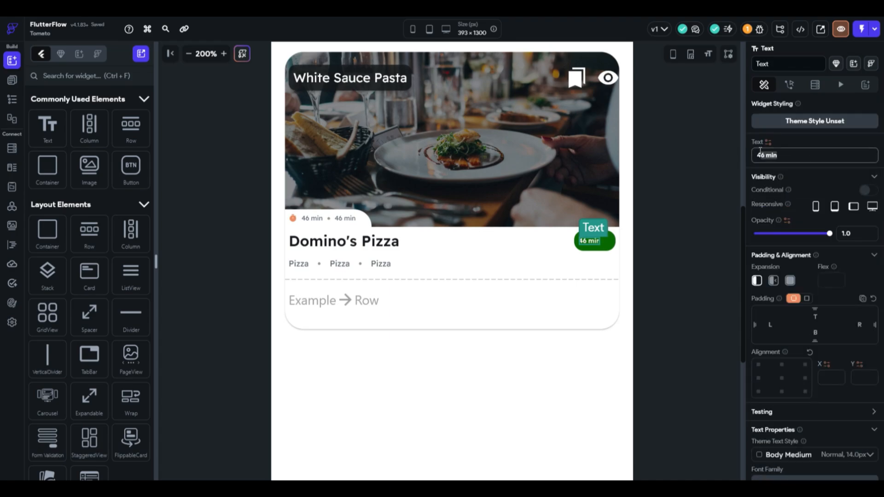
type("4.6")
Reduce the badge row's padding to 2 and center its content along the main axis.
left_click(595, 247)
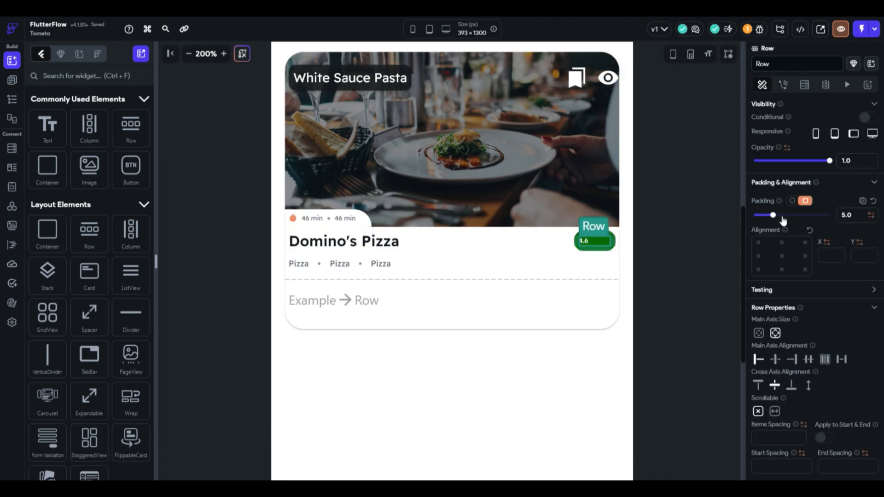
left_click_drag(773, 215, 767, 215)
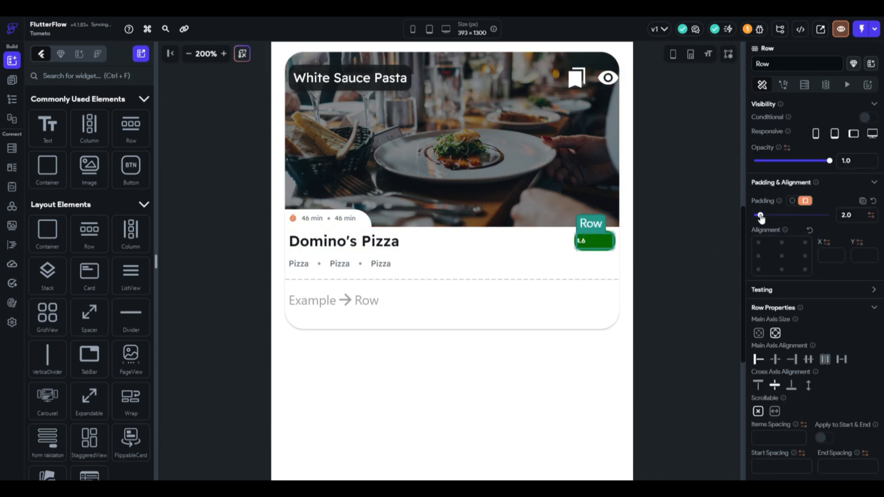
left_click(584, 244)
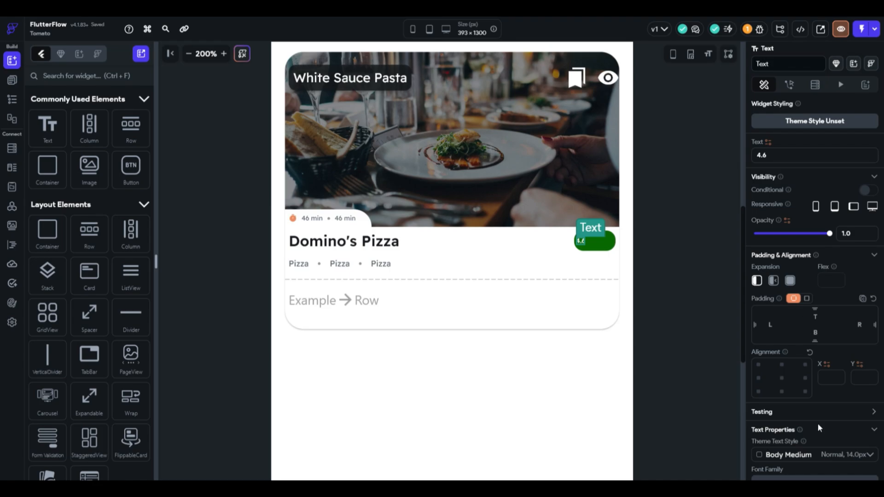
left_click(611, 247)
scroll(778, 348, "down", 1)
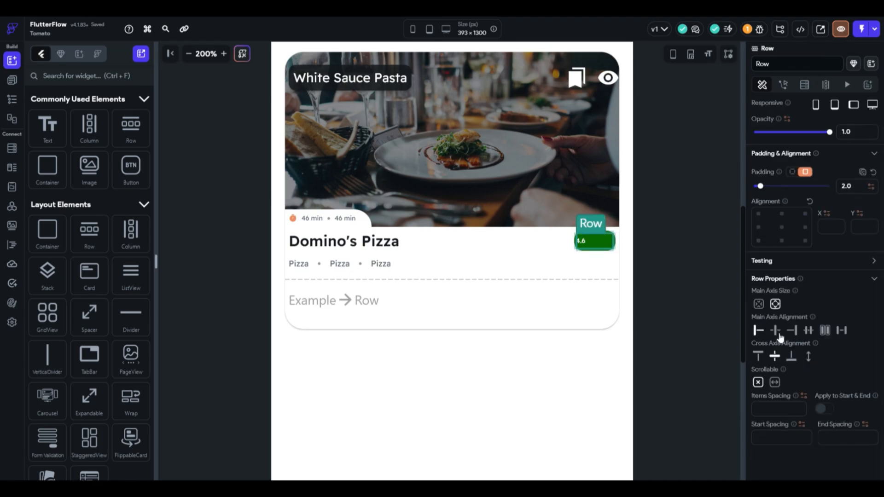
left_click(594, 241)
Copy the timer icon from the delivery-time overlay into the badge row after the 4.6 rating.
left_click(289, 222)
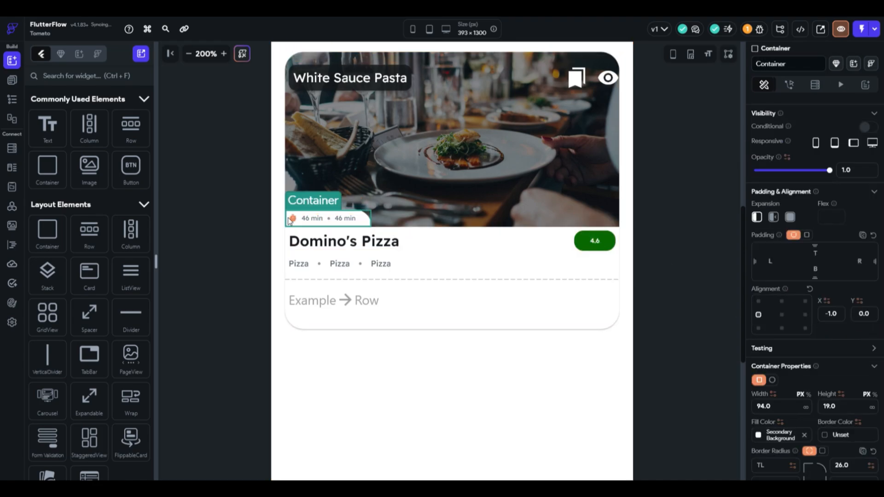
left_click(291, 220)
key("ctrl+c")
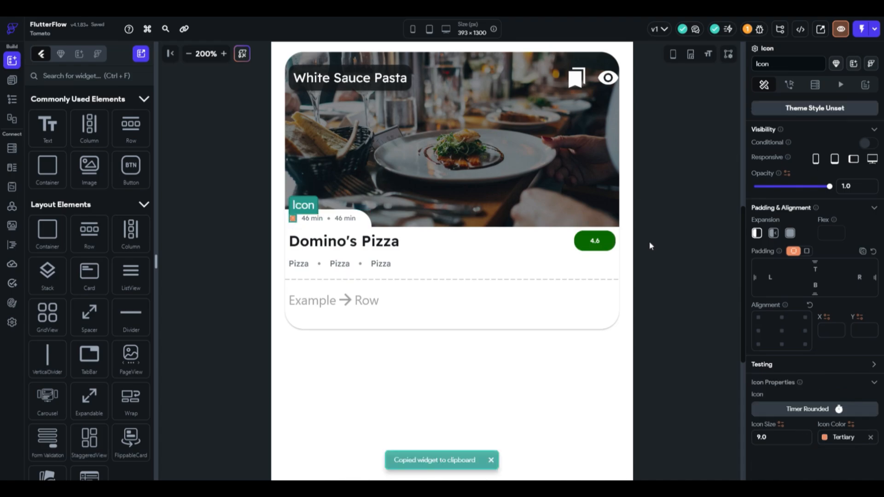
left_click(611, 247)
key("ctrl+v")
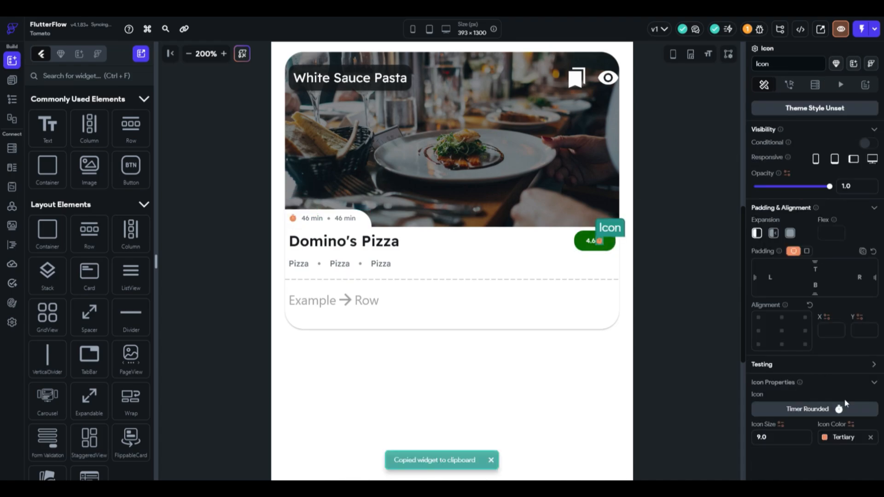
Replace the badge's timer icon with a filled star and set its color to Primary Background.
left_click(830, 409)
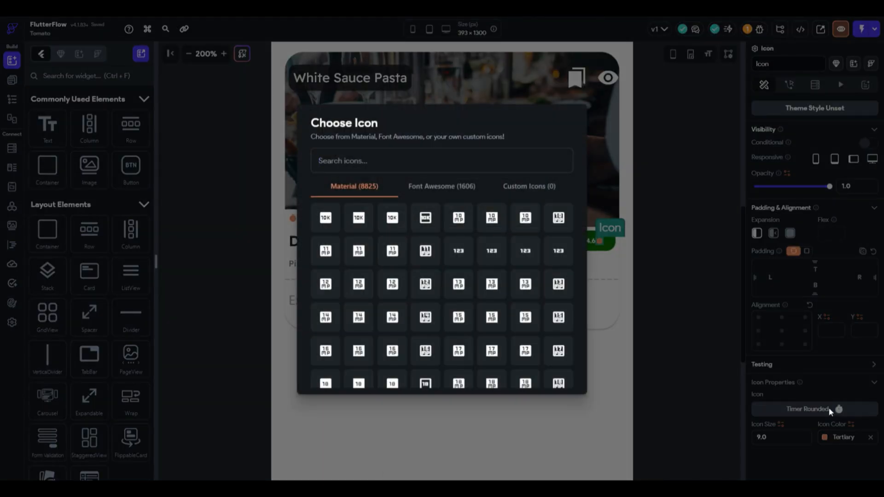
type("star")
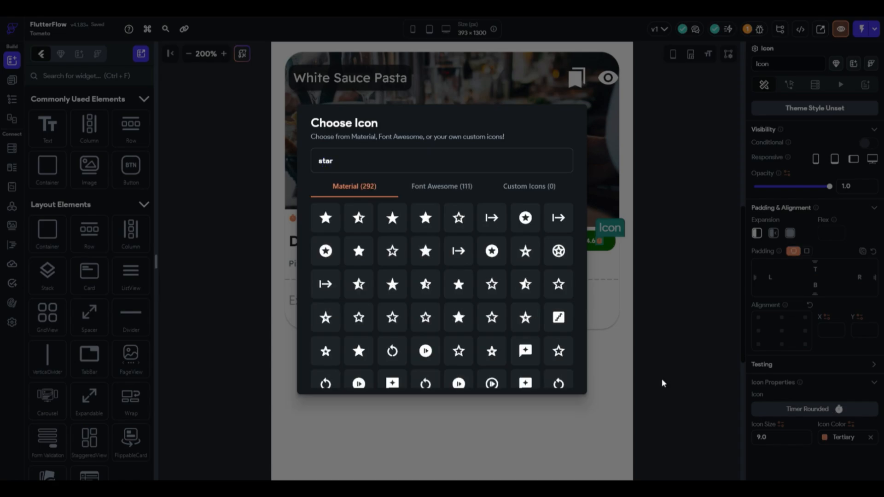
left_click(359, 217)
left_click(842, 438)
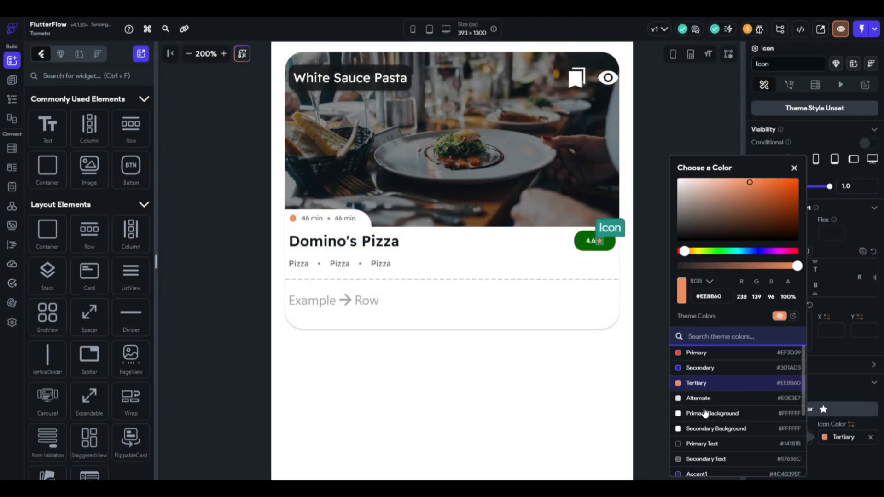
left_click(718, 414)
Set the badge row's items spacing to 5, after trying 10.
left_click(602, 244)
left_click(766, 426)
type("10")
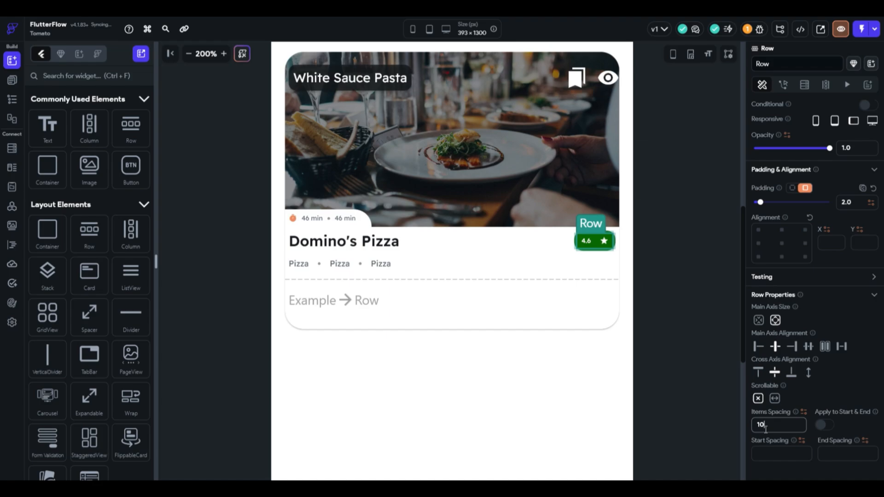
key("BackSpace")
key("BackSpace")
type("5")
Make the green rating badge slightly narrower to fit the rating and star.
left_click(615, 247)
left_click_drag(616, 242, 611, 241)
left_click(601, 245)
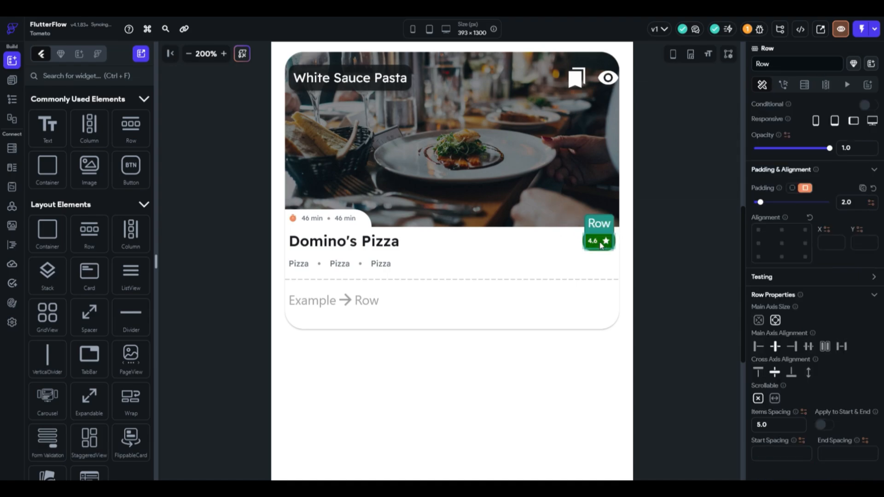
Clear the badge row's items spacing and distribute the rating and star across the row with space around them.
left_click(778, 425)
key("BackSpace")
key("BackSpace")
key("BackSpace")
left_click(824, 347)
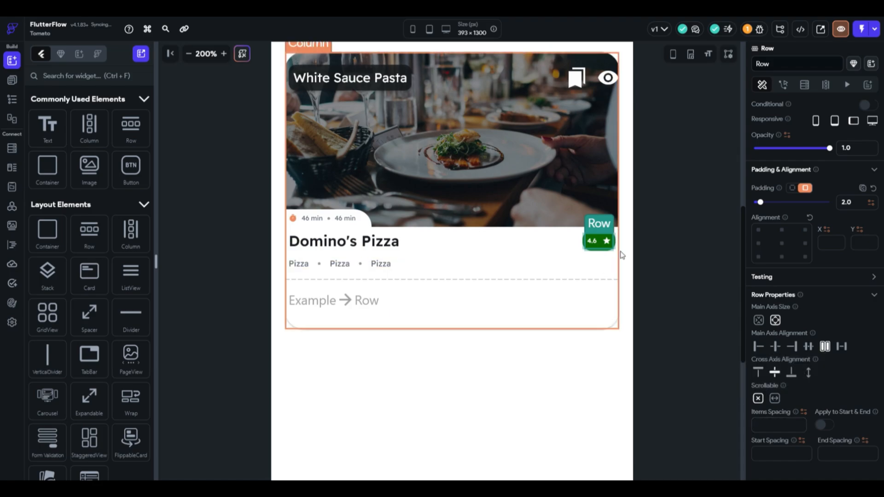
Set the font size of the 4.6 rating text in the green badge to 10.
left_click(593, 241)
scroll(784, 342, "down", 3)
left_click(778, 389)
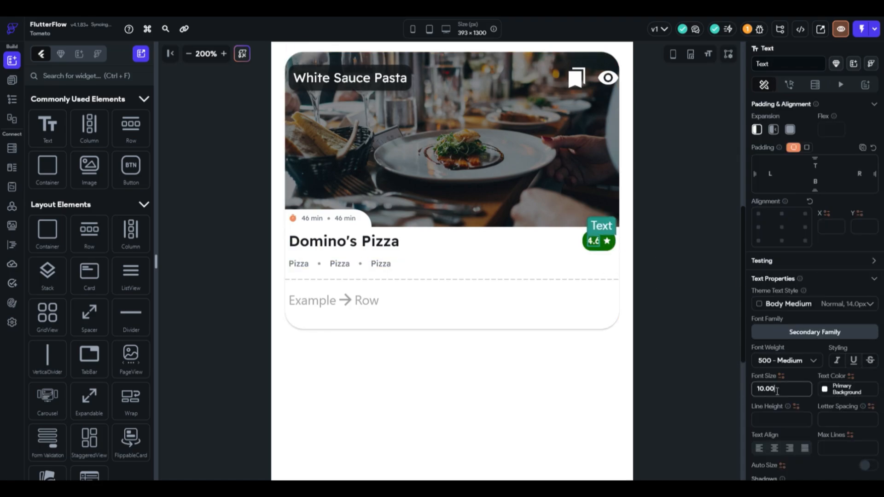
left_click(672, 328)
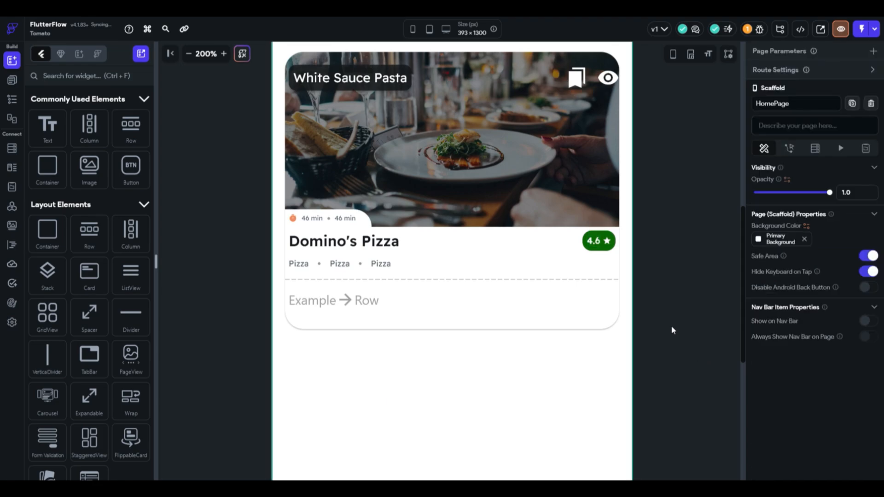
Reduce the corner radius of the green rating badge slightly.
left_click(601, 251)
left_click(602, 251)
scroll(828, 409, "down", 5)
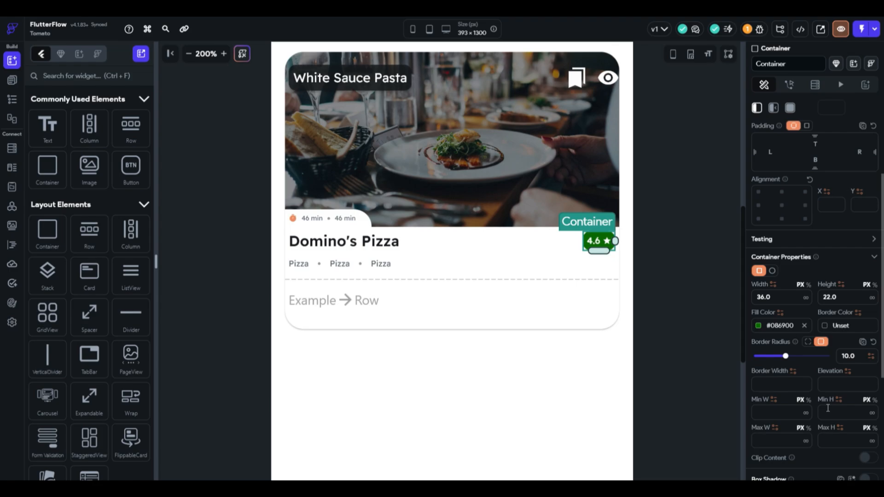
left_click_drag(786, 356, 774, 356)
left_click(668, 314)
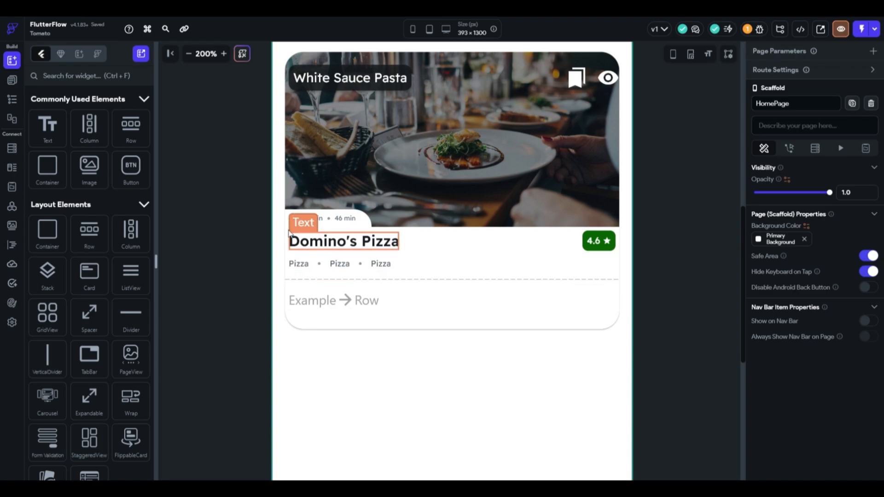
Copy the White Sauce Pasta text from the dish image into the empty row below the dashed divider.
left_click(372, 79)
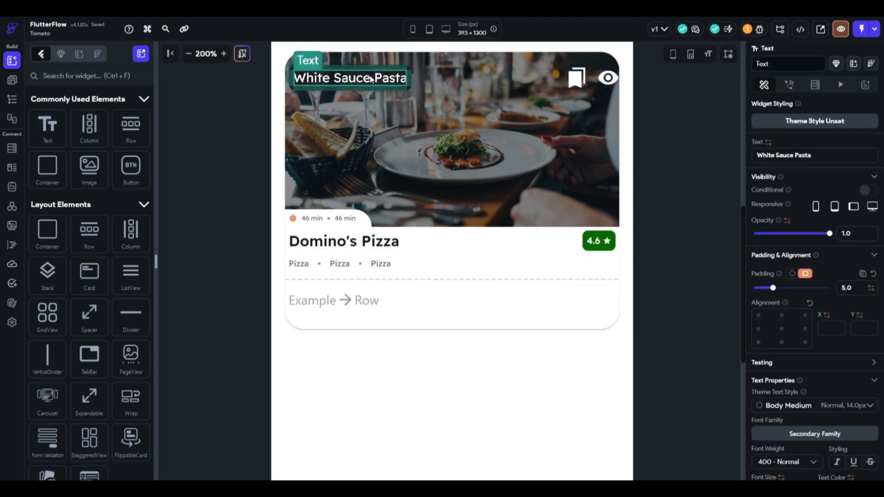
key("ctrl+c")
left_click(393, 298)
key("ctrl+v")
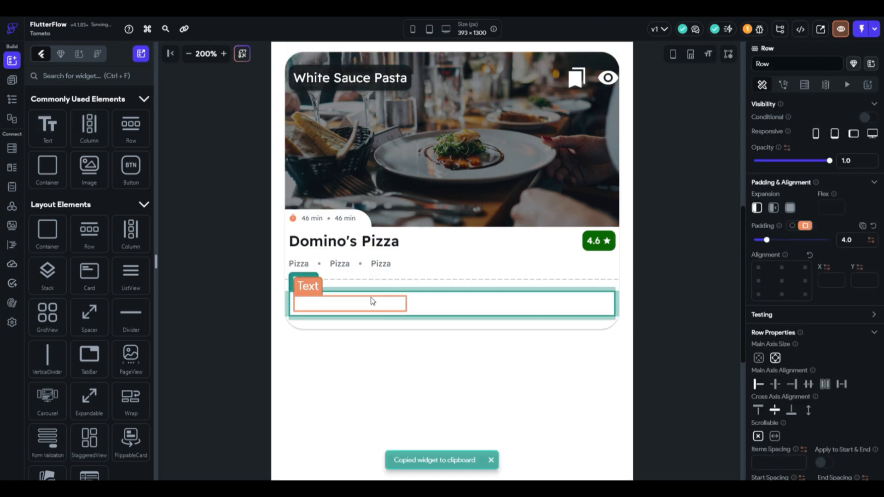
Set the copied text's color to blue #1800F2.
left_click(823, 377)
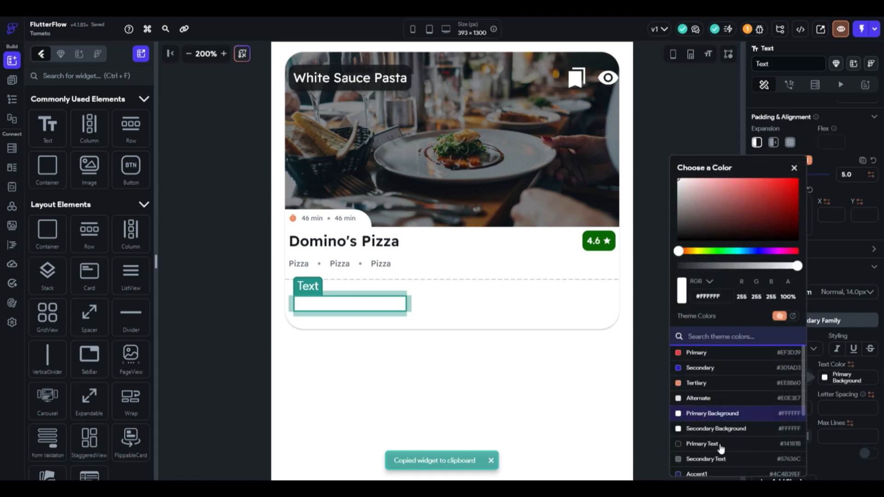
left_click(722, 474)
left_click_drag(714, 265, 827, 276)
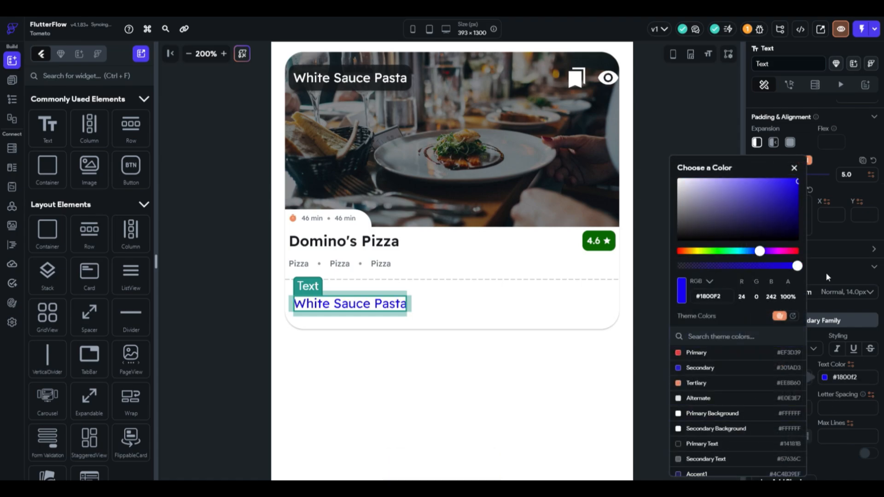
left_click(655, 271)
Set the blue text below the divider to font size 10 with 500 - Medium weight.
left_click(793, 377)
key("Down")
key("Down")
key("Down")
key("Down")
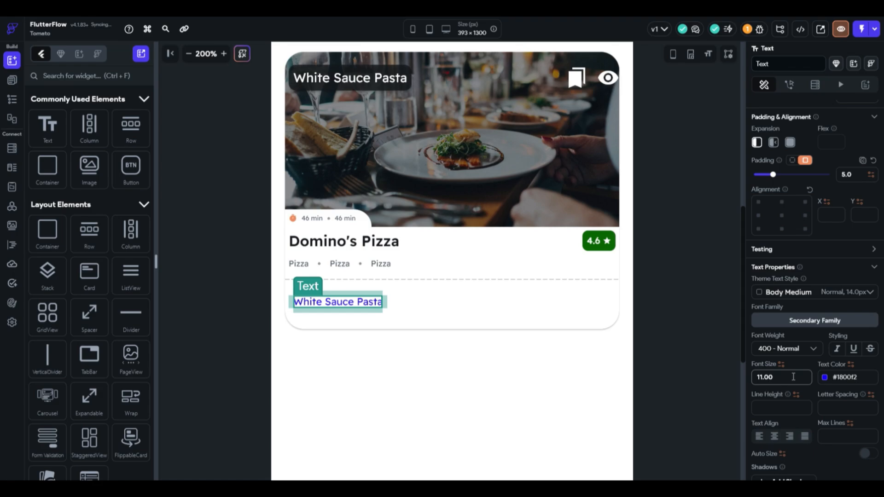
left_click(794, 353)
left_click(788, 355)
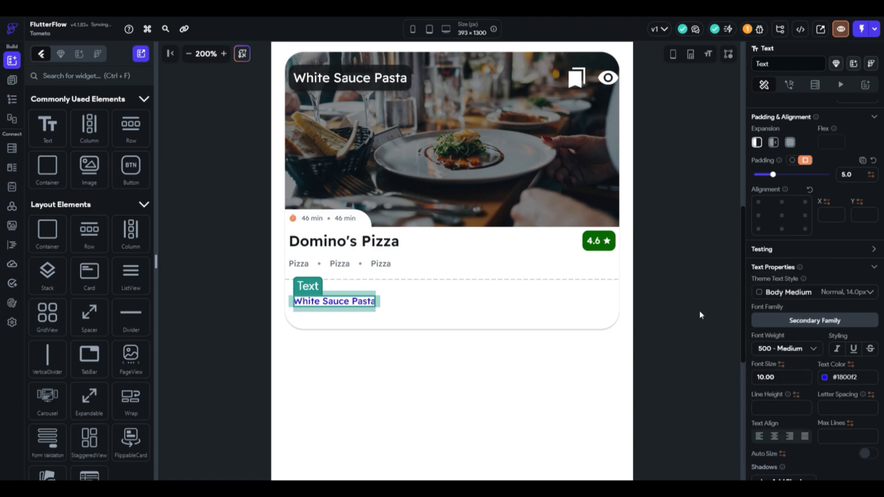
Reset the blue text's padding and change its wording to "Flat 50% Off On Pizza".
scroll(792, 280, "up", 3)
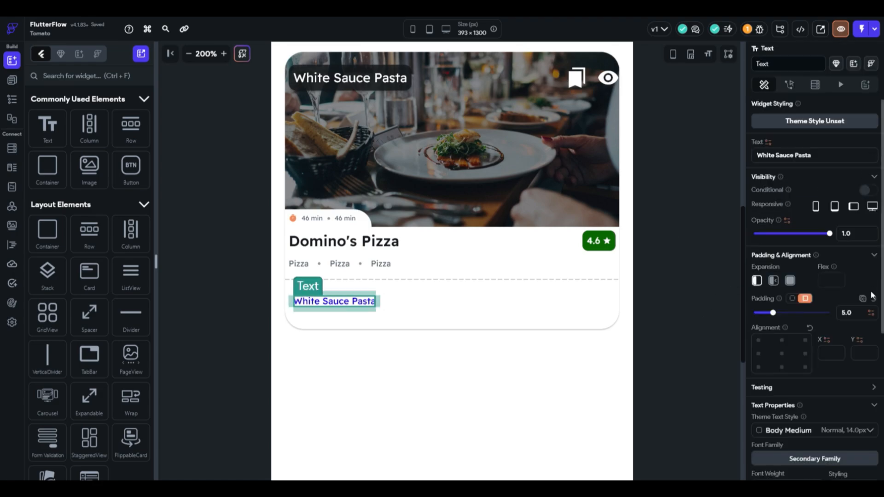
left_click(874, 299)
left_click_drag(840, 155, 745, 160)
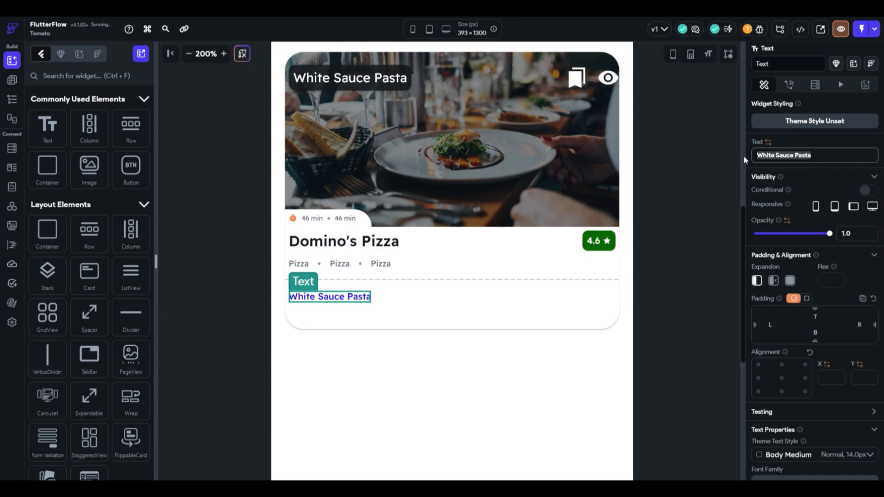
type("50")
type("% ")
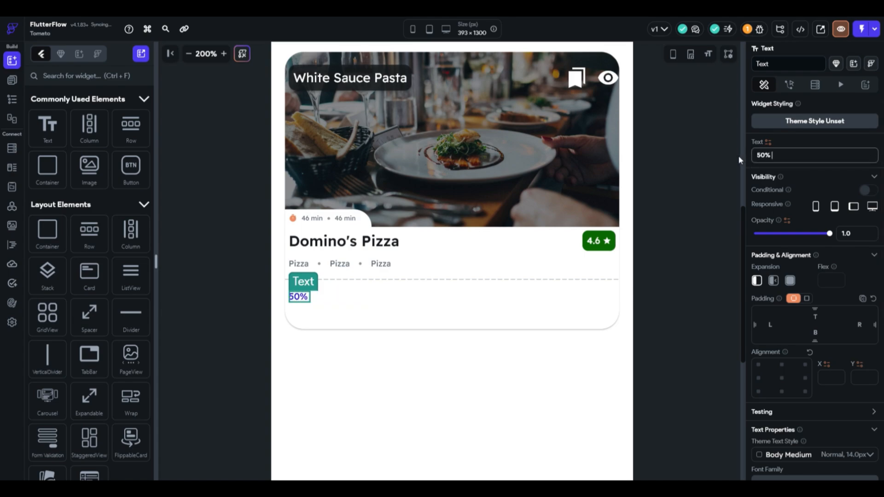
type("Off On Piz")
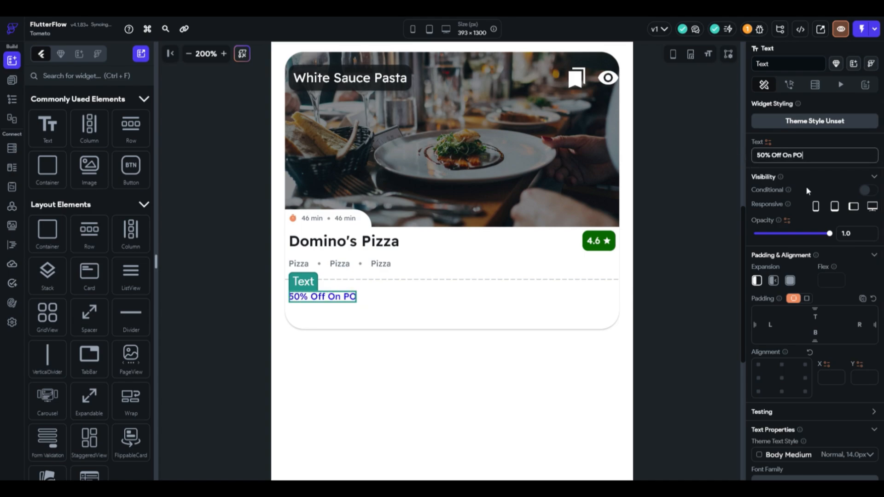
key("BackSpace")
key("BackSpace")
type("ix")
key("BackSpace")
type("zza")
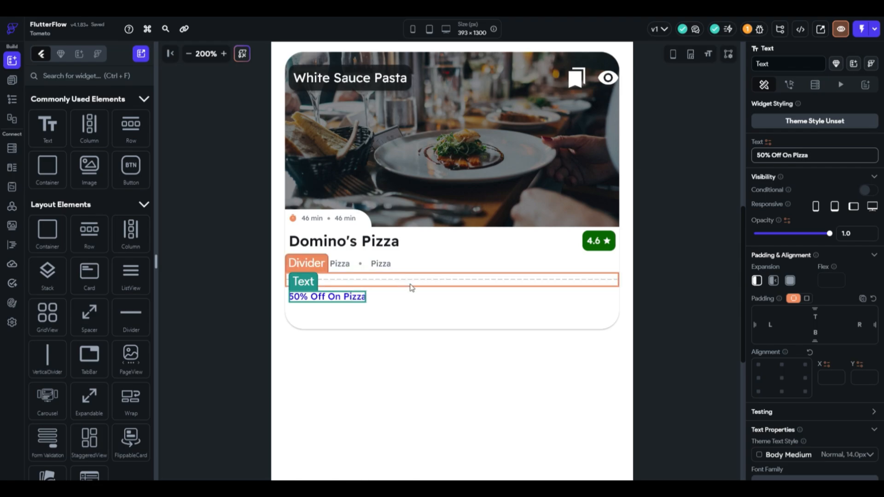
left_click(757, 156)
type("Flat")
Shorten the restaurant card's outer container to a height of 281 so it ends just below the offer text.
right_click(499, 313)
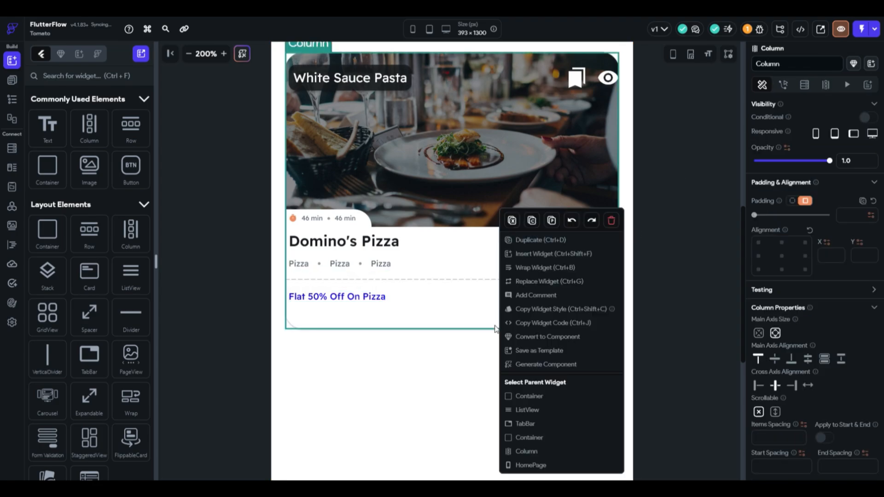
left_click(511, 410)
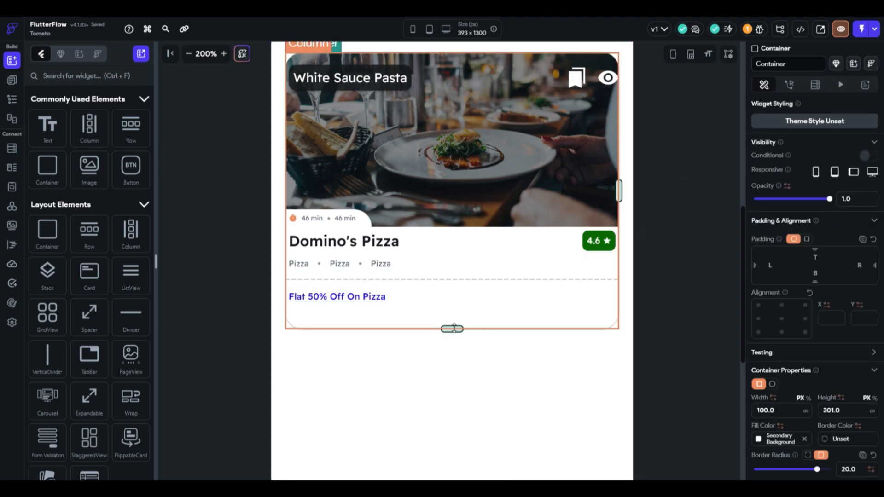
left_click_drag(454, 328, 437, 310)
key("Escape")
scroll(452, 166, "up", 4)
scroll(385, 141, "down", 2)
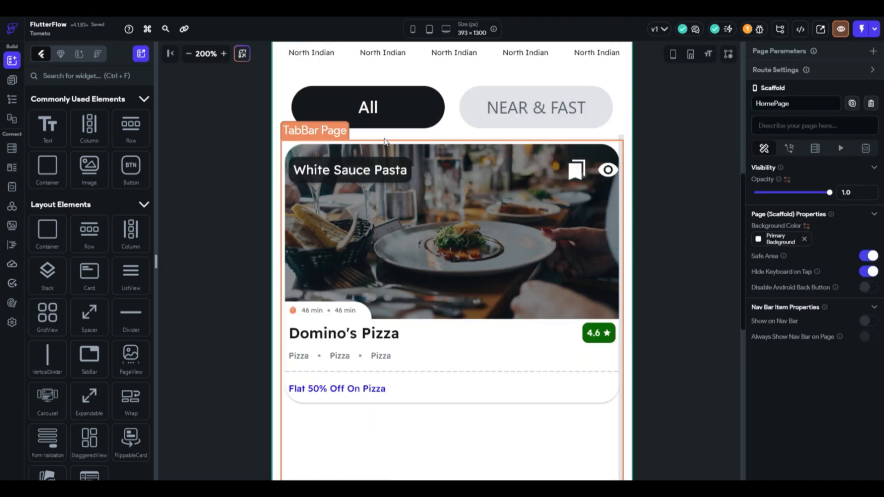
Duplicate the whole restaurant card container twice in the list.
left_click(188, 54)
left_click(189, 54)
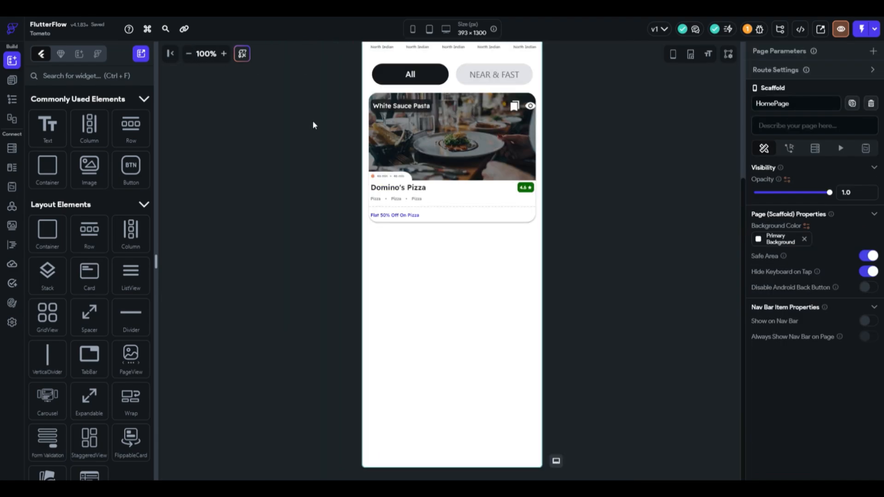
right_click(493, 222)
left_click(527, 396)
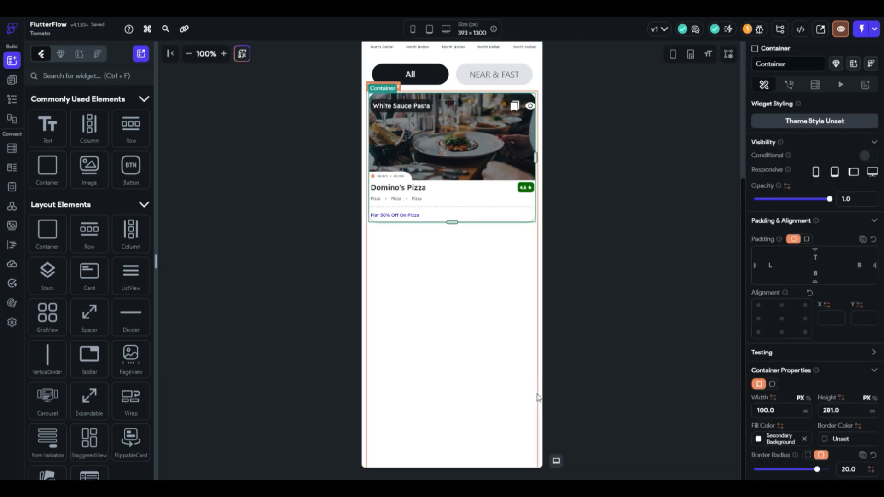
key("ctrl+d")
key("ctrl+d")
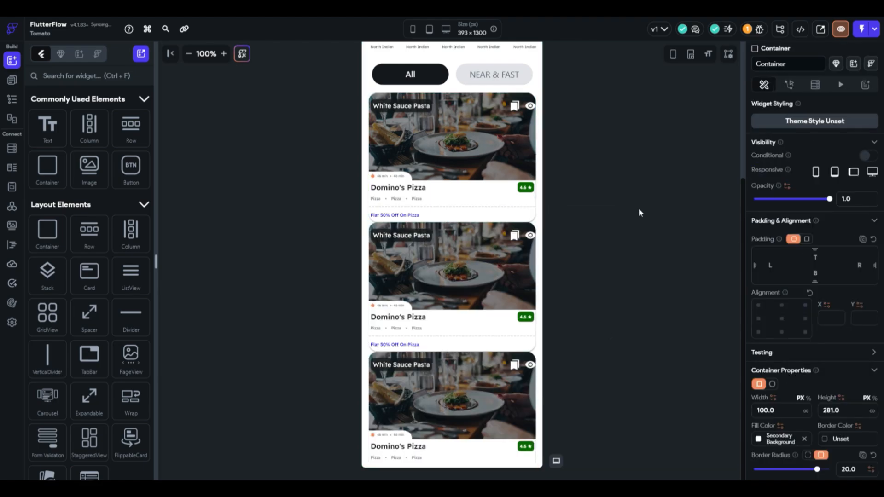
Set the items spacing of the ListView holding the restaurant cards to 20.
right_click(536, 232)
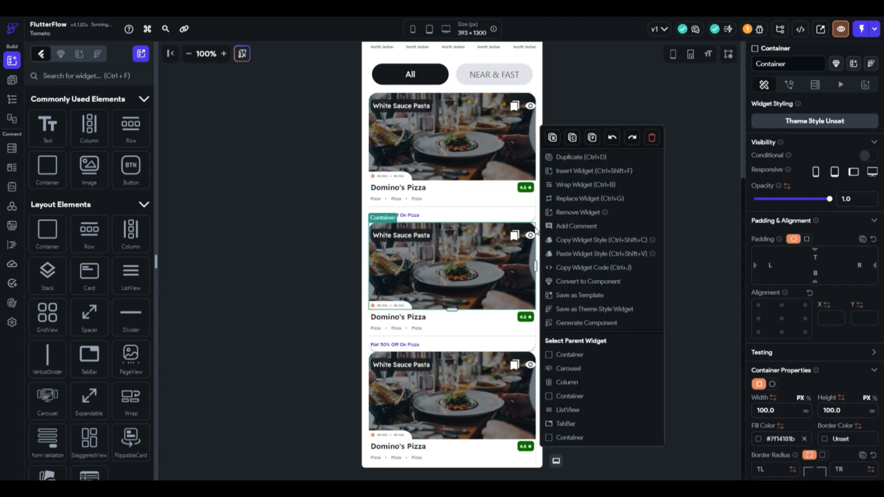
left_click(566, 382)
right_click(447, 210)
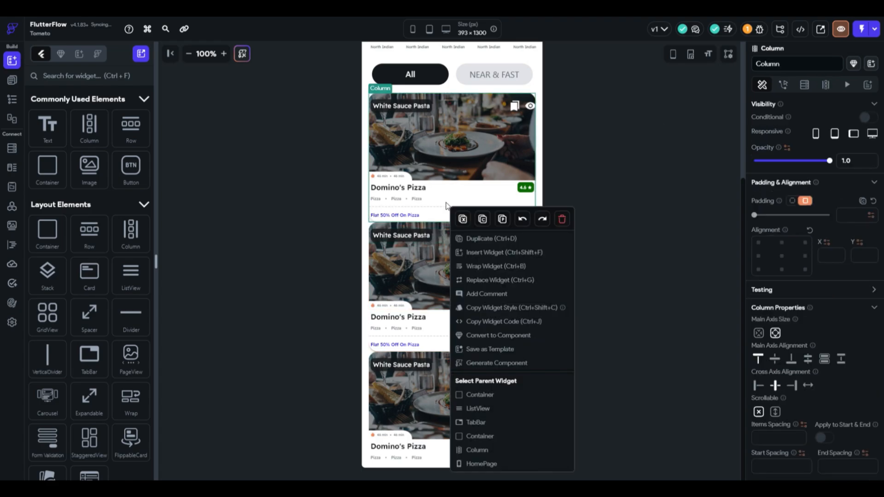
left_click(479, 409)
scroll(793, 364, "down", 1)
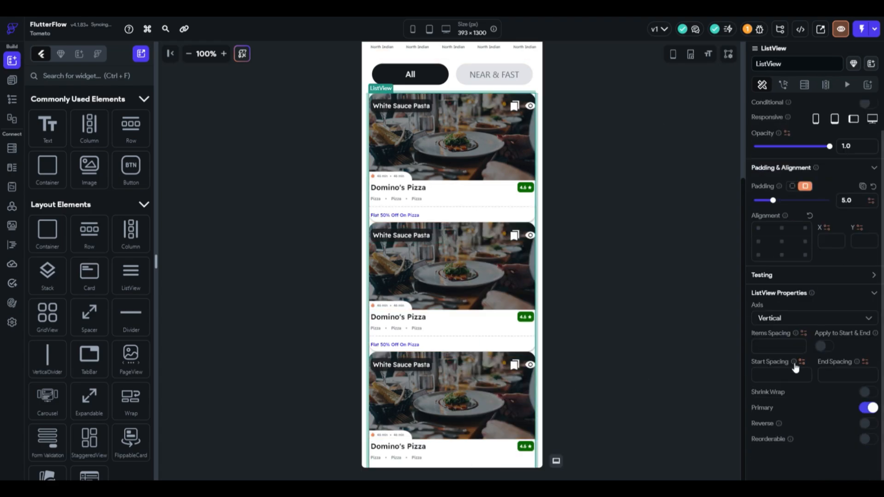
left_click(776, 349)
type("20")
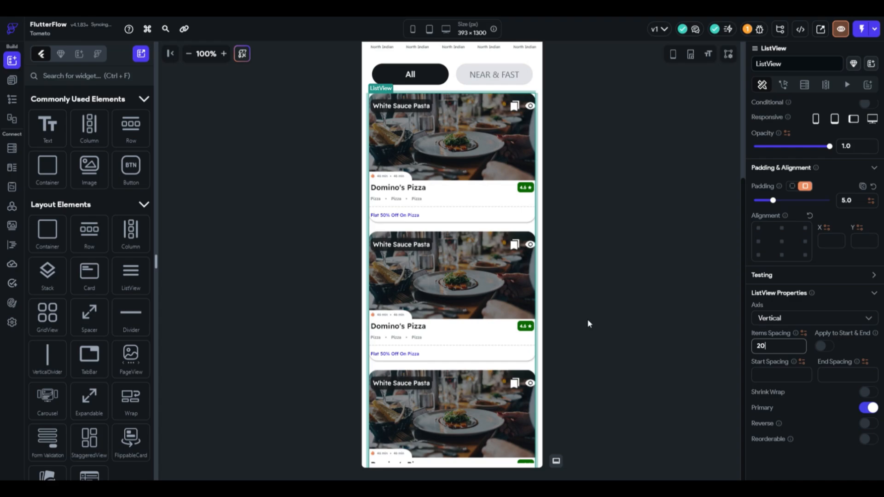
right_click(529, 226)
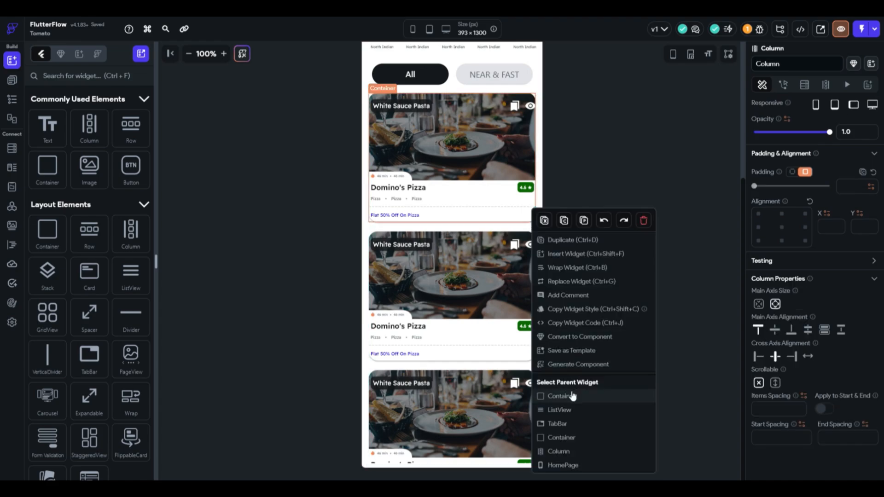
left_click(540, 304)
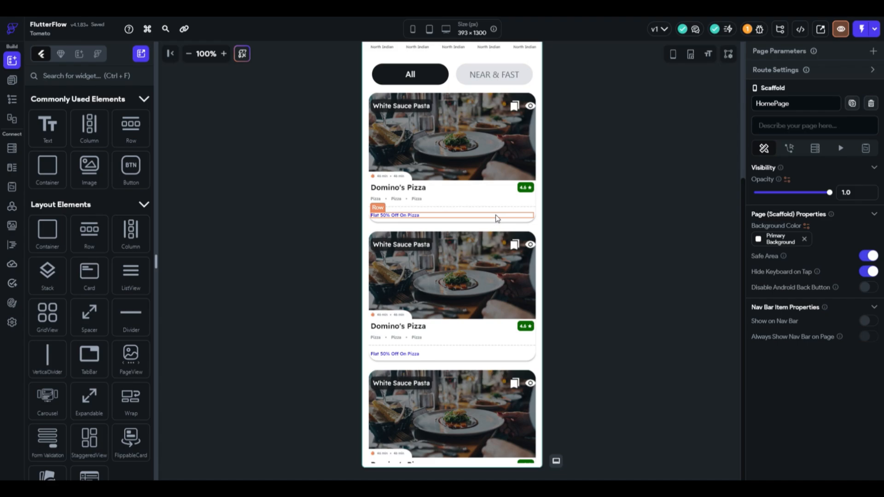
left_click(435, 215)
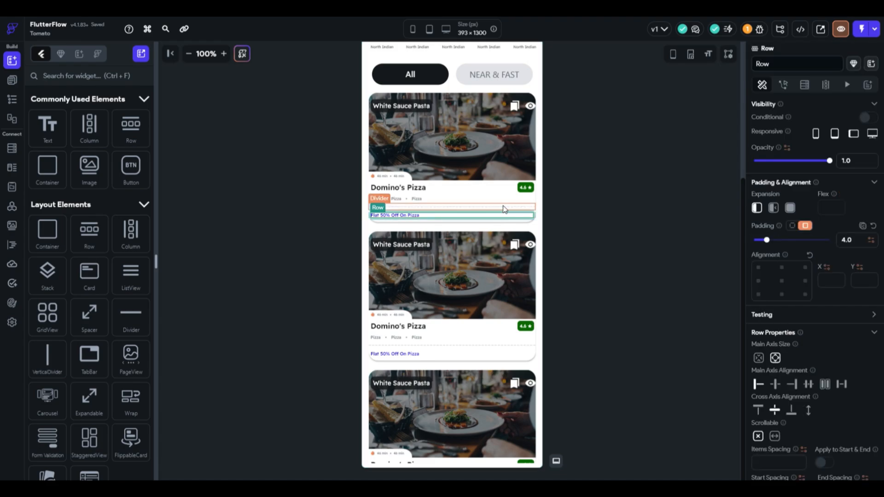
Try an end spacing of 1 on the first card's row holding the dish name and icons.
left_click(224, 54)
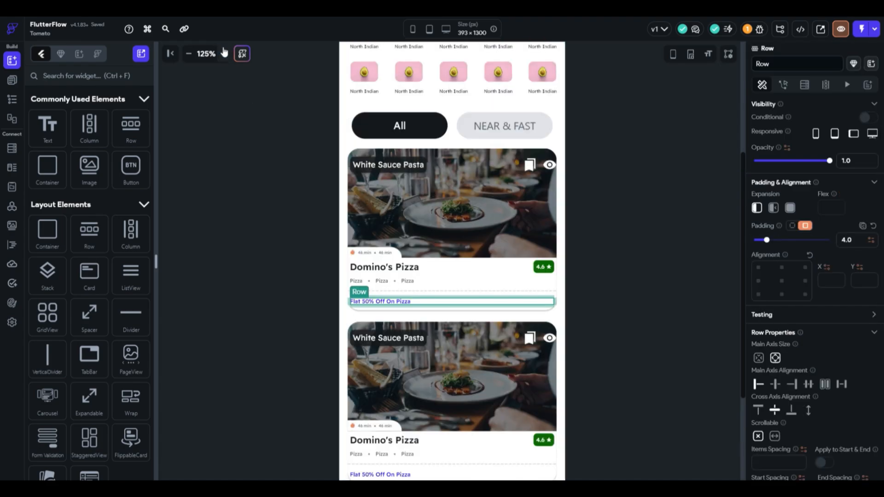
left_click(224, 53)
left_click(225, 54)
left_click(570, 353)
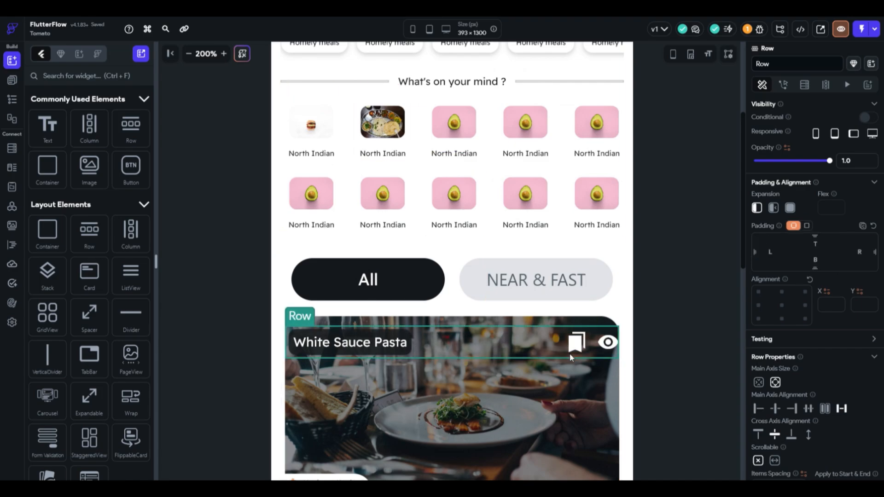
scroll(824, 368, "down", 3)
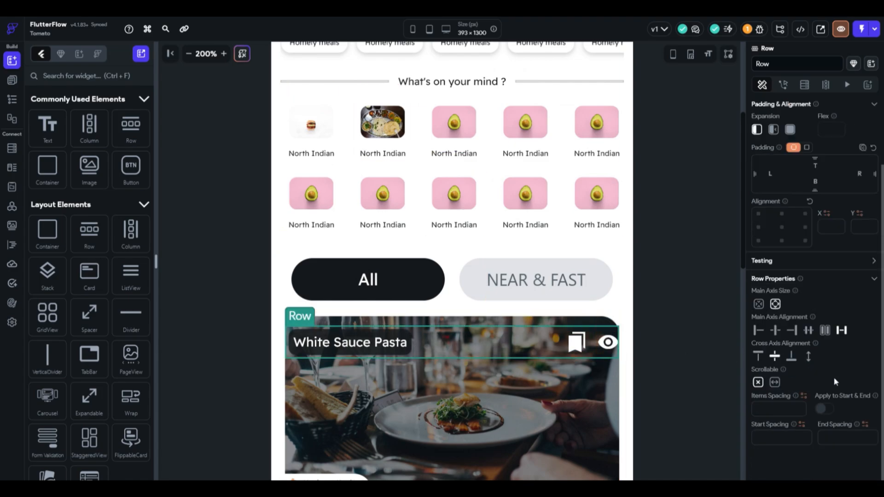
left_click(838, 435)
type("1")
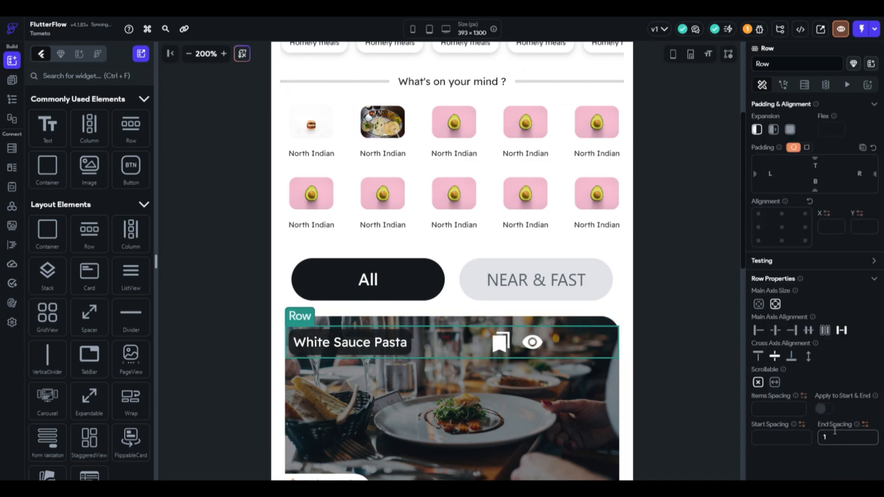
key("BackSpace")
type(".0")
Set the end spacing of the first card's bookmark and eye icon row to 10.
left_click(594, 347)
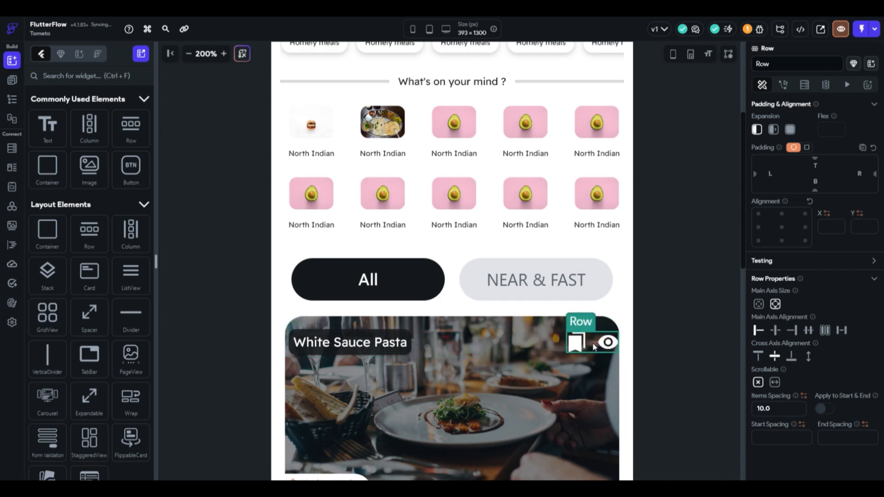
left_click(854, 442)
type("10")
left_click(707, 328)
scroll(665, 311, "down", 5)
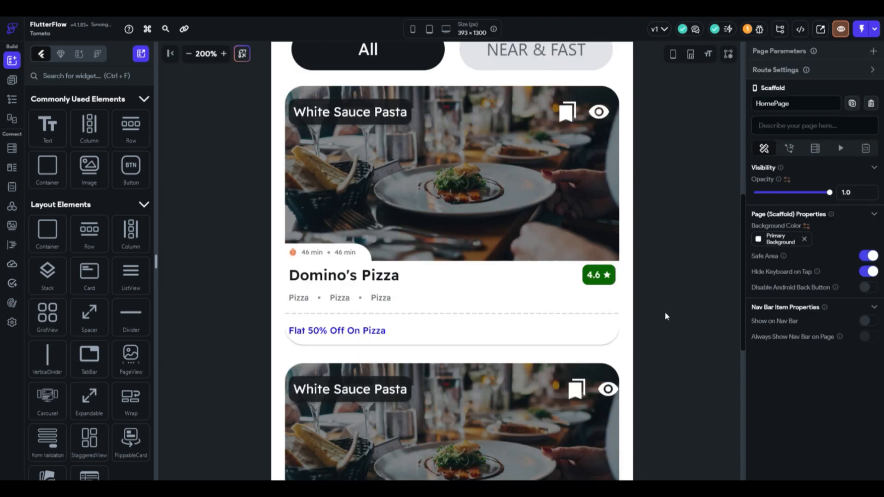
Examine the duplicated restaurant cards and their spacing along the whole home page at 100% zoom.
scroll(665, 313, "down", 4)
left_click(561, 371)
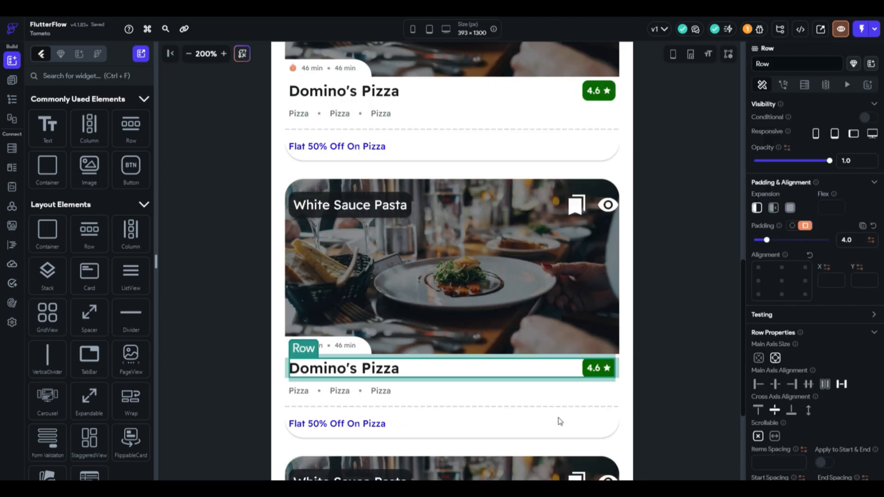
scroll(548, 410, "up", 8)
scroll(543, 396, "down", 4)
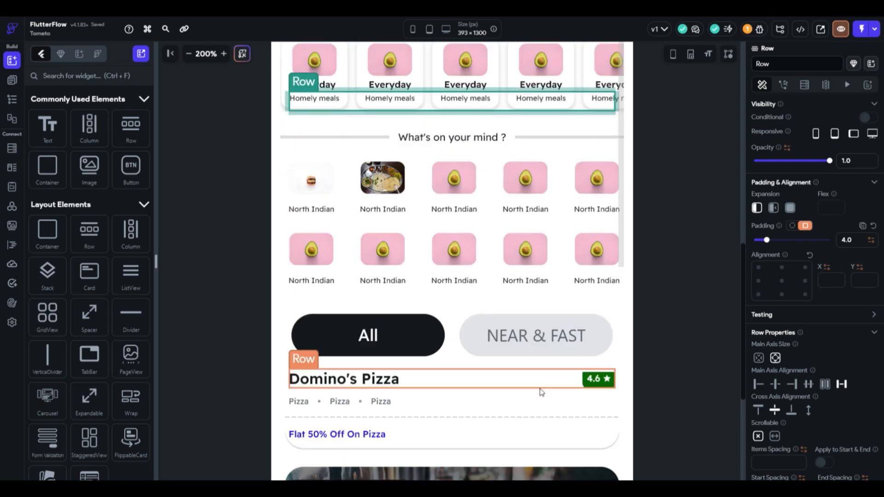
scroll(542, 392, "down", 12)
scroll(479, 172, "up", 1)
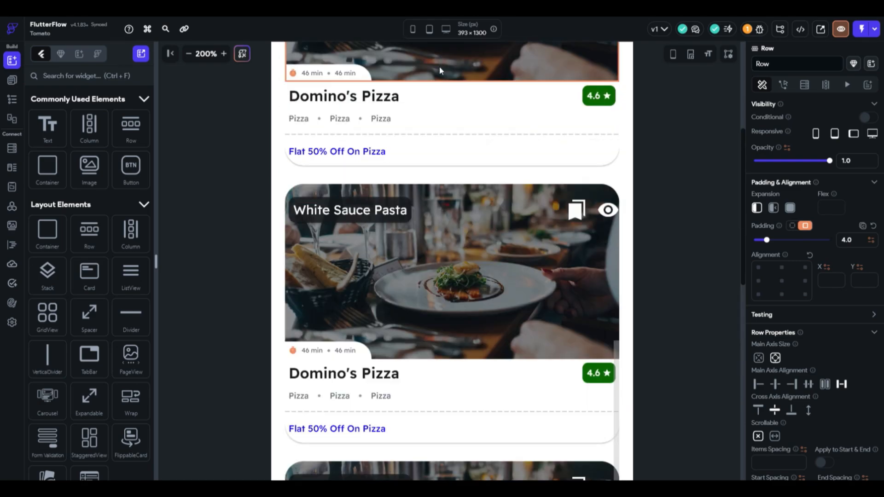
left_click(190, 53)
left_click(190, 54)
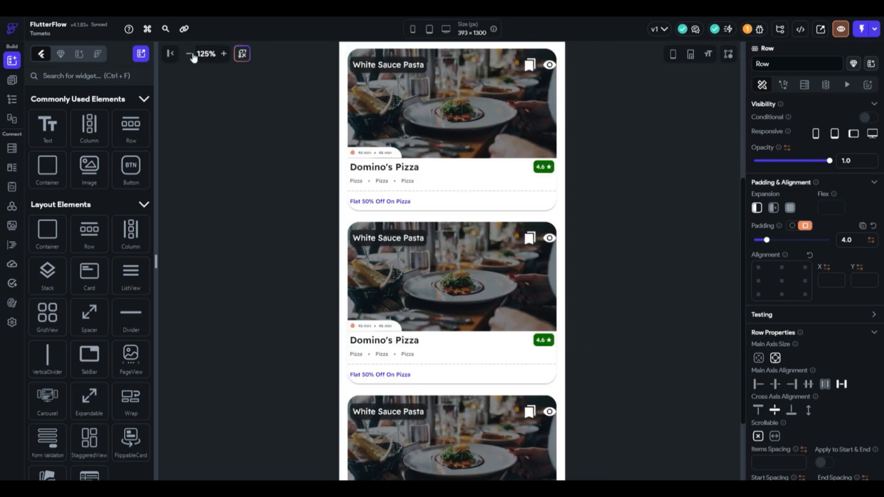
left_click(190, 54)
scroll(415, 194, "down", 2)
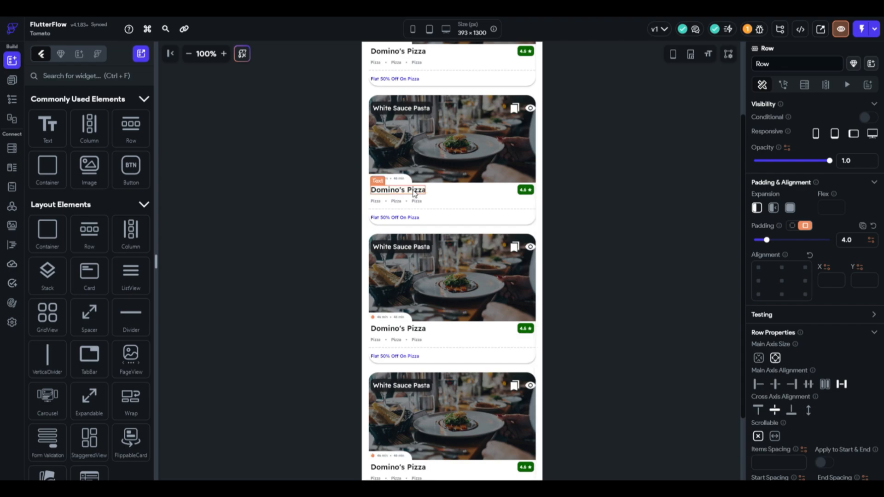
scroll(464, 233, "down", 1)
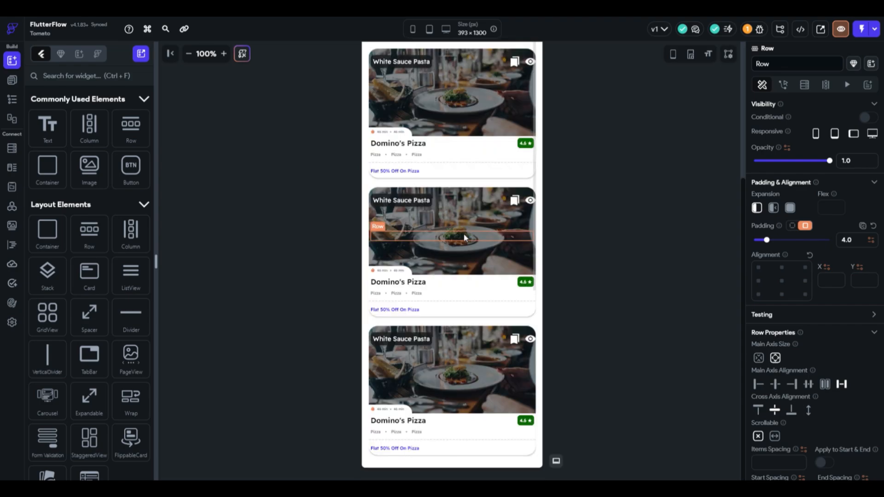
scroll(465, 239, "up", 6)
scroll(471, 359, "down", 4)
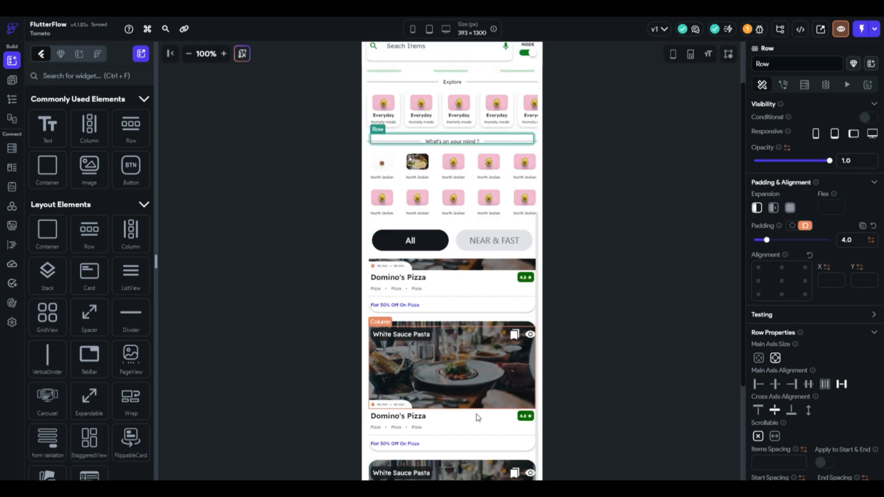
Copy the ListView of restaurant cards from the All tab and paste it into the empty NEAR & FAST tab page.
left_click(491, 323)
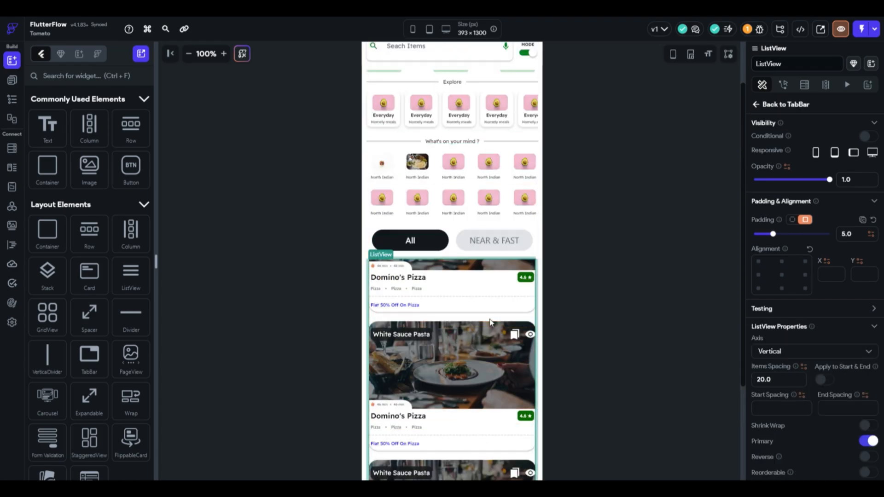
key("ctrl+c")
left_click(514, 246)
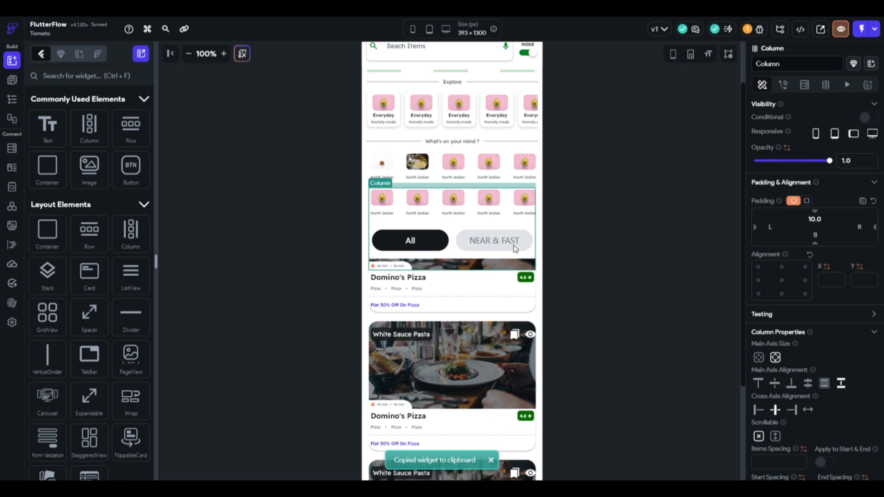
scroll(498, 239, "up", 5)
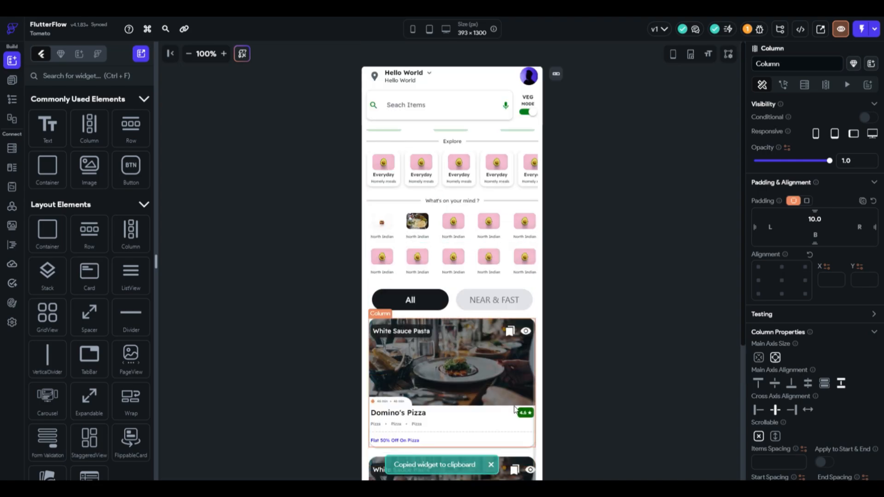
left_click(497, 305)
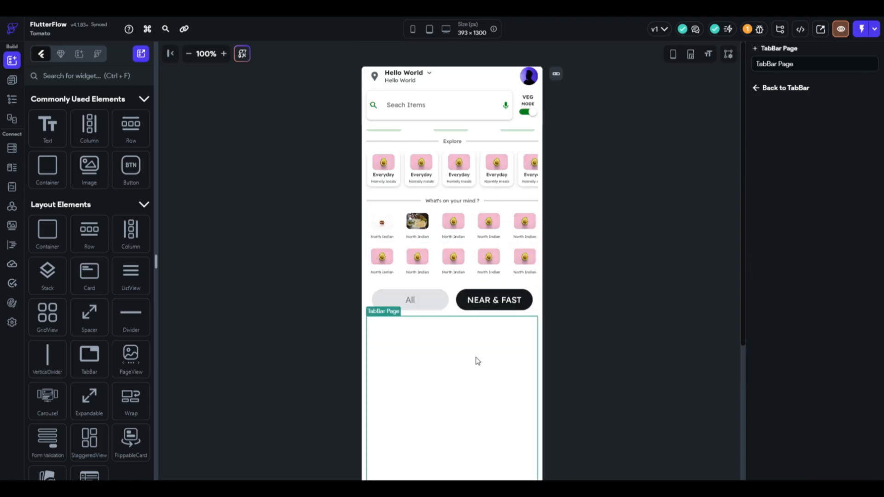
scroll(477, 361, "down", 8)
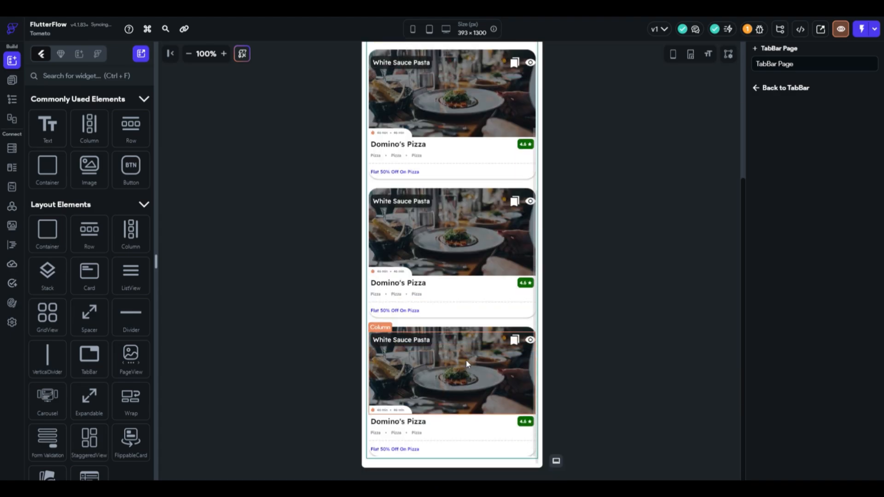
Open the preview of the home page.
left_click(841, 29)
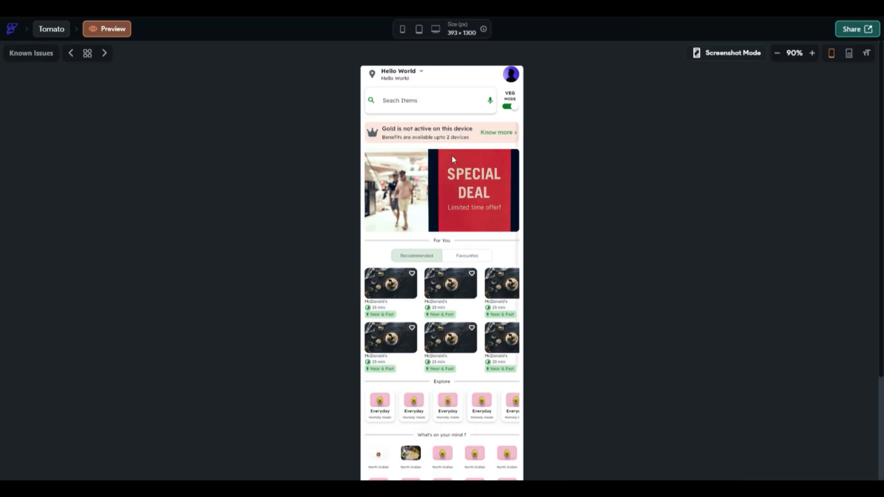